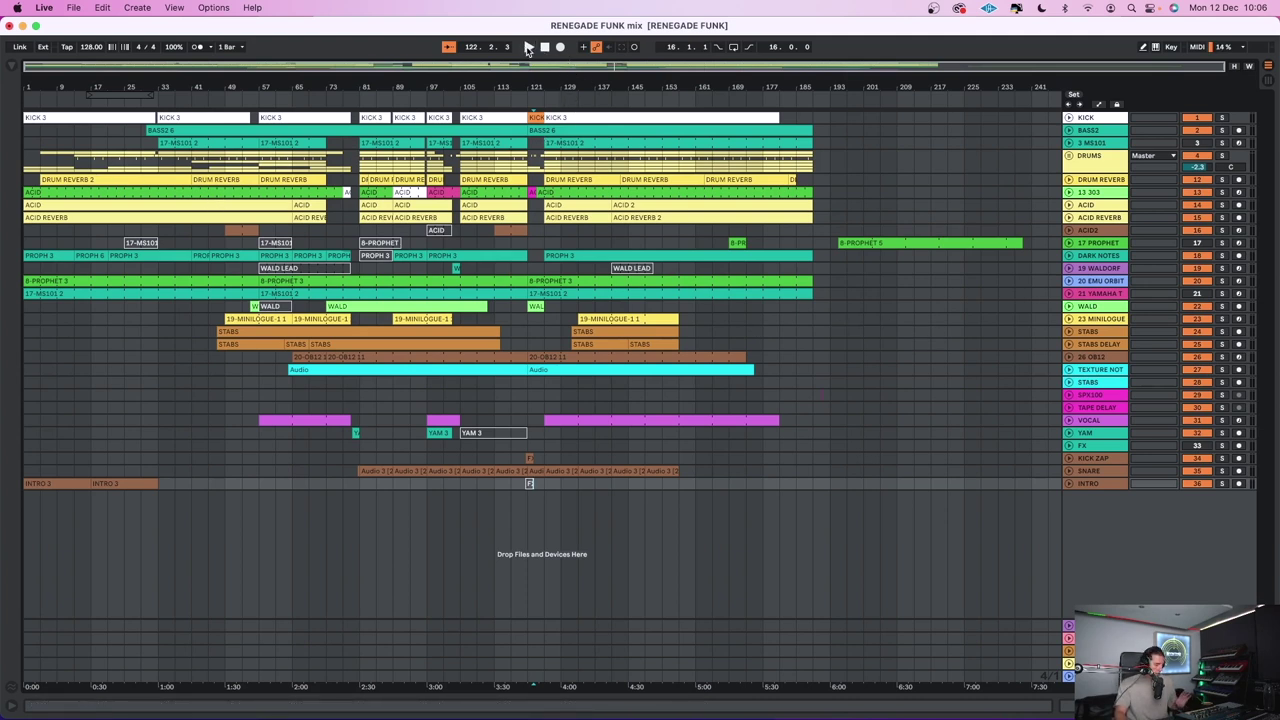
Play the arrangement from the start and view the VOCAL track's device chain during playback
{"action": "left_click", "coordinate": [528, 48]}
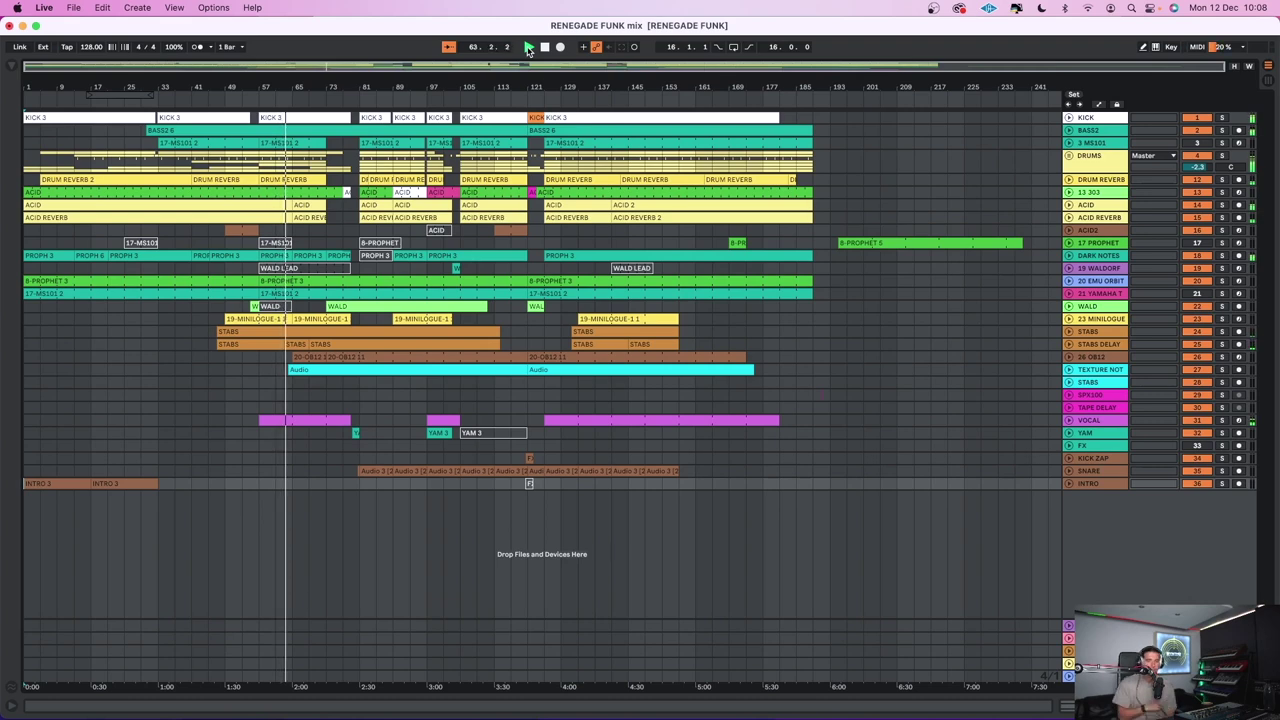
{"action": "double_click", "coordinate": [1092, 420]}
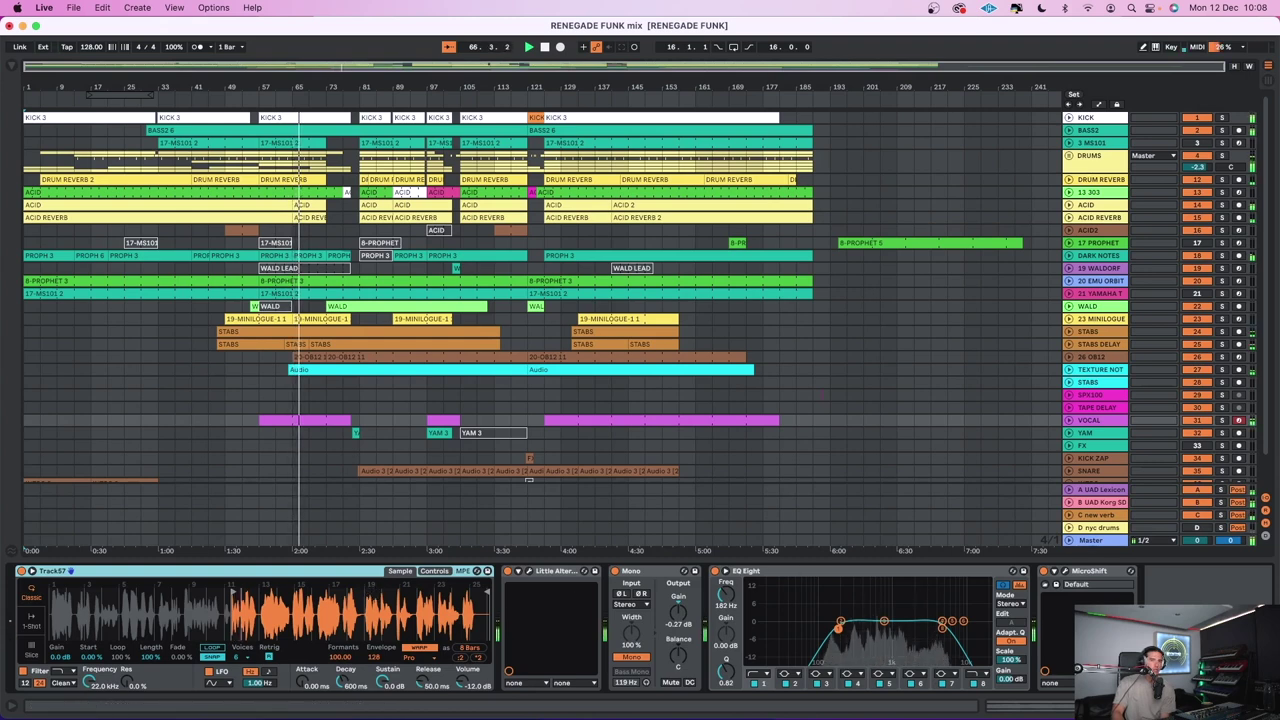
{"action": "key", "text": "super+alt+l"}
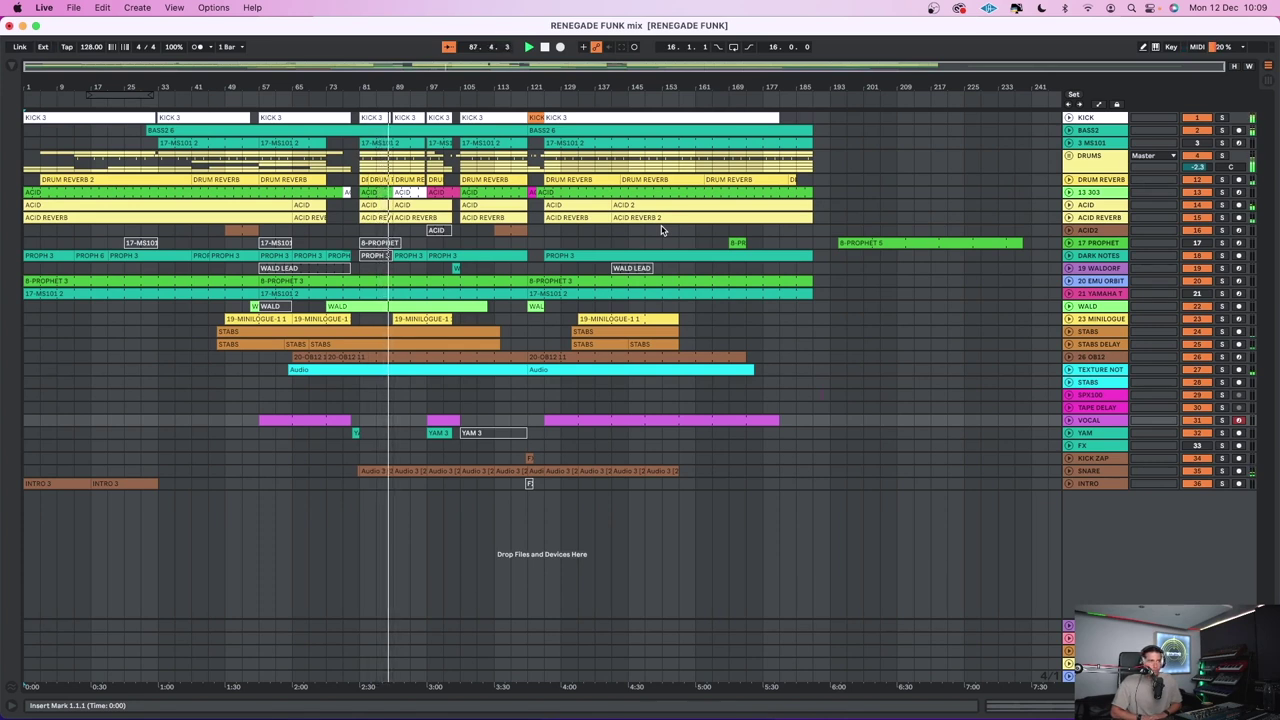
Skip playback ahead to the section just before bar 121 and inspect the ACID2 track's clips and device chain
{"action": "left_click", "coordinate": [446, 93]}
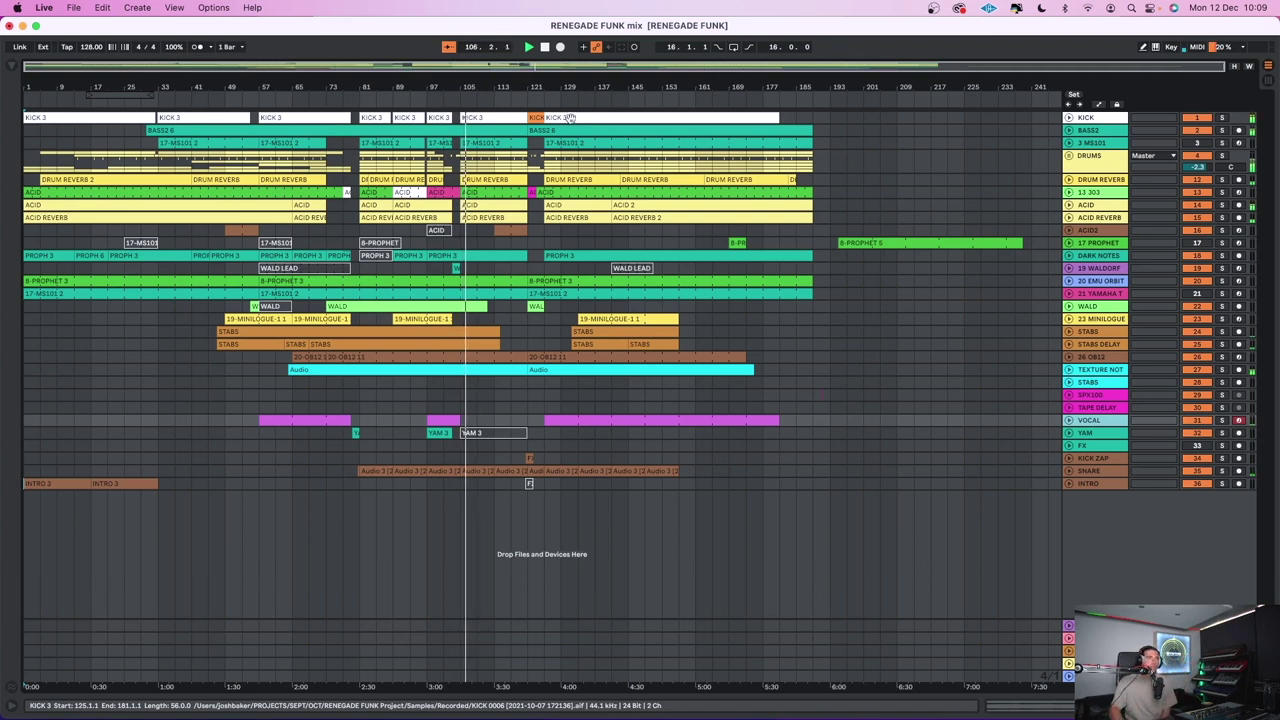
{"action": "left_click", "coordinate": [515, 96]}
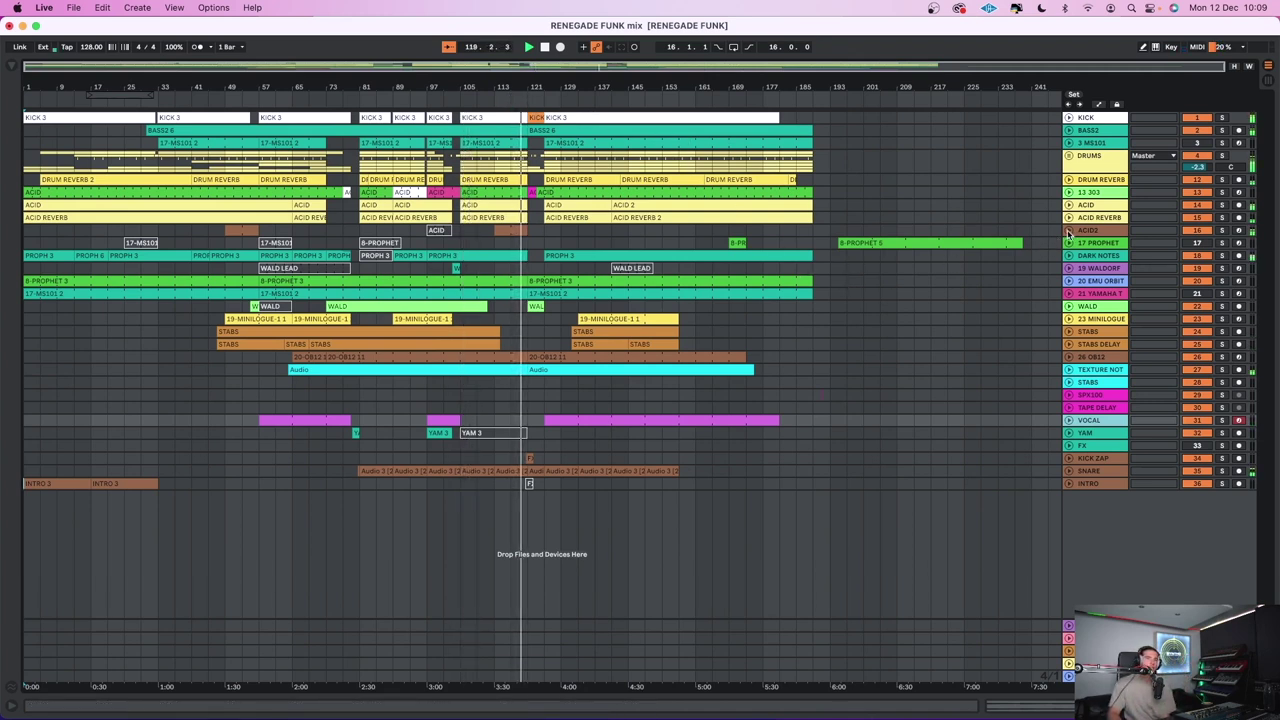
{"action": "left_click", "coordinate": [1096, 232]}
{"action": "left_click", "coordinate": [1096, 232]}
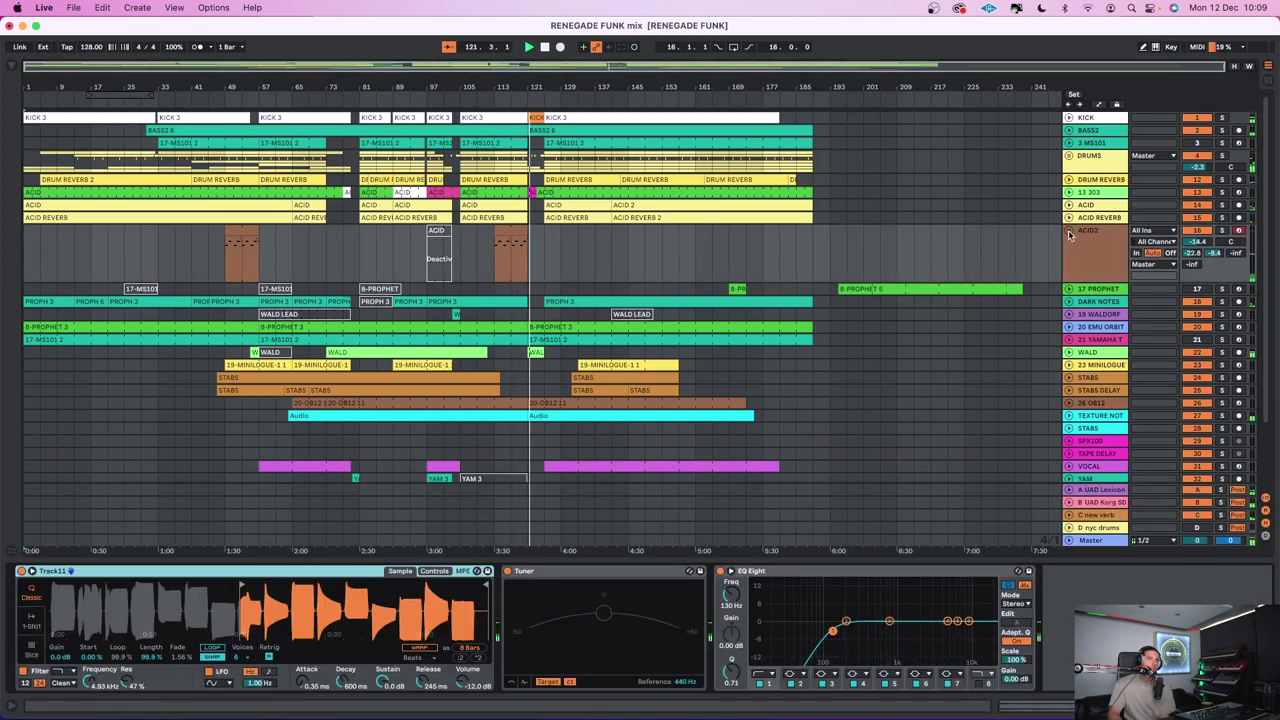
{"action": "left_click", "coordinate": [1069, 232]}
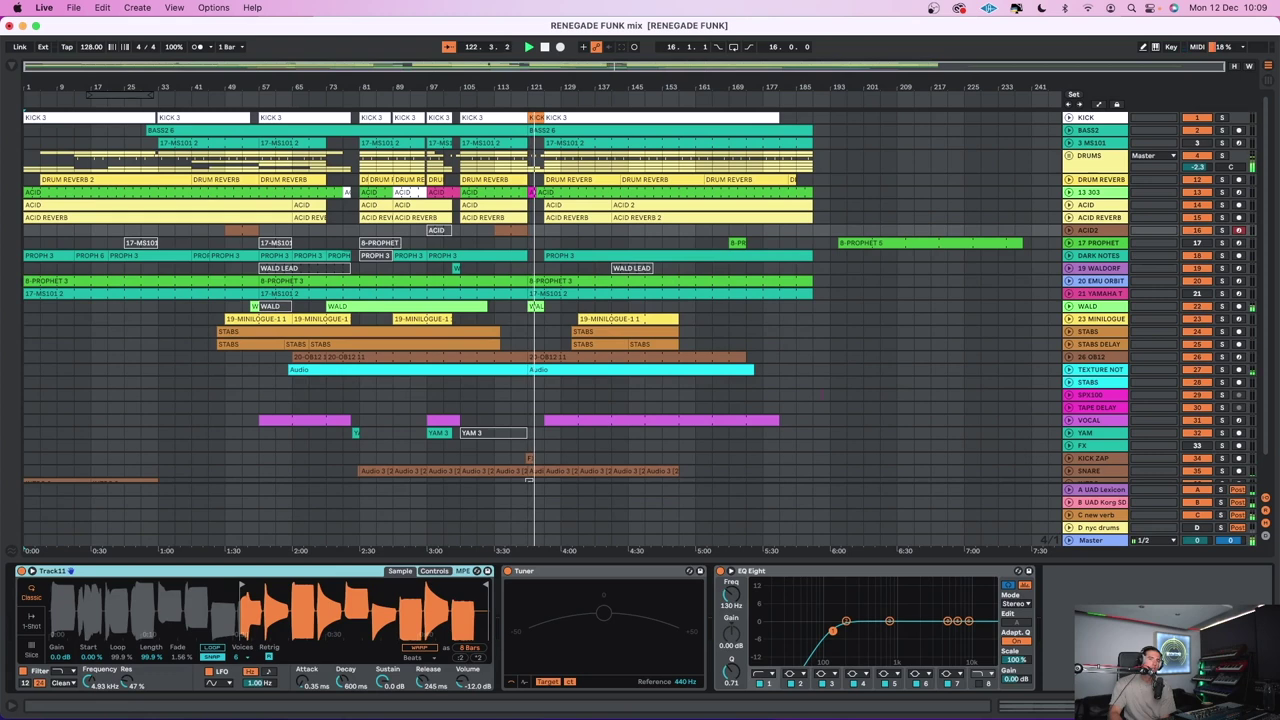
{"action": "key", "text": "super+alt+l"}
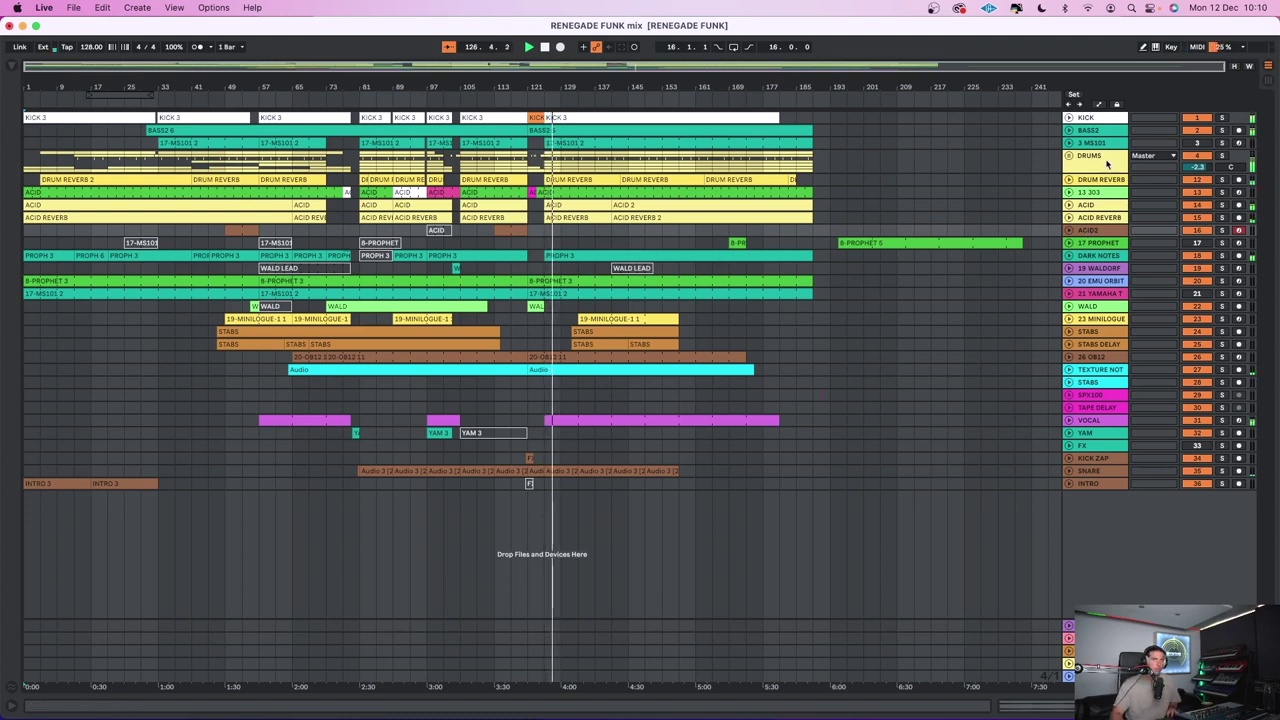
Delete the empty STABS, SPX100 and TAPE DELAY tracks above VOCAL
{"action": "left_click", "coordinate": [1083, 408]}
{"action": "left_click", "coordinate": [1095, 395]}
{"action": "left_click", "coordinate": [1105, 383]}
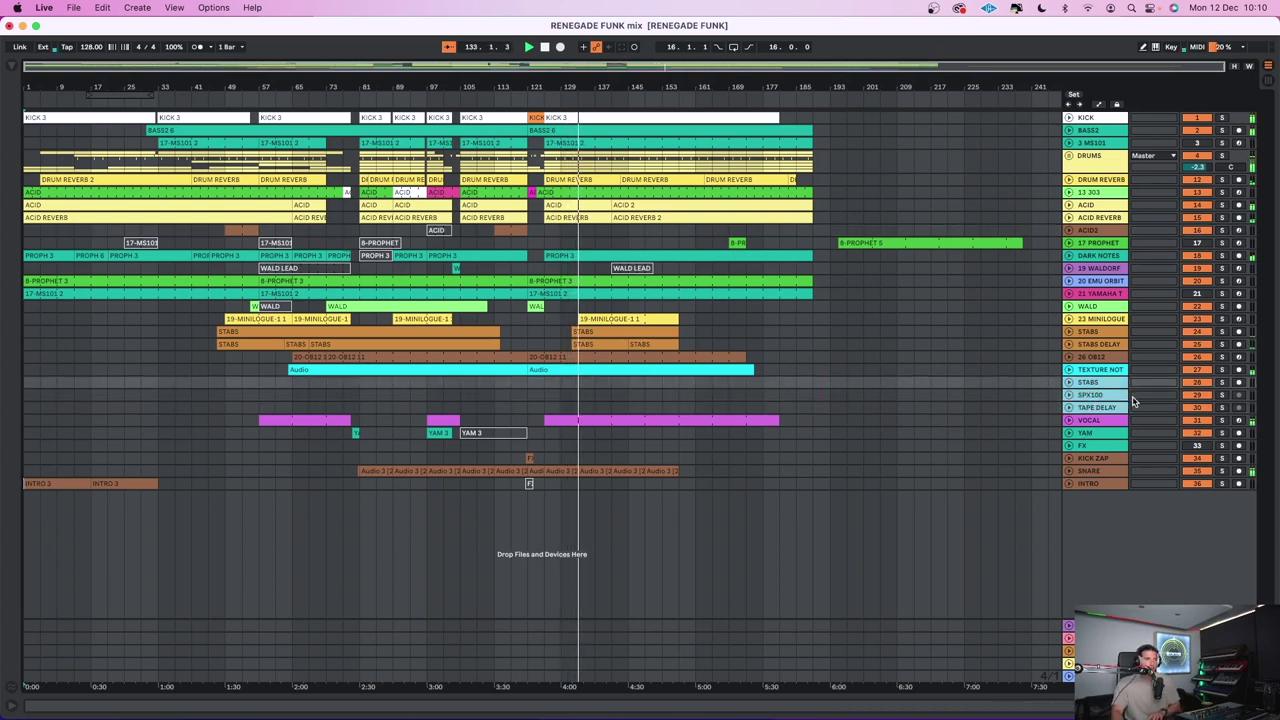
{"action": "key", "text": "Delete"}
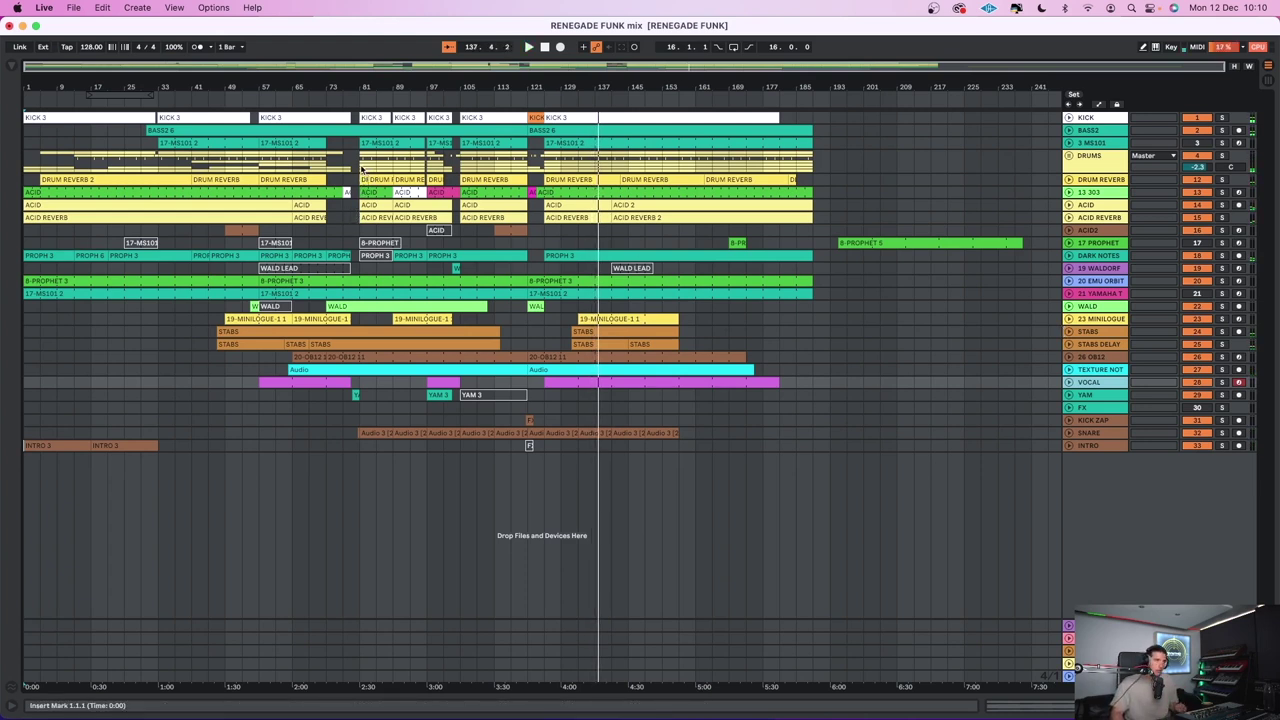
Loop bars 81 to 97 and play the KICK track soloed, with its clips unfolded and its devices shown
{"action": "left_click_drag", "start_coordinate": [362, 170], "coordinate": [428, 164]}
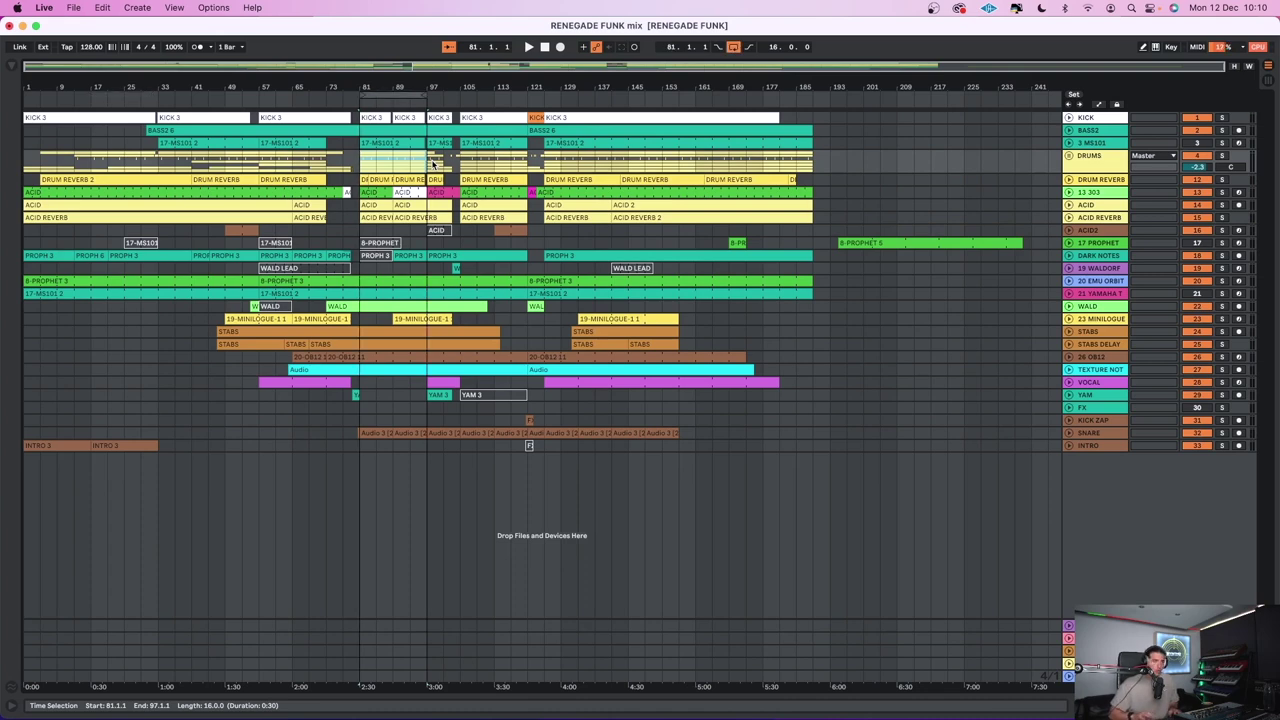
{"action": "left_click", "coordinate": [1068, 118]}
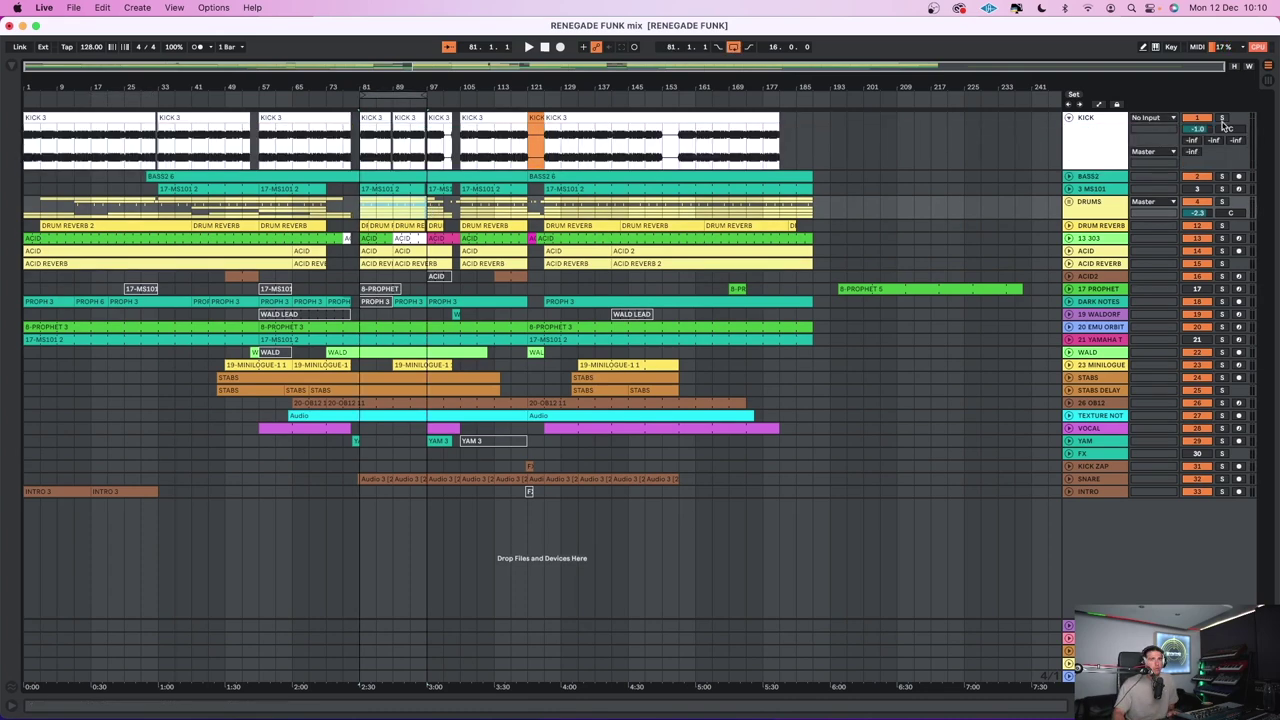
{"action": "left_click", "coordinate": [1221, 118]}
{"action": "key", "text": "super+alt+l"}
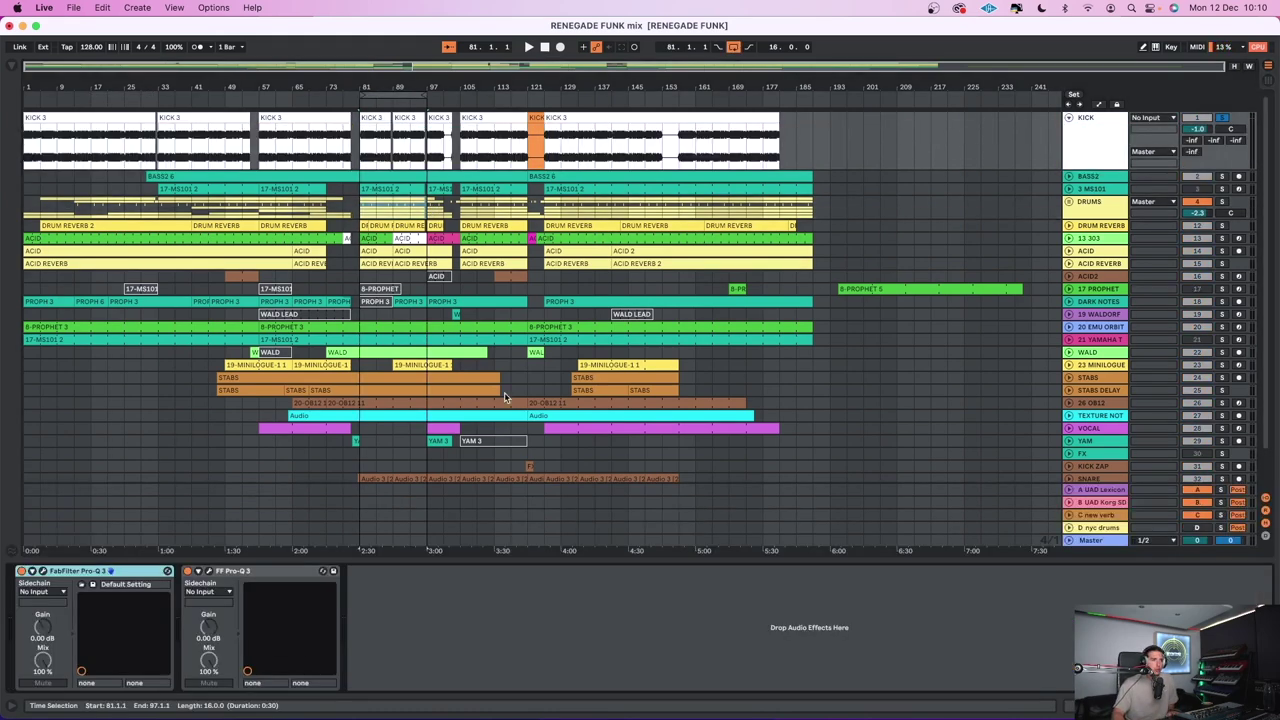
{"action": "key", "text": "space"}
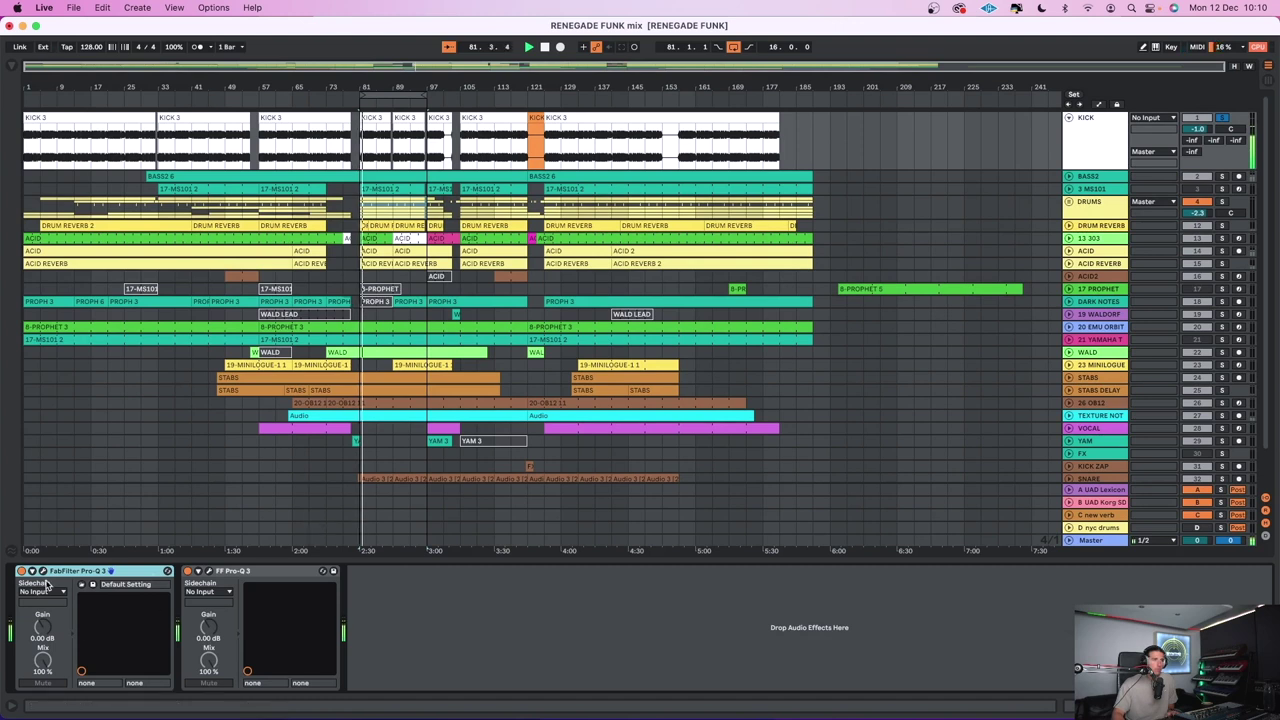
Bypass both Pro-Q 3 equalizers on the kick, then re-enable the first one while examining its low-cut curve
{"action": "left_click", "coordinate": [187, 571]}
{"action": "left_click", "coordinate": [21, 571]}
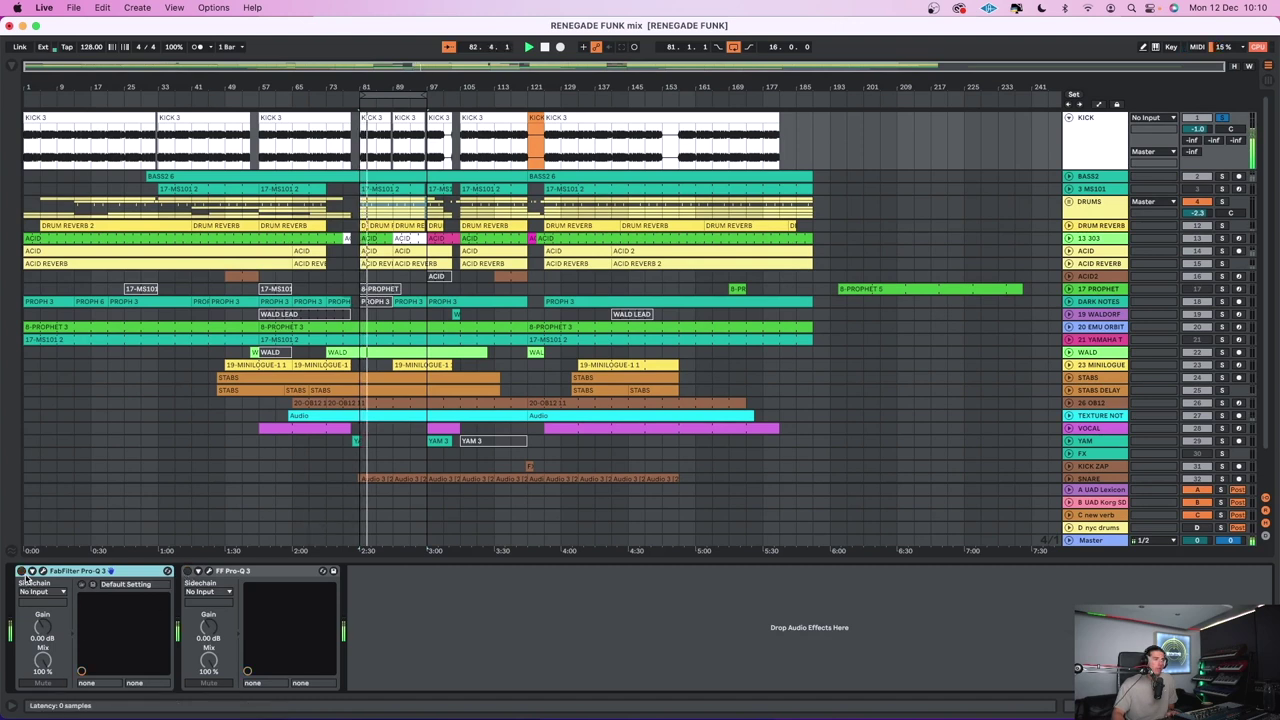
{"action": "left_click", "coordinate": [43, 572]}
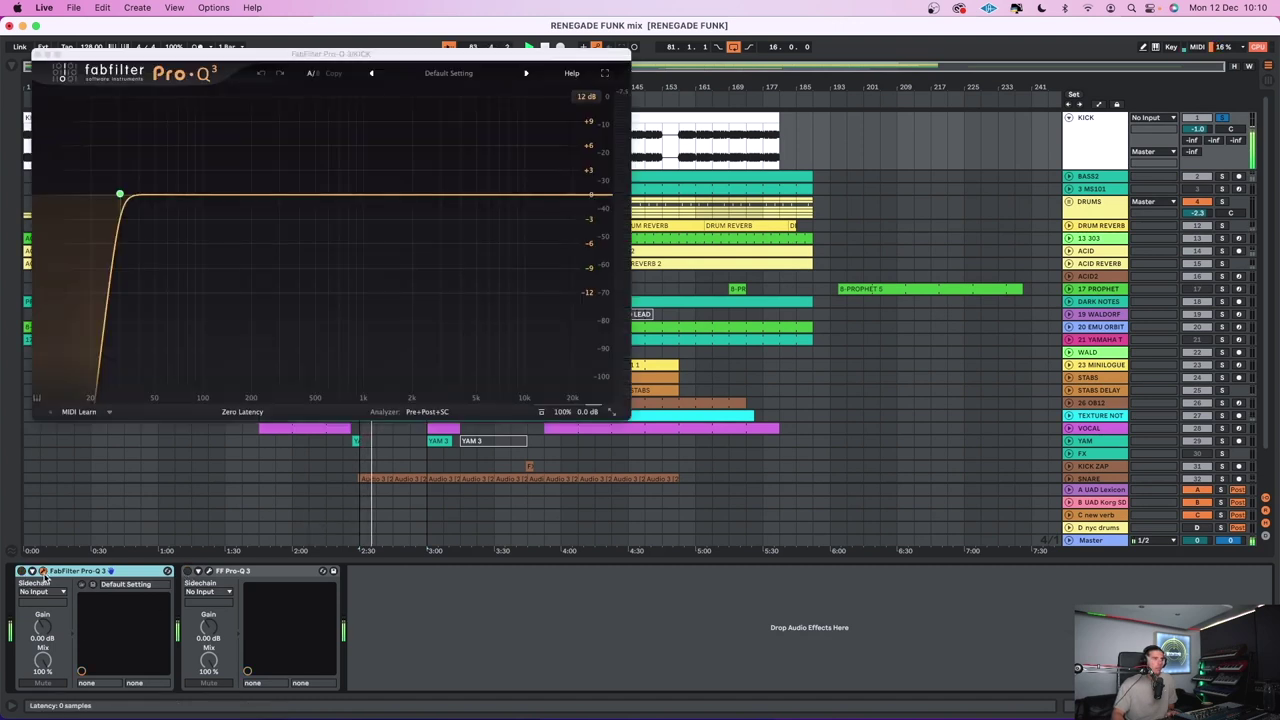
{"action": "left_click", "coordinate": [21, 571]}
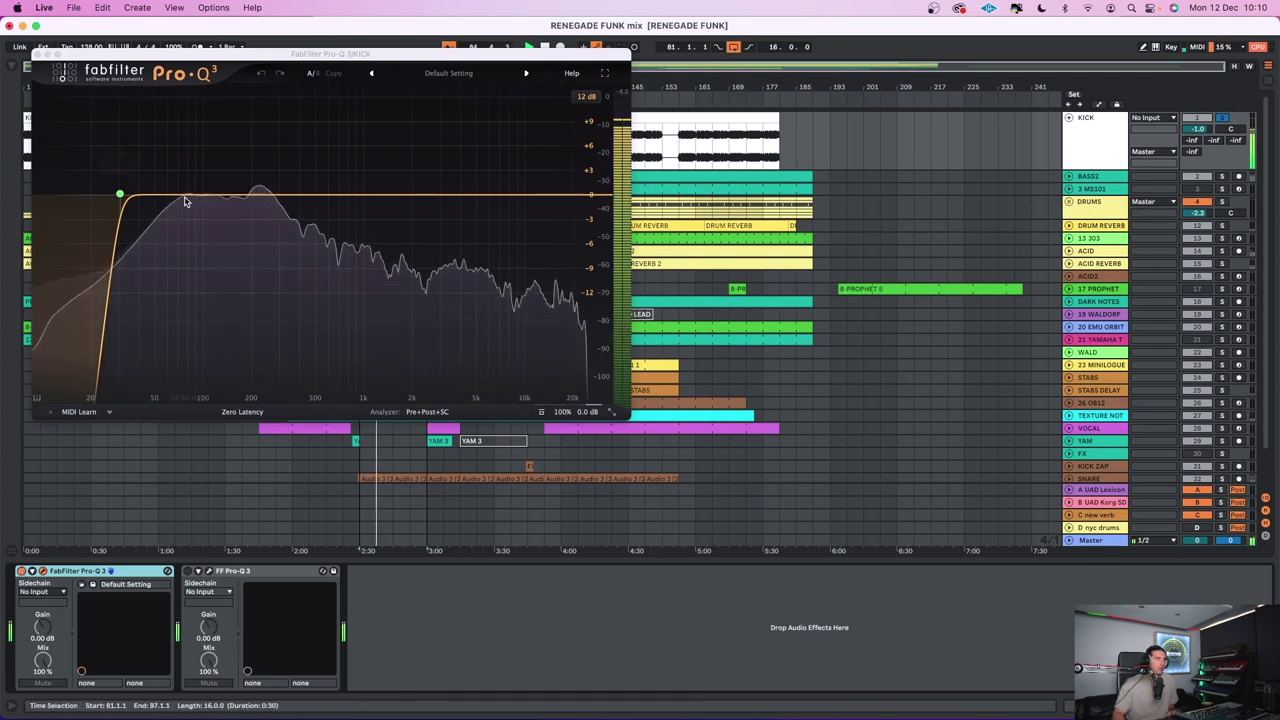
Check the second Pro-Q 3 on the KICK track, delete it and hide the plug-in window
{"action": "left_click", "coordinate": [208, 571]}
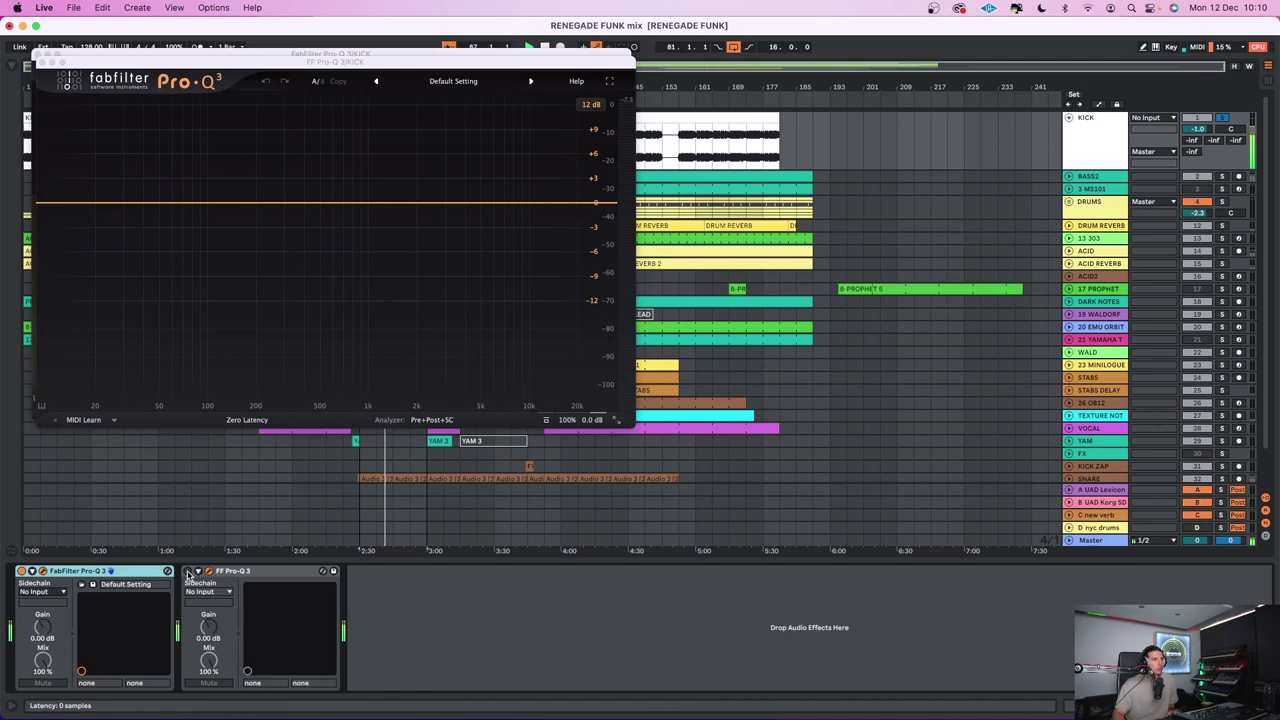
{"action": "left_click", "coordinate": [188, 576]}
{"action": "key", "text": "Delete"}
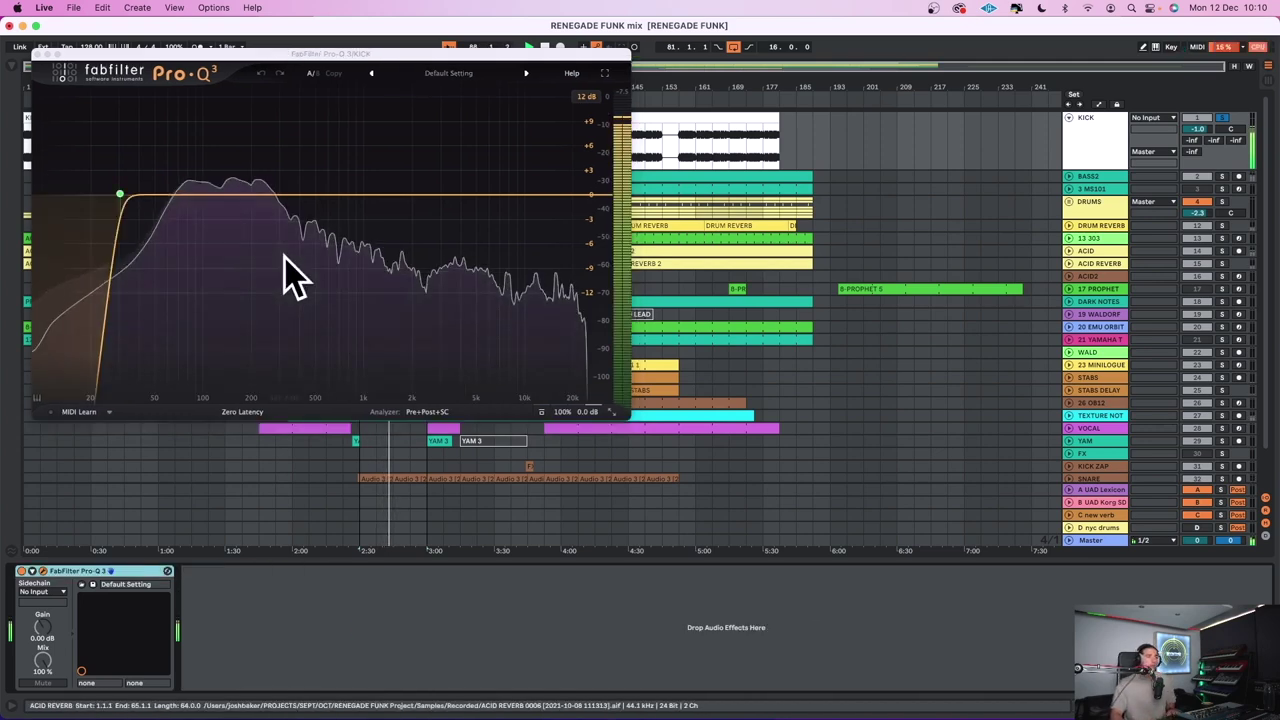
{"action": "key", "text": "super+alt+p"}
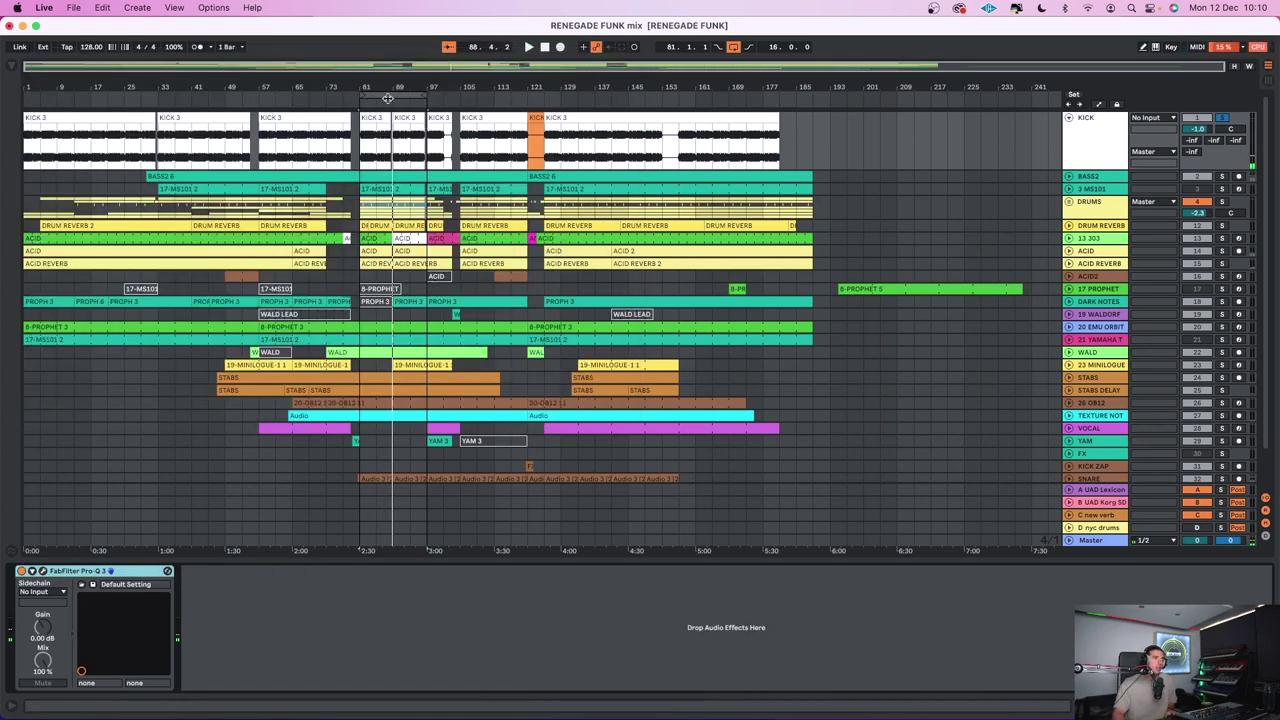
Shorten the playback loop to bars 81 to 85 of the kick clip and listen to it
{"action": "left_click_drag", "start_coordinate": [370, 88], "coordinate": [368, 128]}
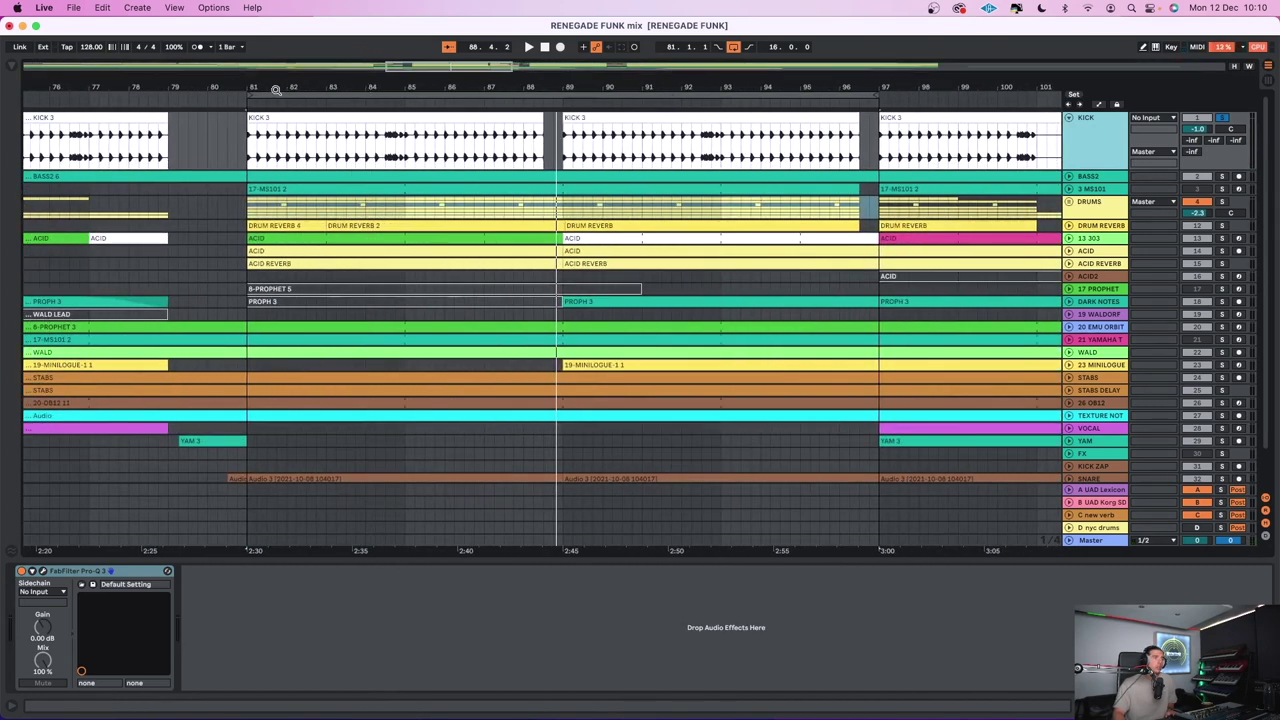
{"action": "mouse_move", "coordinate": [252, 87]}
{"action": "left_mouse_down"}
{"action": "mouse_move", "coordinate": [292, 147]}
{"action": "mouse_move", "coordinate": [580, 150]}
{"action": "mouse_move", "coordinate": [560, 150]}
{"action": "left_mouse_up"}
{"action": "key", "text": "space"}
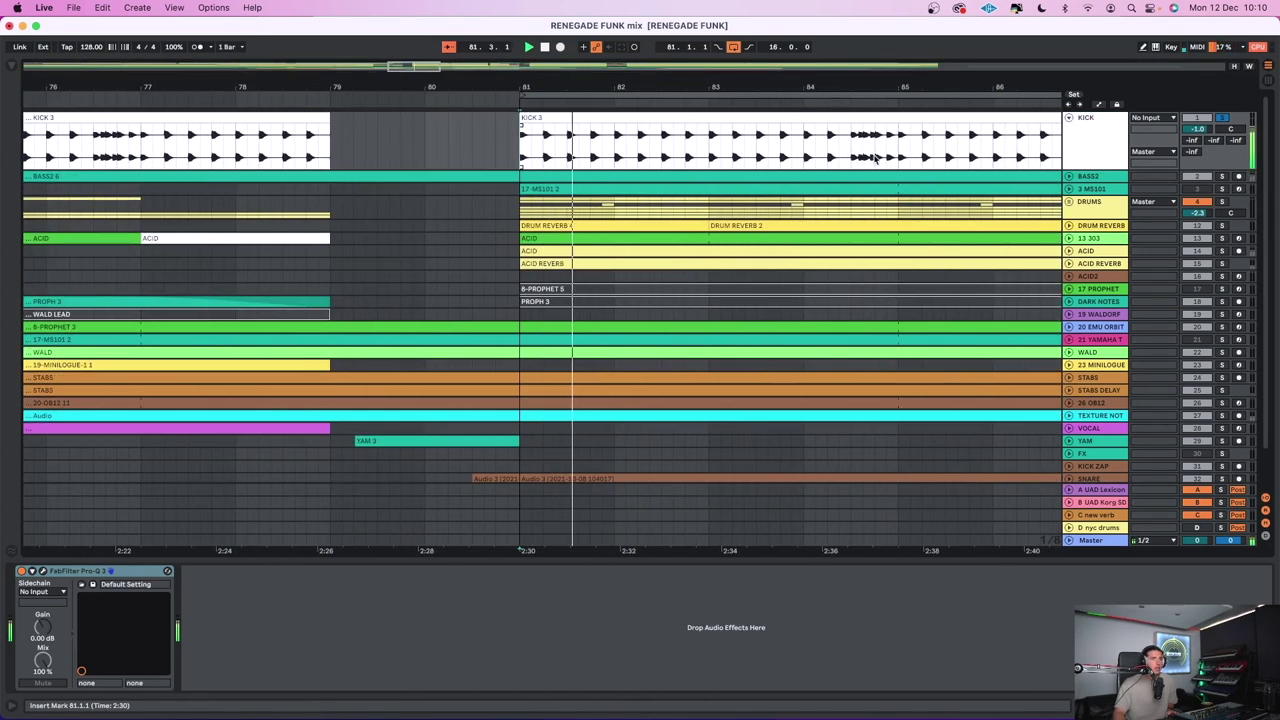
{"action": "left_click_drag", "start_coordinate": [898, 158], "coordinate": [520, 160]}
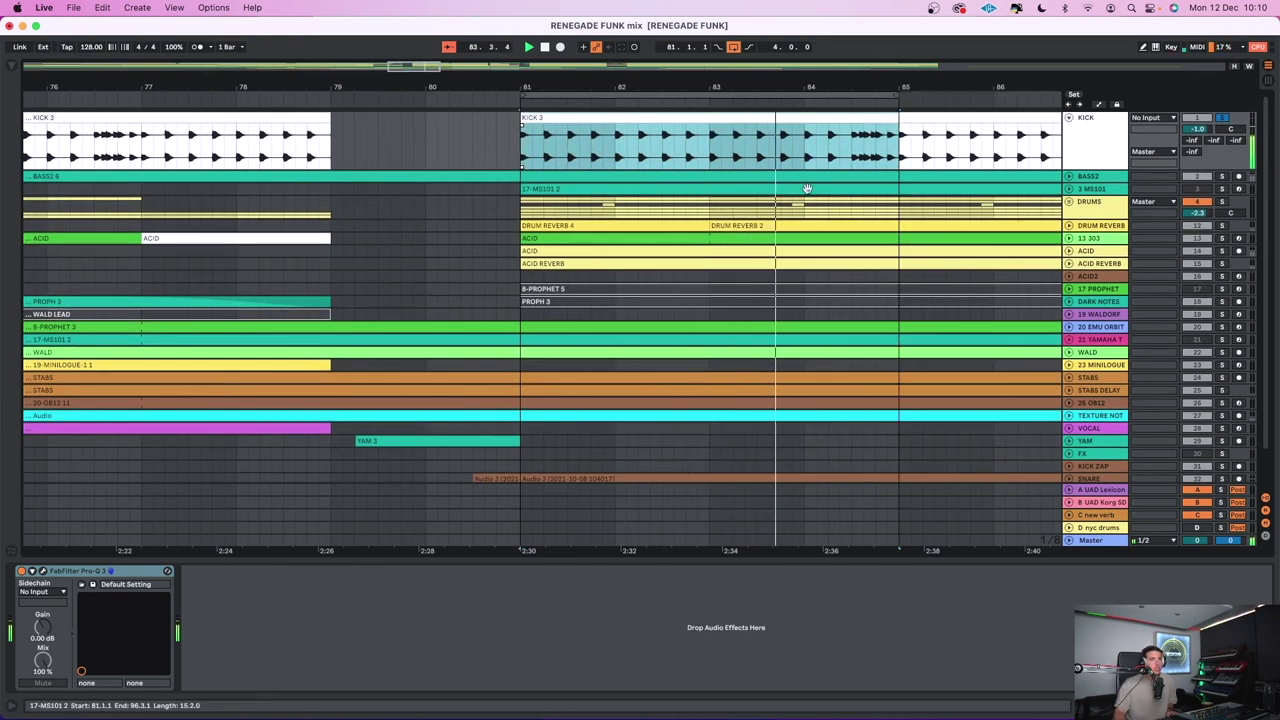
{"action": "scroll", "coordinate": [773, 160], "scroll_direction": "down", "scroll_amount": 1}
{"action": "scroll", "coordinate": [773, 160], "scroll_direction": "up", "scroll_amount": 1}
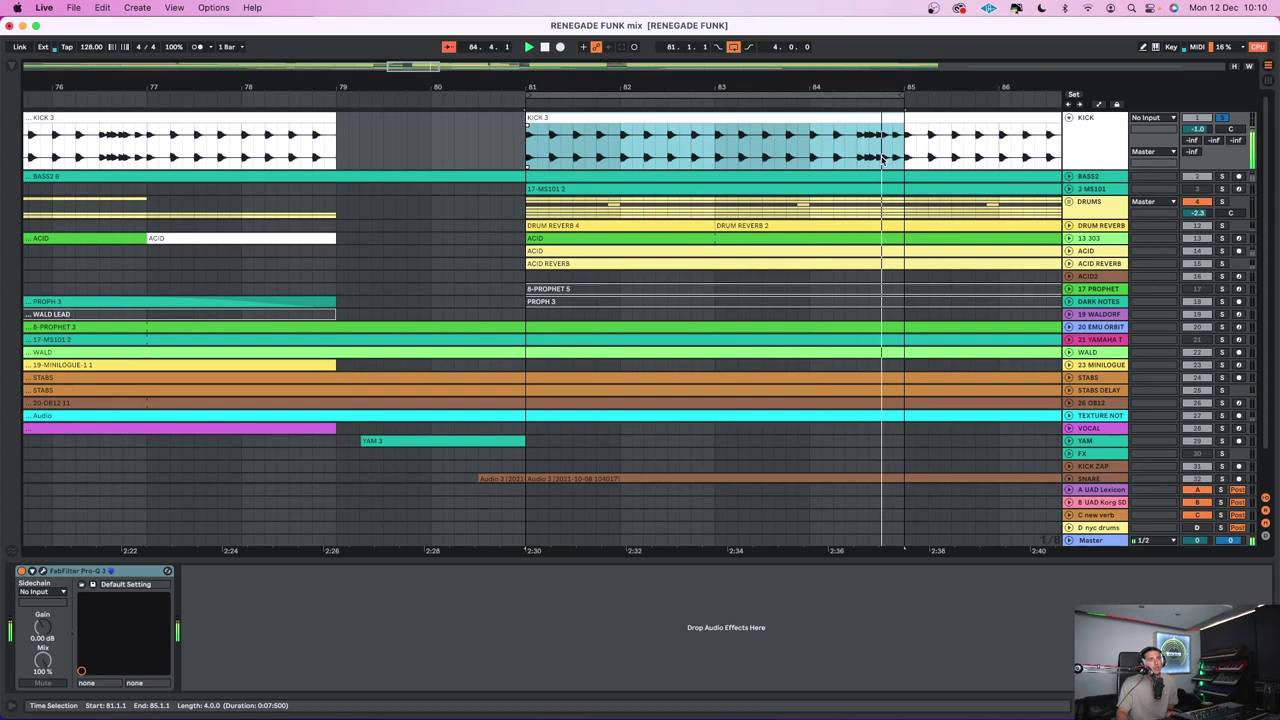
Apply the Swing 16ths 64 groove to the kick clip starting at bar 81, using groove hot-swap
{"action": "double_click", "coordinate": [866, 121]}
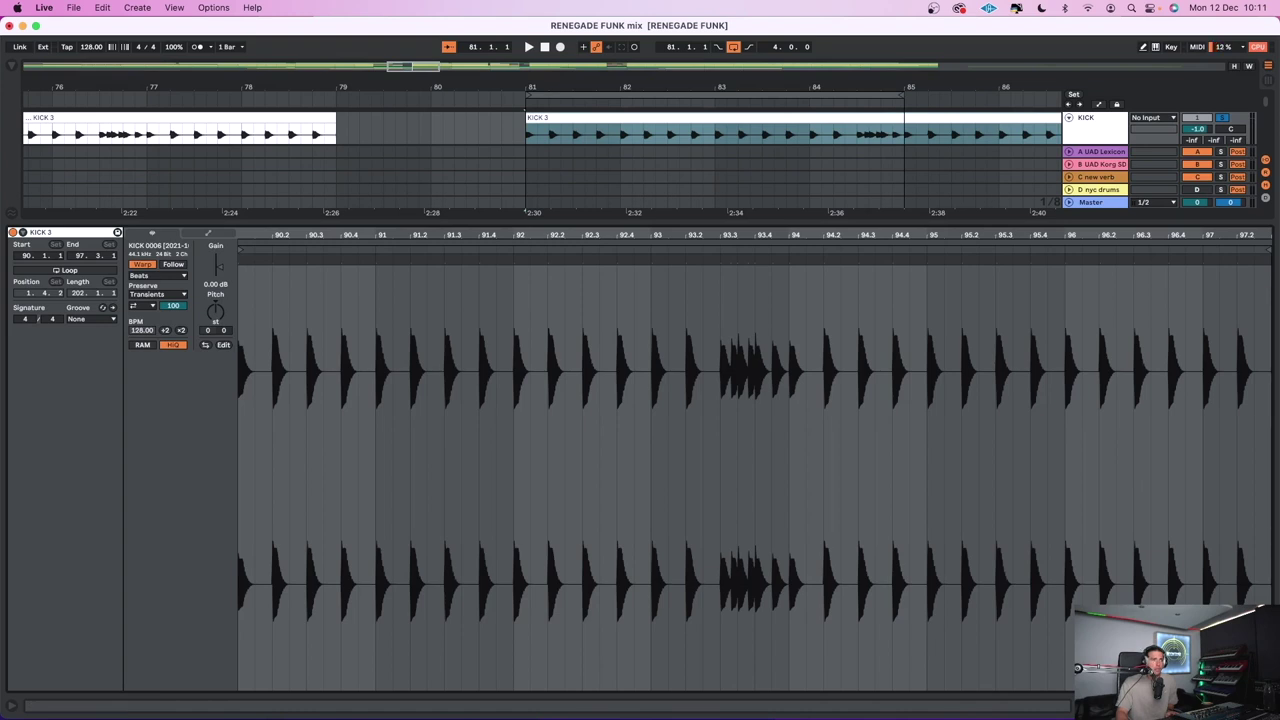
{"action": "key", "text": "shift+Tab"}
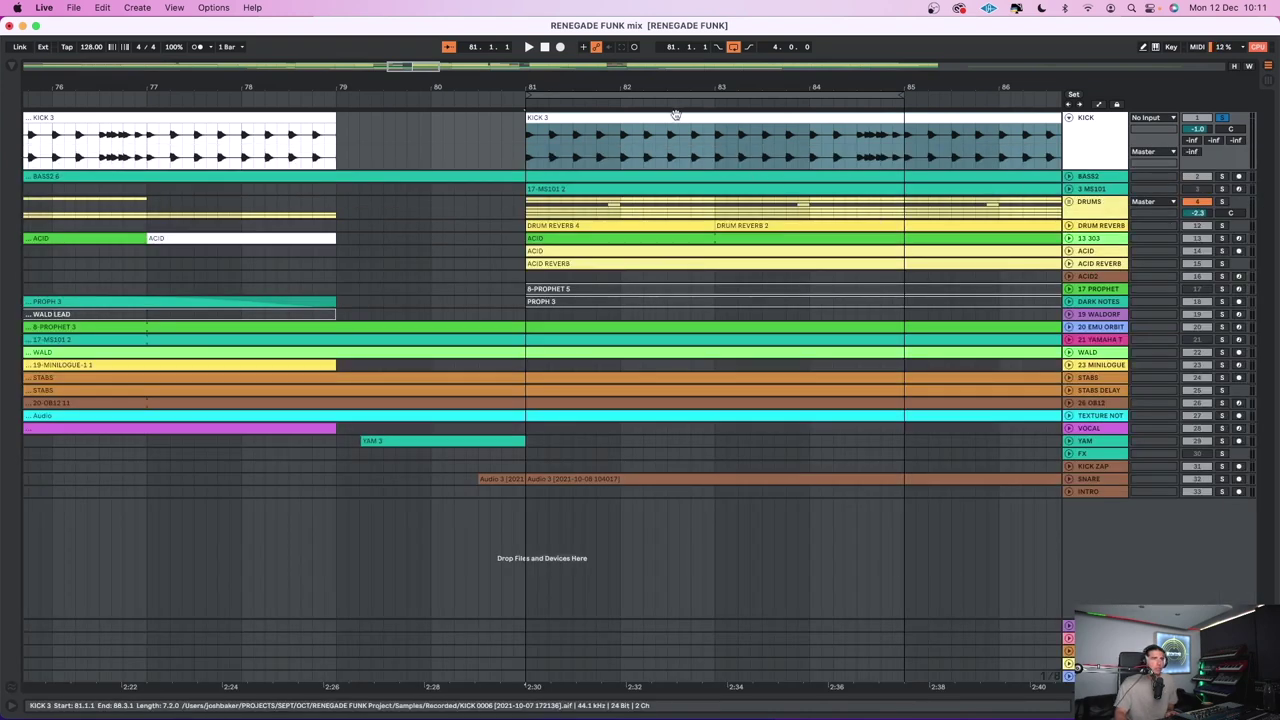
{"action": "double_click", "coordinate": [676, 115]}
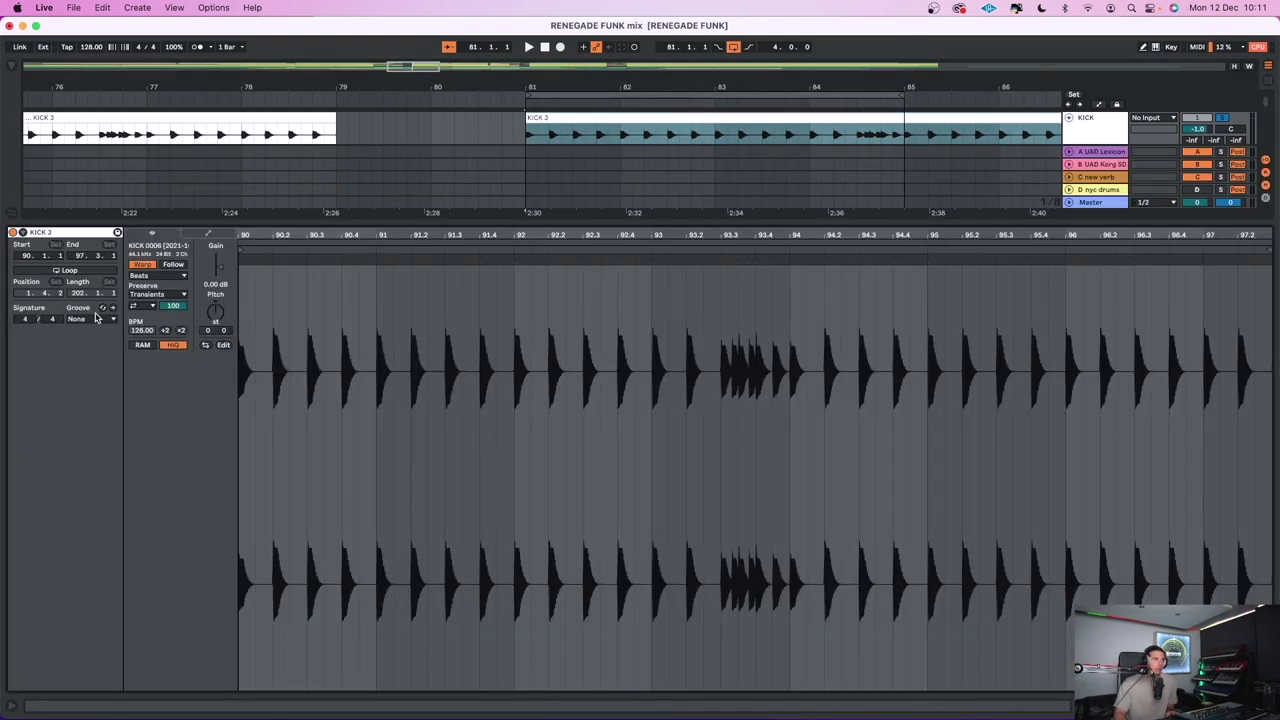
{"action": "left_click", "coordinate": [101, 308]}
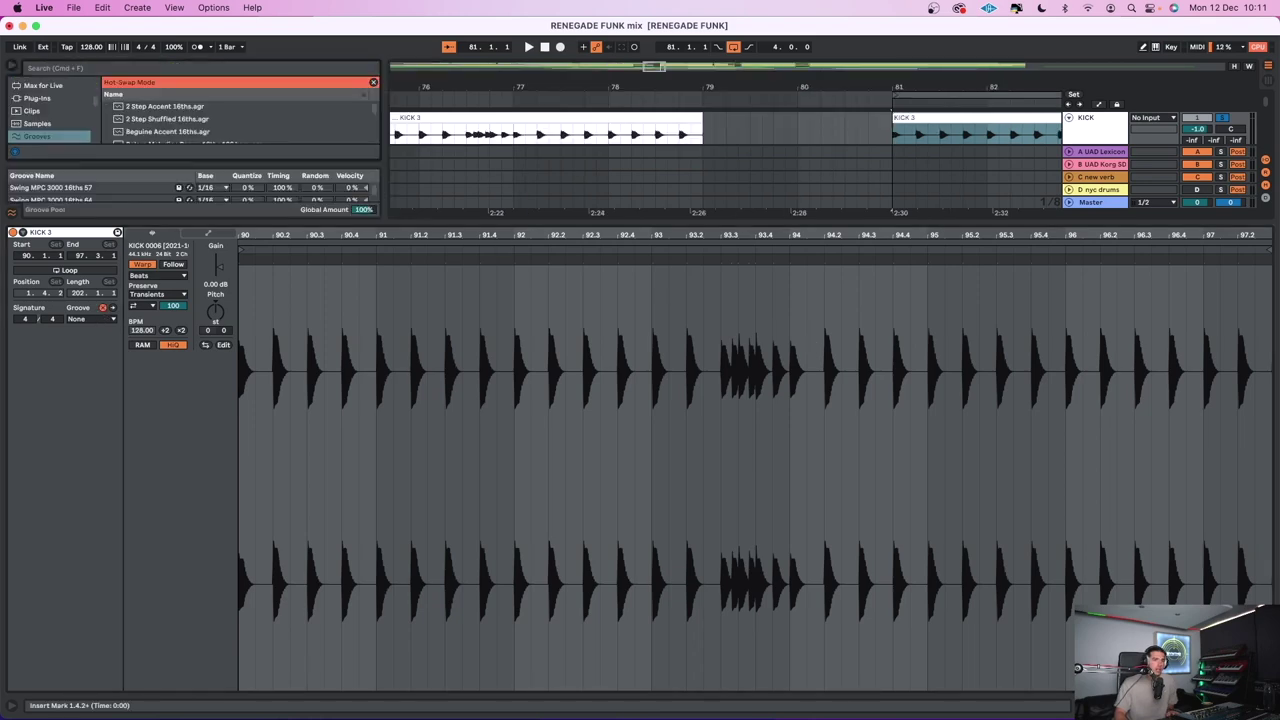
{"action": "key", "text": "shift+Tab"}
{"action": "scroll", "coordinate": [175, 292], "scroll_direction": "down", "scroll_amount": 5}
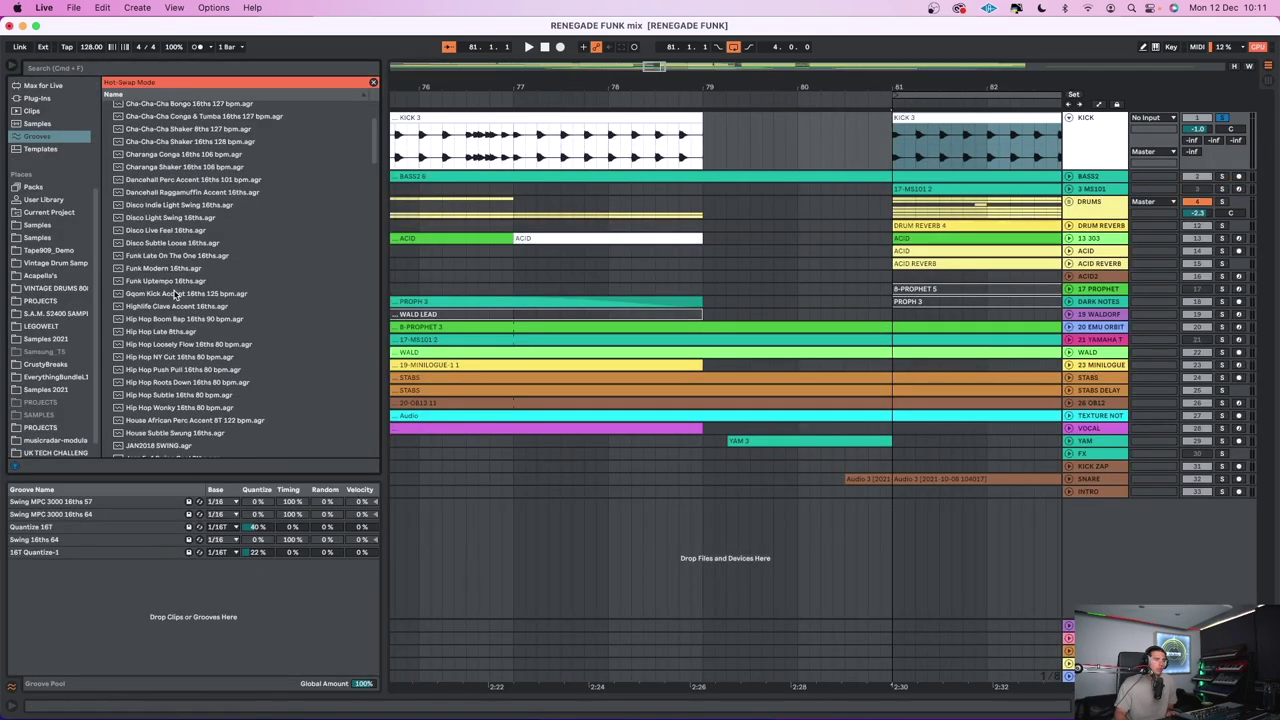
{"action": "scroll", "coordinate": [175, 292], "scroll_direction": "down", "scroll_amount": 15}
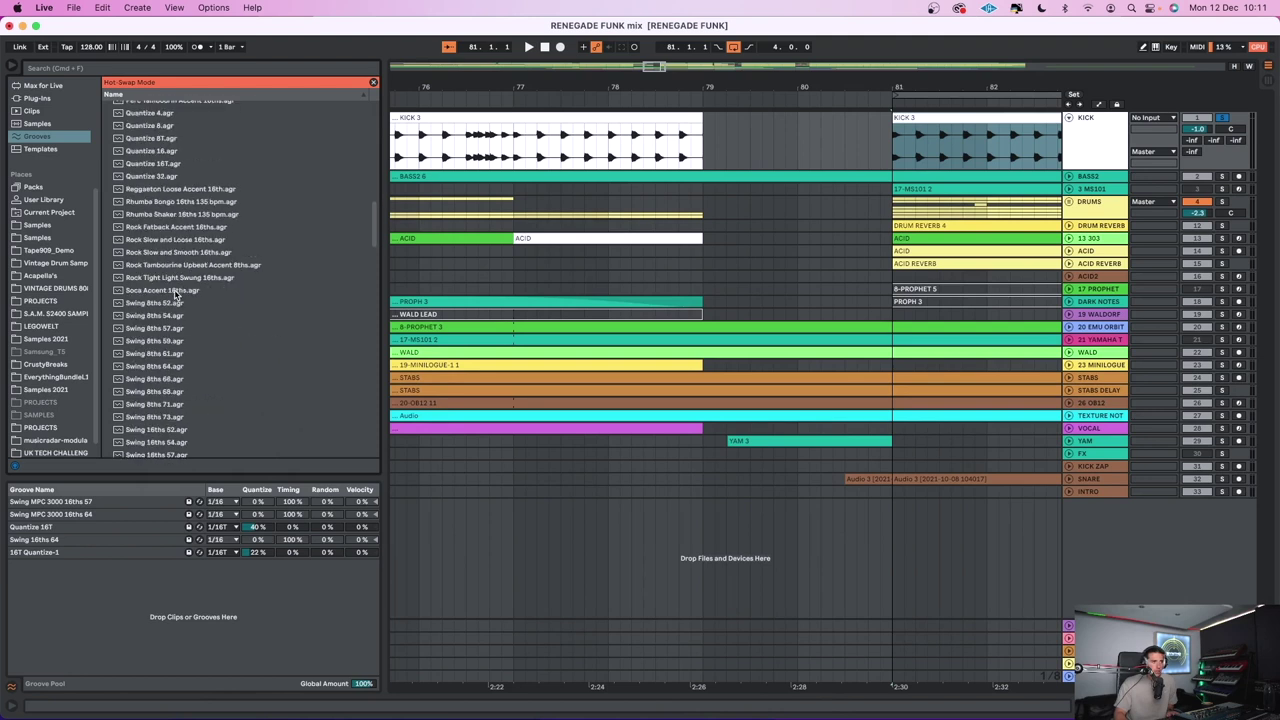
{"action": "scroll", "coordinate": [175, 292], "scroll_direction": "down", "scroll_amount": 5}
{"action": "left_click", "coordinate": [155, 385]}
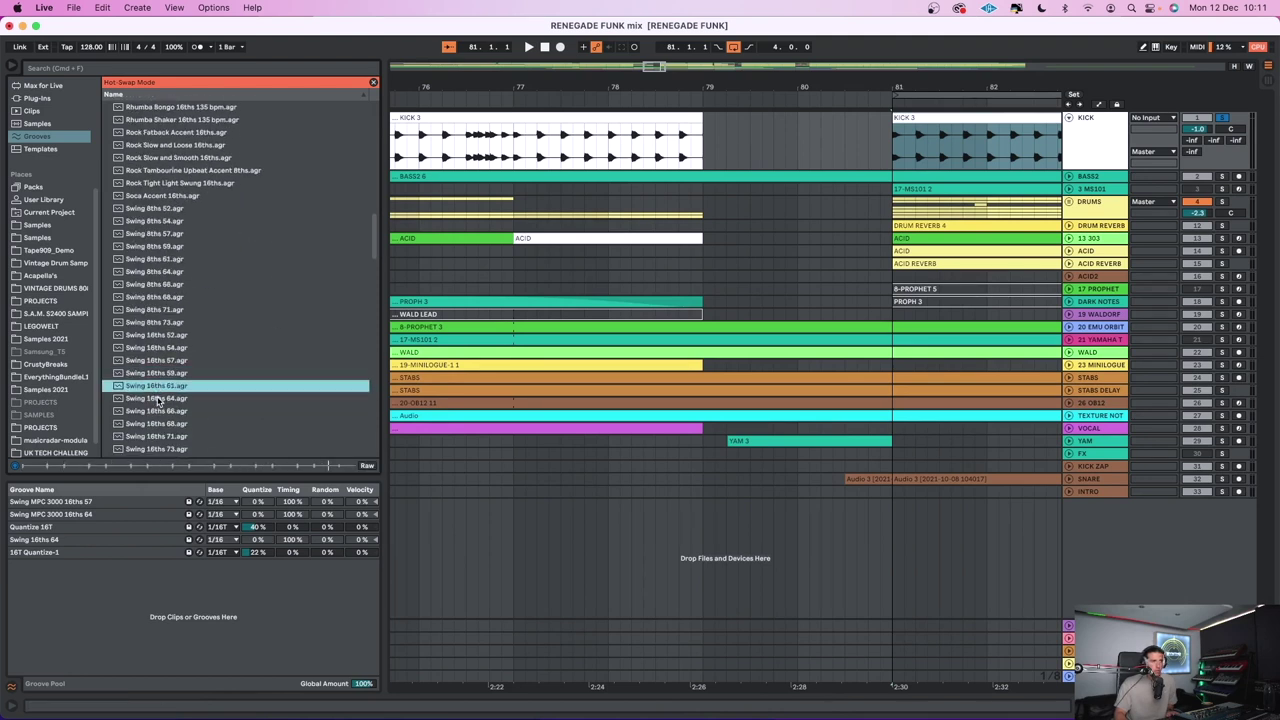
{"action": "left_click", "coordinate": [158, 399]}
Listen to the looped kick with its groove and examine the fast kick fill before bar 85 close up
{"action": "key", "text": "space"}
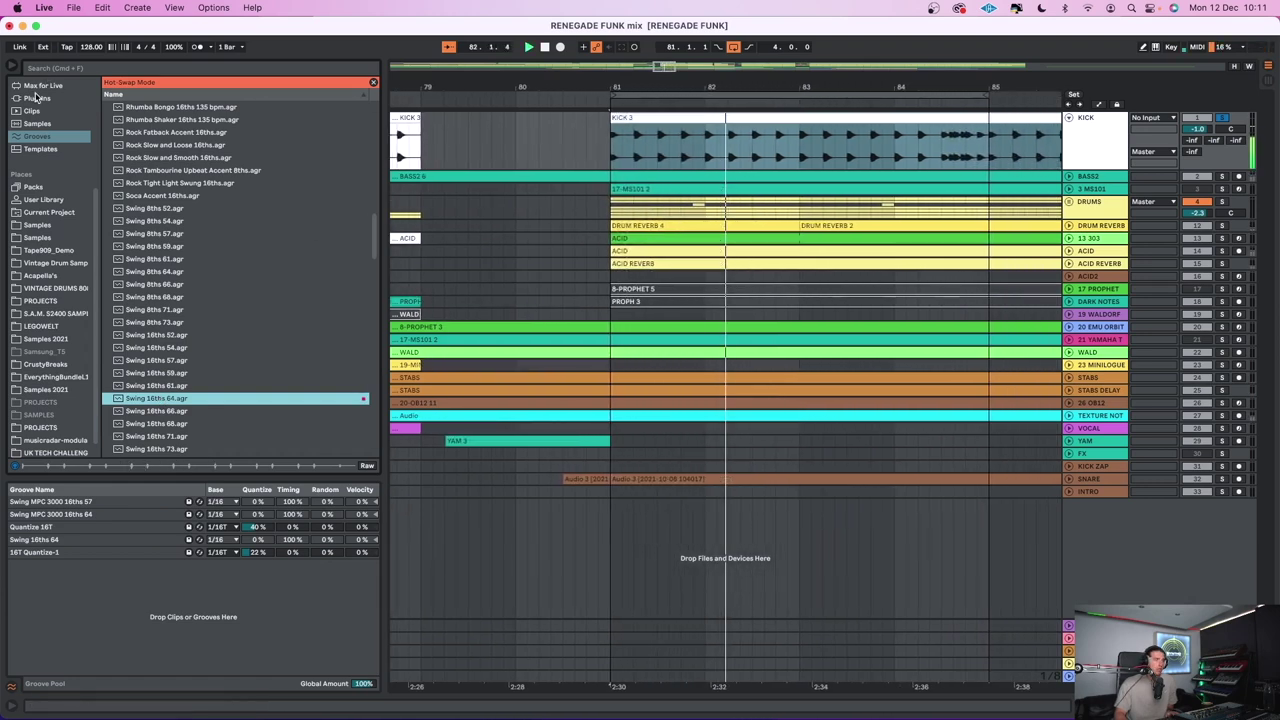
{"action": "key", "text": "super+alt+b"}
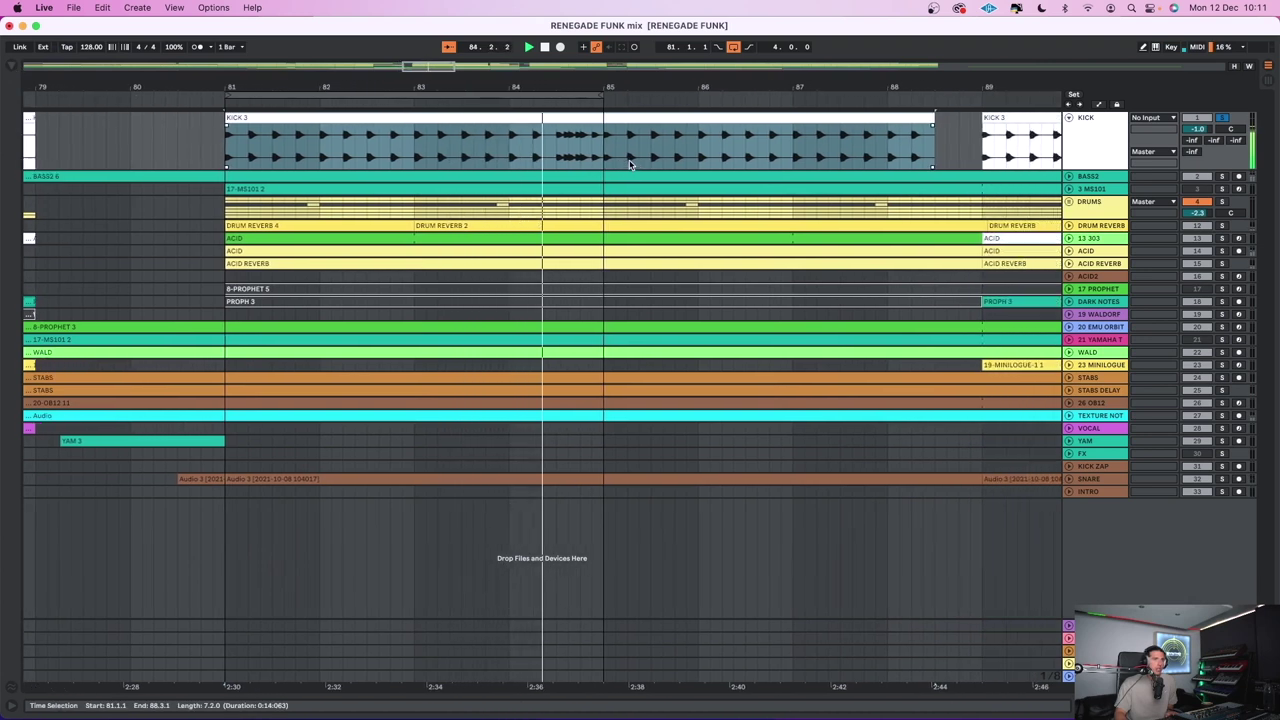
{"action": "key", "text": "space"}
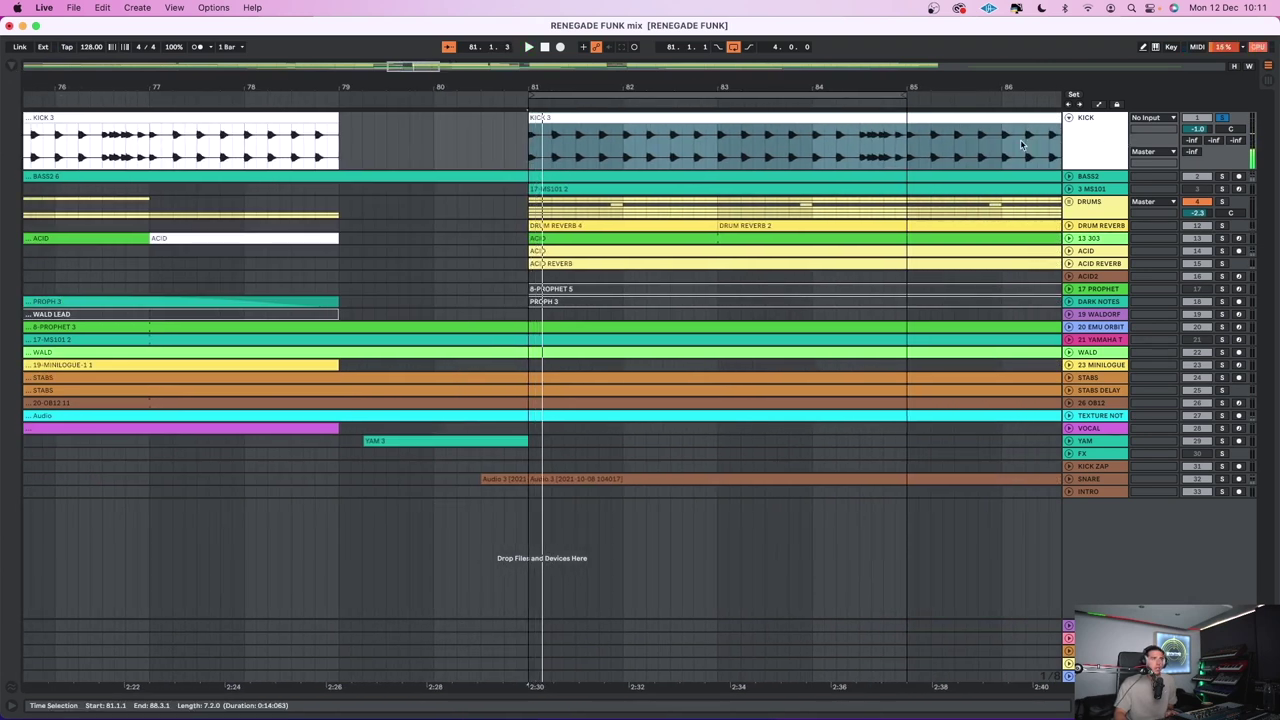
{"action": "key", "text": "space"}
{"action": "key", "text": "super+alt+b"}
{"action": "key", "text": "plus"}
{"action": "key", "text": "plus"}
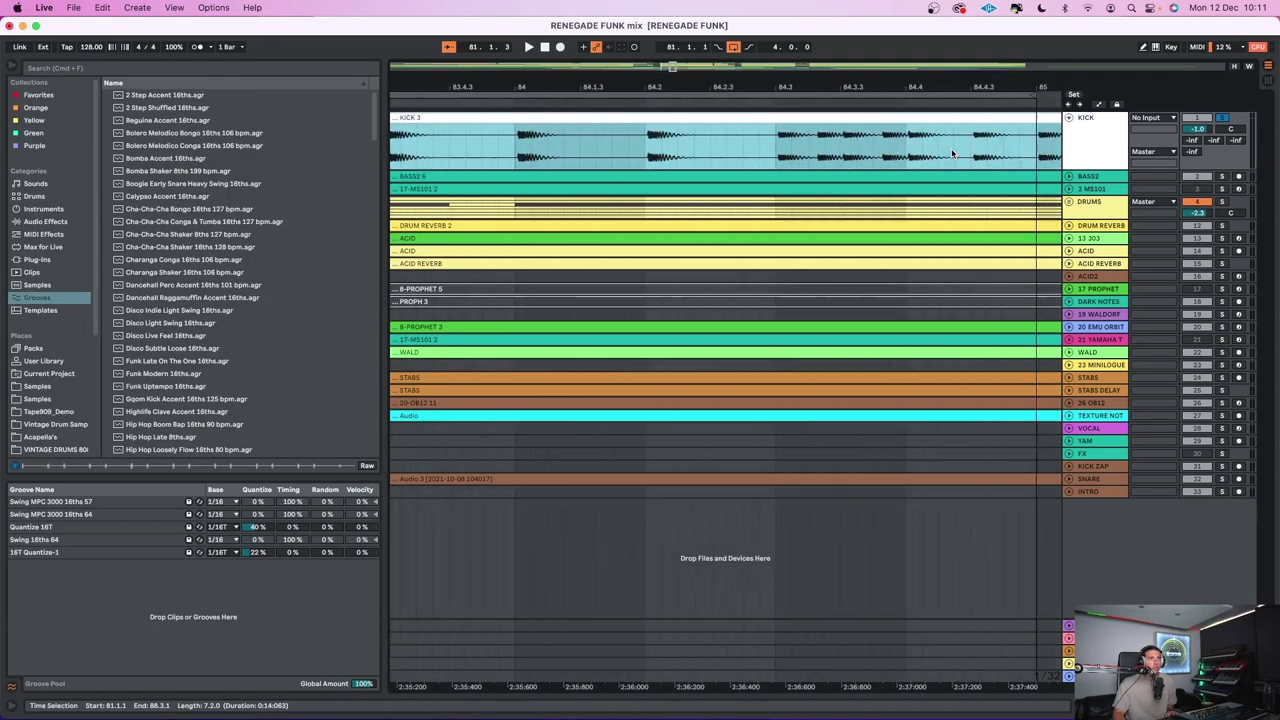
Enlarge the KICK track and examine the waveform of the kick fill before bar 85 close up
{"action": "left_click", "coordinate": [780, 152]}
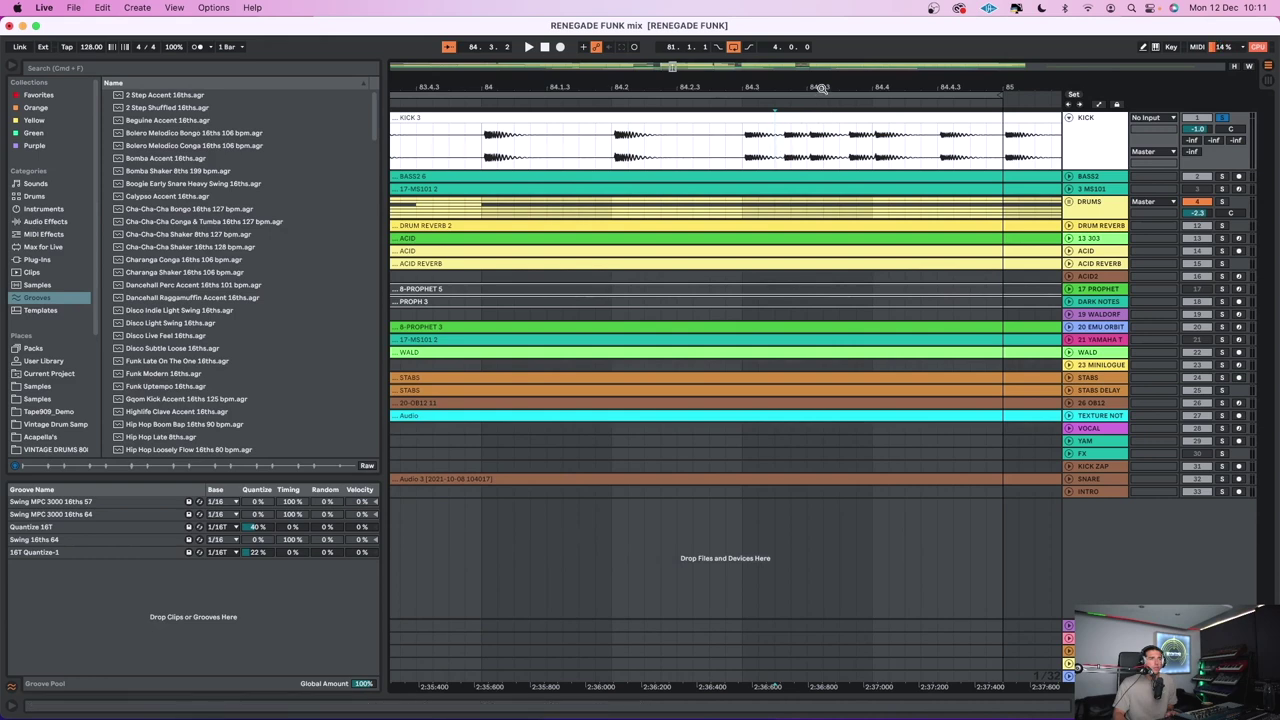
{"action": "left_click_drag", "start_coordinate": [820, 88], "coordinate": [830, 140]}
{"action": "left_click_drag", "start_coordinate": [1107, 168], "coordinate": [1110, 432]}
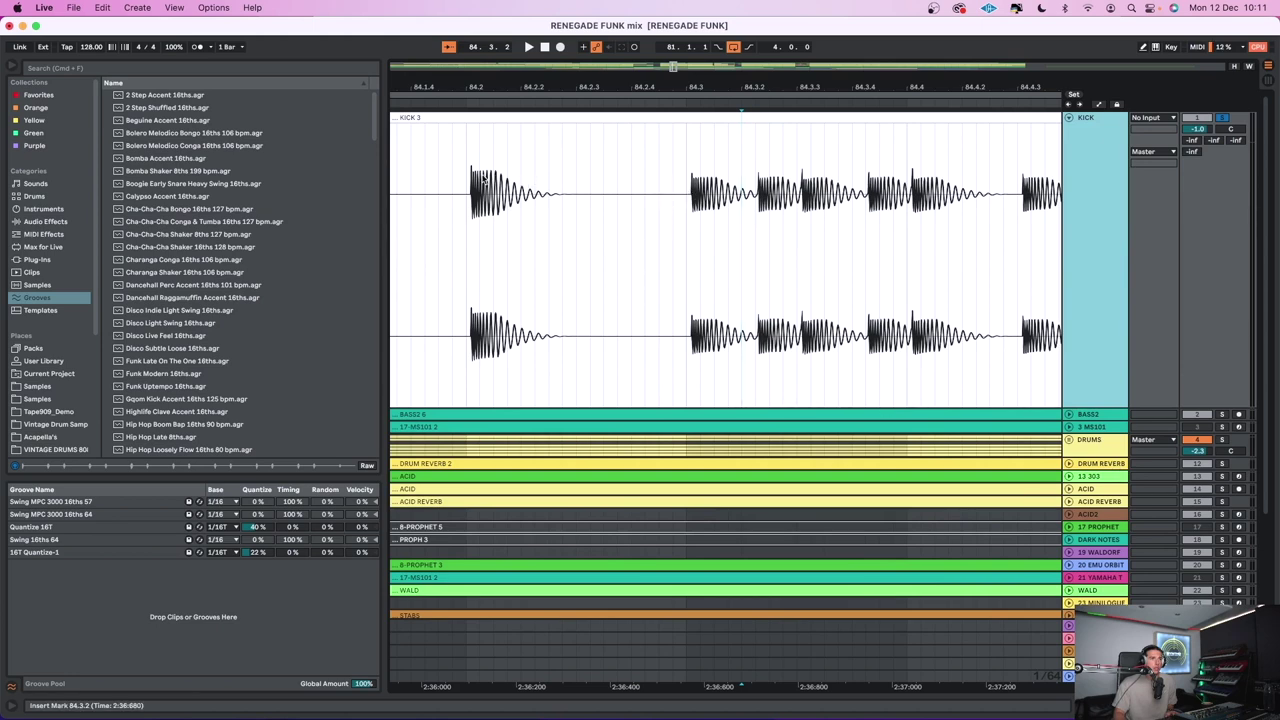
{"action": "left_click_drag", "start_coordinate": [916, 87], "coordinate": [803, 112]}
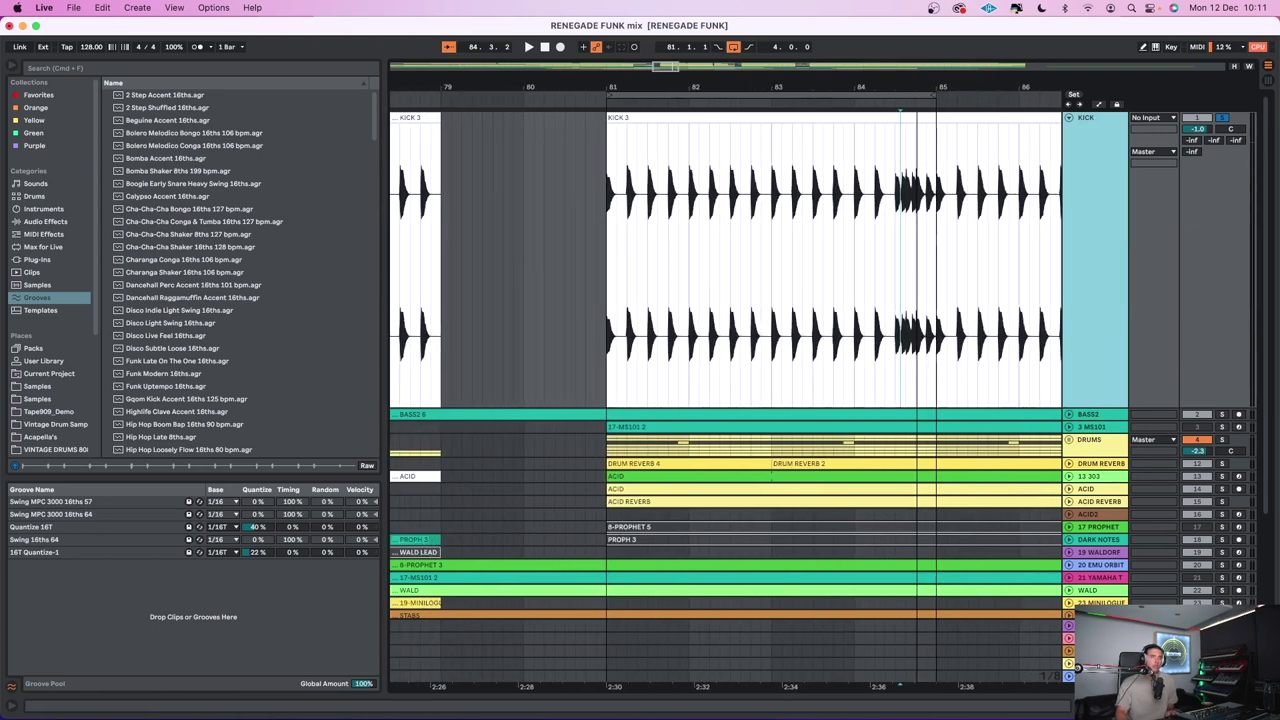
Select the looped bars 81 to 85 and examine the timing of the first kicks from bar 81 against the grid
{"action": "left_click", "coordinate": [719, 95]}
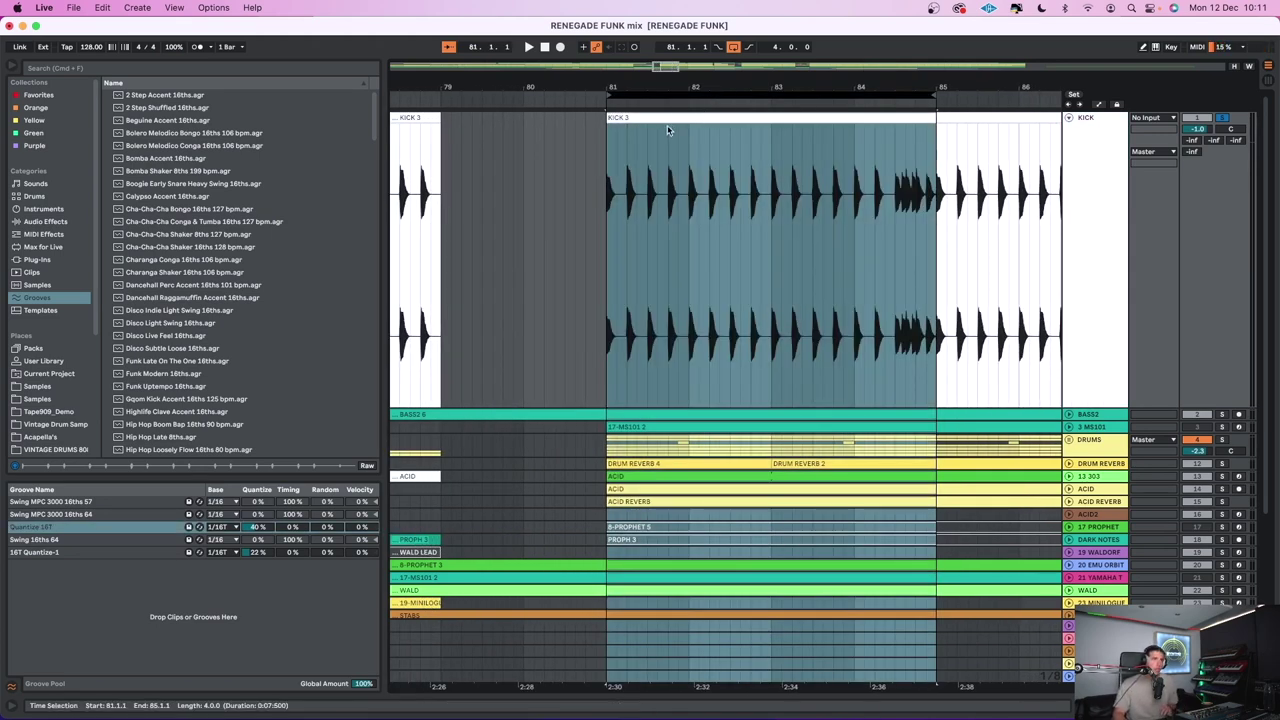
{"action": "left_click_drag", "start_coordinate": [609, 87], "coordinate": [508, 217]}
{"action": "left_click", "coordinate": [525, 203]}
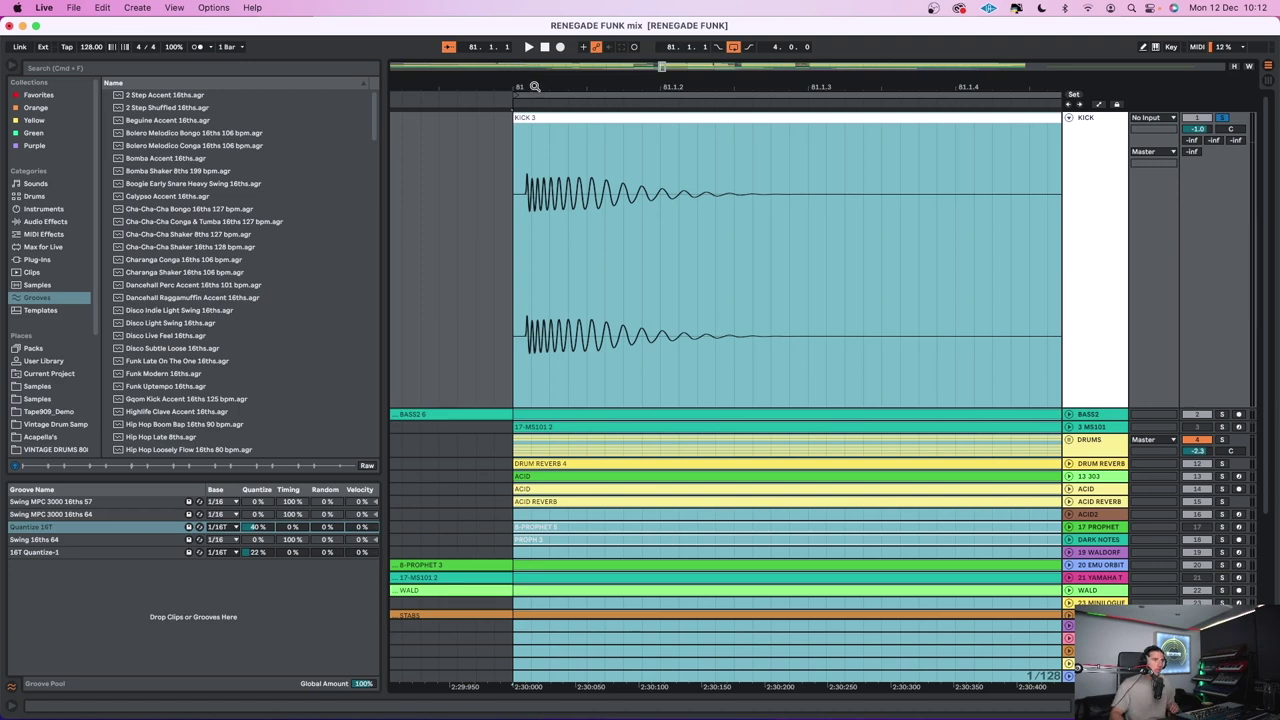
{"action": "left_click_drag", "start_coordinate": [535, 87], "coordinate": [7, 32]}
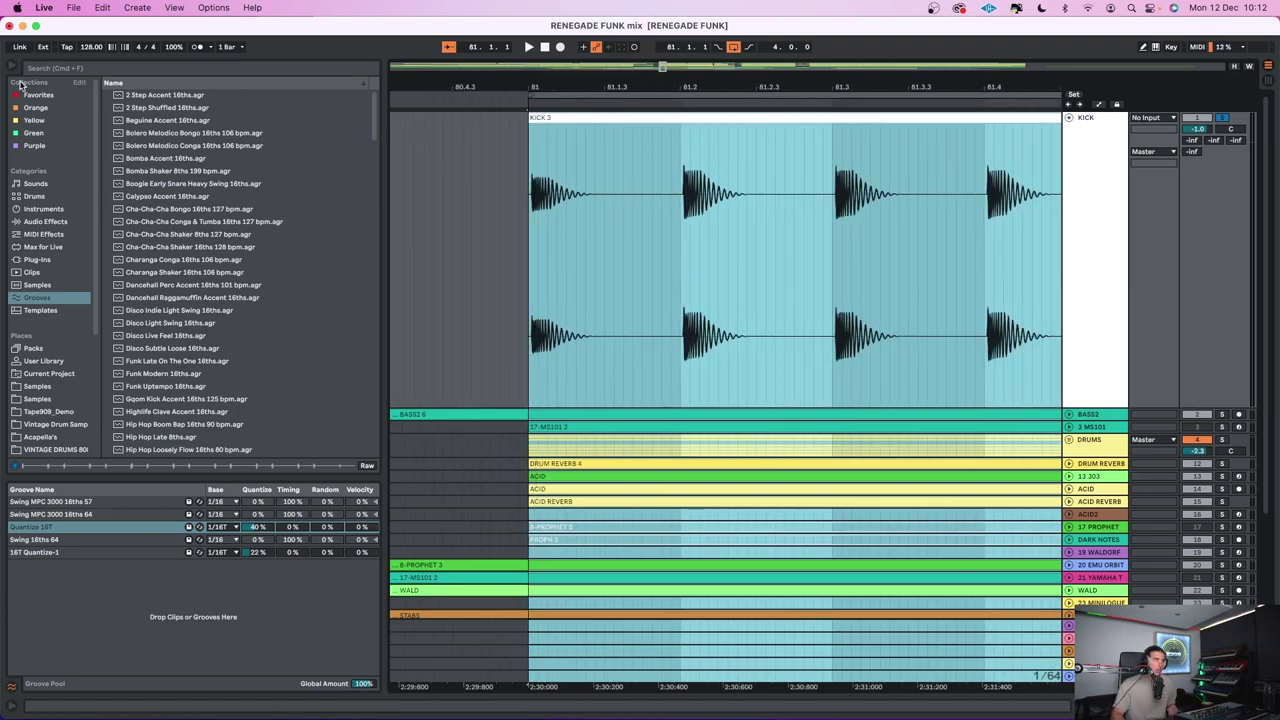
Hide the browser and show the track delay controls in the arrangement, keeping the inputs and outputs visible
{"action": "left_click", "coordinate": [11, 68]}
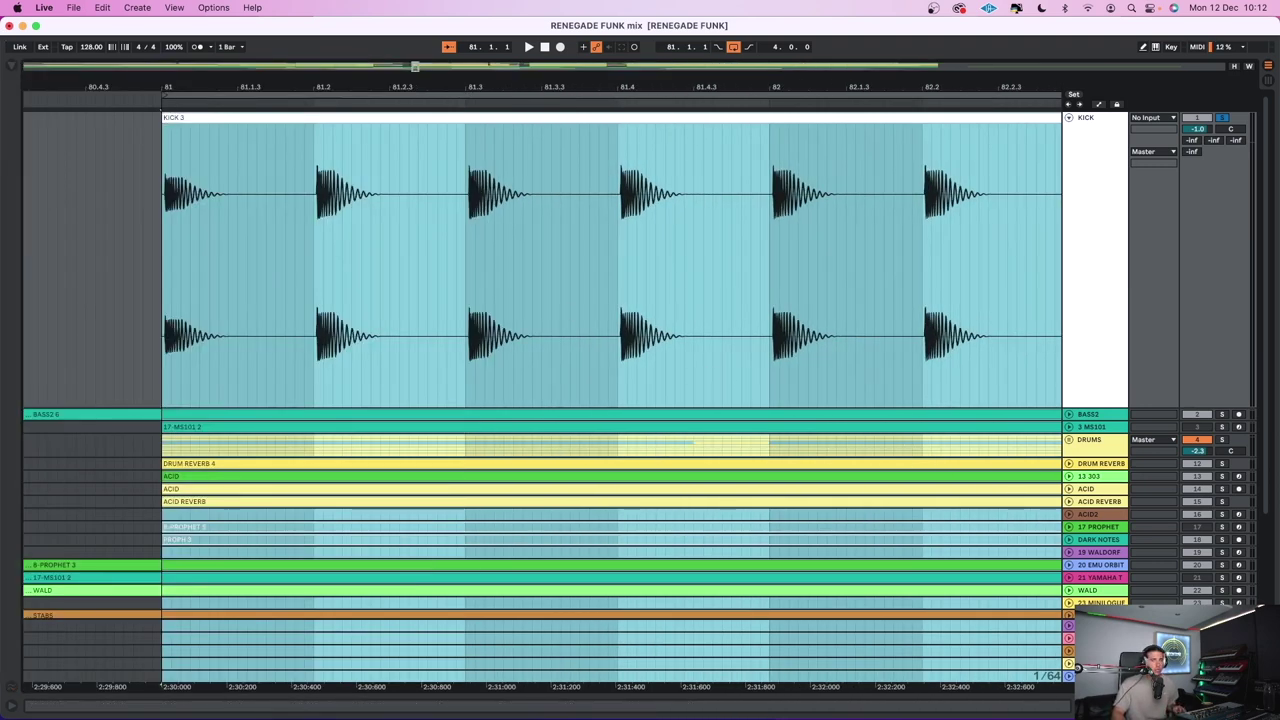
{"action": "key", "text": "super+alt+i"}
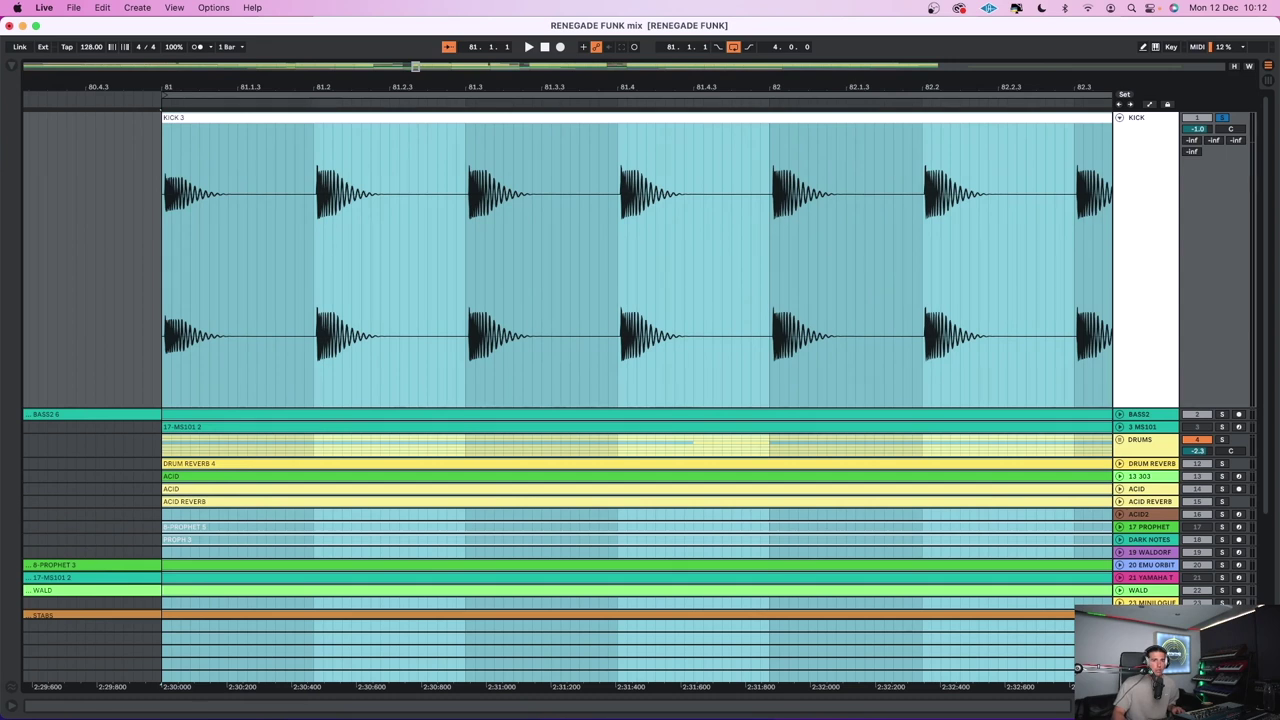
{"action": "key", "text": "super+alt+i"}
{"action": "key", "text": "super+alt+d"}
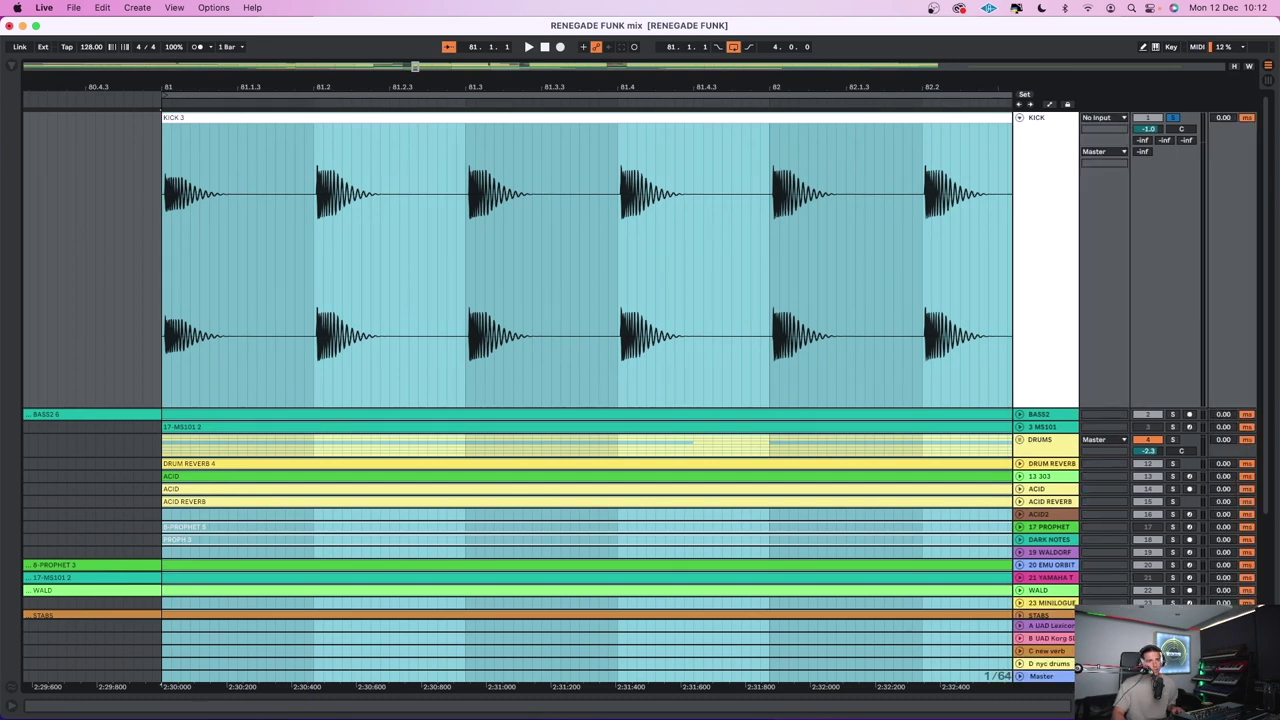
Try different delays on the KICK track, including 13 ms, 4 ms, 10 ms and -7 ms, while listening to it with the drums
{"action": "left_click", "coordinate": [1222, 118]}
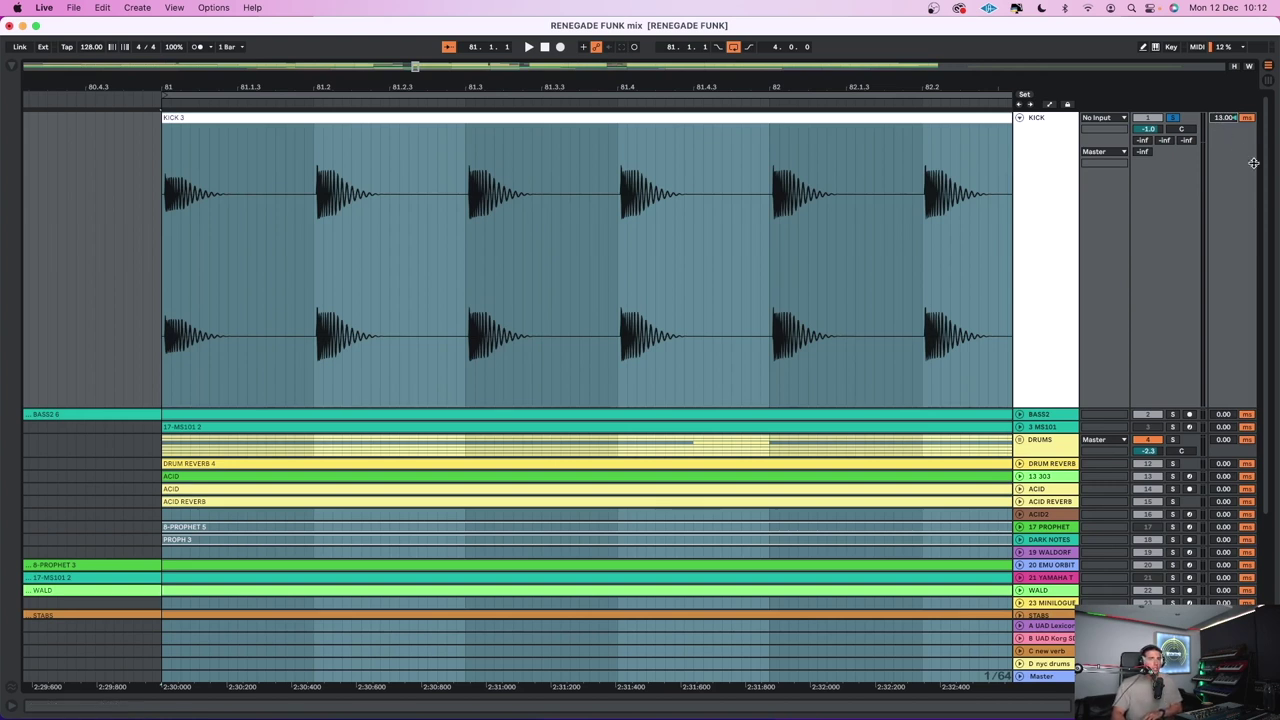
{"action": "left_click_drag", "start_coordinate": [1253, 162], "coordinate": [1262, 178]}
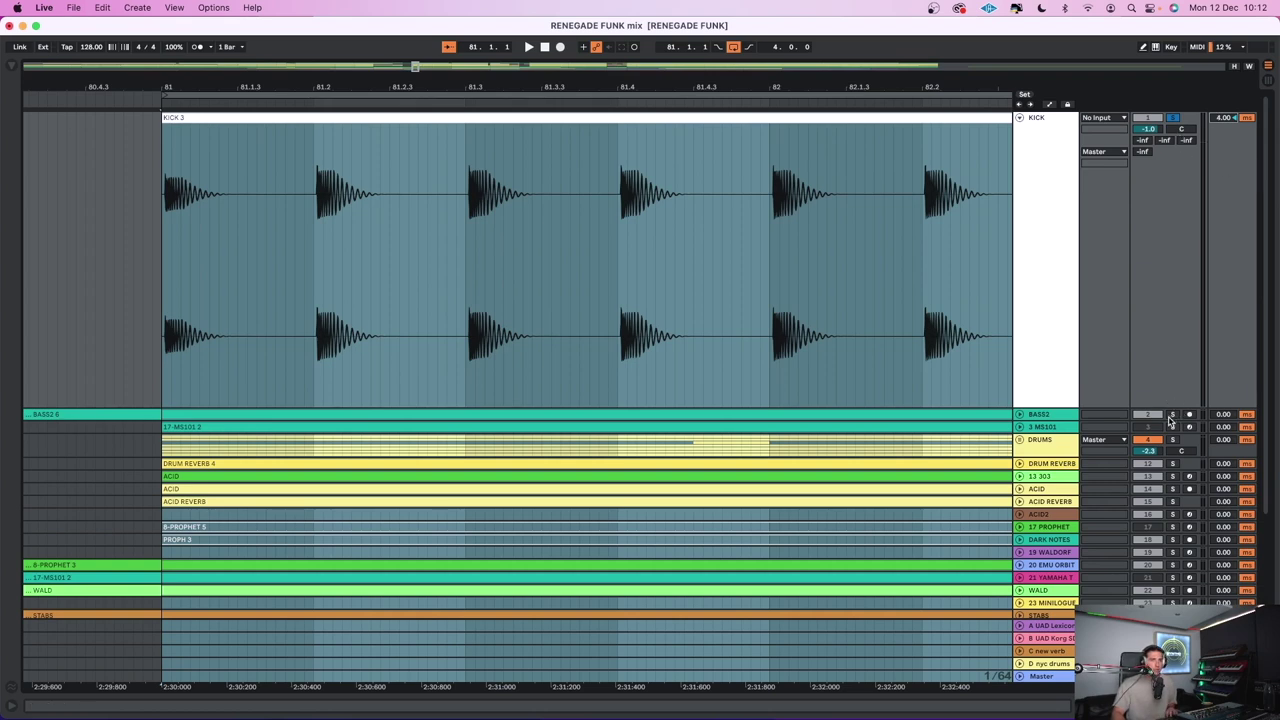
{"action": "key", "text": "space"}
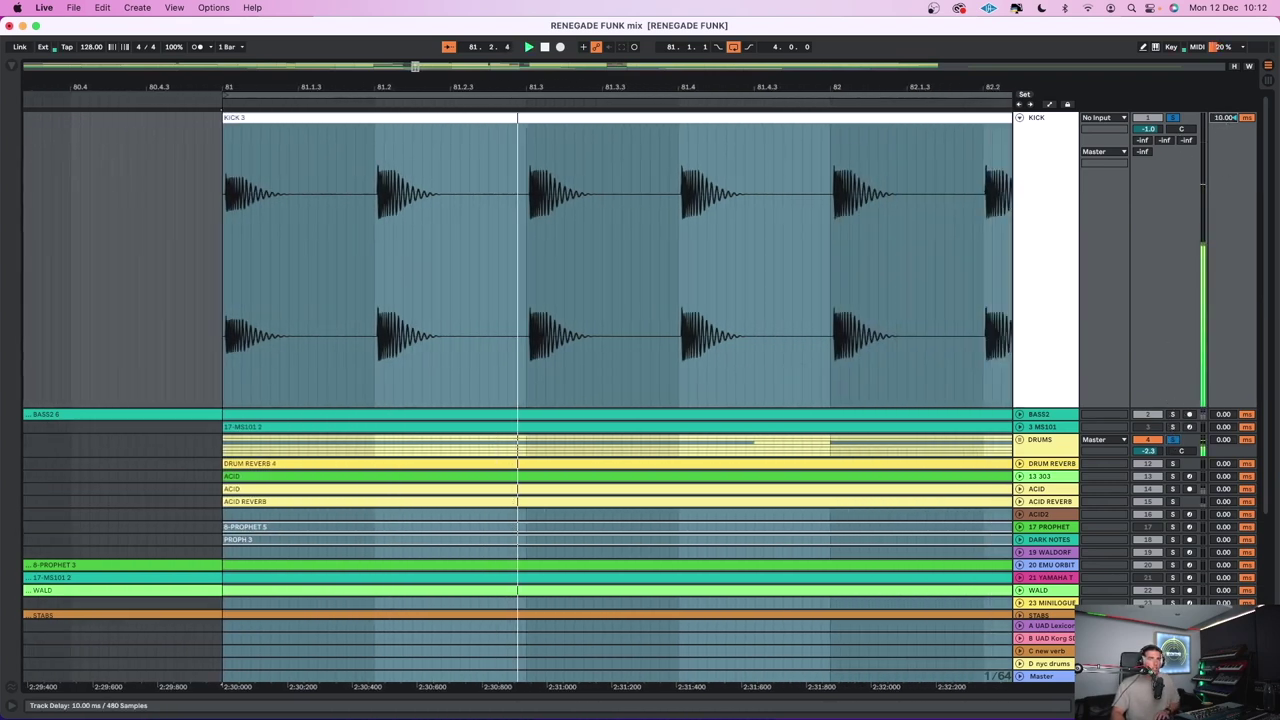
{"action": "left_click", "coordinate": [1222, 118]}
{"action": "type", "text": "40"}
{"action": "key", "text": "Return"}
{"action": "mouse_move", "coordinate": [1222, 118]}
{"action": "left_mouse_down"}
{"action": "mouse_move", "coordinate": [1260, 277]}
{"action": "mouse_move", "coordinate": [1236, 118]}
{"action": "mouse_move", "coordinate": [1226, 121]}
{"action": "left_mouse_up"}
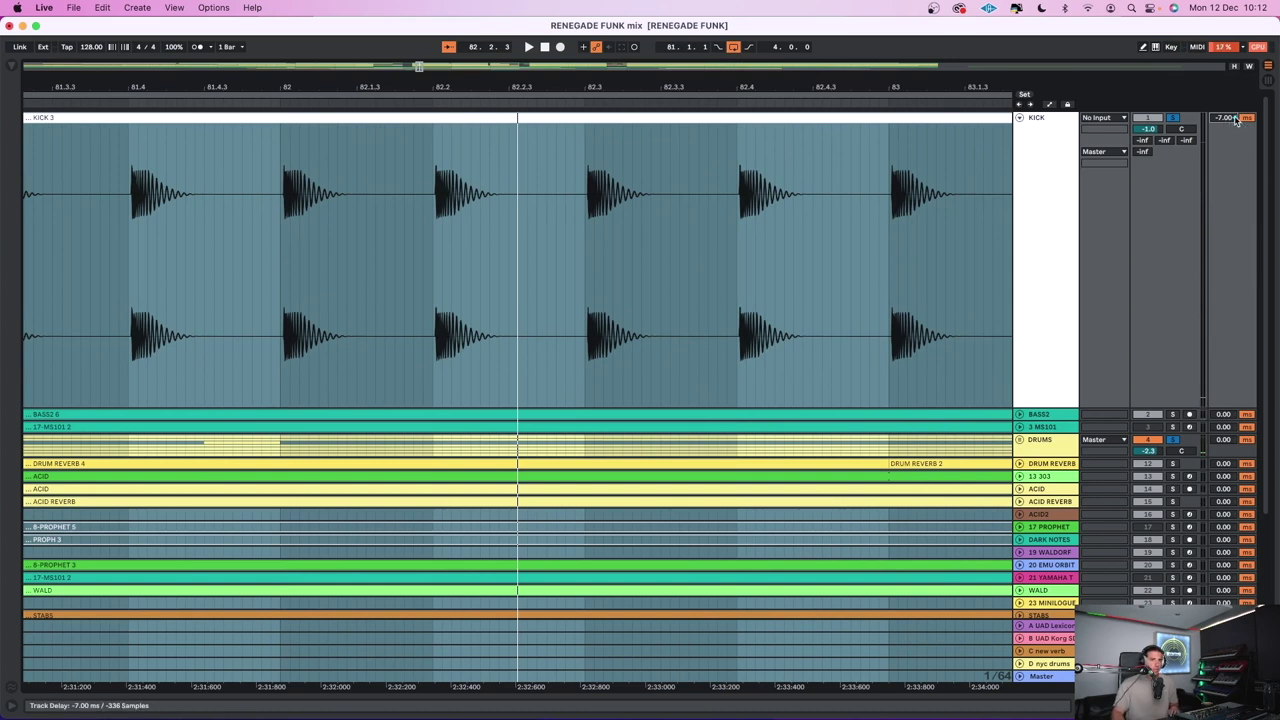
Reset the KICK track delay to 0 and keep its unit in milliseconds
{"action": "key", "text": "Delete"}
{"action": "left_click", "coordinate": [1030, 188]}
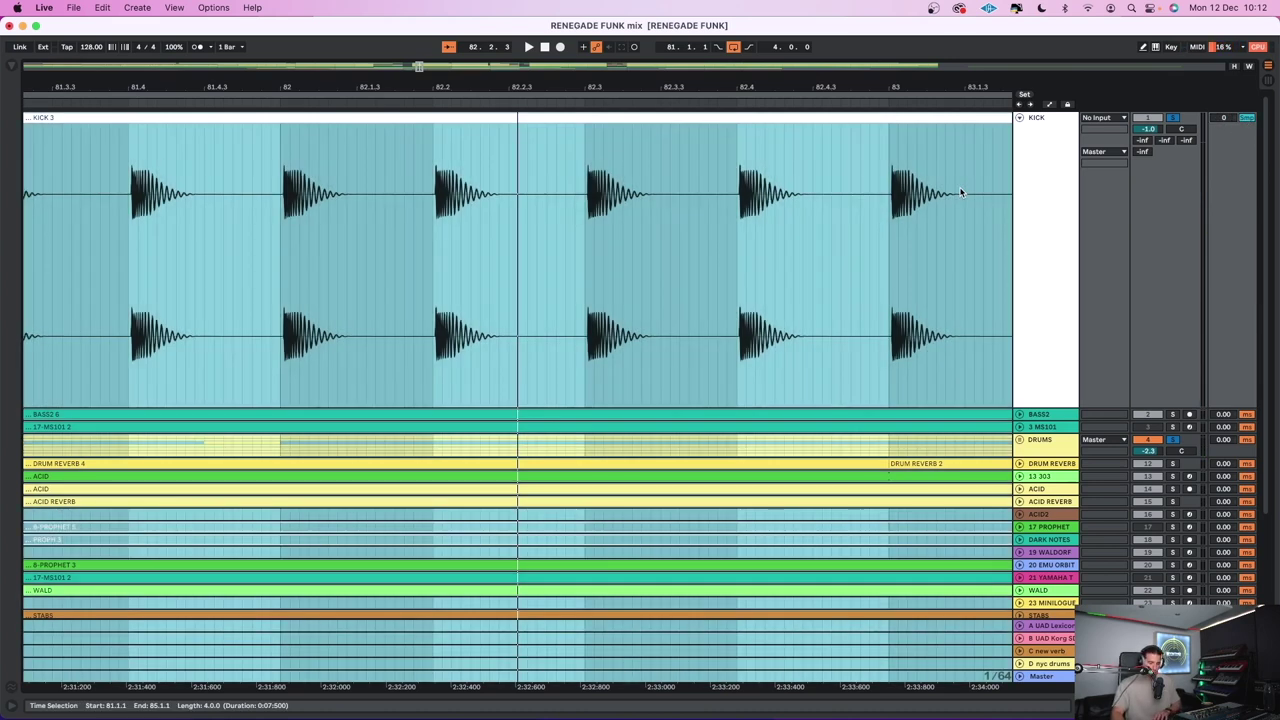
{"action": "key", "text": "minus"}
{"action": "key", "text": "minus"}
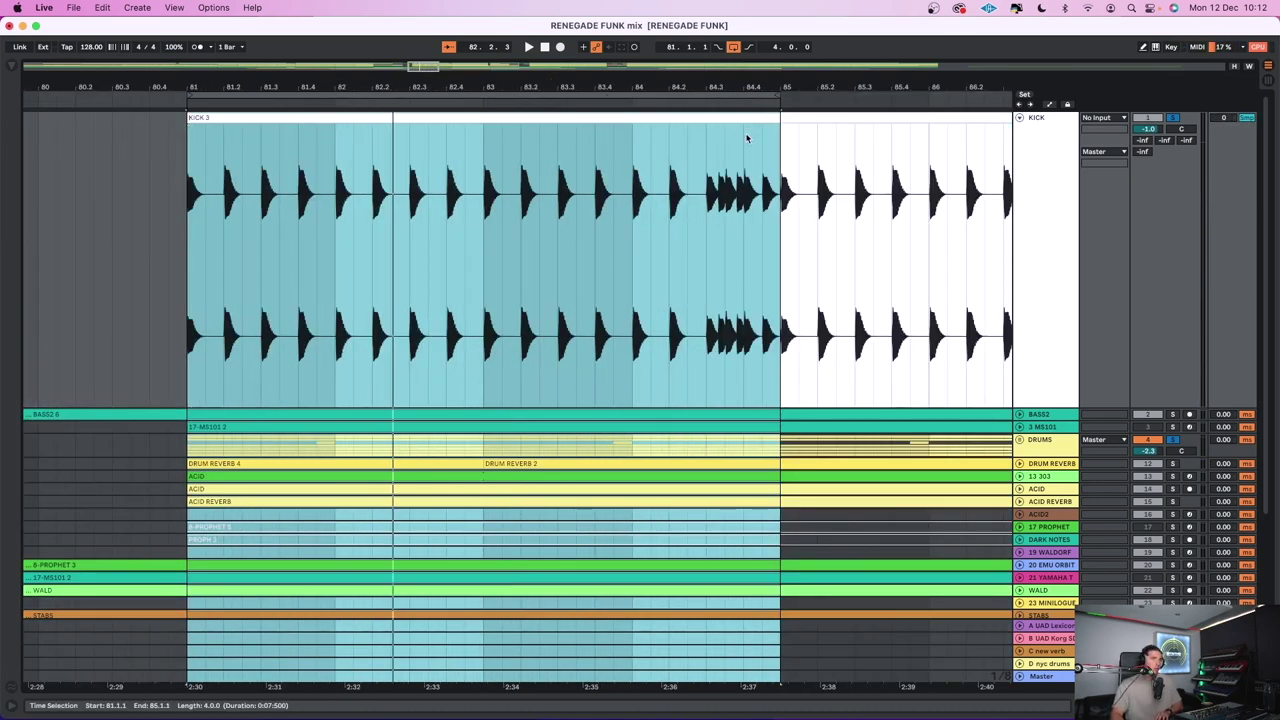
{"action": "key", "text": "minus"}
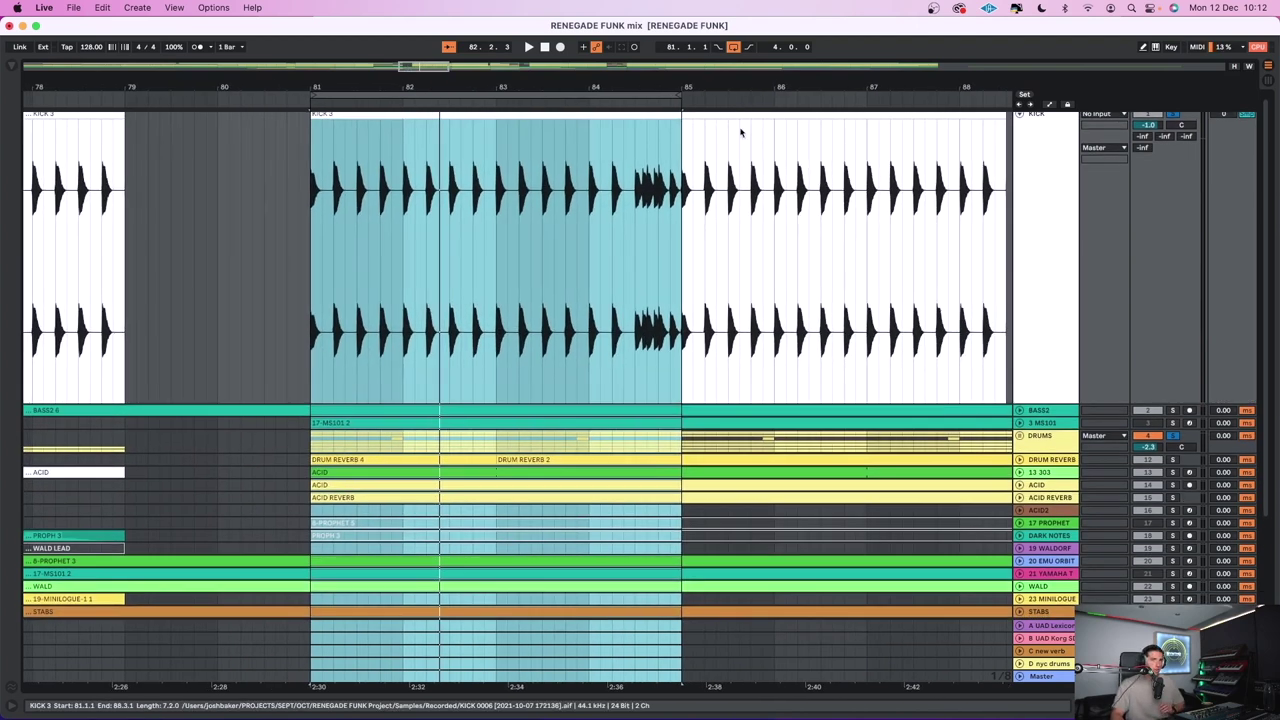
{"action": "left_click", "coordinate": [1248, 121]}
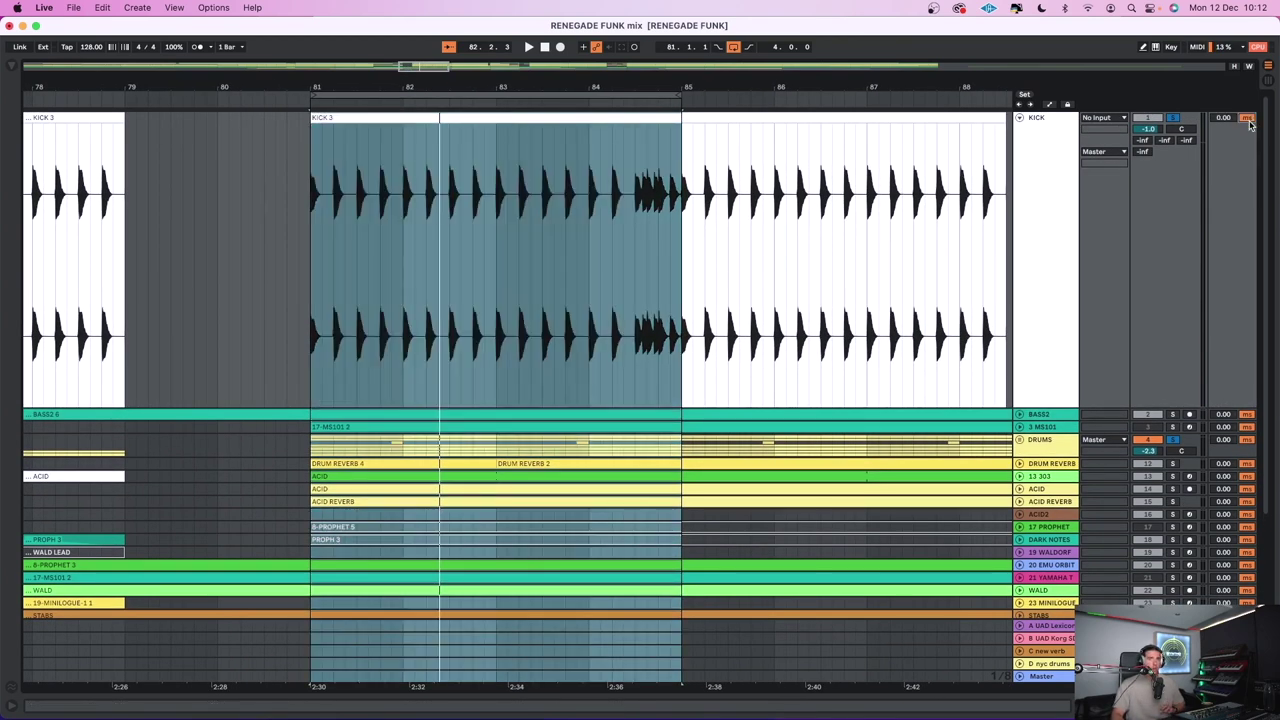
Fold the KICK track, then unfold and enlarge the BASS2 track to show its waveform
{"action": "left_click", "coordinate": [1019, 118]}
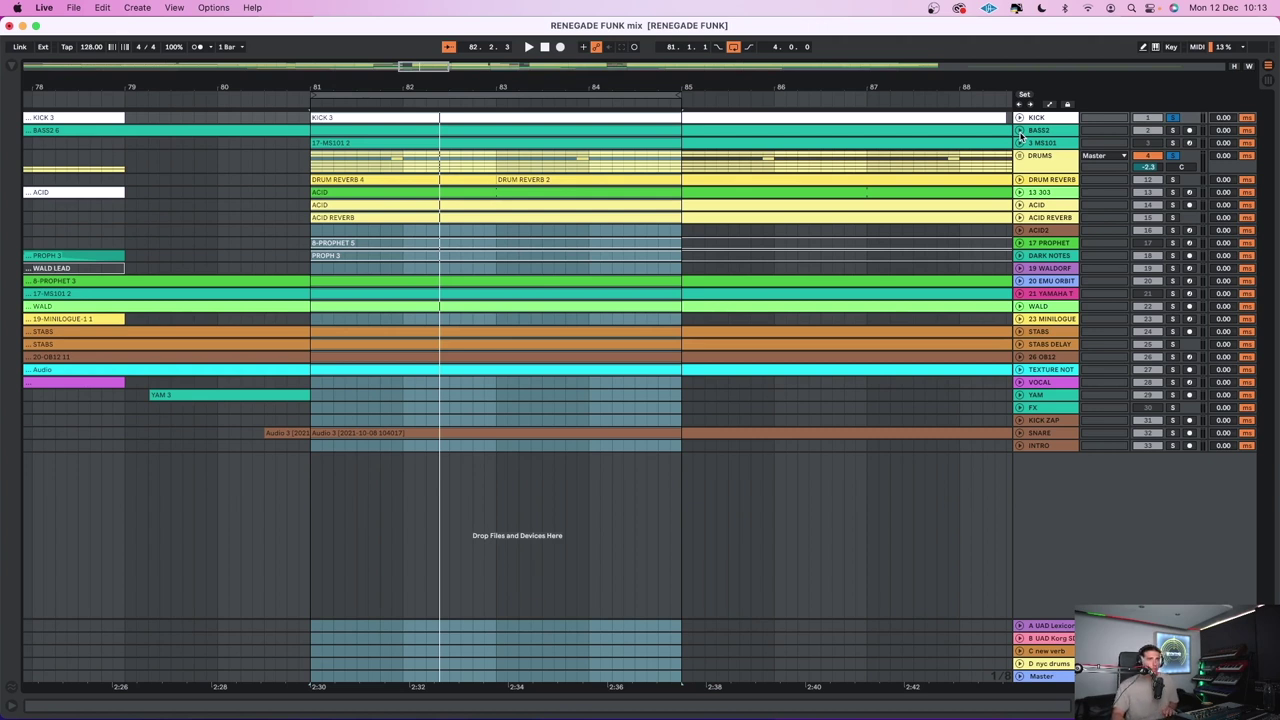
{"action": "left_click", "coordinate": [1020, 133]}
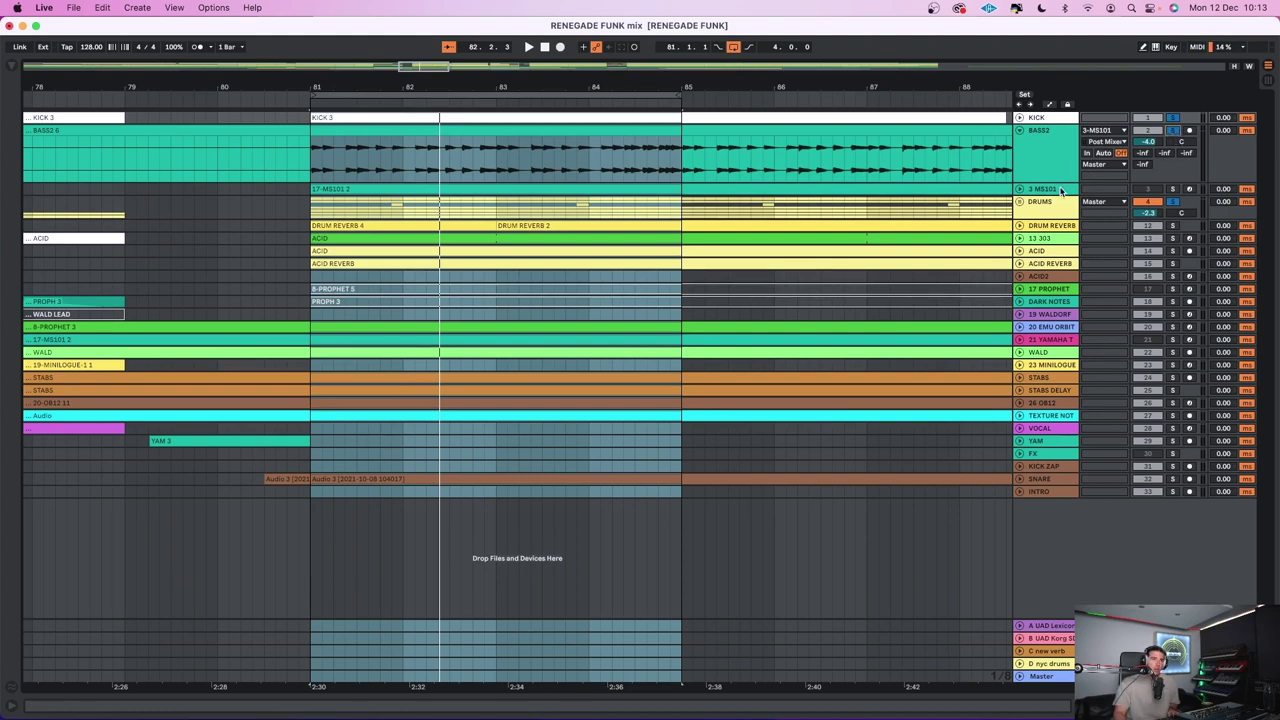
{"action": "left_click_drag", "start_coordinate": [1059, 183], "coordinate": [1051, 404]}
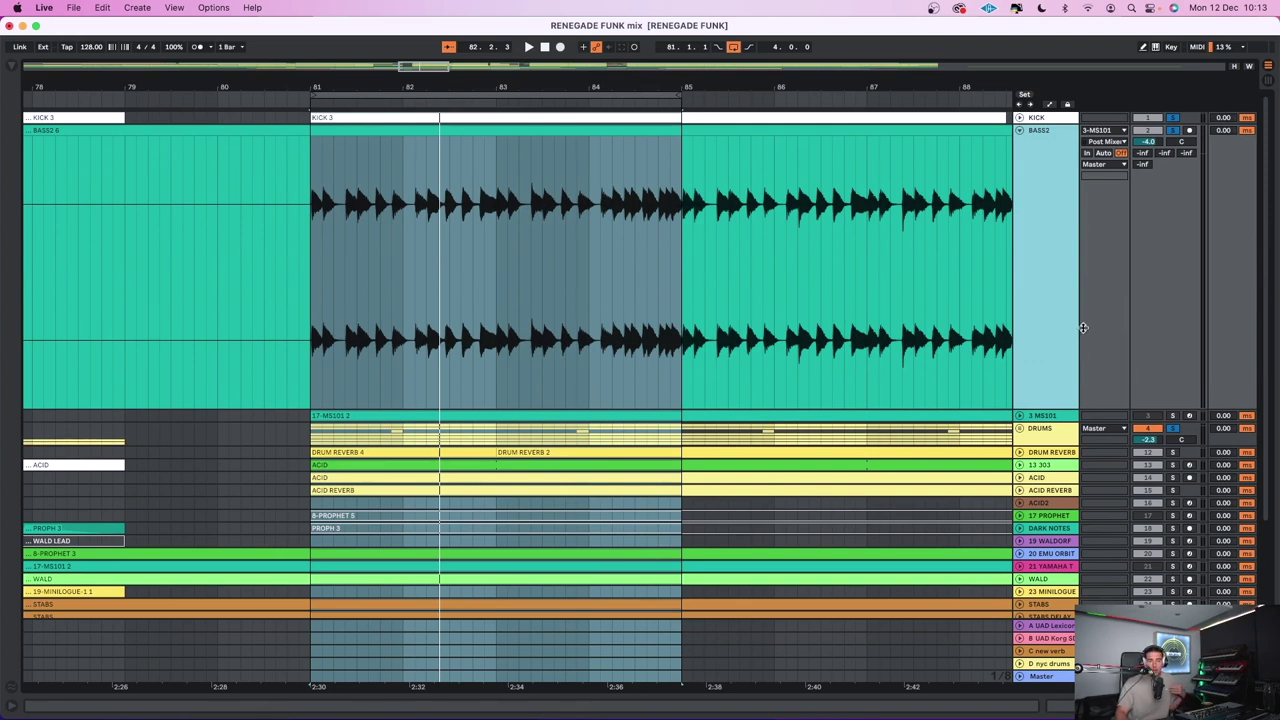
{"action": "scroll", "coordinate": [1082, 328], "scroll_direction": "down", "scroll_amount": 1}
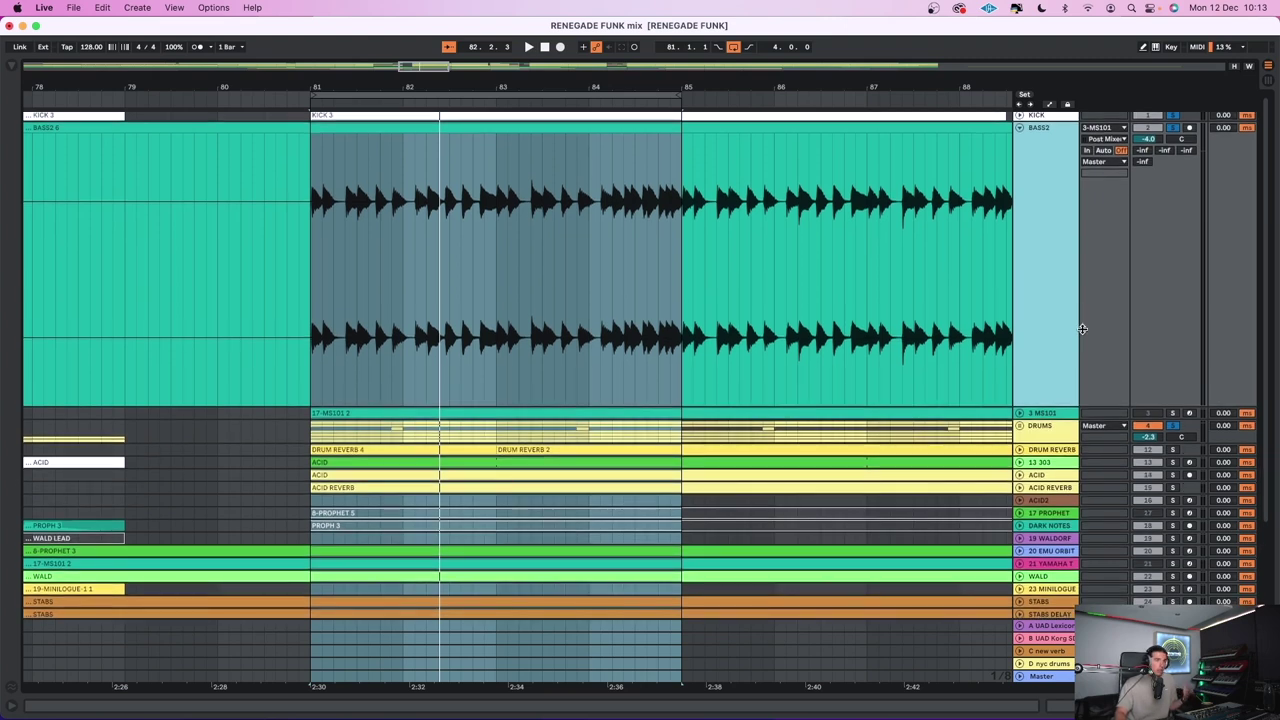
{"action": "scroll", "coordinate": [1082, 328], "scroll_direction": "down", "scroll_amount": 1}
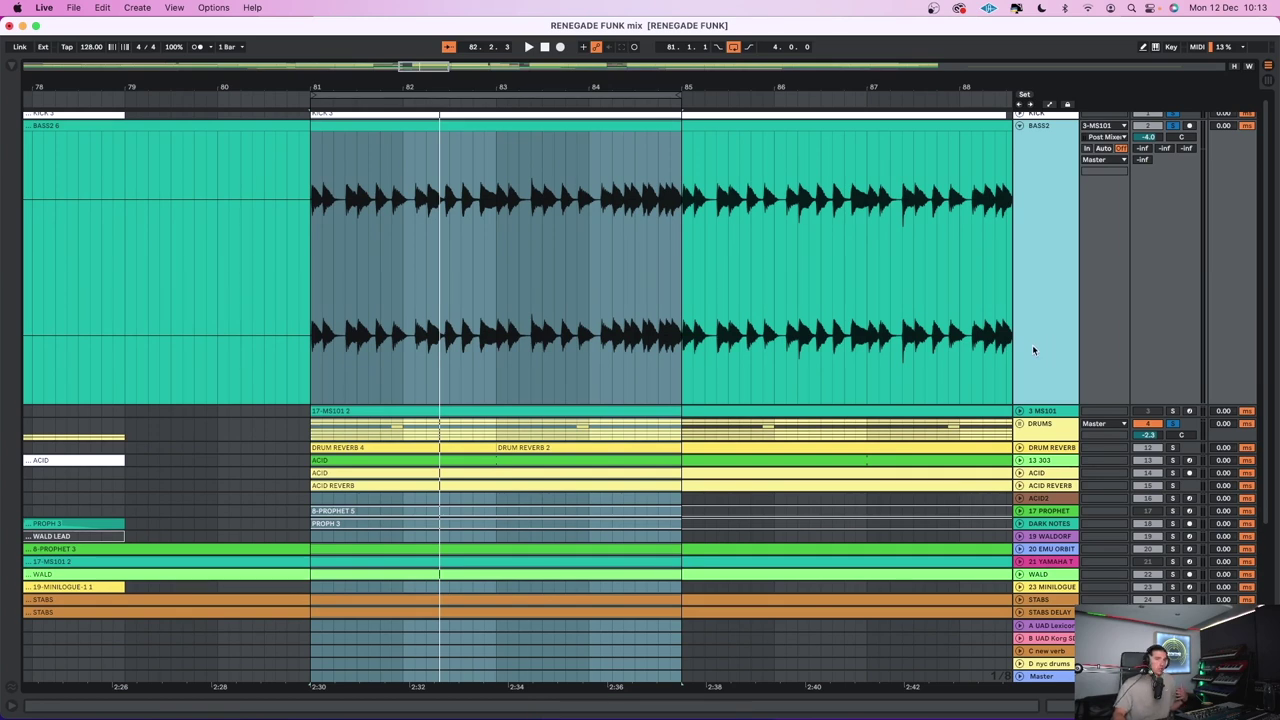
{"action": "scroll", "coordinate": [1032, 344], "scroll_direction": "down", "scroll_amount": 2}
{"action": "scroll", "coordinate": [1031, 331], "scroll_direction": "up", "scroll_amount": 2}
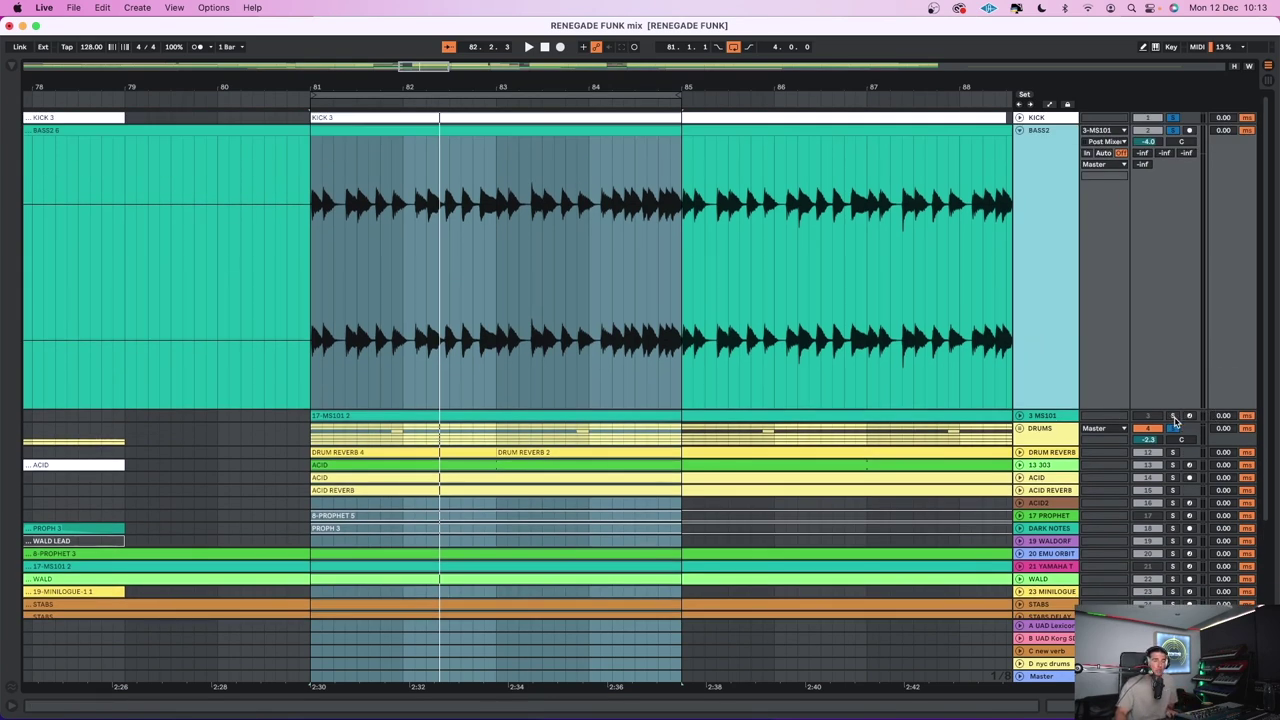
Listen to the loop with the 3 MS101 track soloed and examine the notes of its MIDI clip starting at bar 81
{"action": "key", "text": "space"}
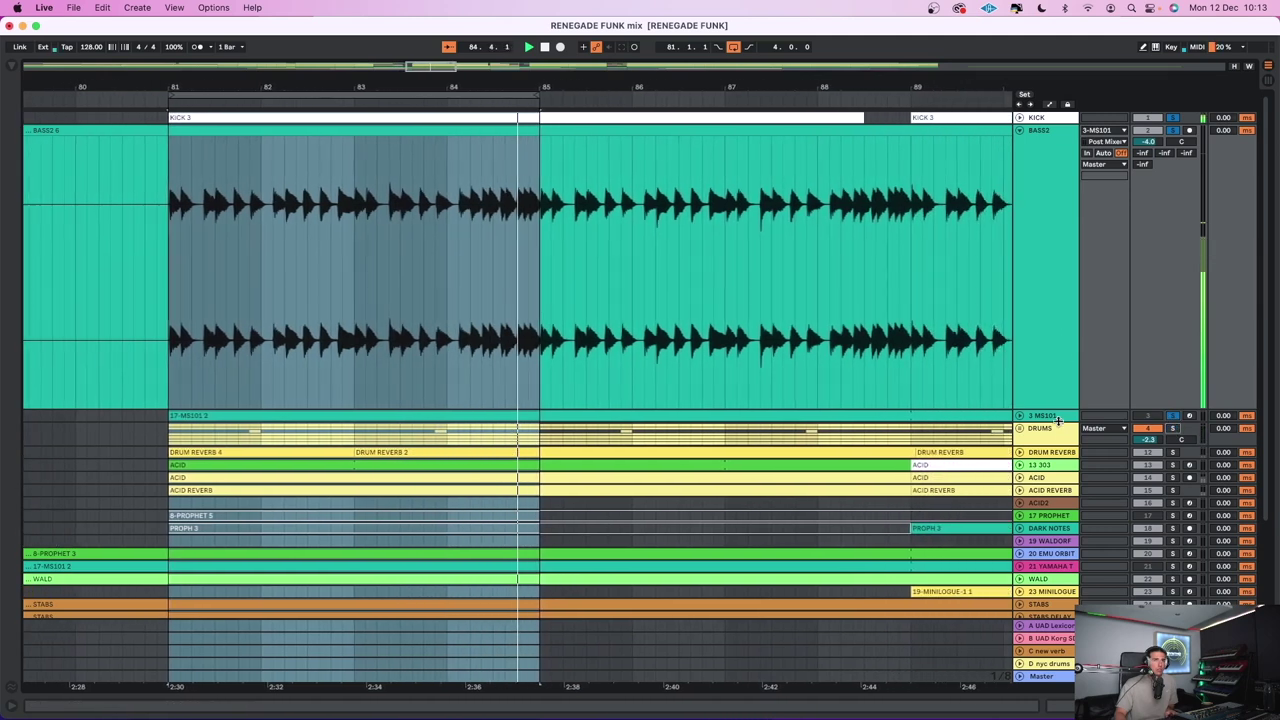
{"action": "double_click", "coordinate": [221, 418]}
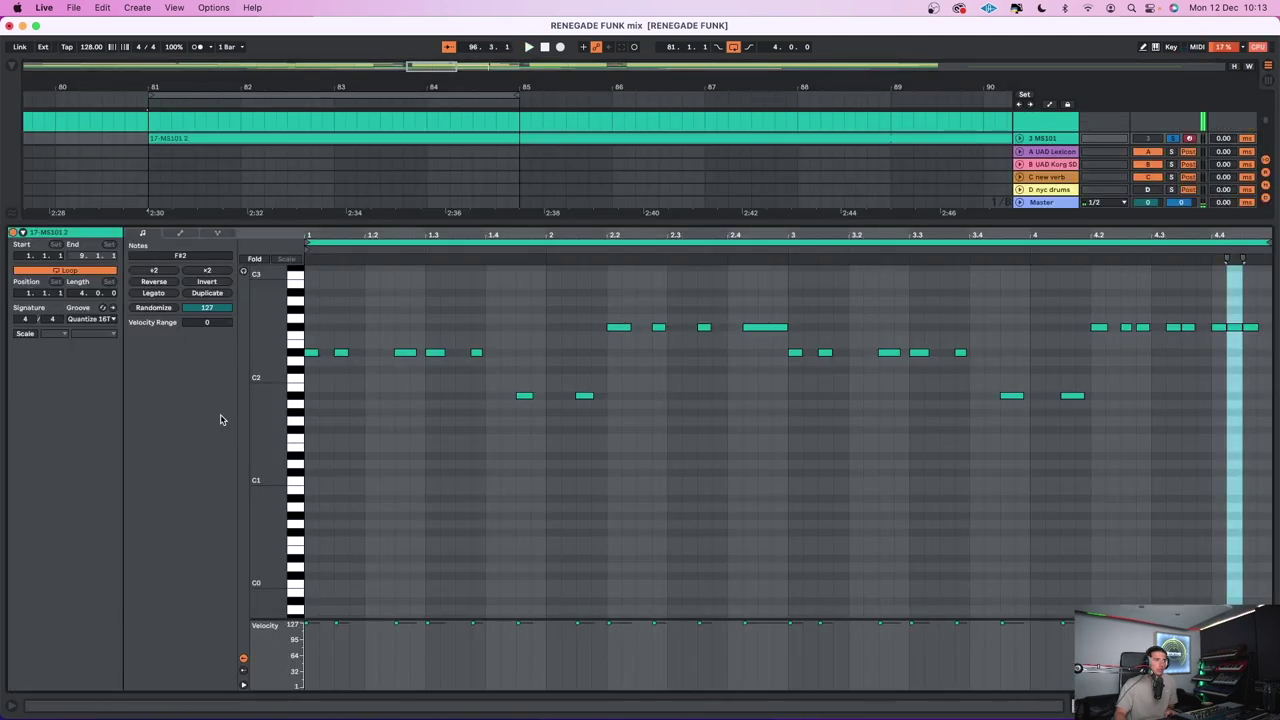
{"action": "key", "text": "space"}
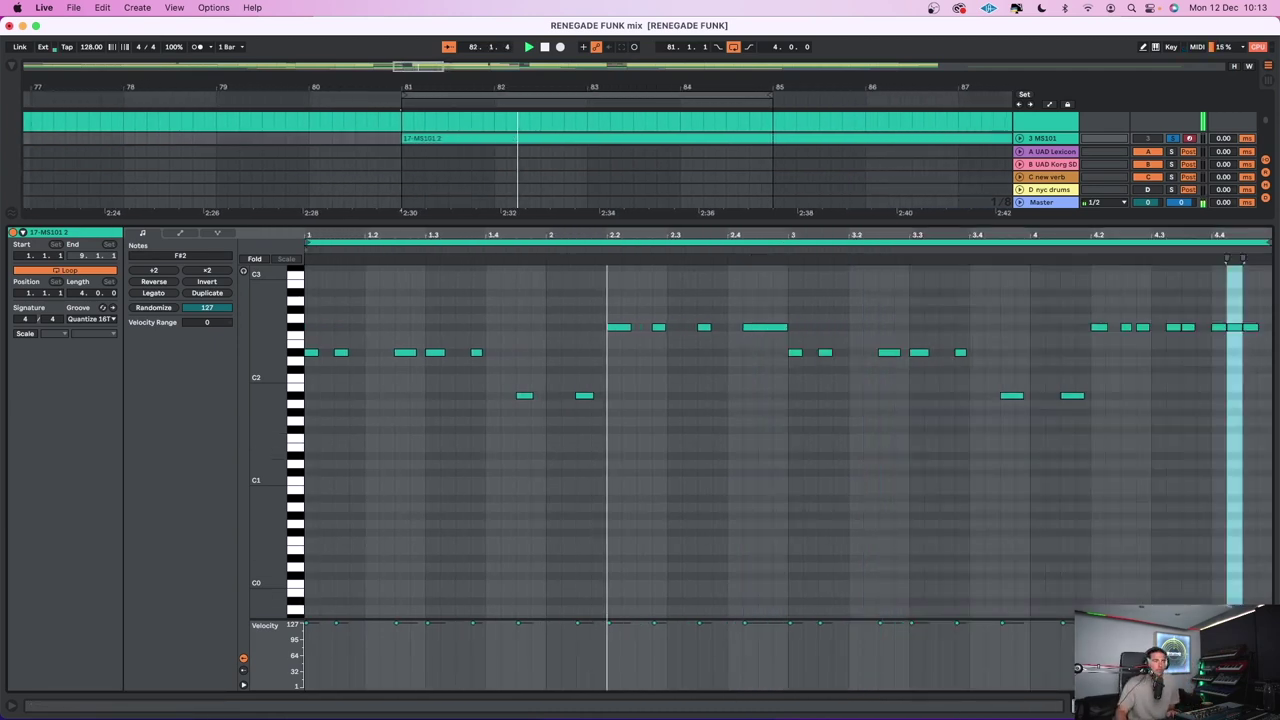
{"action": "key", "text": "super+alt+l"}
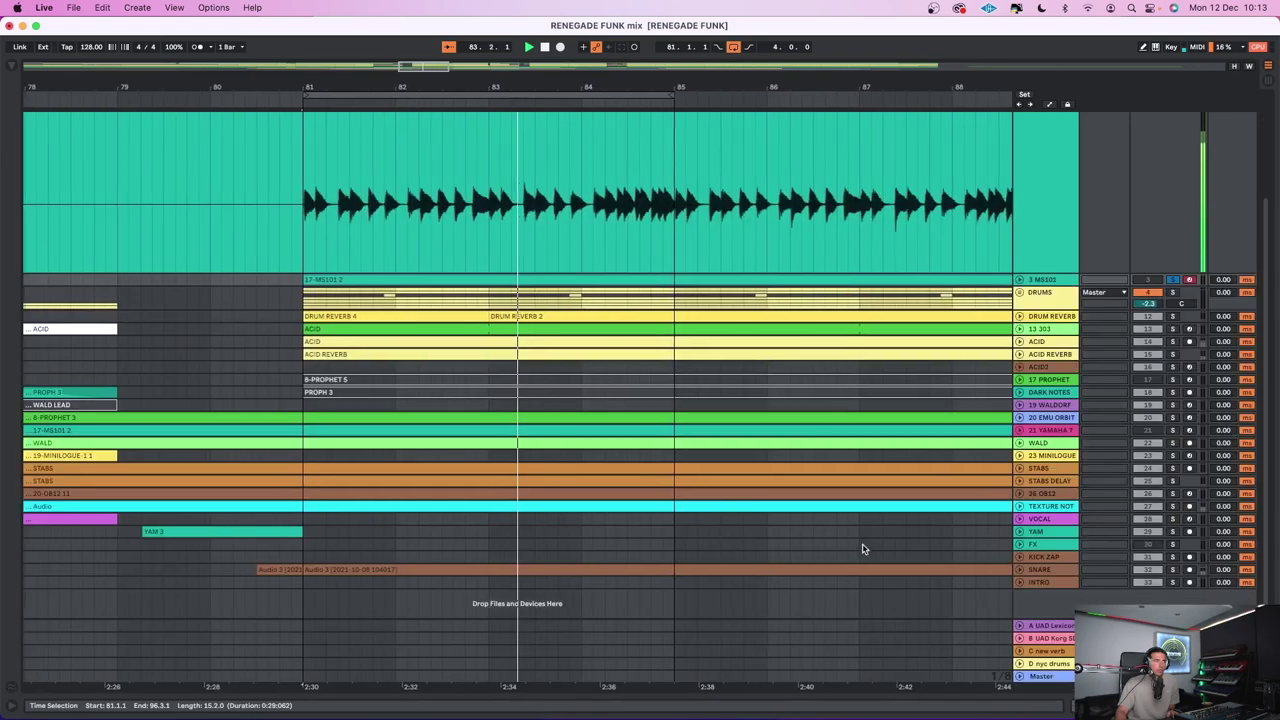
{"action": "scroll", "coordinate": [851, 420], "scroll_direction": "up", "scroll_amount": 5}
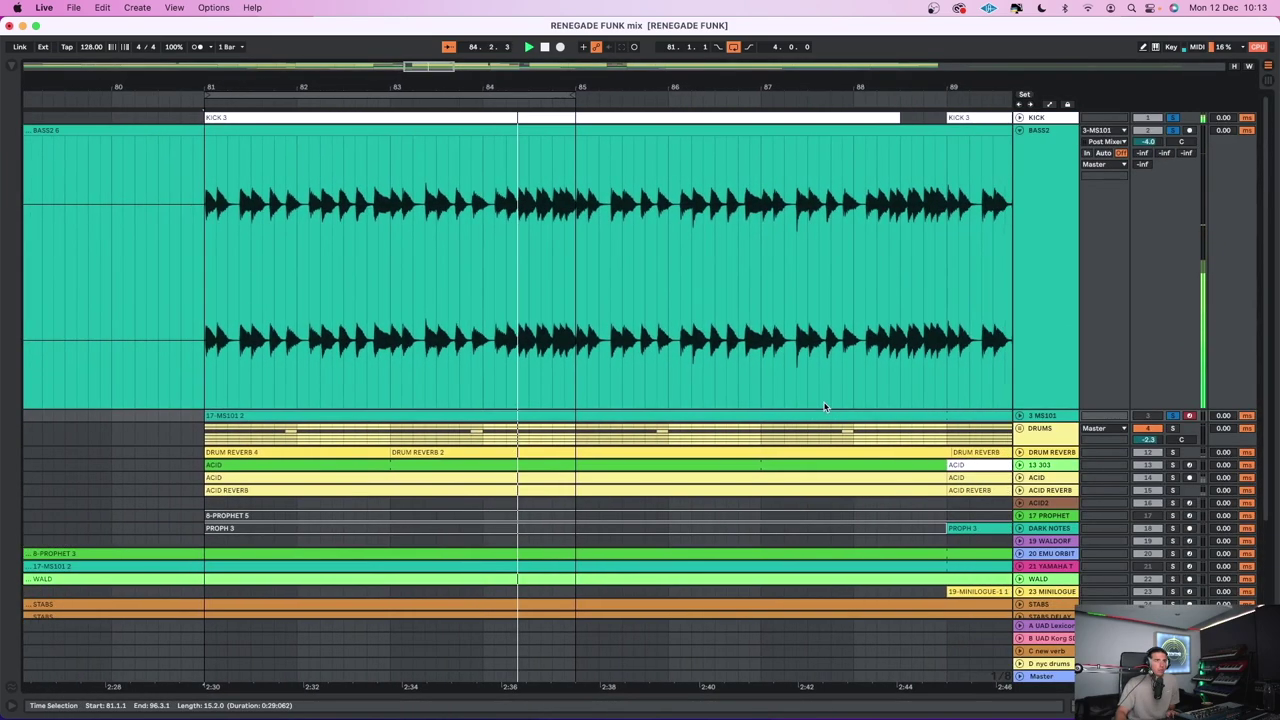
{"action": "scroll", "coordinate": [824, 407], "scroll_direction": "left", "scroll_amount": 5}
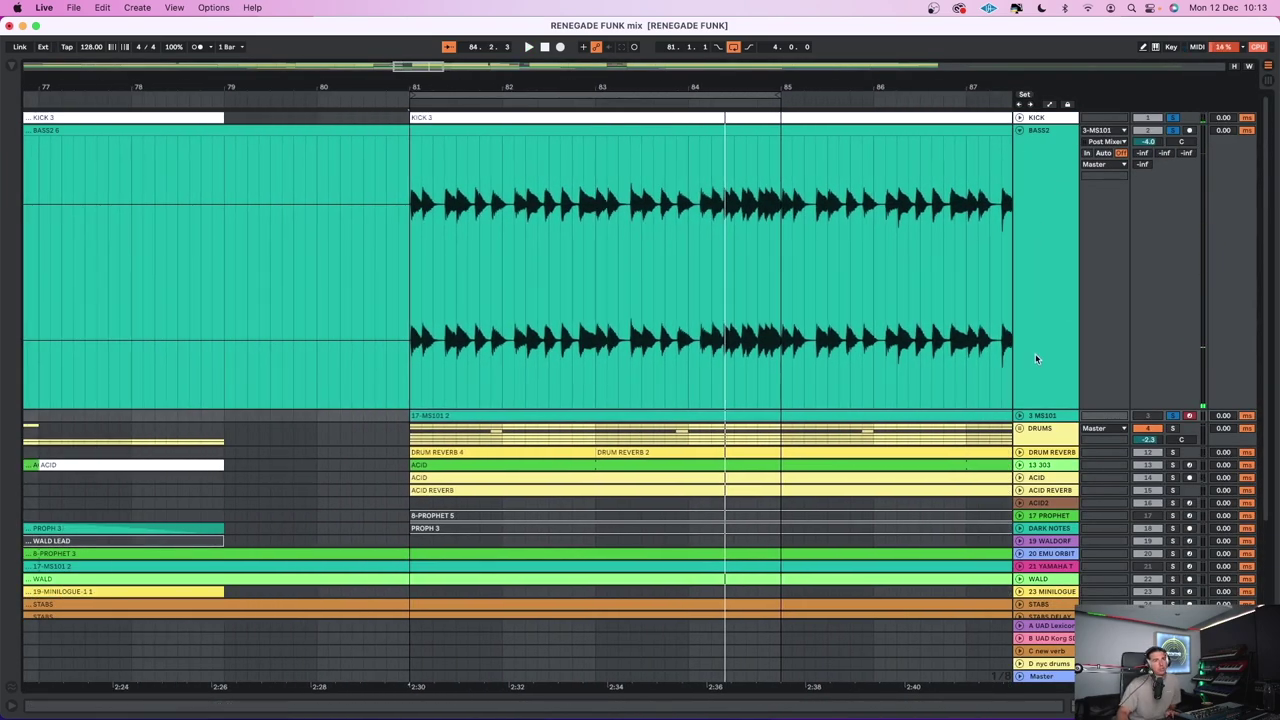
Search the browser for "trill" and load the Trilian instrument on the 3 MS101 track in place of its external instrument
{"action": "key", "text": "super+alt+l"}
{"action": "key", "text": "super+alt+b"}
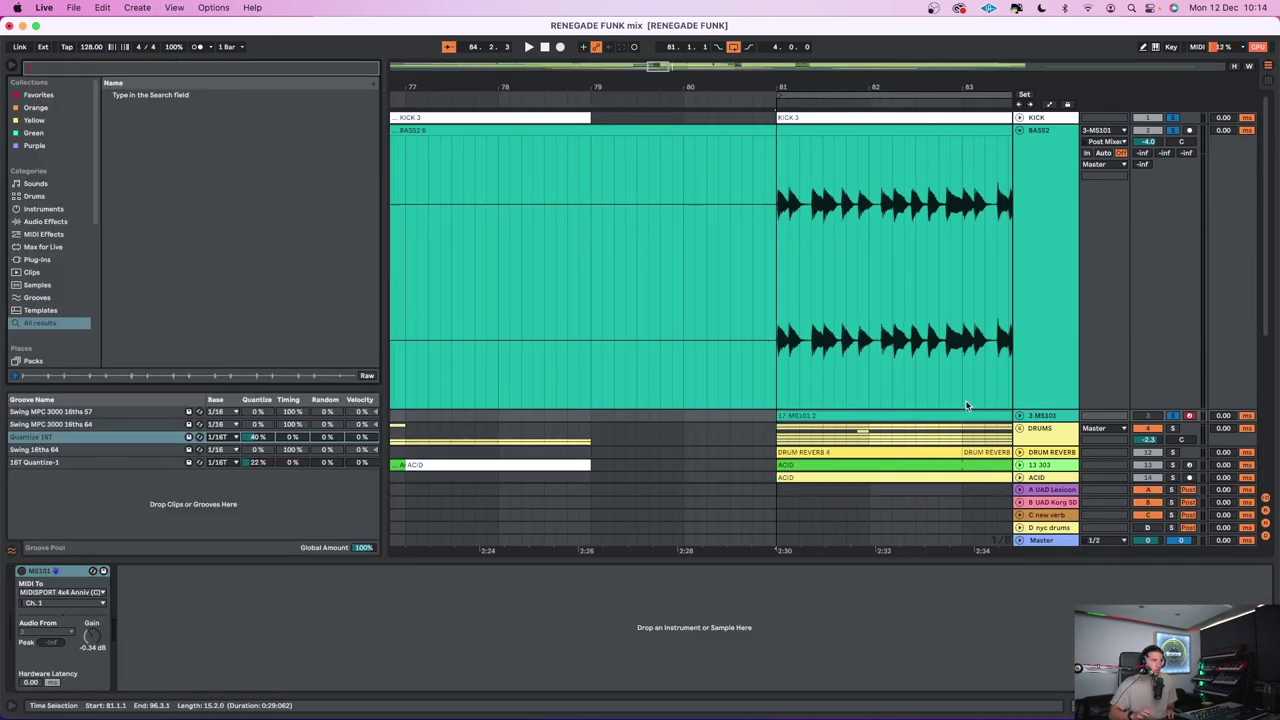
{"action": "type", "text": "tr"}
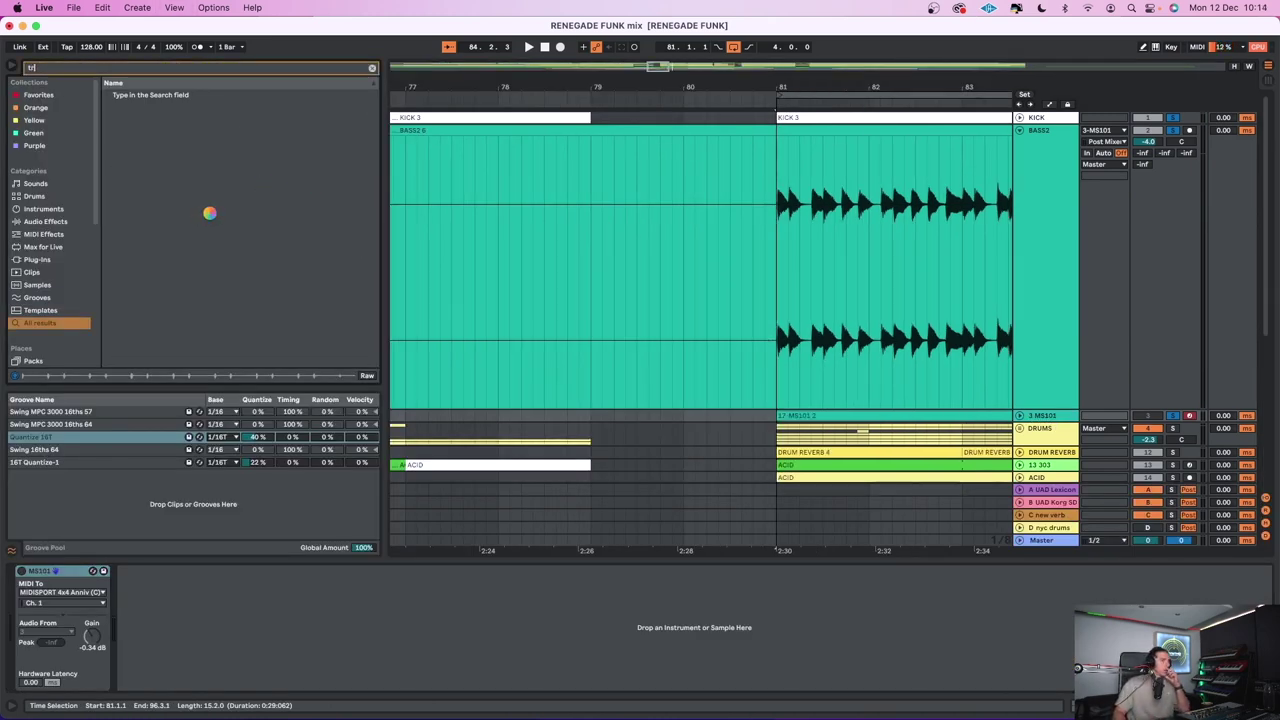
{"action": "type", "text": "ill"}
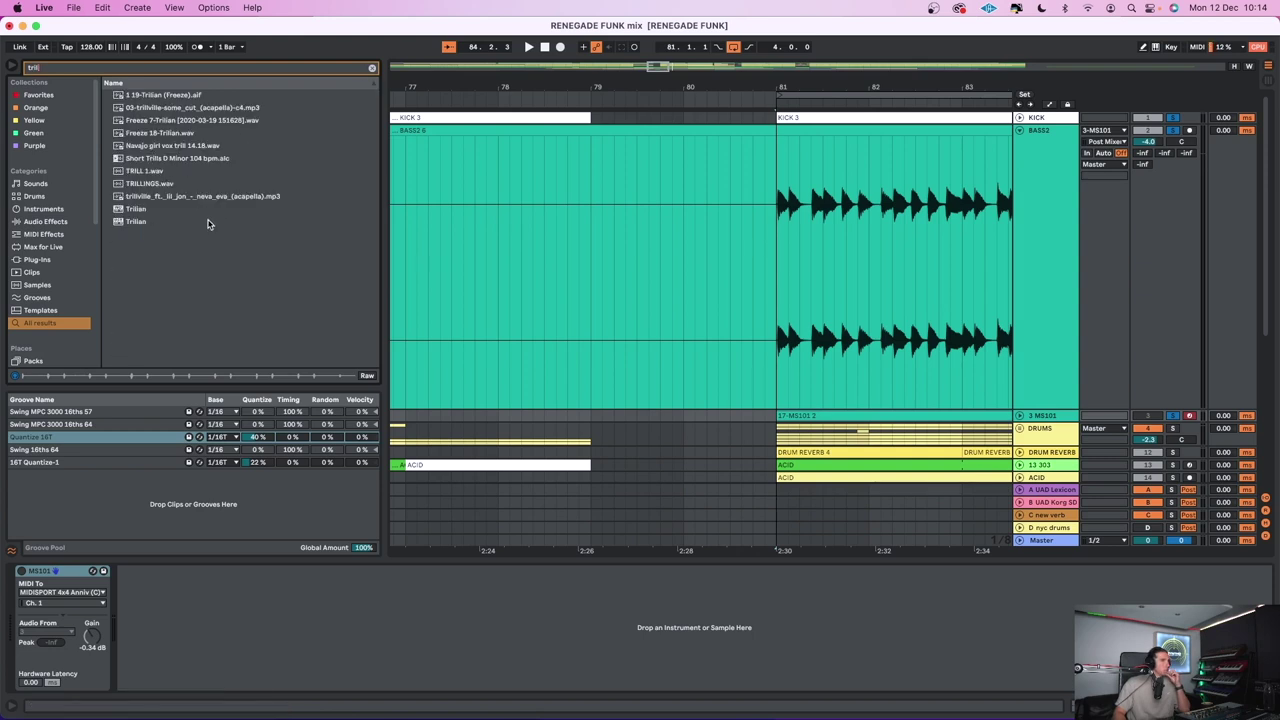
{"action": "left_click", "coordinate": [139, 222]}
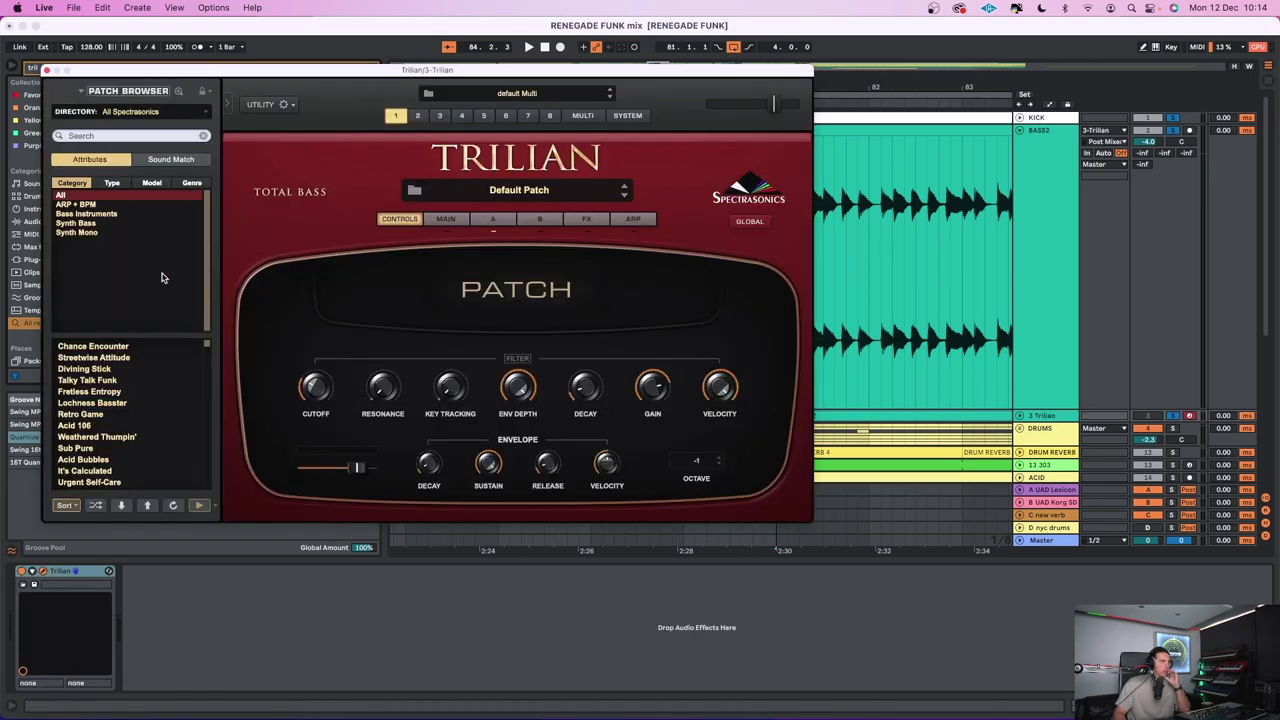
Filter Trilian's patch list to the Synth Bass category and the Roland SH-101 model
{"action": "left_click", "coordinate": [94, 224]}
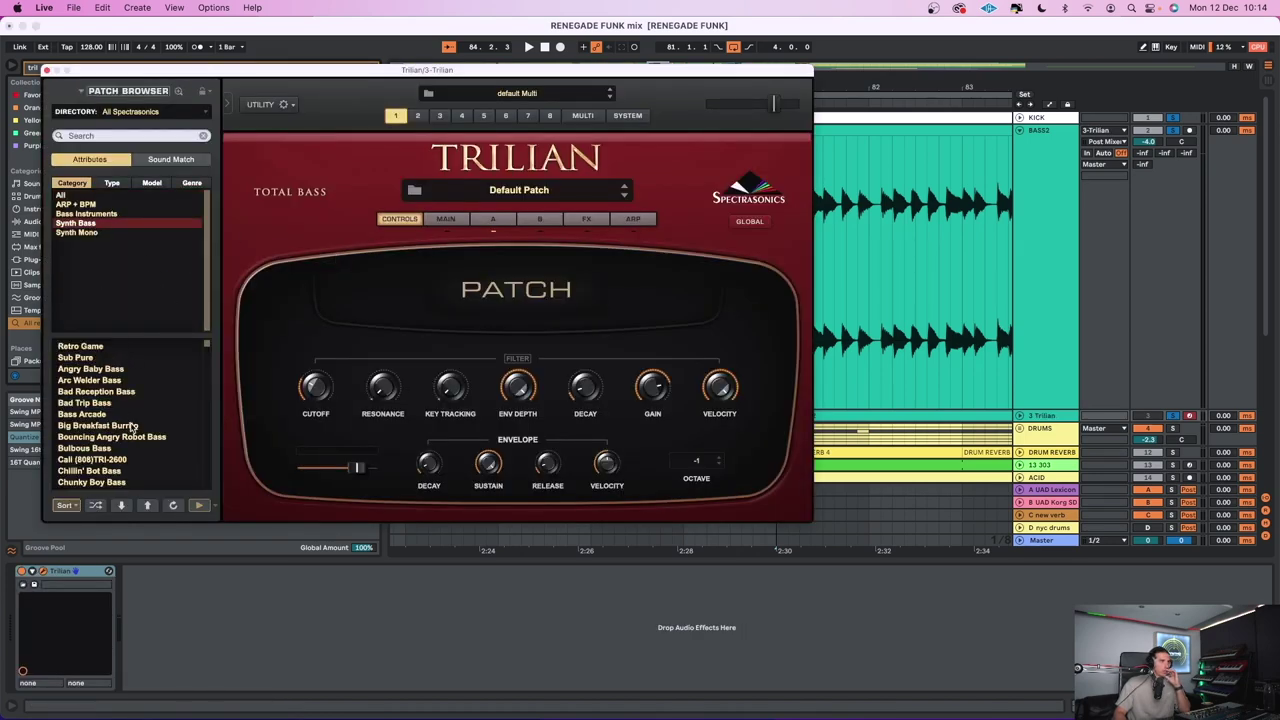
{"action": "left_click", "coordinate": [115, 183]}
{"action": "left_click", "coordinate": [152, 183]}
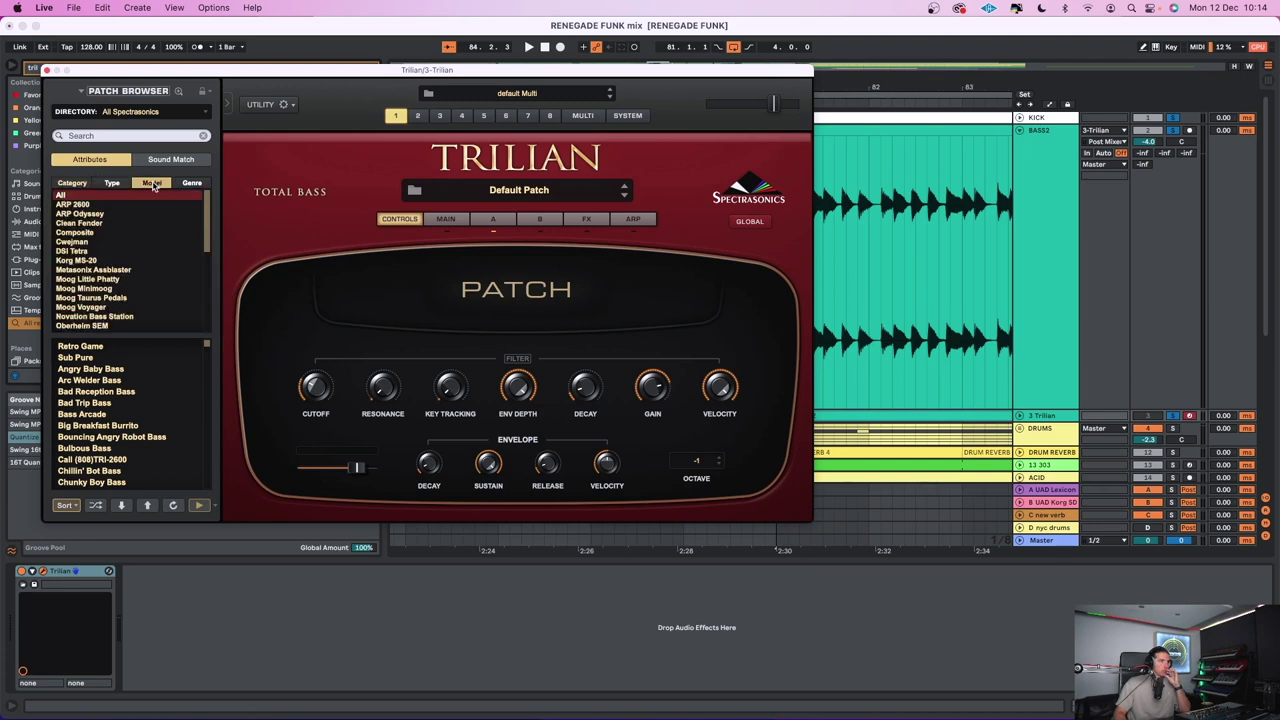
{"action": "scroll", "coordinate": [133, 279], "scroll_direction": "down", "scroll_amount": 6}
{"action": "scroll", "coordinate": [115, 290], "scroll_direction": "down", "scroll_amount": 3}
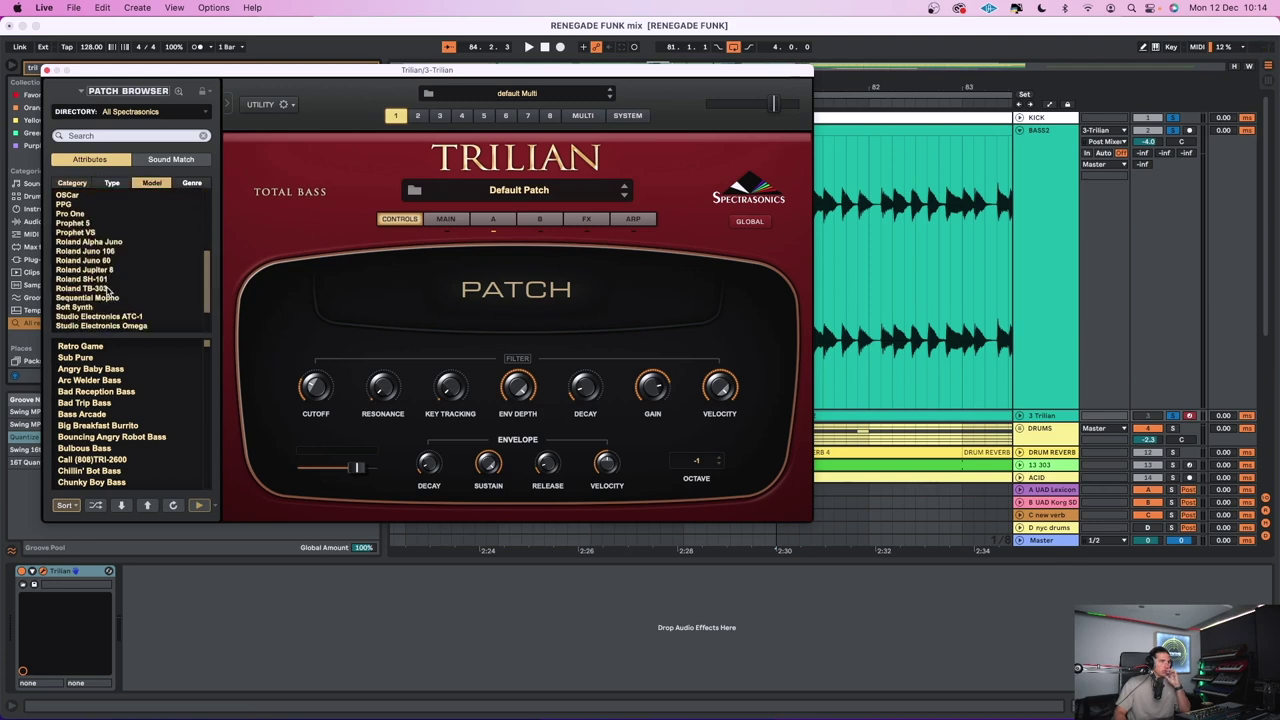
{"action": "left_click", "coordinate": [100, 280]}
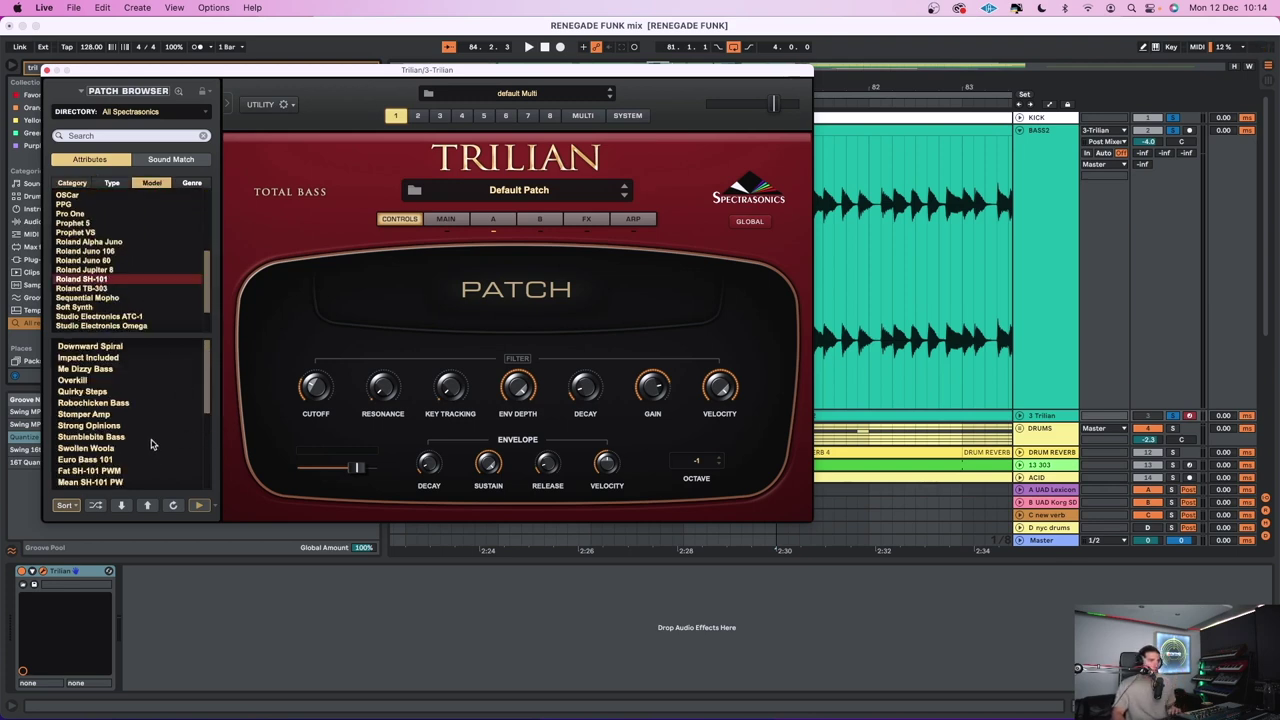
{"action": "scroll", "coordinate": [123, 460], "scroll_direction": "down", "scroll_amount": 3}
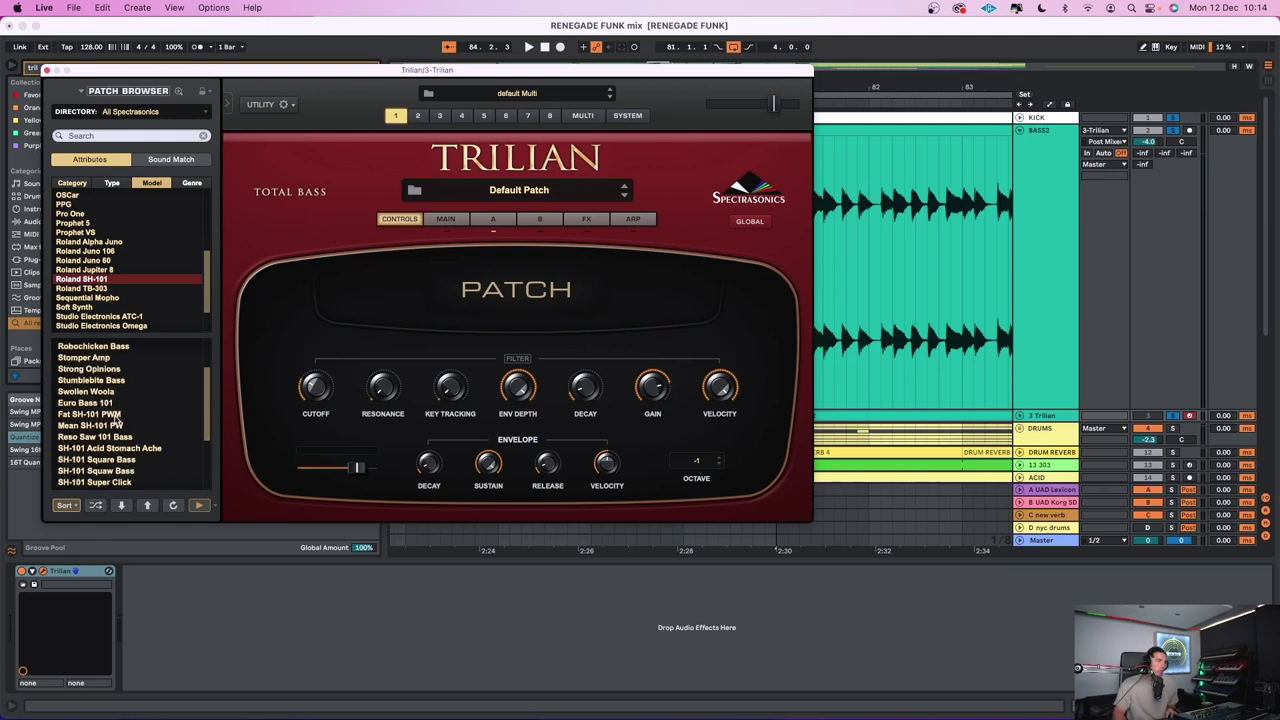
Audition Fat SH-101 PWM, Euro Bass 101, Mean SH-101 PW at octave -1, and SH-101 Square Bass, checking the last patch's octave options
{"action": "left_click", "coordinate": [114, 415]}
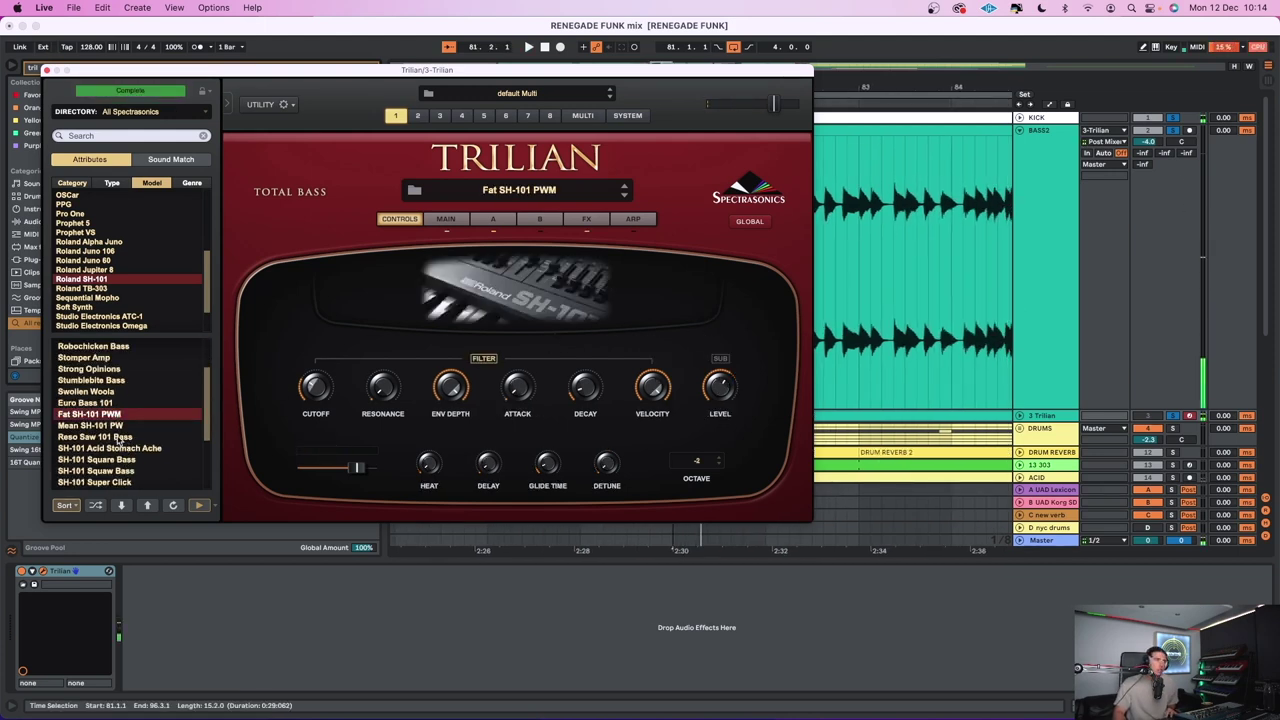
{"action": "key", "text": "Up"}
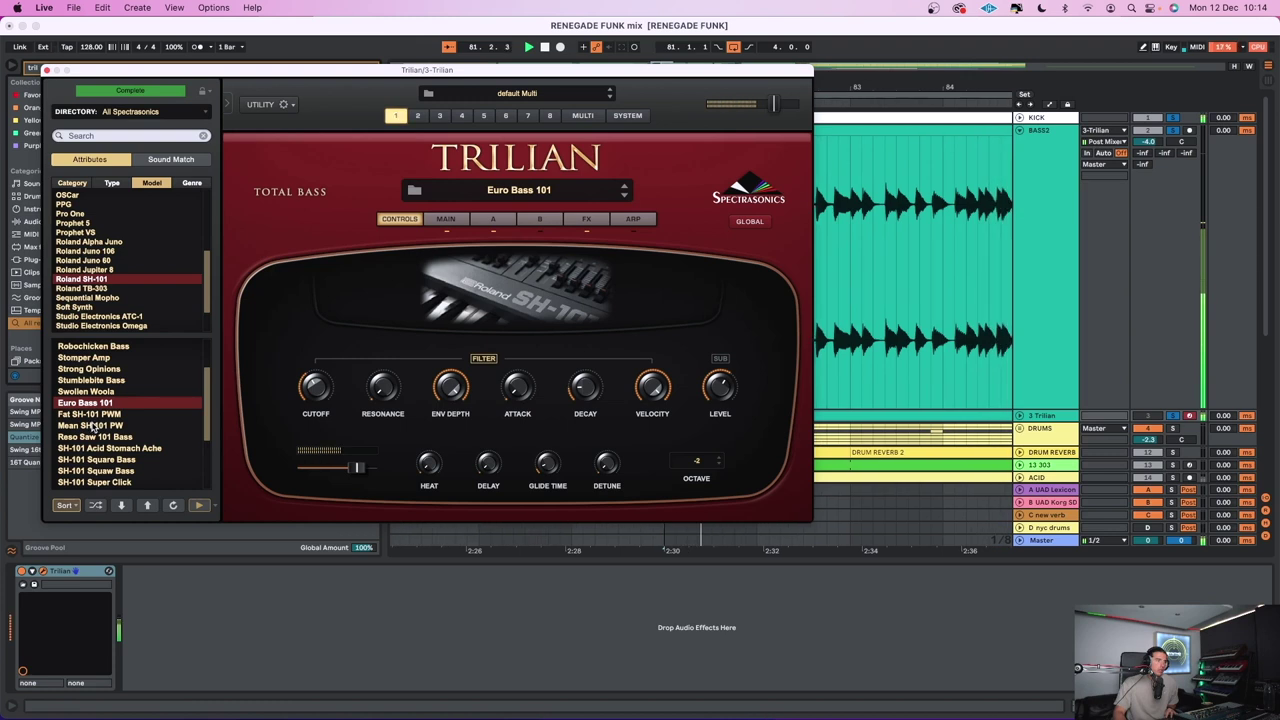
{"action": "left_click", "coordinate": [92, 426]}
{"action": "left_click", "coordinate": [719, 459]}
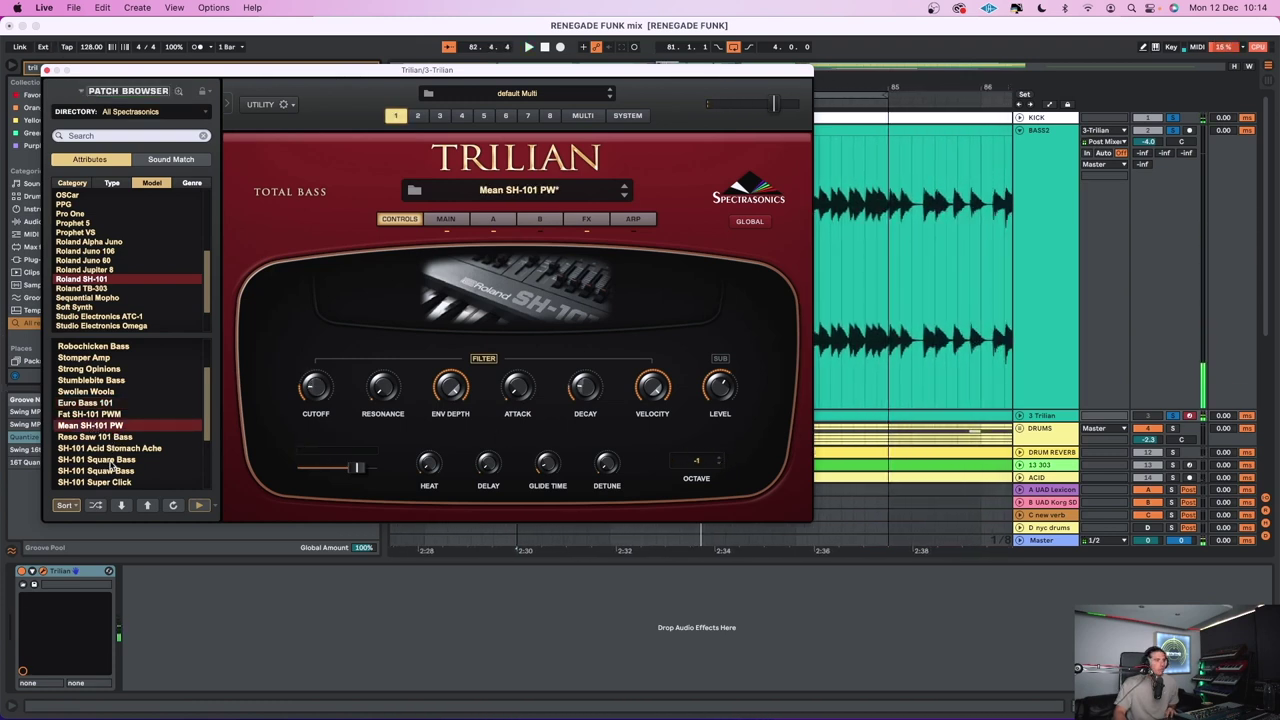
{"action": "left_click", "coordinate": [112, 460]}
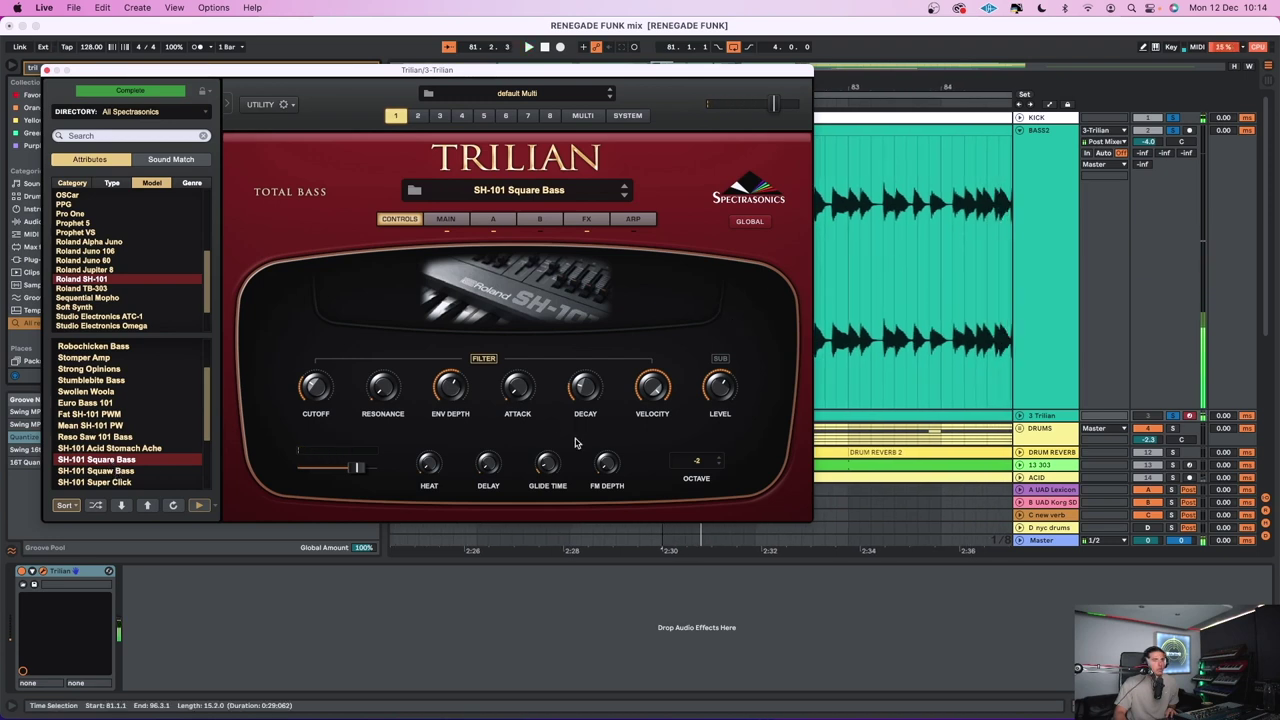
{"action": "left_click", "coordinate": [697, 461]}
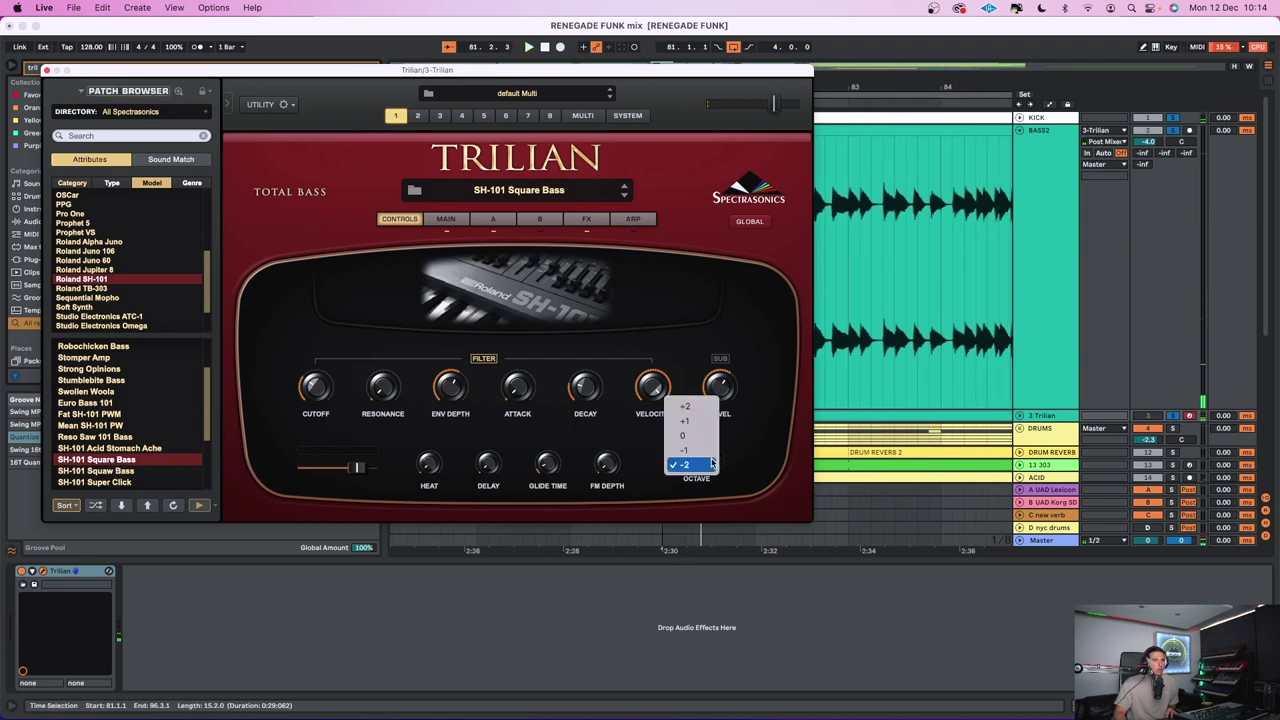
Toggle the KICK solo during playback and adjust the SH-101 Square Bass patch's filter envelope depth and cutoff
{"action": "left_click", "coordinate": [1176, 118]}
{"action": "left_click", "coordinate": [1174, 118]}
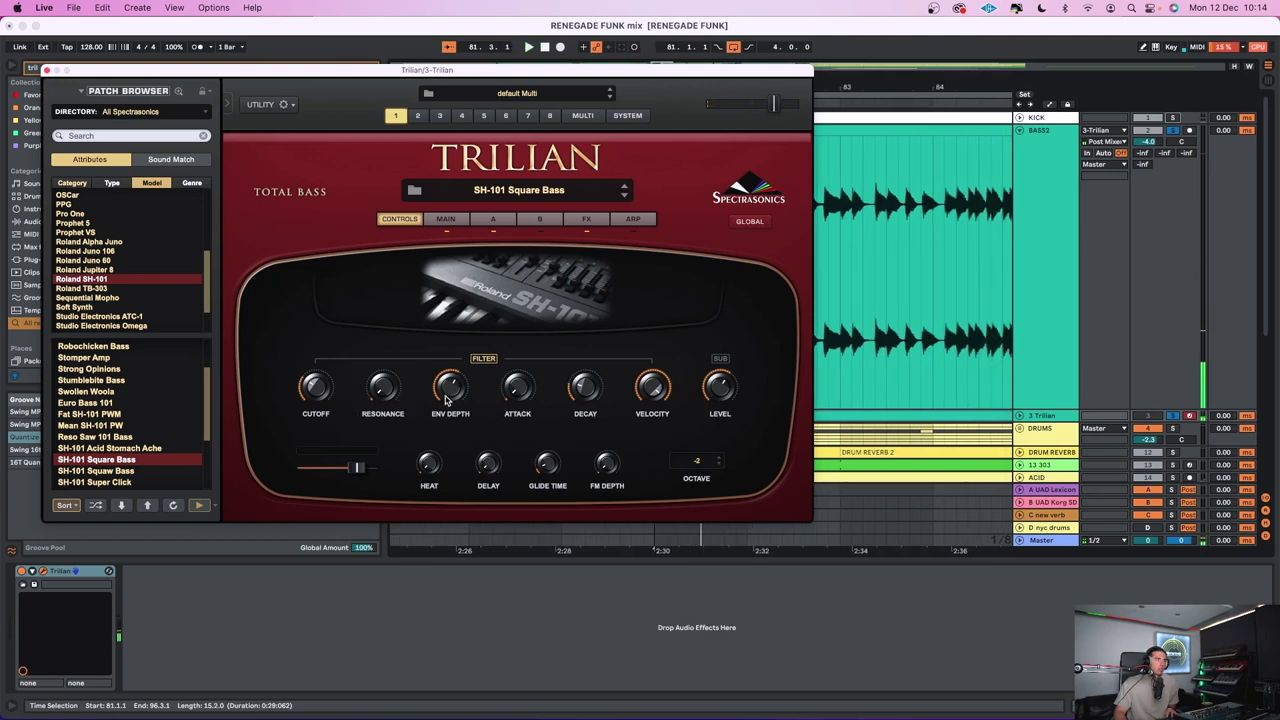
{"action": "left_click_drag", "start_coordinate": [447, 398], "coordinate": [447, 390]}
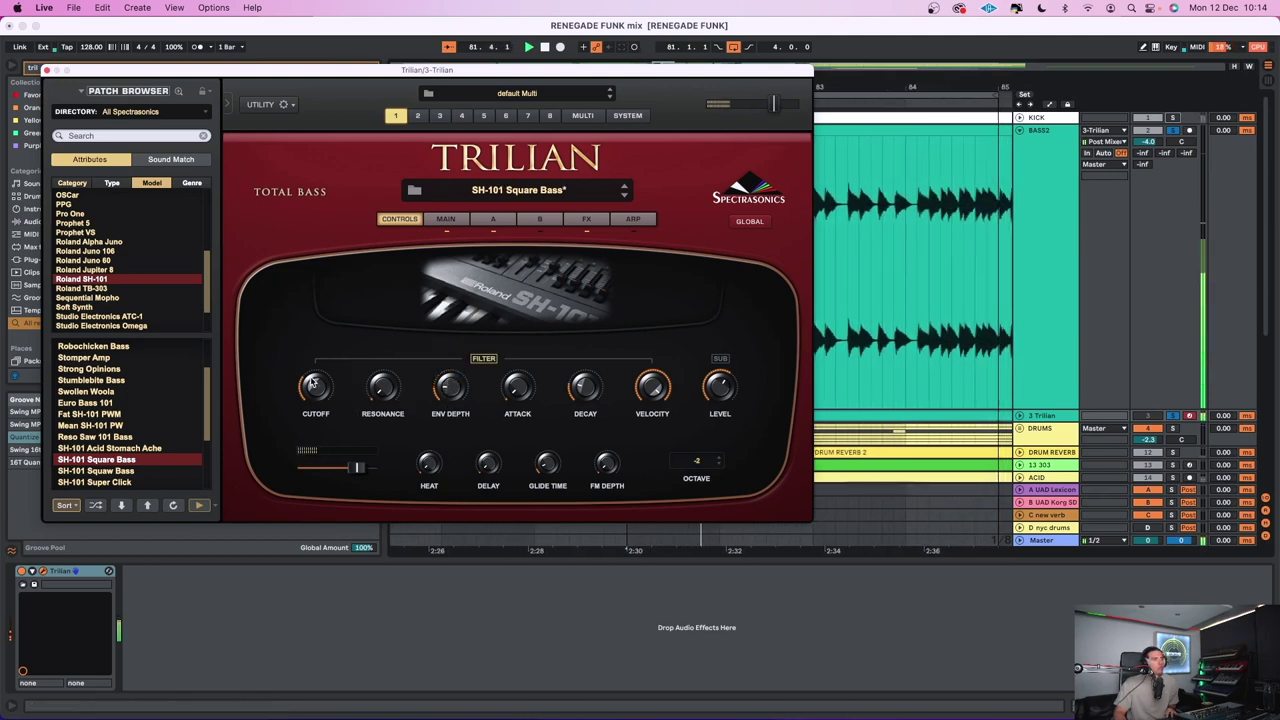
{"action": "left_click_drag", "start_coordinate": [311, 383], "coordinate": [311, 405]}
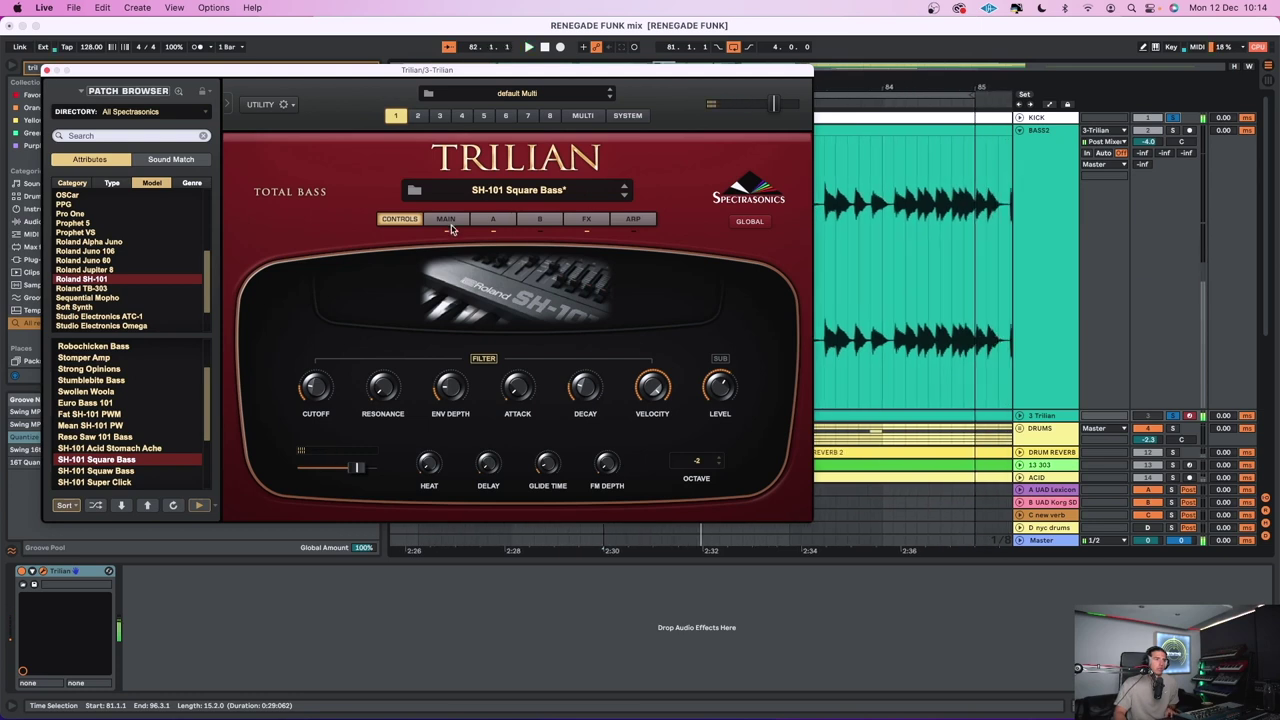
Compare SH-101 Squaw Bass with SH-101 Square Bass and set the latter's layer A filter envelope amount to 0.254
{"action": "left_click", "coordinate": [492, 219]}
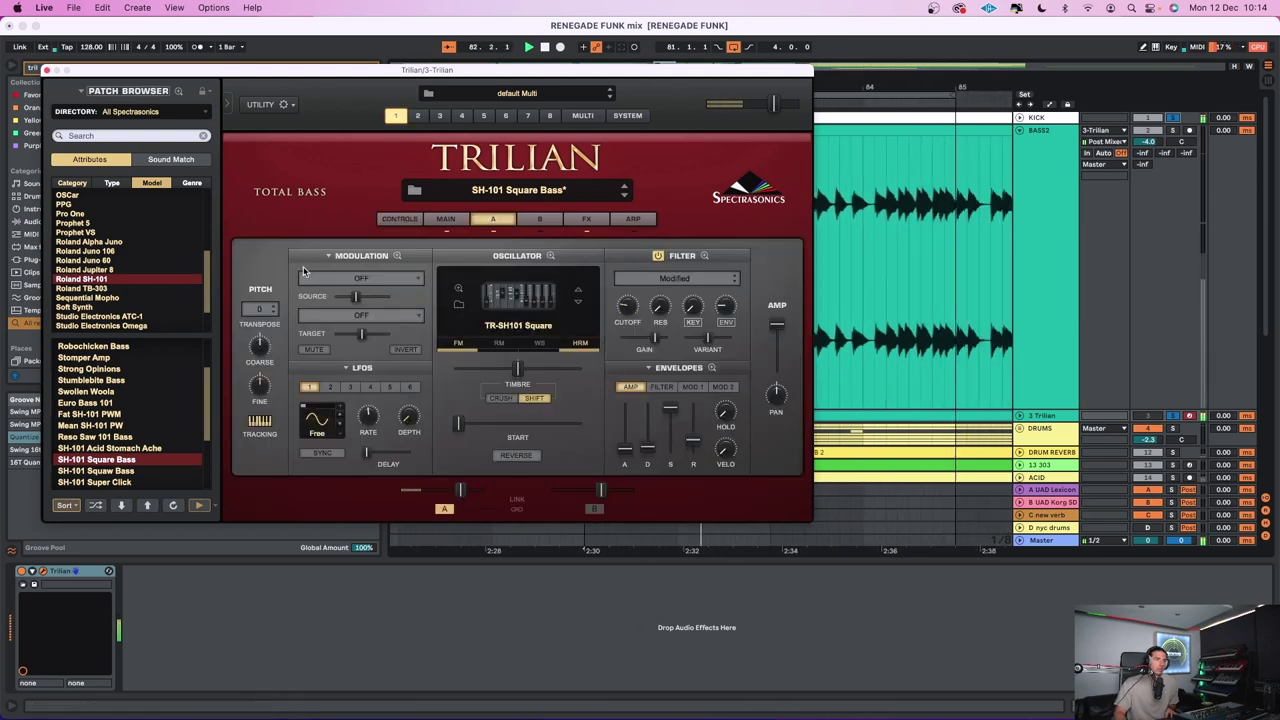
{"action": "left_click", "coordinate": [118, 471]}
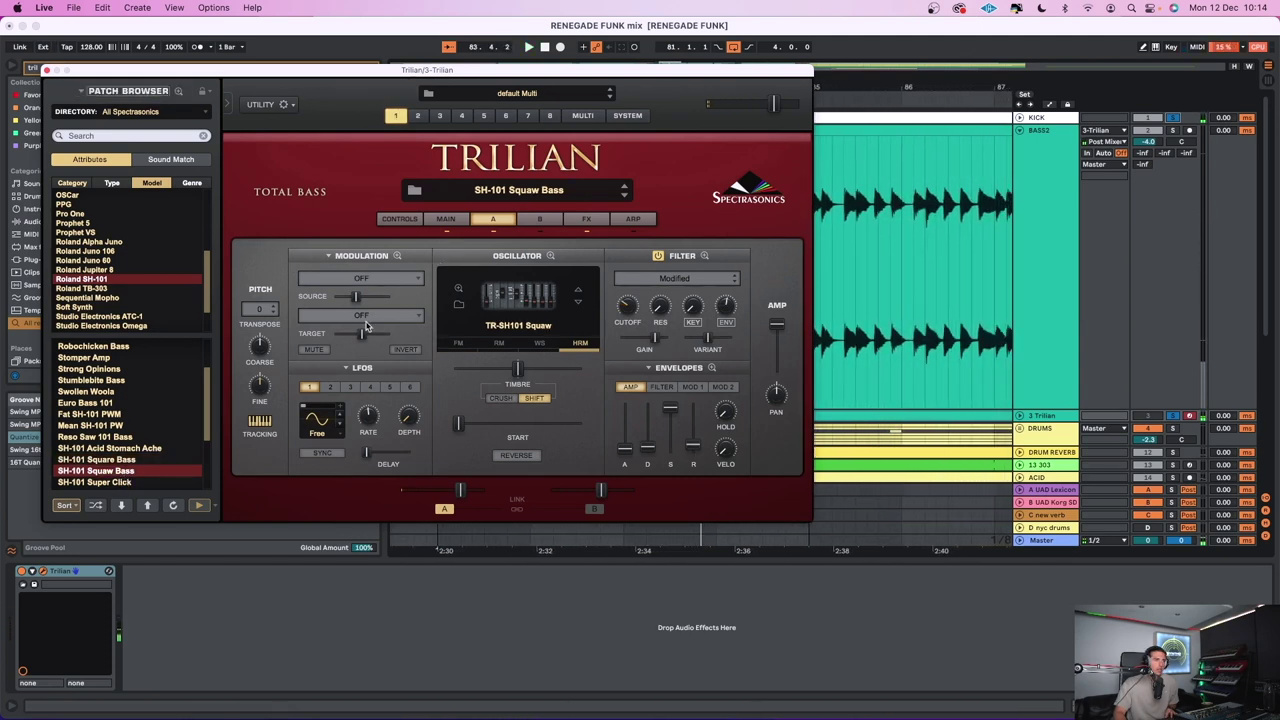
{"action": "left_click", "coordinate": [120, 460]}
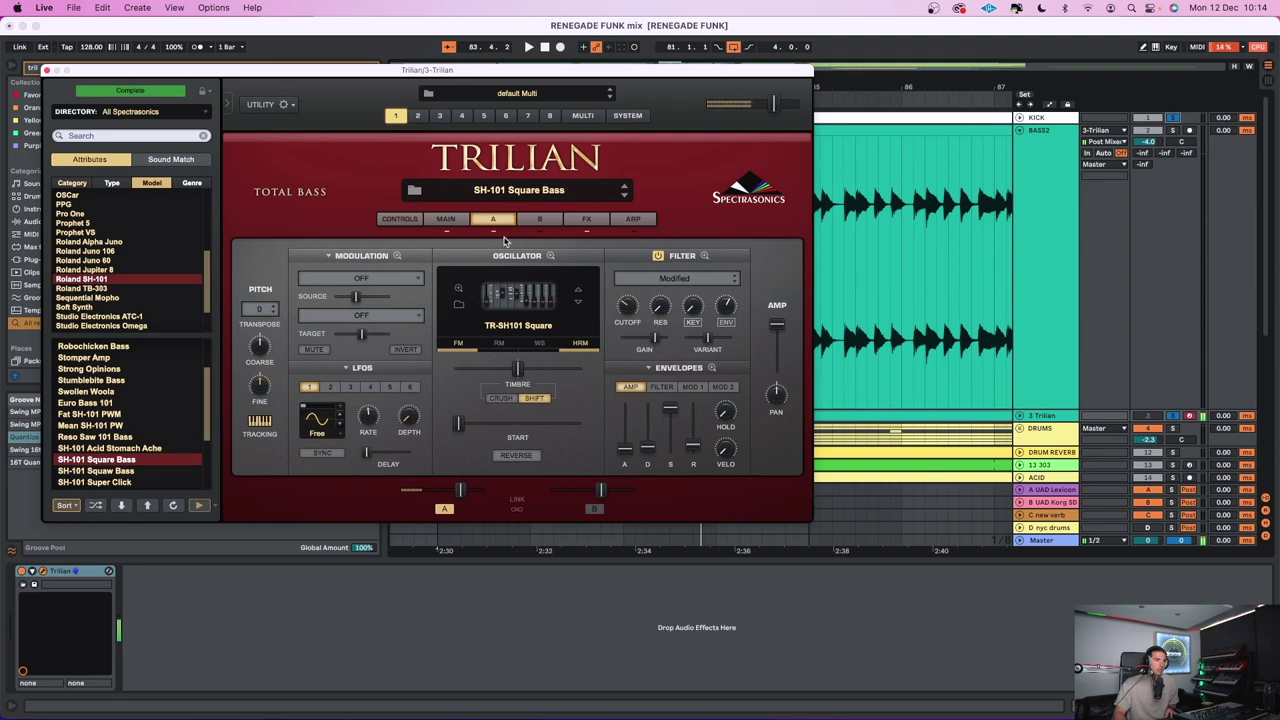
{"action": "left_click_drag", "start_coordinate": [708, 342], "coordinate": [727, 360]}
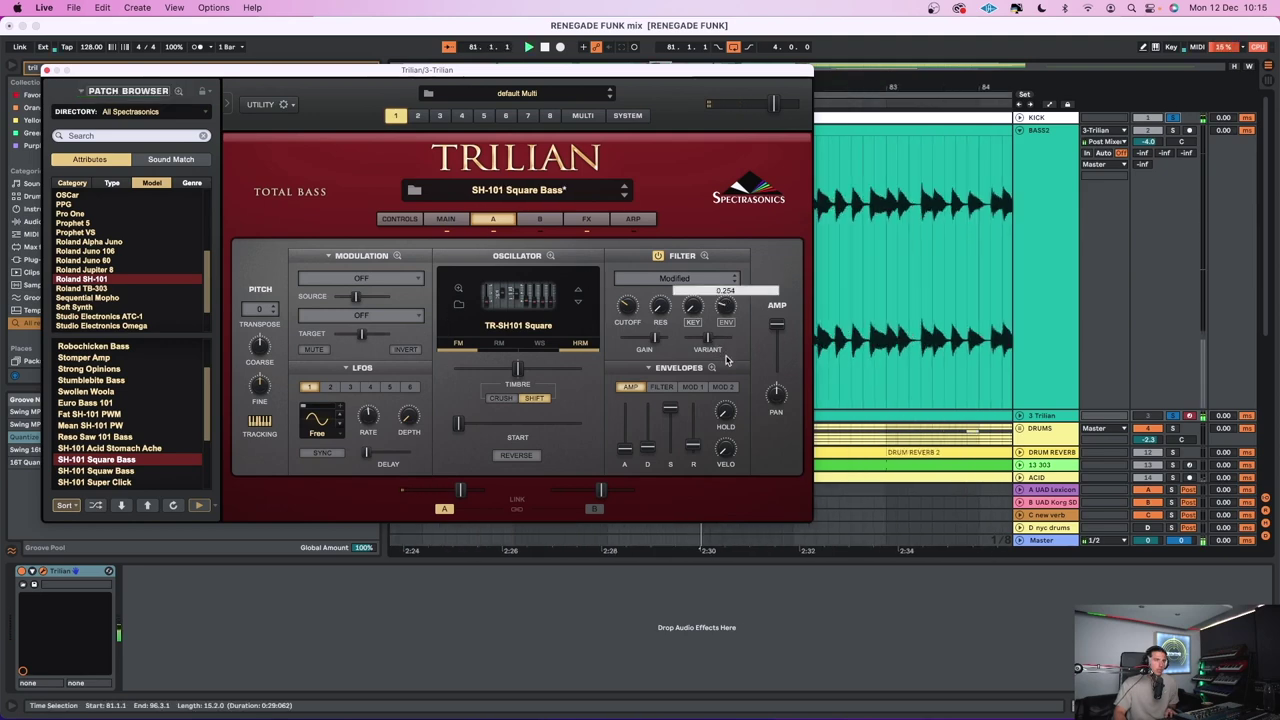
Check the patch's main settings and layer A amp release, and fine-tune the layer A filter cutoff
{"action": "left_click", "coordinate": [445, 218]}
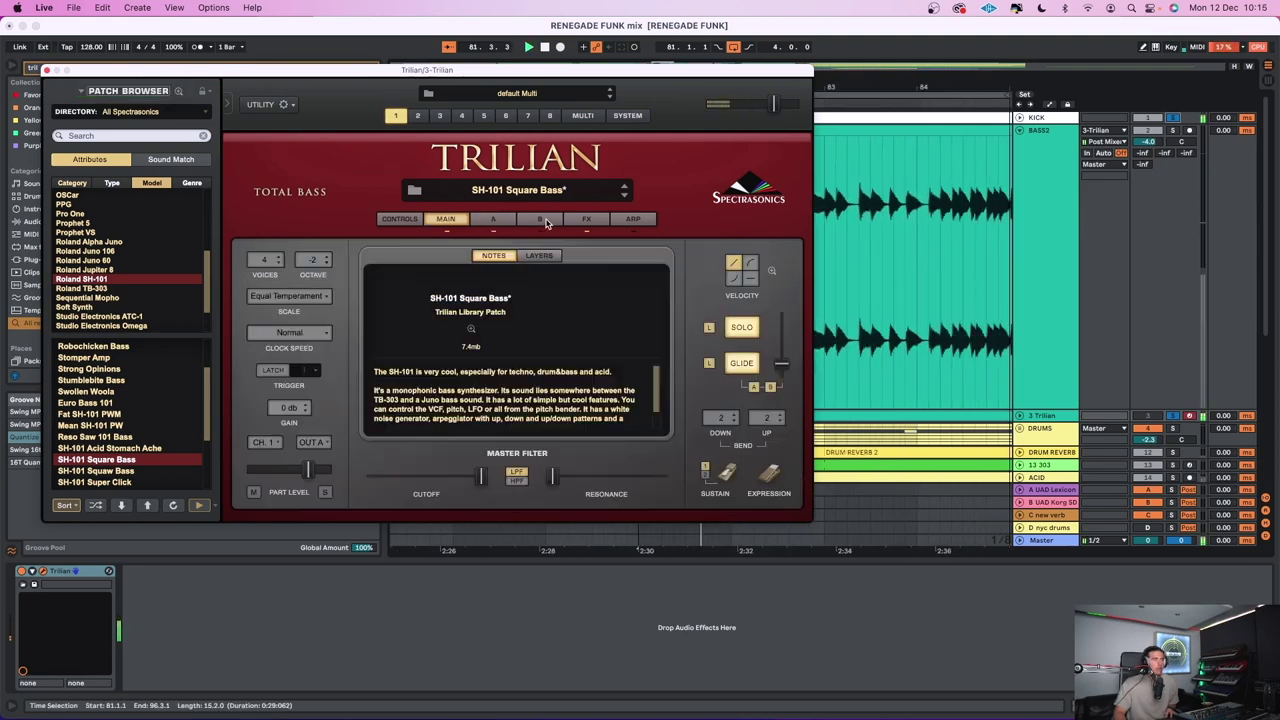
{"action": "left_click", "coordinate": [493, 219]}
{"action": "mouse_move", "coordinate": [695, 444]}
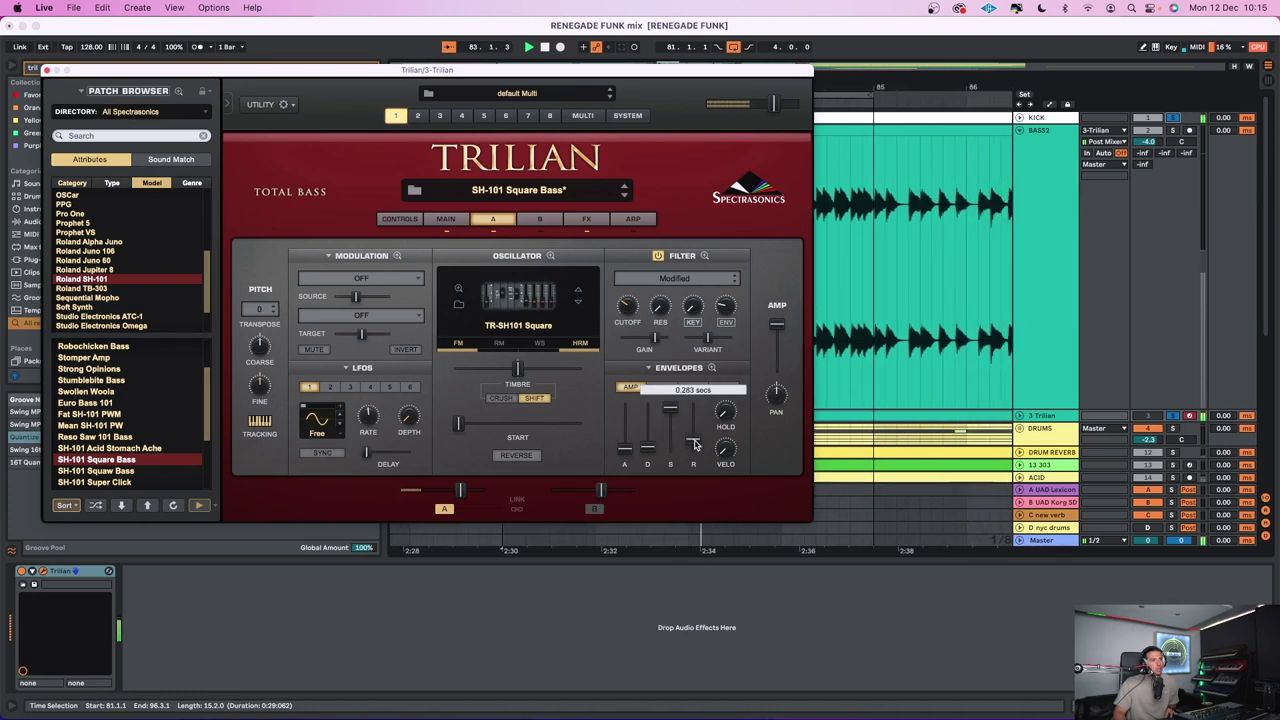
{"action": "mouse_move", "coordinate": [632, 318]}
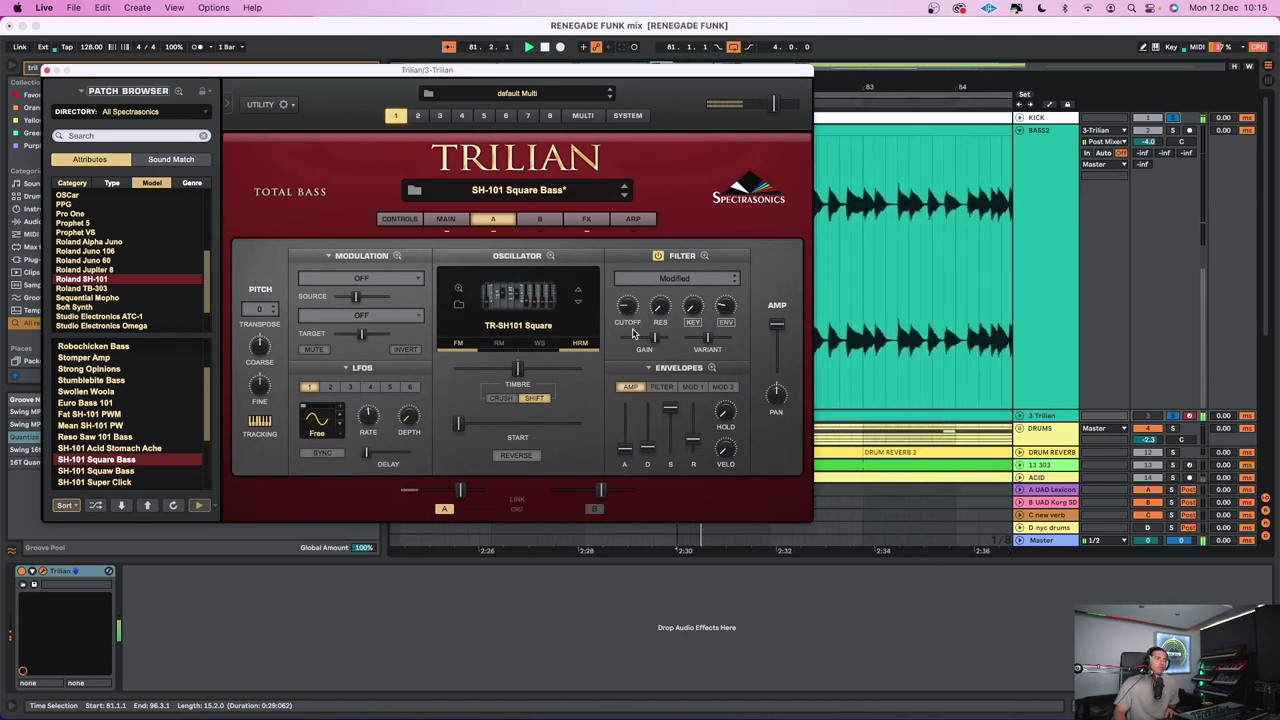
Hide the Trilian window and the browser, and listen to the BASS2 track soloed
{"action": "key", "text": "super+alt+p"}
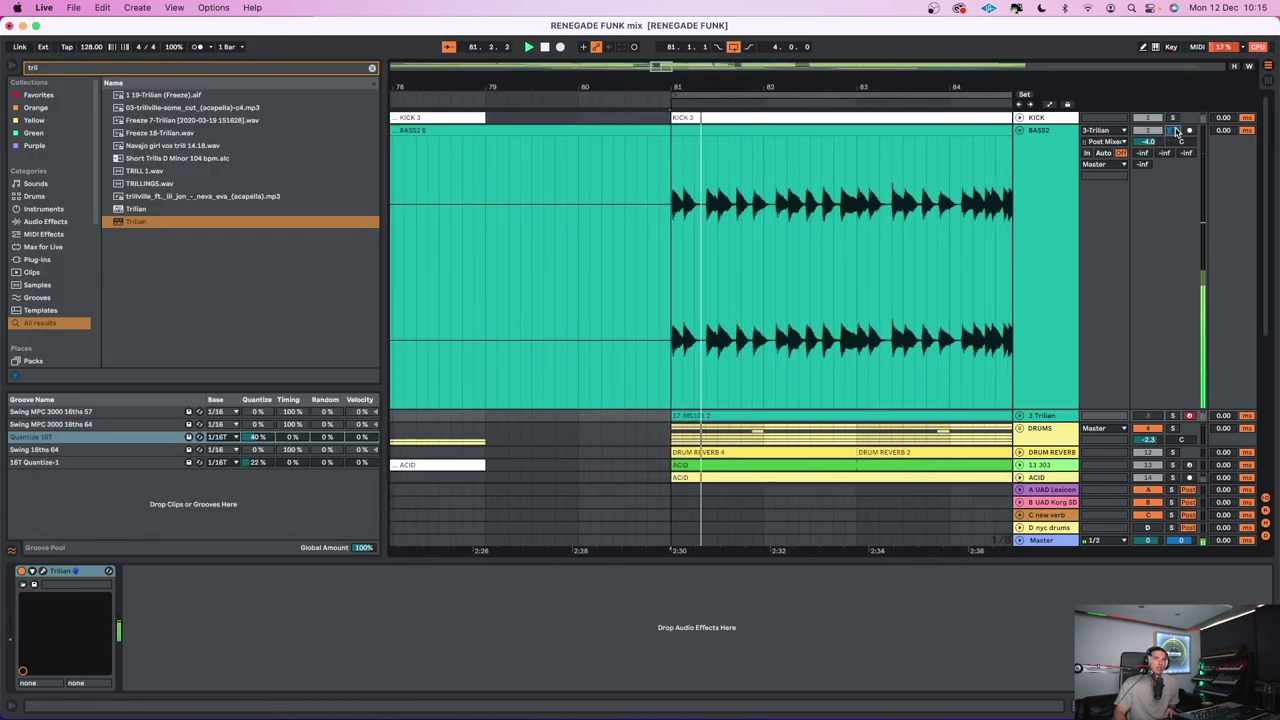
{"action": "key", "text": "space"}
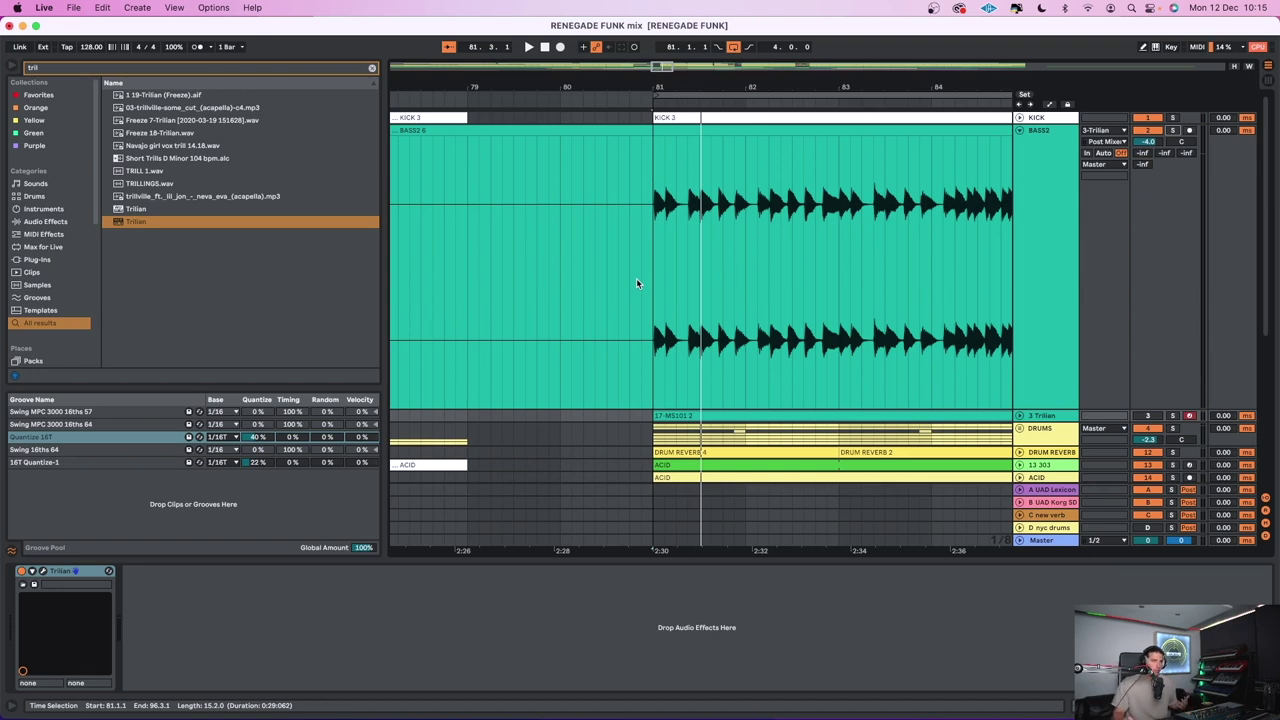
{"action": "left_click", "coordinate": [12, 68]}
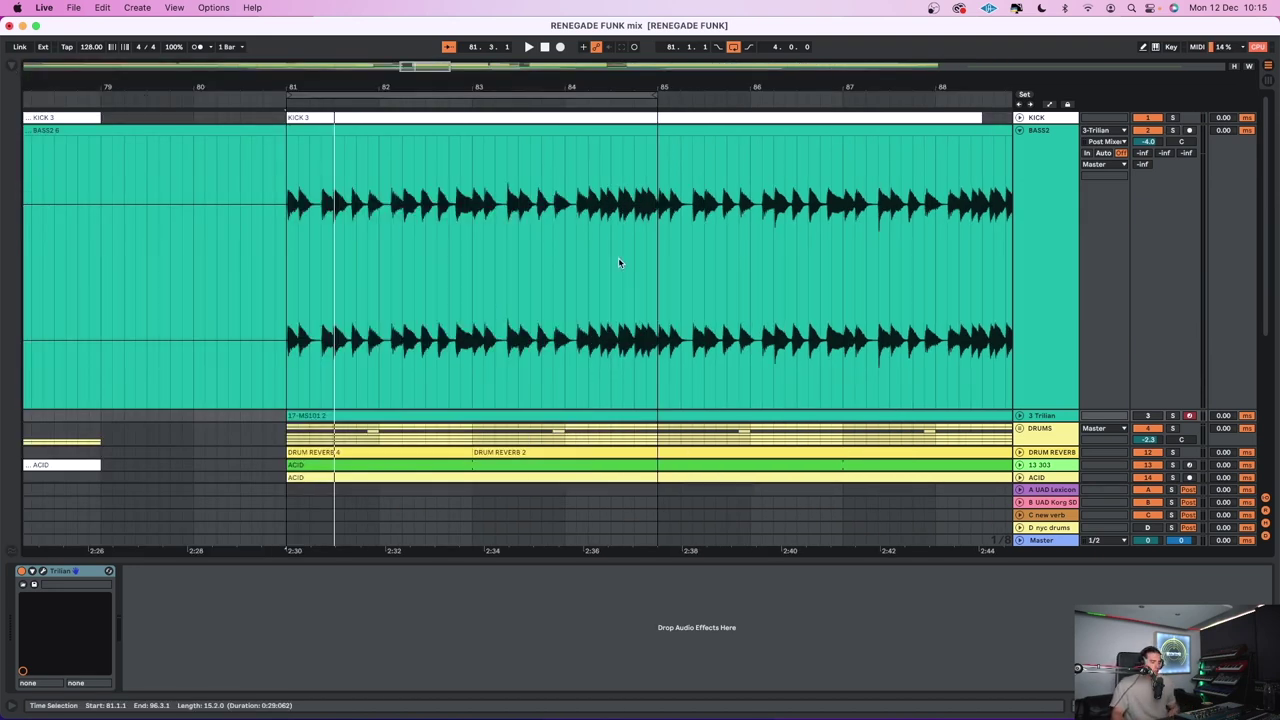
{"action": "scroll", "coordinate": [771, 289], "scroll_direction": "left", "scroll_amount": 1}
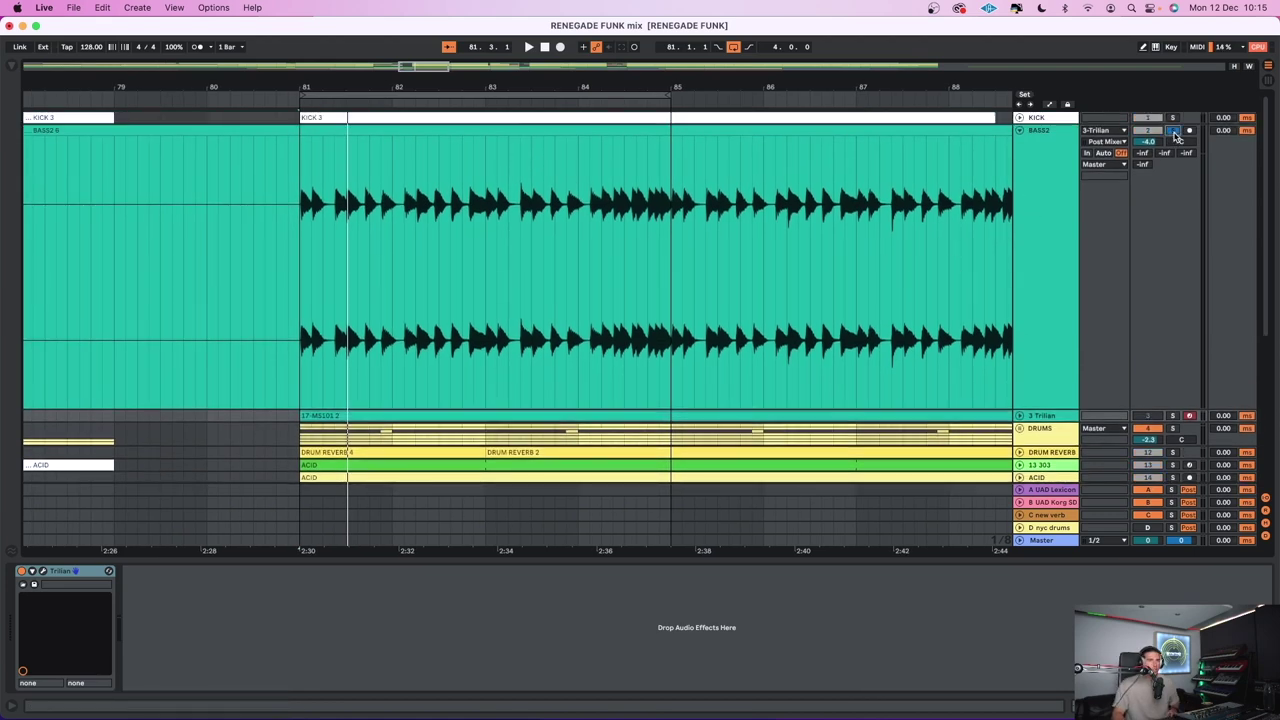
{"action": "key", "text": "space"}
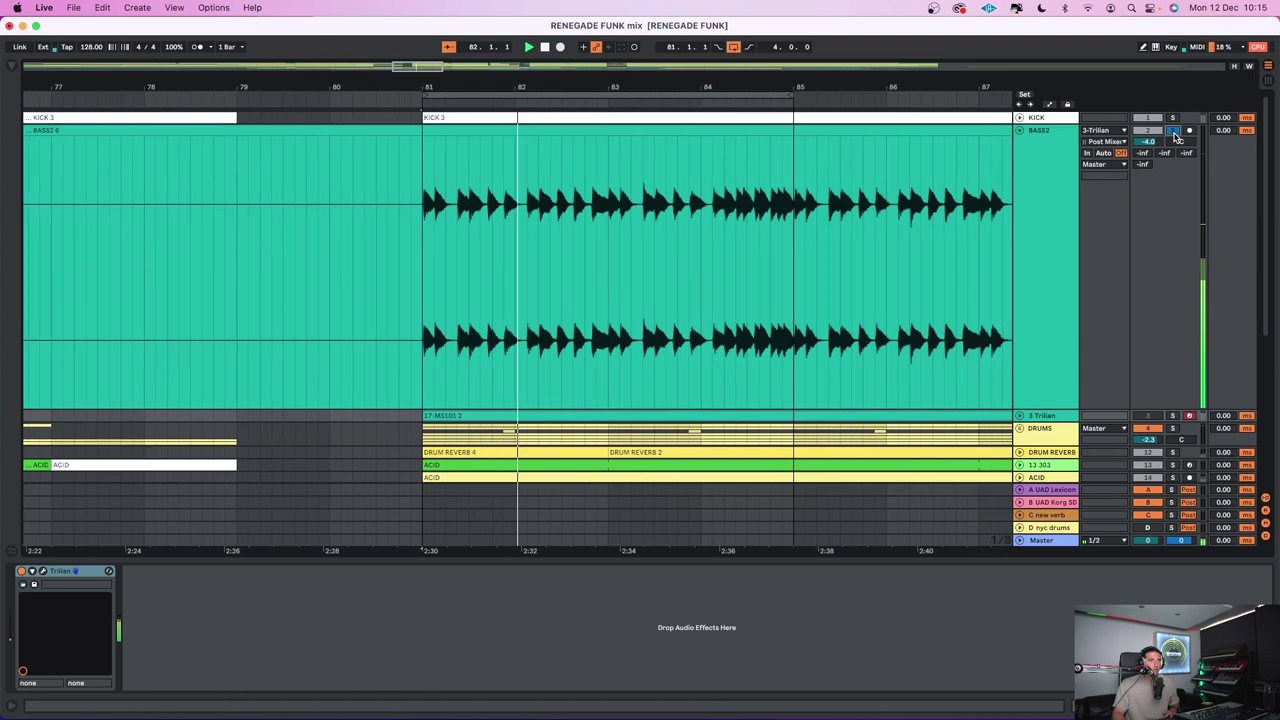
Fold the BASS2 track, delete Trilian from the MIDI track below it and hide the device view
{"action": "left_click", "coordinate": [1022, 131]}
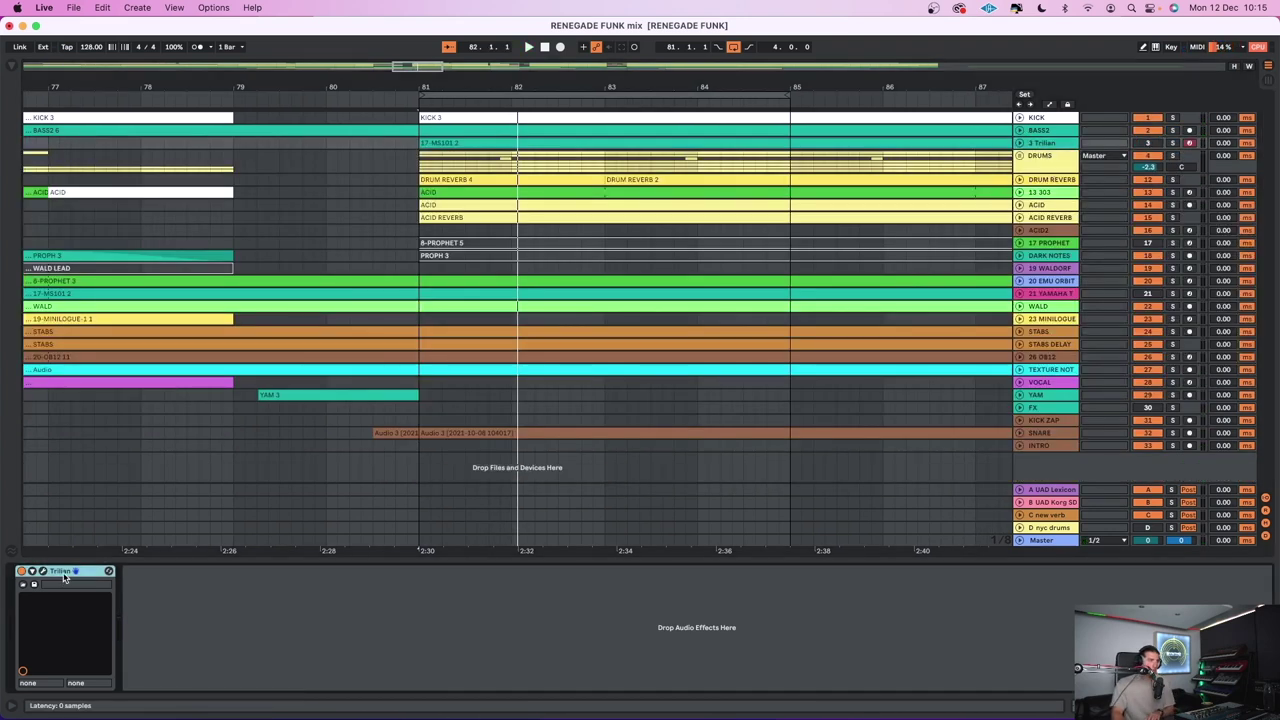
{"action": "key", "text": "BackSpace"}
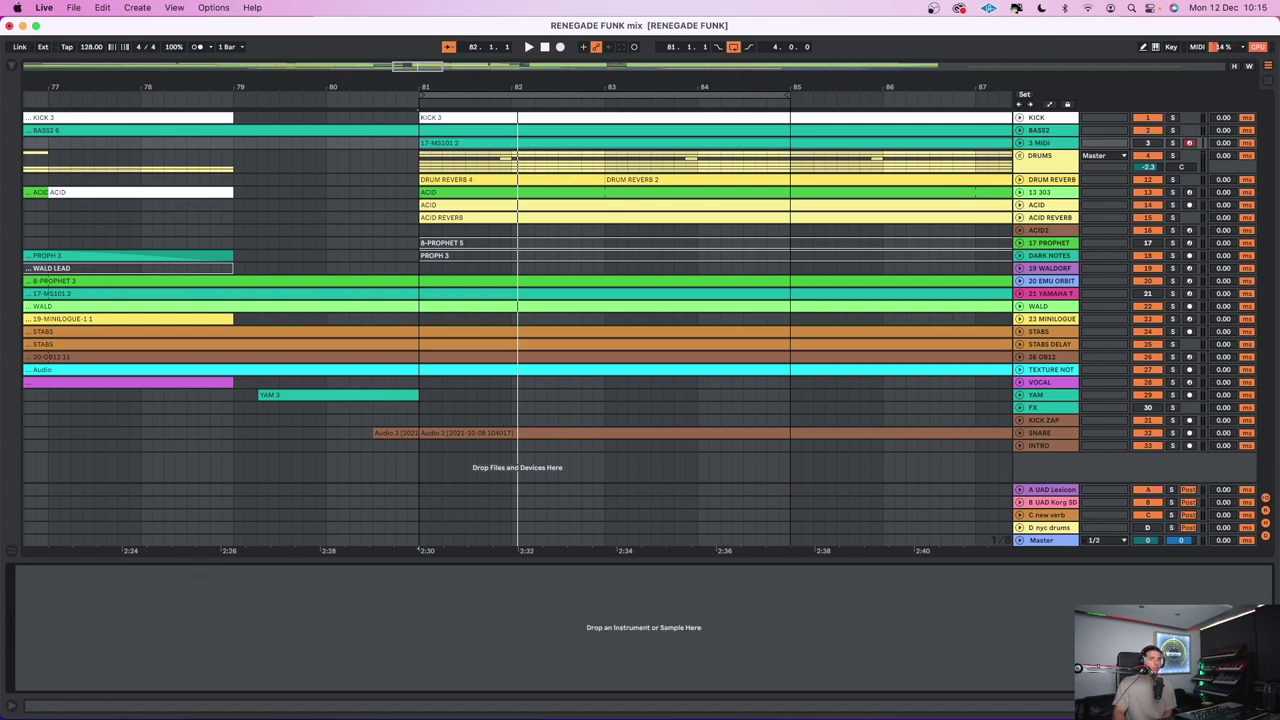
{"action": "key", "text": "super+alt+l"}
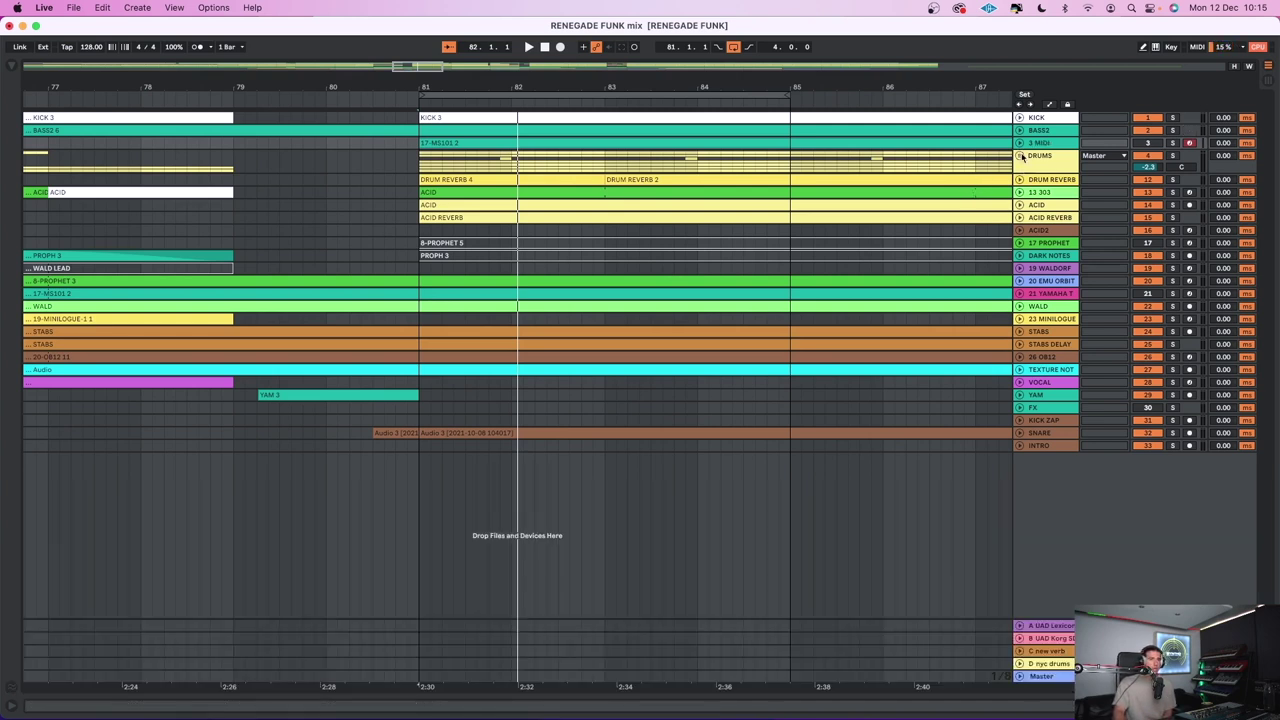
Expand the DRUMS group to show its individual tracks and select the track below ACID REVERB
{"action": "left_click", "coordinate": [1038, 163]}
{"action": "left_click", "coordinate": [1021, 162]}
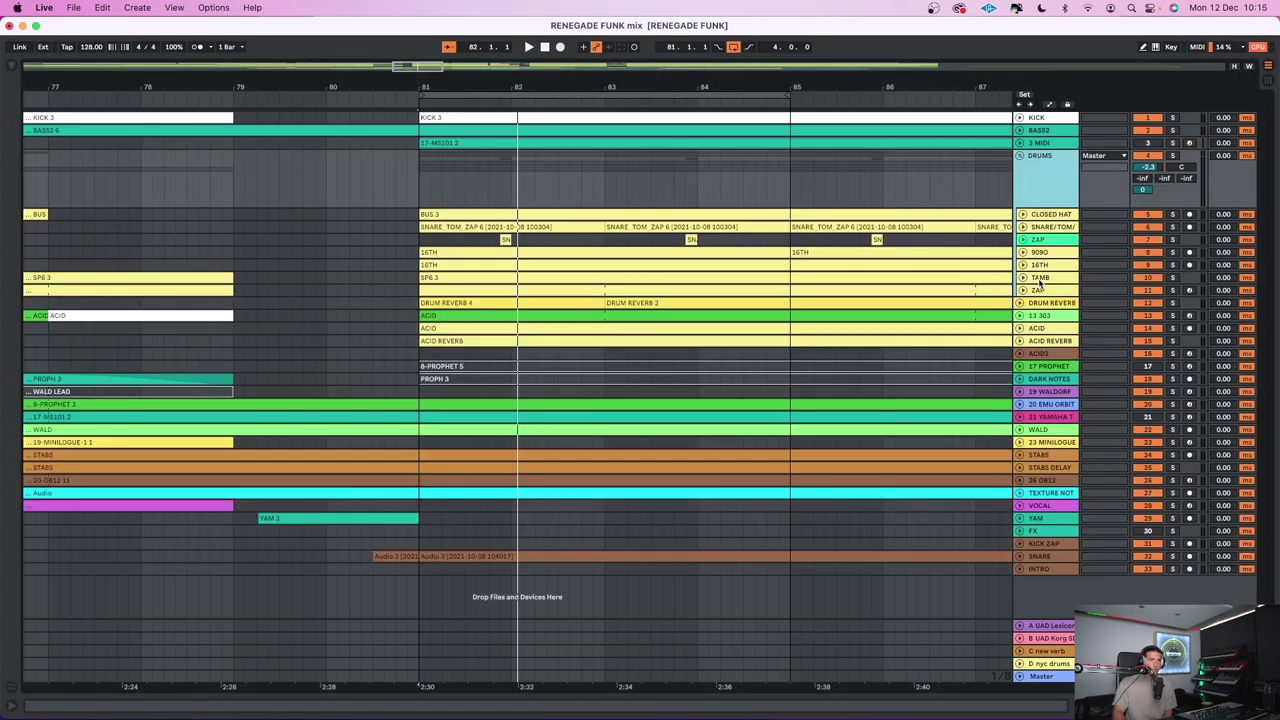
{"action": "left_click", "coordinate": [1050, 354]}
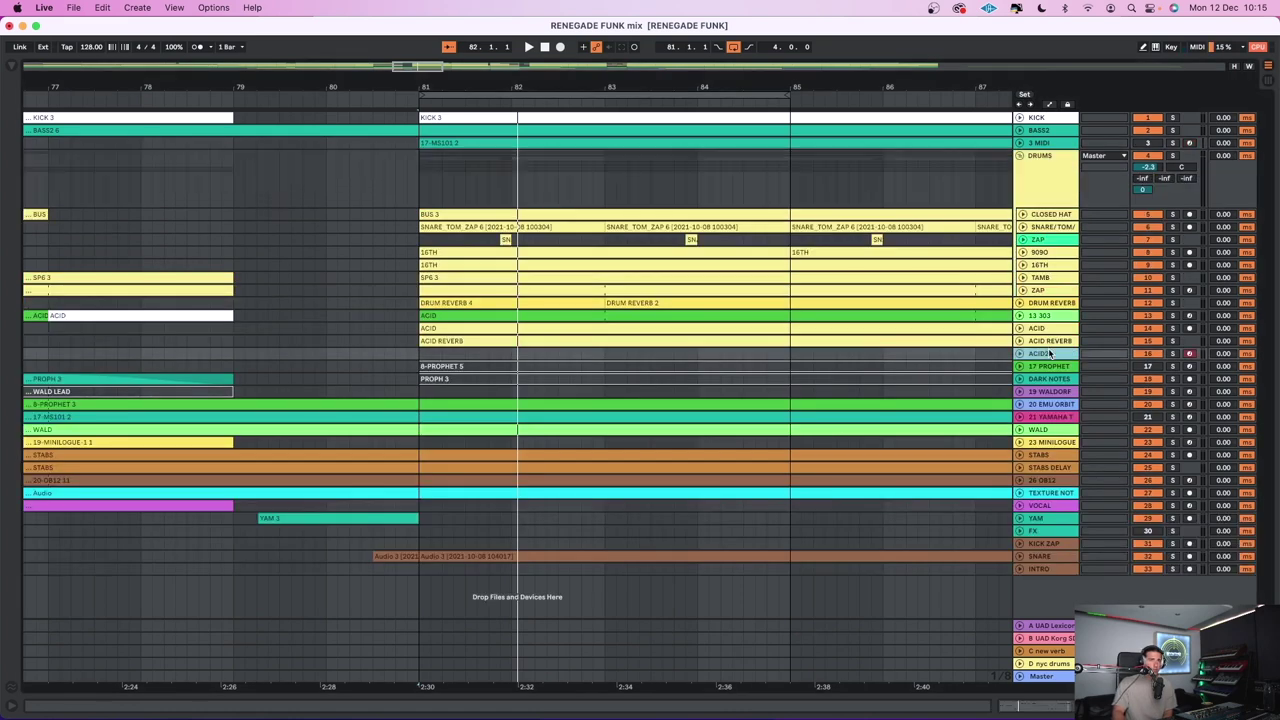
Solo KICK and BASS2, show the BASS2 device chain and open its FF Pro-Q 3
{"action": "left_click", "coordinate": [1173, 131]}
{"action": "double_click", "coordinate": [1075, 133]}
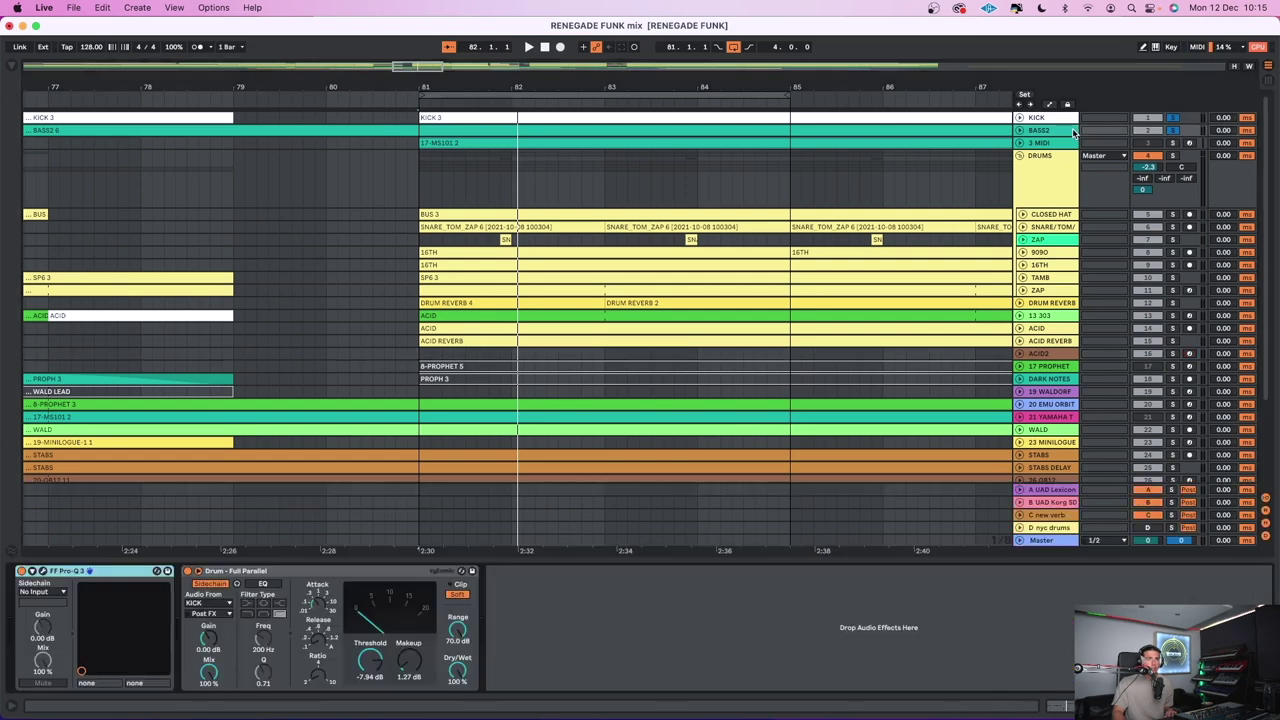
{"action": "left_click", "coordinate": [42, 572]}
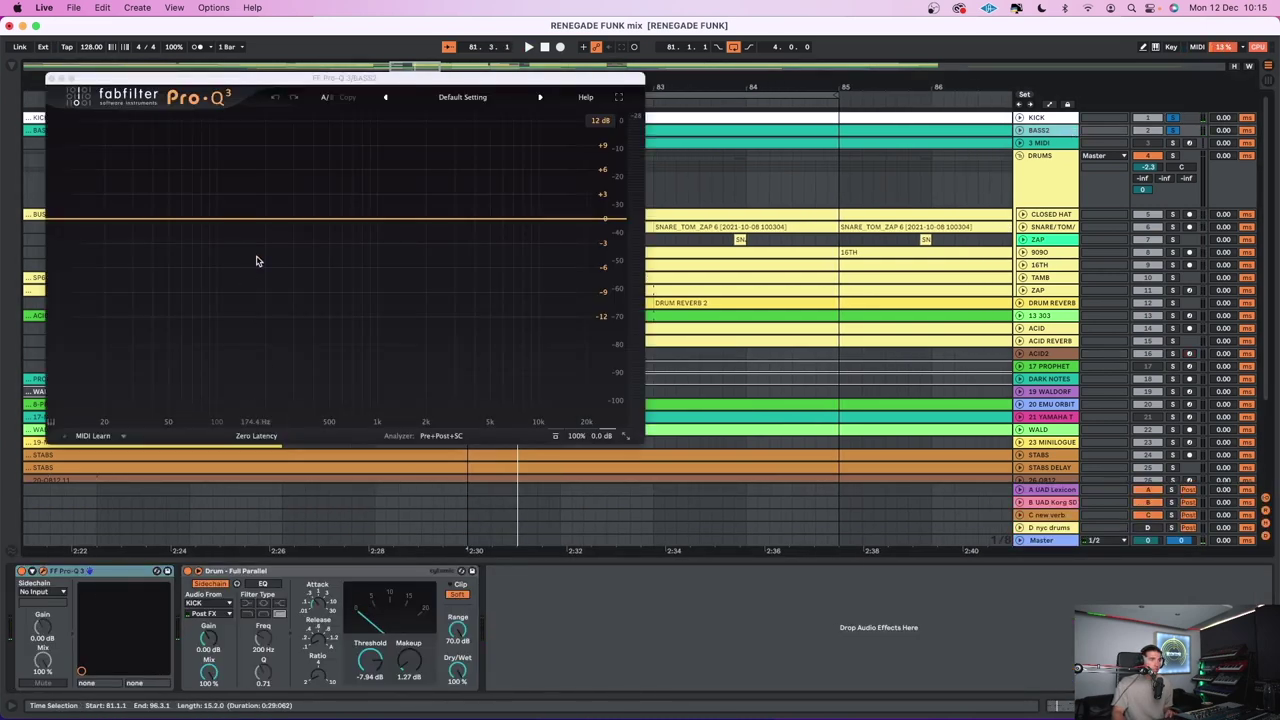
Add a 6 dB/oct low cut at about 12 Hz to the BASS2 EQ, bypass that band and close the EQ window
{"action": "left_click", "coordinate": [65, 222]}
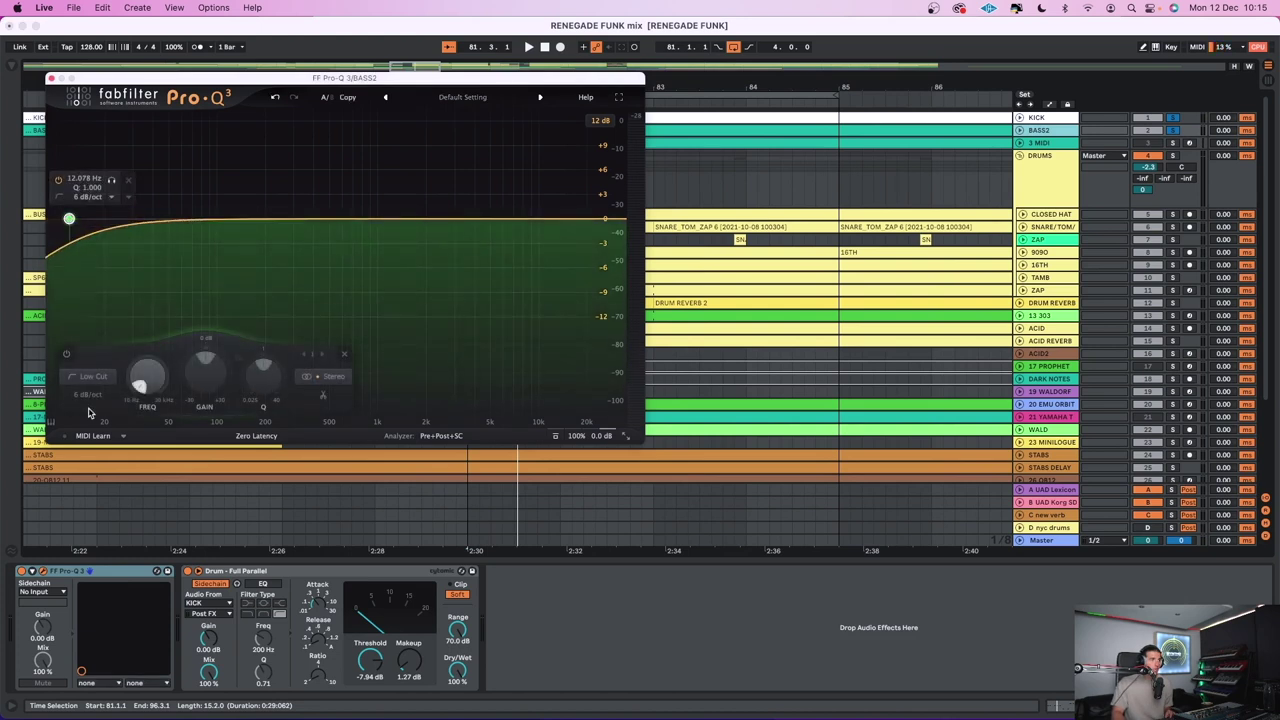
{"action": "left_click", "coordinate": [66, 354]}
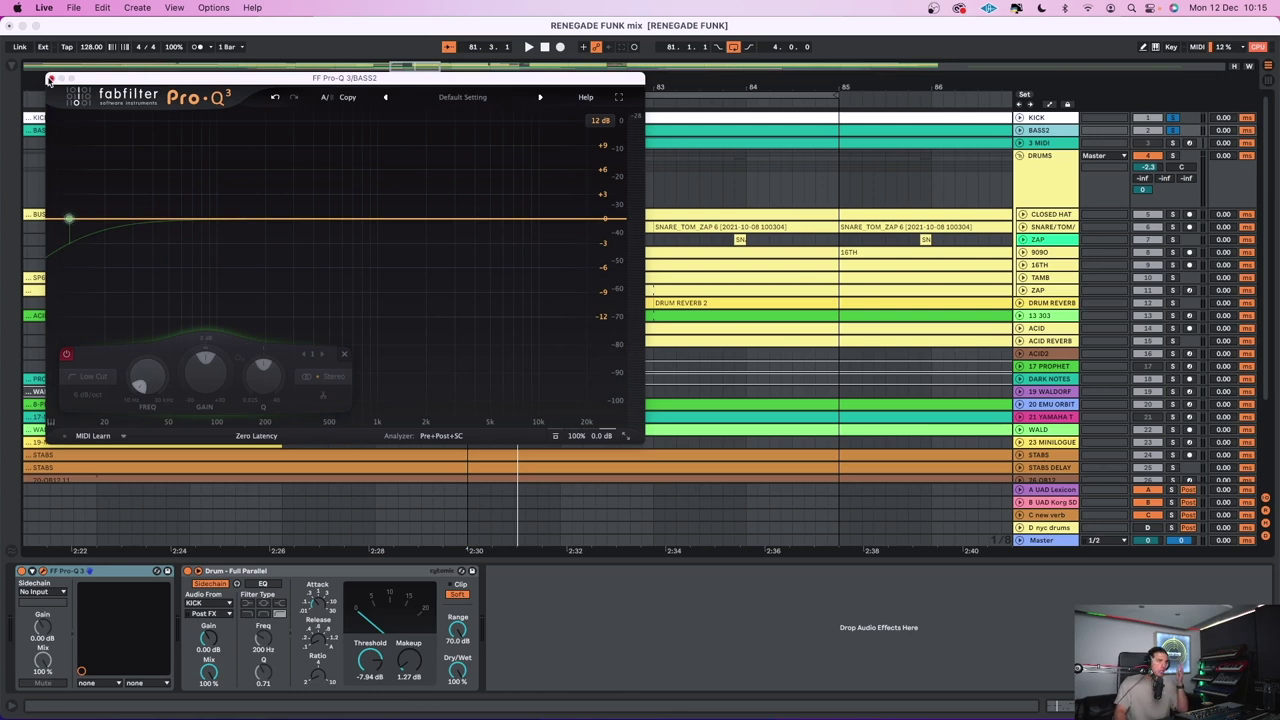
{"action": "left_click", "coordinate": [50, 79]}
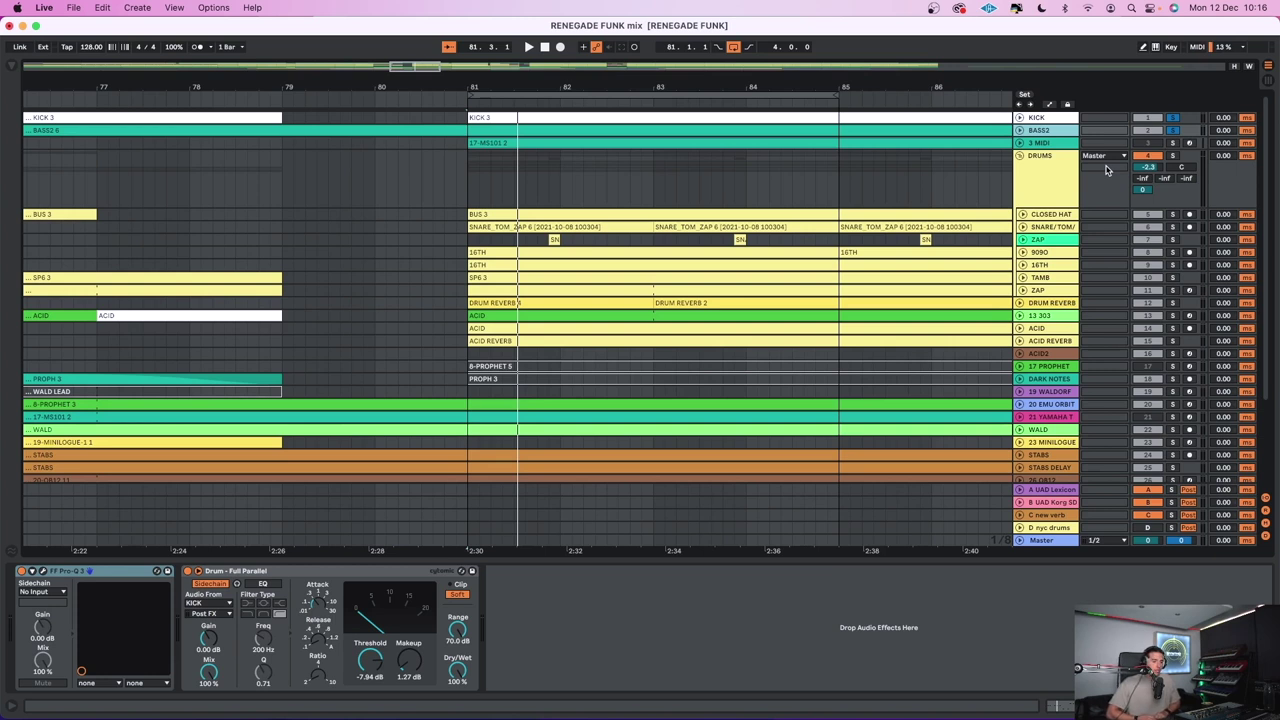
Move the SNARE/TOM track above CLOSED HAT inside the DRUMS group and select the DRUMS group track
{"action": "left_click", "coordinate": [1050, 228]}
{"action": "left_click_drag", "start_coordinate": [1057, 228], "coordinate": [1058, 214]}
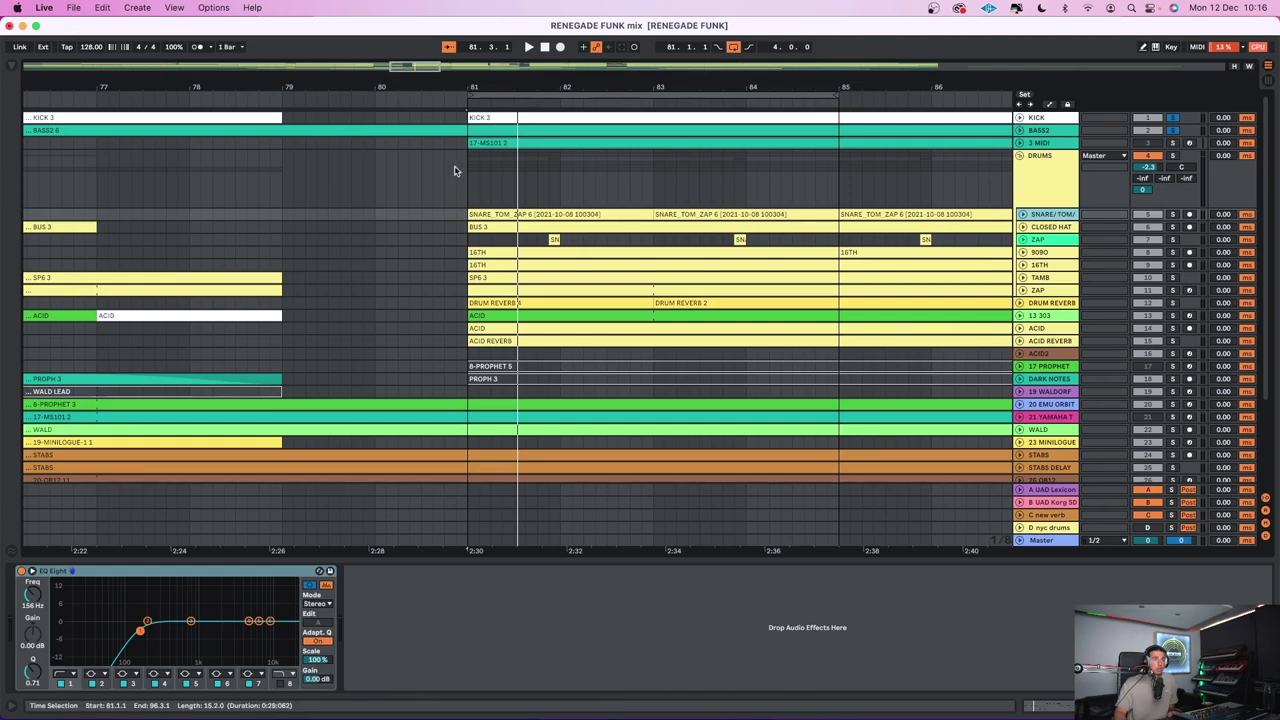
{"action": "key", "text": "minus"}
{"action": "key", "text": "minus"}
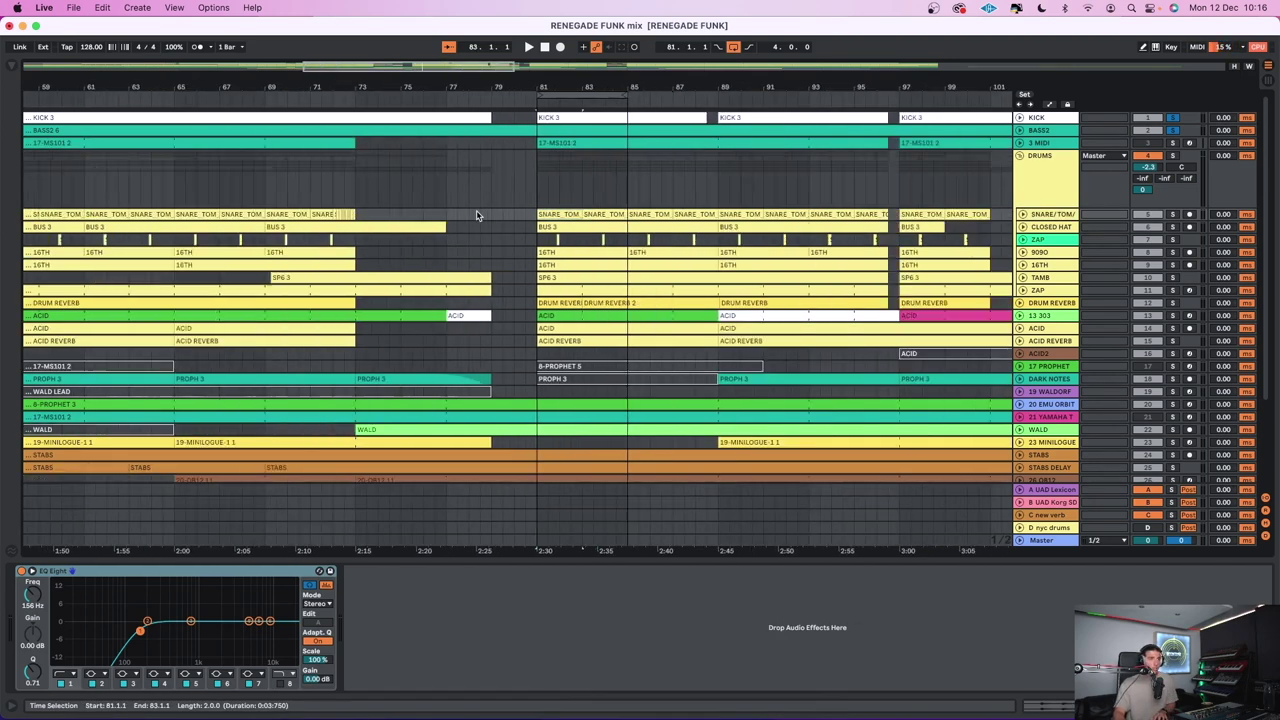
{"action": "left_click", "coordinate": [1048, 192]}
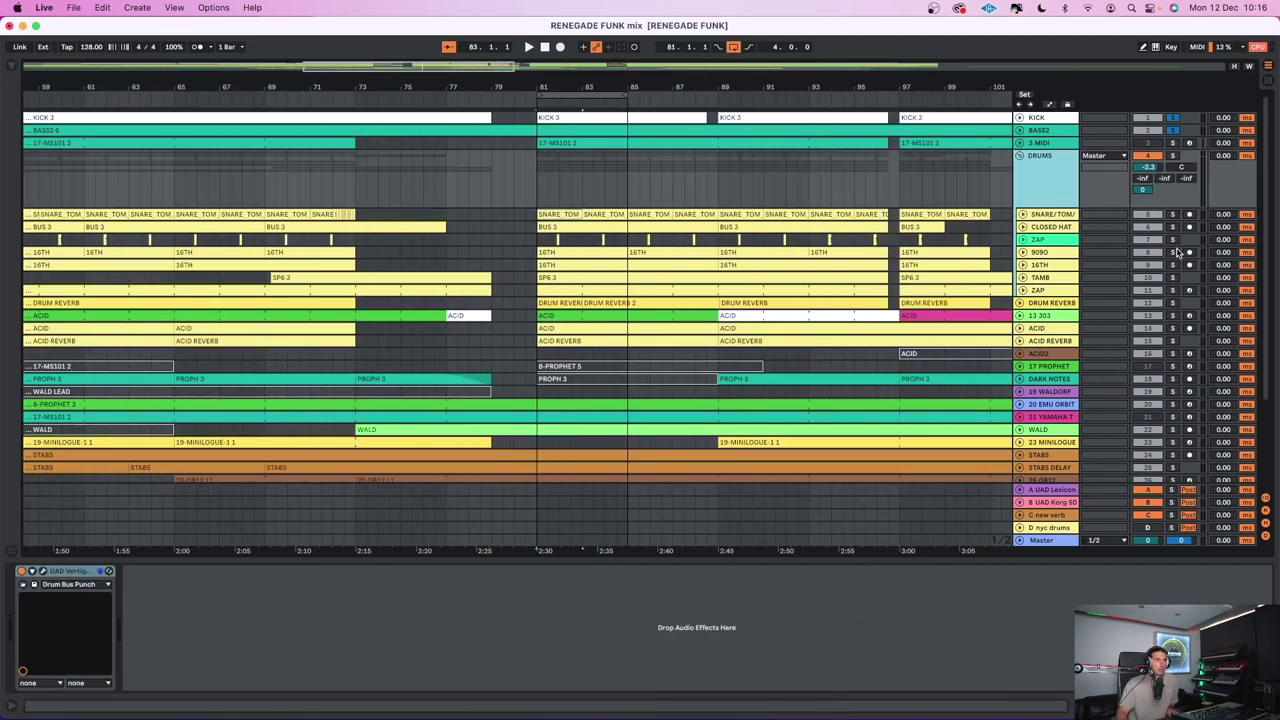
Solo the SNARE/TOM track, unfold and enlarge it, and play its clip from bar 81
{"action": "left_click", "coordinate": [1173, 216]}
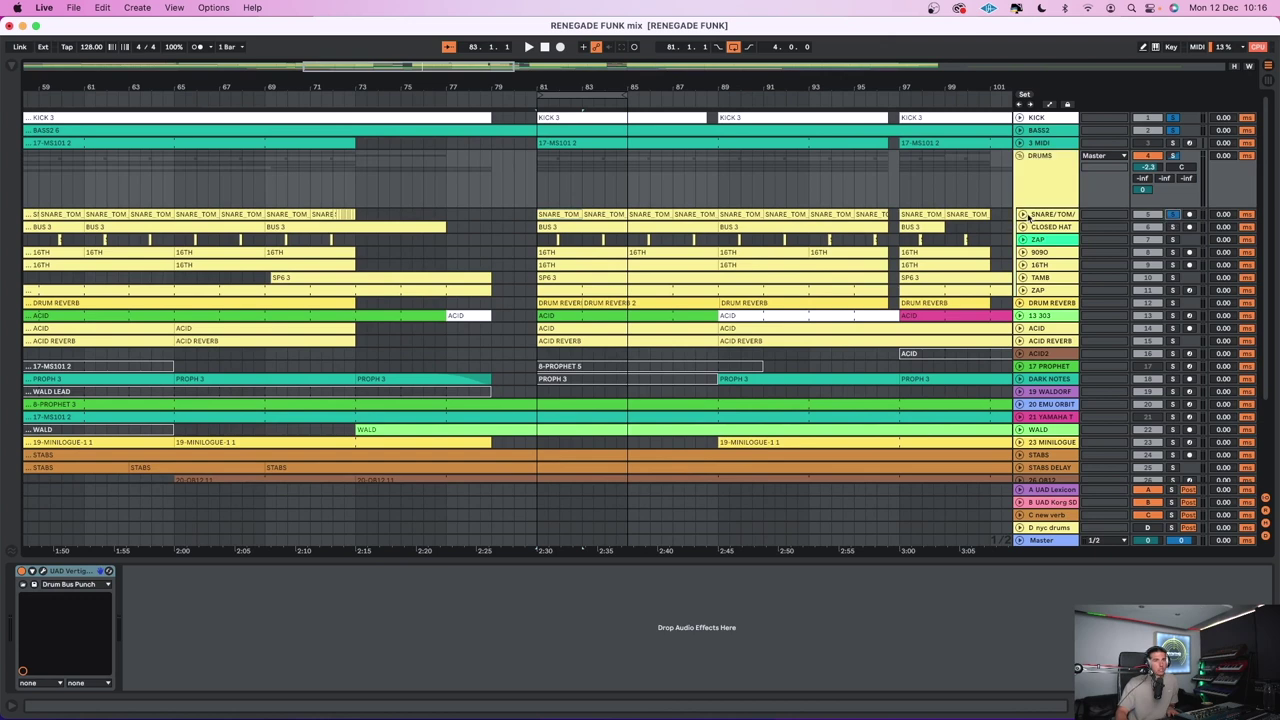
{"action": "left_click", "coordinate": [1024, 217]}
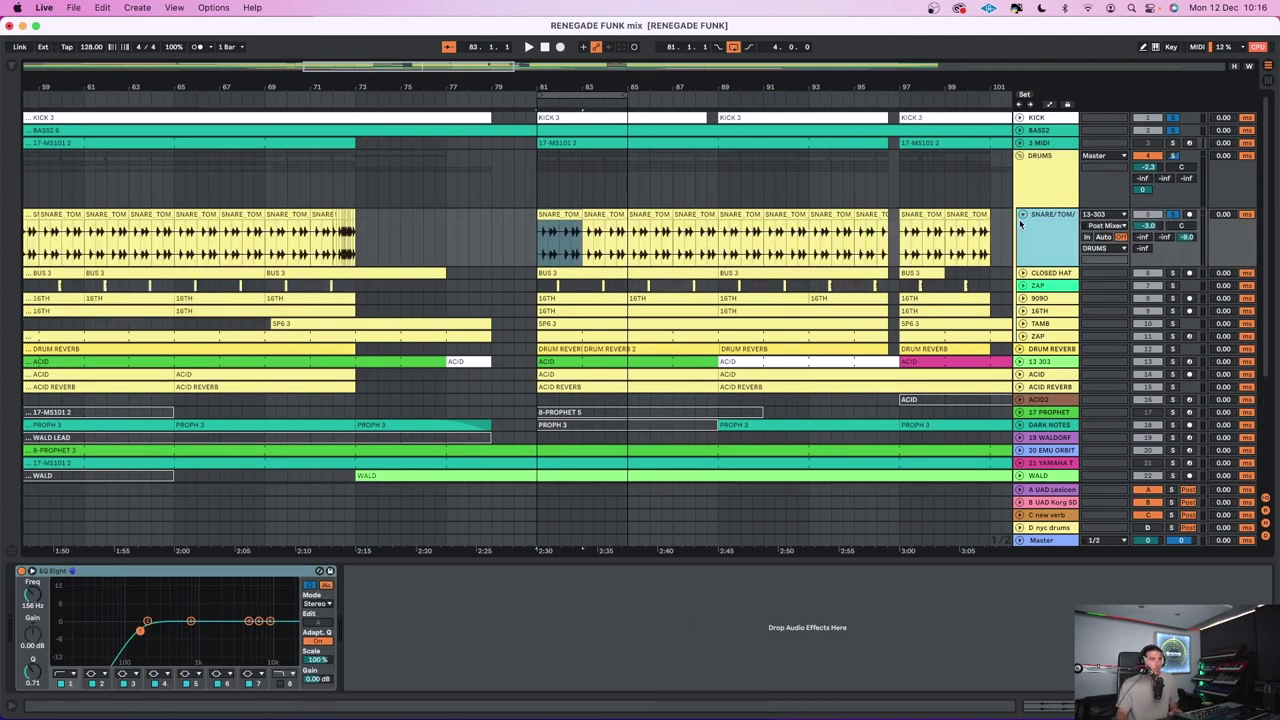
{"action": "key", "text": "space"}
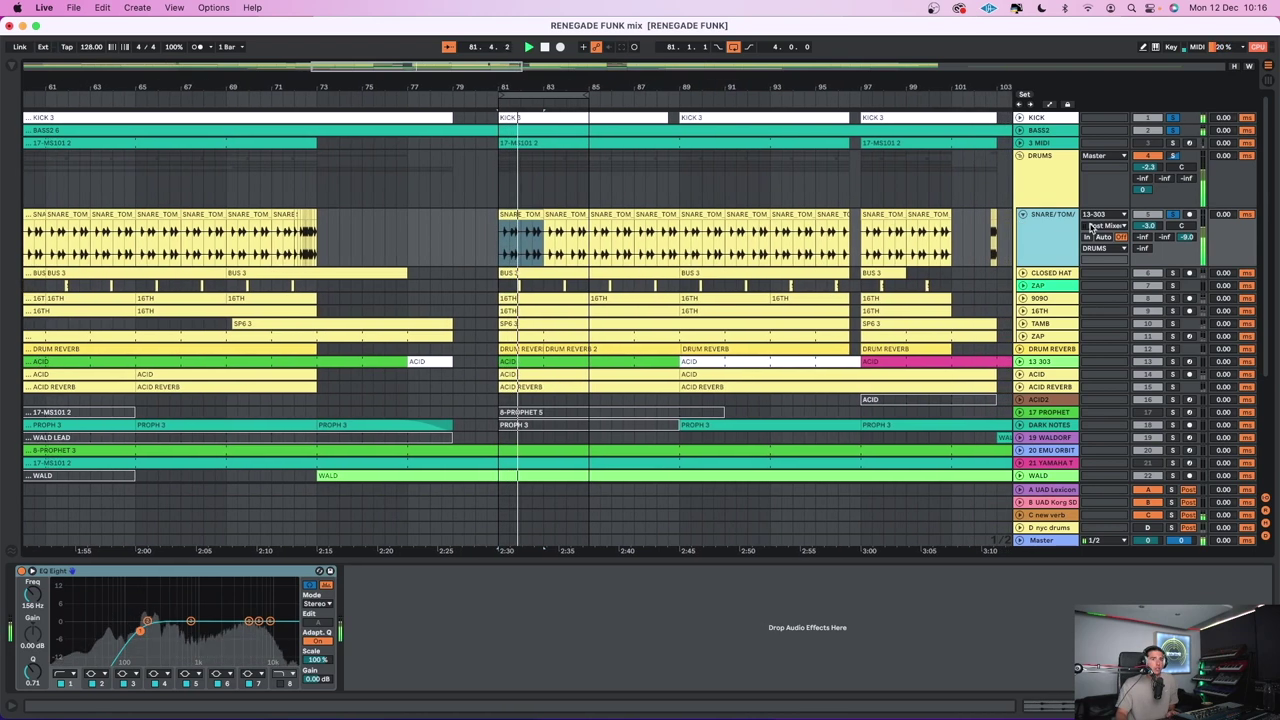
{"action": "left_click_drag", "start_coordinate": [508, 86], "coordinate": [507, 87]}
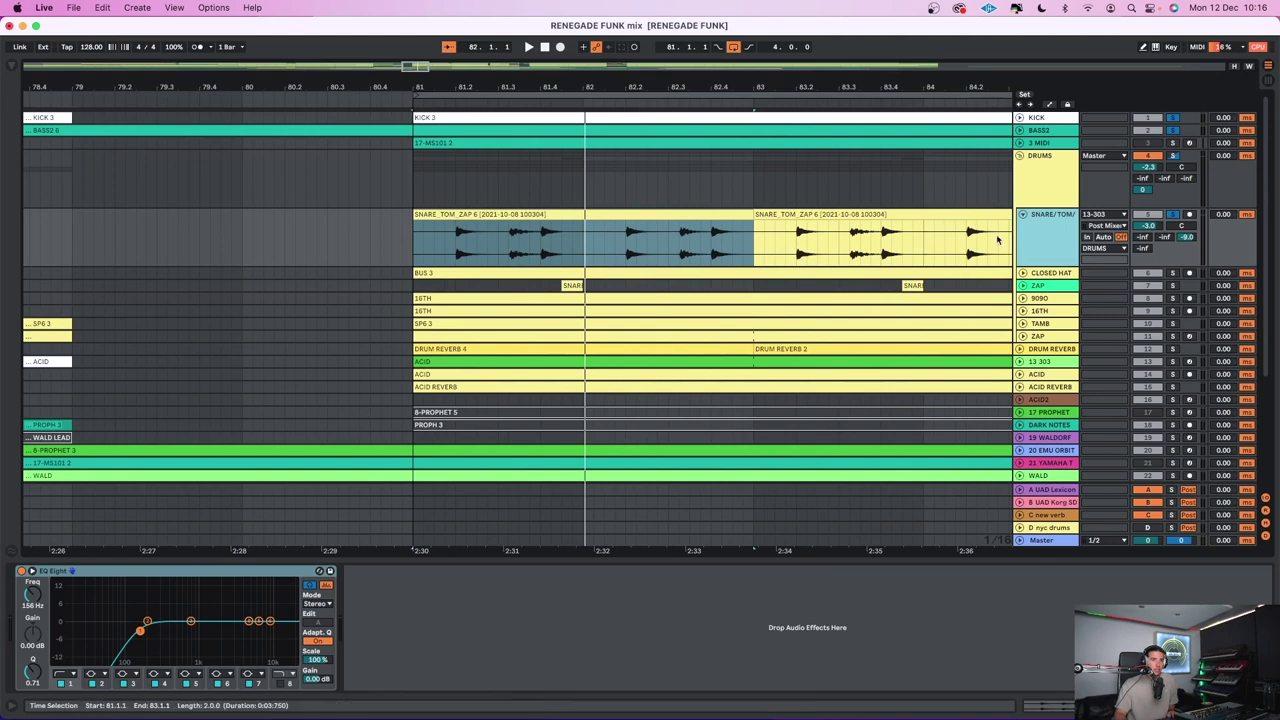
{"action": "left_click_drag", "start_coordinate": [1055, 266], "coordinate": [1060, 464]}
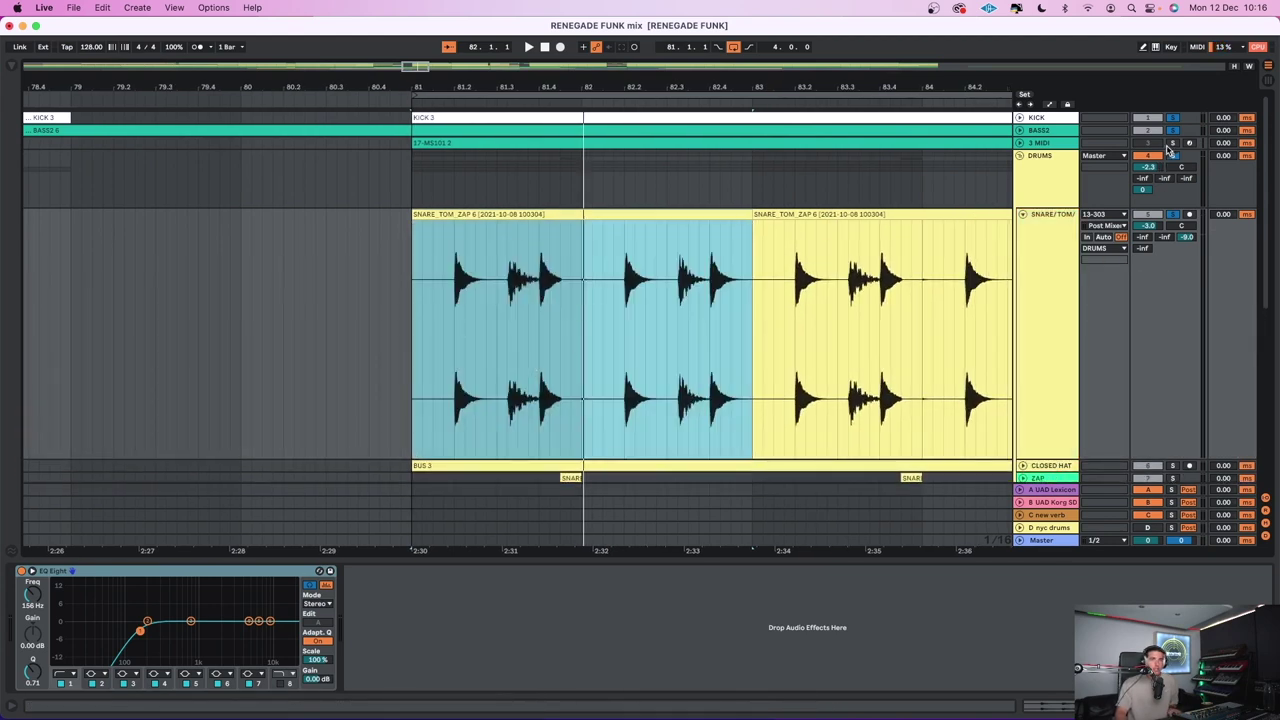
{"action": "key", "text": "space"}
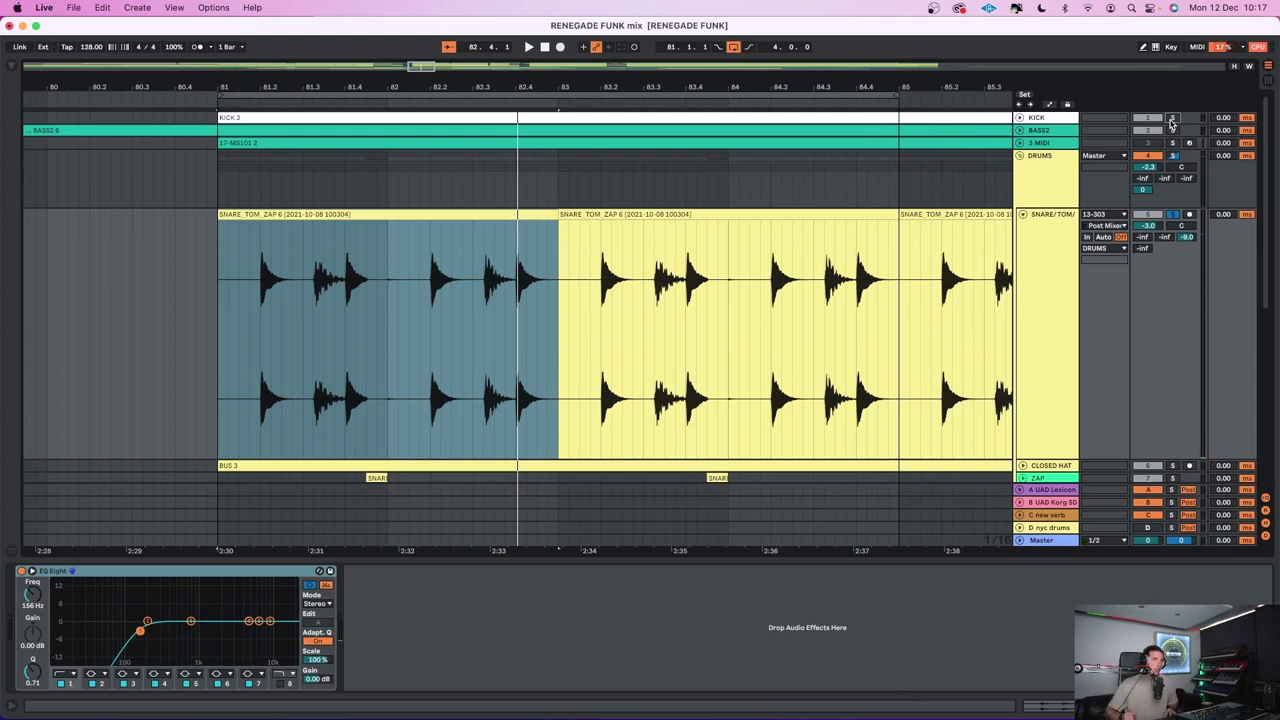
Search the browser for "909 tom", audition several tom samples against the snare/tom track, and close the browser
{"action": "key", "text": "super+f"}
{"action": "type", "text": "909 tom"}
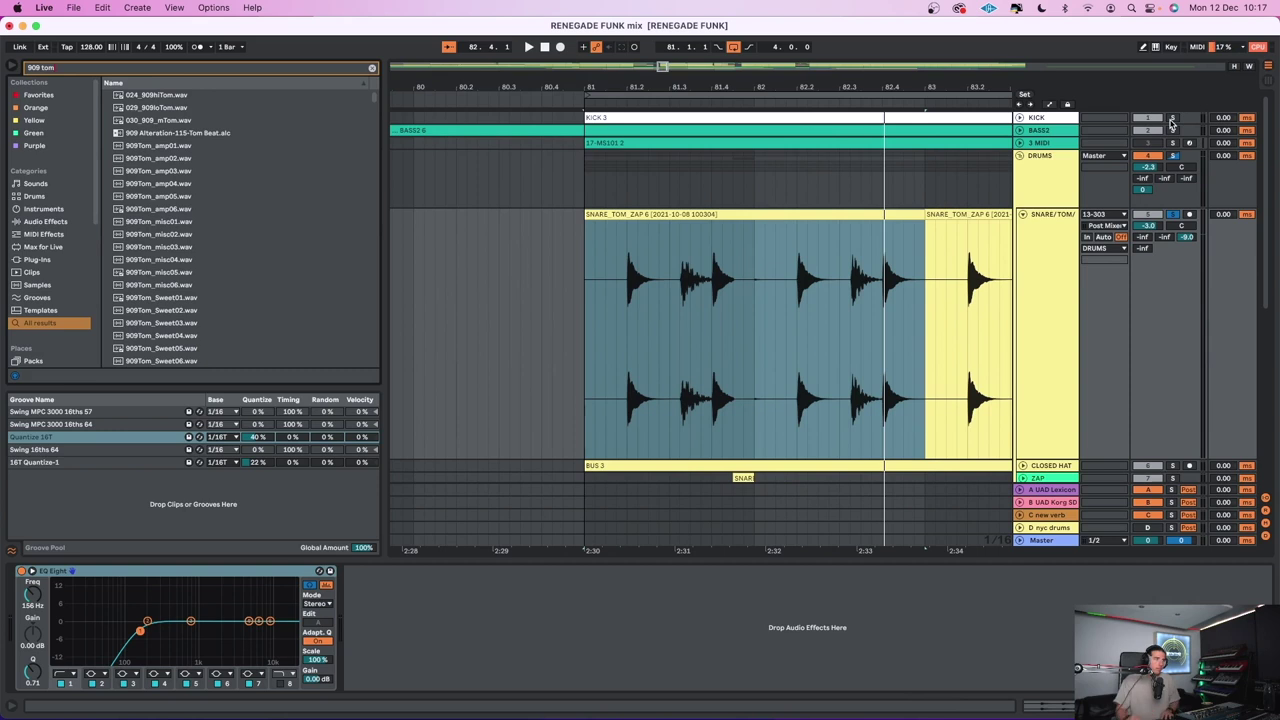
{"action": "left_click", "coordinate": [901, 202]}
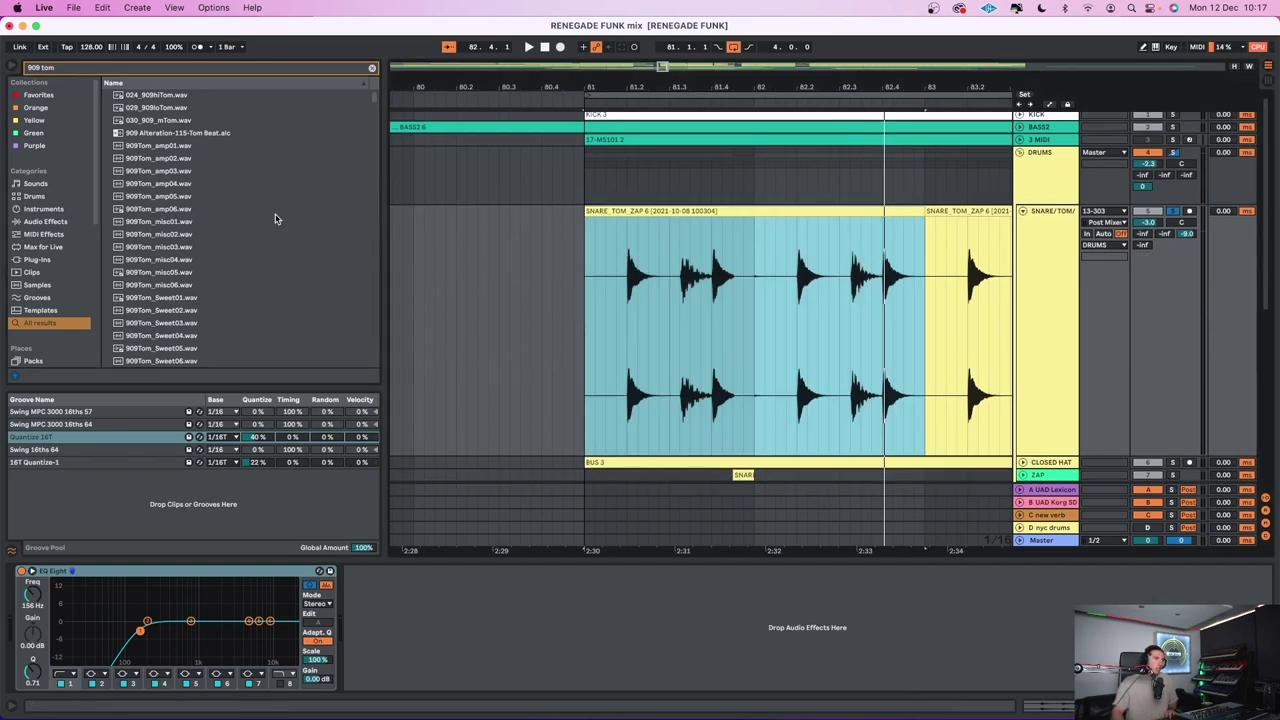
{"action": "left_click", "coordinate": [152, 96]}
{"action": "left_click", "coordinate": [197, 247]}
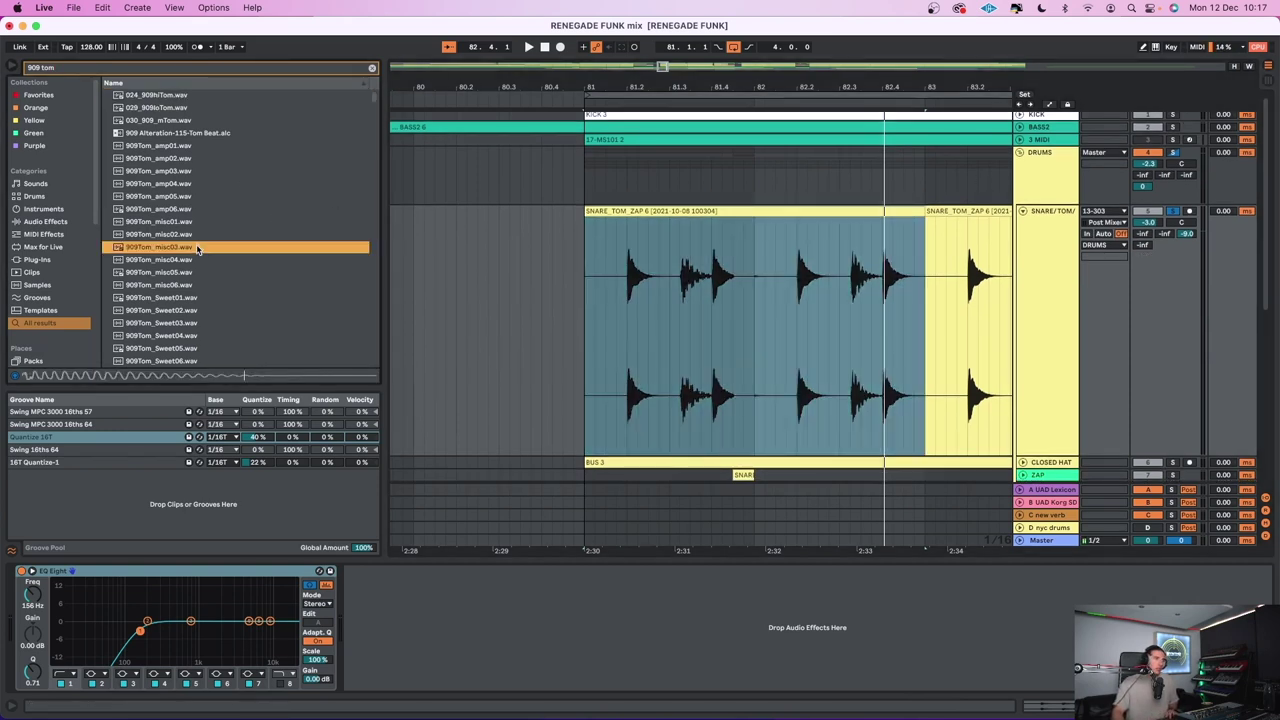
{"action": "scroll", "coordinate": [205, 266], "scroll_direction": "down", "scroll_amount": 5}
{"action": "left_click", "coordinate": [165, 230]}
{"action": "left_click", "coordinate": [163, 218]}
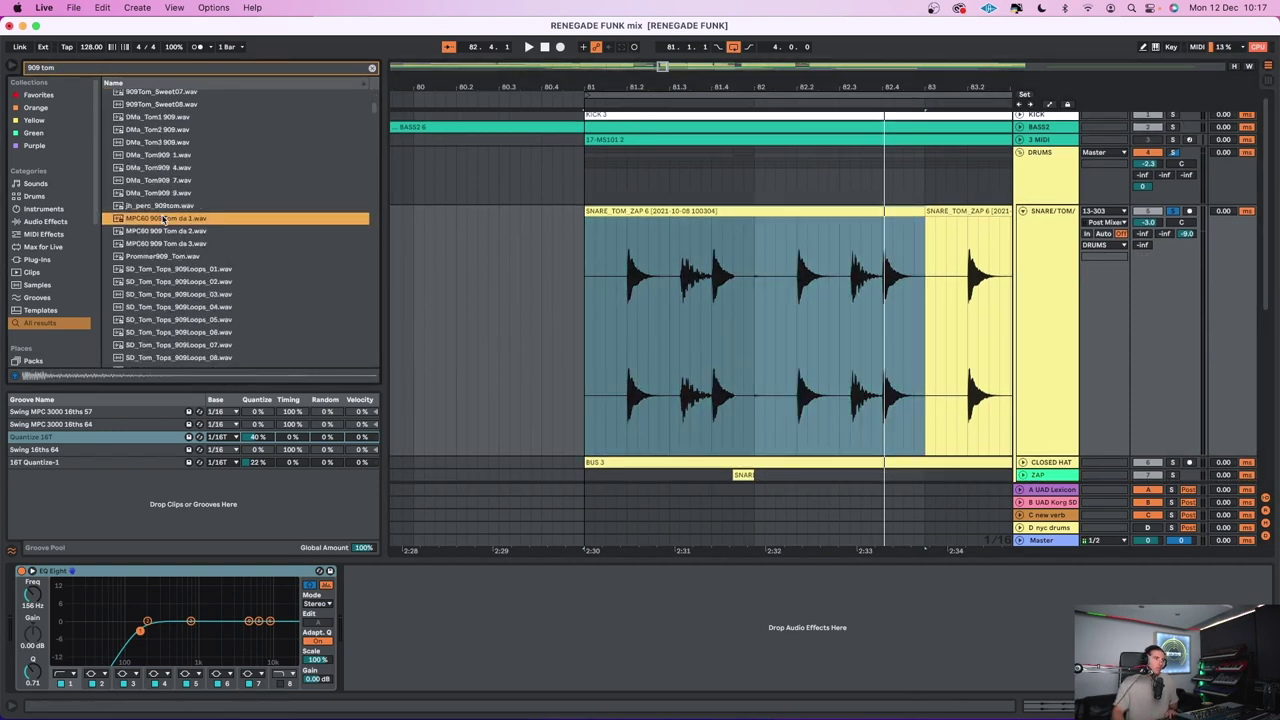
{"action": "left_click", "coordinate": [170, 243]}
{"action": "left_click", "coordinate": [165, 205]}
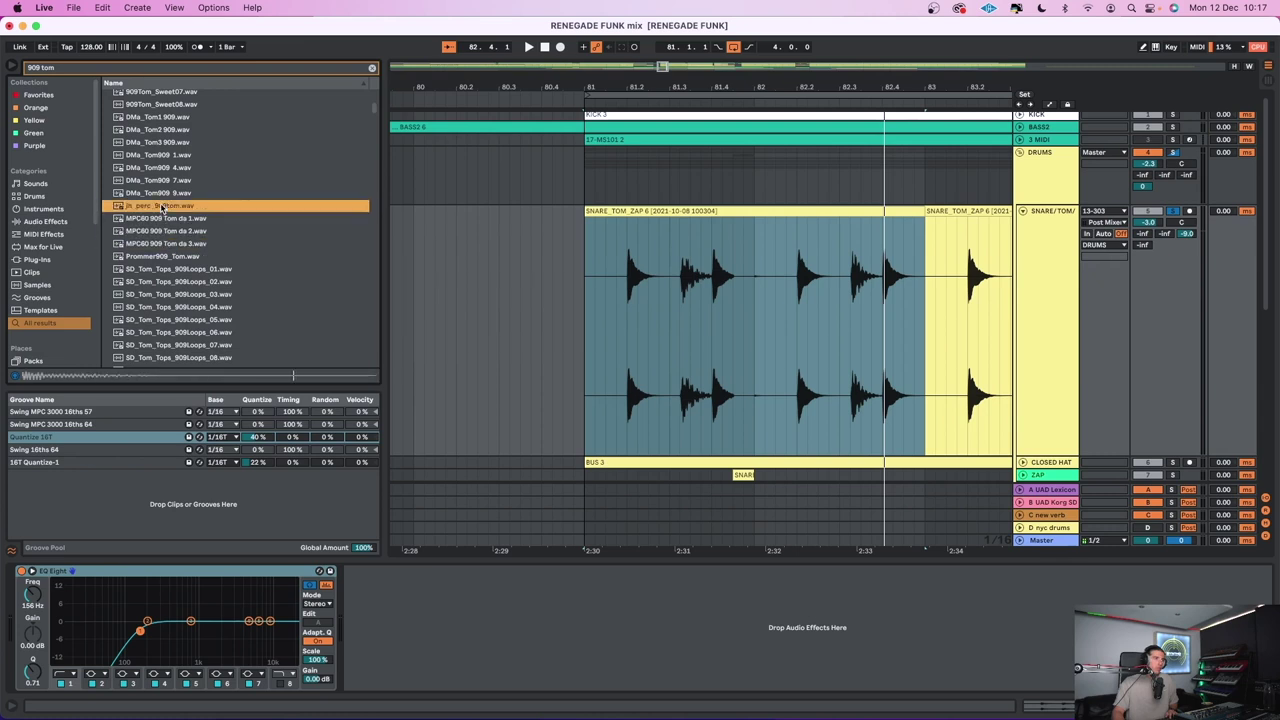
{"action": "left_click", "coordinate": [163, 193]}
{"action": "left_click", "coordinate": [168, 158]}
{"action": "key", "text": "space"}
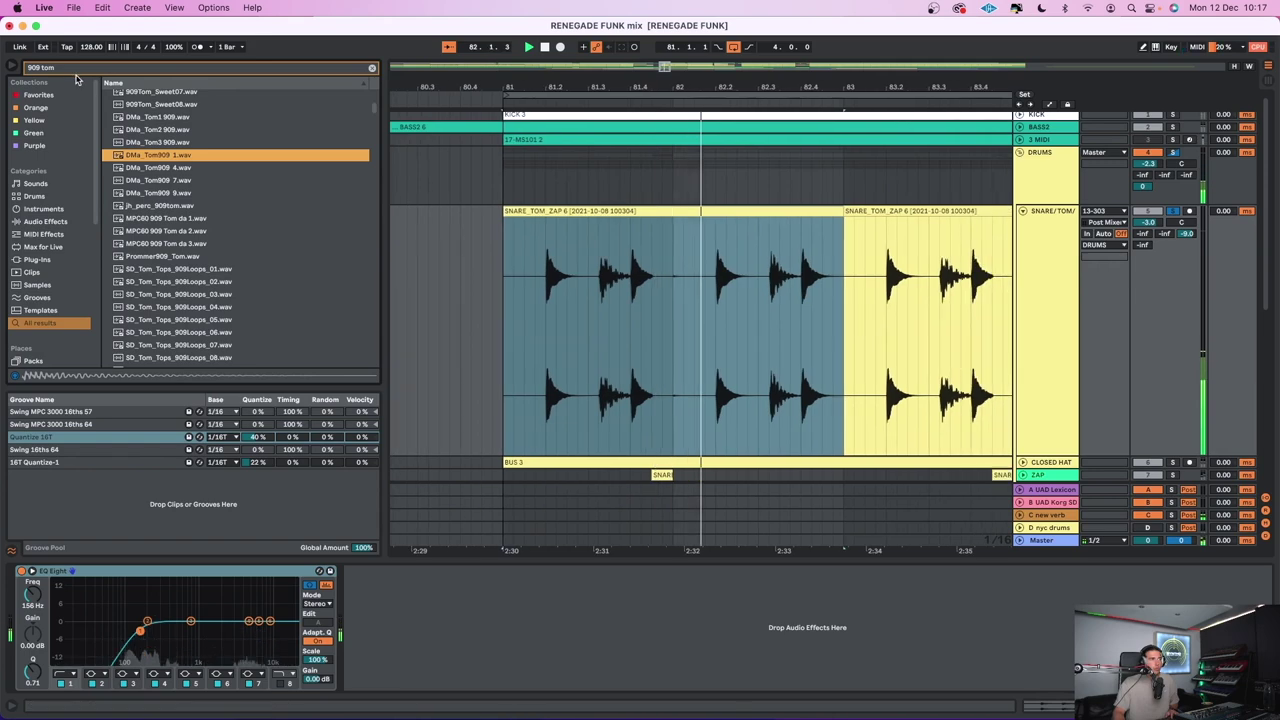
{"action": "left_click", "coordinate": [12, 66]}
Try the SNARE/TOM send to the new verb return at 0 dB and inspect that return's Hybrid Reverb
{"action": "left_click", "coordinate": [1158, 248]}
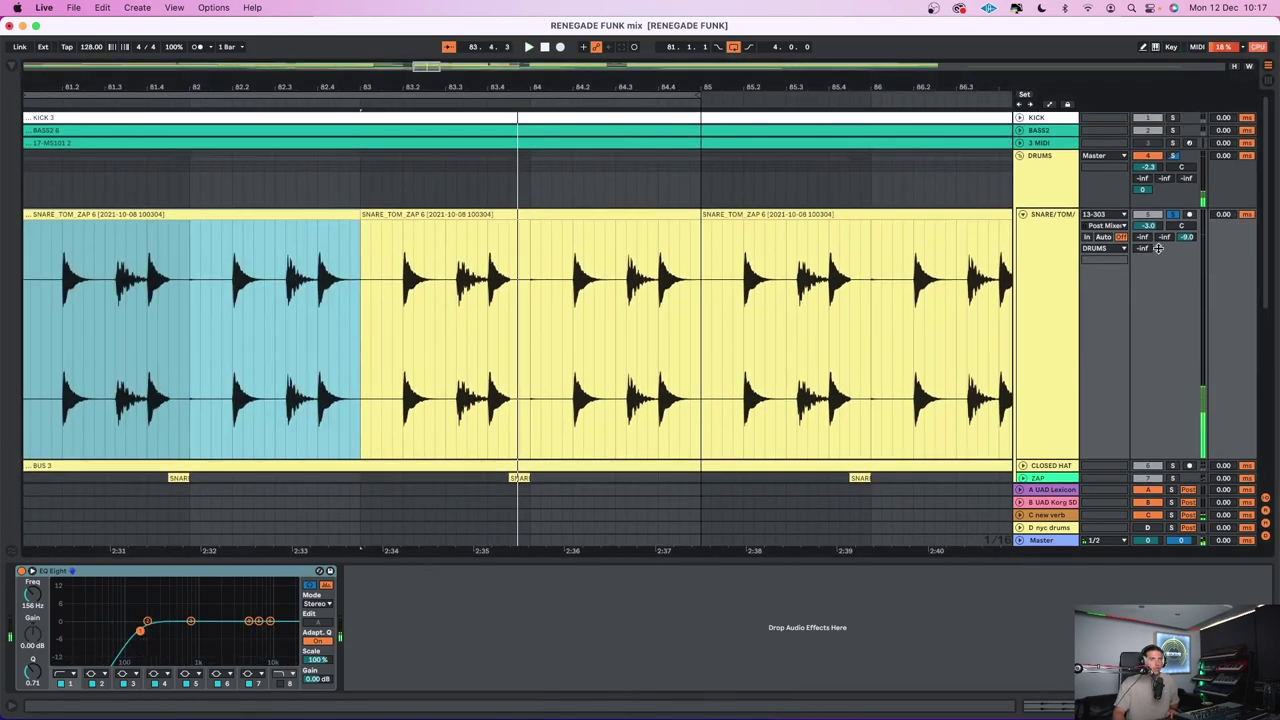
{"action": "left_click", "coordinate": [1187, 242]}
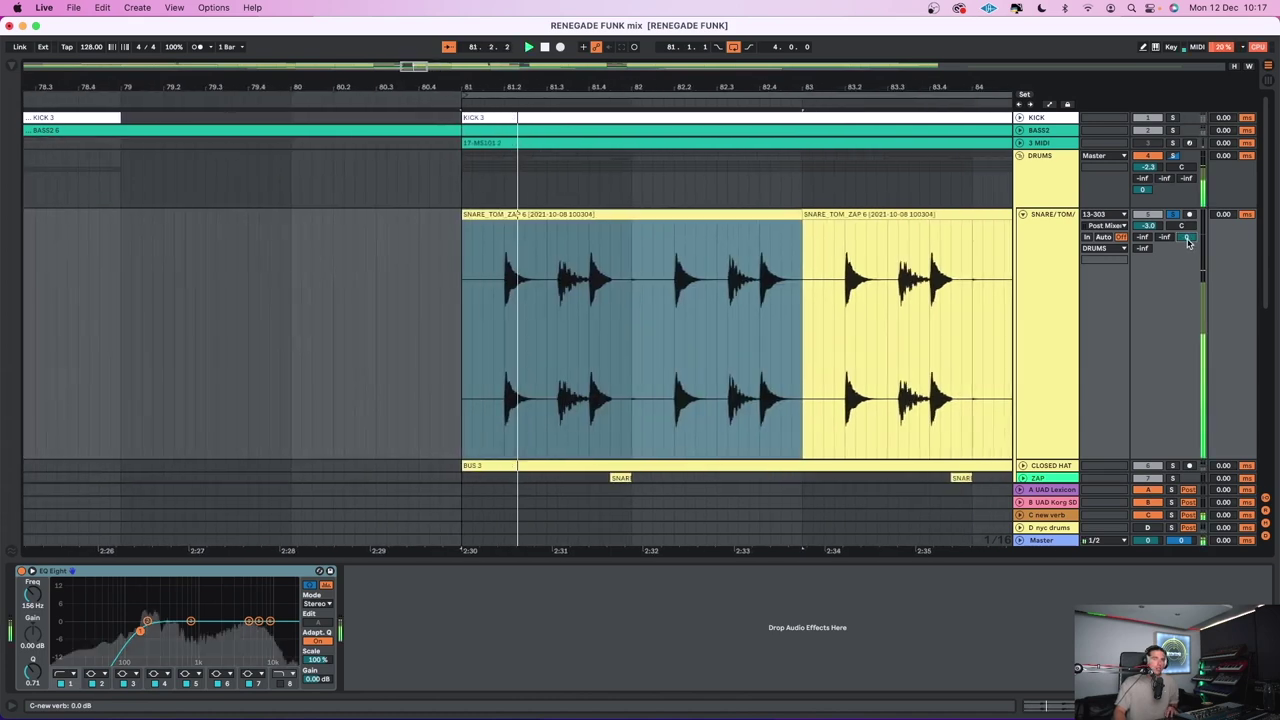
{"action": "left_click", "coordinate": [1046, 517]}
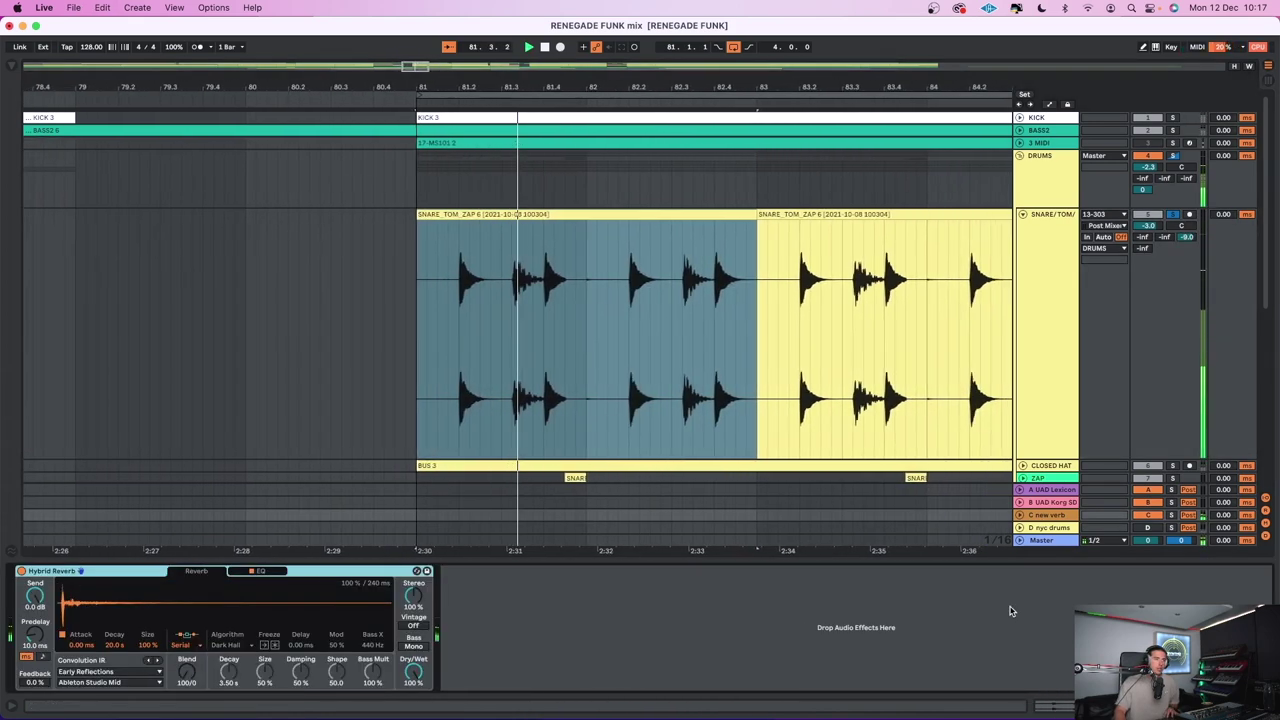
{"action": "key", "text": "super+alt+l"}
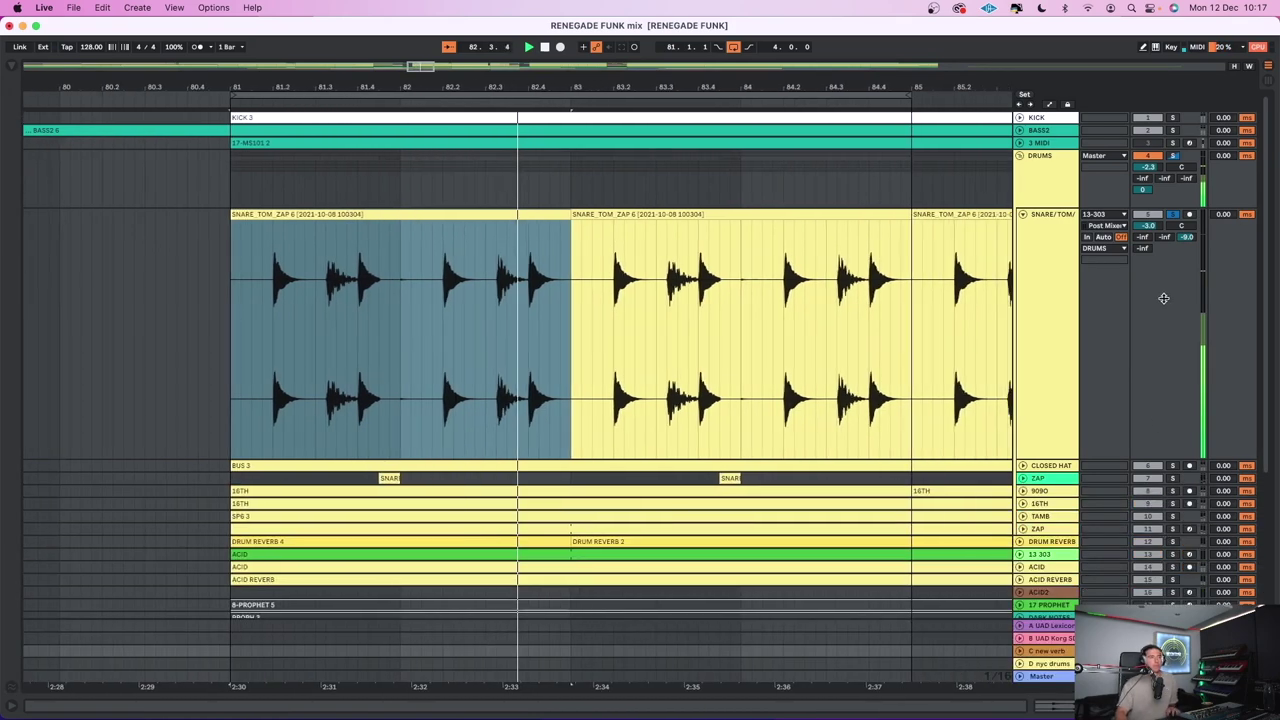
{"action": "double_click", "coordinate": [1046, 249]}
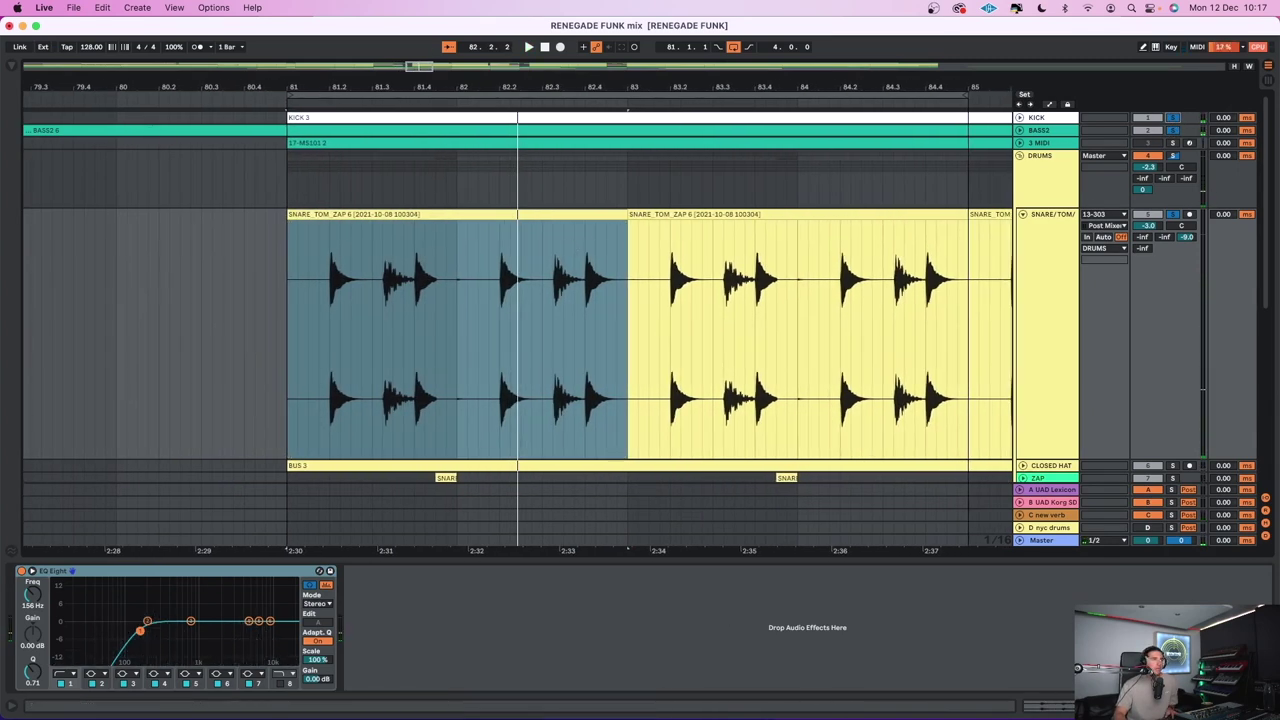
Unfold KICK and compare the start of its waveform with the snare hit at beat 81.2
{"action": "key", "text": "plus"}
{"action": "key", "text": "plus"}
{"action": "key", "text": "plus"}
{"action": "key", "text": "plus"}
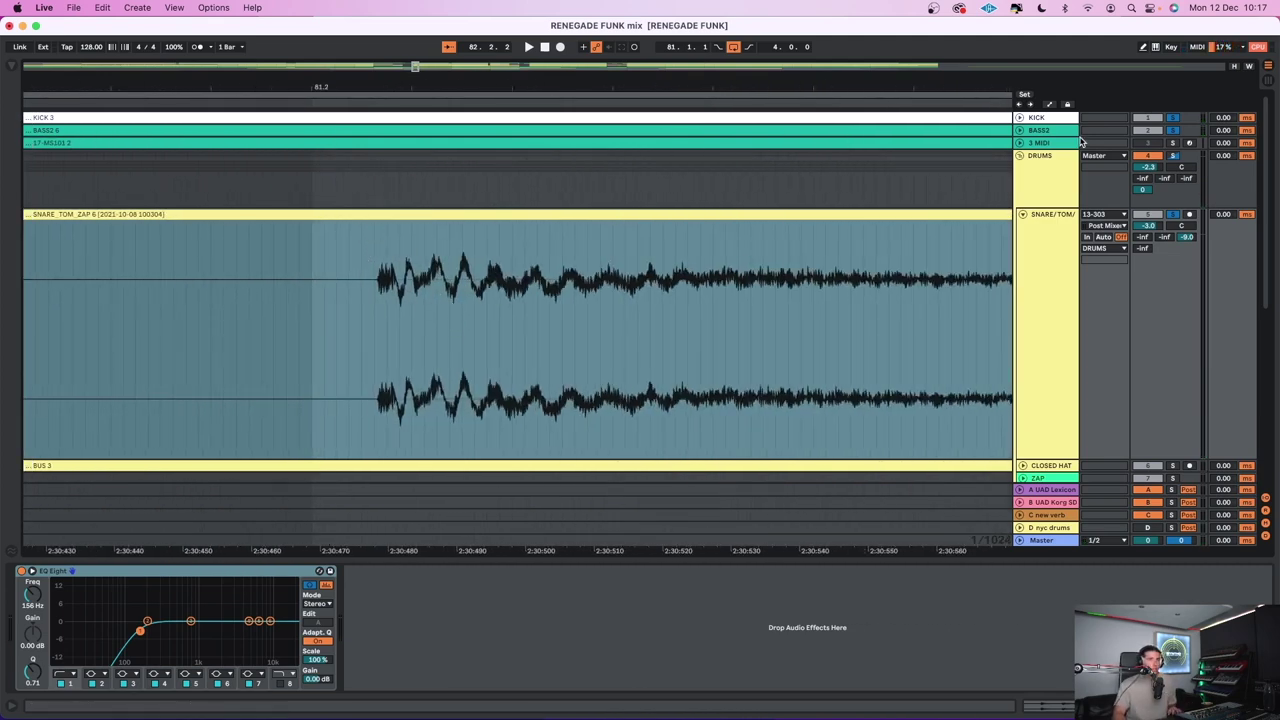
{"action": "left_click", "coordinate": [1020, 118]}
{"action": "scroll", "coordinate": [503, 234], "scroll_direction": "down", "scroll_amount": 3}
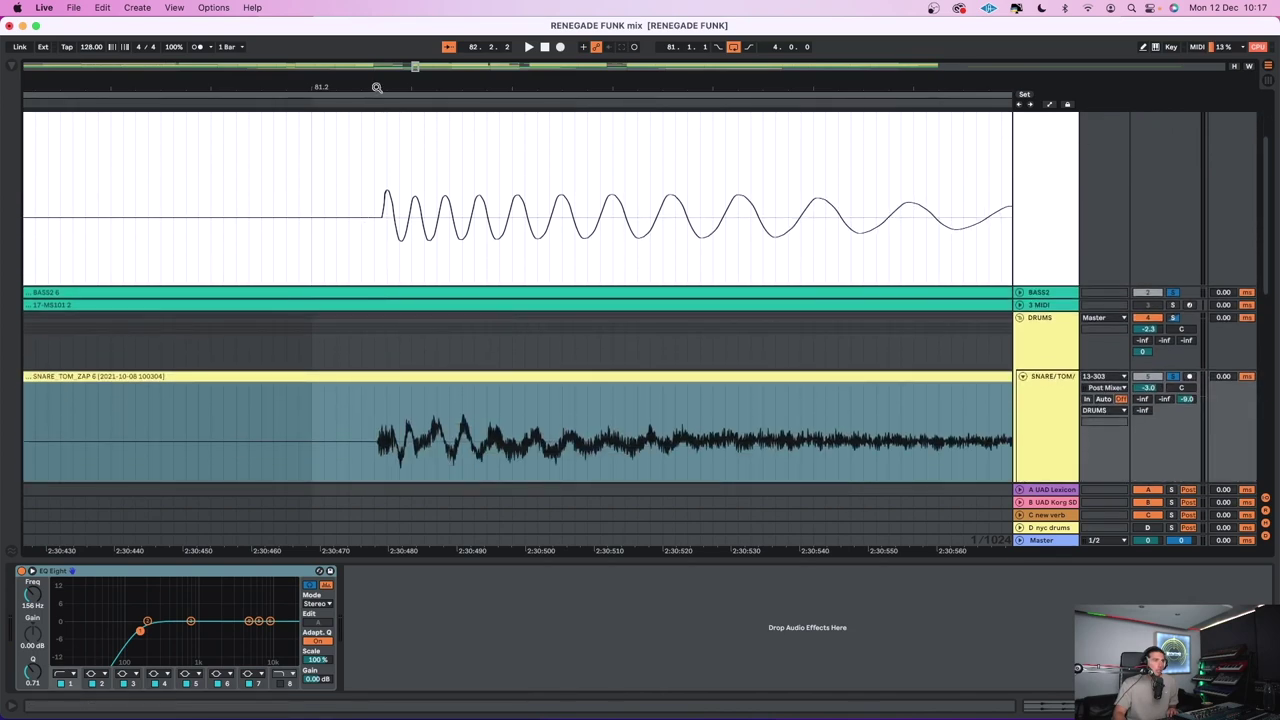
{"action": "left_click_drag", "start_coordinate": [377, 87], "coordinate": [382, 162]}
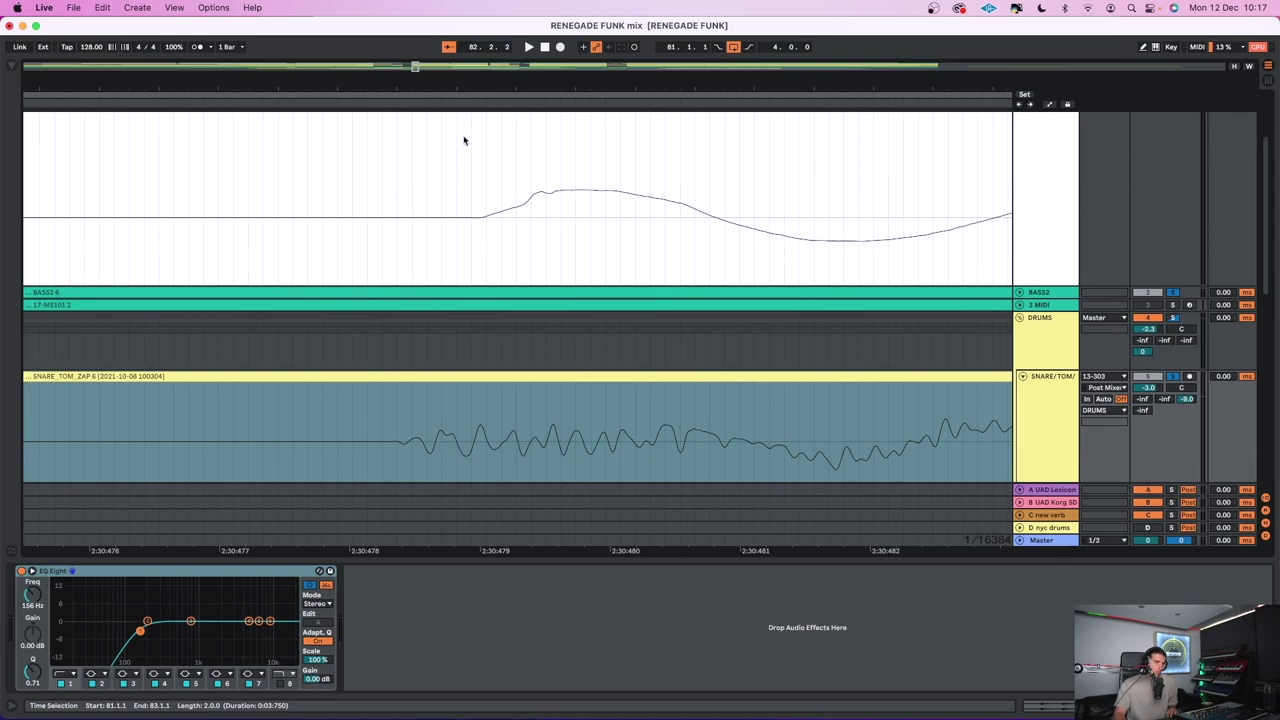
{"action": "left_click_drag", "start_coordinate": [470, 83], "coordinate": [470, 44]}
{"action": "left_click", "coordinate": [437, 221]}
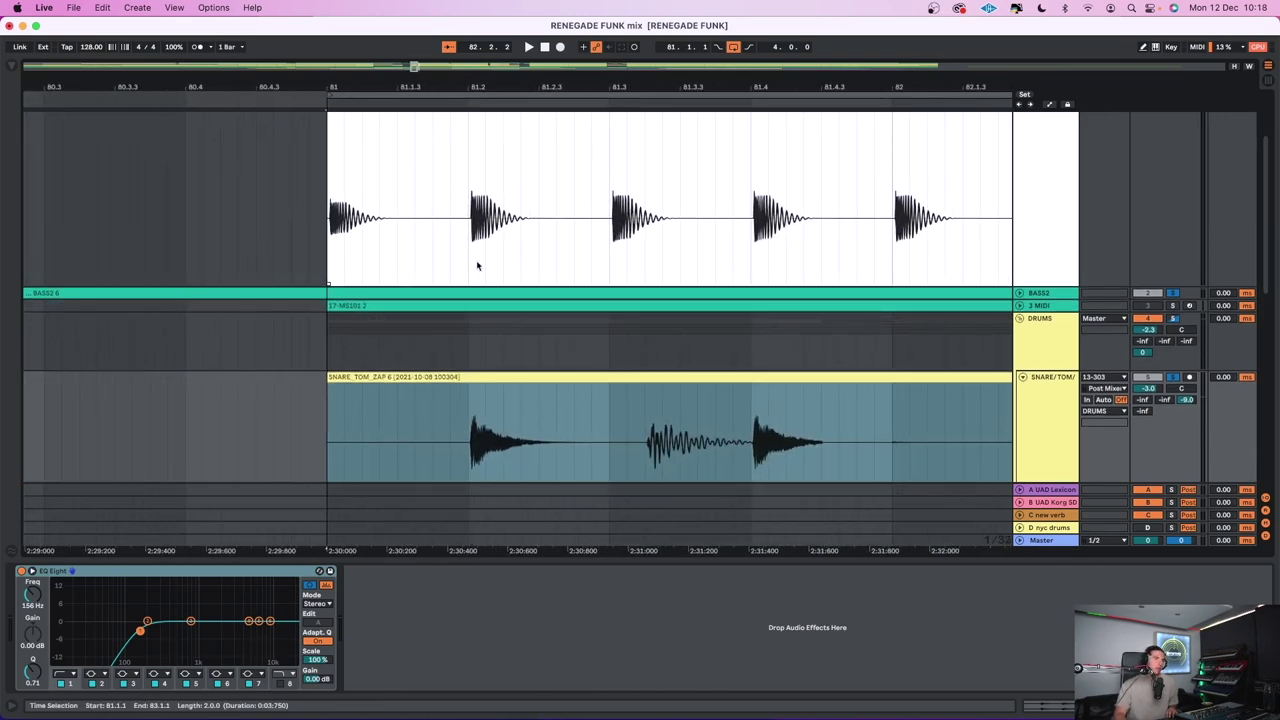
Play the kick and snare/tom tracks together from bar 81 and fold the KICK track
{"action": "key", "text": "minus"}
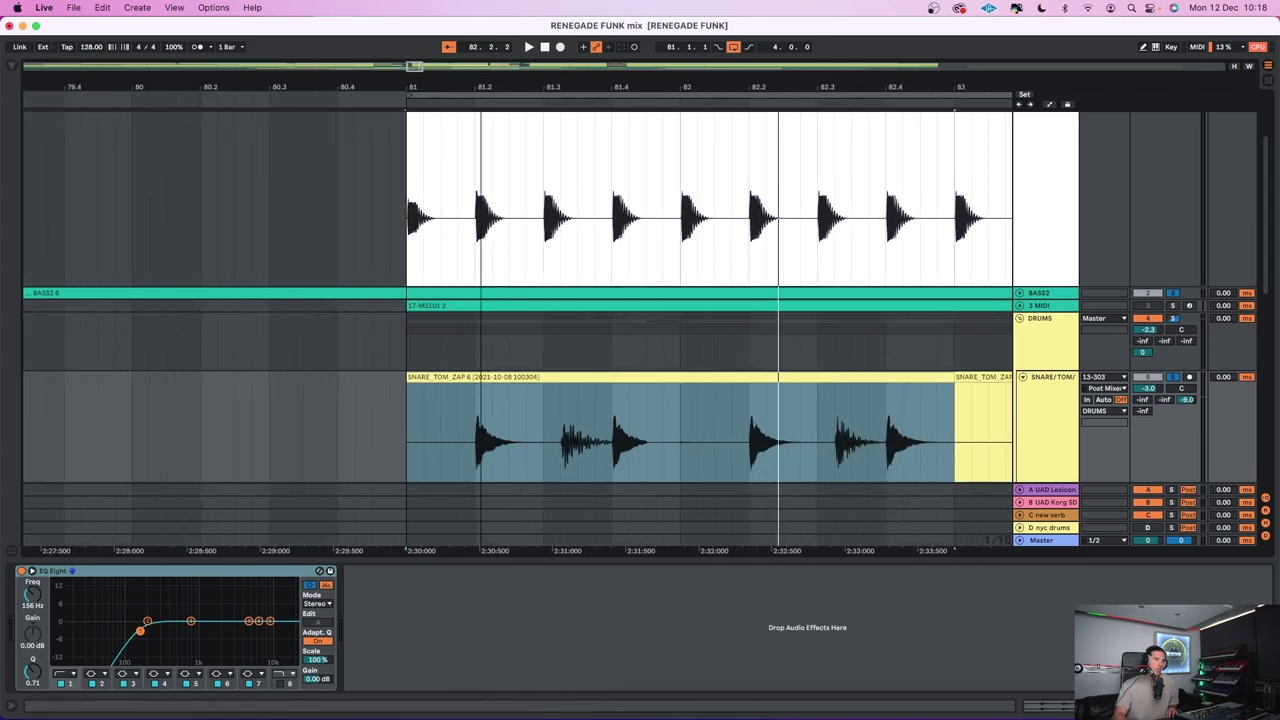
{"action": "key", "text": "space"}
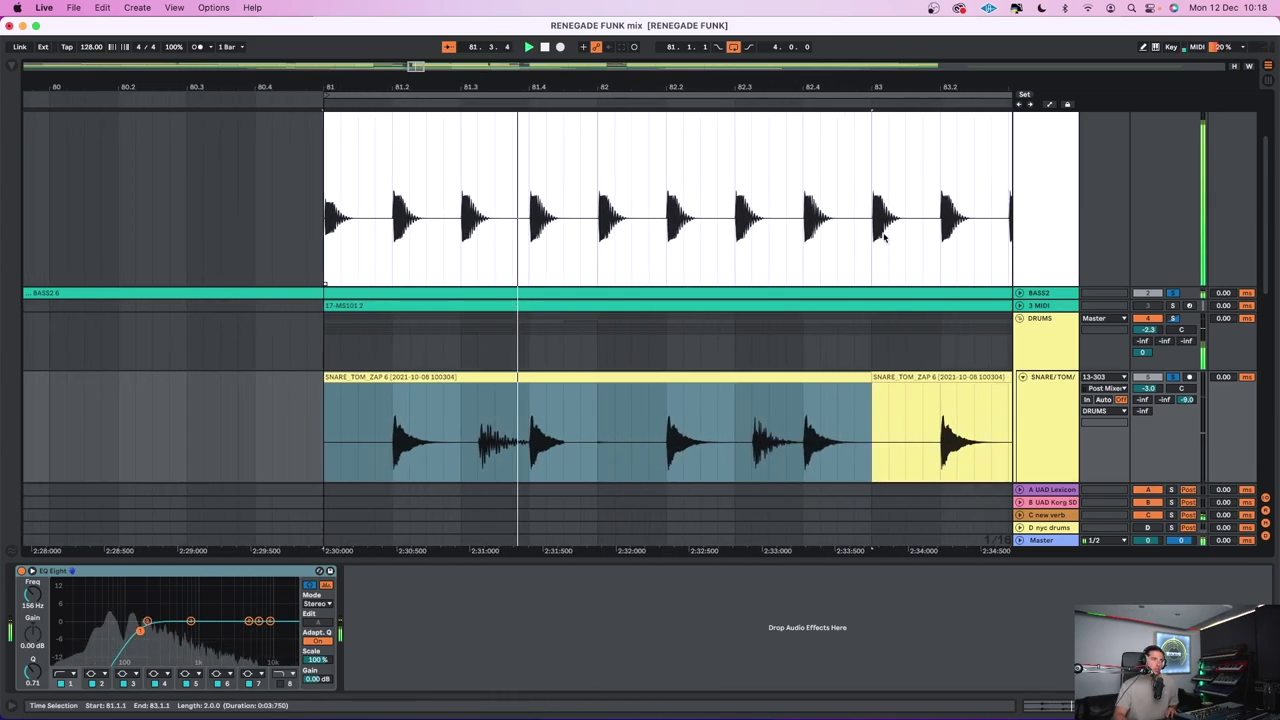
{"action": "scroll", "coordinate": [1057, 219], "scroll_direction": "up", "scroll_amount": 3}
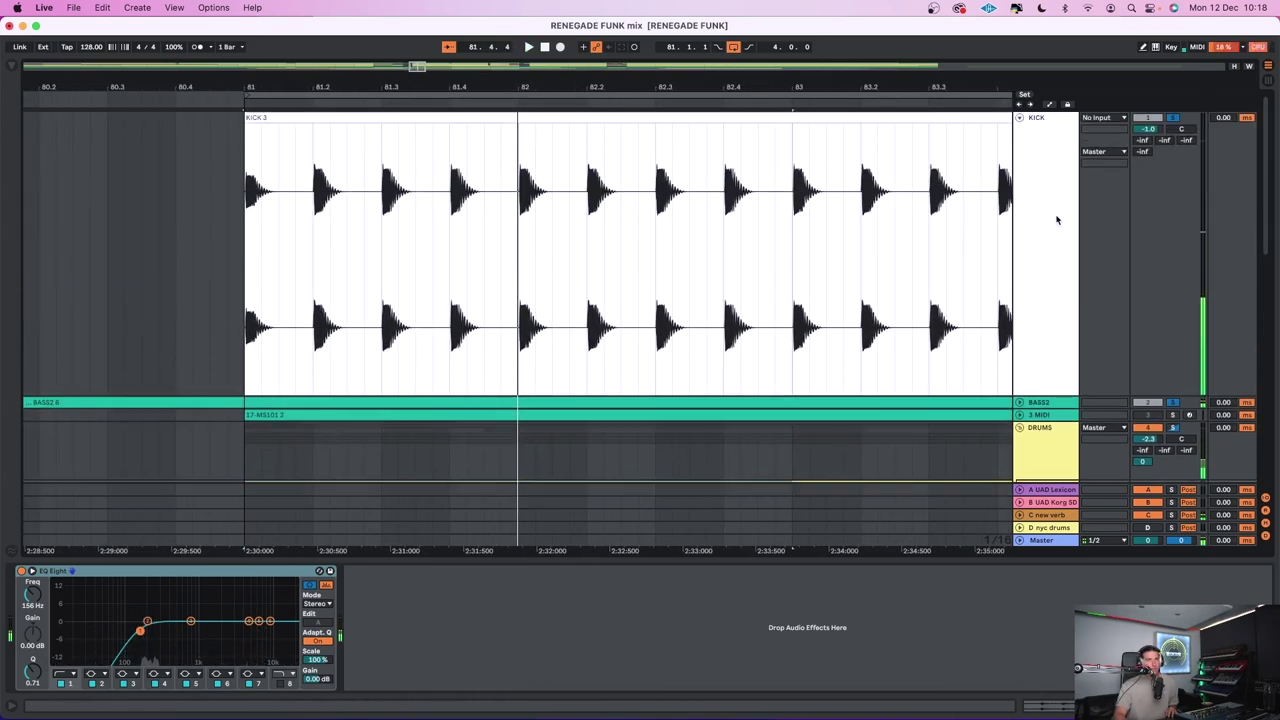
{"action": "left_click", "coordinate": [1020, 118]}
{"action": "left_click", "coordinate": [1052, 268]}
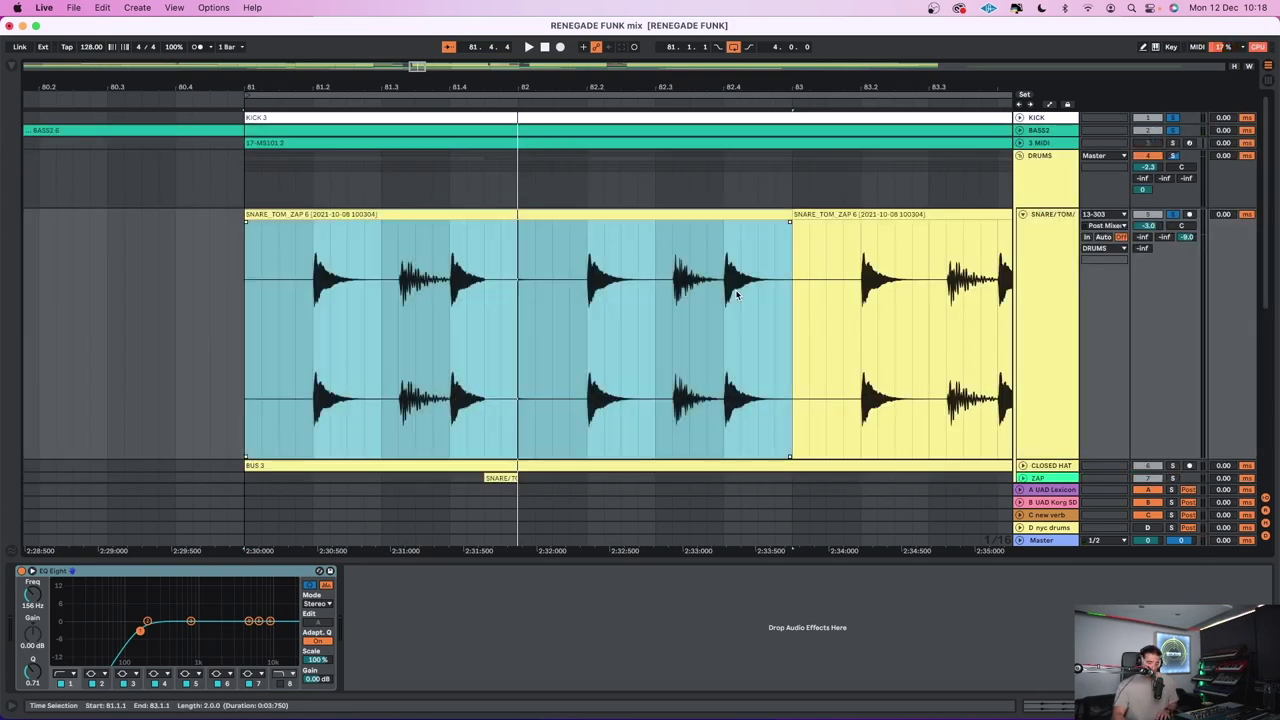
Examine the timing of the snare and tom hits after bar 81 and listen to them
{"action": "key", "text": "minus"}
{"action": "key", "text": "minus"}
{"action": "key", "text": "minus"}
{"action": "key", "text": "minus"}
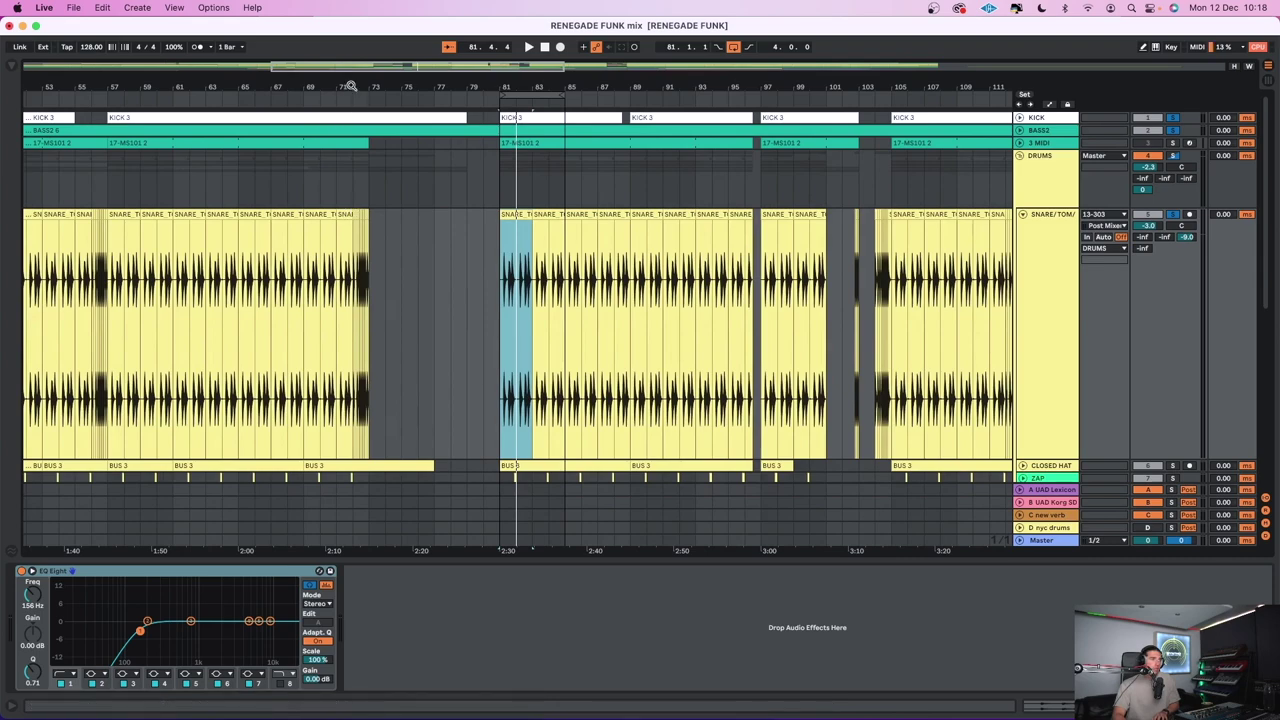
{"action": "left_click_drag", "start_coordinate": [350, 86], "coordinate": [447, 232]}
{"action": "left_click", "coordinate": [447, 235]}
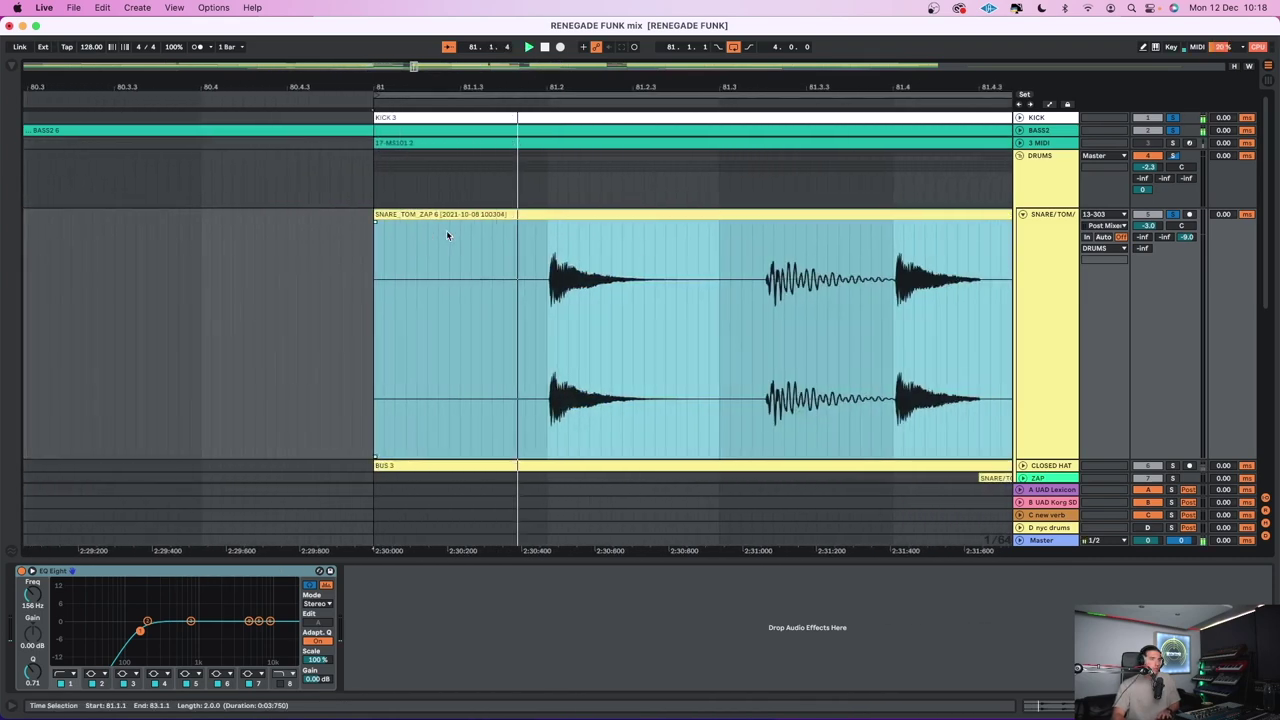
{"action": "key", "text": "minus"}
{"action": "key", "text": "minus"}
{"action": "key", "text": "minus"}
{"action": "key", "text": "minus"}
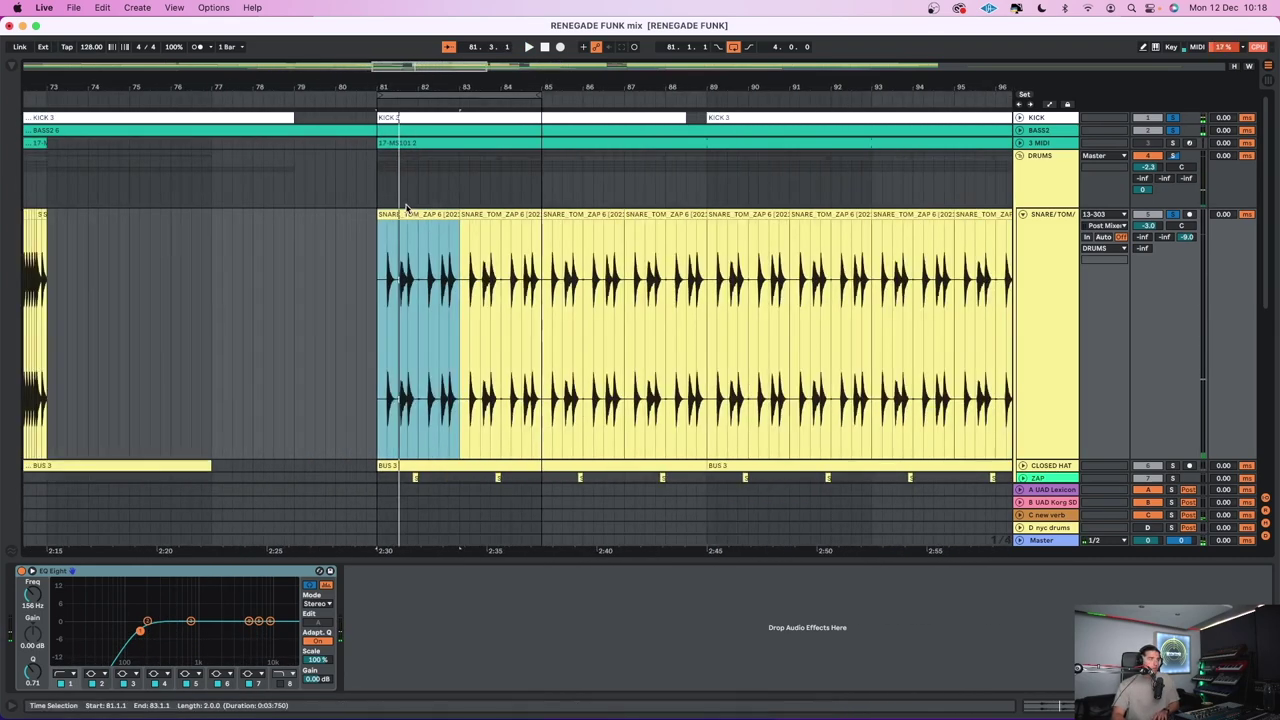
Play the snare roll leading up to bar 73, starting from 72.2.1
{"action": "key", "text": "minus"}
{"action": "left_click_drag", "start_coordinate": [259, 86], "coordinate": [260, 220]}
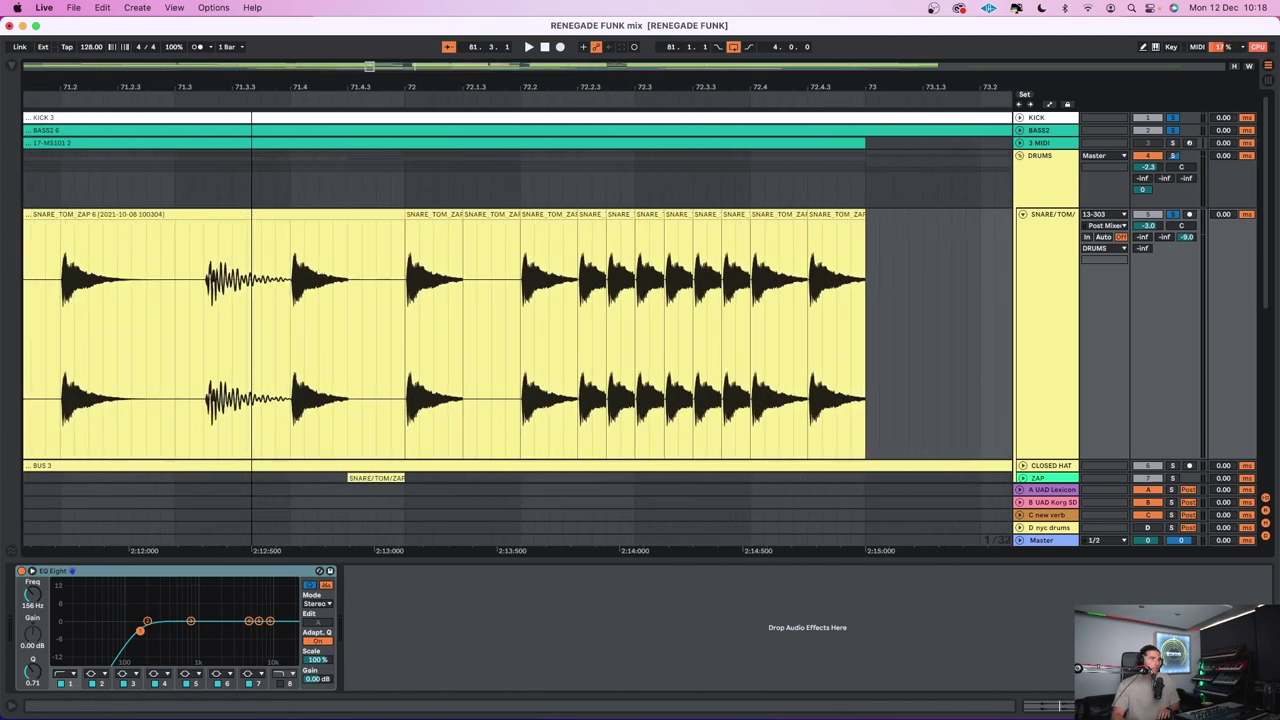
{"action": "left_click", "coordinate": [517, 312]}
{"action": "key", "text": "space"}
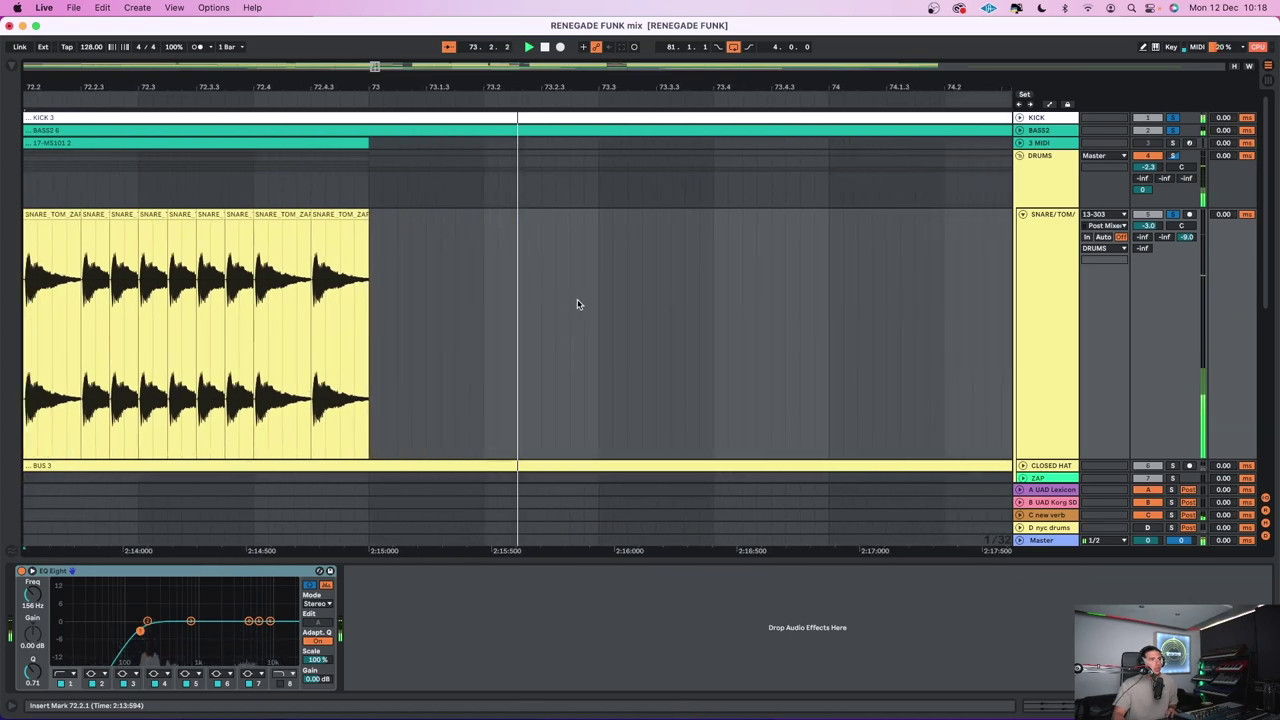
Select the loop range from bar 81 to bar 85 in the arrangement
{"action": "left_click_drag", "start_coordinate": [651, 86], "coordinate": [651, 50]}
{"action": "scroll", "coordinate": [318, 122], "scroll_direction": "up", "scroll_amount": 2}
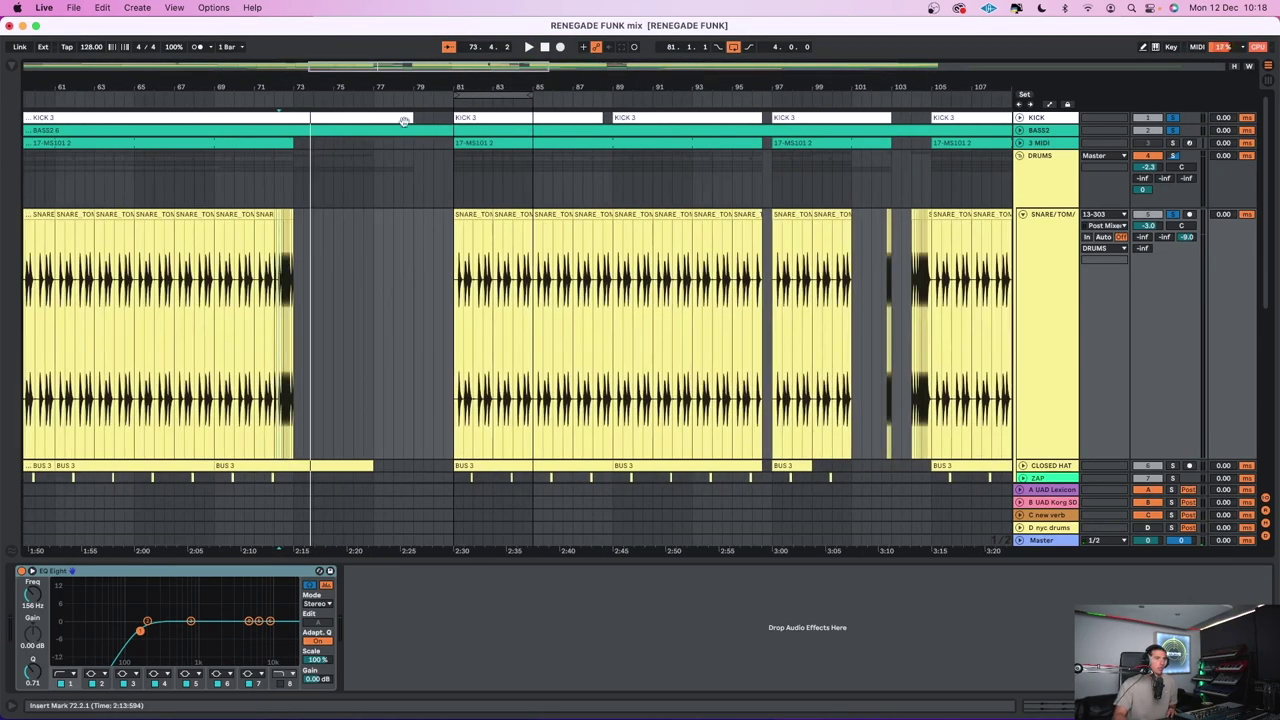
{"action": "left_click", "coordinate": [484, 94]}
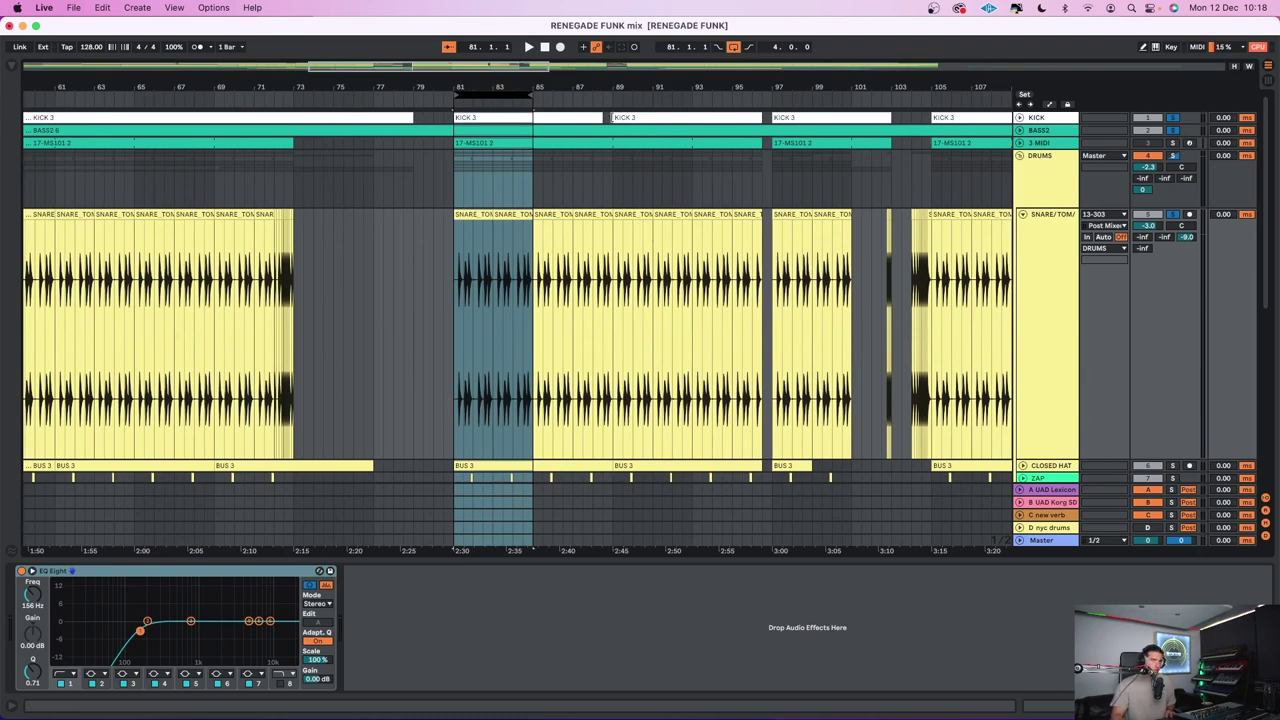
Play the loop from bar 81 and examine the end of the snare roll leading up to bar 73
{"action": "key", "text": "space"}
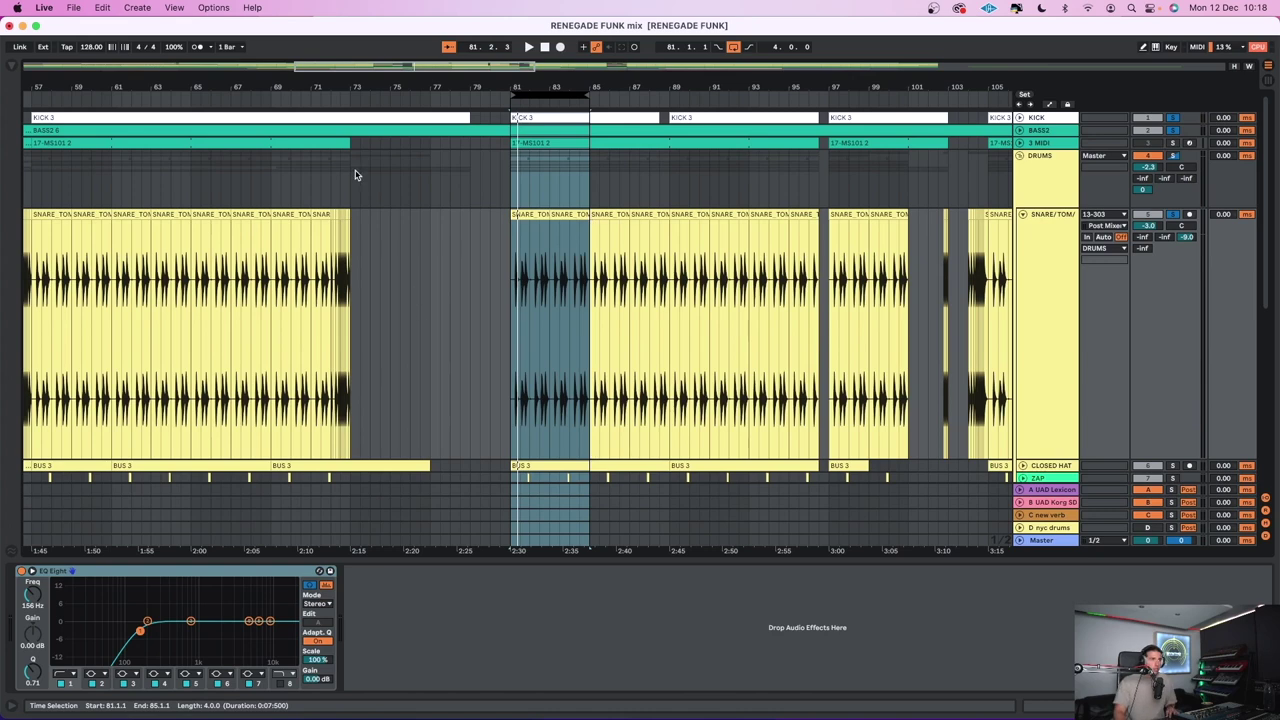
{"action": "left_click_drag", "start_coordinate": [328, 87], "coordinate": [450, 298]}
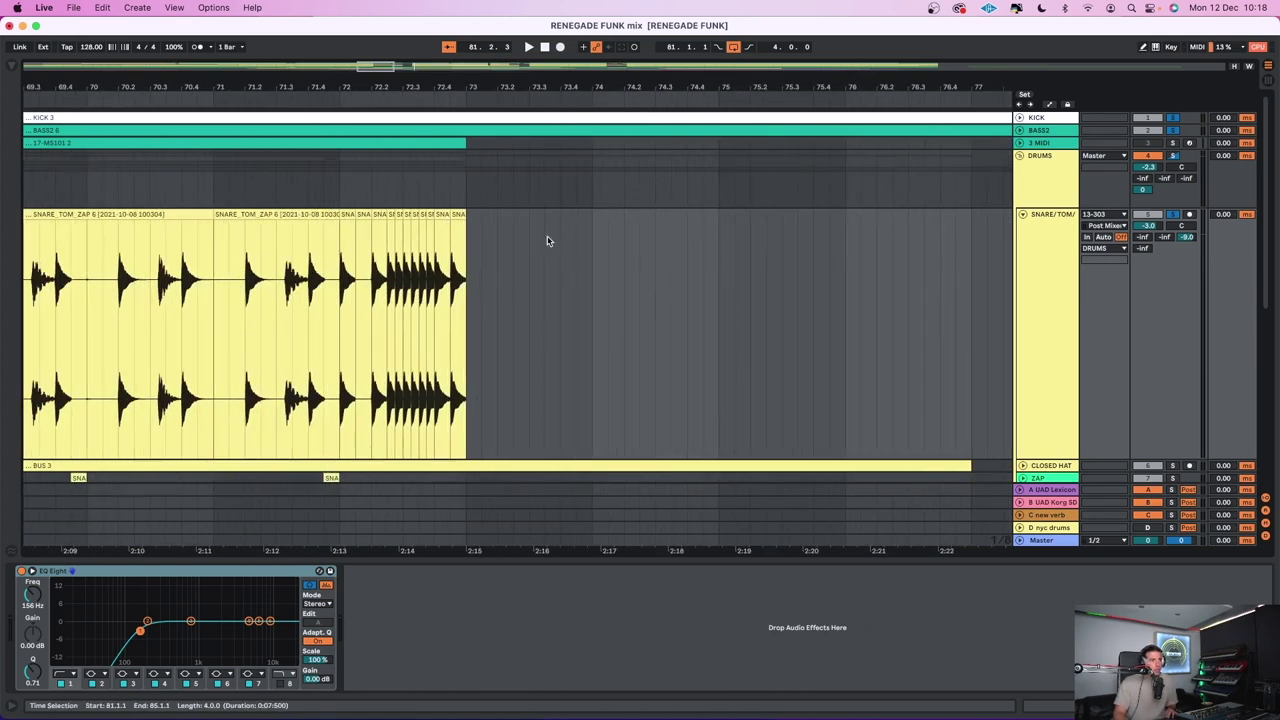
{"action": "key", "text": "minus"}
{"action": "key", "text": "minus"}
{"action": "key", "text": "minus"}
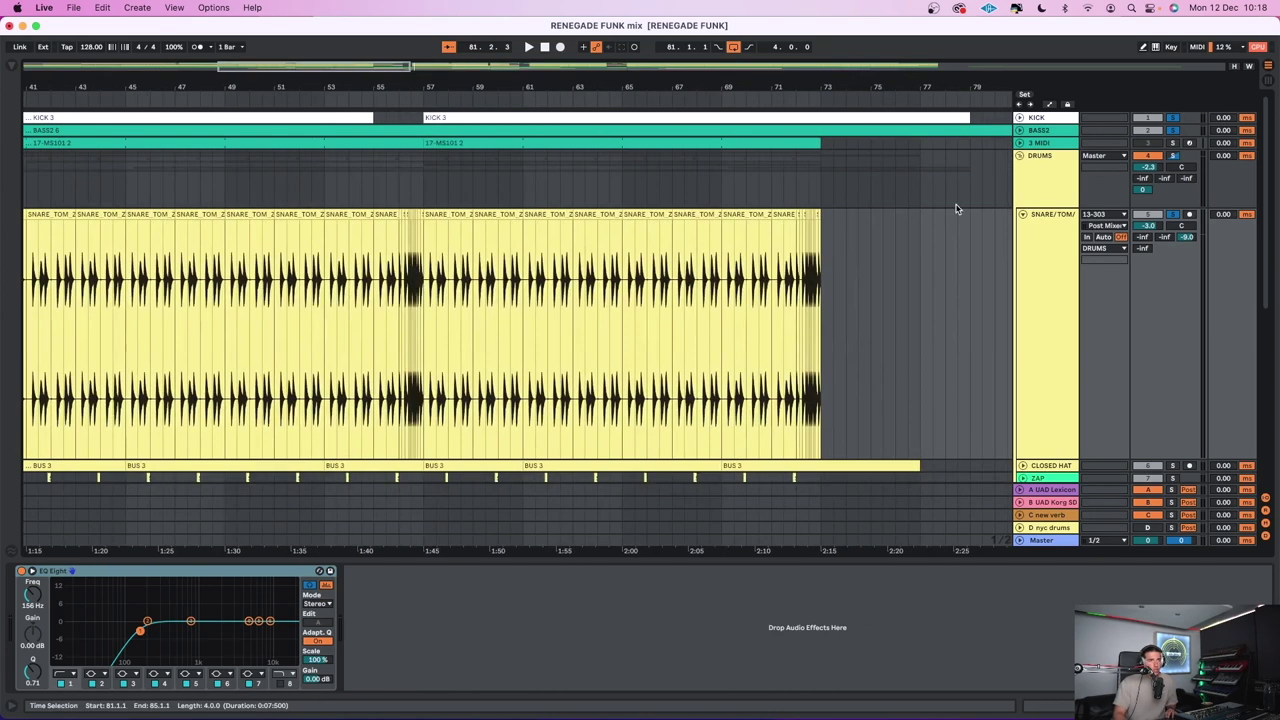
Fold the SNARE/TOM track, and unfold and solo the CLOSED HAT track to hear it in the loop
{"action": "left_click", "coordinate": [1022, 214]}
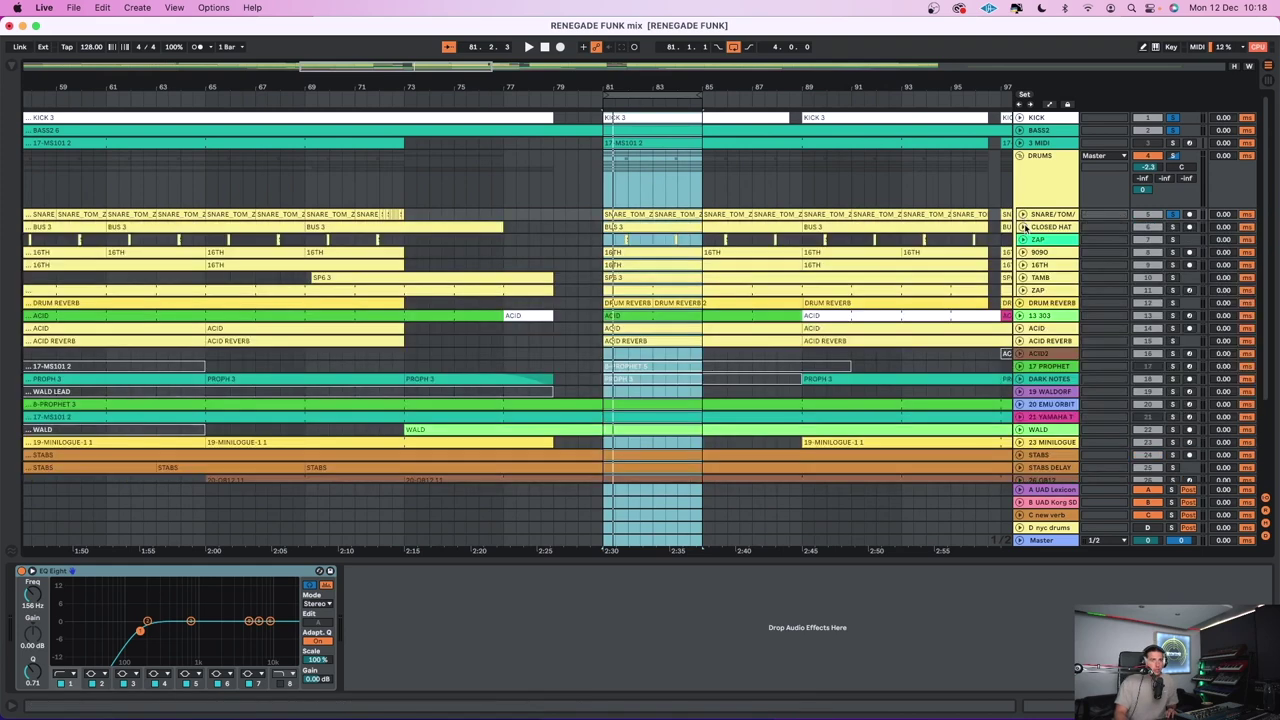
{"action": "left_click", "coordinate": [1023, 228]}
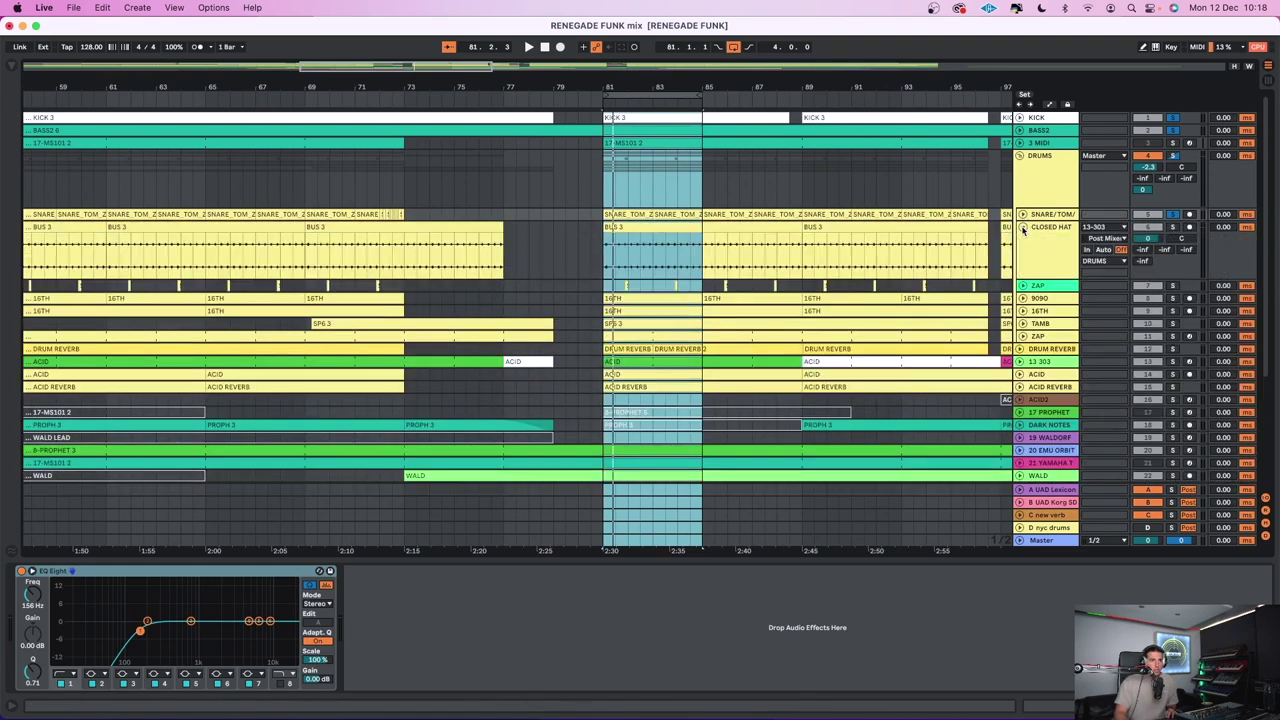
{"action": "left_click", "coordinate": [1174, 229]}
{"action": "left_click", "coordinate": [1053, 241]}
{"action": "scroll", "coordinate": [1000, 235], "scroll_direction": "right", "scroll_amount": 5}
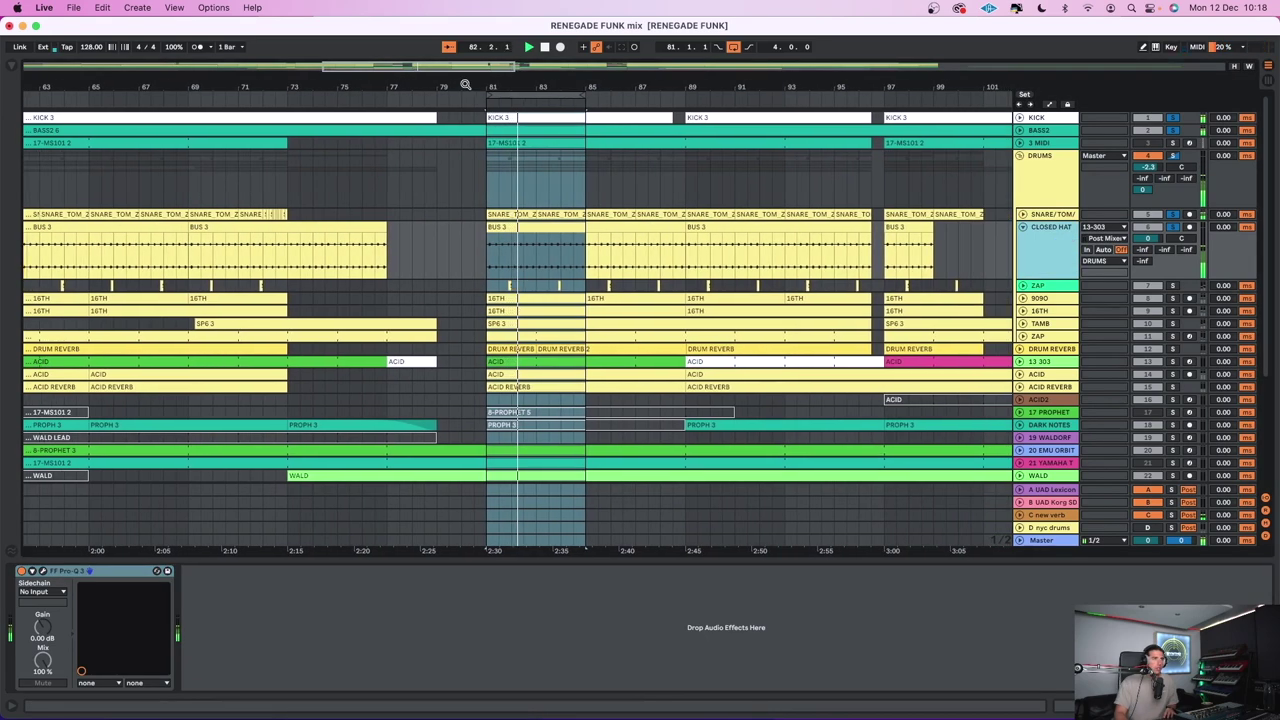
{"action": "key", "text": "minus"}
{"action": "scroll", "coordinate": [873, 212], "scroll_direction": "left", "scroll_amount": 3}
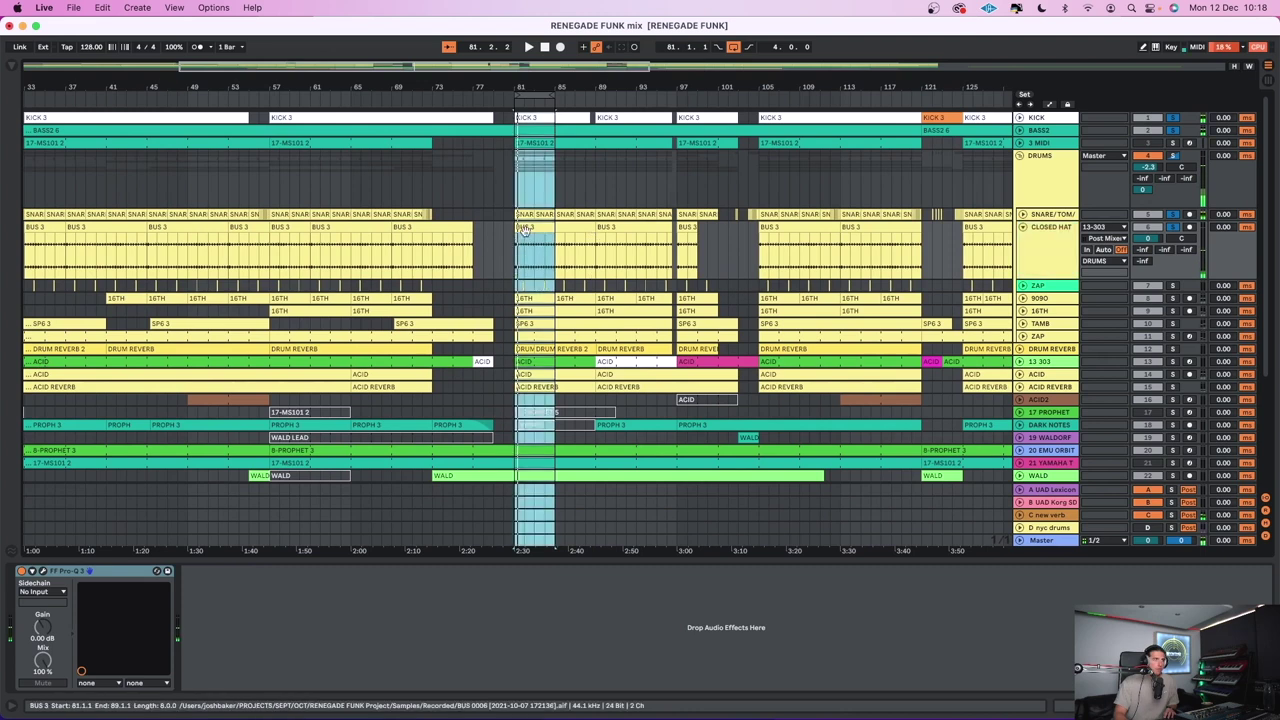
Open the CLOSED HAT clip at bar 81 and examine its first hit against the grid
{"action": "double_click", "coordinate": [521, 230]}
{"action": "mouse_move", "coordinate": [240, 233]}
{"action": "left_mouse_down"}
{"action": "mouse_move", "coordinate": [240, 280]}
{"action": "mouse_move", "coordinate": [240, 233]}
{"action": "left_mouse_up"}
{"action": "scroll", "coordinate": [557, 232], "scroll_direction": "up", "scroll_amount": 5}
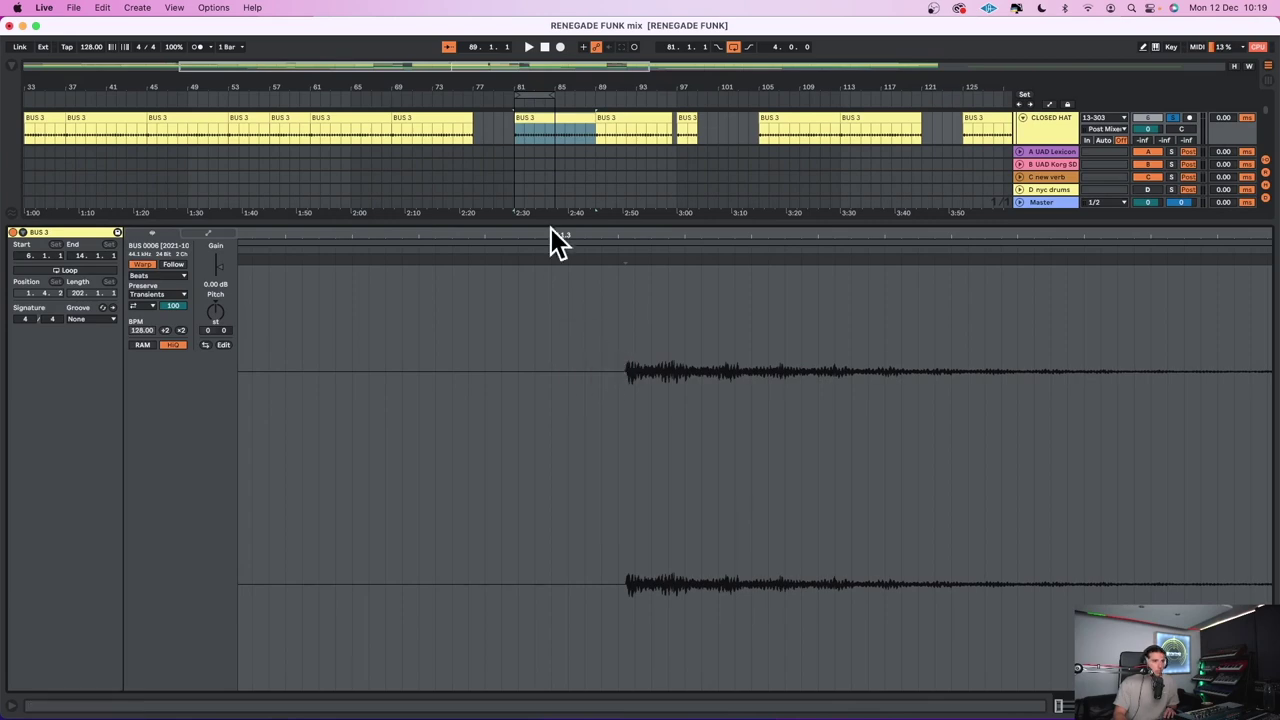
{"action": "key", "text": "super+alt+l"}
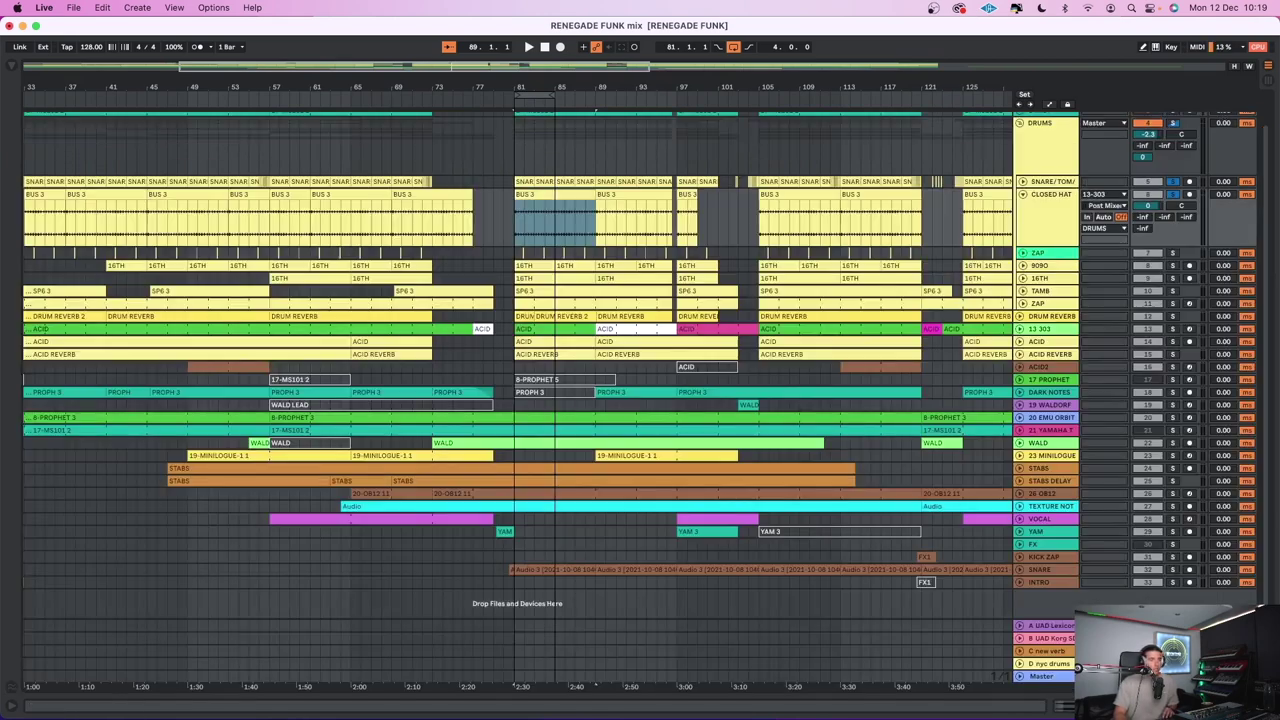
Play the loop from bar 81 and inspect the CLOSED HAT track's Pro-Q 3 curve
{"action": "key", "text": "space"}
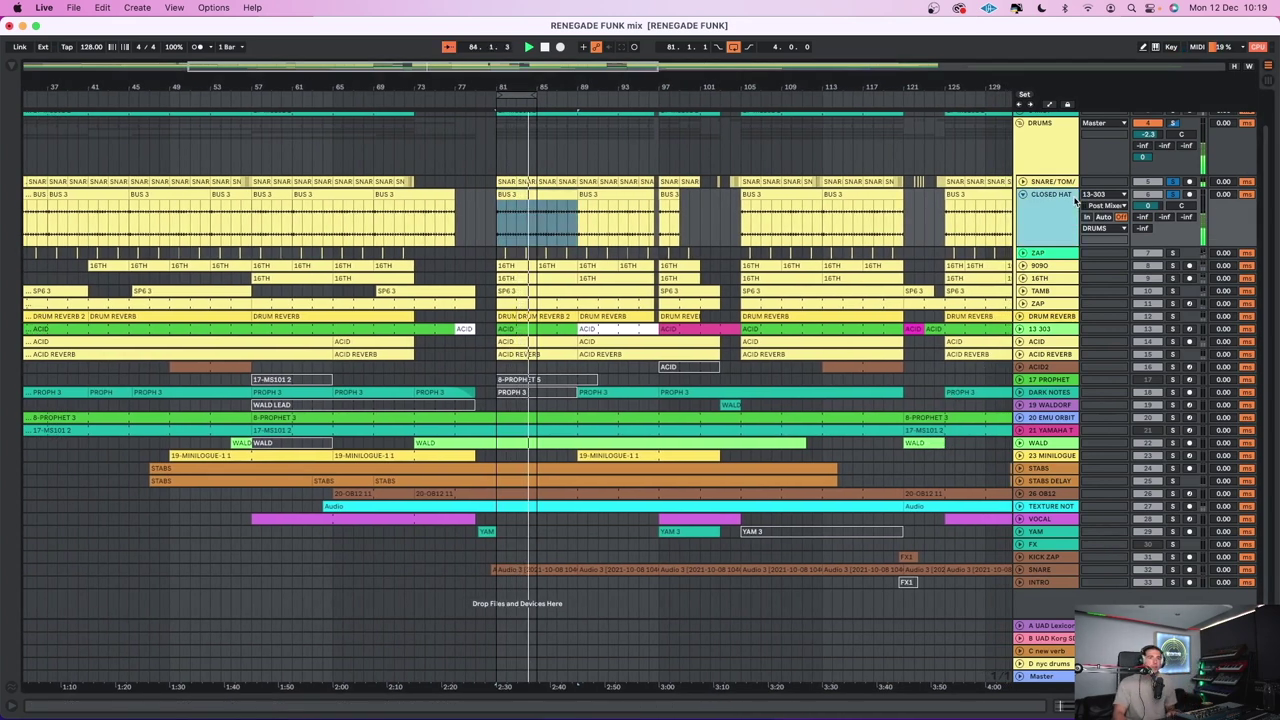
{"action": "key", "text": "super+alt+l"}
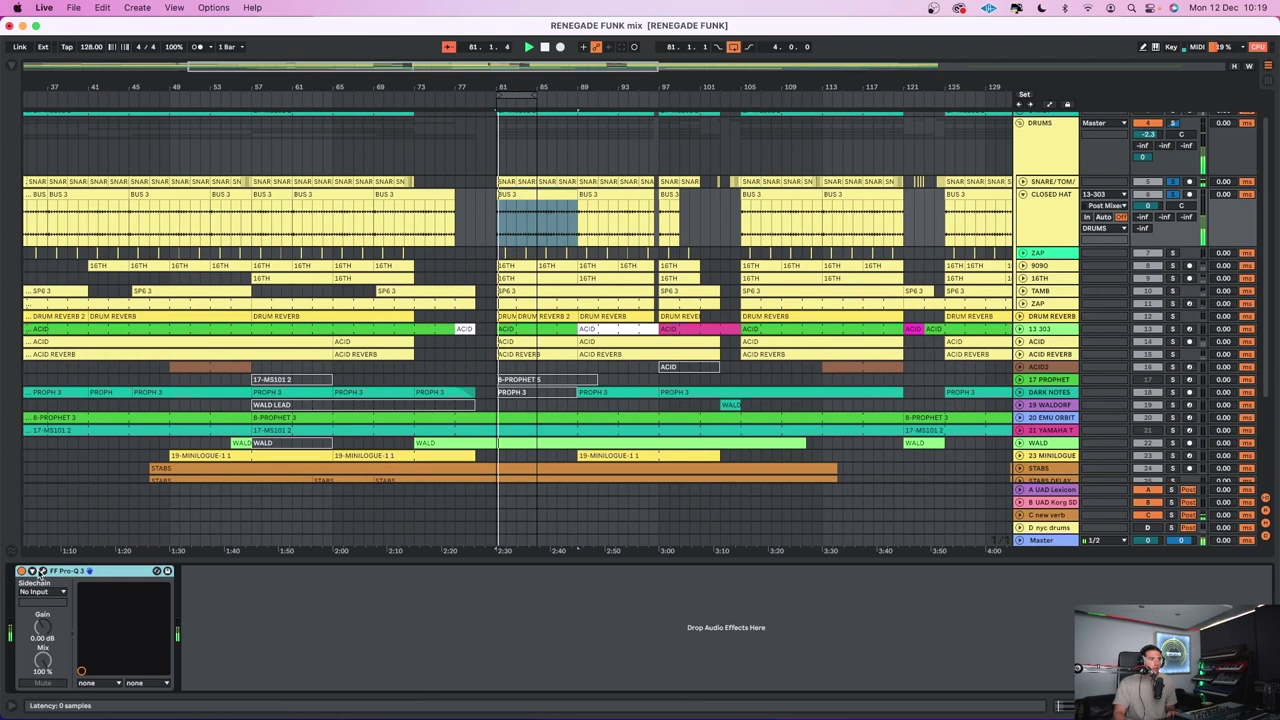
{"action": "left_click", "coordinate": [41, 571]}
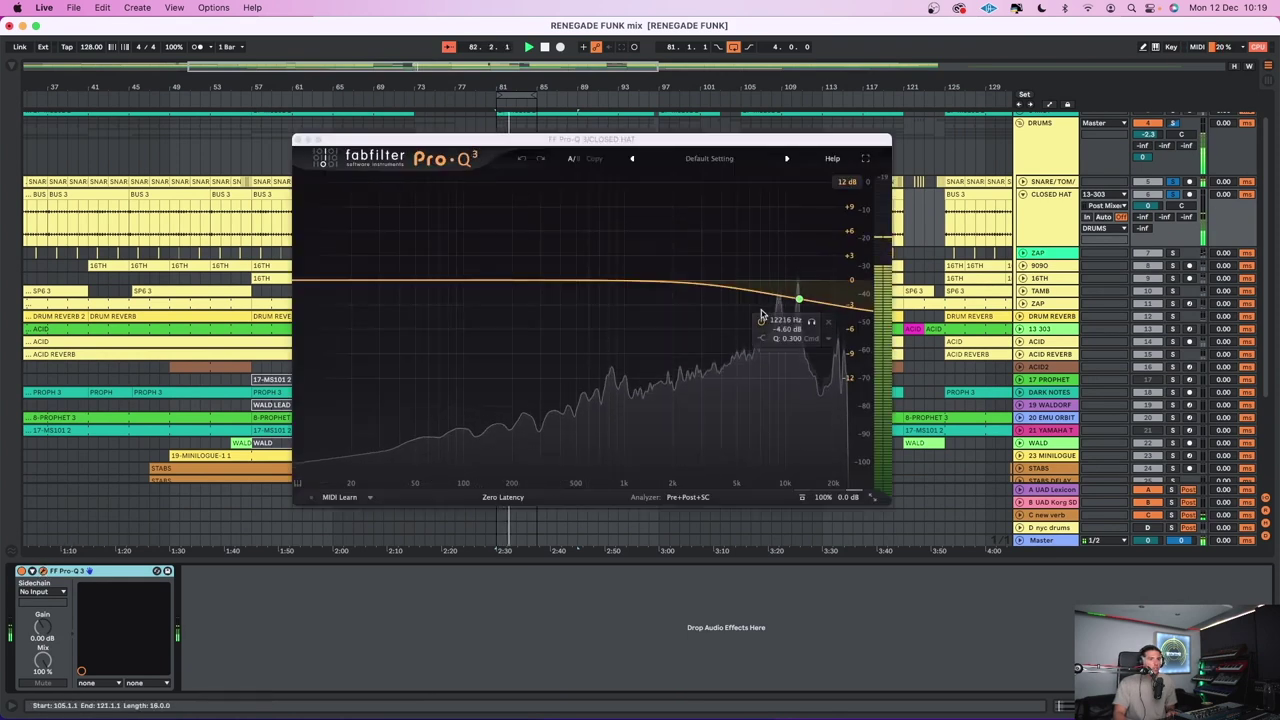
{"action": "key", "text": "super+alt+p"}
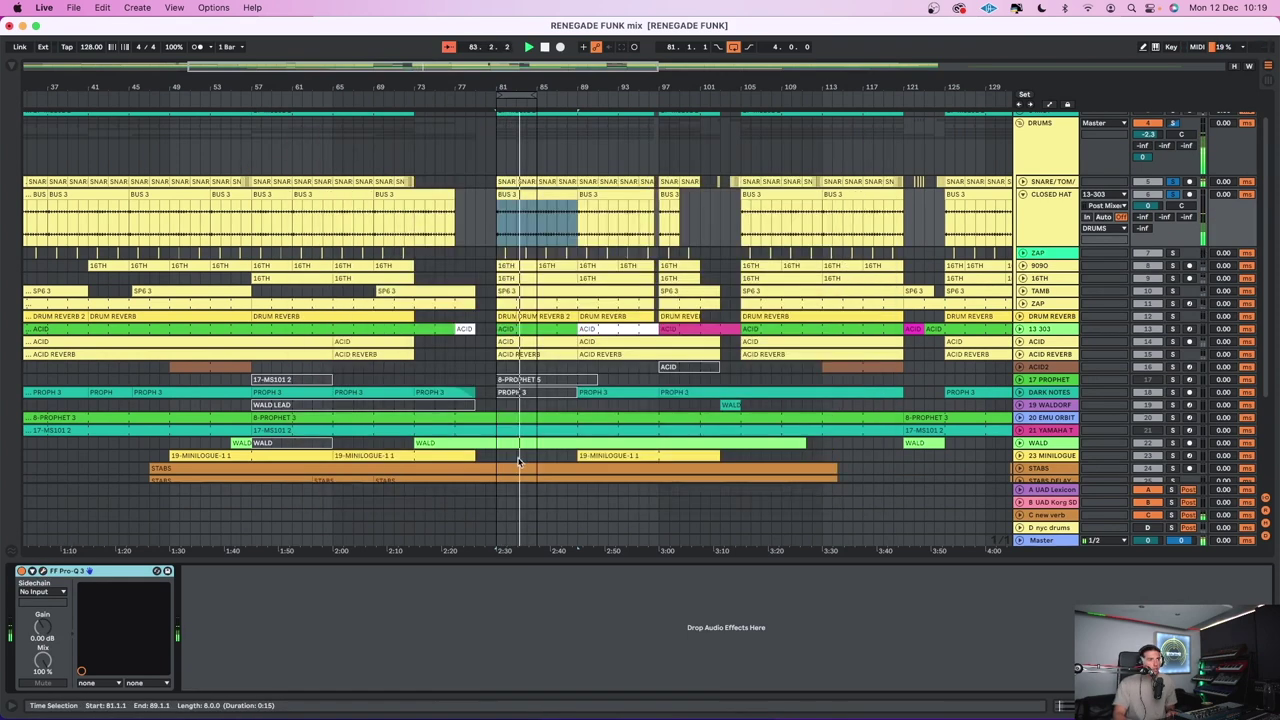
Fold the CLOSED HAT track and move the unfolded TAMB track directly beneath it
{"action": "left_click", "coordinate": [1022, 196]}
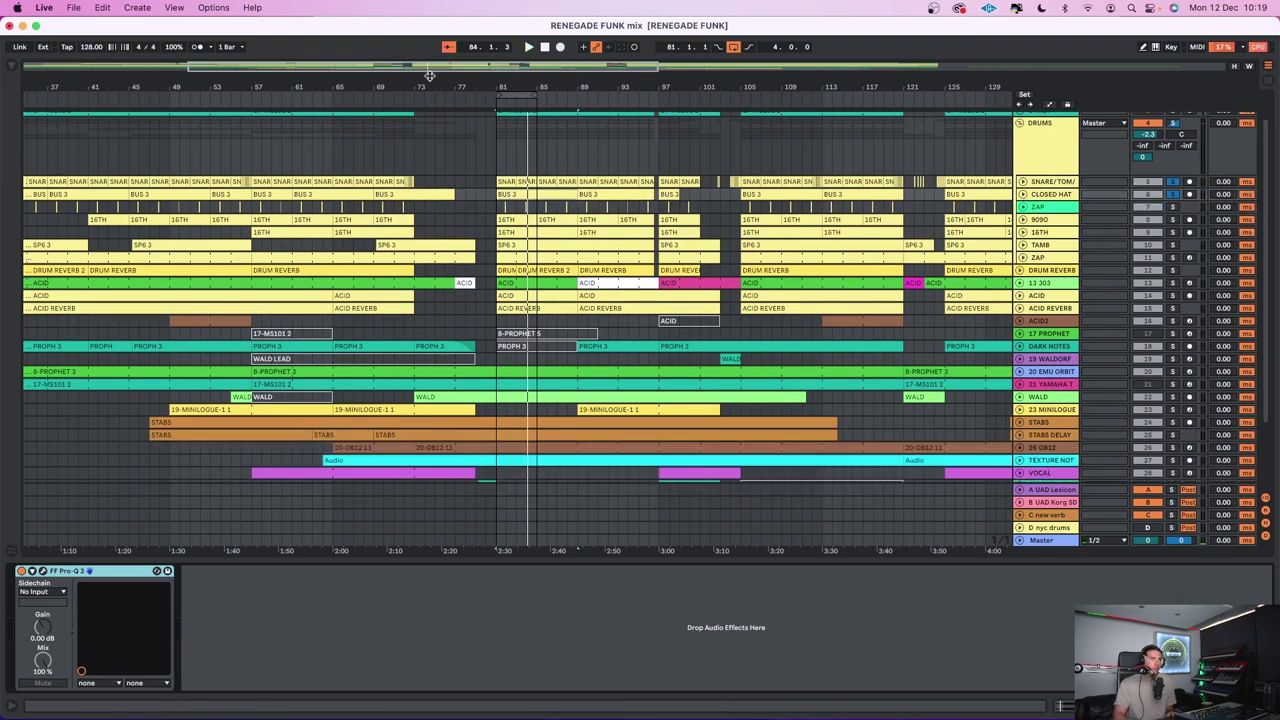
{"action": "scroll", "coordinate": [432, 100], "scroll_direction": "down", "scroll_amount": 5}
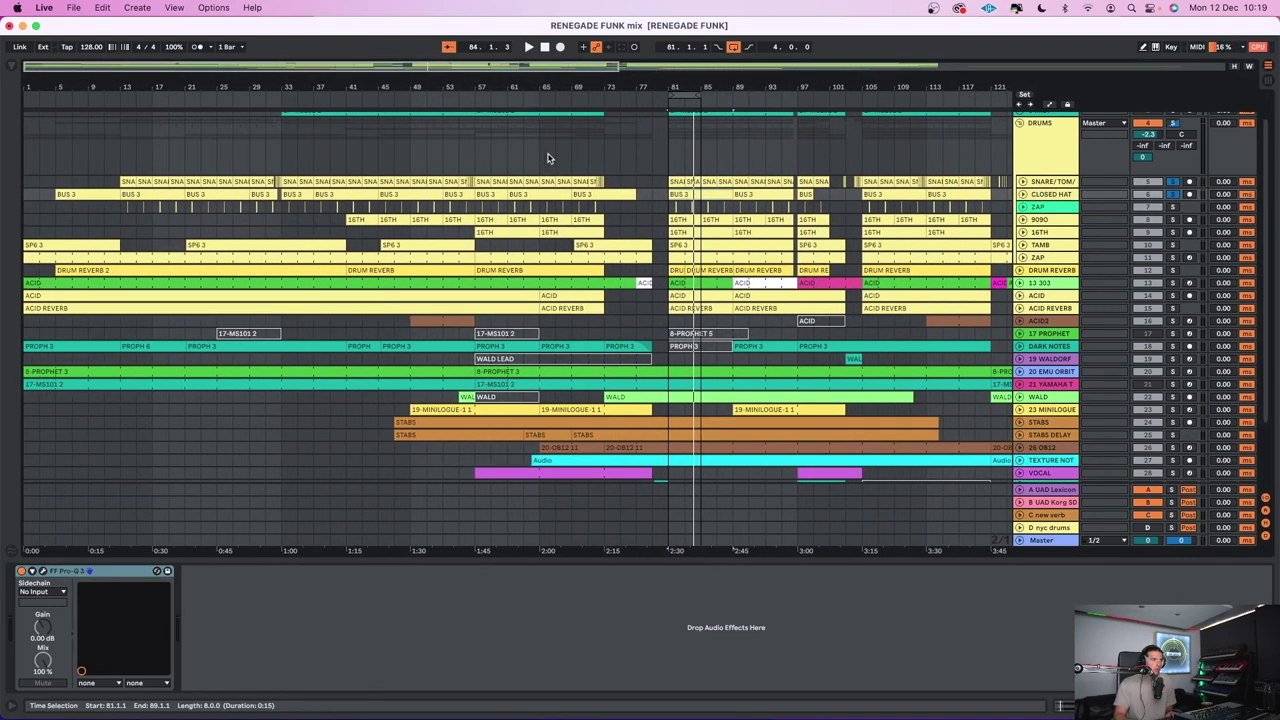
{"action": "left_click", "coordinate": [1022, 232]}
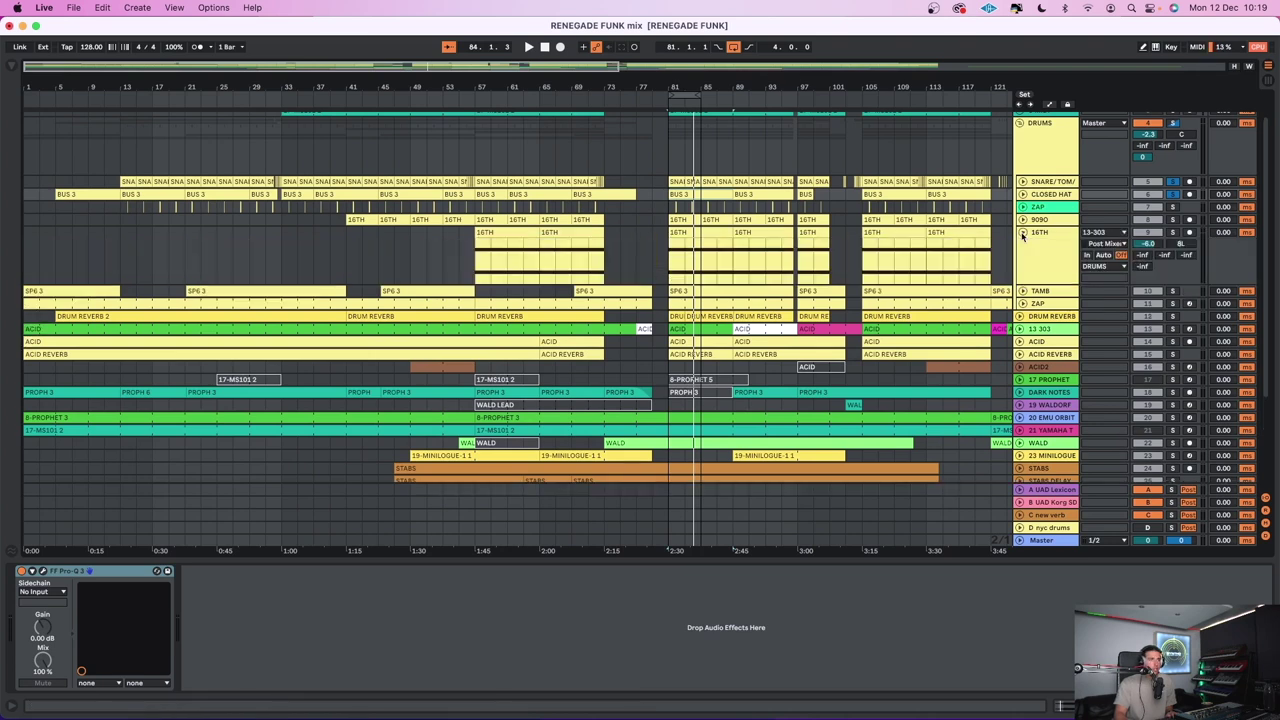
{"action": "left_click", "coordinate": [1022, 232]}
{"action": "left_click", "coordinate": [1022, 245]}
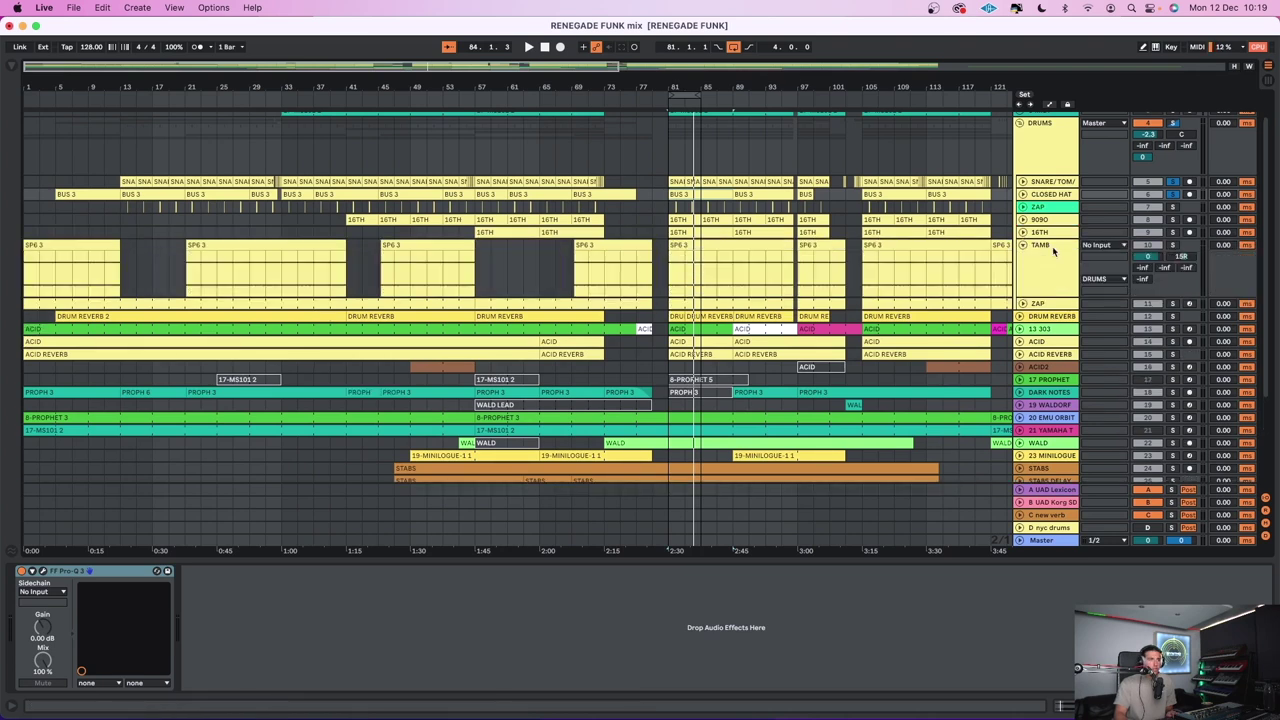
{"action": "left_click", "coordinate": [1053, 251]}
{"action": "left_click_drag", "start_coordinate": [1058, 207], "coordinate": [1068, 209]}
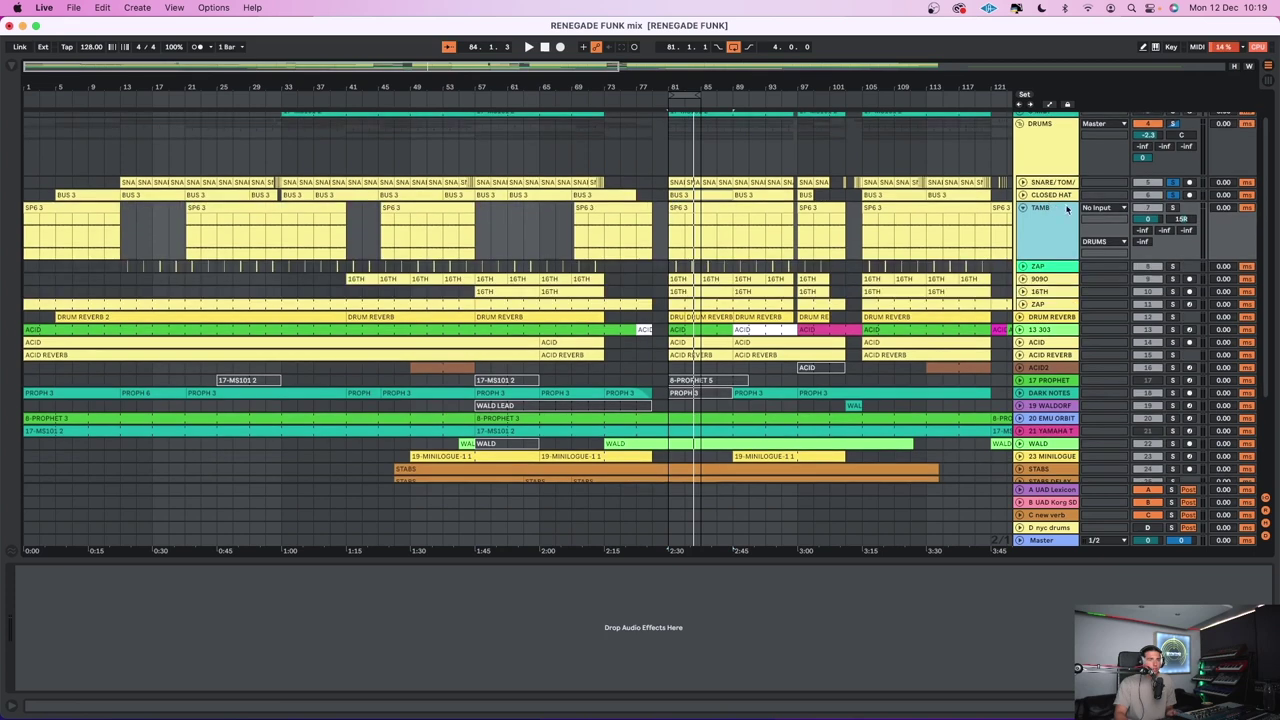
Listen to the loop with TAMB added to the solos and compare its clips with the unfolded CLOSED HAT track
{"action": "key", "text": "space"}
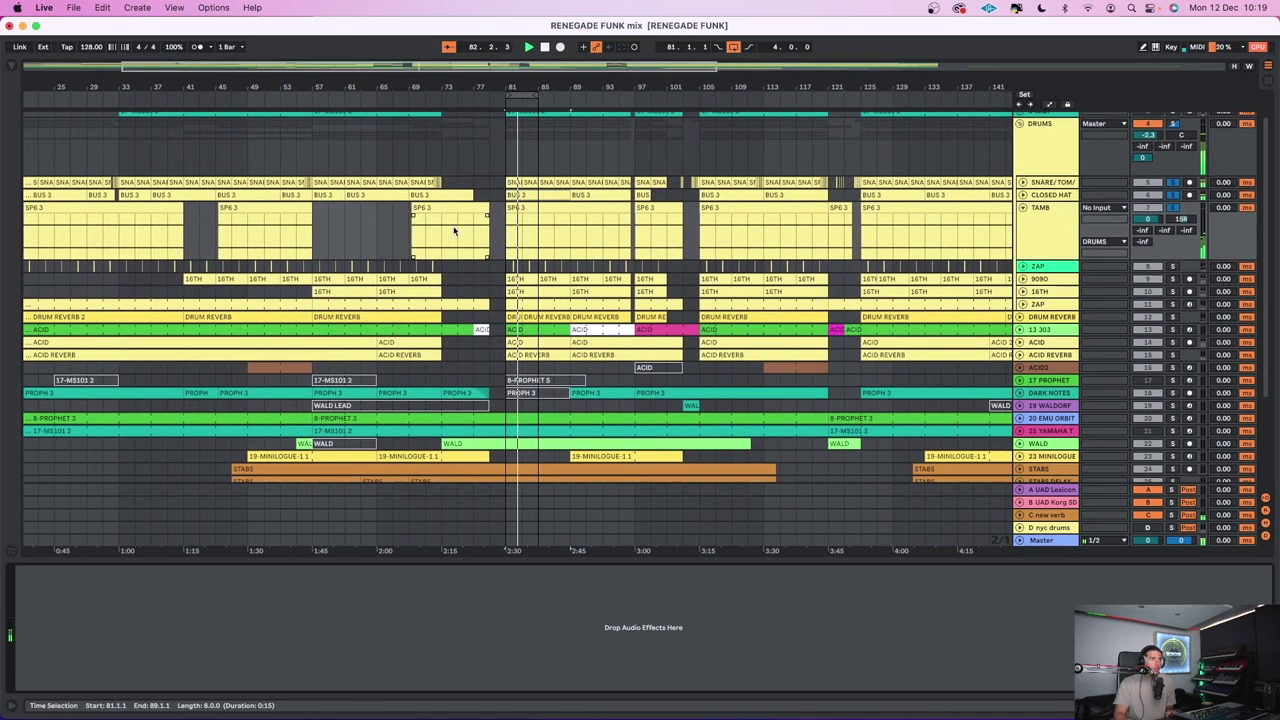
{"action": "double_click", "coordinate": [513, 207]}
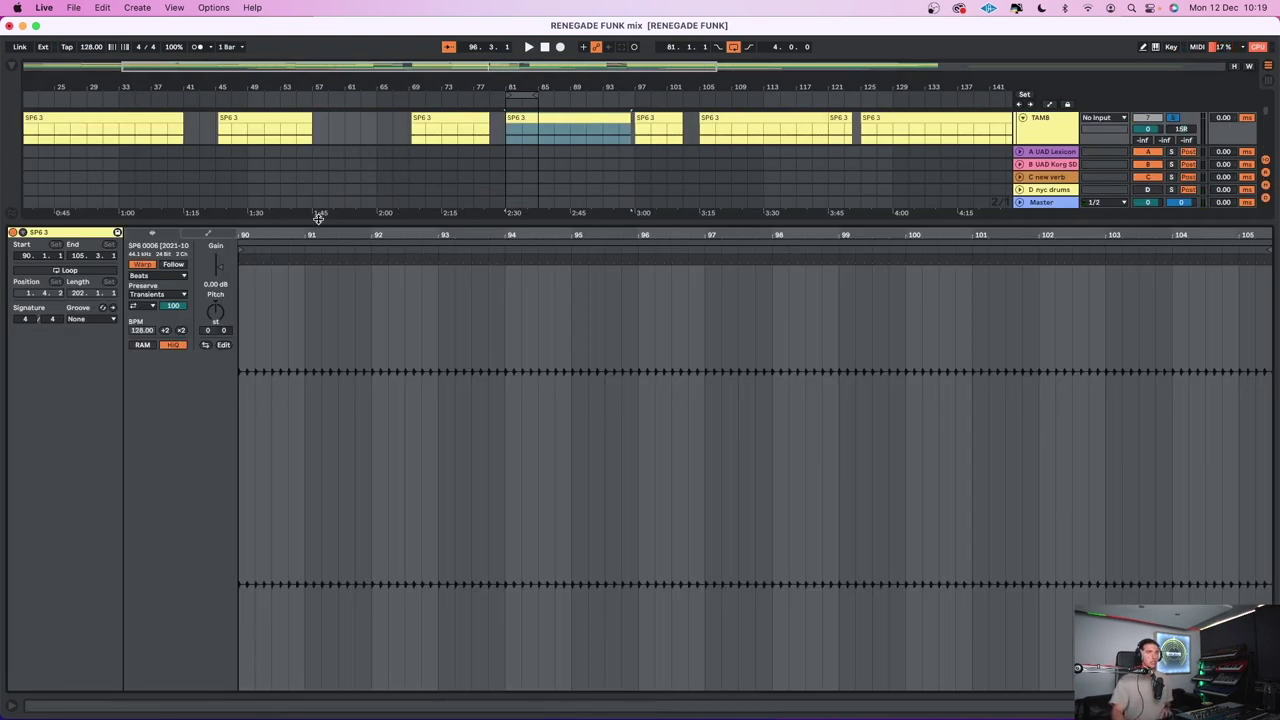
{"action": "left_click", "coordinate": [1062, 134]}
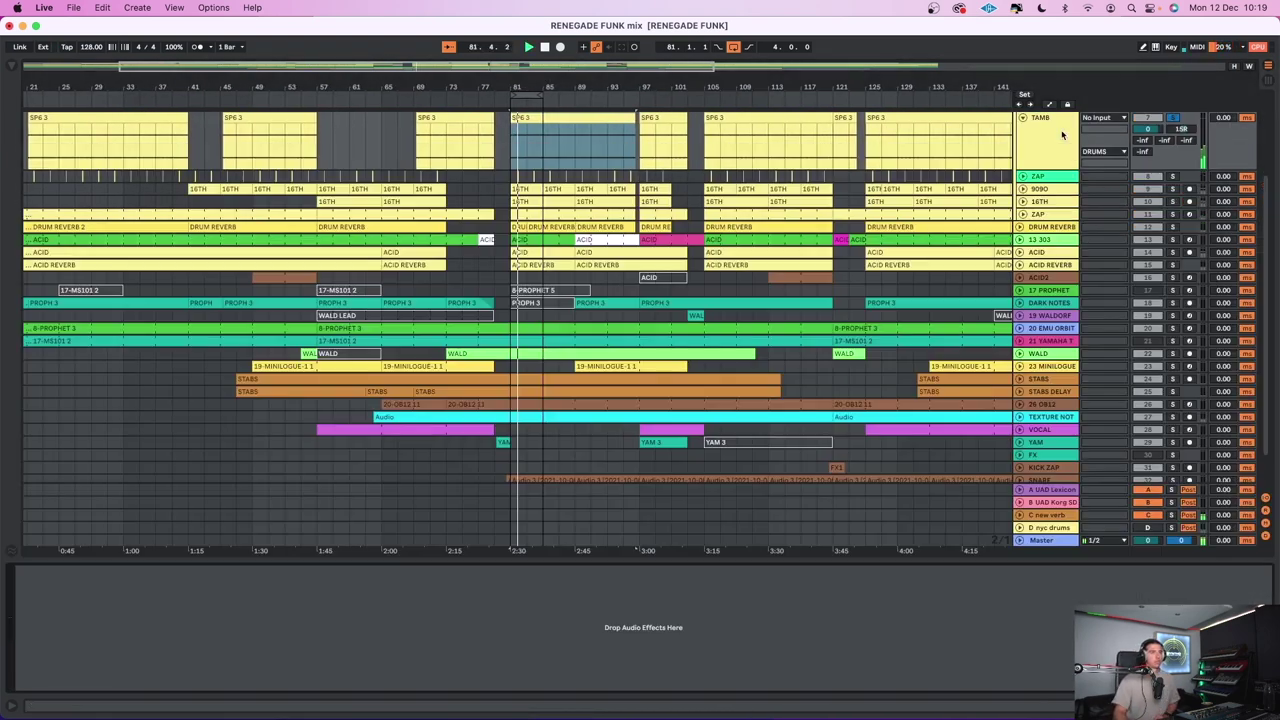
{"action": "scroll", "coordinate": [955, 220], "scroll_direction": "up", "scroll_amount": 5}
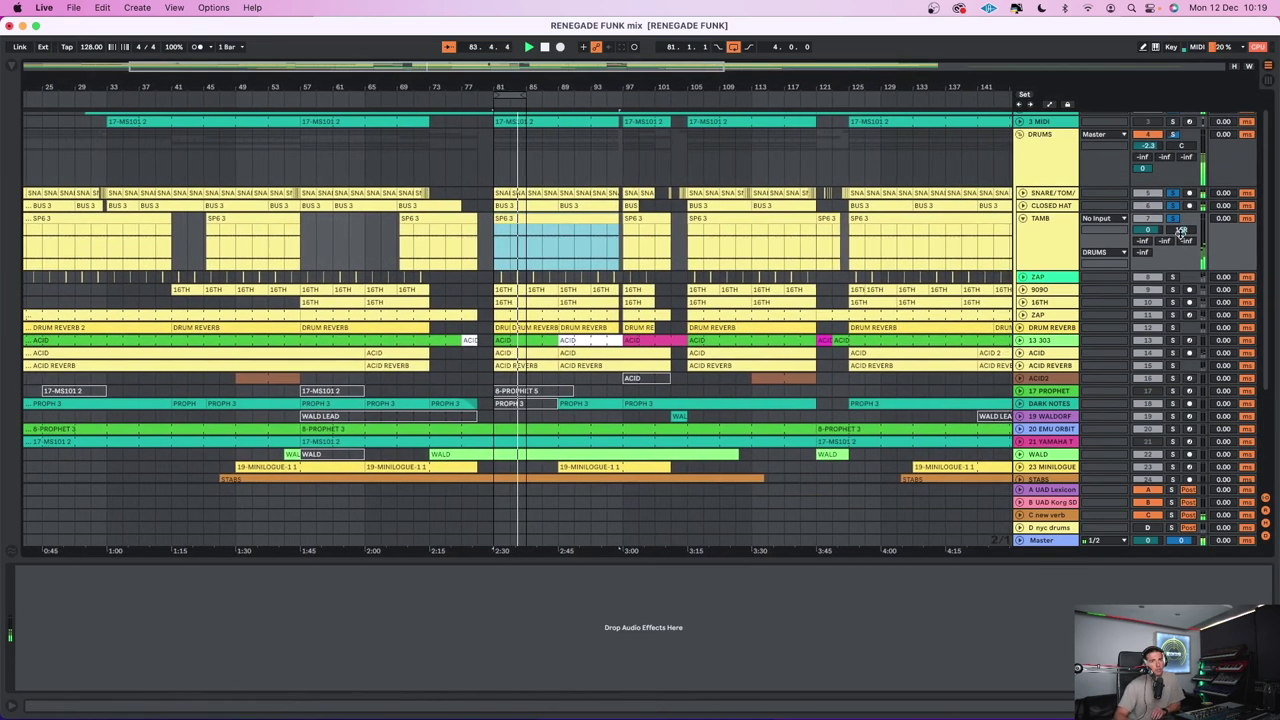
{"action": "left_click_drag", "start_coordinate": [1140, 212], "coordinate": [1137, 258]}
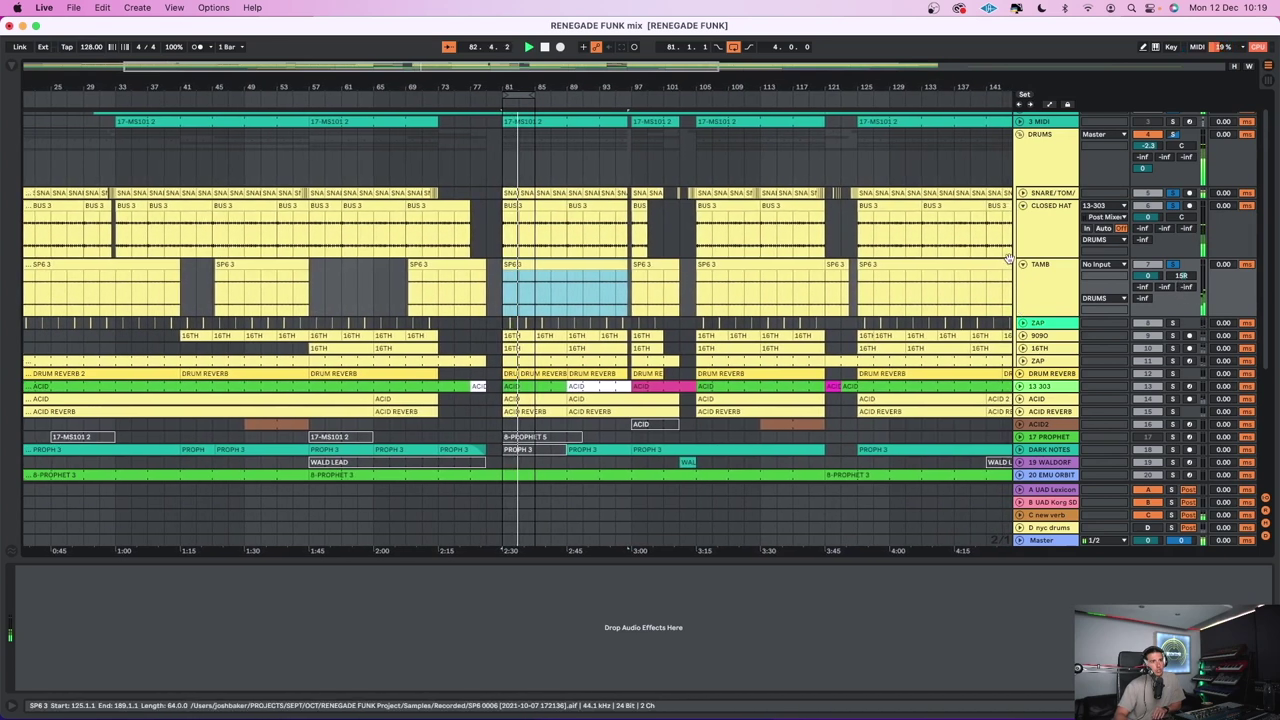
{"action": "scroll", "coordinate": [910, 292], "scroll_direction": "left", "scroll_amount": 5}
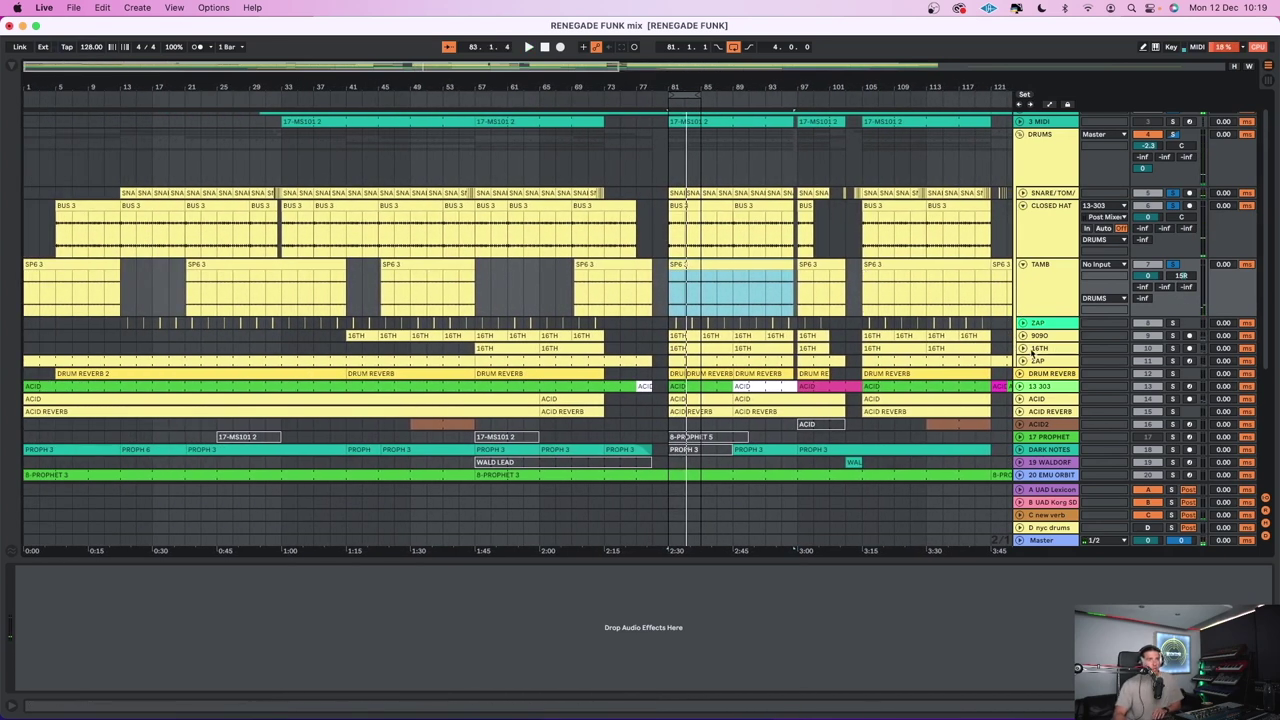
Move the yellow ZAP track directly below TAMB and leave only ZAP unfolded among the hat and percussion tracks
{"action": "left_click", "coordinate": [1022, 347]}
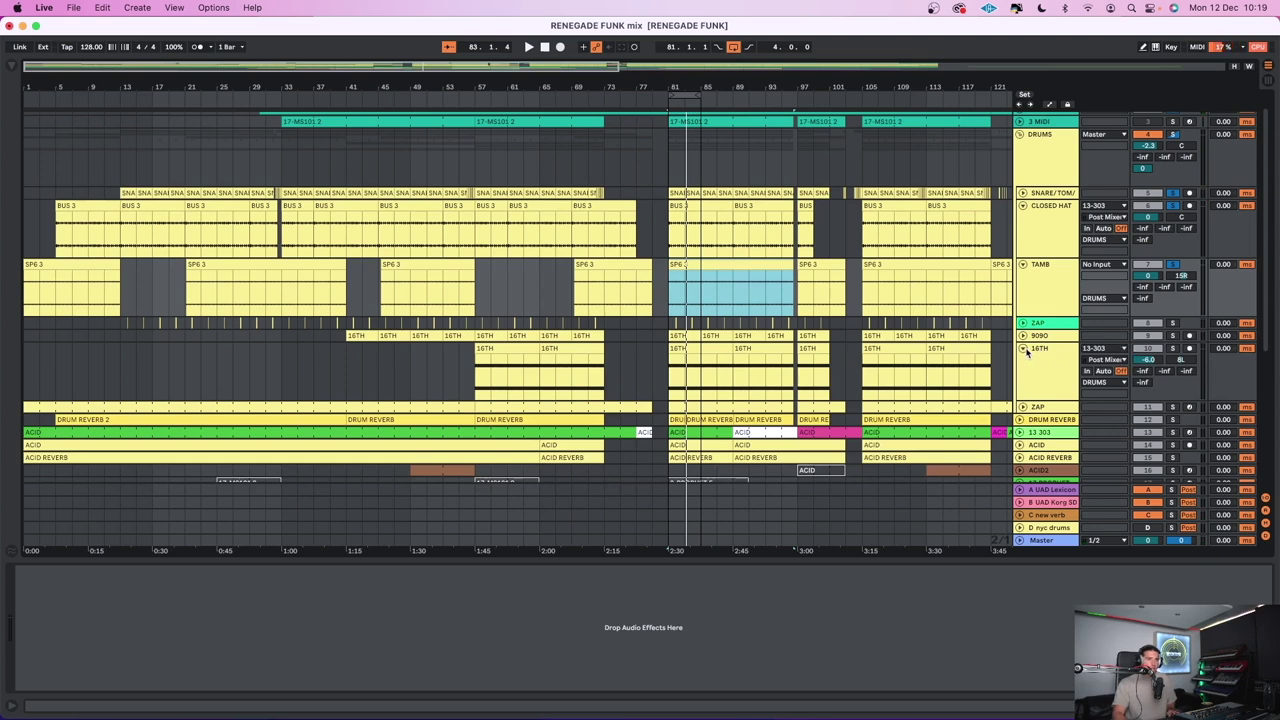
{"action": "left_click", "coordinate": [1022, 347]}
{"action": "left_click", "coordinate": [1035, 330]}
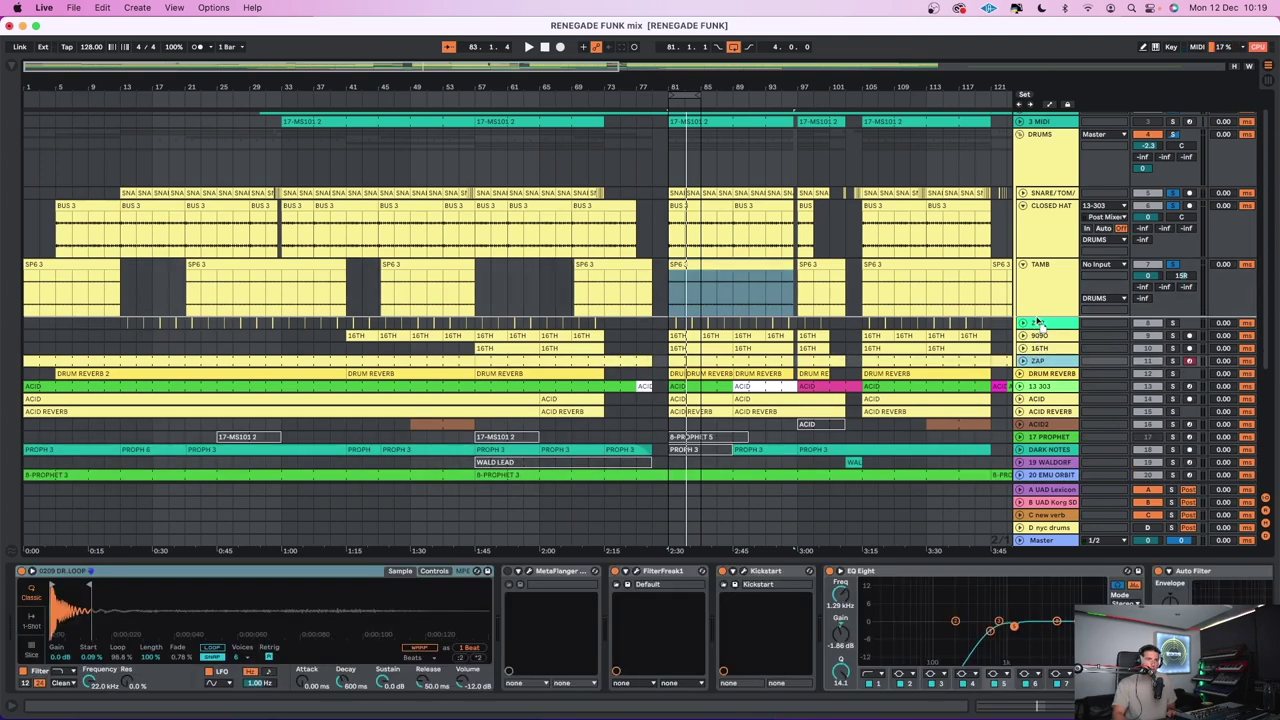
{"action": "left_click", "coordinate": [1022, 264]}
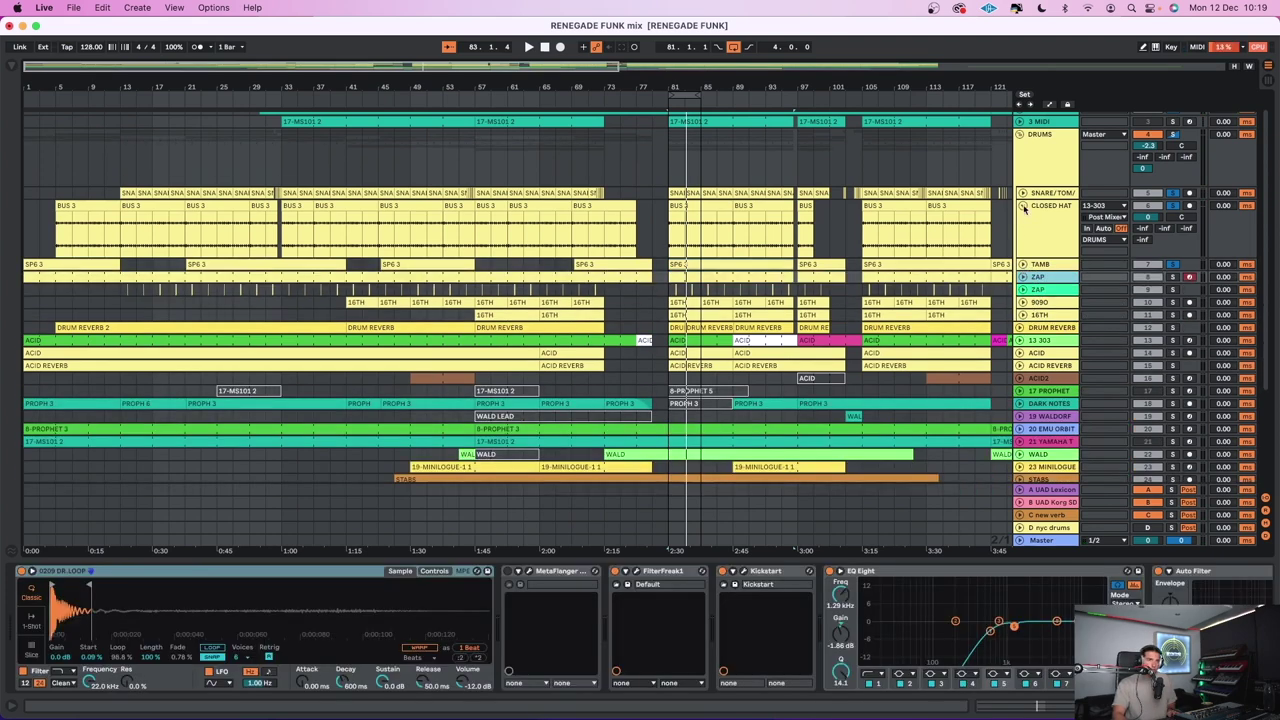
{"action": "left_click", "coordinate": [1022, 206]}
{"action": "left_click", "coordinate": [1023, 231]}
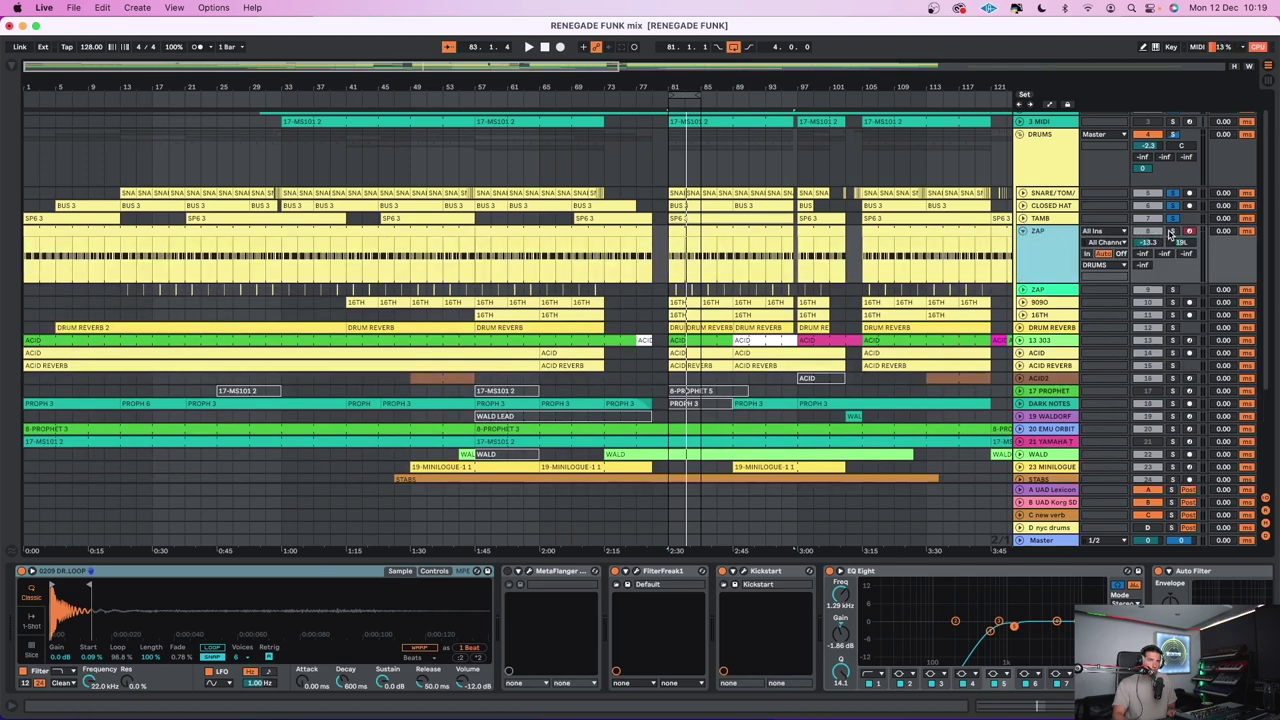
Play the bar 81 loop with the yellow ZAP track added to the solos and unfold TAMB above it
{"action": "key", "text": "space"}
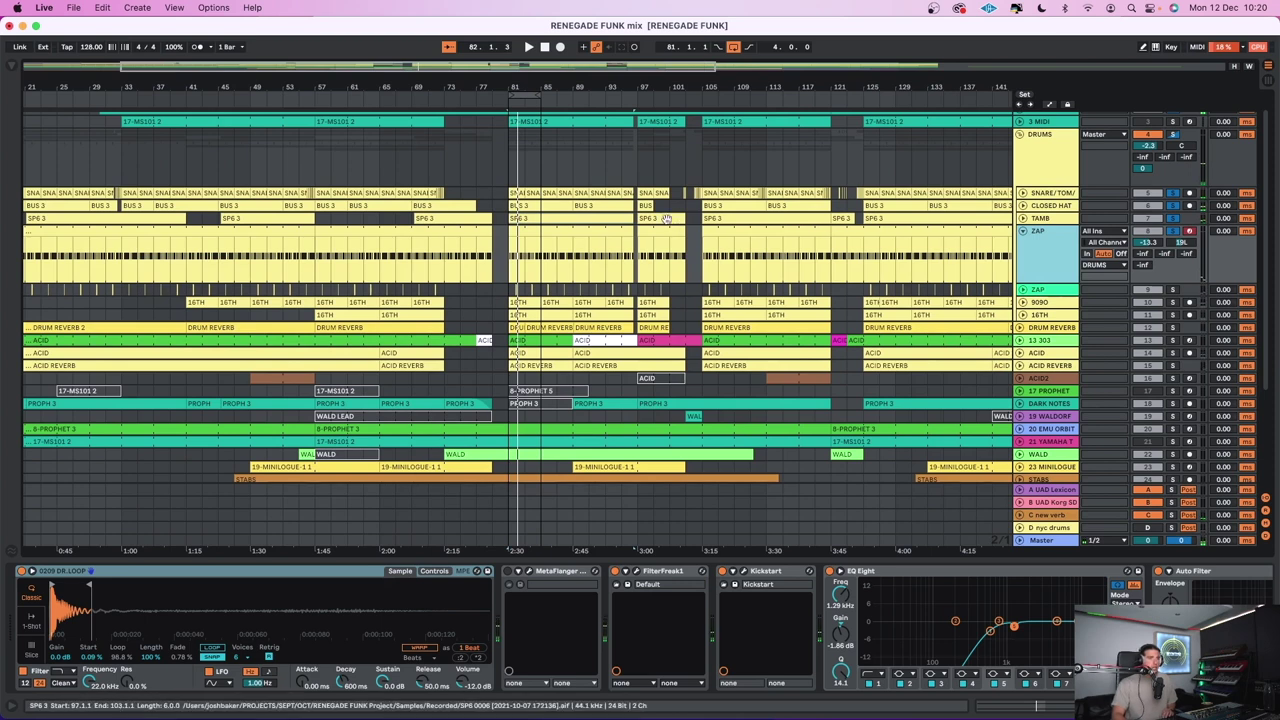
{"action": "scroll", "coordinate": [544, 95], "scroll_direction": "right", "scroll_amount": 1}
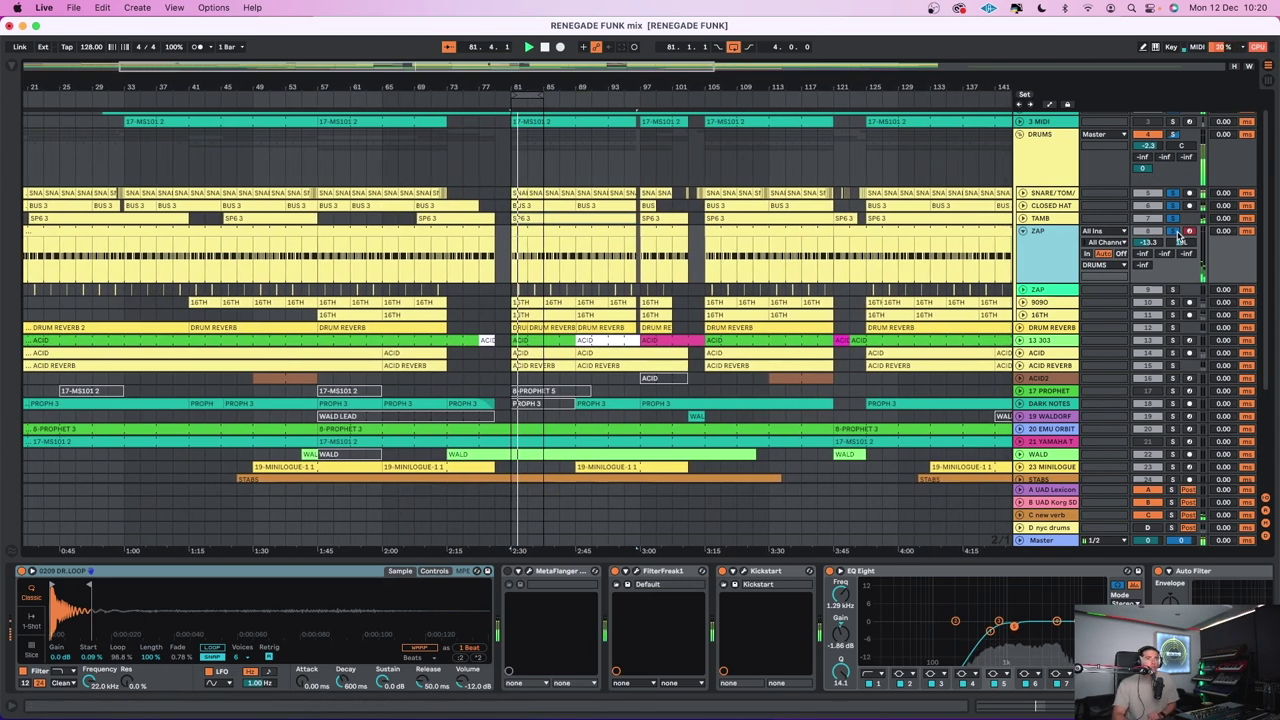
{"action": "left_click", "coordinate": [1020, 217]}
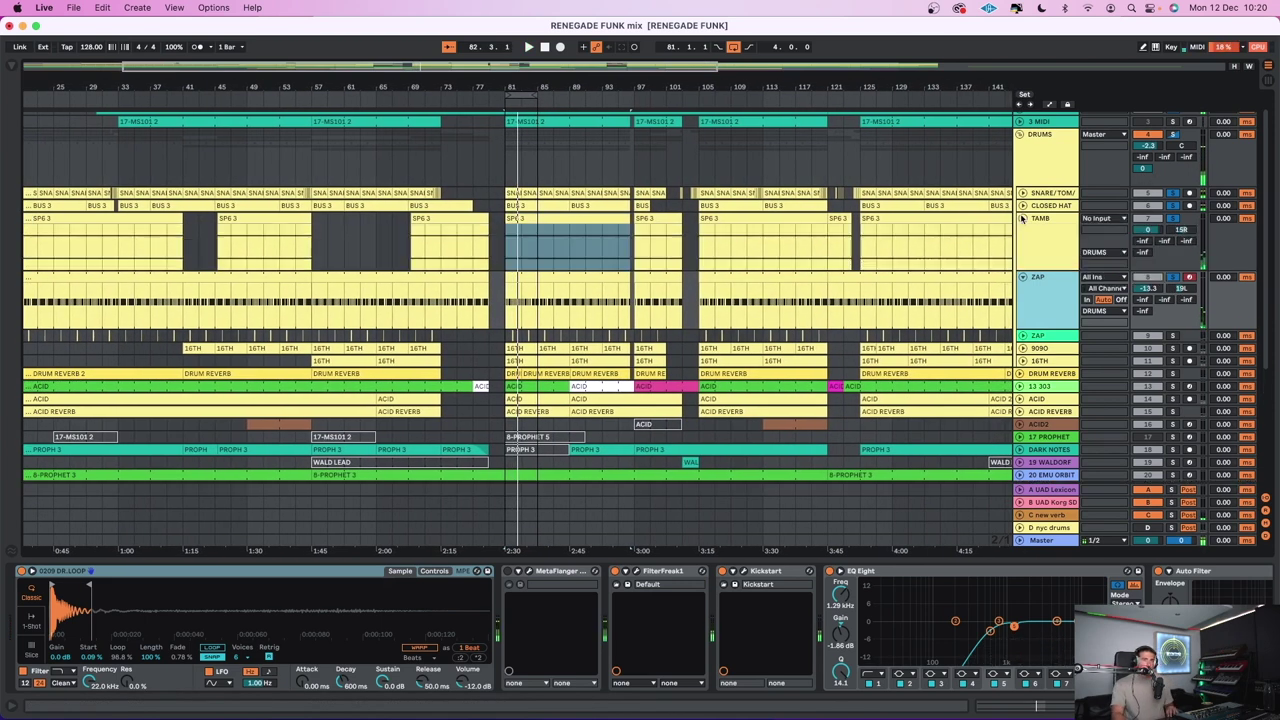
Take the KICK, BASS2, SNARE/TOM and CLOSED HAT tracks out of solo to hear only TAMB and ZAP together
{"action": "left_click", "coordinate": [1174, 193]}
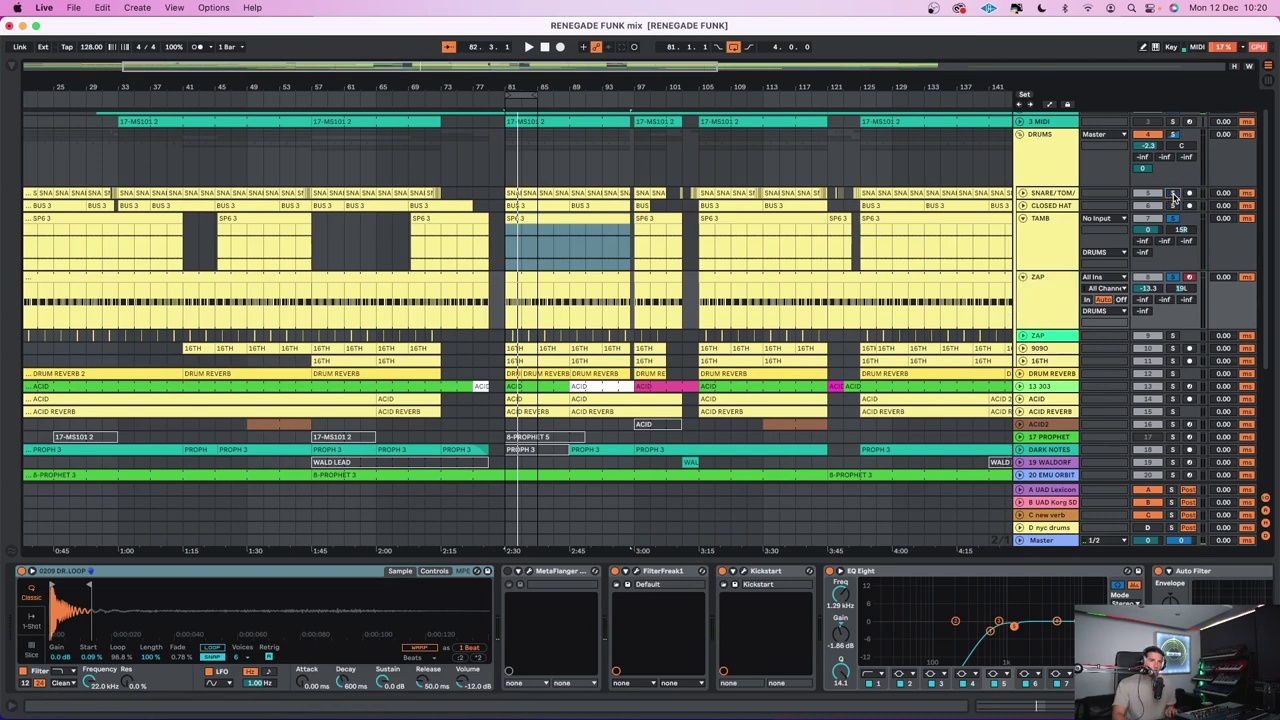
{"action": "key", "text": "space"}
{"action": "scroll", "coordinate": [1174, 180], "scroll_direction": "up", "scroll_amount": 2}
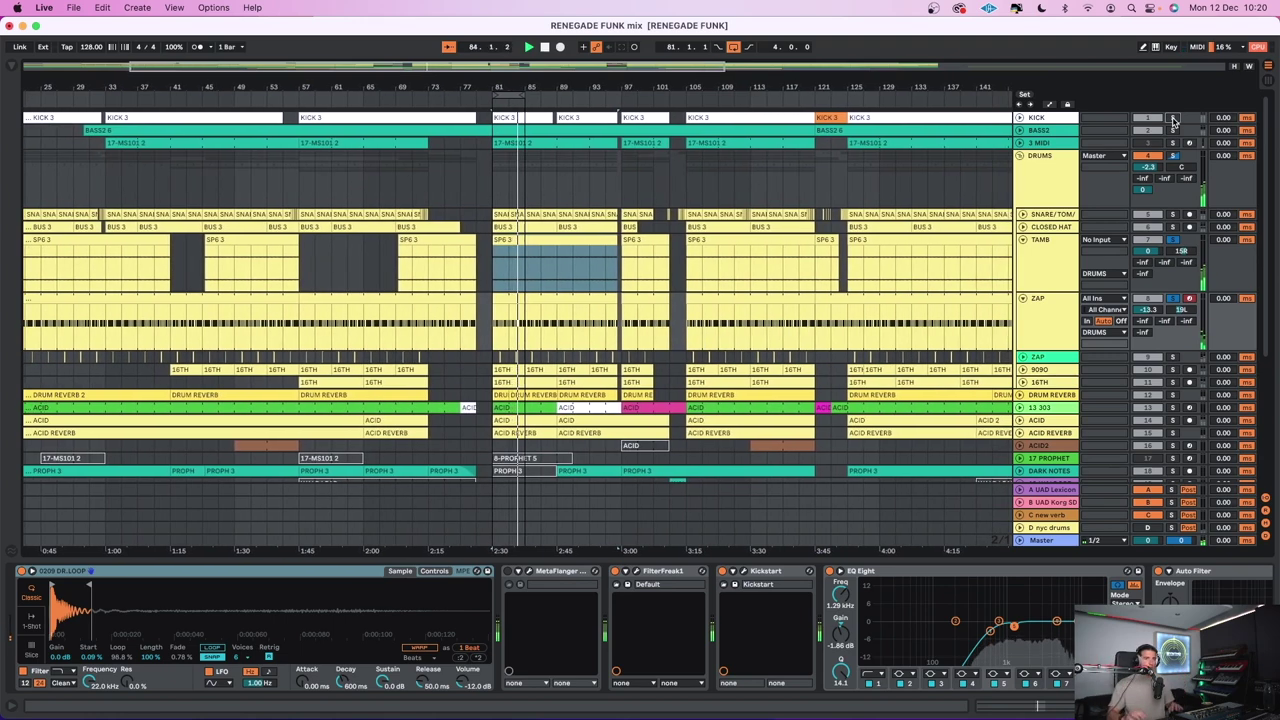
{"action": "scroll", "coordinate": [1100, 200], "scroll_direction": "down", "scroll_amount": 3}
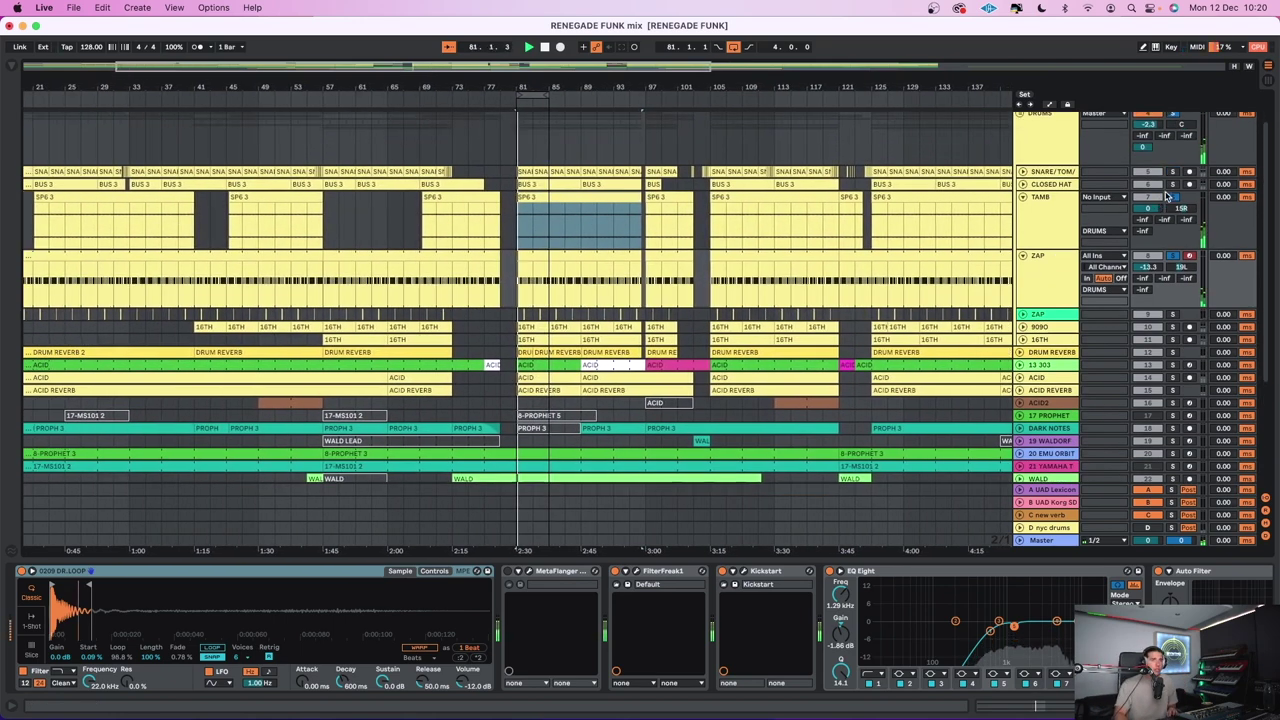
Solo SNARE/TOM and CLOSED HAT again and fold the TAMB and yellow ZAP tracks
{"action": "left_click", "coordinate": [1022, 197]}
{"action": "left_click", "coordinate": [1022, 209]}
{"action": "scroll", "coordinate": [1040, 230], "scroll_direction": "left", "scroll_amount": 5}
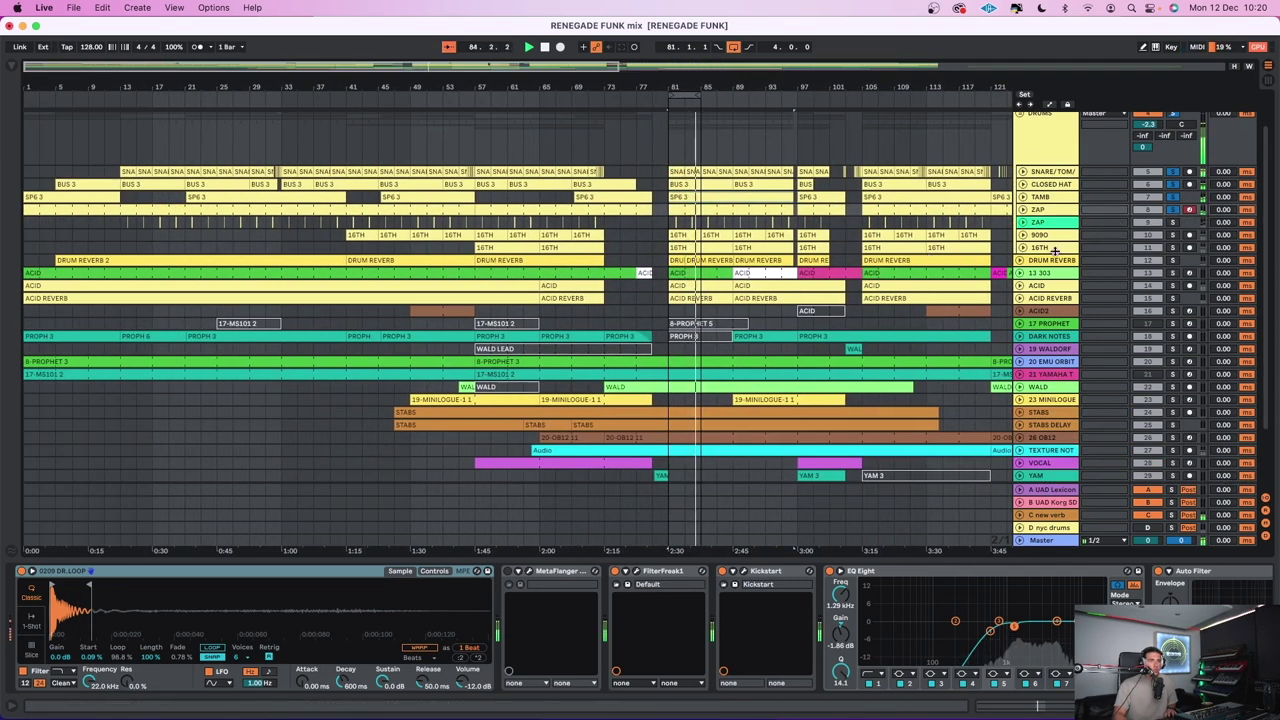
Unfold DRUM REVERB and play the bar 81 loop with it soloed, both alone and together with the DRUMS group
{"action": "left_click", "coordinate": [1040, 247]}
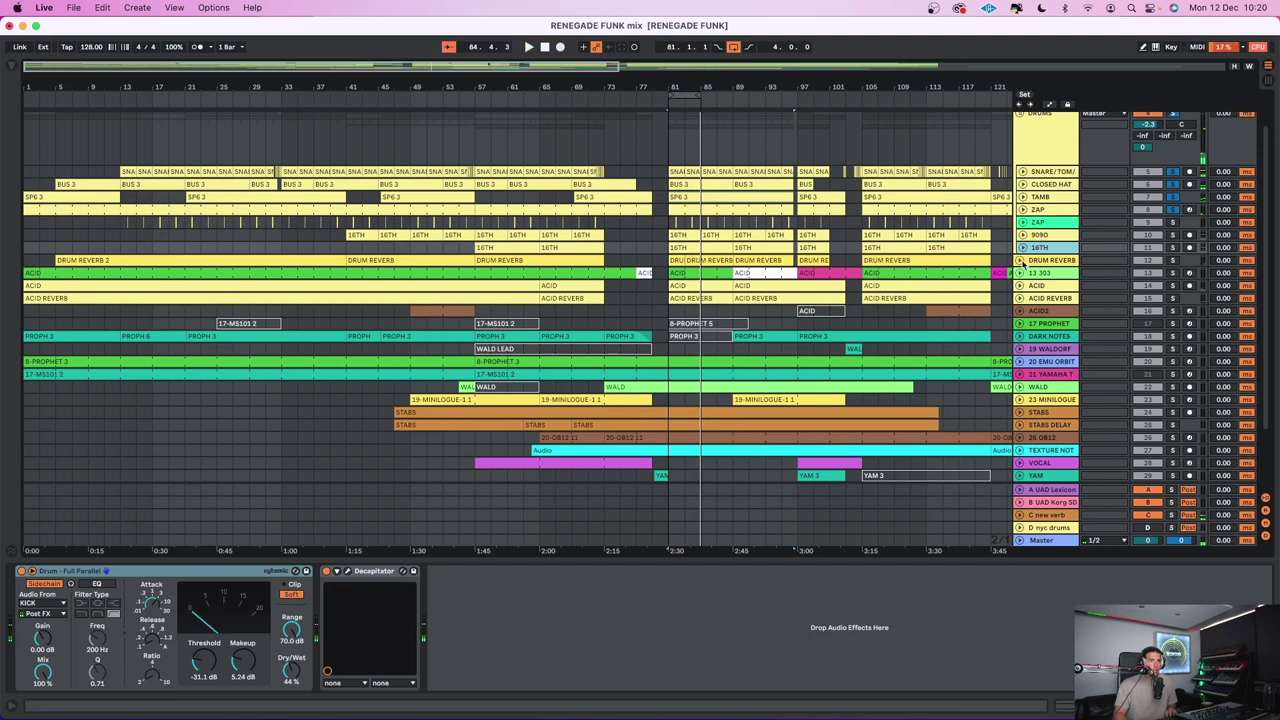
{"action": "left_click", "coordinate": [1020, 260]}
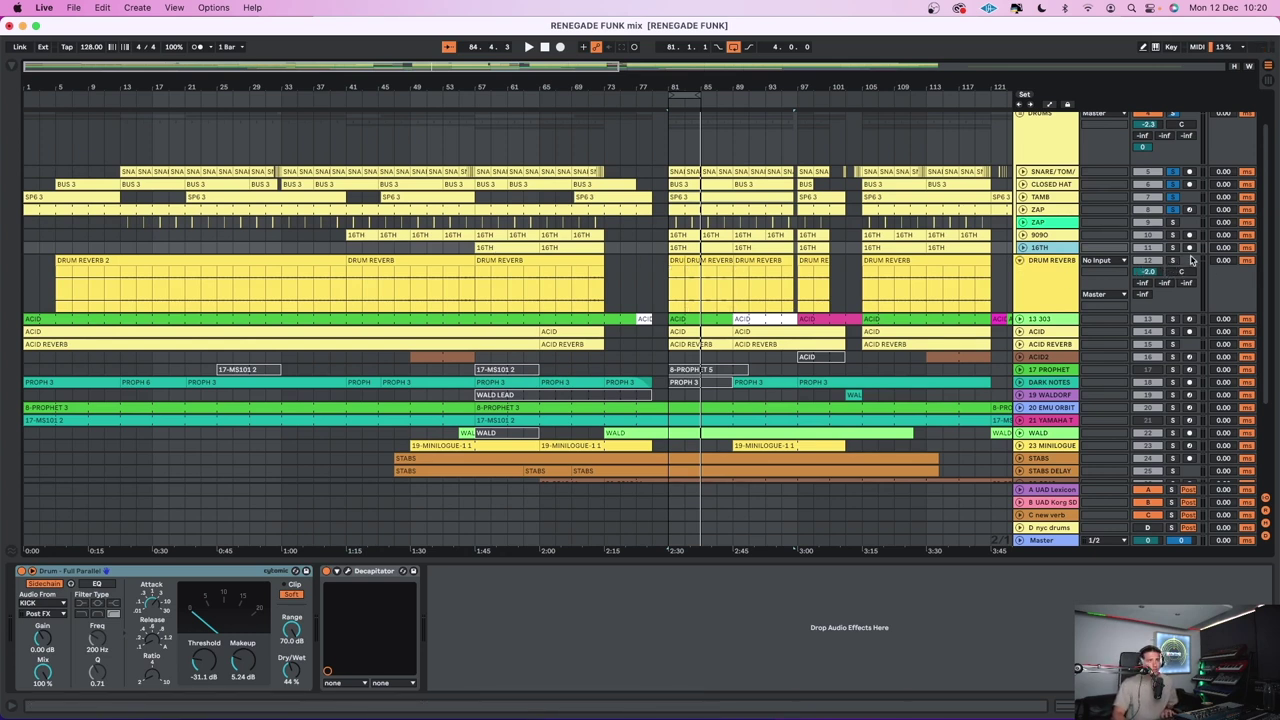
{"action": "key", "text": "space"}
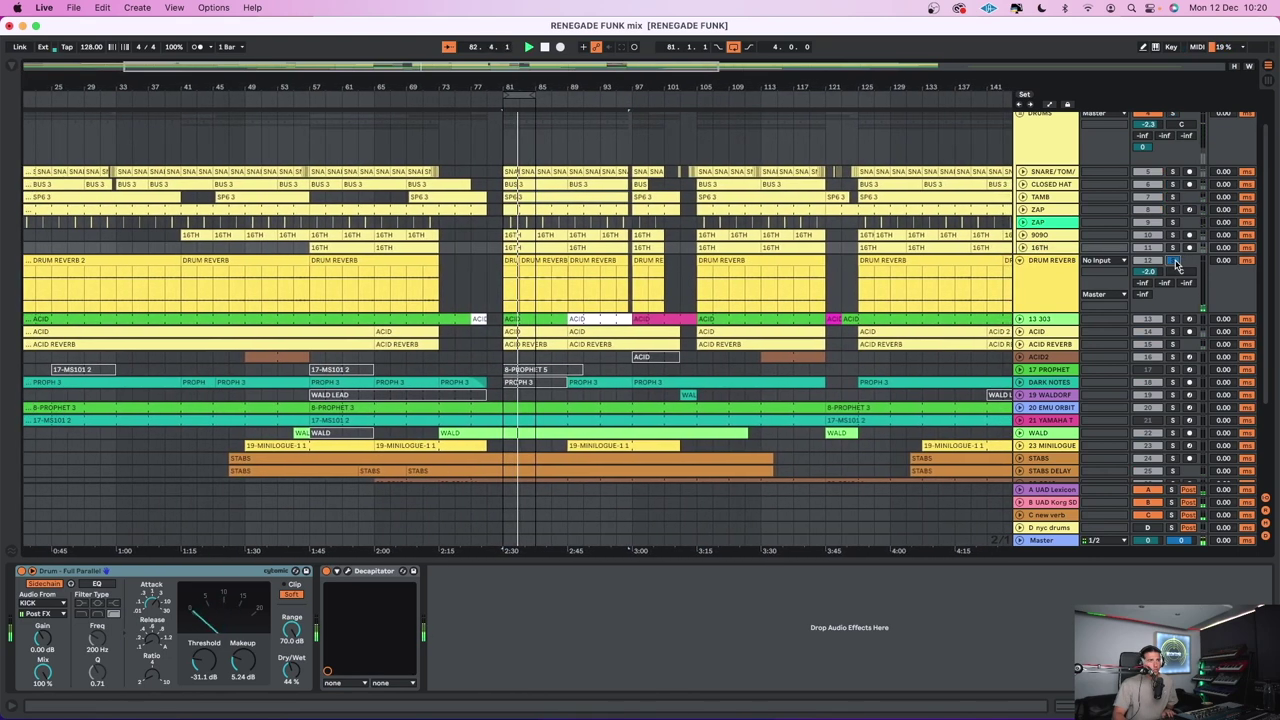
{"action": "scroll", "coordinate": [1178, 265], "scroll_direction": "up", "scroll_amount": 2}
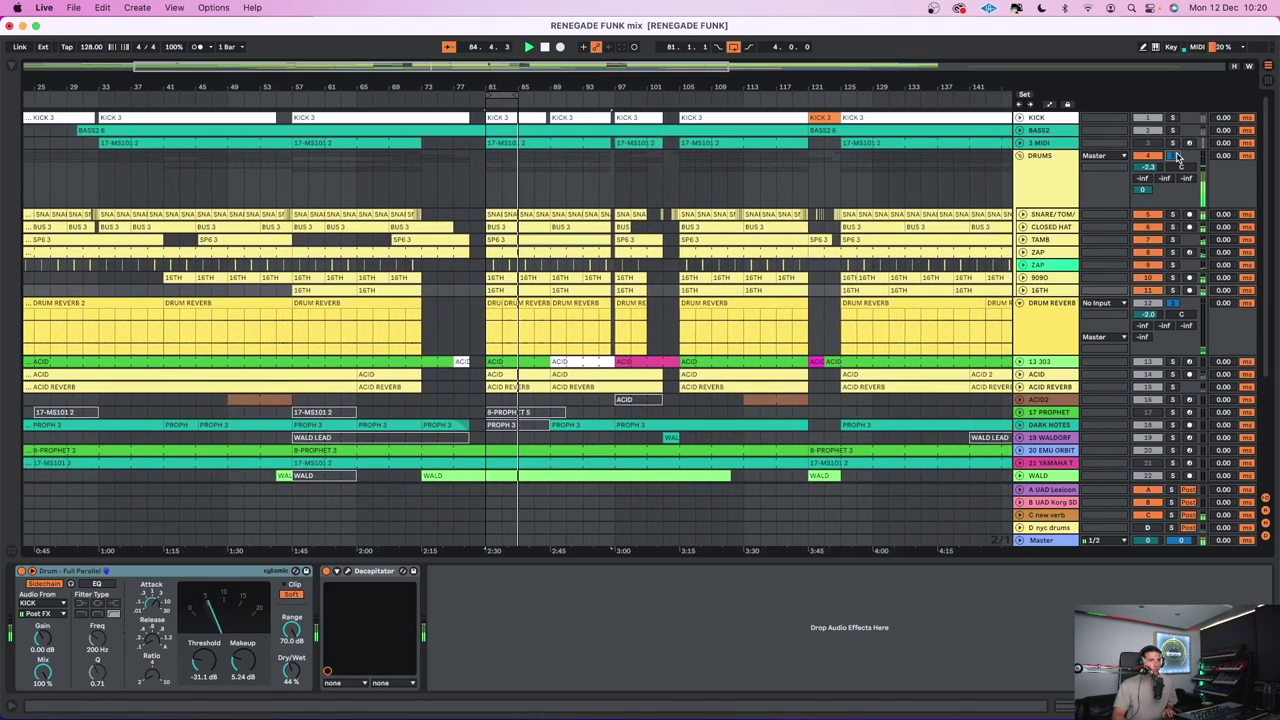
{"action": "scroll", "coordinate": [1178, 160], "scroll_direction": "down", "scroll_amount": 2}
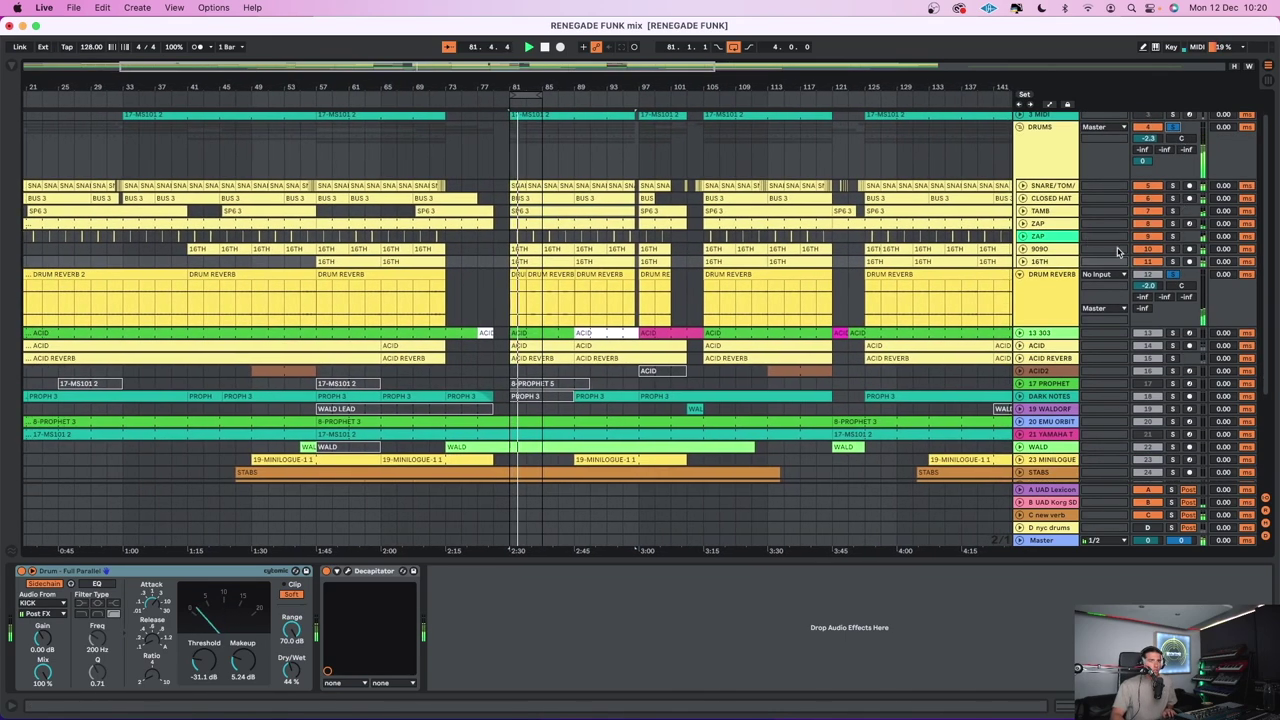
{"action": "scroll", "coordinate": [1118, 251], "scroll_direction": "up", "scroll_amount": 2}
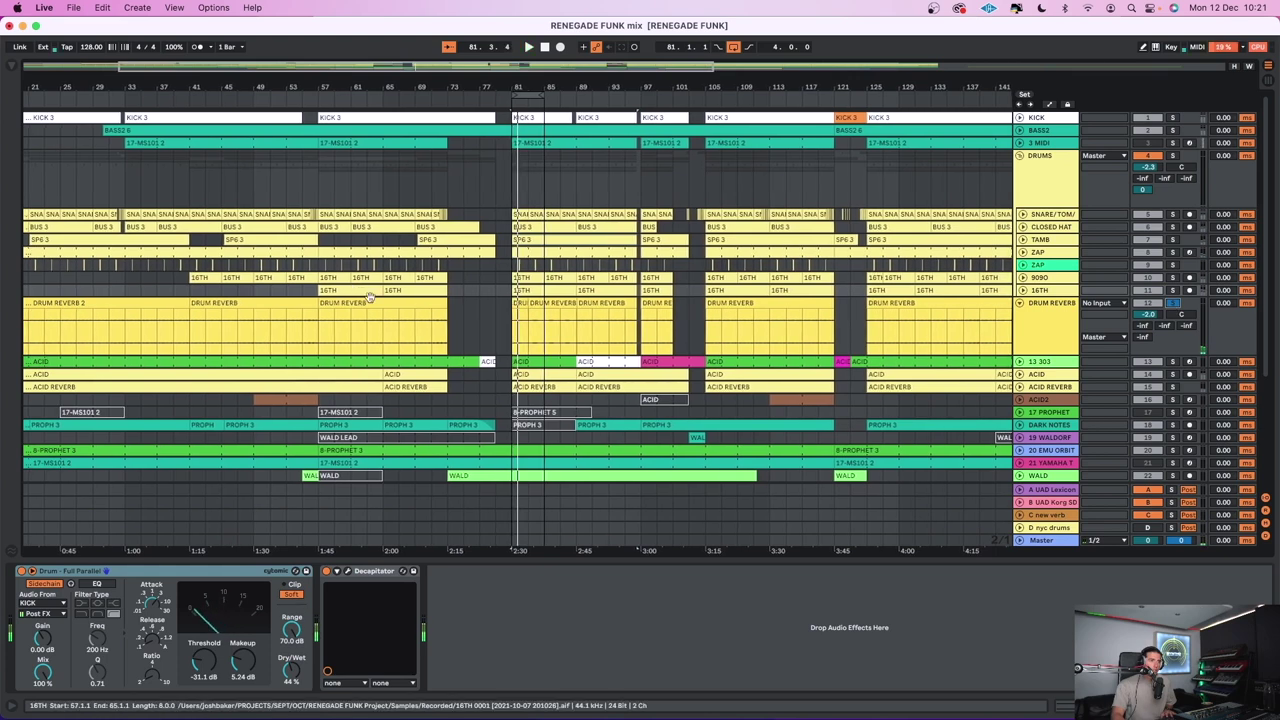
Play from about bar 68 to compare the mix and the soloed DRUMS group with and without DRUM REVERB, and return to the bar 81 loop
{"action": "left_click", "coordinate": [408, 333]}
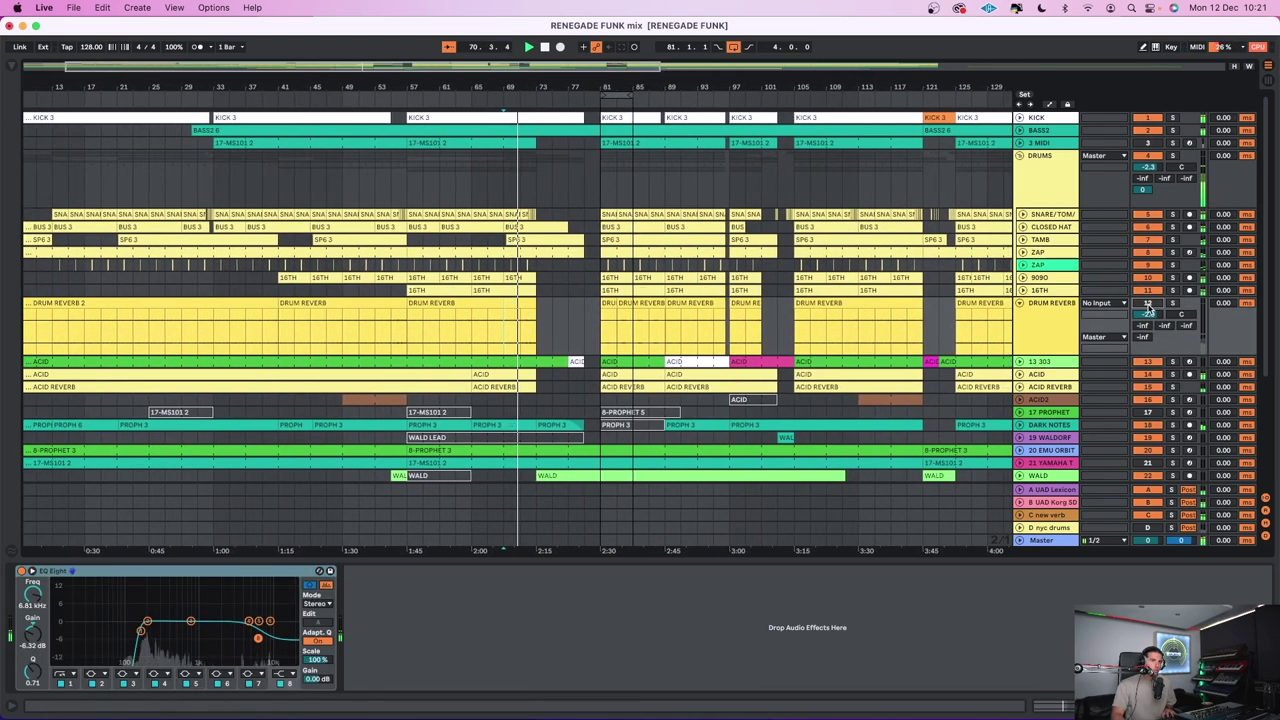
{"action": "left_click_drag", "start_coordinate": [1148, 310], "coordinate": [1172, 307]}
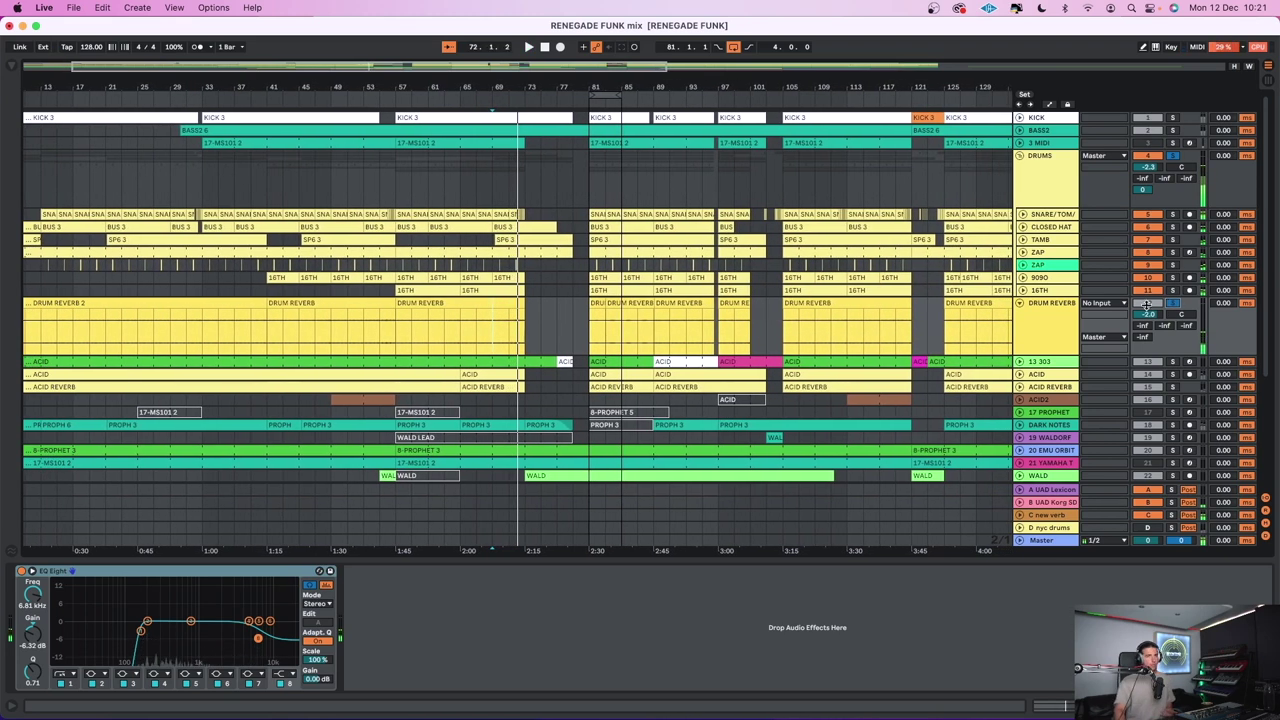
{"action": "left_click", "coordinate": [603, 94]}
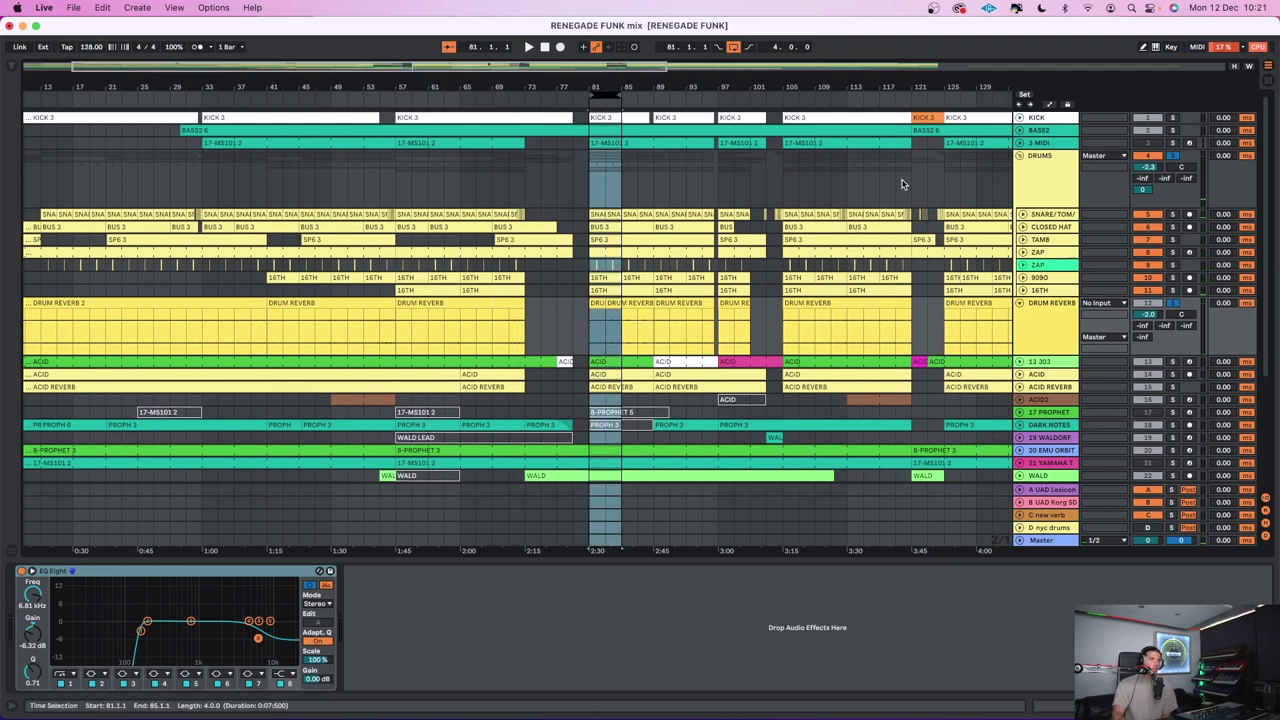
Fold DRUM REVERB, take it out of solo, and play the loop with KICK, BASS2 and the DRUMS group soloed
{"action": "left_click", "coordinate": [1026, 305]}
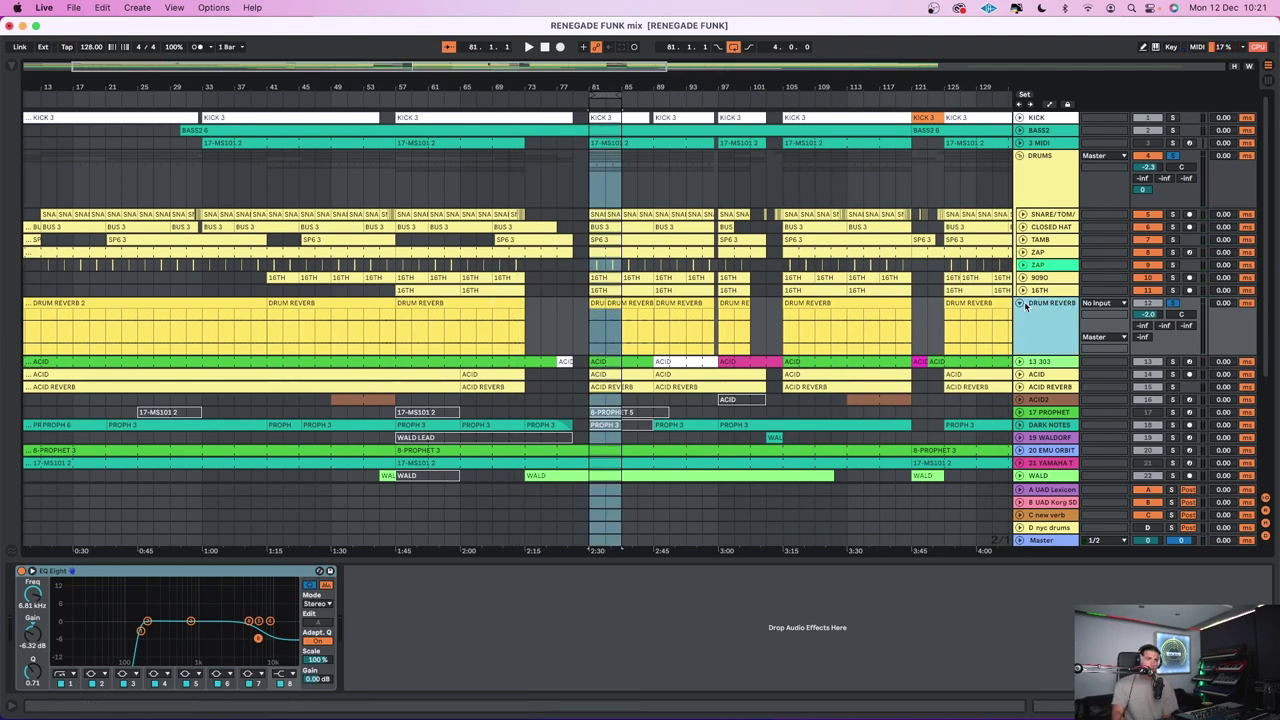
{"action": "left_click", "coordinate": [1020, 305]}
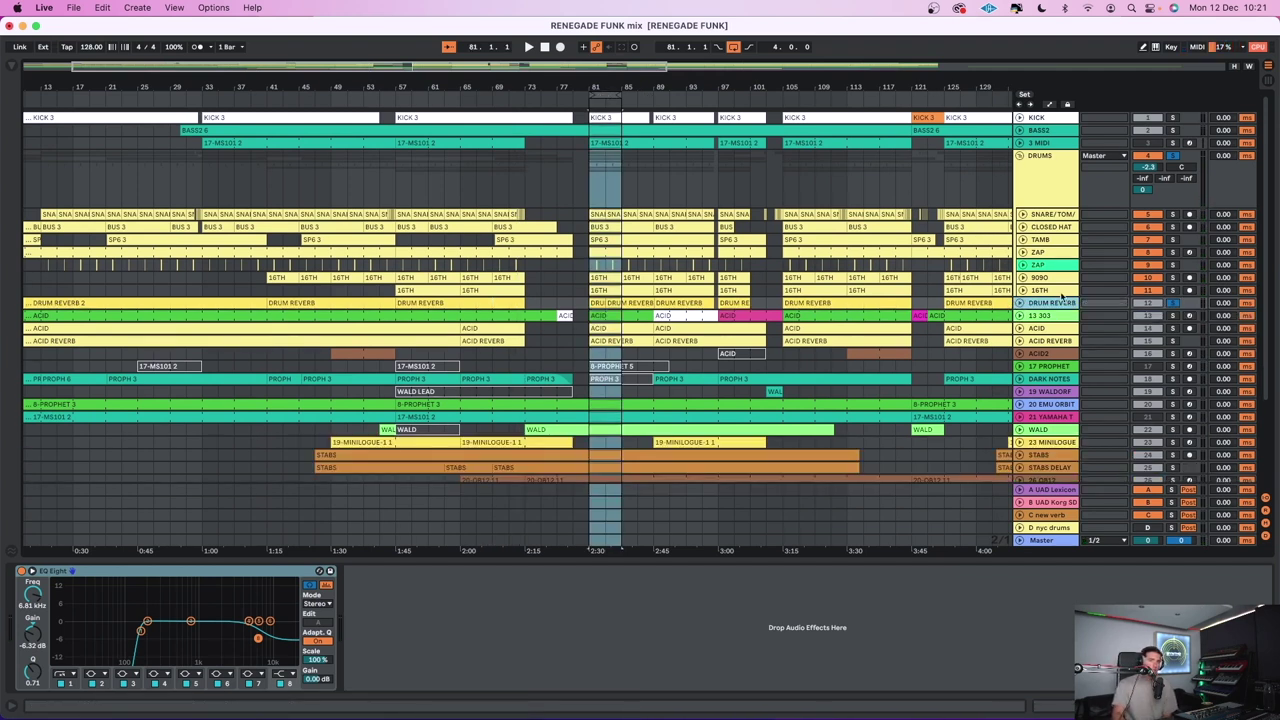
{"action": "left_click", "coordinate": [1171, 118]}
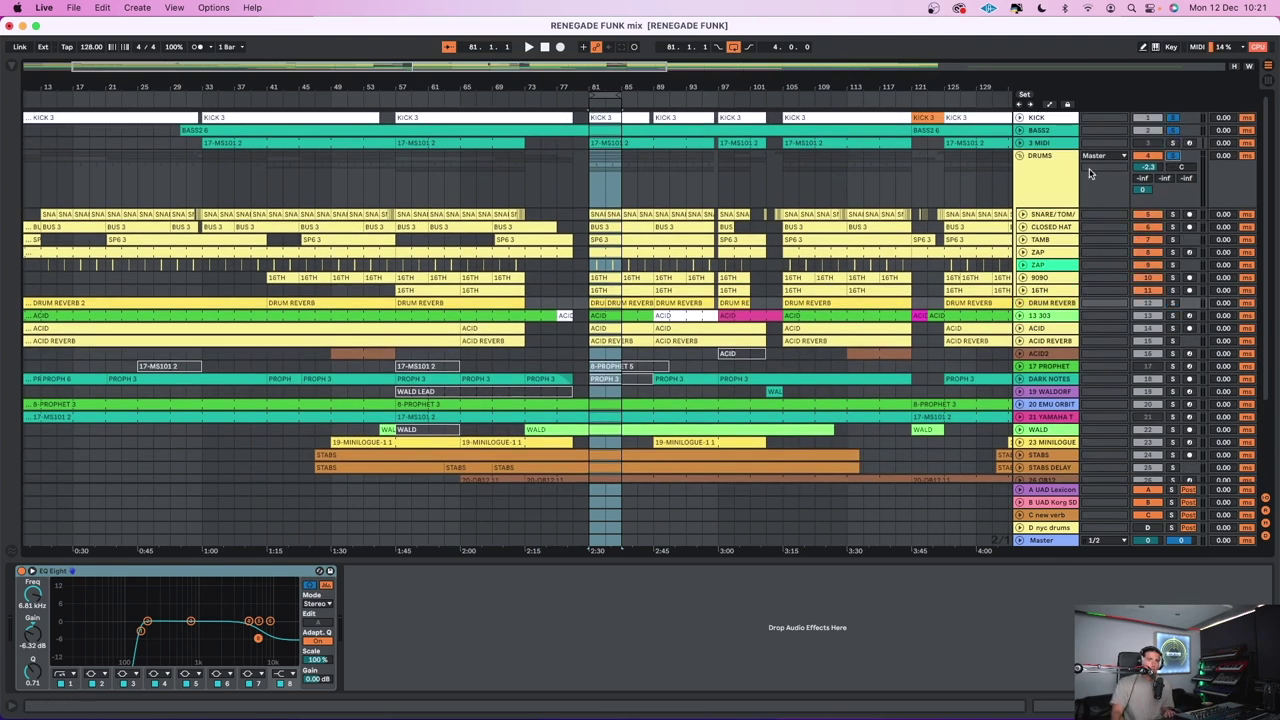
{"action": "left_click", "coordinate": [1025, 176]}
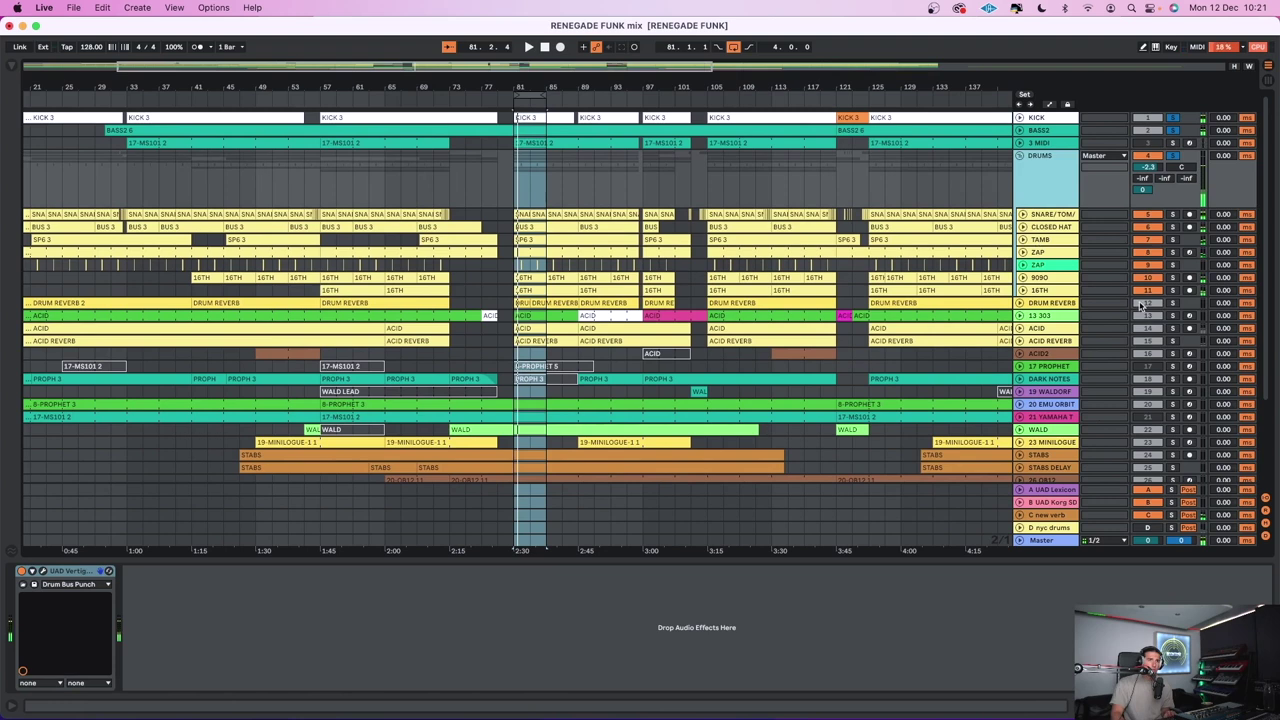
Audition the 16TH track in solo and the DRUMS group, and check the devices on 9090, 16TH and DRUM REVERB
{"action": "left_click", "coordinate": [1052, 278]}
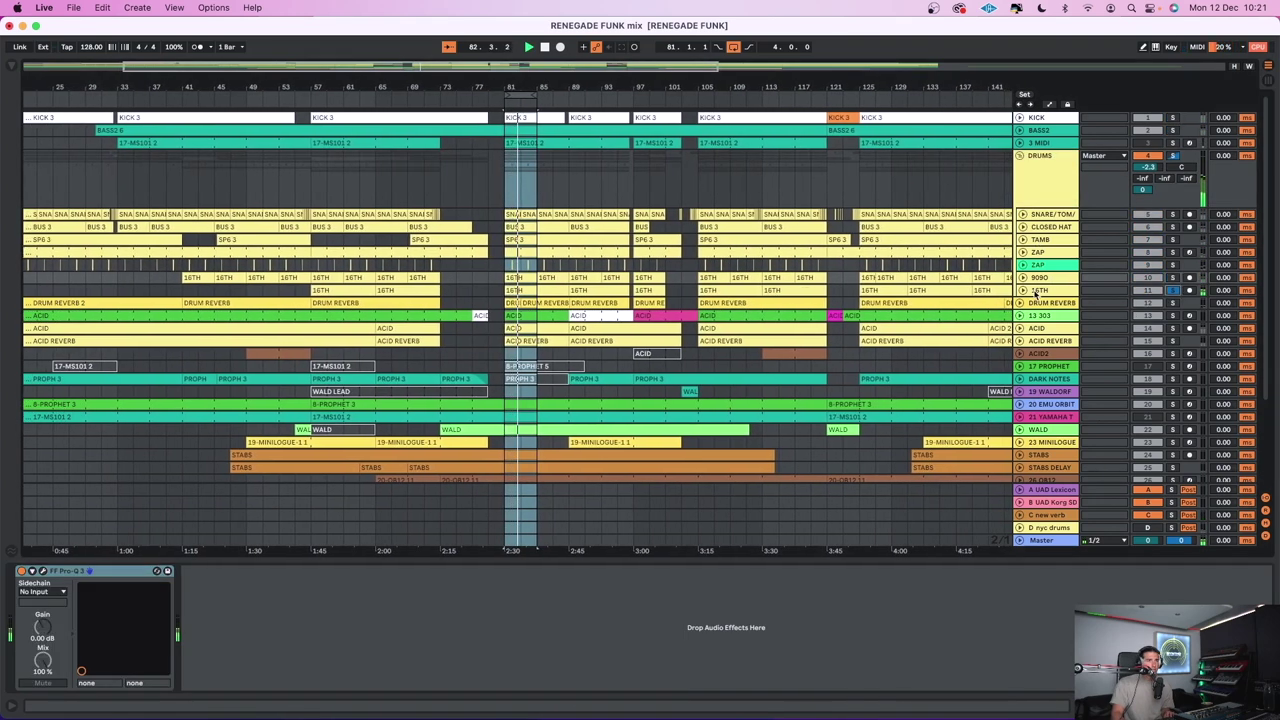
{"action": "left_click", "coordinate": [1037, 291]}
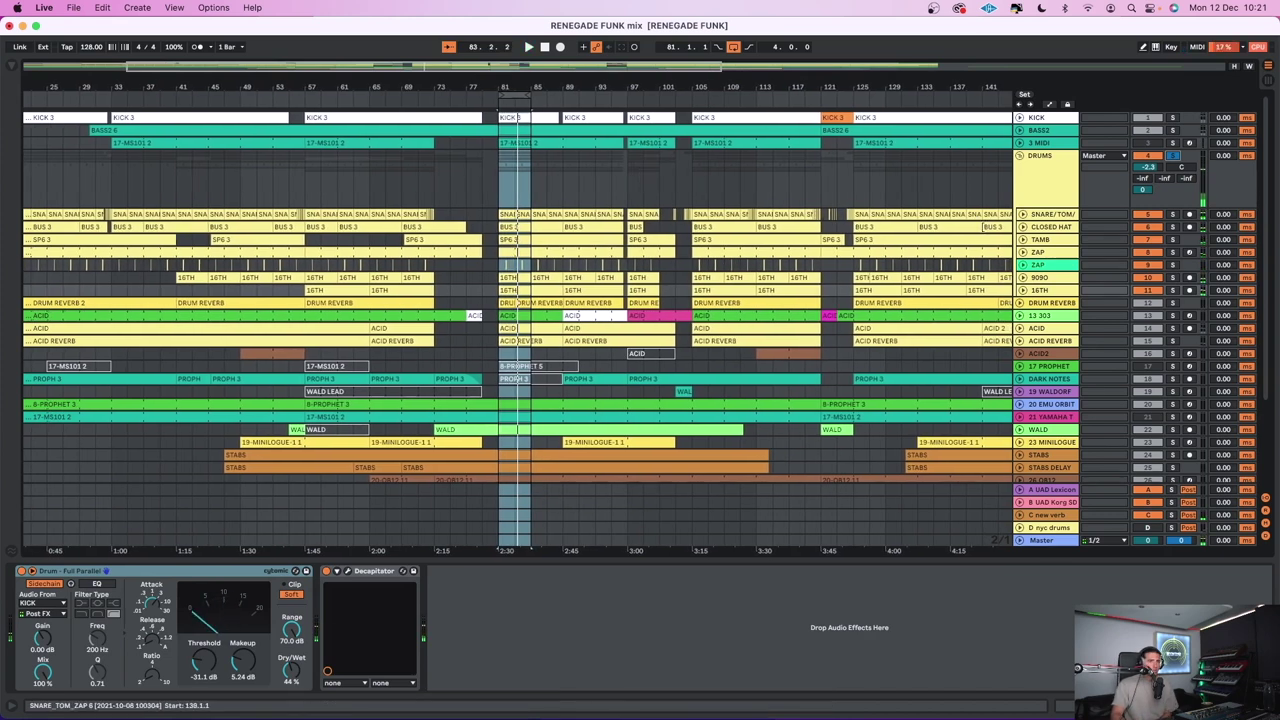
{"action": "left_click", "coordinate": [1076, 304]}
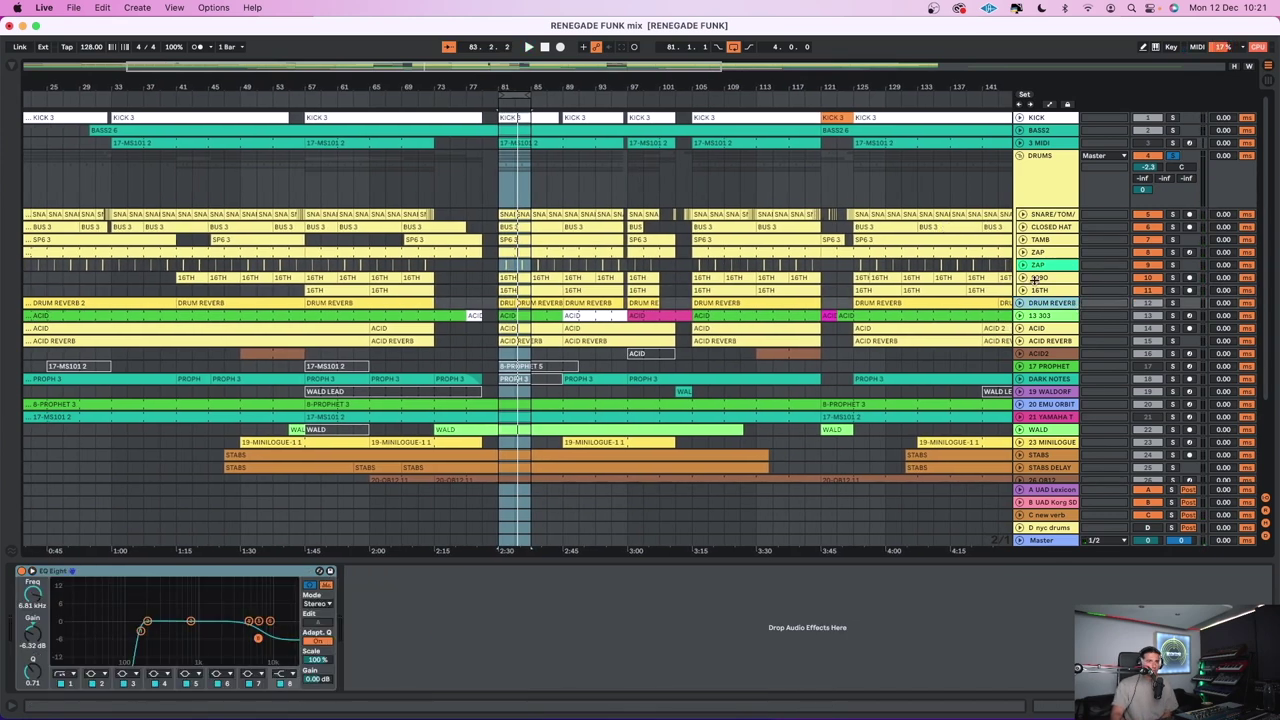
Play KICK, BASS2 and DRUMS soloed, and unfold the 9090 and 16TH tracks to inspect their waveforms from bar 81
{"action": "left_click", "coordinate": [1020, 157]}
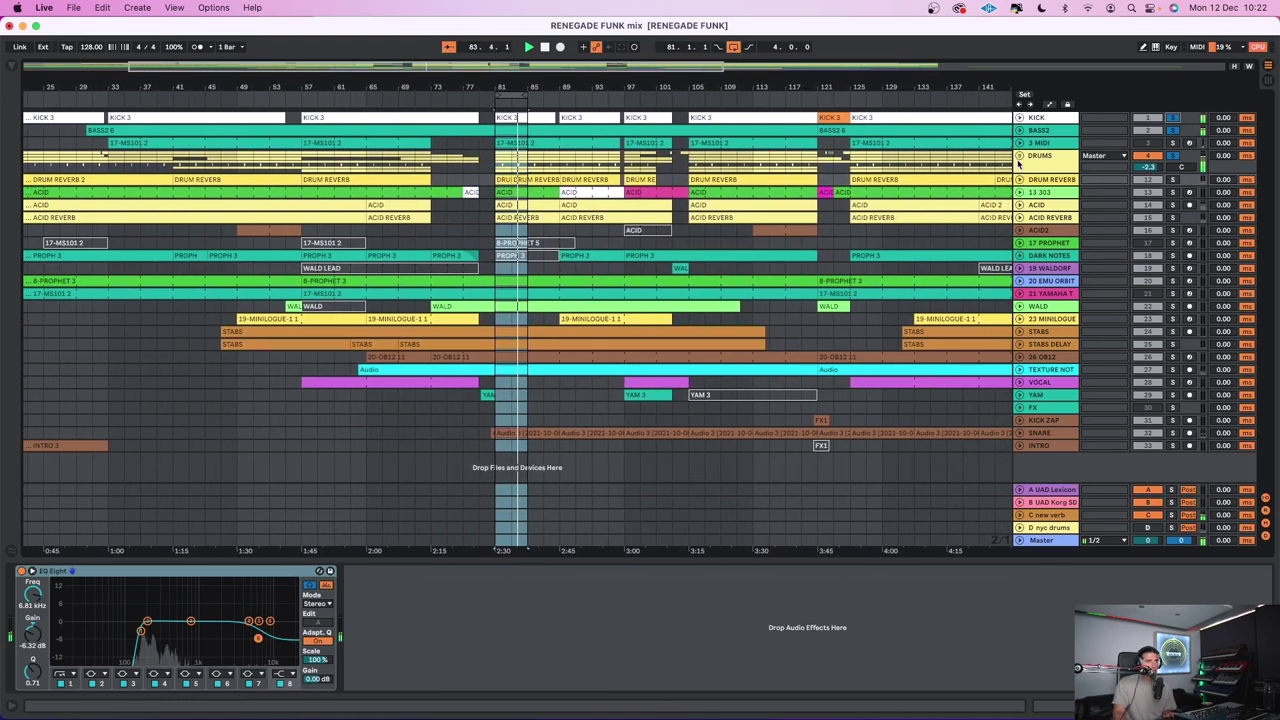
{"action": "left_click", "coordinate": [1020, 157]}
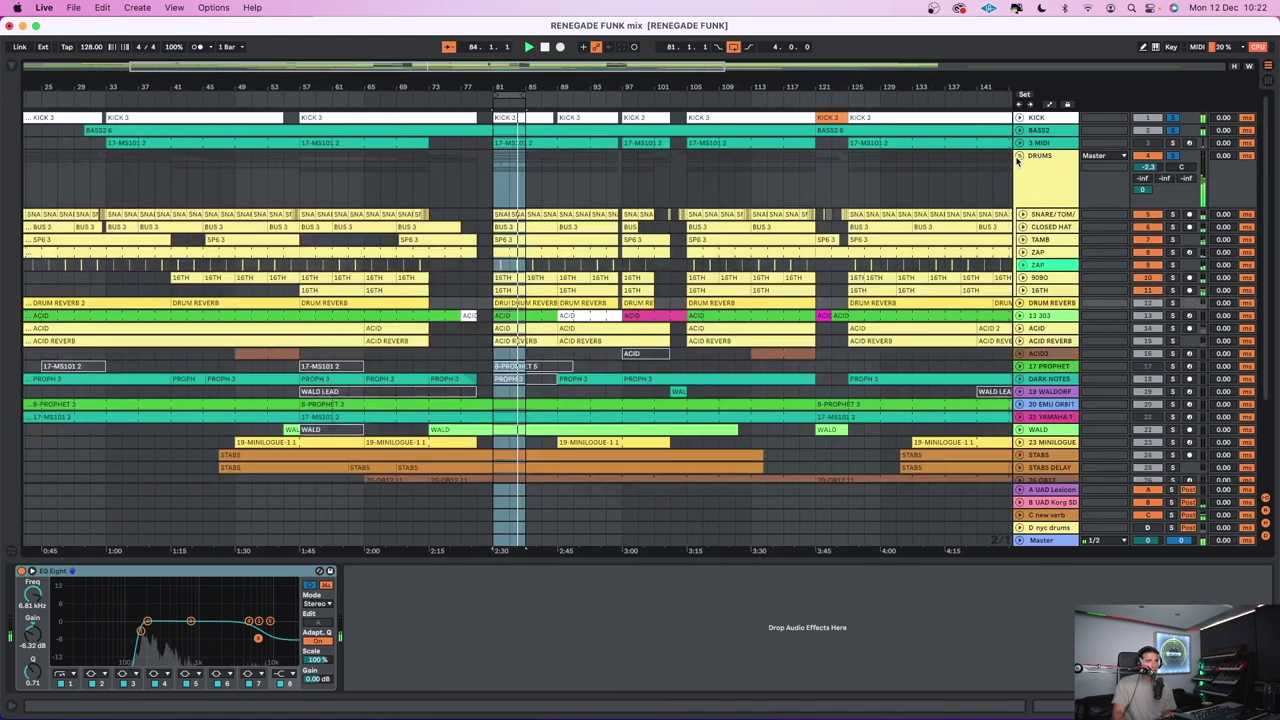
{"action": "left_click", "coordinate": [1021, 289]}
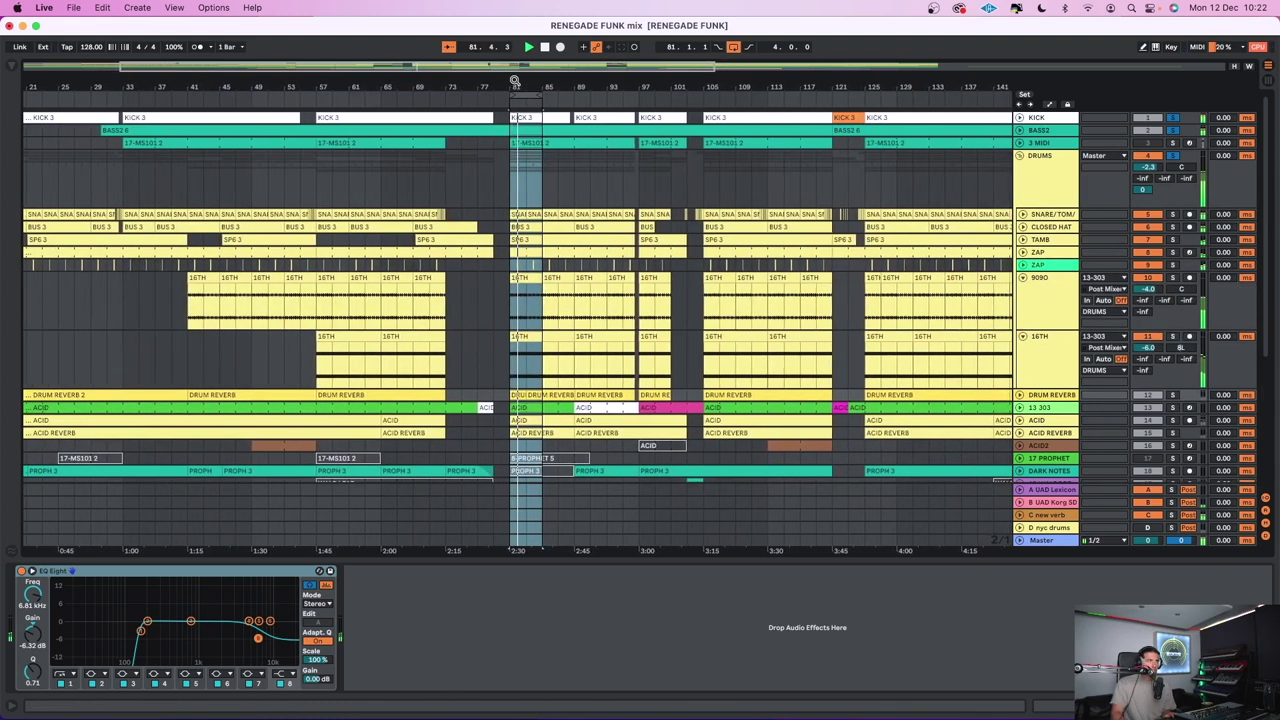
{"action": "key", "text": "z"}
{"action": "mouse_move", "coordinate": [512, 80]}
{"action": "left_mouse_down"}
{"action": "mouse_move", "coordinate": [512, 95]}
{"action": "mouse_move", "coordinate": [512, 80]}
{"action": "left_mouse_up"}
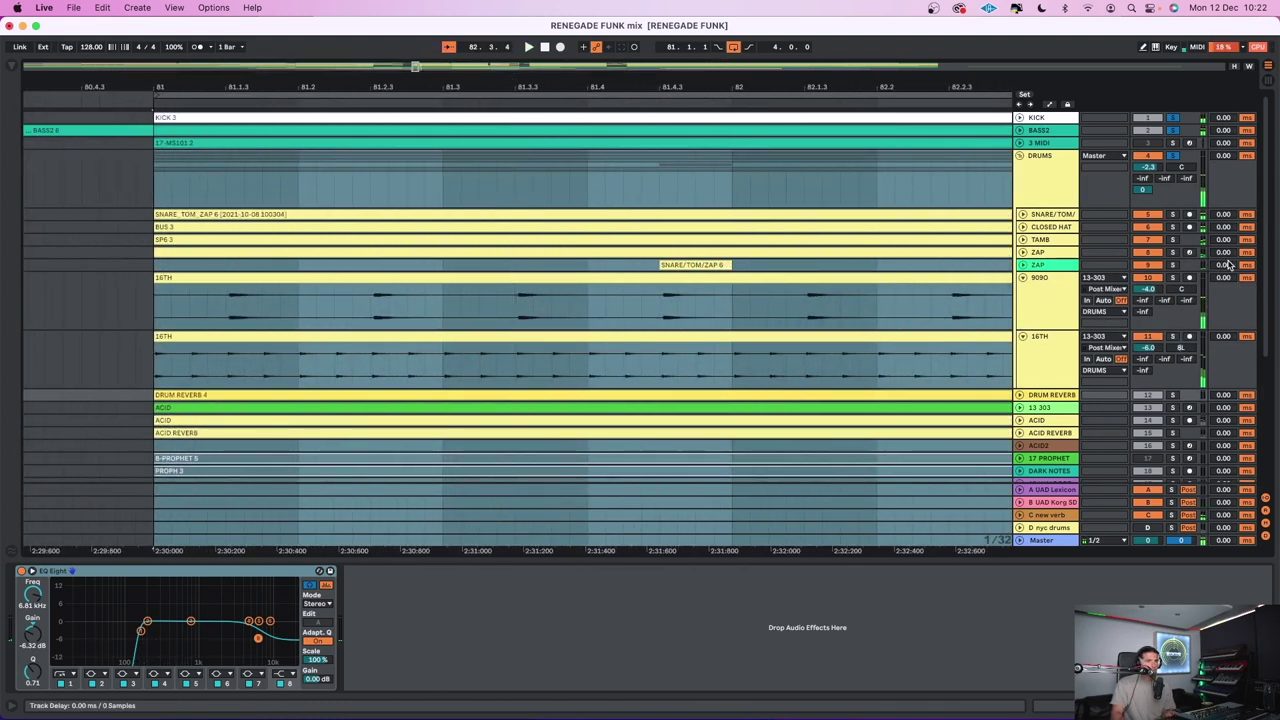
Solo the 9090, 16TH and CLOSED HAT tracks to hear the three hat layers together
{"action": "left_click", "coordinate": [1172, 277]}
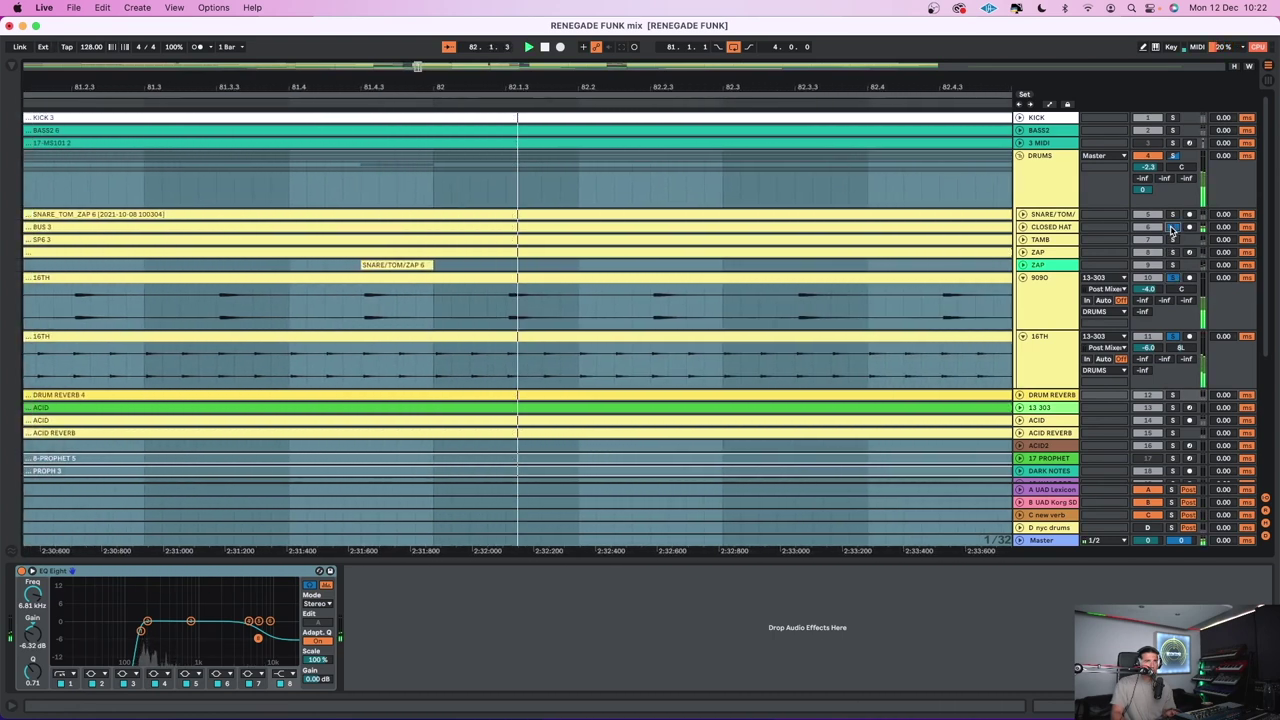
{"action": "left_click", "coordinate": [1172, 227]}
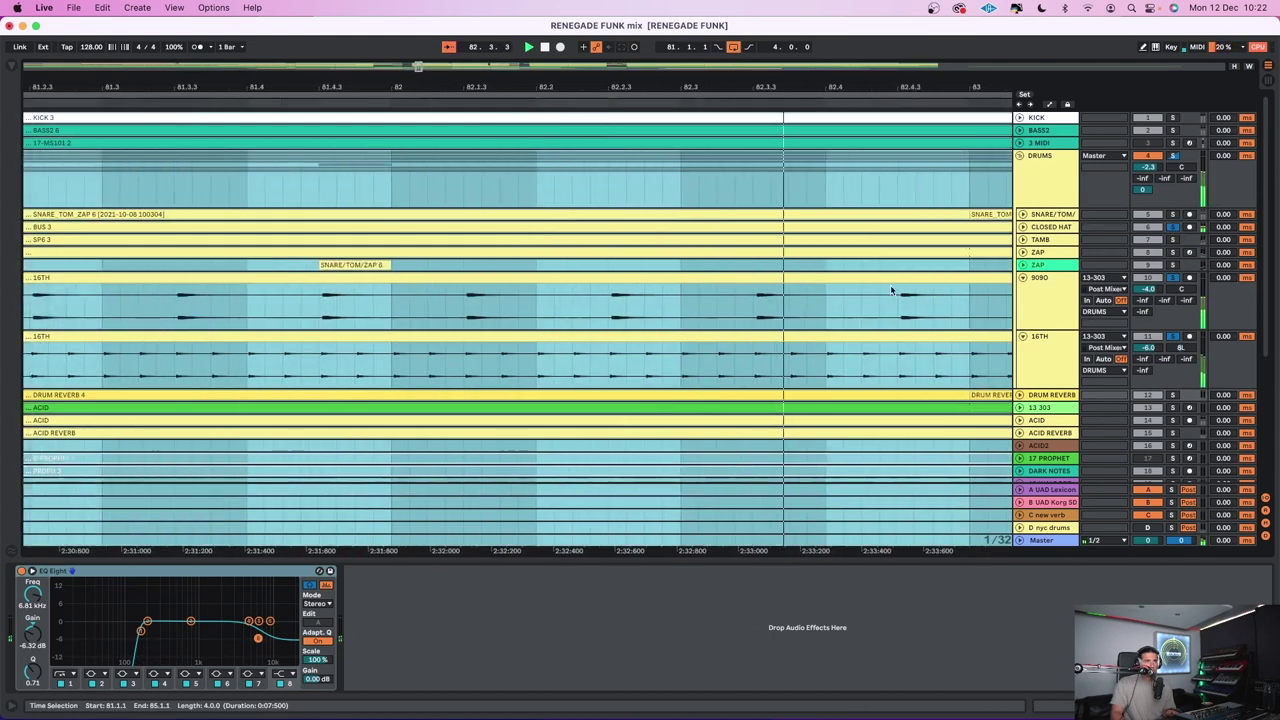
{"action": "left_click", "coordinate": [1051, 297]}
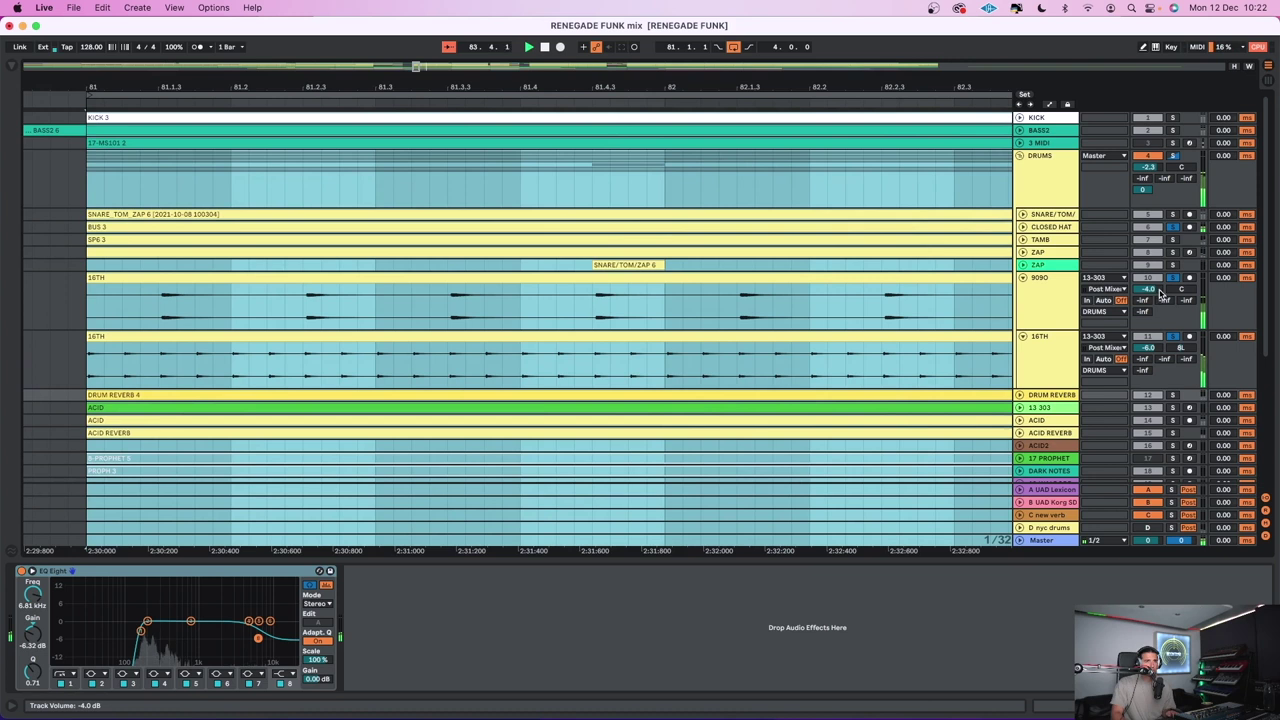
Play the full mix without solos from the 9090 hit at 81.1.3, and fold the 9090 track and the DRUMS group
{"action": "left_click", "coordinate": [160, 302]}
{"action": "key", "text": "space"}
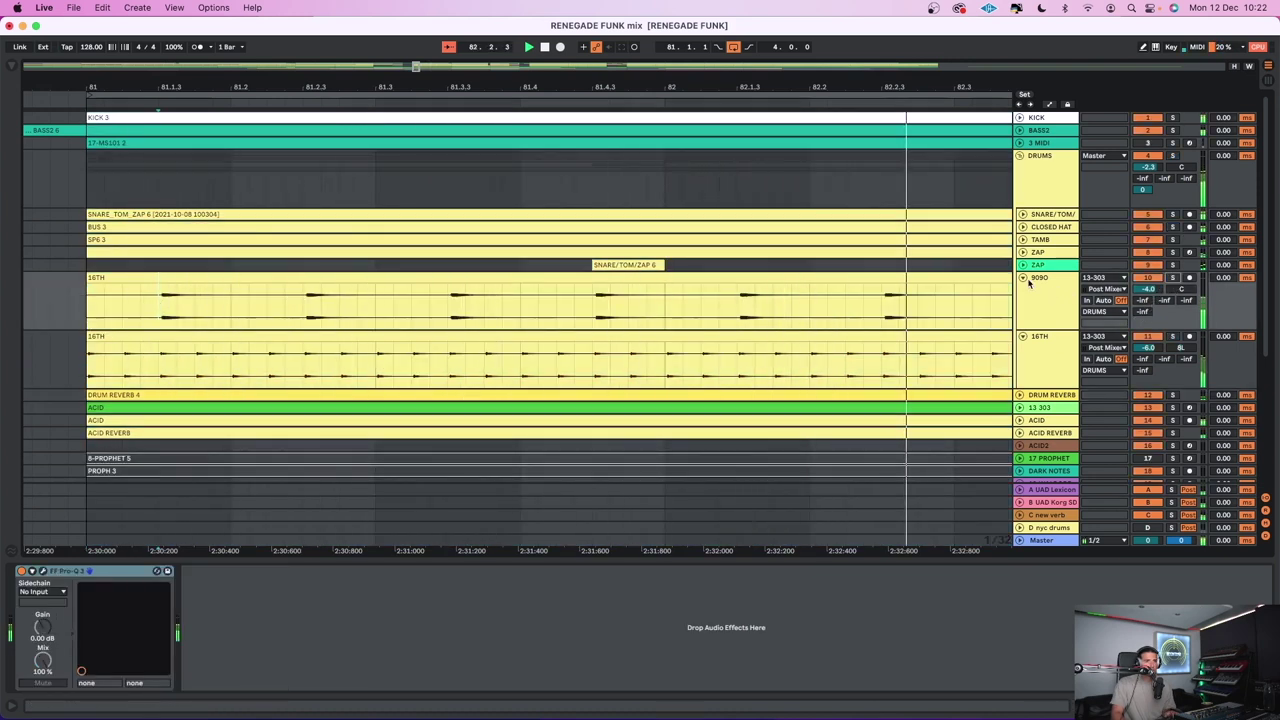
{"action": "left_click", "coordinate": [1022, 277]}
{"action": "left_click", "coordinate": [1024, 290]}
{"action": "left_click", "coordinate": [1020, 166]}
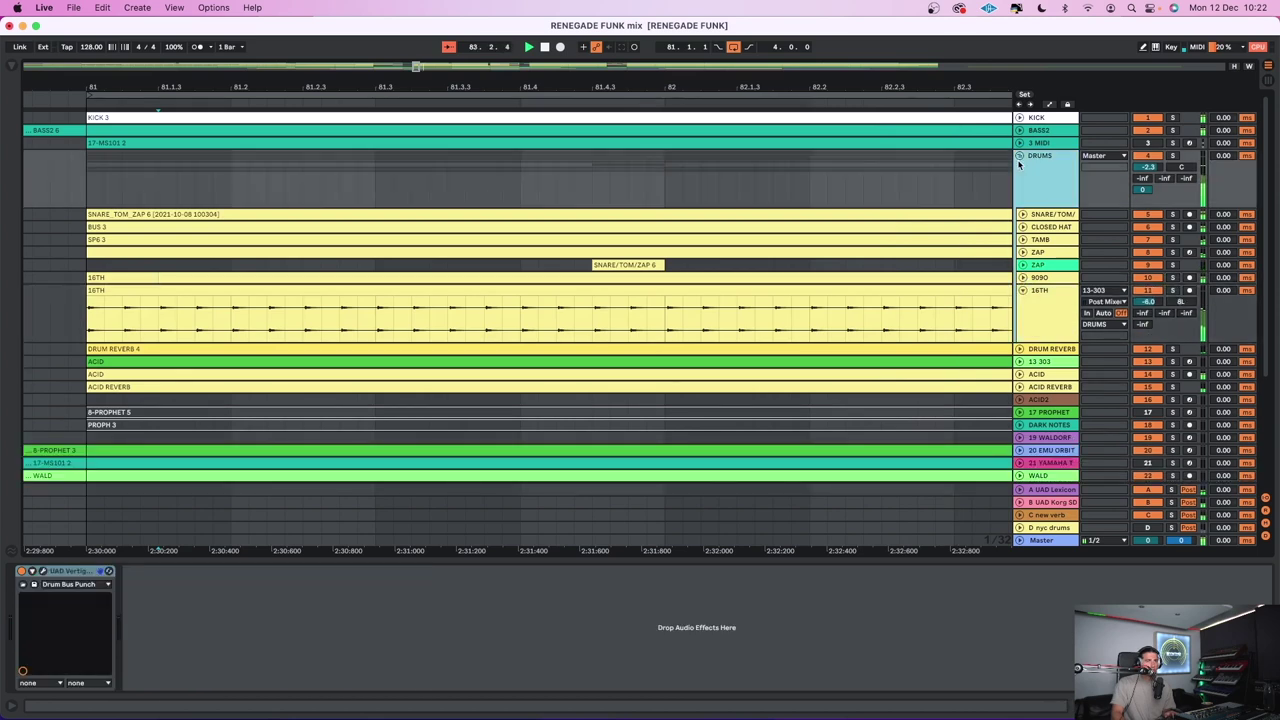
{"action": "left_click", "coordinate": [1019, 157]}
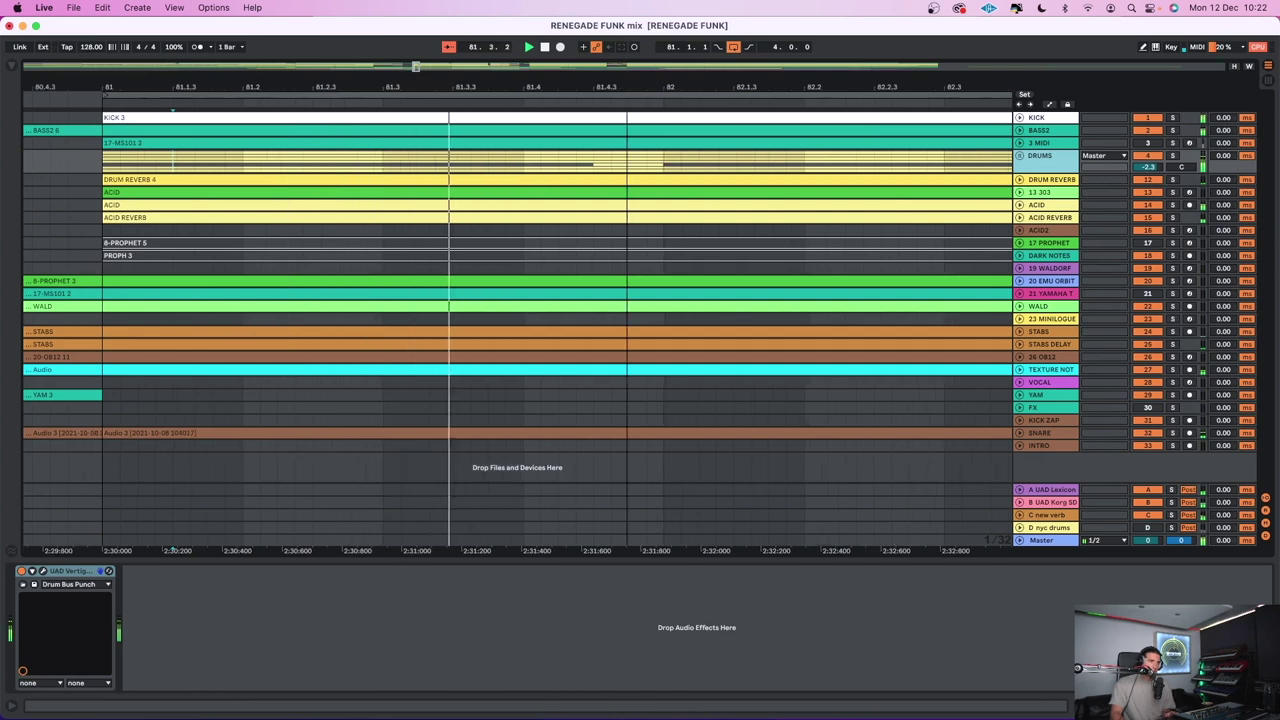
{"action": "key", "text": "minus"}
{"action": "key", "text": "minus"}
{"action": "key", "text": "minus"}
{"action": "key", "text": "minus"}
{"action": "key", "text": "minus"}
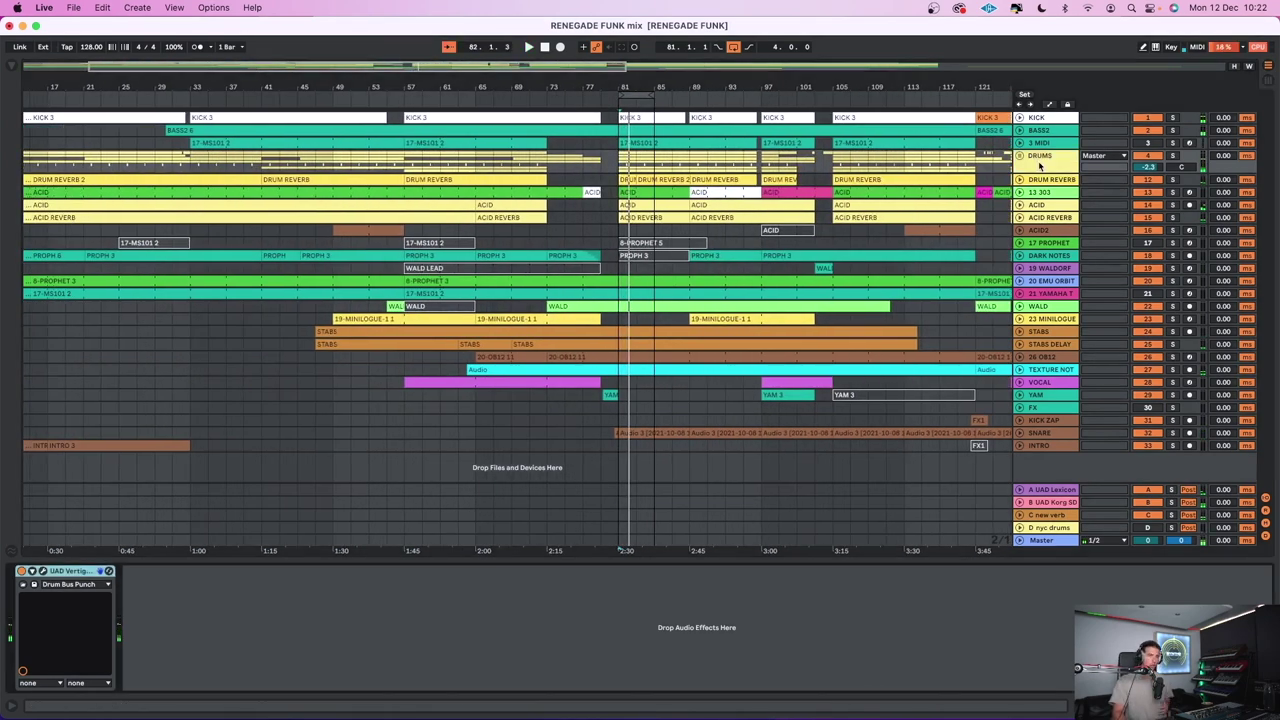
Examine the UAD Vertigo VSC-2 compressor on the DRUMS group while the loop plays, and close its window
{"action": "left_click", "coordinate": [1034, 161]}
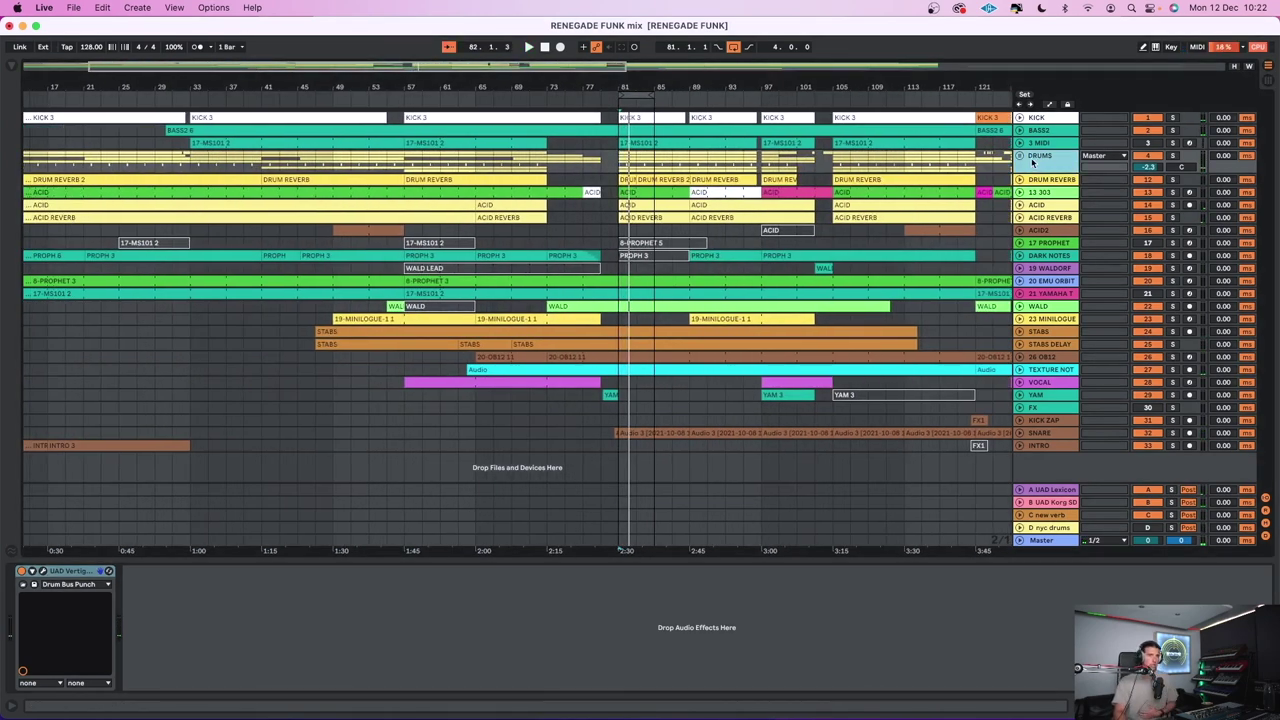
{"action": "left_click", "coordinate": [45, 573]}
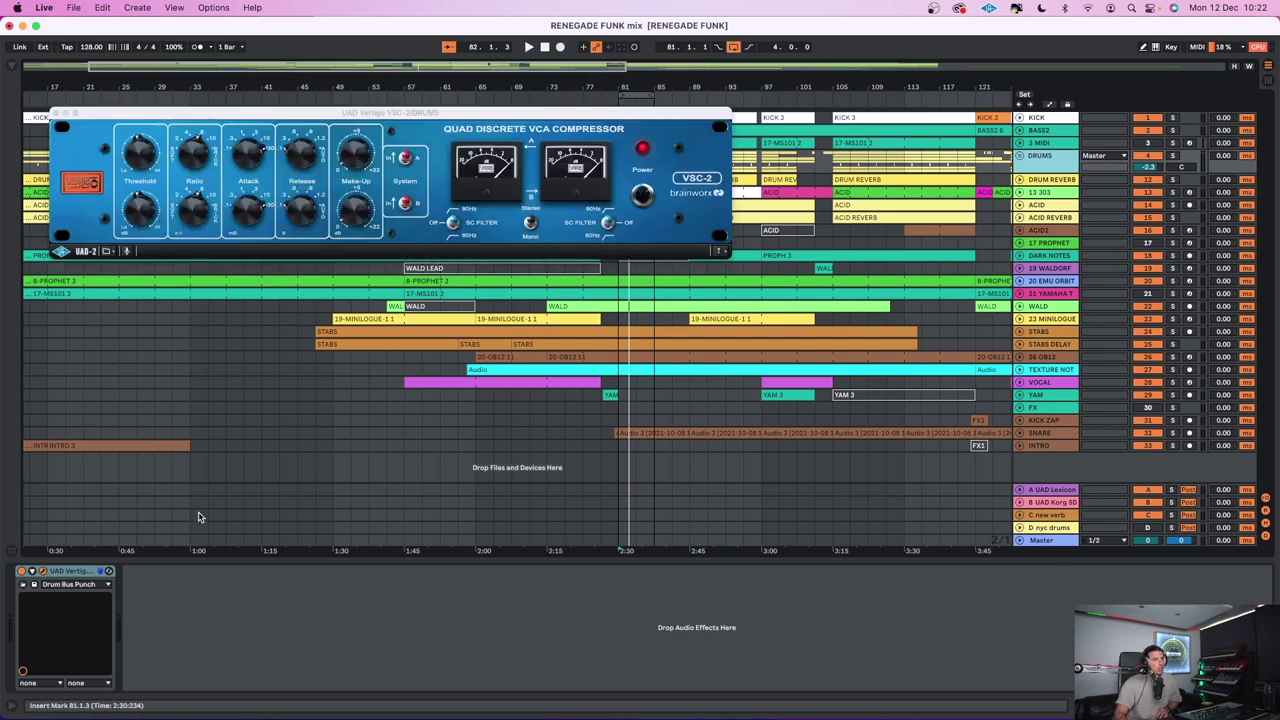
{"action": "key", "text": "space"}
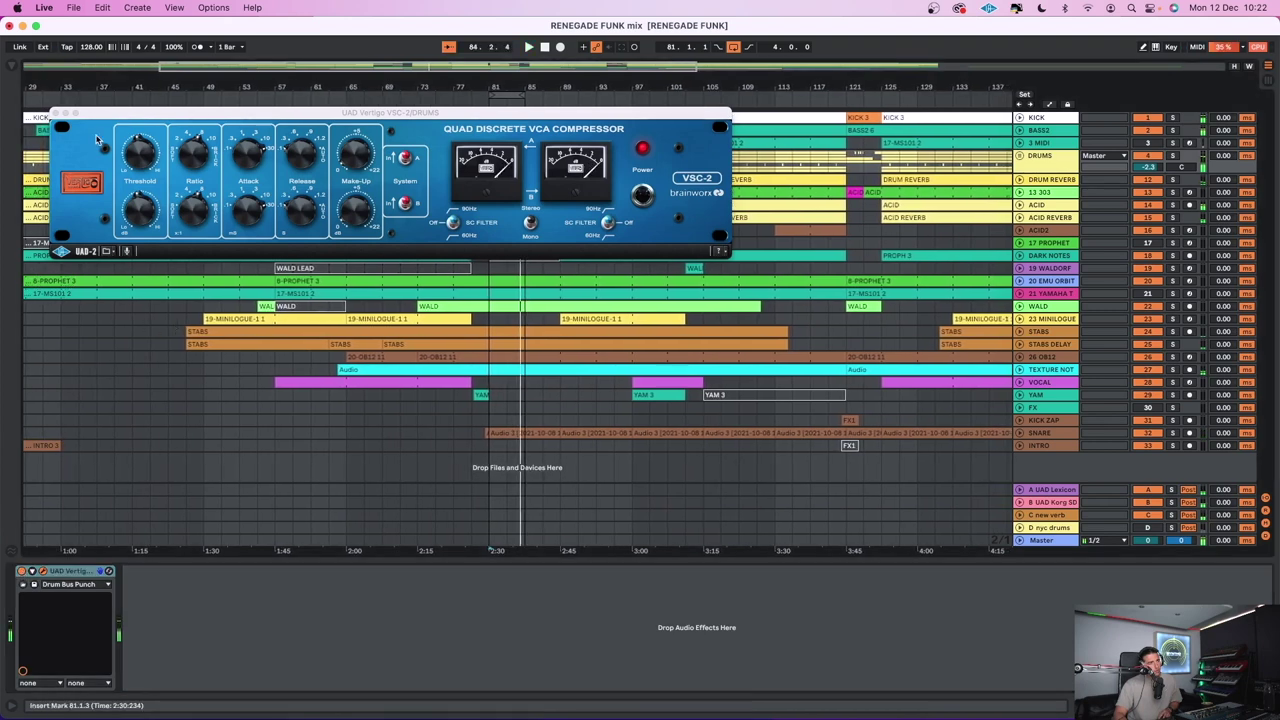
{"action": "left_click", "coordinate": [56, 114]}
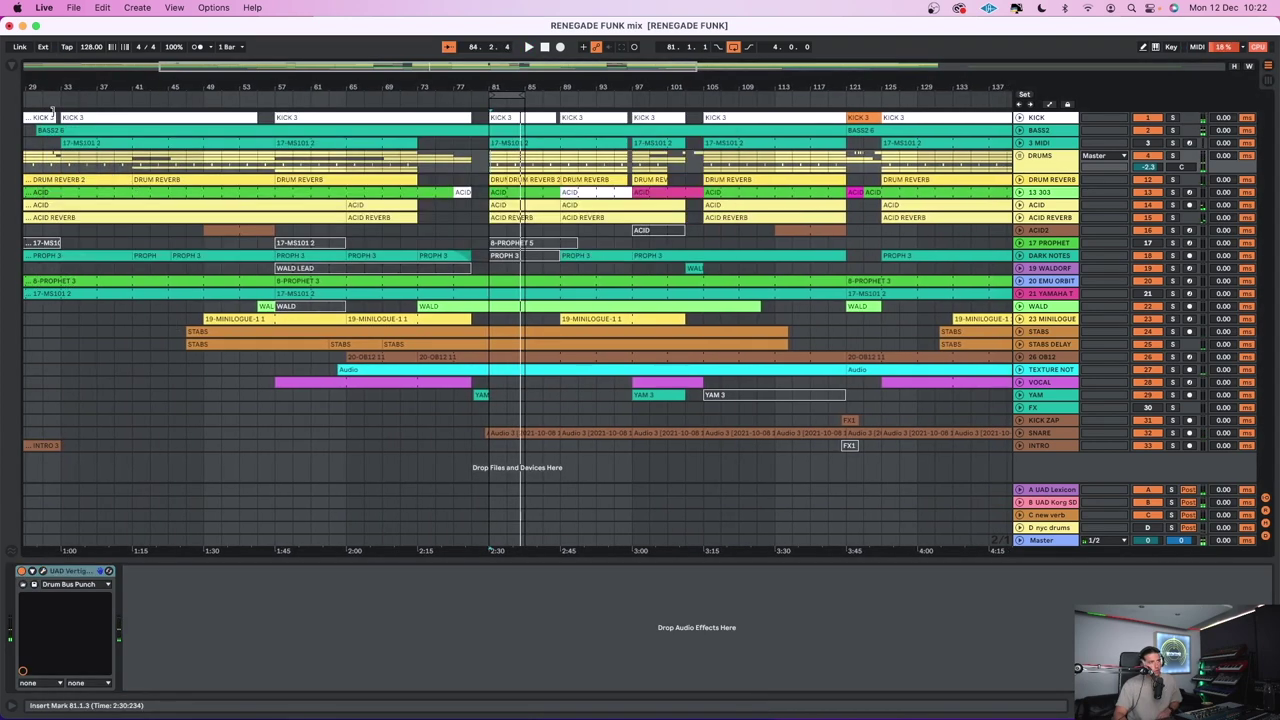
{"action": "left_click", "coordinate": [42, 572]}
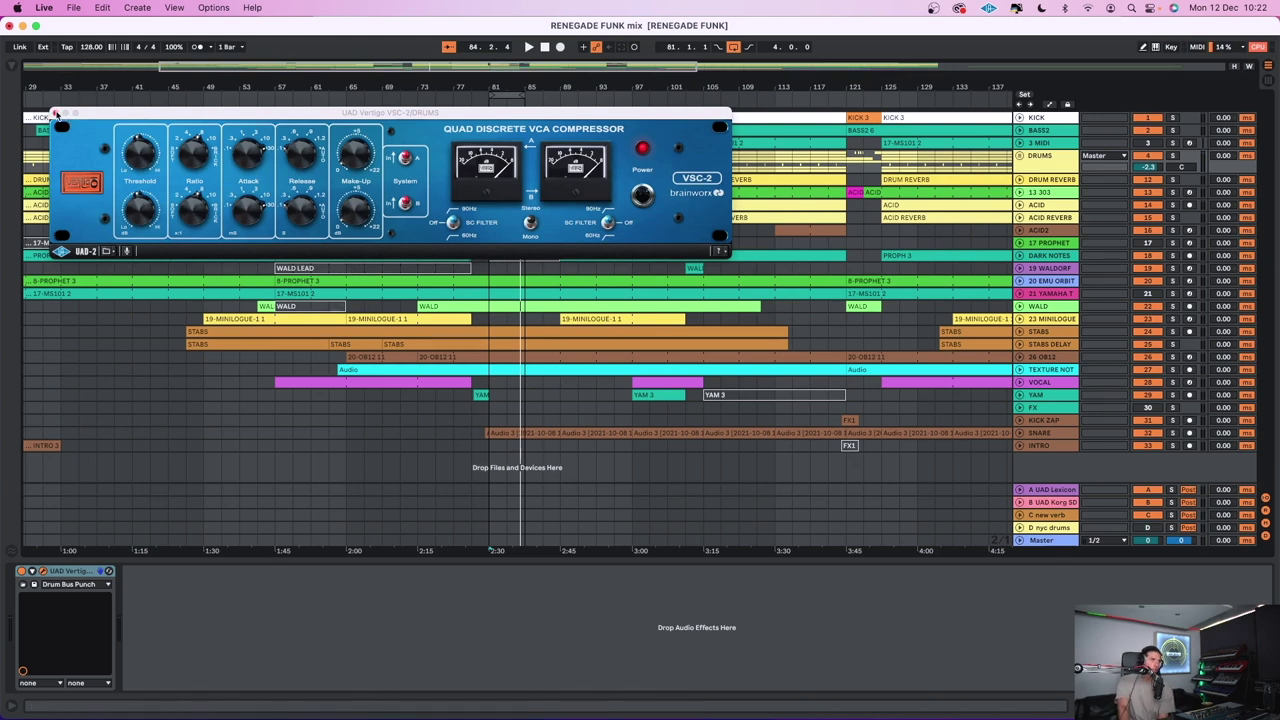
{"action": "left_click", "coordinate": [57, 114]}
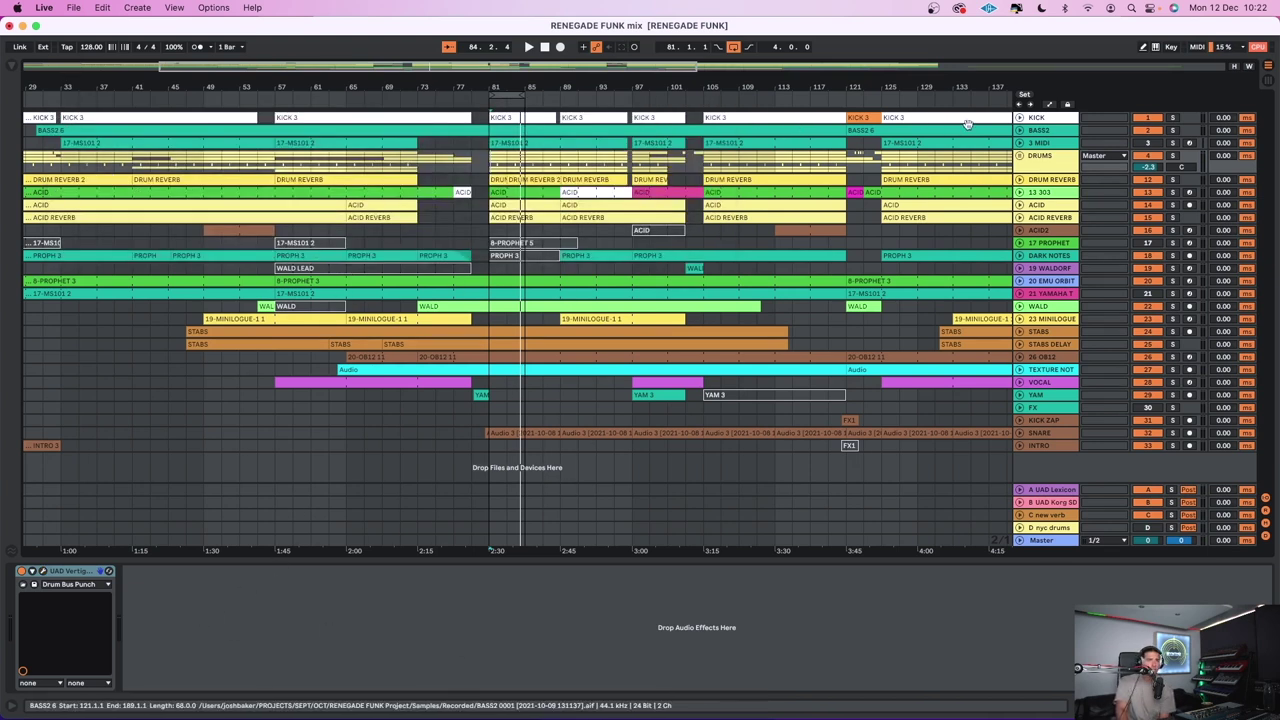
Check the devices on the DRUMS group and the 3 MIDI track, ending with the 13 303 track selected
{"action": "left_click", "coordinate": [1050, 157]}
{"action": "left_click", "coordinate": [1047, 145]}
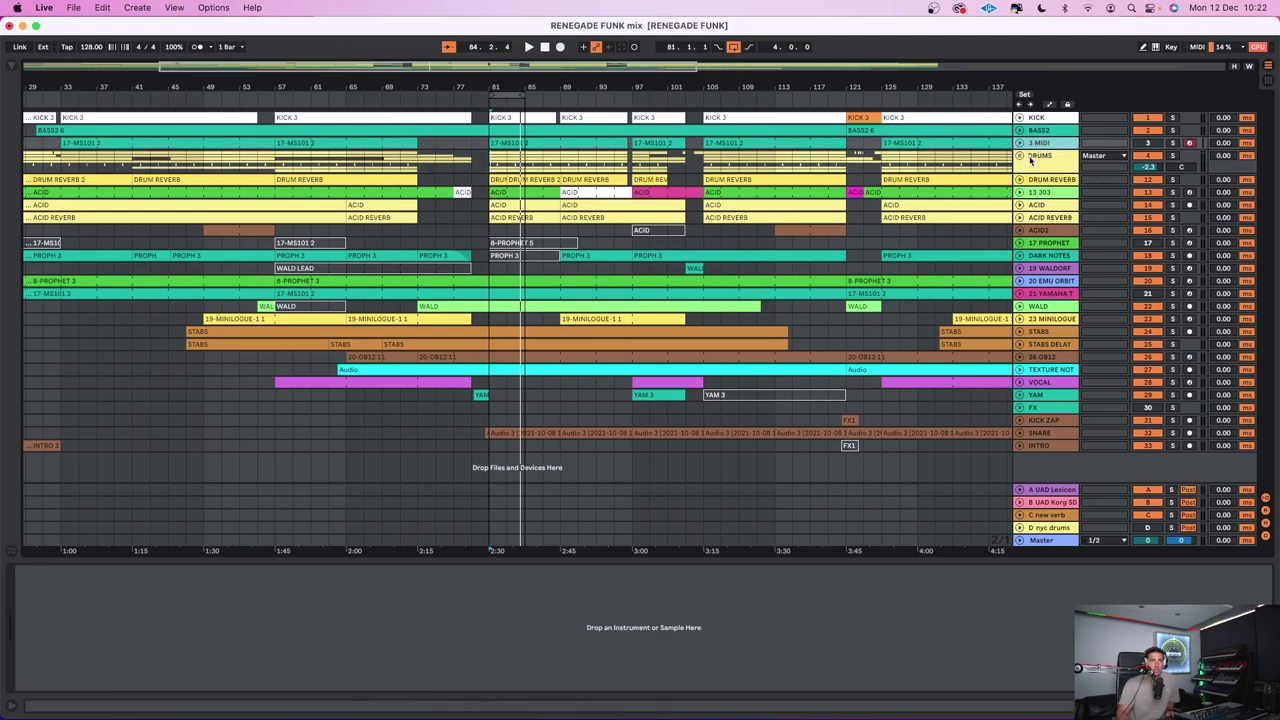
{"action": "left_click", "coordinate": [1032, 193]}
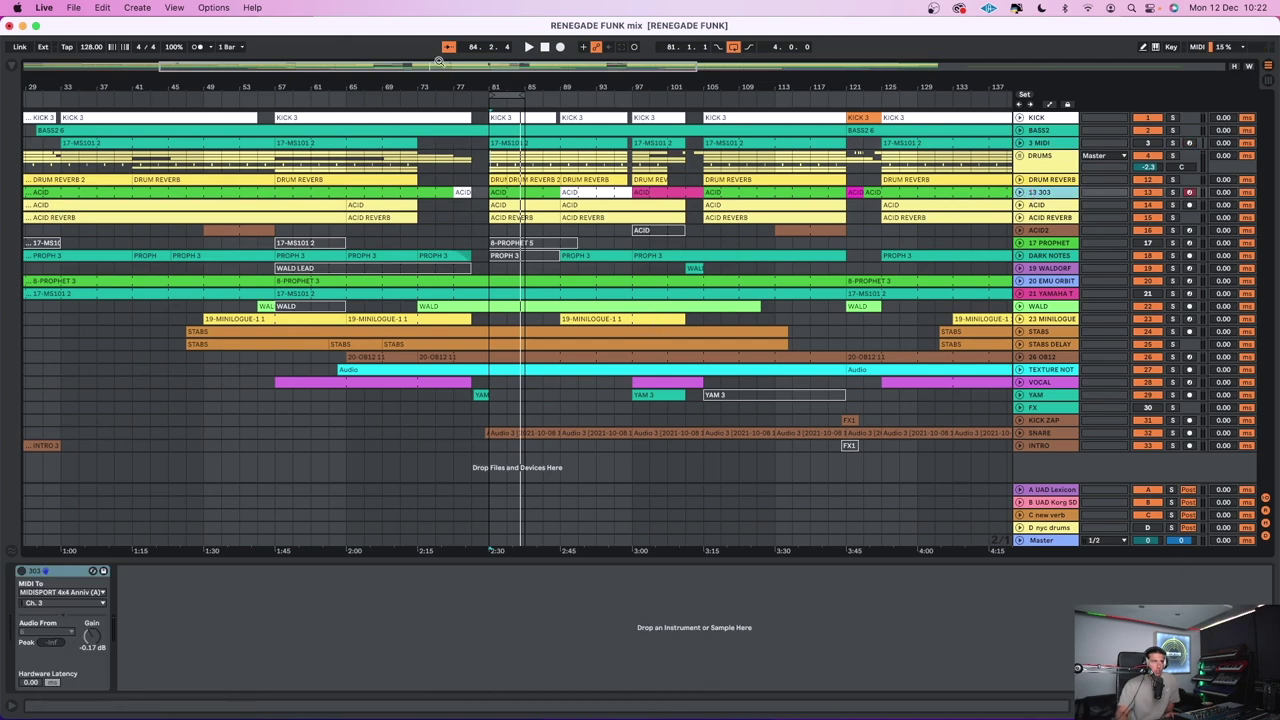
Solo the INTRO track, unfold it and play its first clip from bar 1
{"action": "left_click_drag", "start_coordinate": [454, 84], "coordinate": [322, 167]}
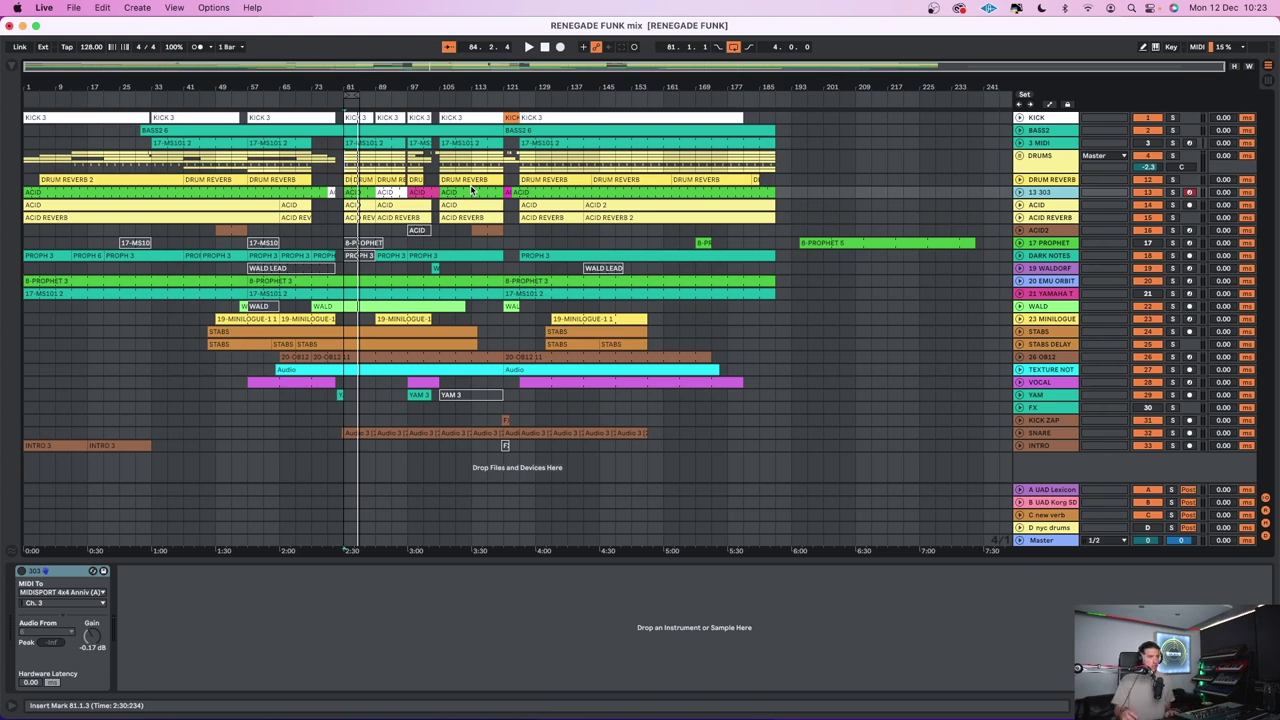
{"action": "left_click", "coordinate": [41, 443]}
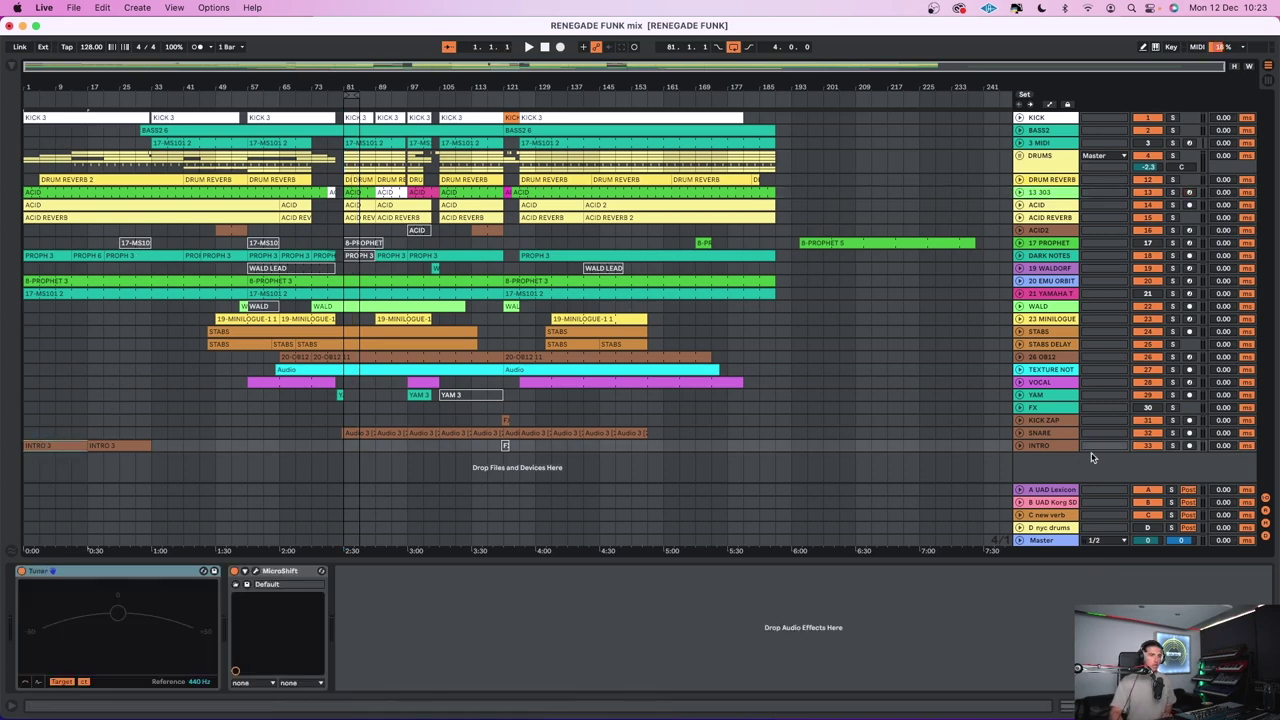
{"action": "key", "text": "space"}
{"action": "key", "text": "alt+plus"}
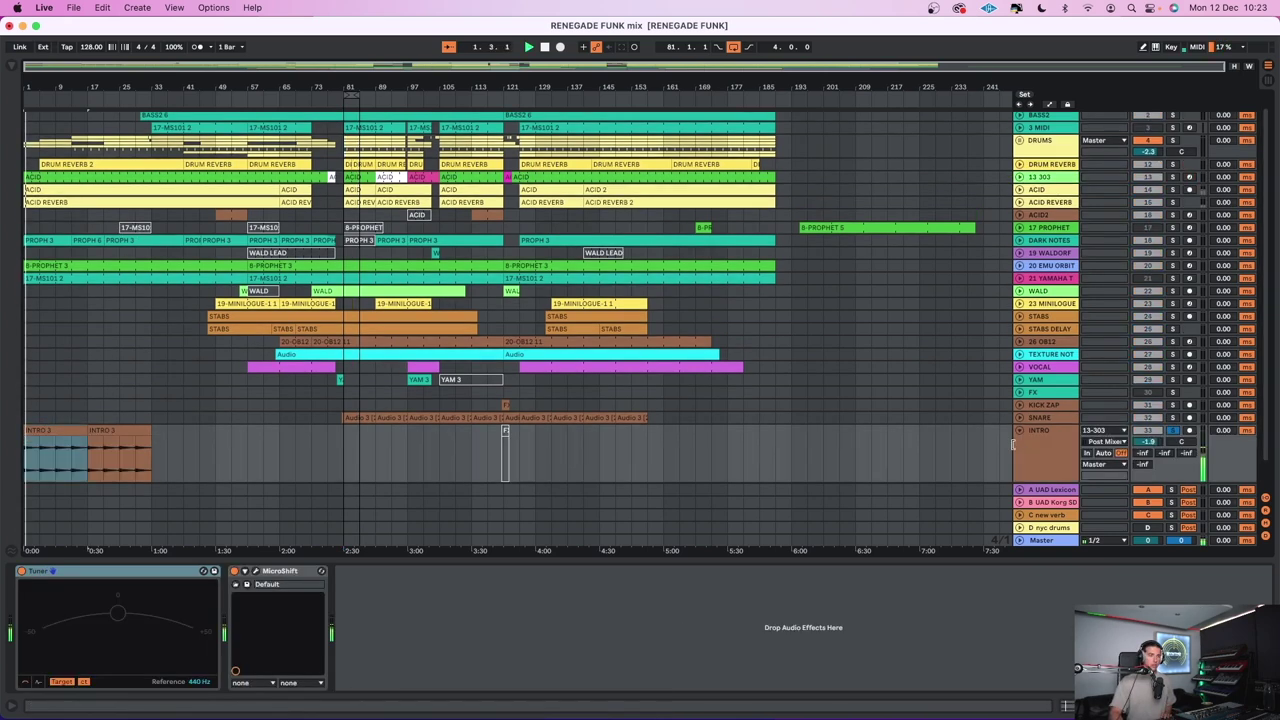
{"action": "key", "text": "plus"}
{"action": "key", "text": "plus"}
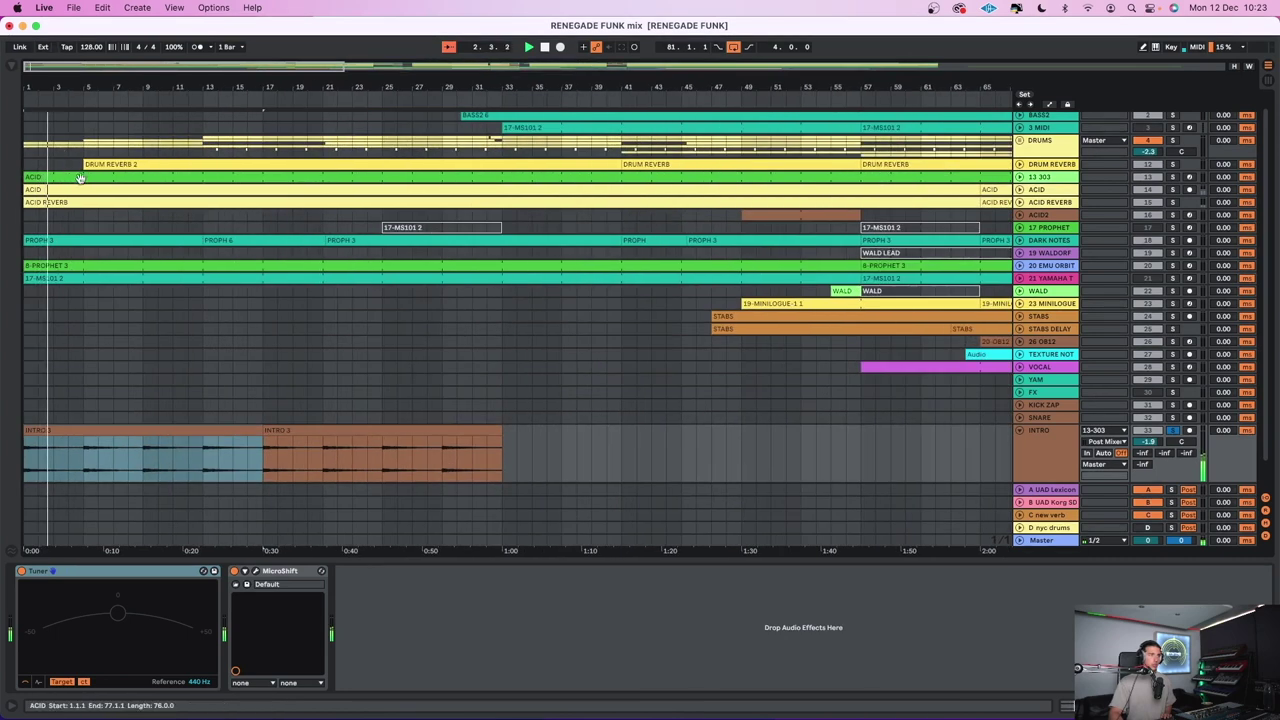
{"action": "key", "text": "plus"}
{"action": "key", "text": "plus"}
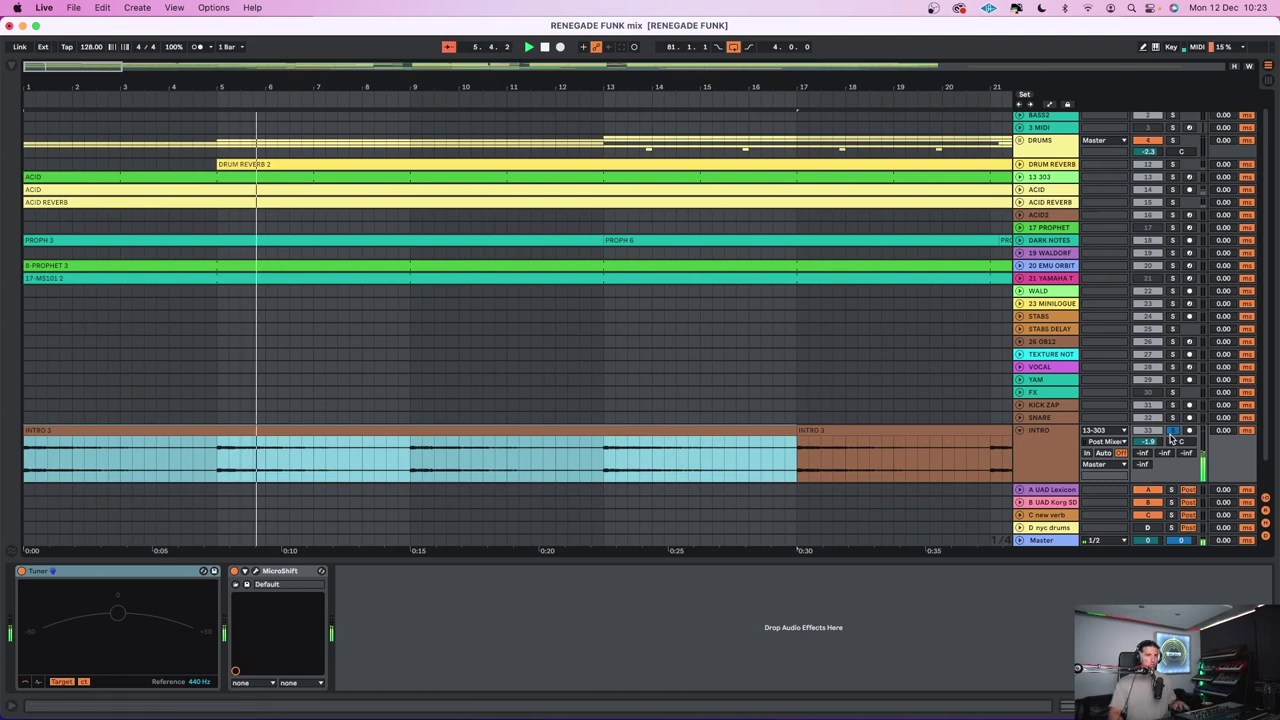
Open the MicroShift plug-in on the INTRO track to check its settings, and close its window
{"action": "left_click", "coordinate": [120, 571]}
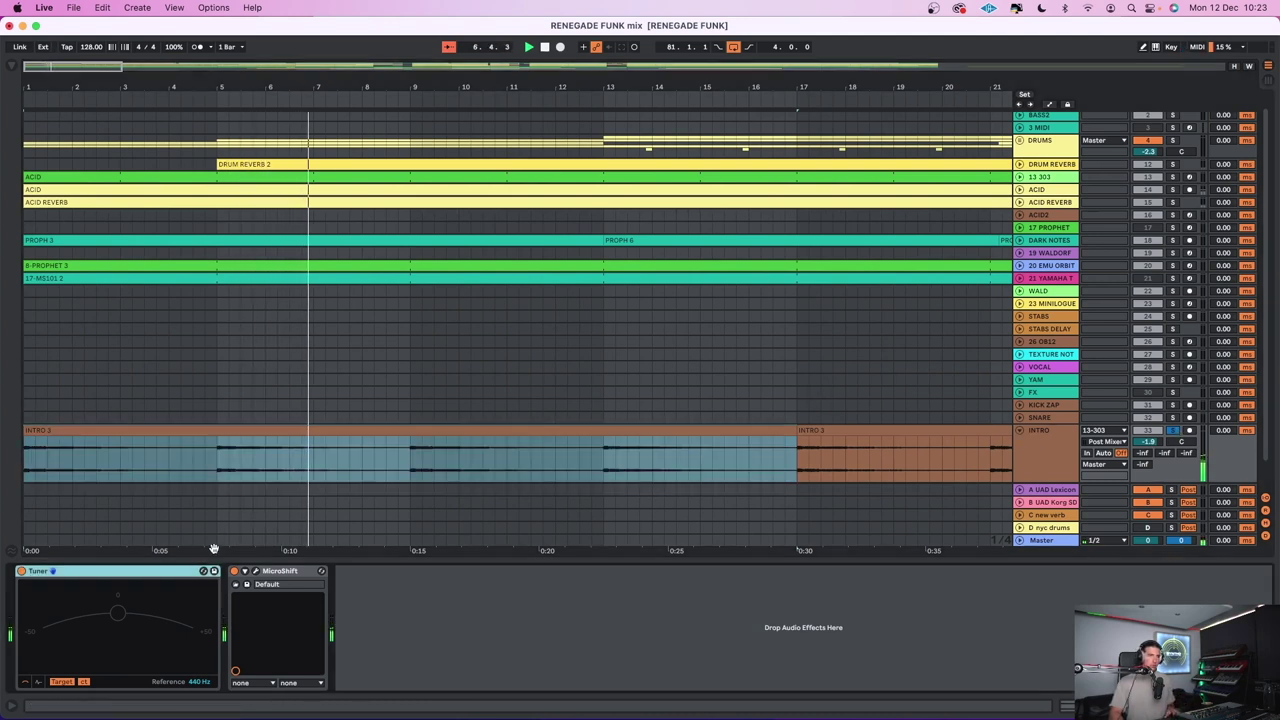
{"action": "left_click", "coordinate": [256, 571]}
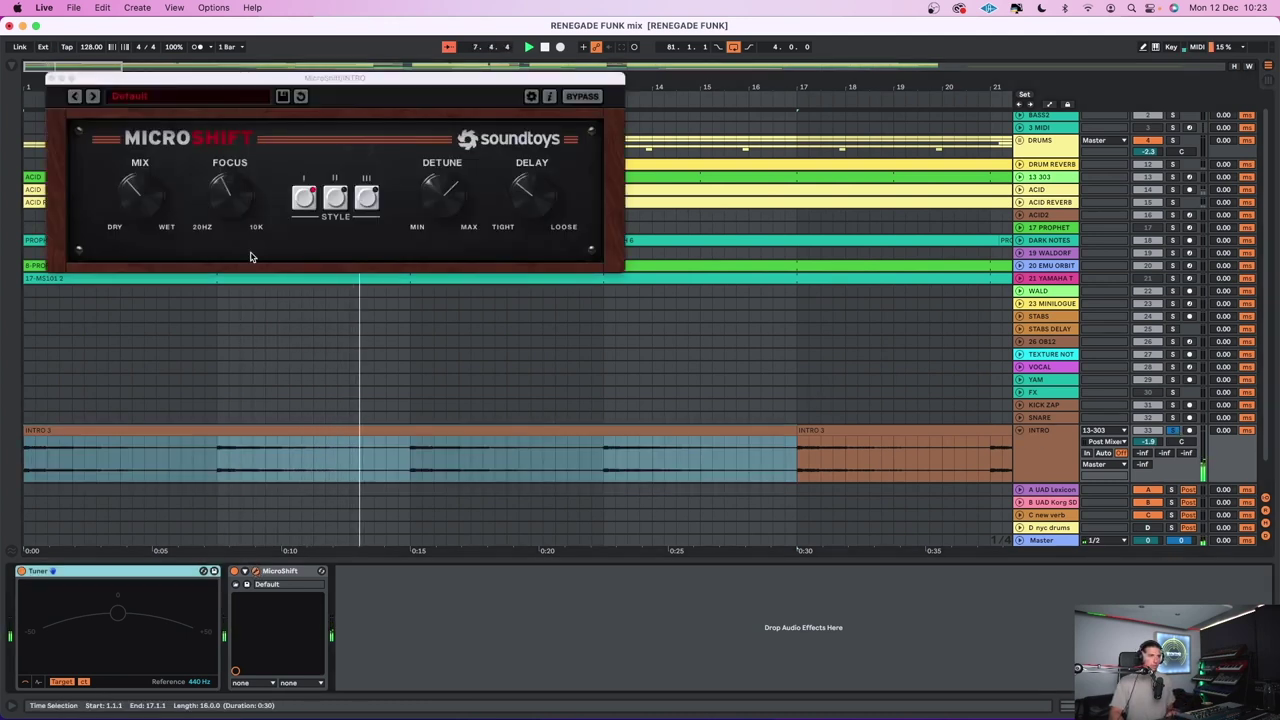
{"action": "left_click", "coordinate": [52, 78]}
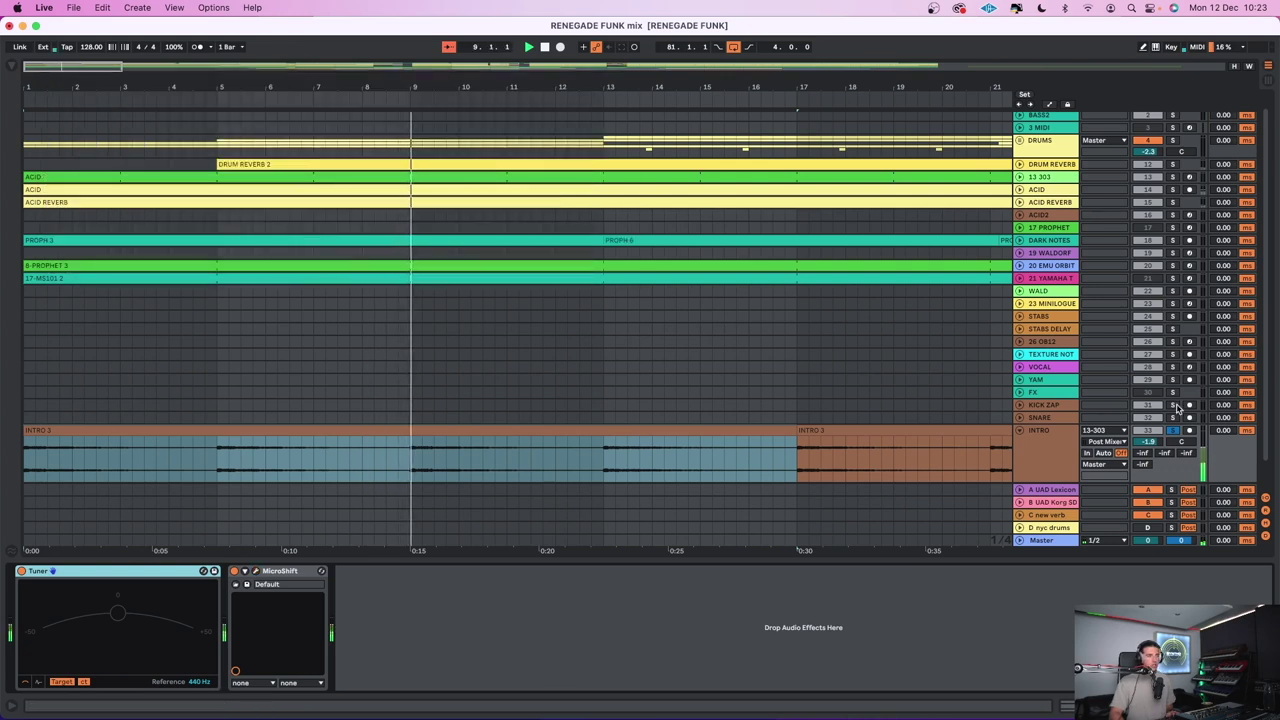
Play the intro unsoloed from bar 1, and deactivate the DRUM REVERB, 13 303, ACID and ACID REVERB tracks
{"action": "left_click", "coordinate": [237, 479]}
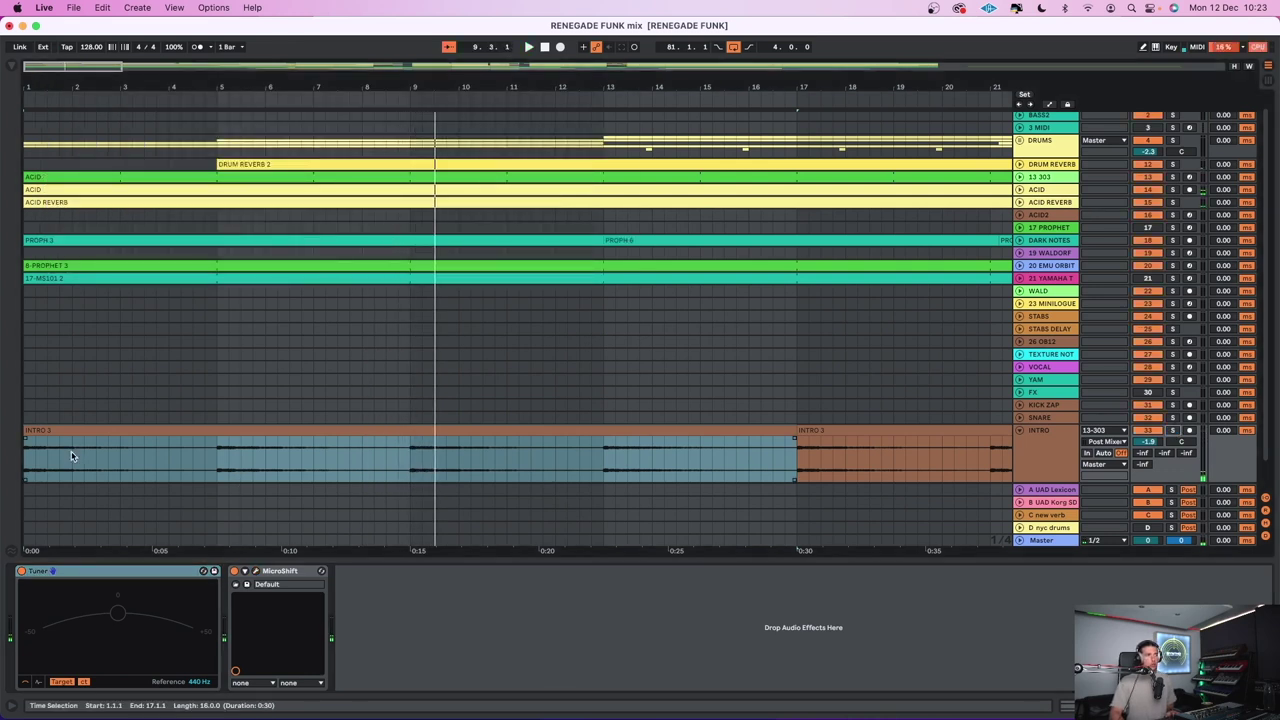
{"action": "left_click", "coordinate": [37, 429]}
{"action": "key", "text": "space"}
{"action": "key", "text": "space"}
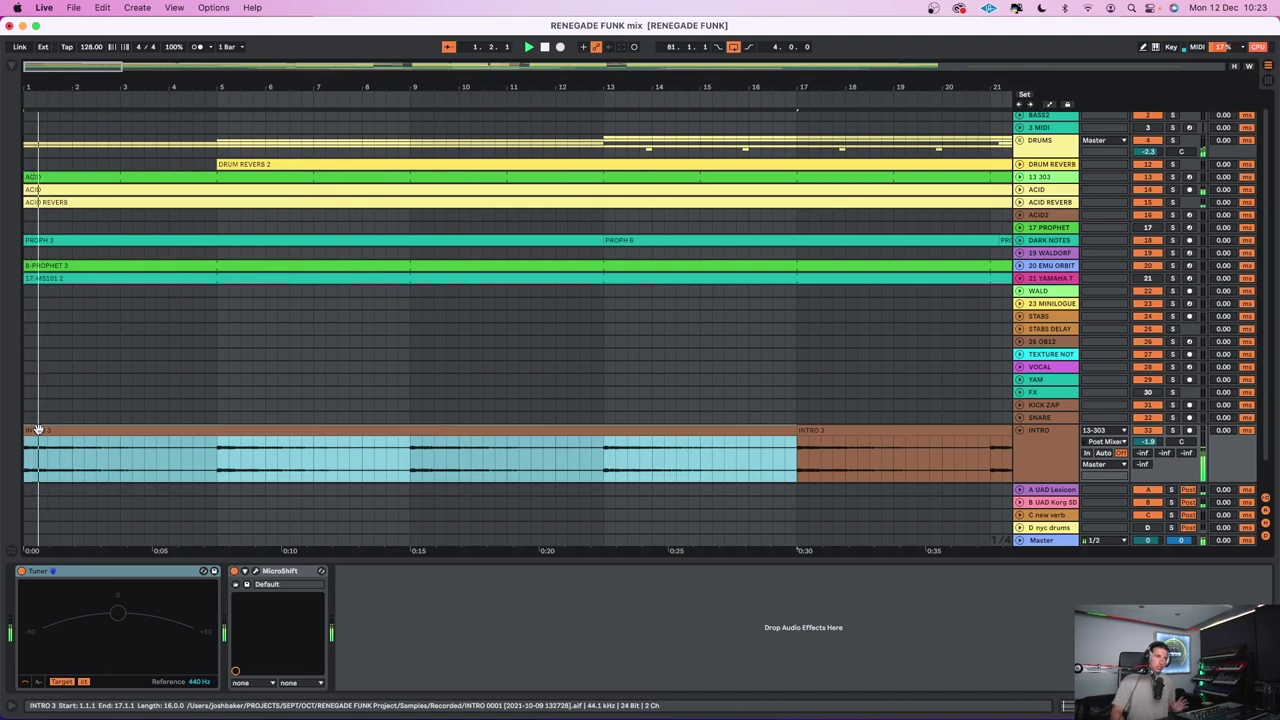
{"action": "left_click", "coordinate": [1140, 180]}
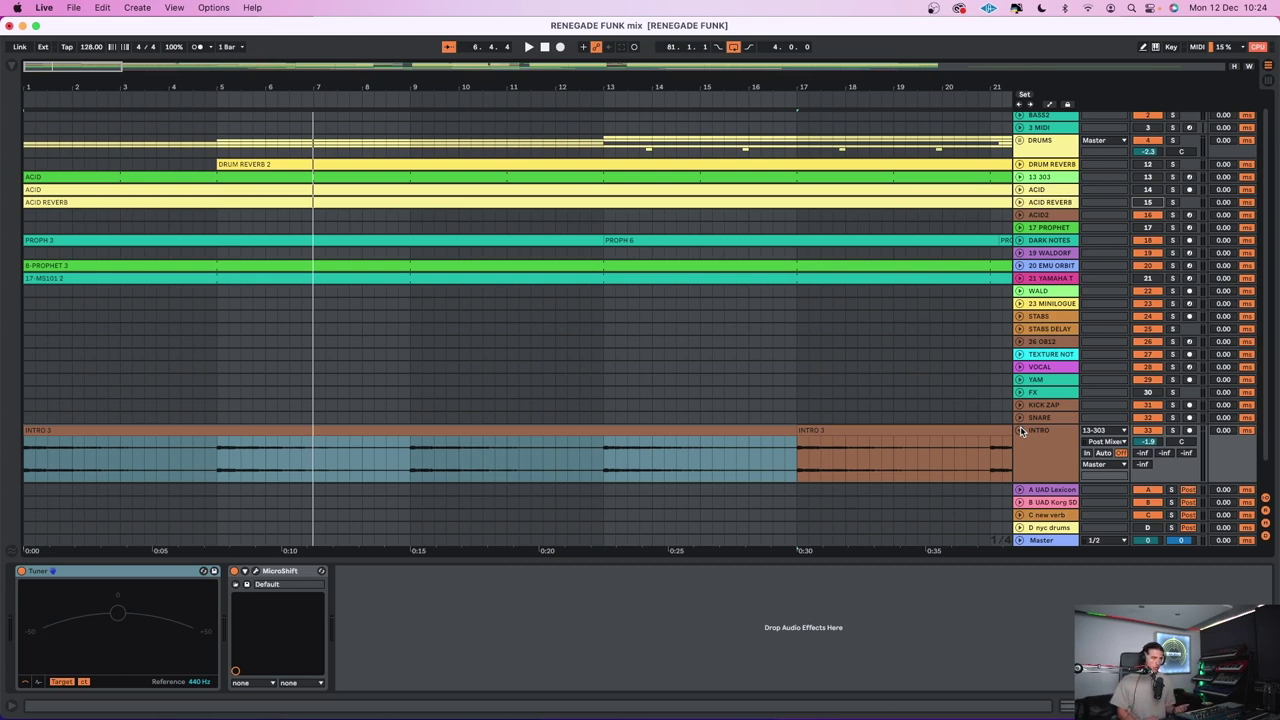
{"action": "key", "text": "space"}
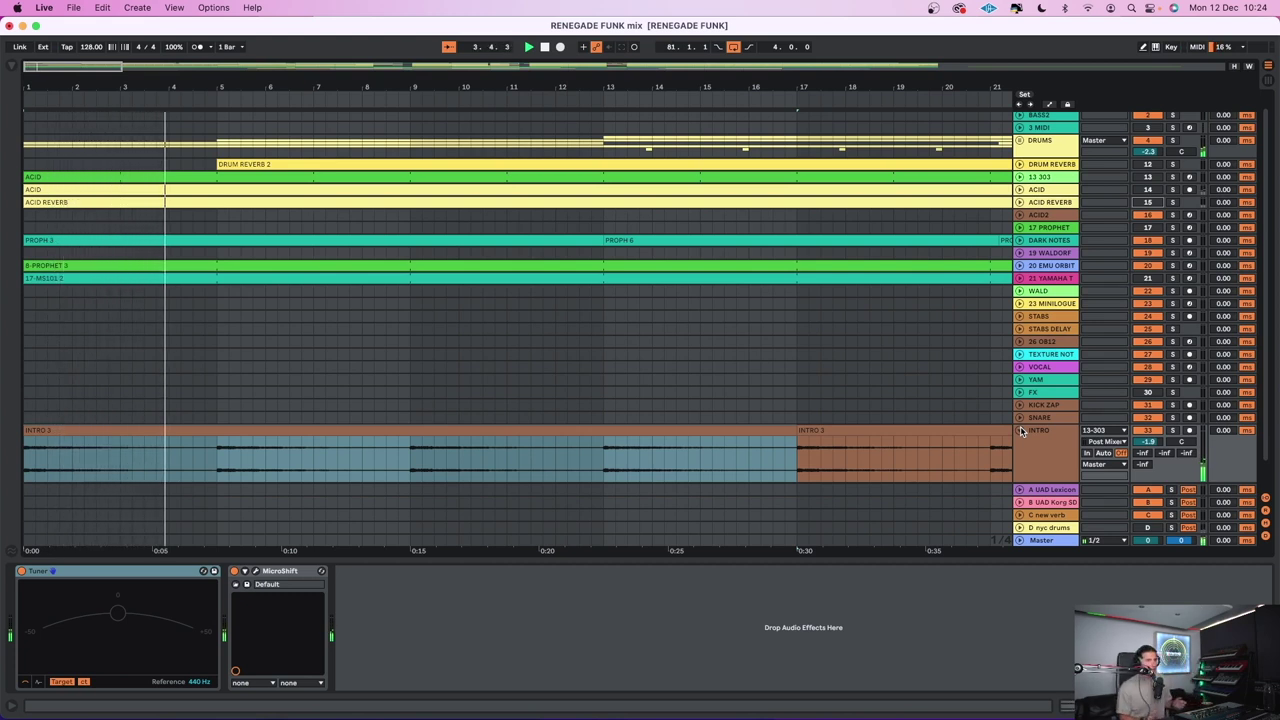
Compare the INTRO track soloed and in the mix around bar 9, and fold the track
{"action": "left_click", "coordinate": [1173, 430]}
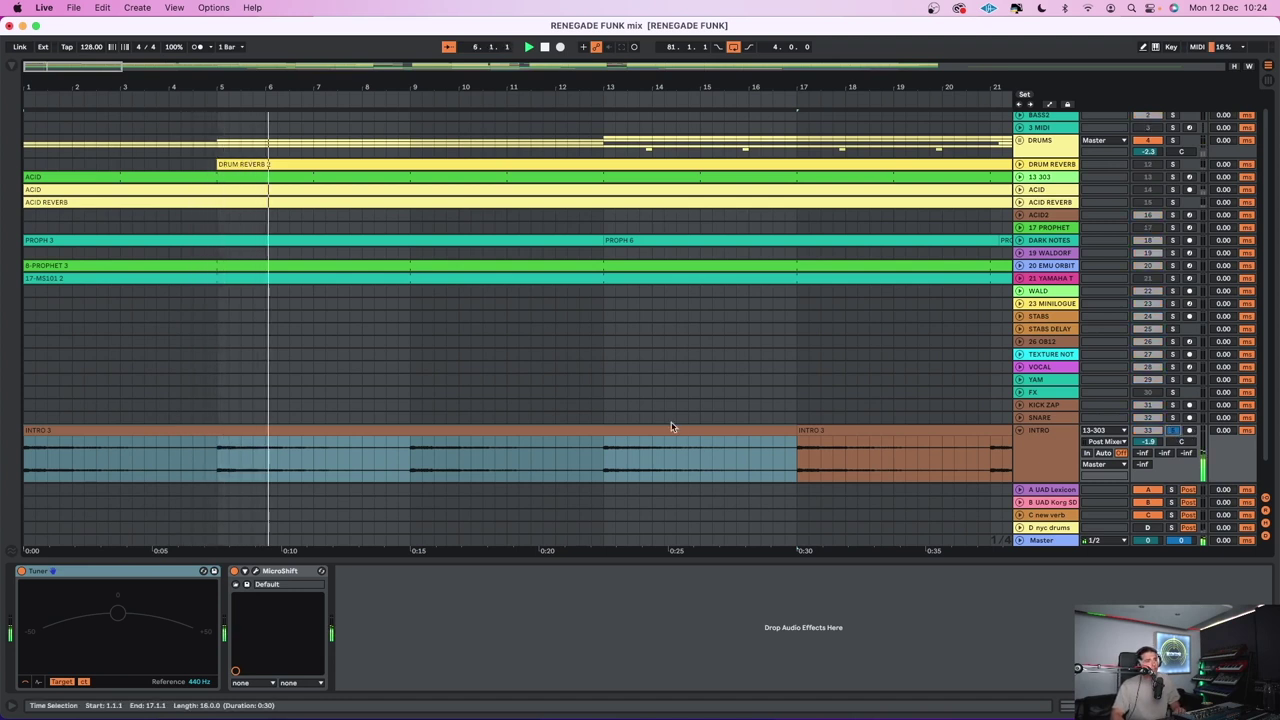
{"action": "left_click", "coordinate": [410, 467]}
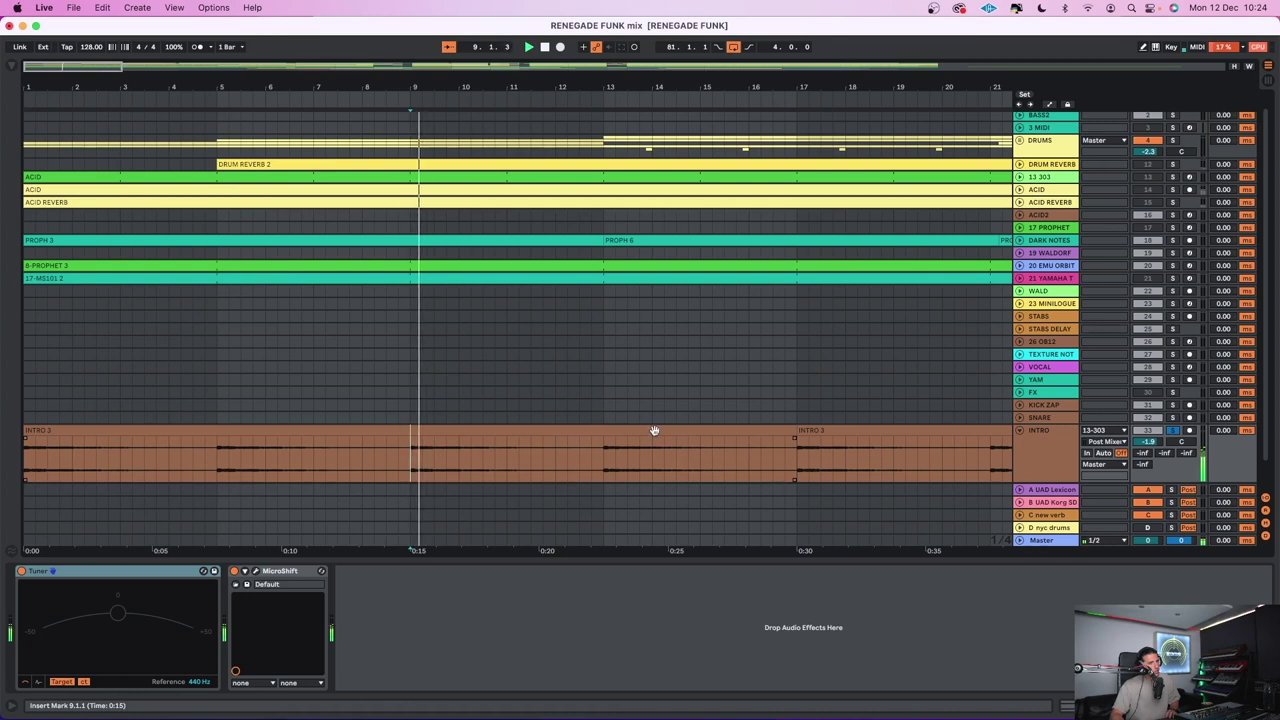
{"action": "left_click", "coordinate": [1173, 430]}
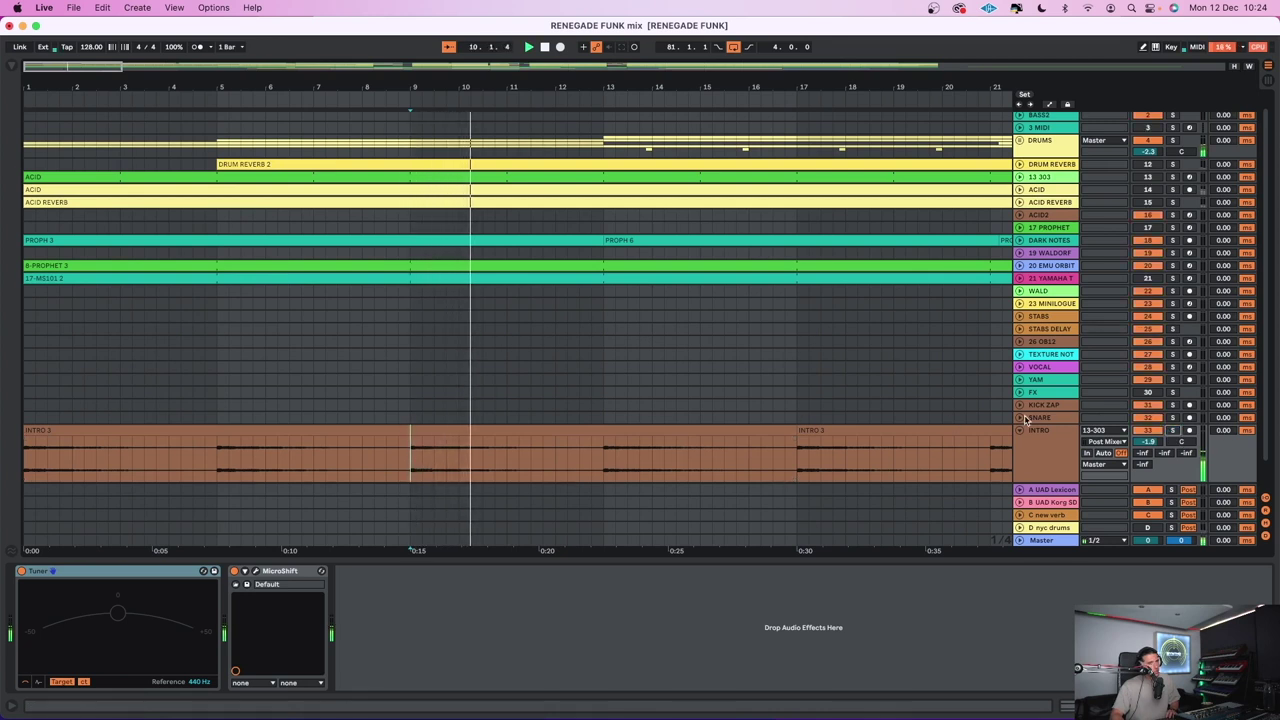
{"action": "left_click", "coordinate": [946, 391]}
{"action": "key", "text": "minus"}
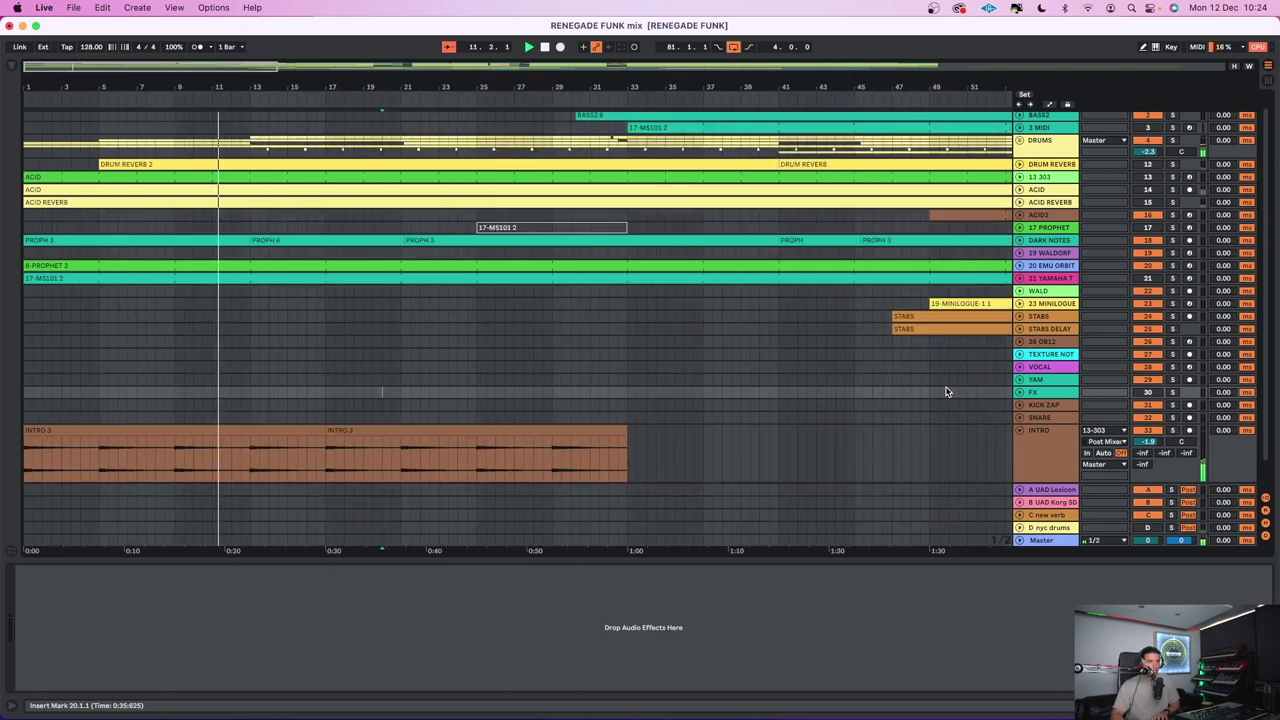
{"action": "key", "text": "minus"}
{"action": "key", "text": "minus"}
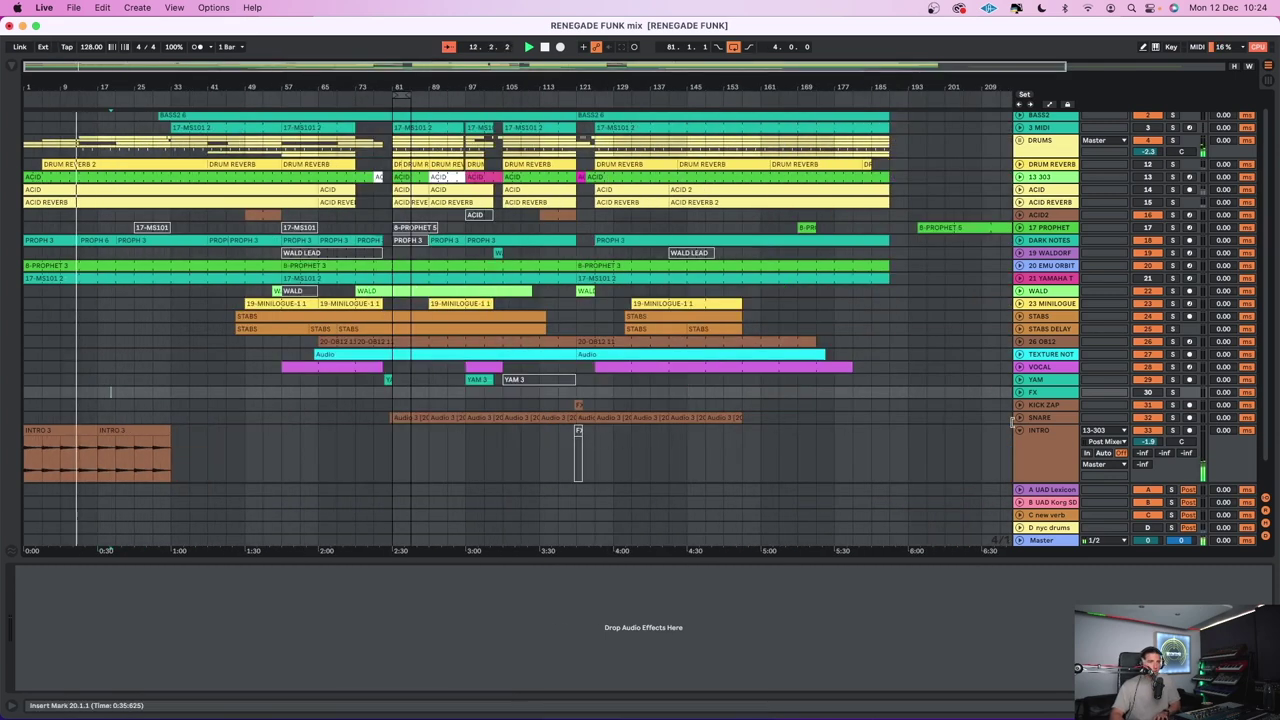
{"action": "scroll", "coordinate": [1018, 430], "scroll_direction": "up", "scroll_amount": 1}
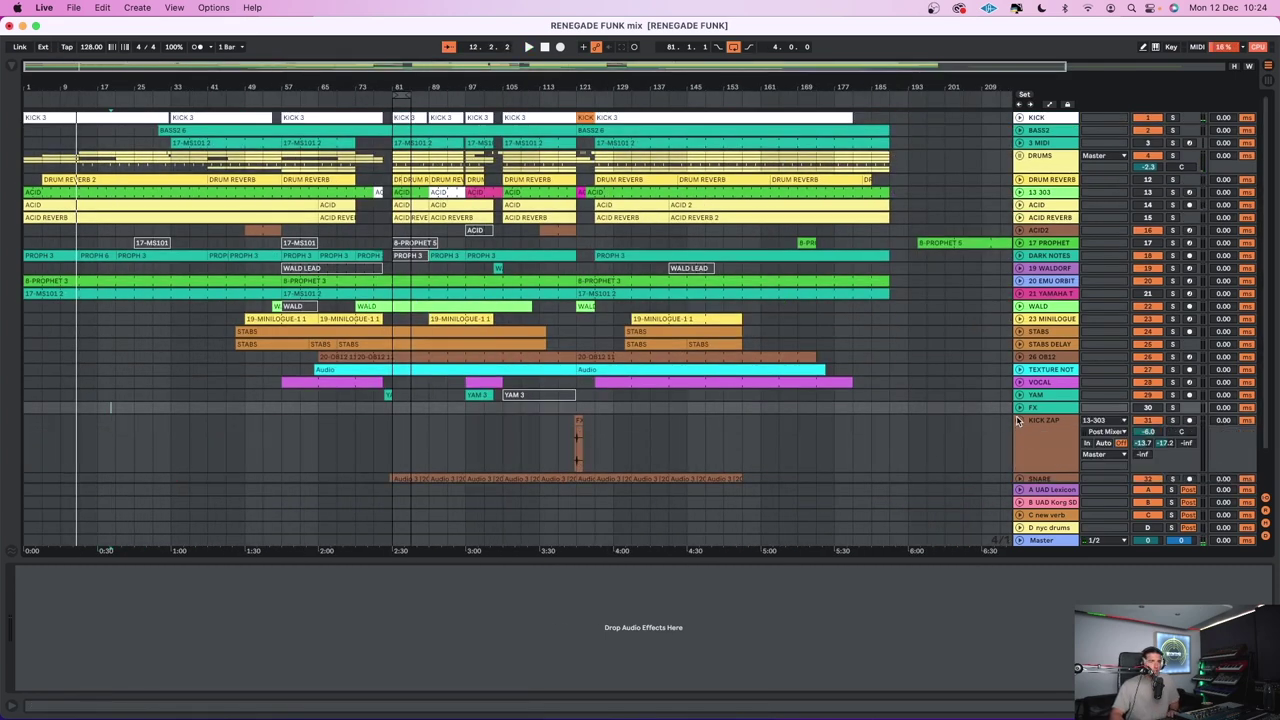
Unfold the SNARE track, play it soloed from the start of its clips near bar 81, and fold it again
{"action": "left_click", "coordinate": [1018, 420]}
{"action": "left_click", "coordinate": [1019, 430]}
{"action": "left_click", "coordinate": [386, 434]}
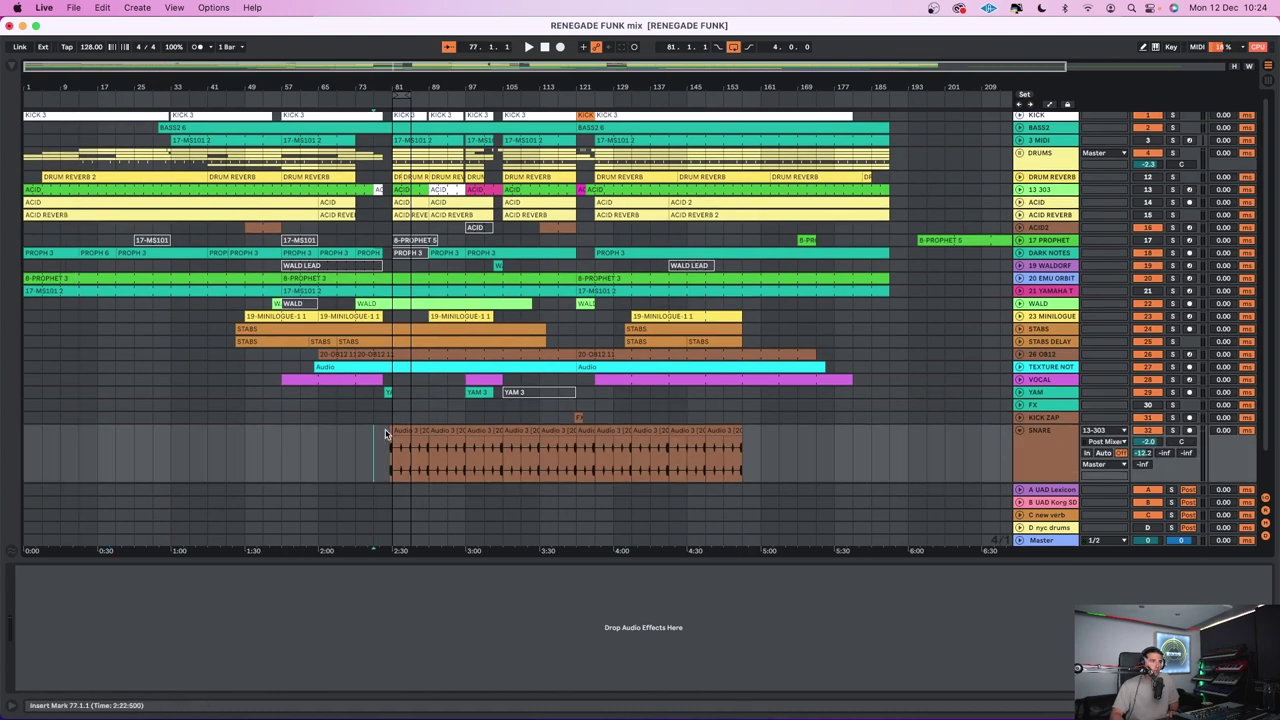
{"action": "left_click", "coordinate": [390, 434]}
{"action": "left_click", "coordinate": [1173, 431]}
{"action": "key", "text": "space"}
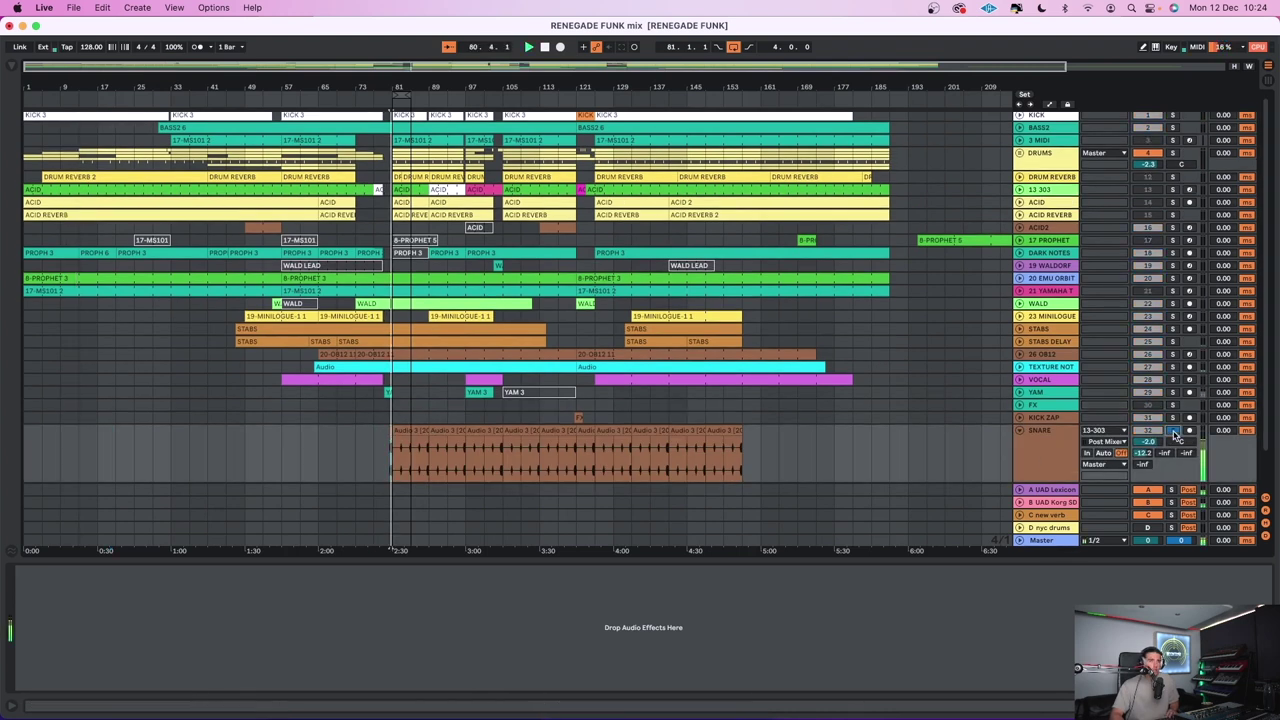
{"action": "left_click", "coordinate": [1020, 430]}
Move the INTRO track directly below the DRUMS group, above DRUM REVERB
{"action": "left_click", "coordinate": [1060, 447]}
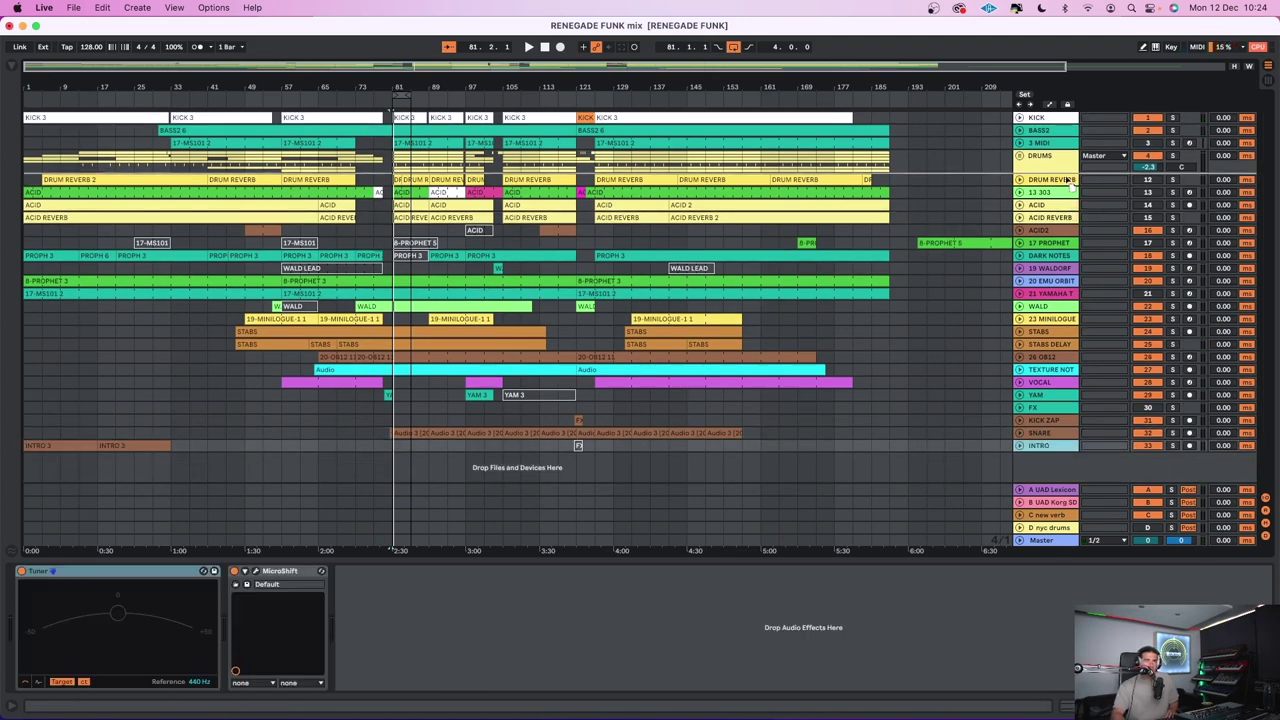
{"action": "left_click_drag", "start_coordinate": [1068, 180], "coordinate": [1067, 179]}
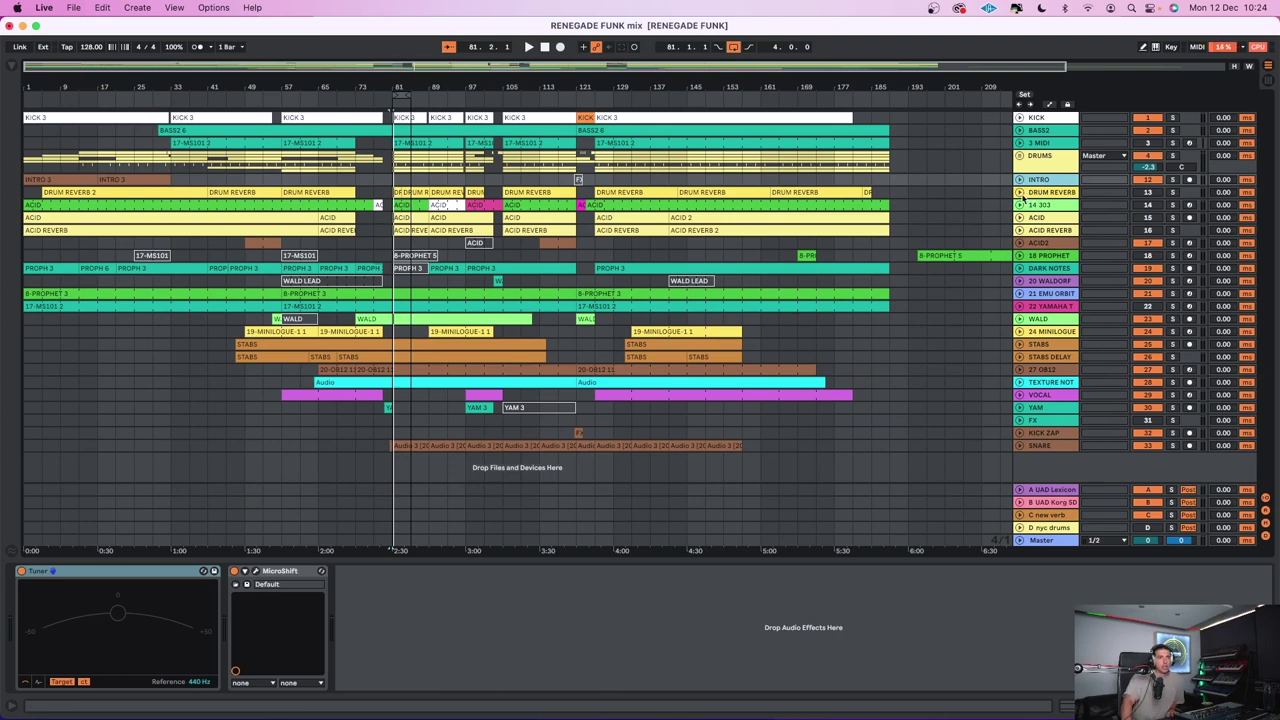
Unfold the 14 303 track and set the arrangement loop to bars 33 to 41
{"action": "left_click", "coordinate": [1019, 205]}
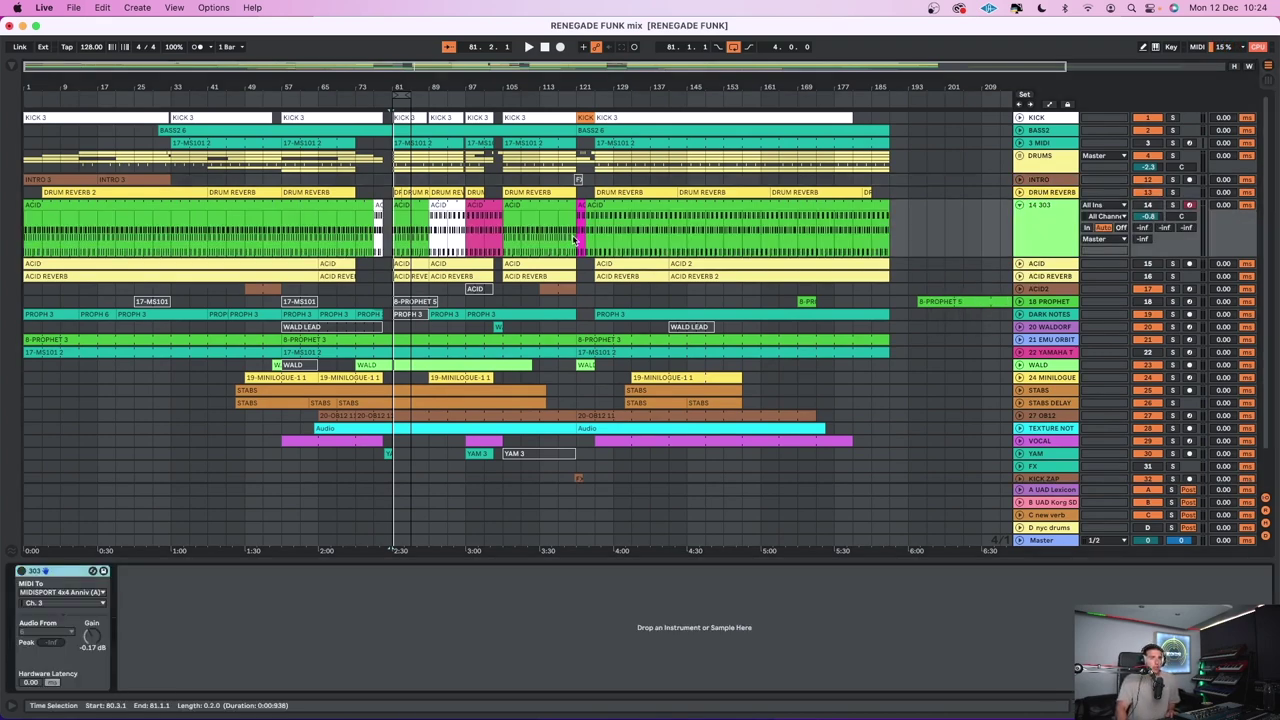
{"action": "left_click_drag", "start_coordinate": [172, 226], "coordinate": [207, 226]}
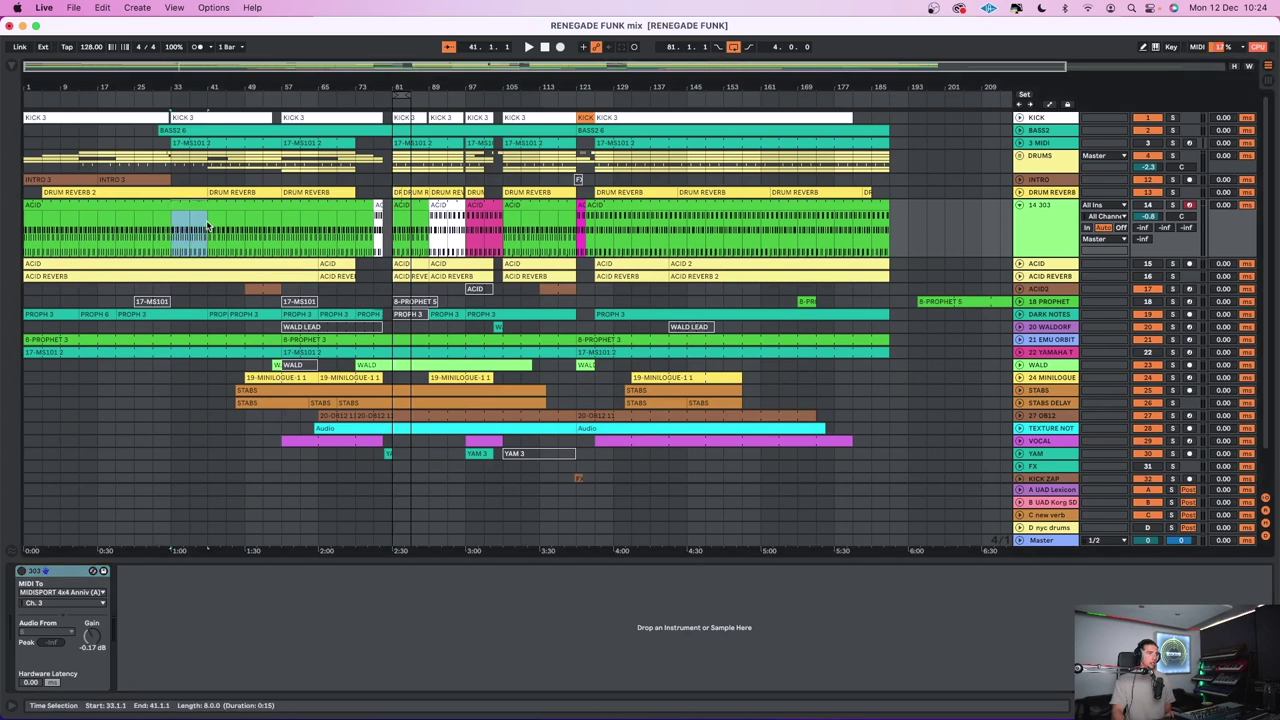
{"action": "key", "text": "super+l"}
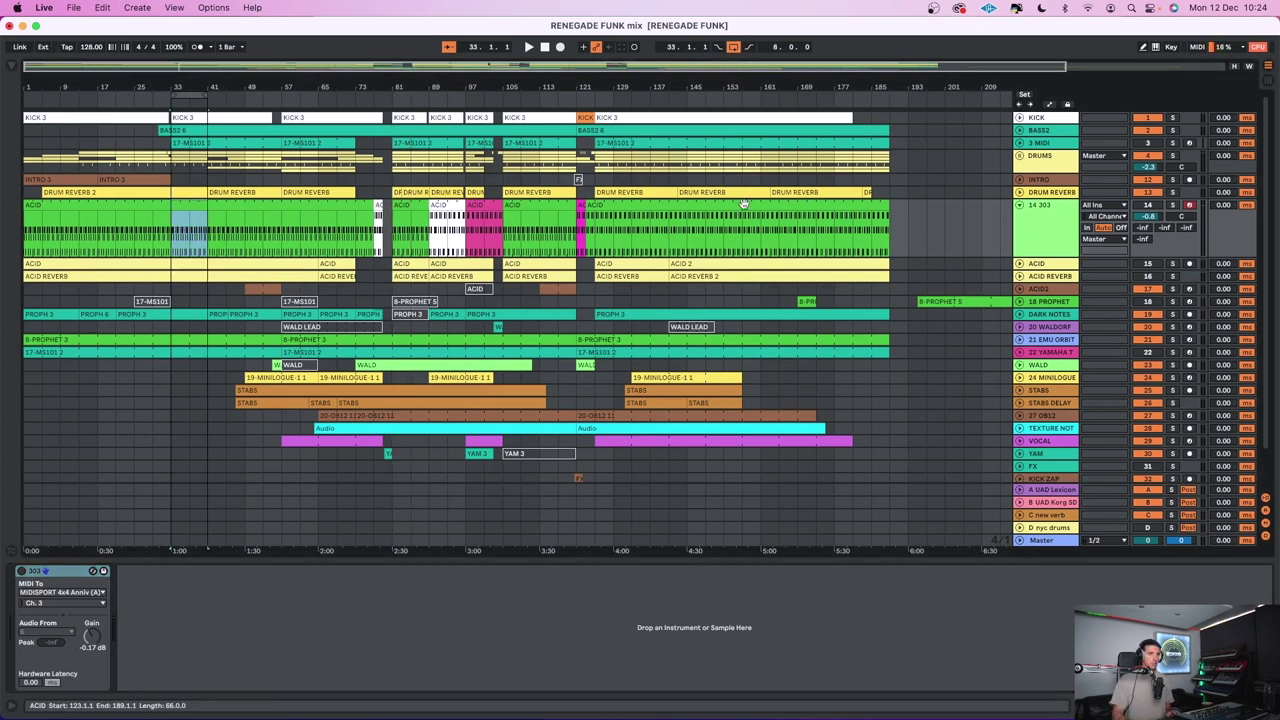
Solo the ACID audio track, examine the notes of the first ACID MIDI clip on 14 303 during playback, and close the clip view
{"action": "left_click", "coordinate": [1172, 263]}
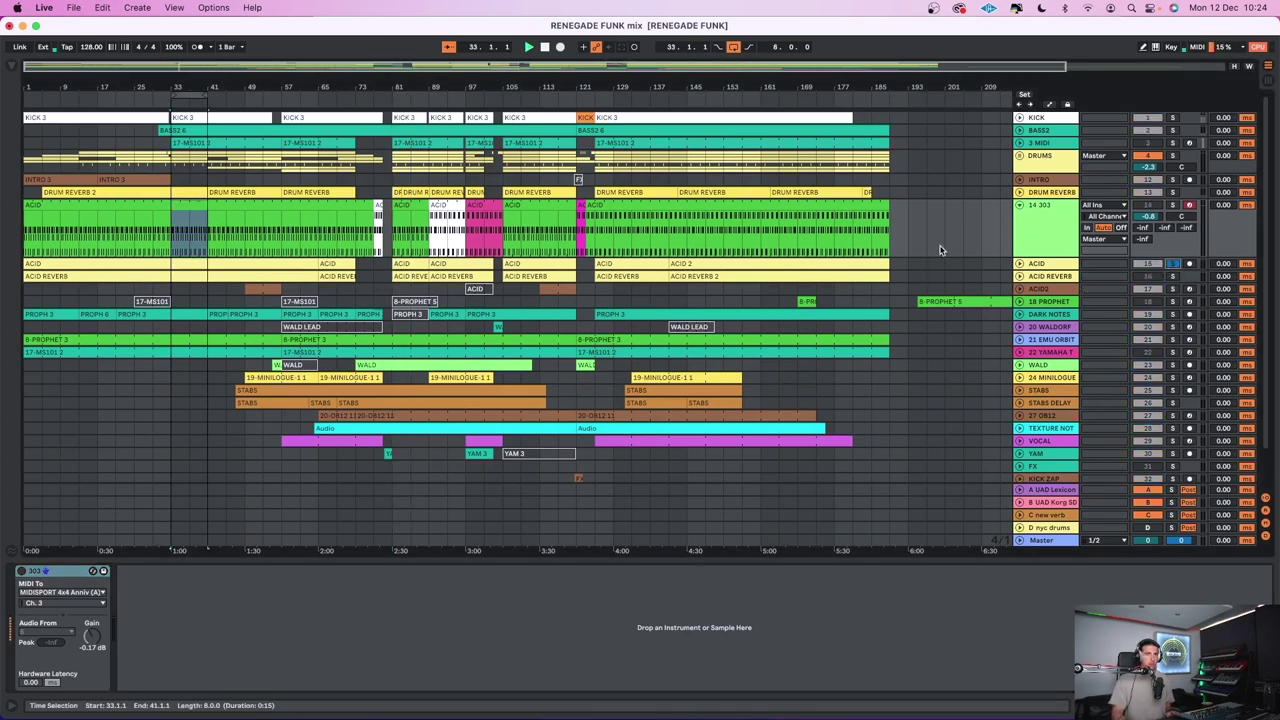
{"action": "key", "text": "space"}
{"action": "double_click", "coordinate": [194, 205]}
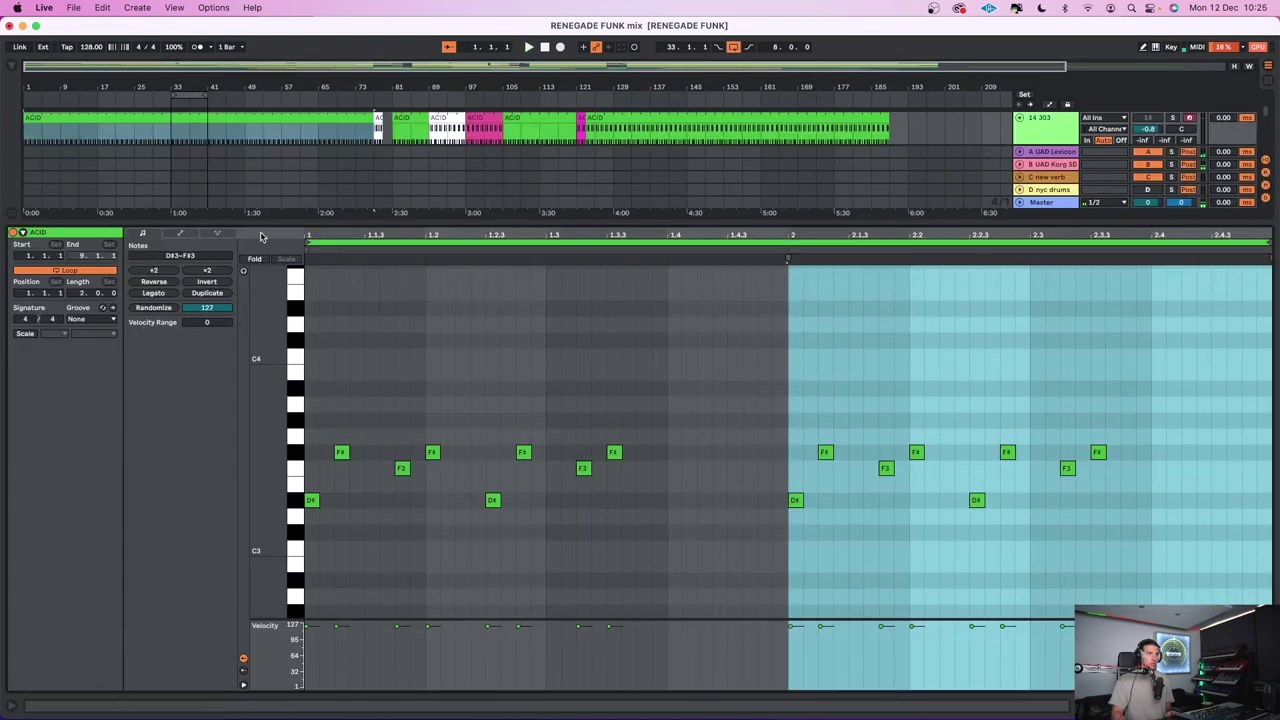
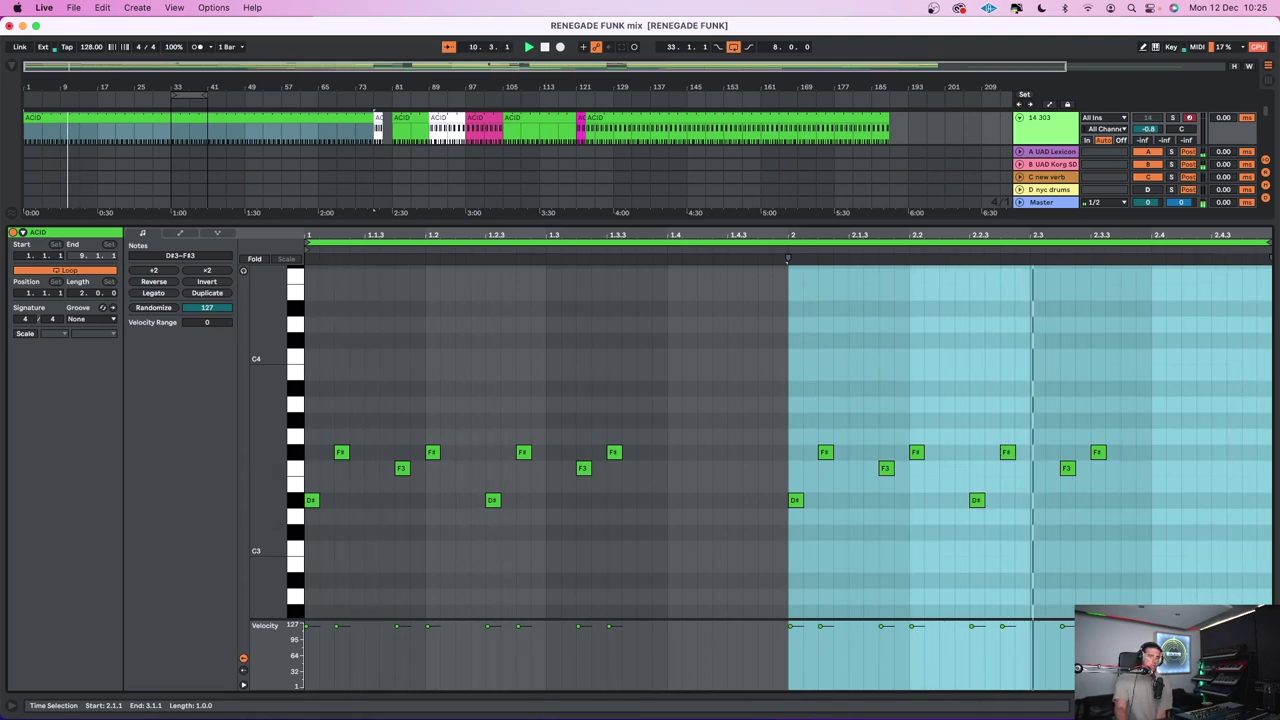
{"action": "key", "text": "super+alt+l"}
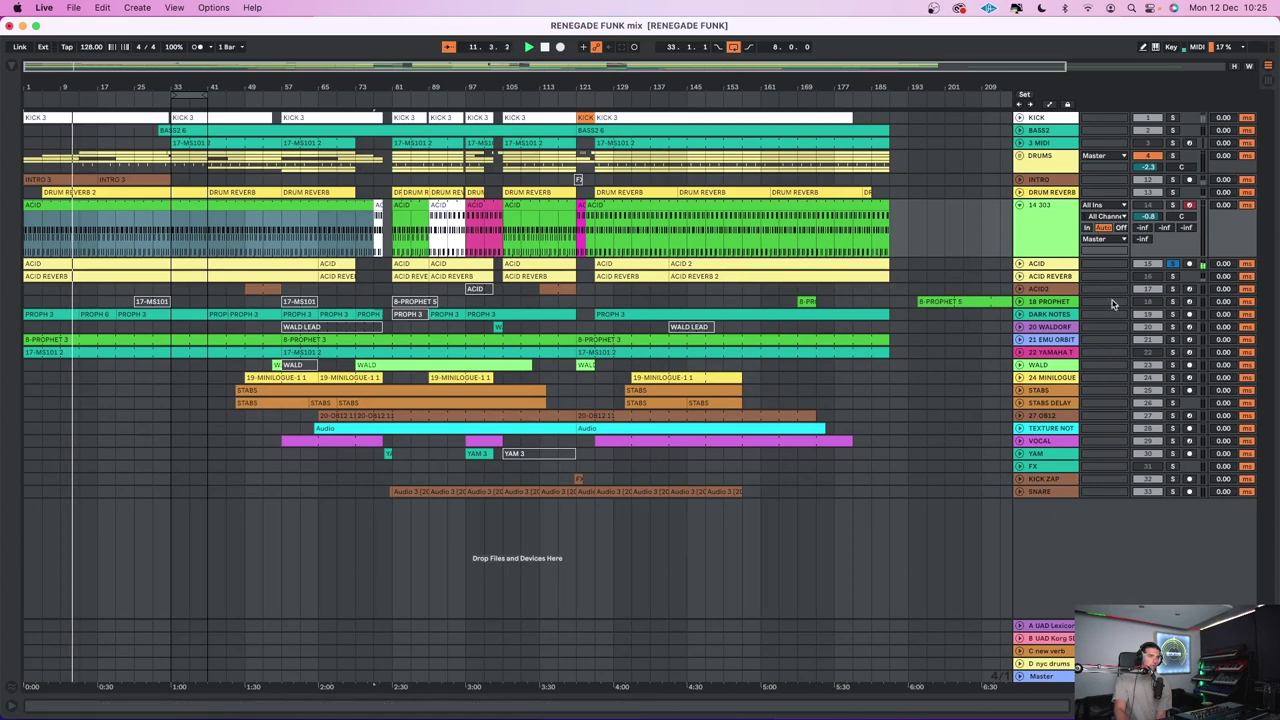
Expand the ACID track and compare its soloed sound with its effect devices bypassed and re-enabled
{"action": "double_click", "coordinate": [1037, 265]}
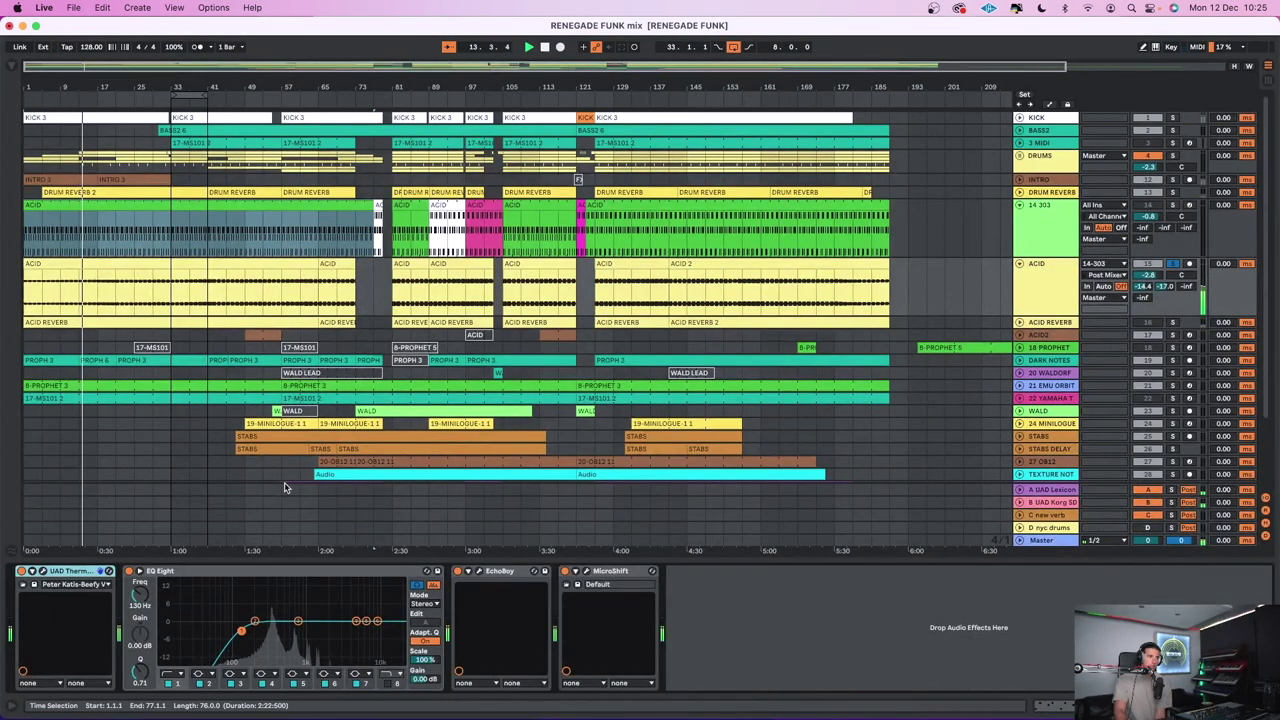
{"action": "left_click", "coordinate": [565, 571]}
{"action": "left_click", "coordinate": [458, 571]}
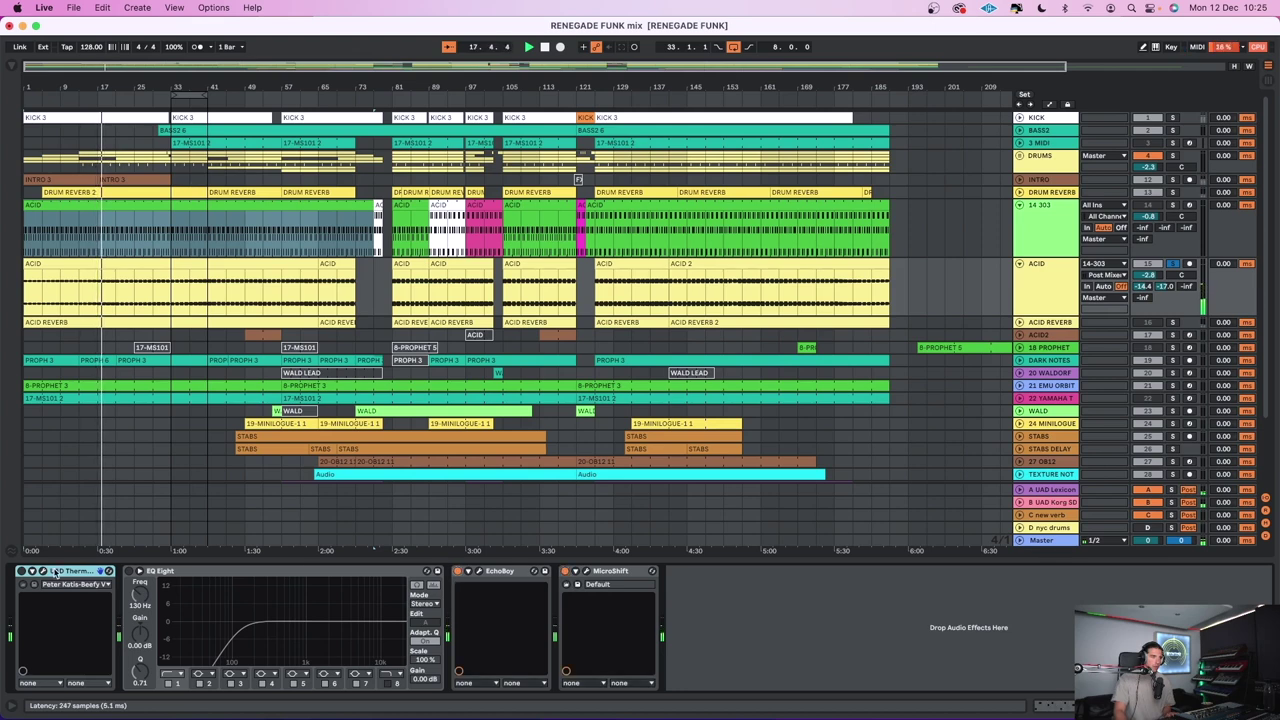
{"action": "key", "text": "0"}
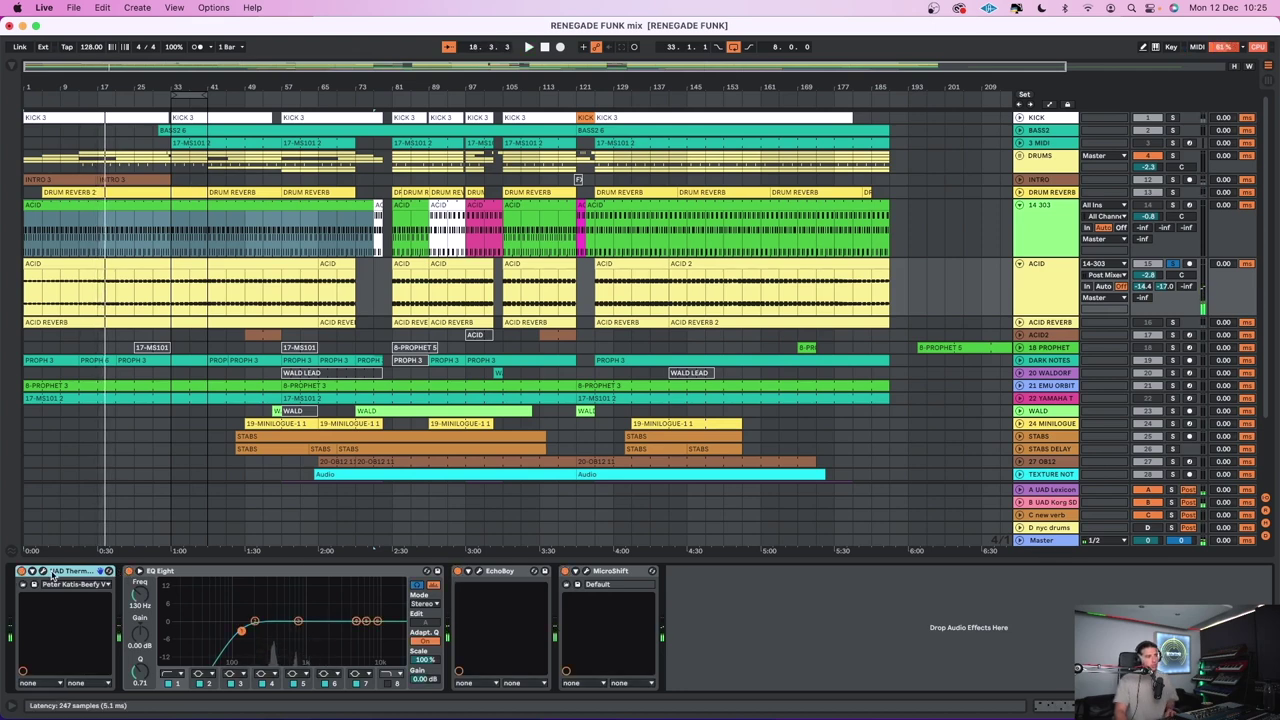
Open the UAD Culture Vulture on the ACID track and audition lower and higher Drive amounts during playback from bar 33
{"action": "left_click", "coordinate": [44, 572]}
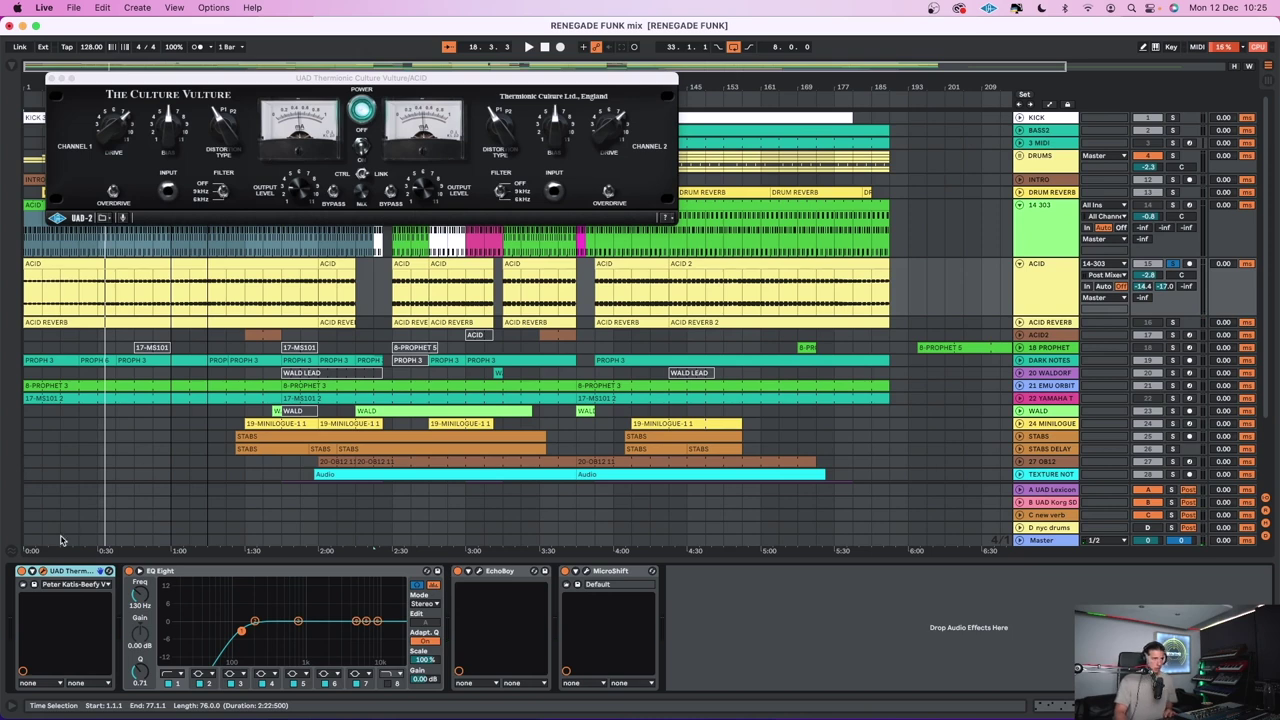
{"action": "key", "text": "space"}
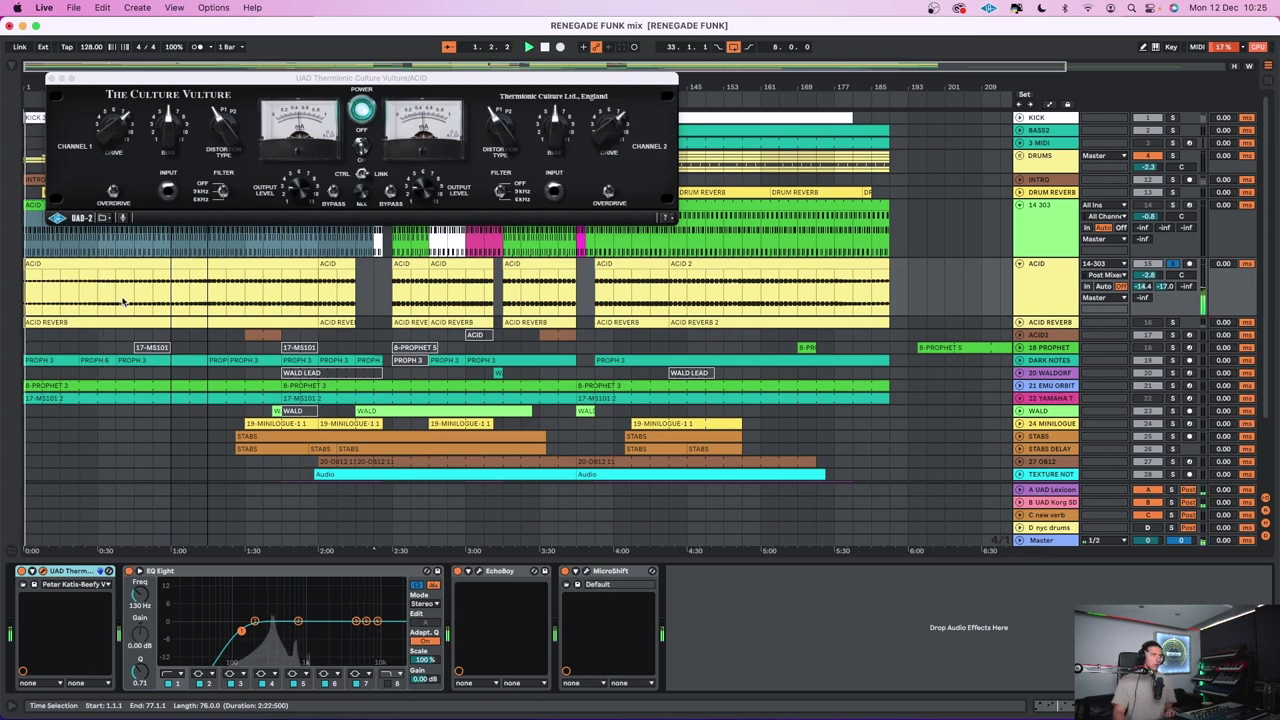
{"action": "left_click", "coordinate": [121, 103]}
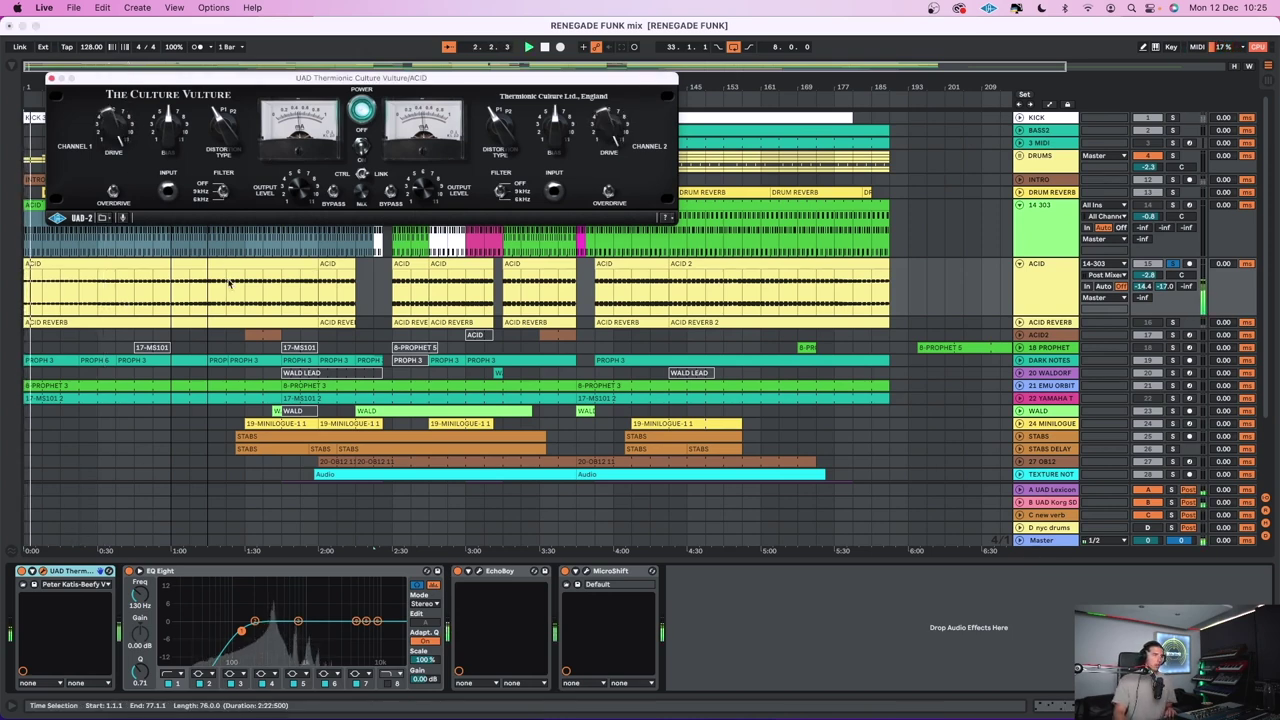
{"action": "left_click", "coordinate": [160, 303]}
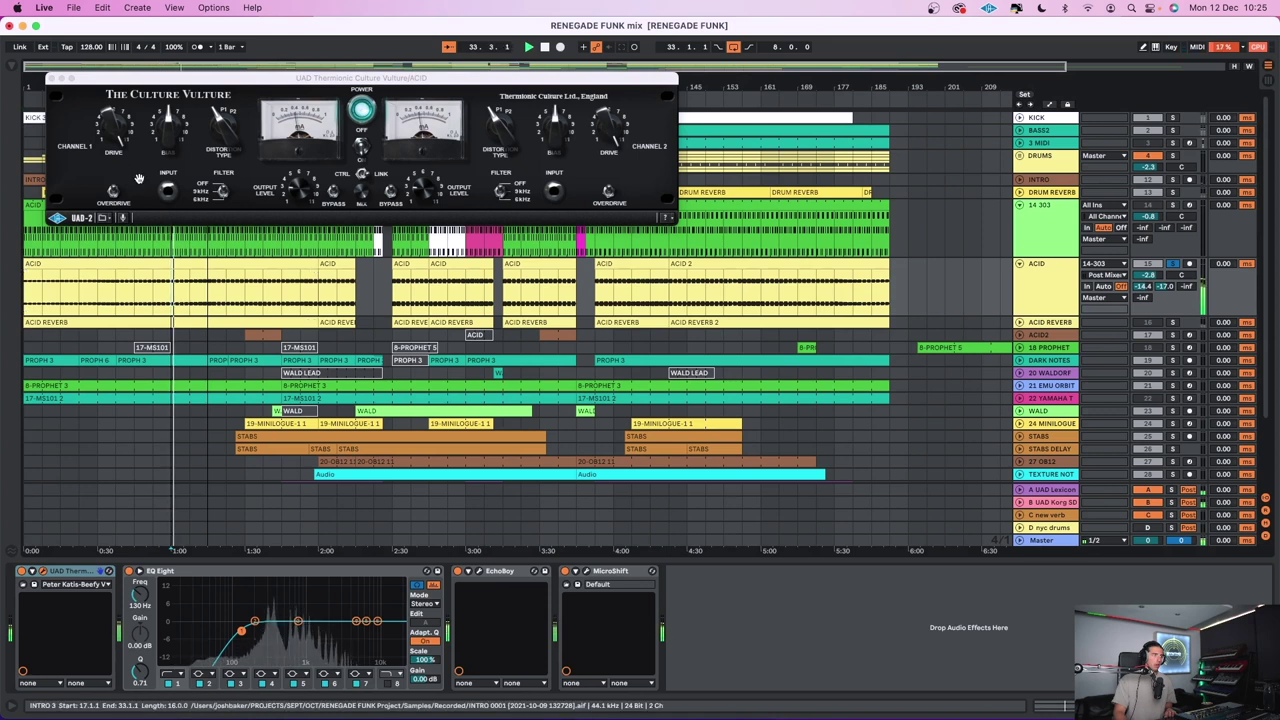
{"action": "left_click", "coordinate": [128, 91]}
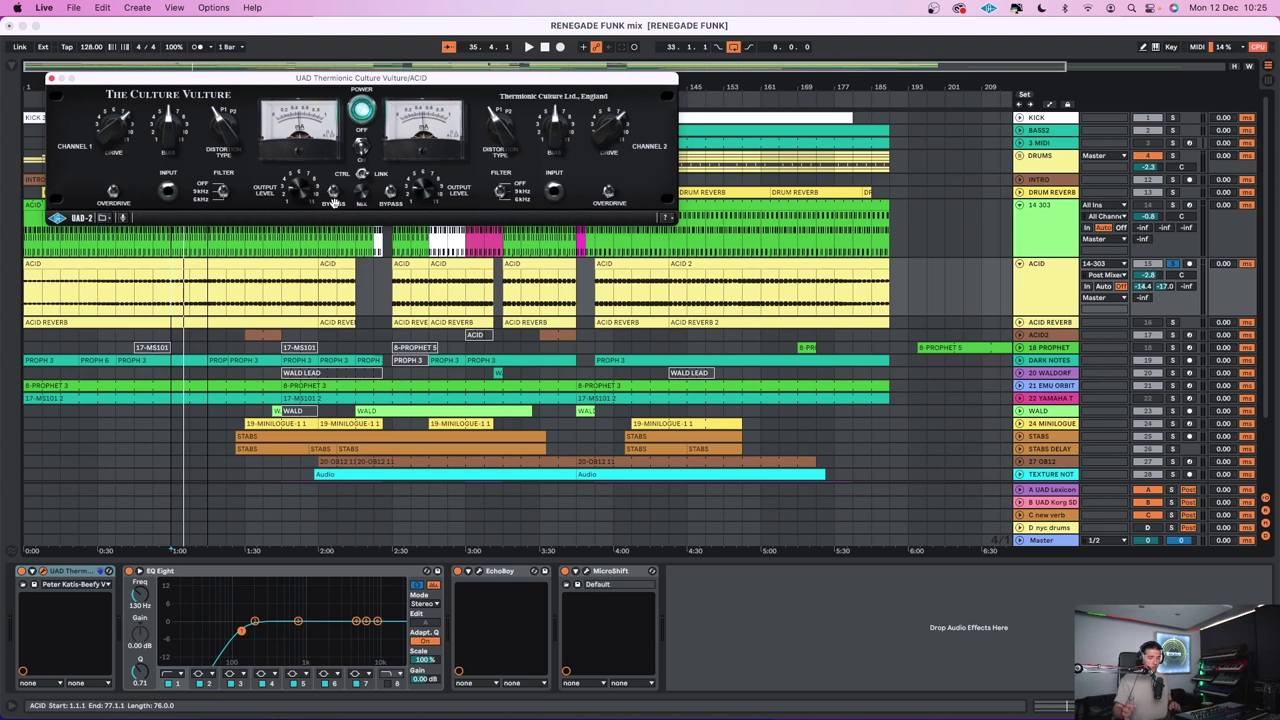
Audition the ACID track with reduced Culture Vulture Drive in the full mix and soloed, and close the plug-in window
{"action": "key", "text": "space"}
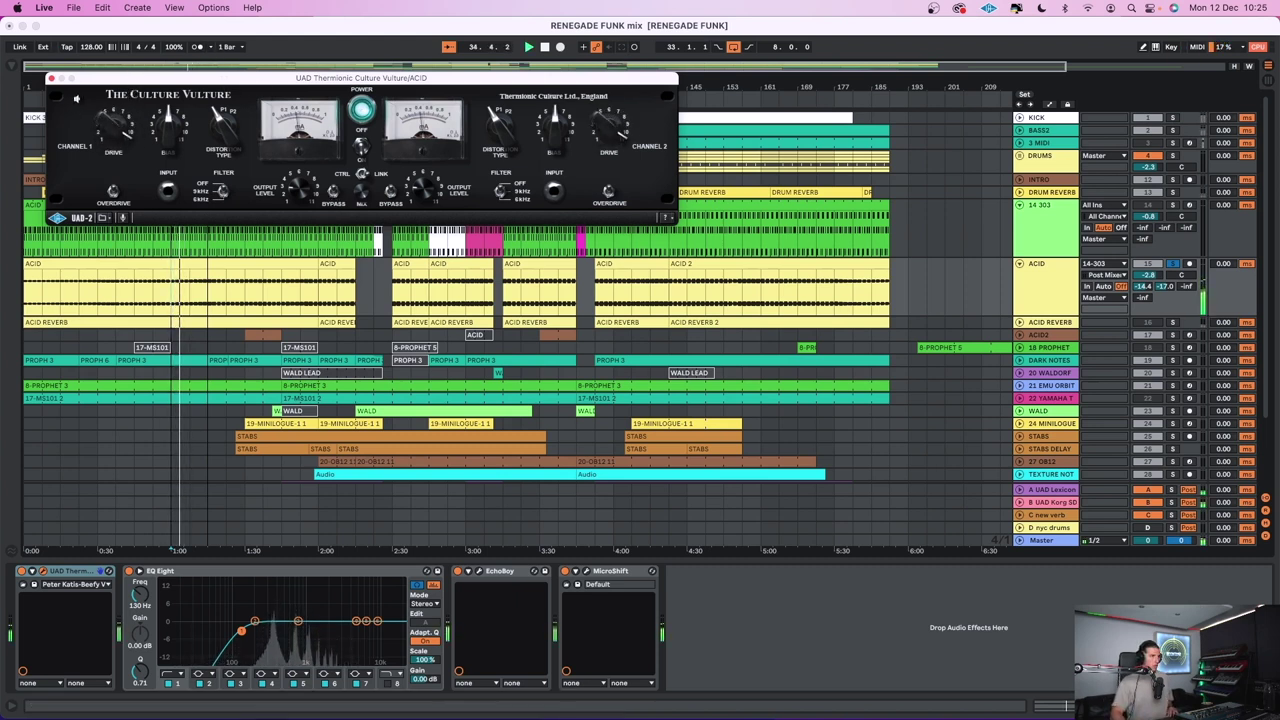
{"action": "left_click", "coordinate": [1176, 266]}
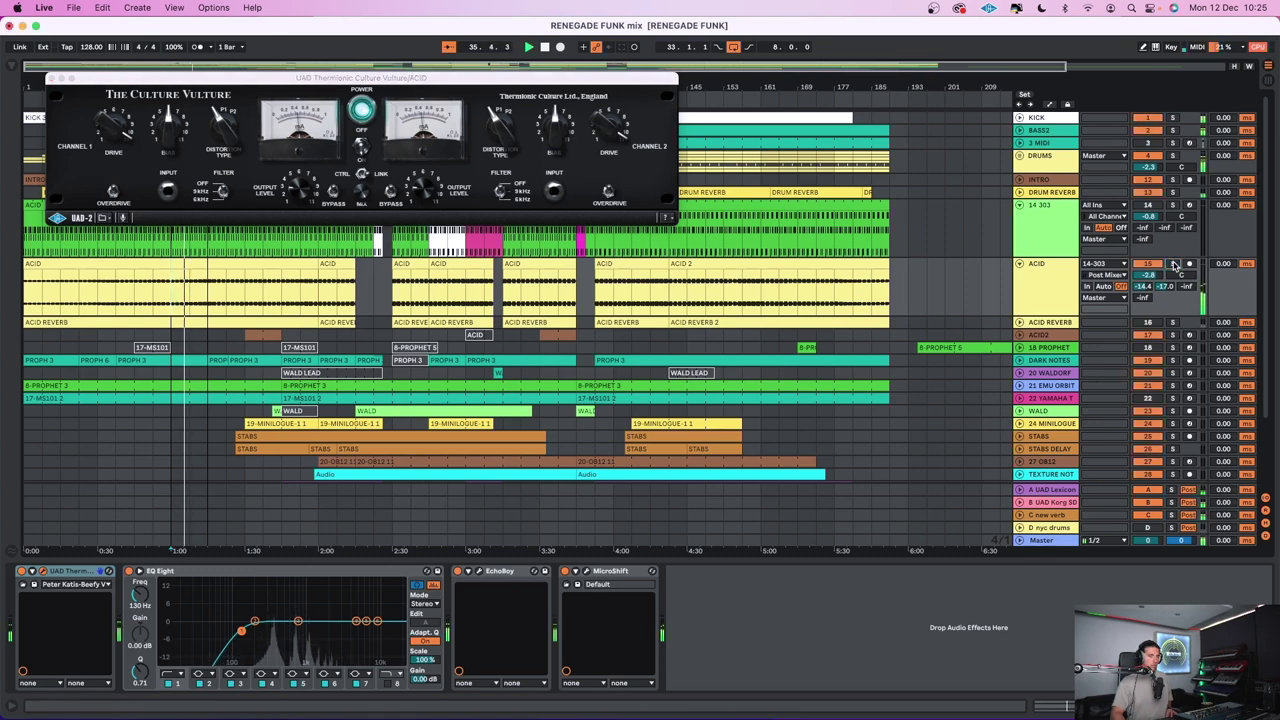
{"action": "left_click", "coordinate": [1176, 265]}
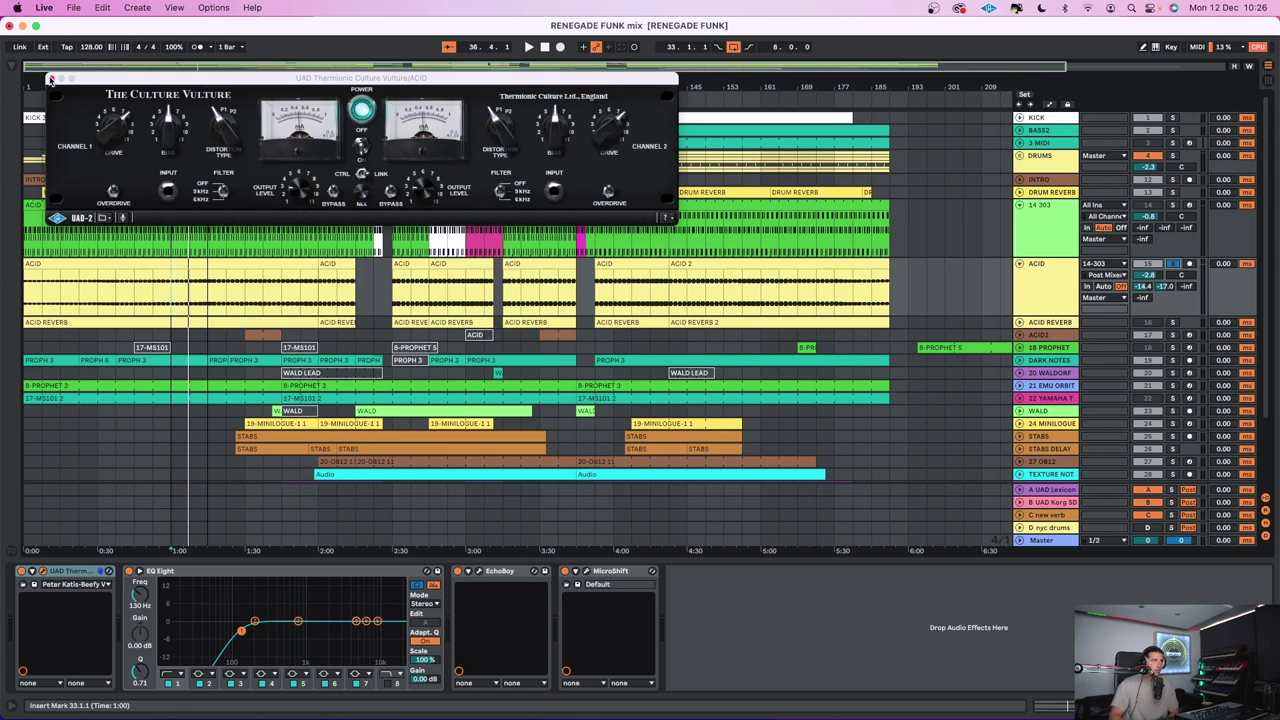
{"action": "left_click", "coordinate": [51, 78]}
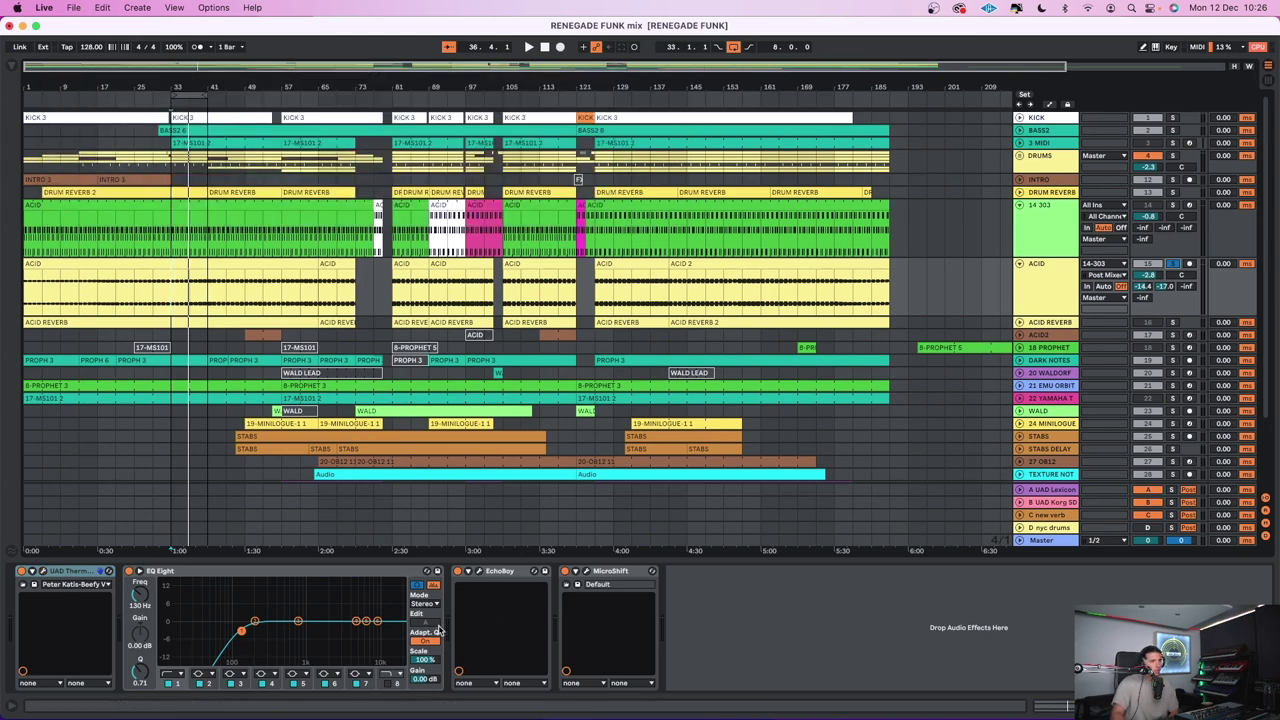
Open EchoBoy on the ACID track and compare the sound from bar 33 with the effect bypassed and active
{"action": "left_click", "coordinate": [479, 571]}
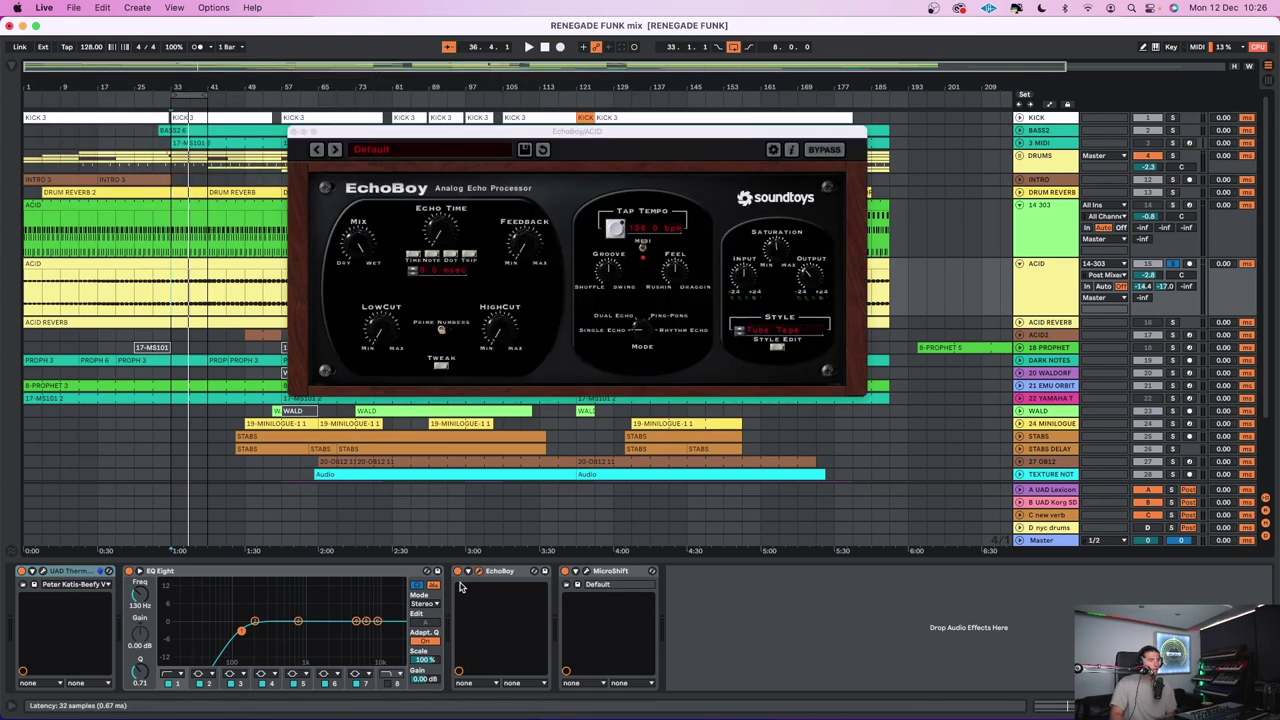
{"action": "key", "text": "space"}
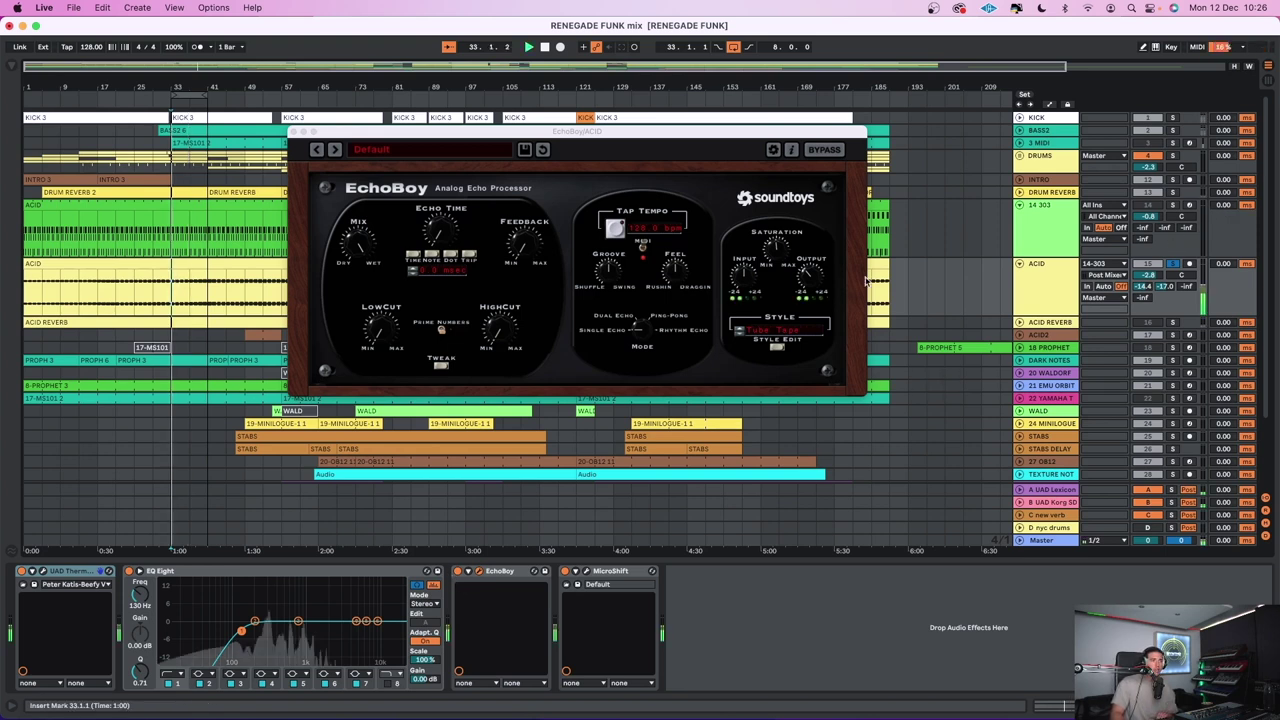
{"action": "left_click", "coordinate": [458, 571]}
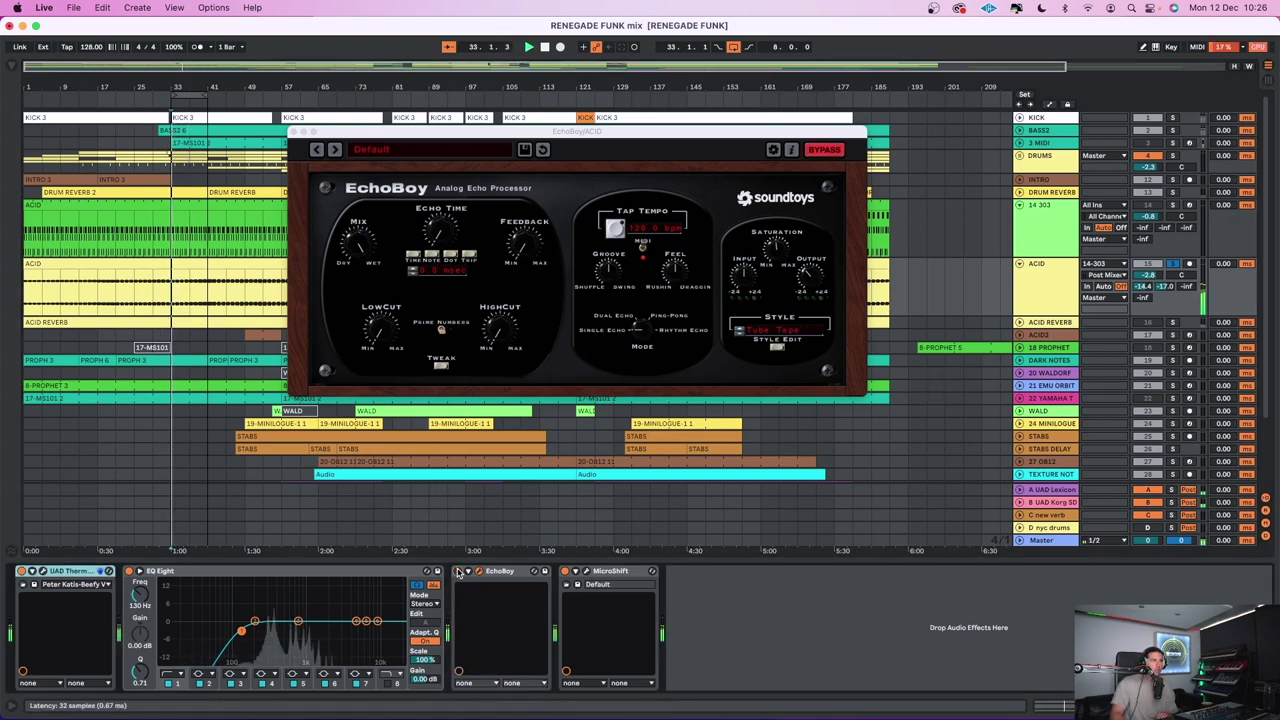
{"action": "left_click", "coordinate": [458, 571]}
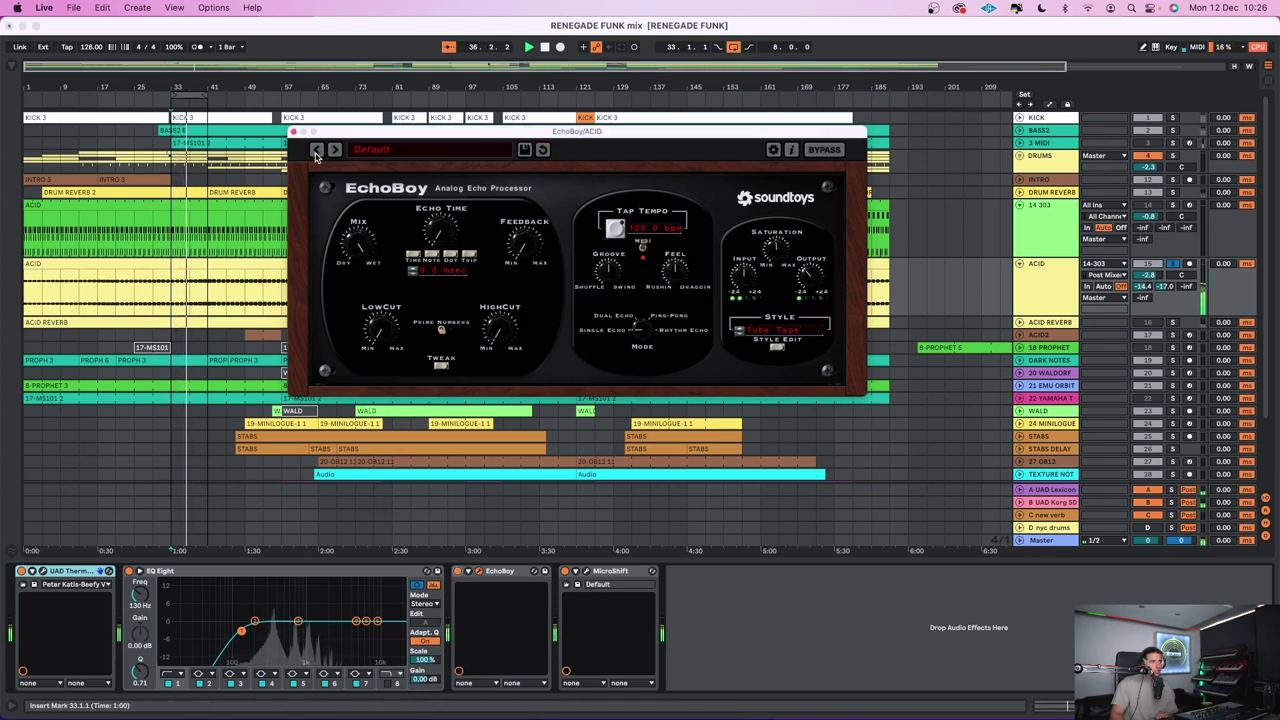
Review the MicroShift settings on the ACID track, and close both the MicroShift and EchoBoy windows
{"action": "left_click", "coordinate": [586, 574]}
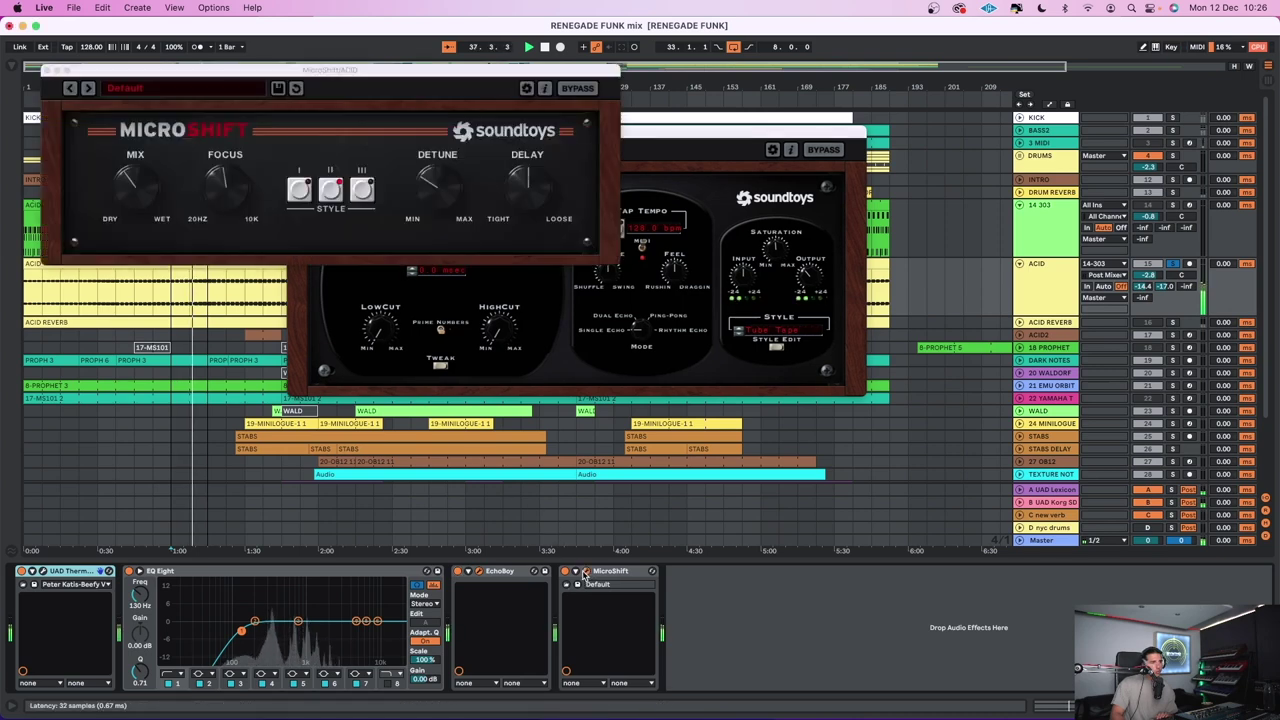
{"action": "left_click", "coordinate": [43, 70]}
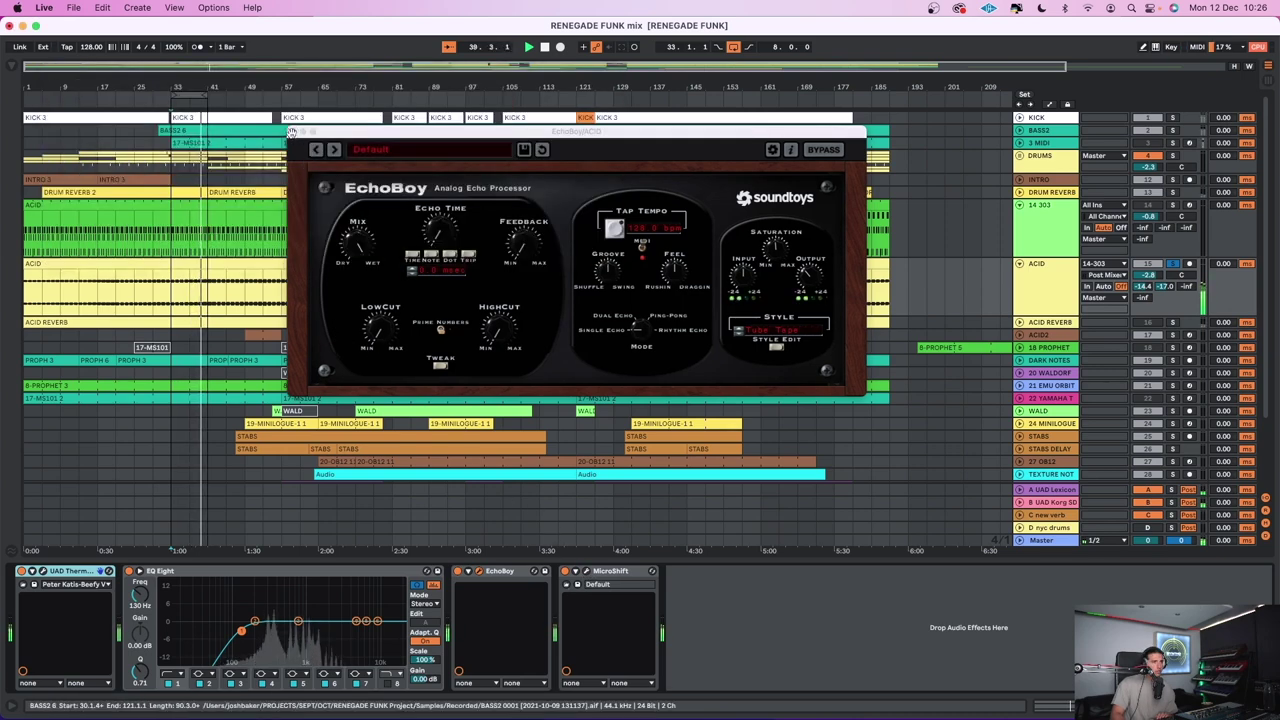
{"action": "left_click", "coordinate": [294, 131]}
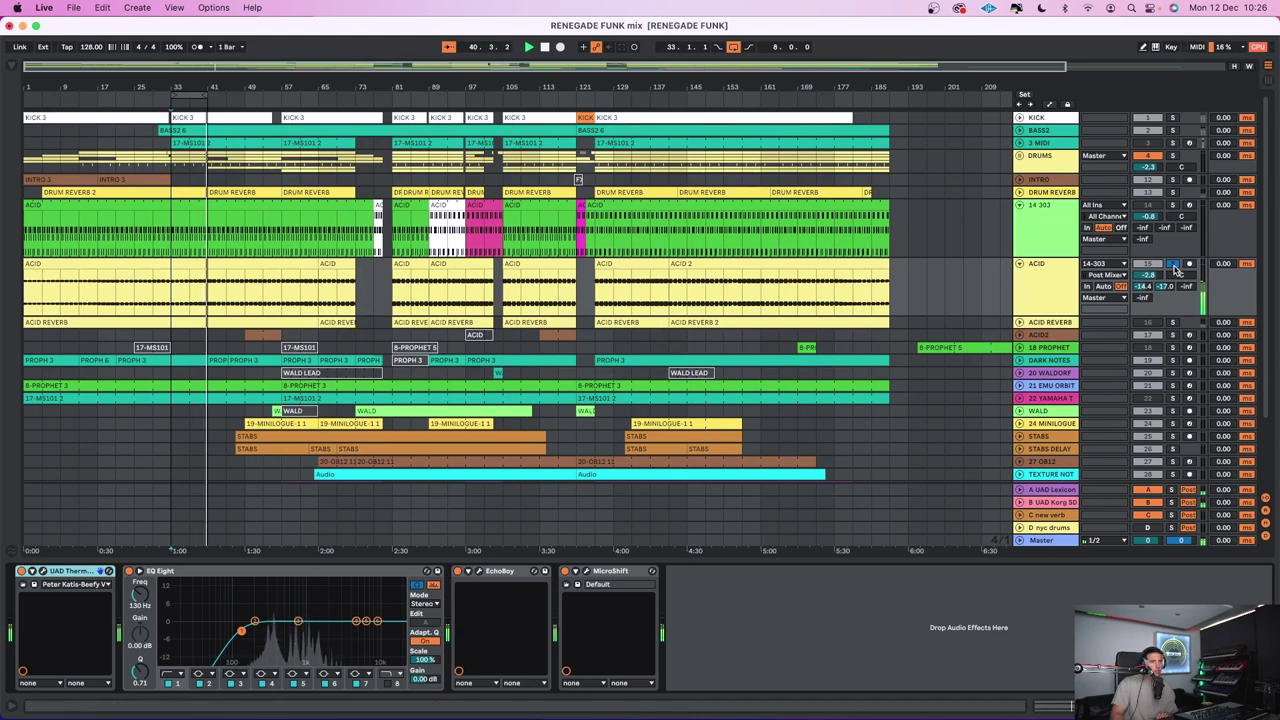
Collapse the ACID track and leave the DARK NOTES, ACID REVERB and 14 303 tracks expanded
{"action": "left_click", "coordinate": [1020, 205]}
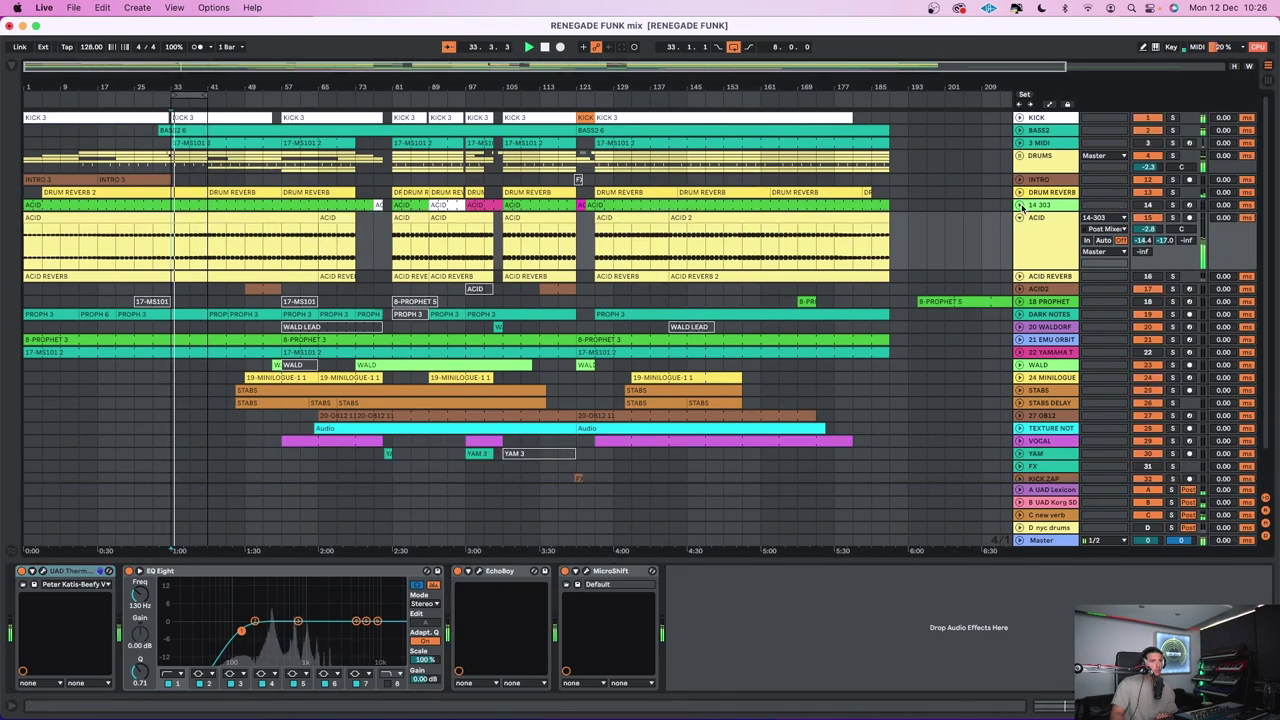
{"action": "left_click", "coordinate": [1020, 218]}
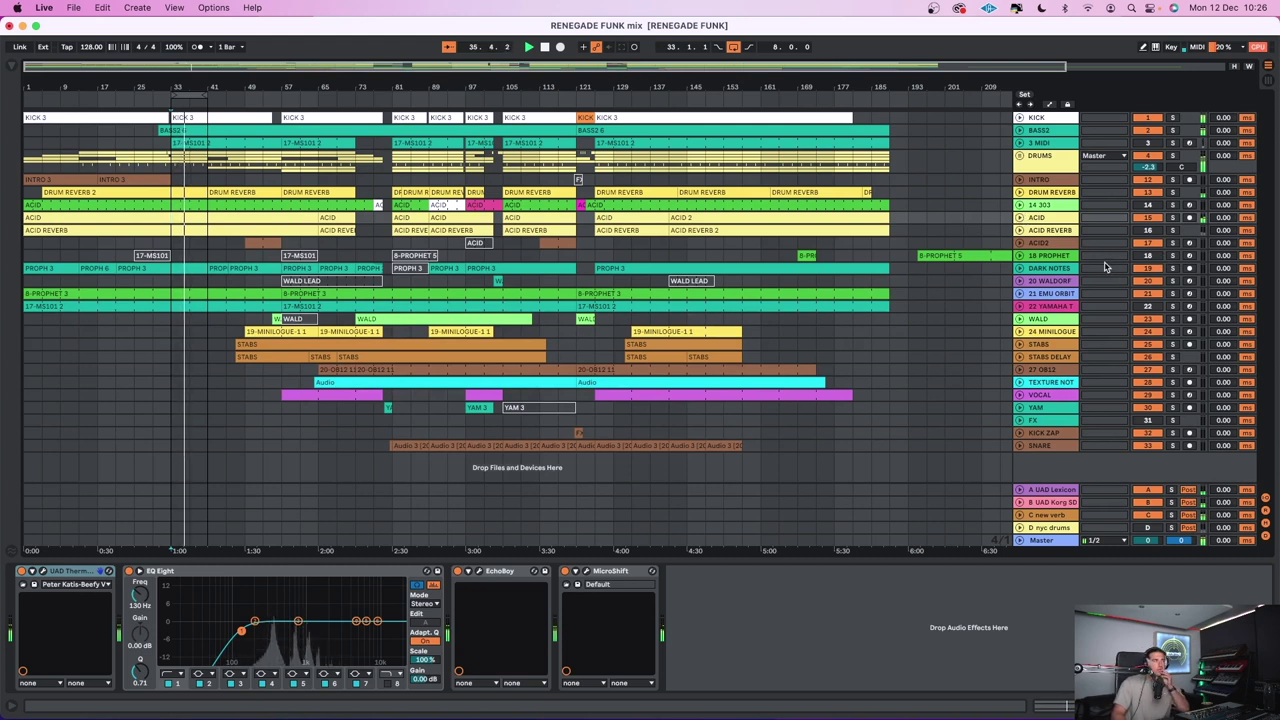
{"action": "left_click", "coordinate": [1020, 269]}
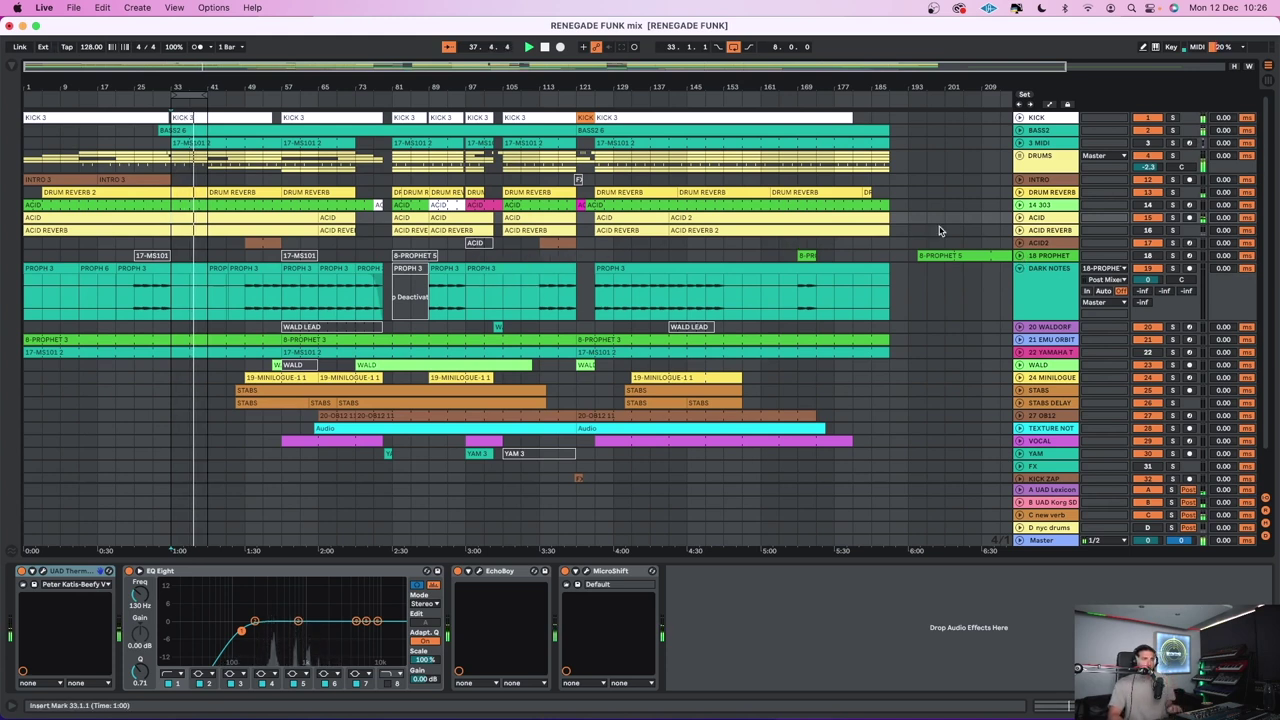
{"action": "left_click", "coordinate": [1020, 231]}
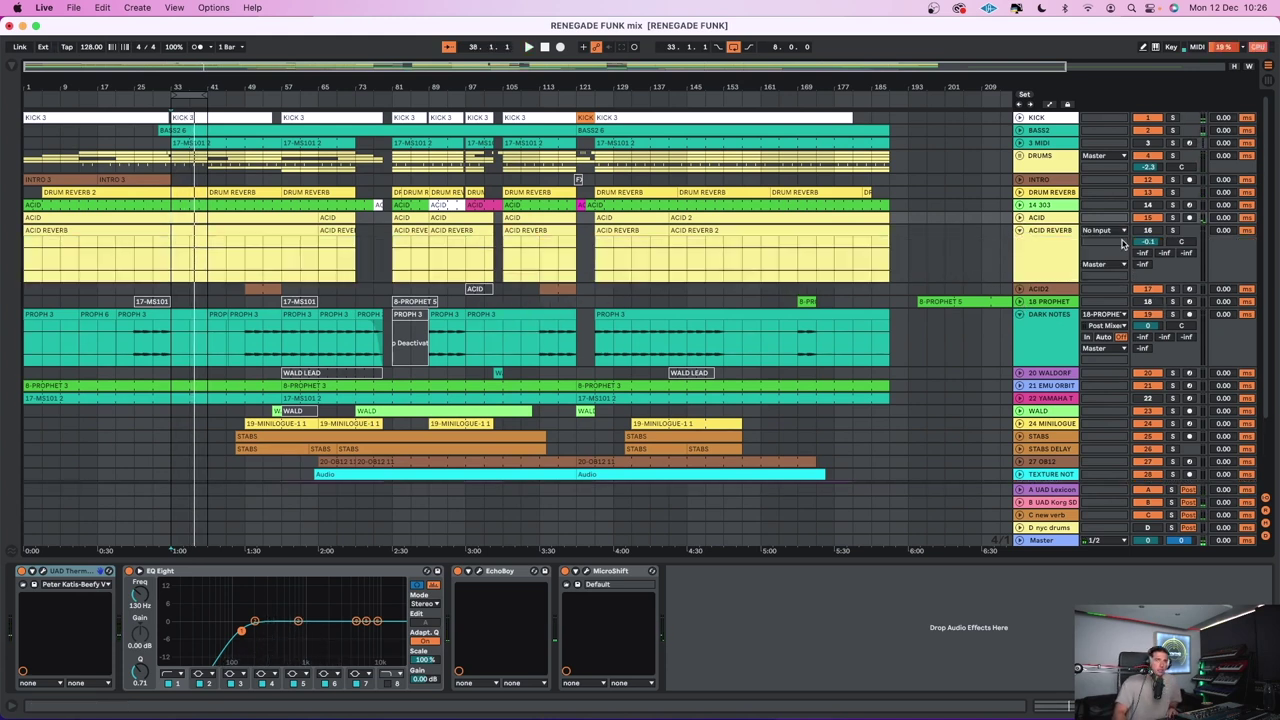
{"action": "left_click", "coordinate": [1019, 205]}
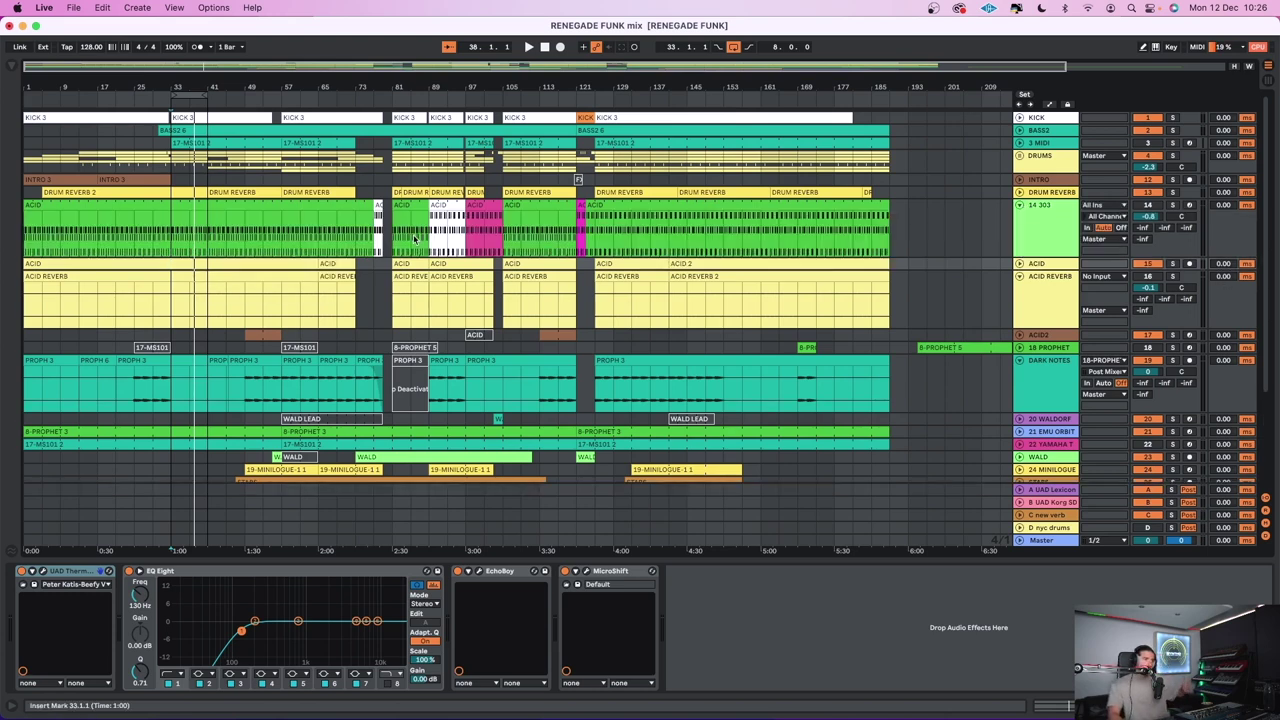
Return playback to the start of the arrangement and listen to the ACID track soloed
{"action": "left_click", "coordinate": [544, 48]}
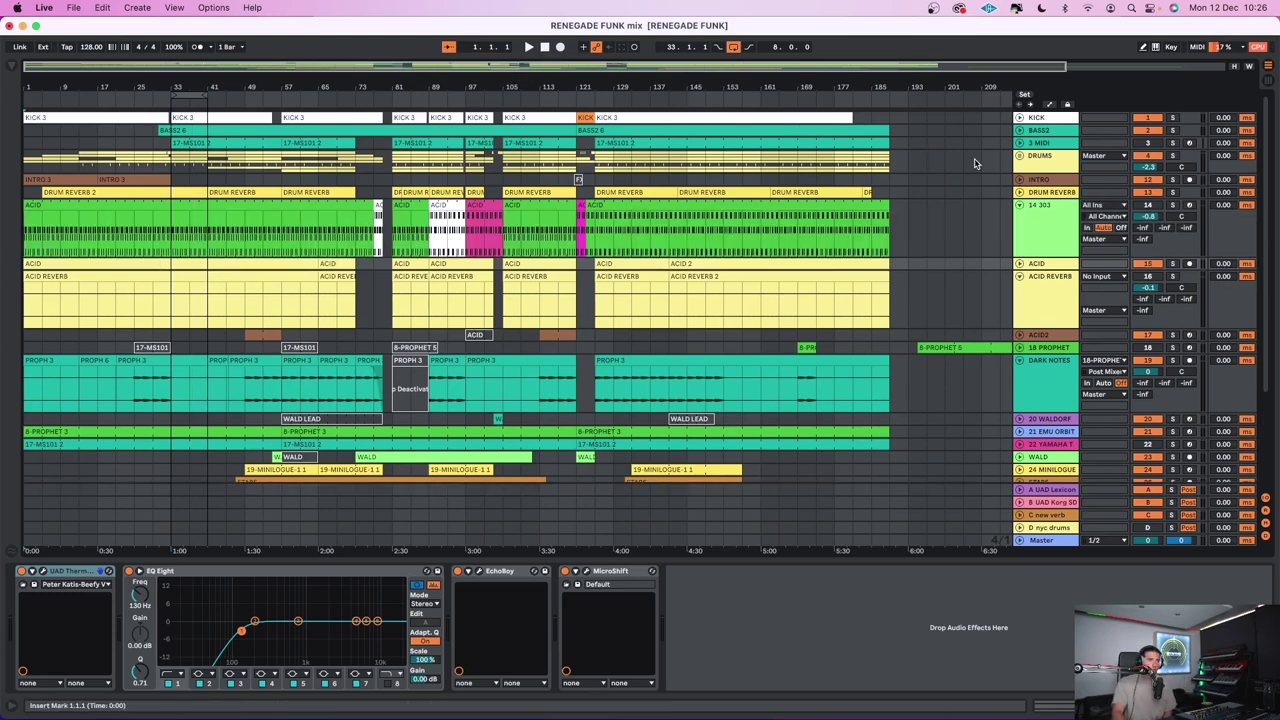
{"action": "key", "text": "space"}
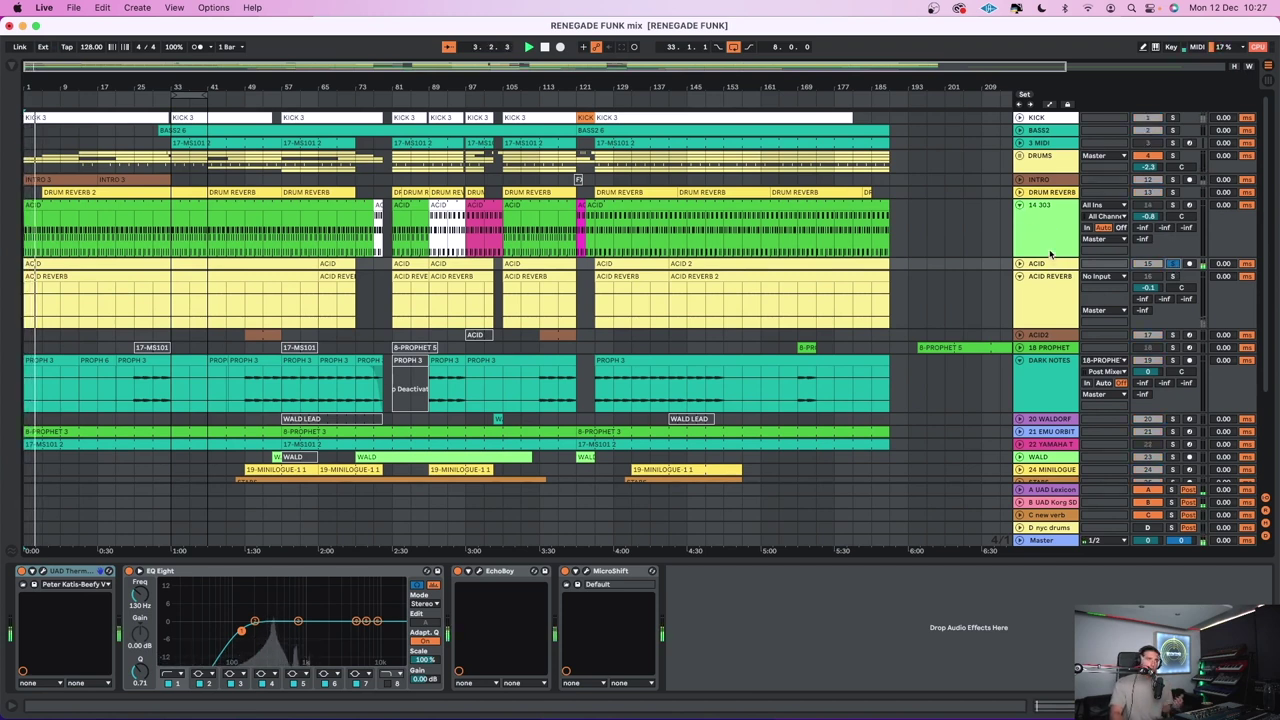
{"action": "left_click", "coordinate": [1048, 250]}
{"action": "left_click", "coordinate": [1046, 258]}
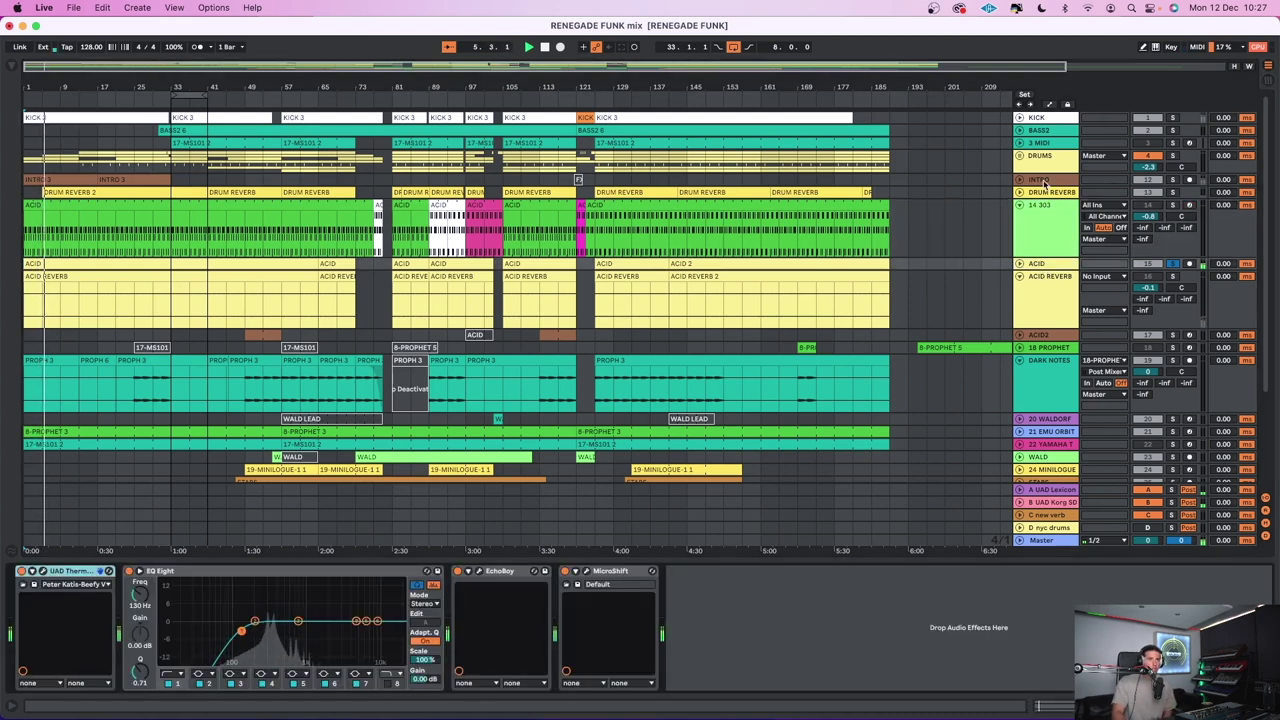
{"action": "left_click", "coordinate": [1040, 252]}
{"action": "left_click", "coordinate": [1043, 263]}
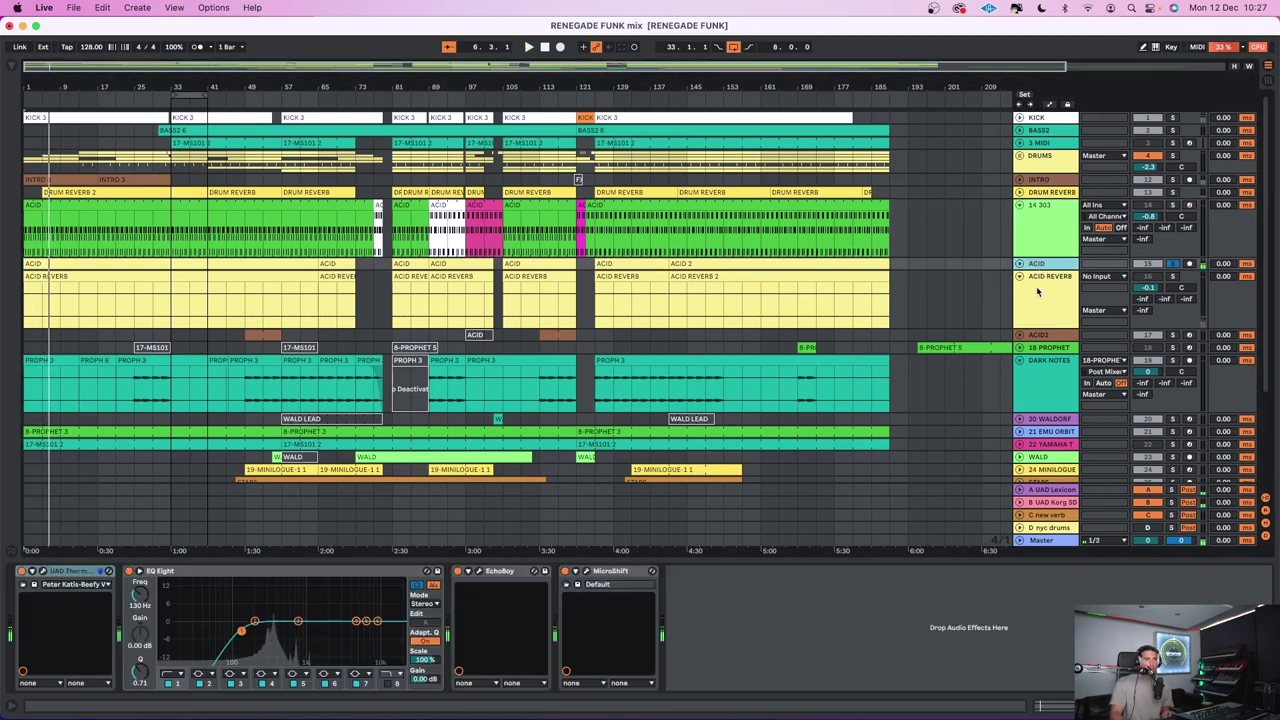
Find the ABL3 plug-in in the browser and load it on the 14 303 track in place of the external 303 instrument
{"action": "left_click", "coordinate": [1046, 228]}
{"action": "key", "text": "super+f"}
{"action": "type", "text": "abl3"}
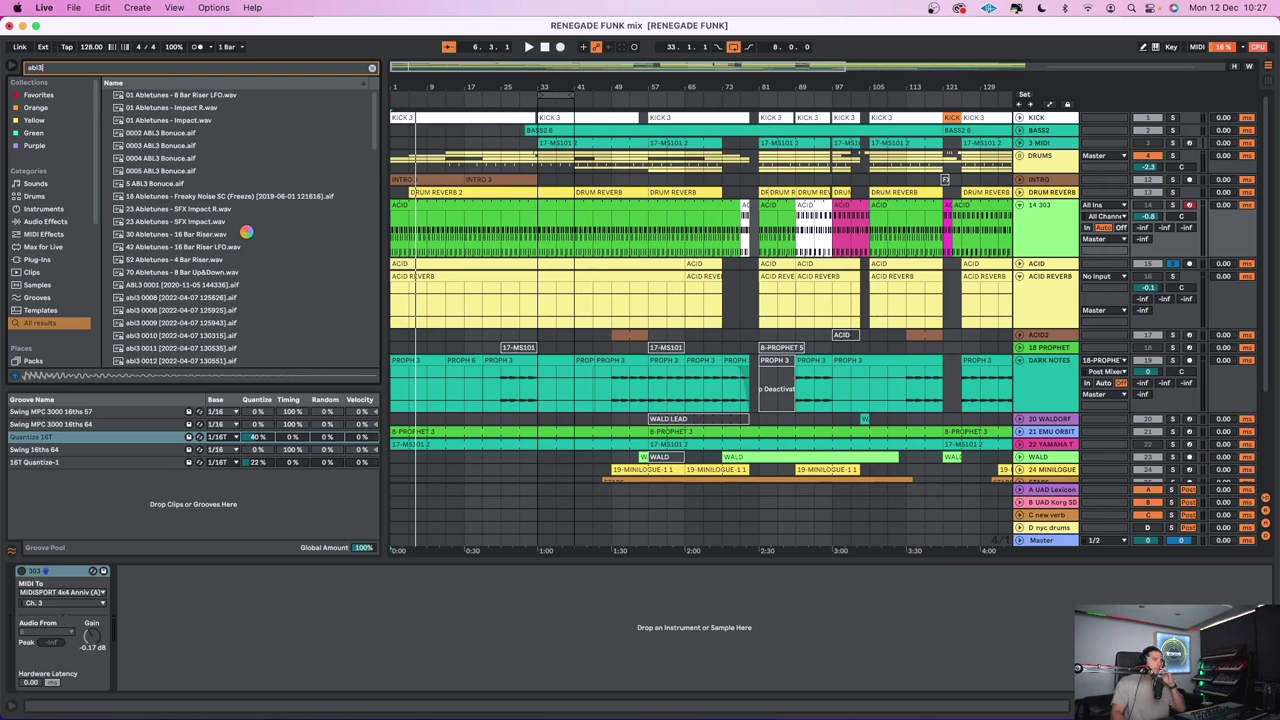
{"action": "scroll", "coordinate": [246, 232], "scroll_direction": "down", "scroll_amount": 10}
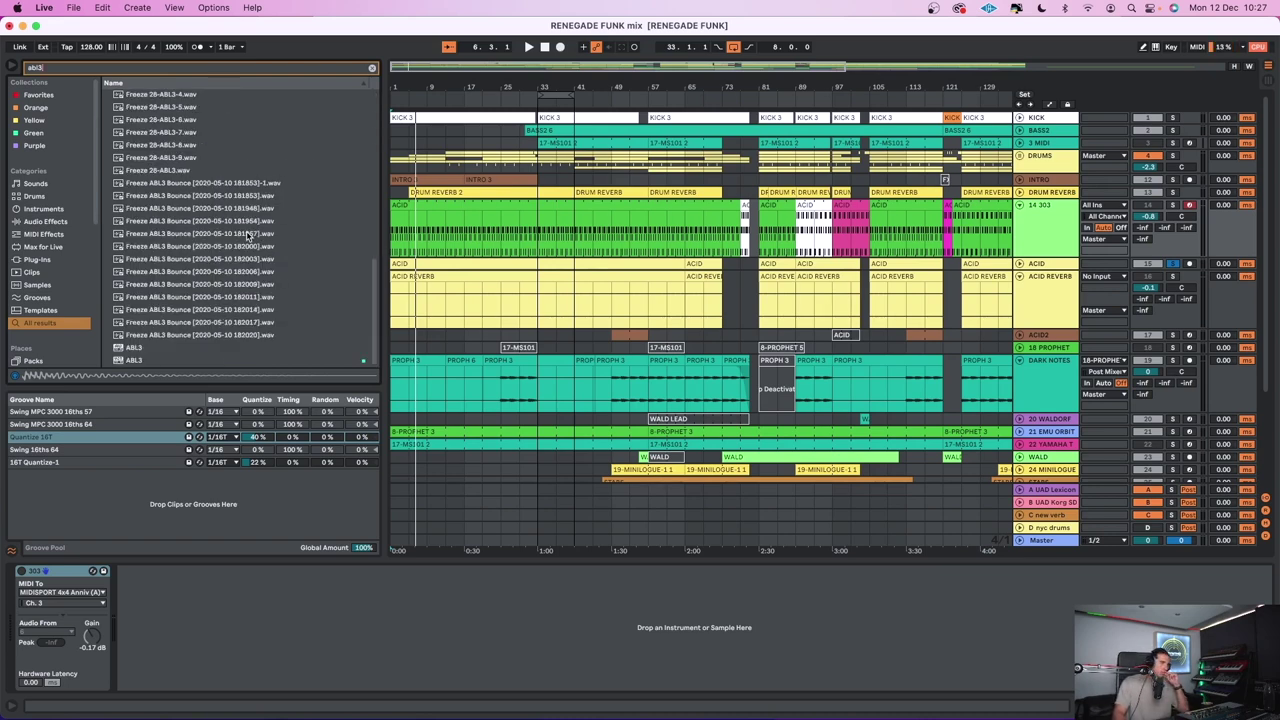
{"action": "left_click", "coordinate": [148, 361]}
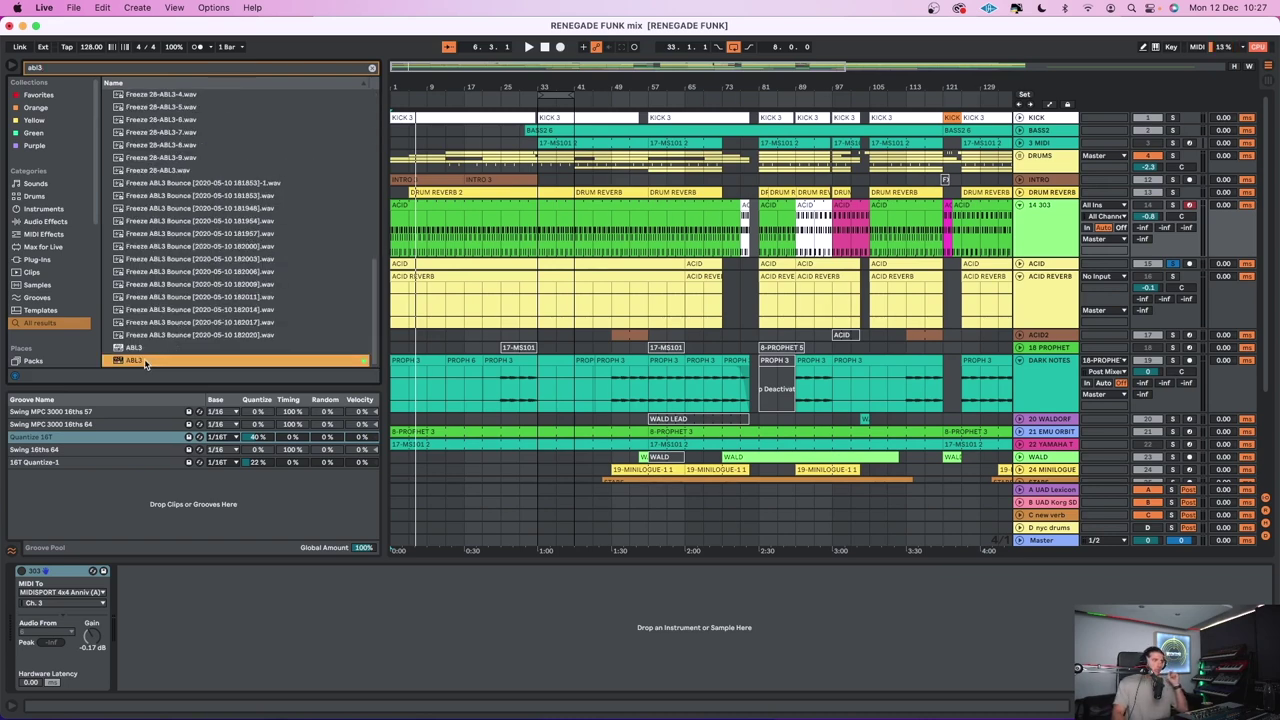
{"action": "key", "text": "Return"}
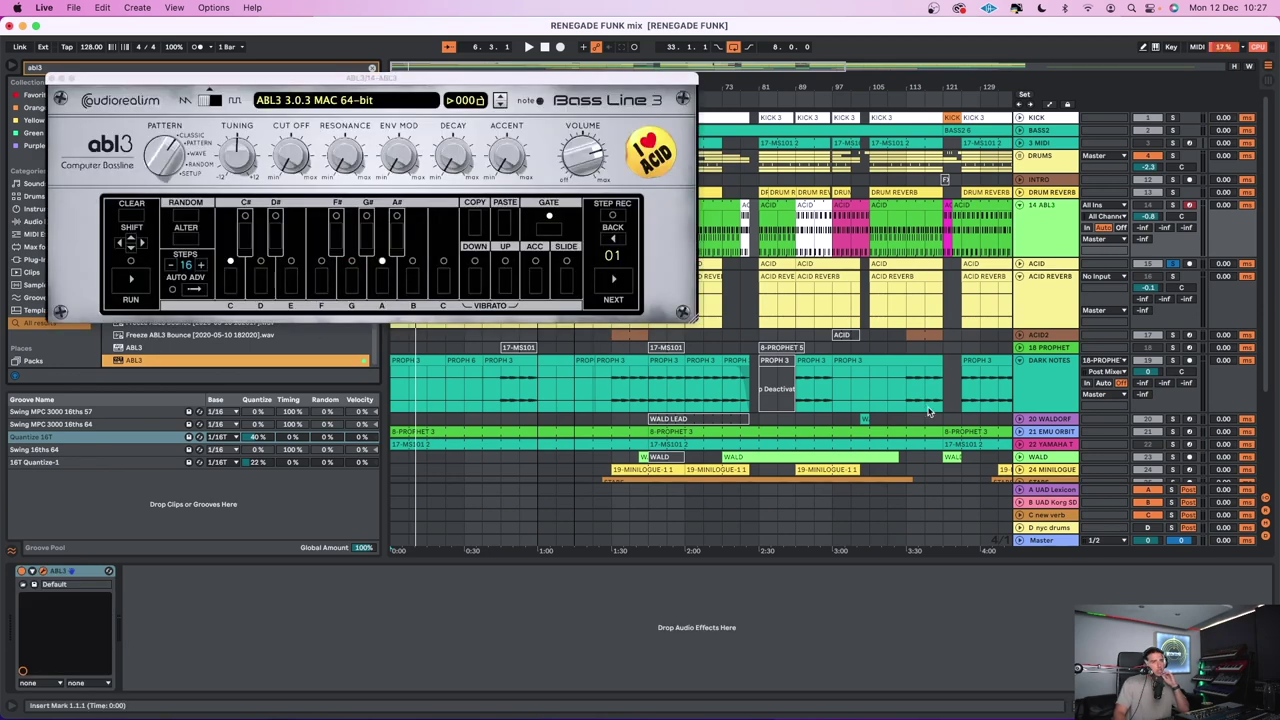
Switch ABL3's MIDI mode to Note and shape its Cut Off, Resonance and Env Mod while the track plays soloed
{"action": "left_click", "coordinate": [306, 103]}
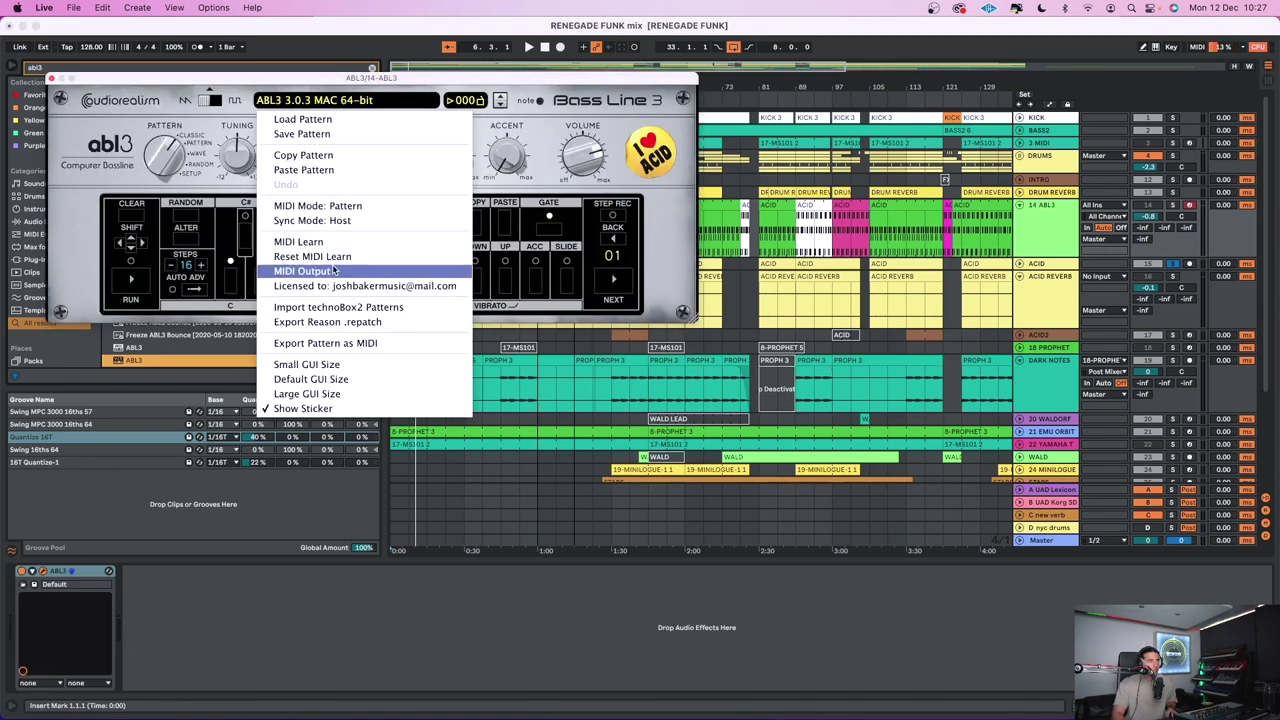
{"action": "left_click", "coordinate": [350, 206]}
{"action": "key", "text": "space"}
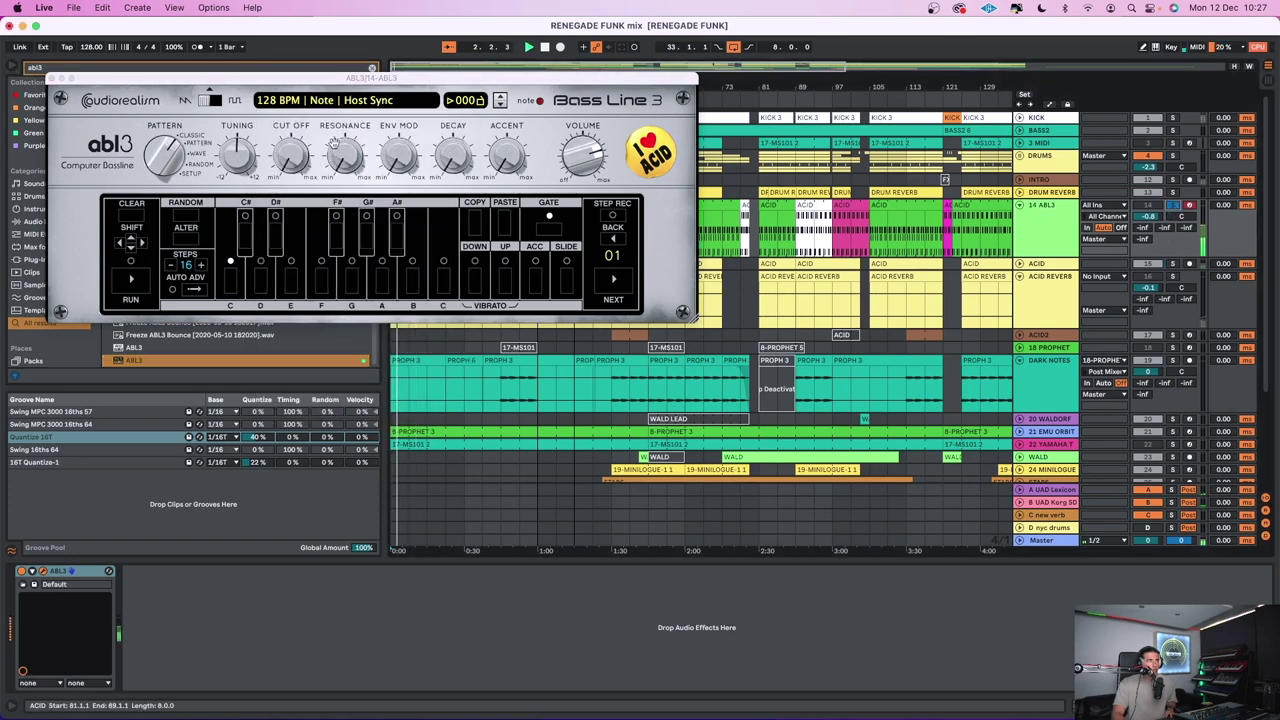
{"action": "left_click_drag", "start_coordinate": [291, 152], "coordinate": [399, 142]}
{"action": "left_click_drag", "start_coordinate": [291, 155], "coordinate": [285, 222]}
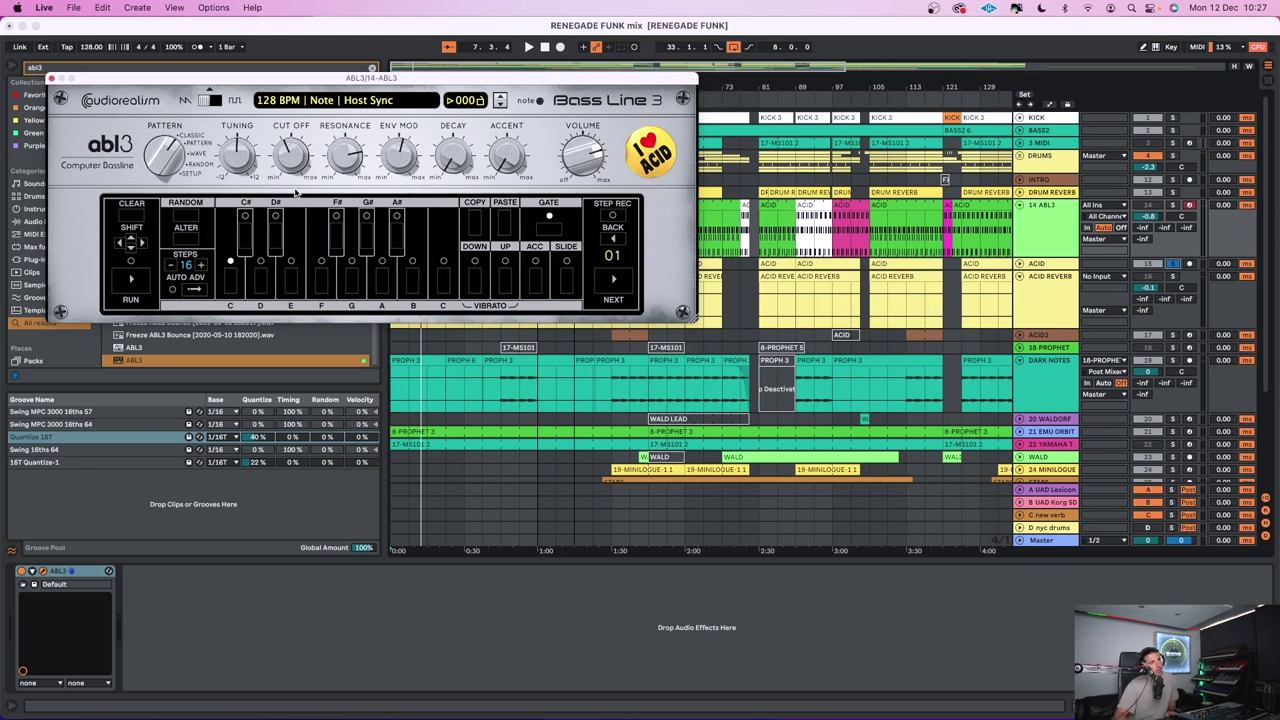
Try ABL3's Cut Off at 51% and remove the plug-in from the 14 ABL3 track
{"action": "mouse_move", "coordinate": [287, 142]}
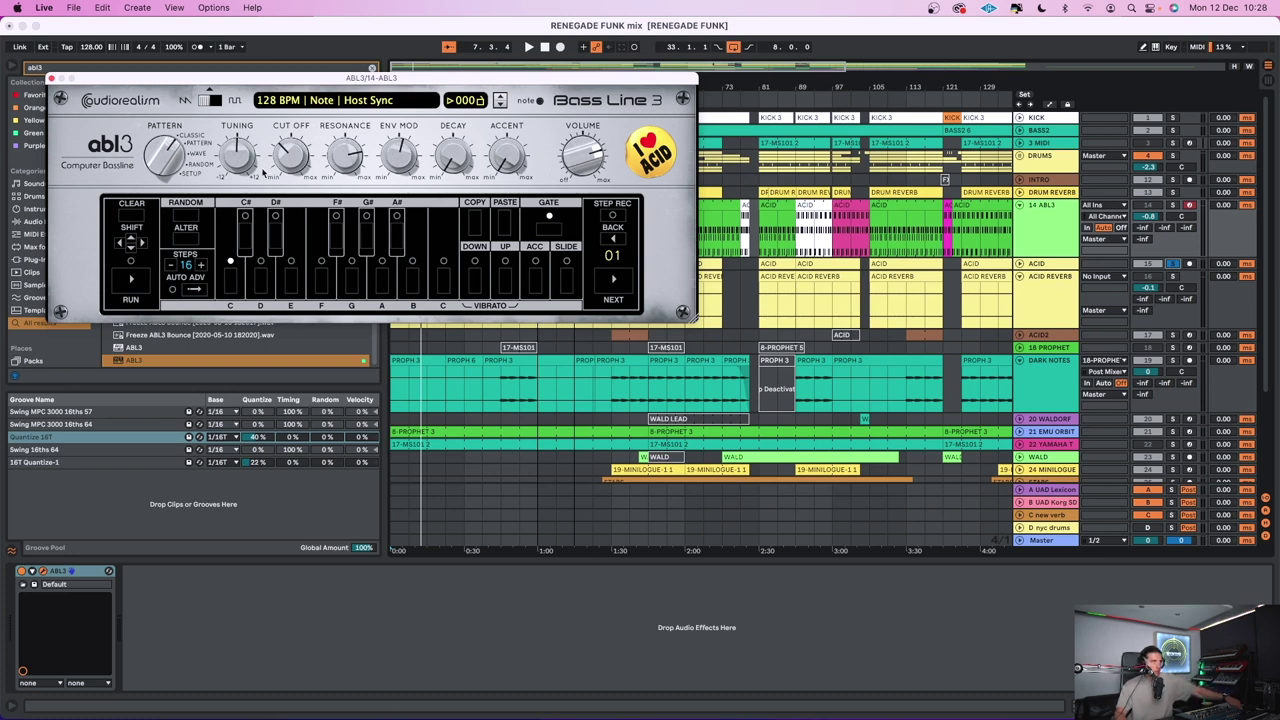
{"action": "left_click_drag", "start_coordinate": [303, 156], "coordinate": [300, 125]}
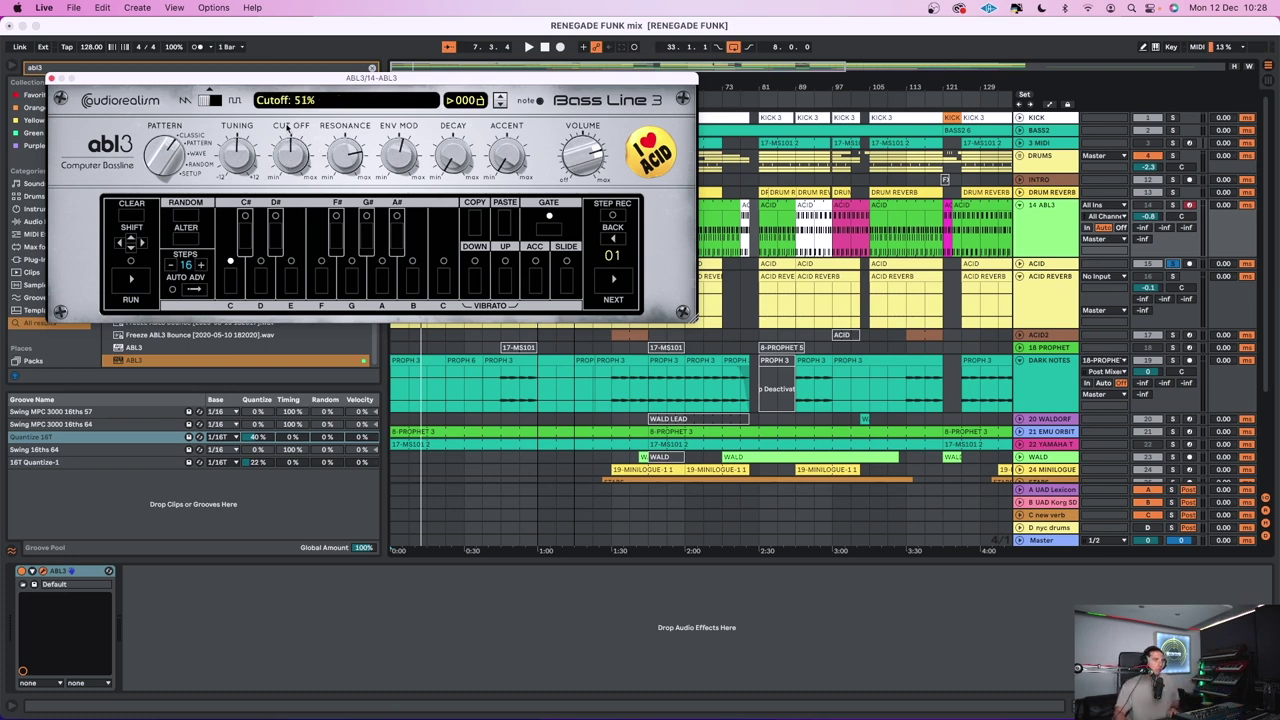
{"action": "left_click", "coordinate": [51, 79]}
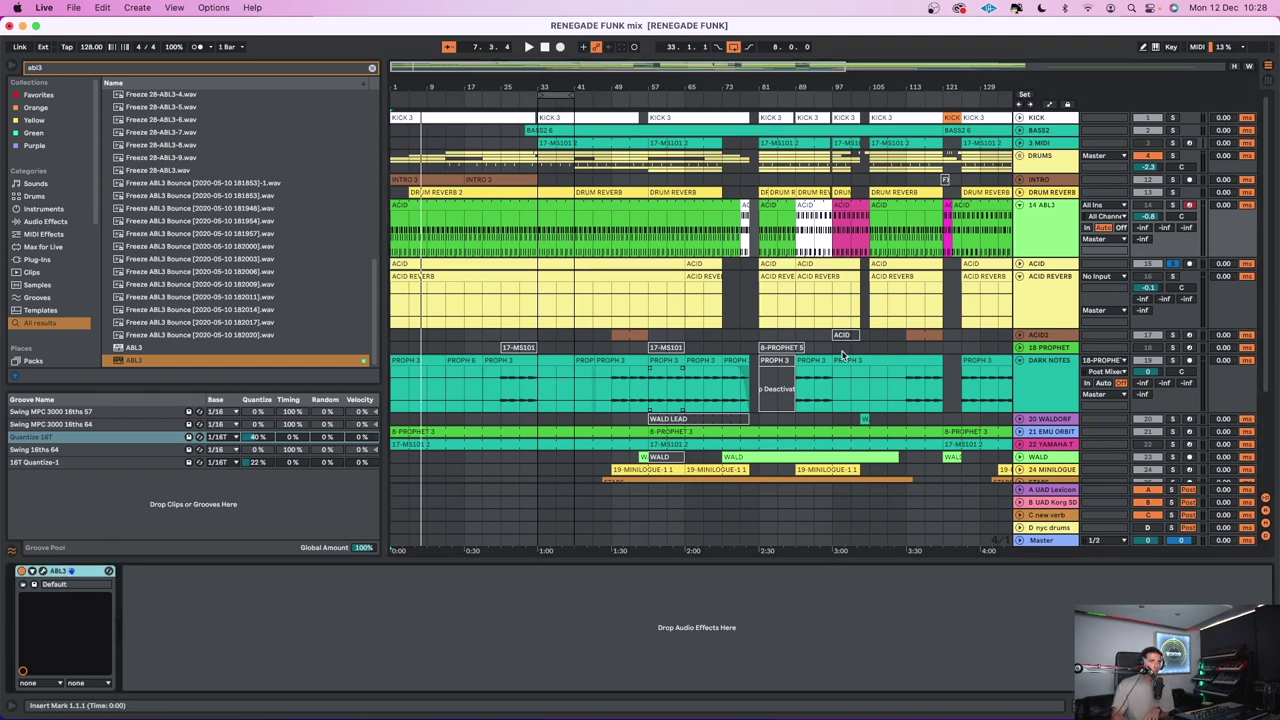
{"action": "key", "text": "Delete"}
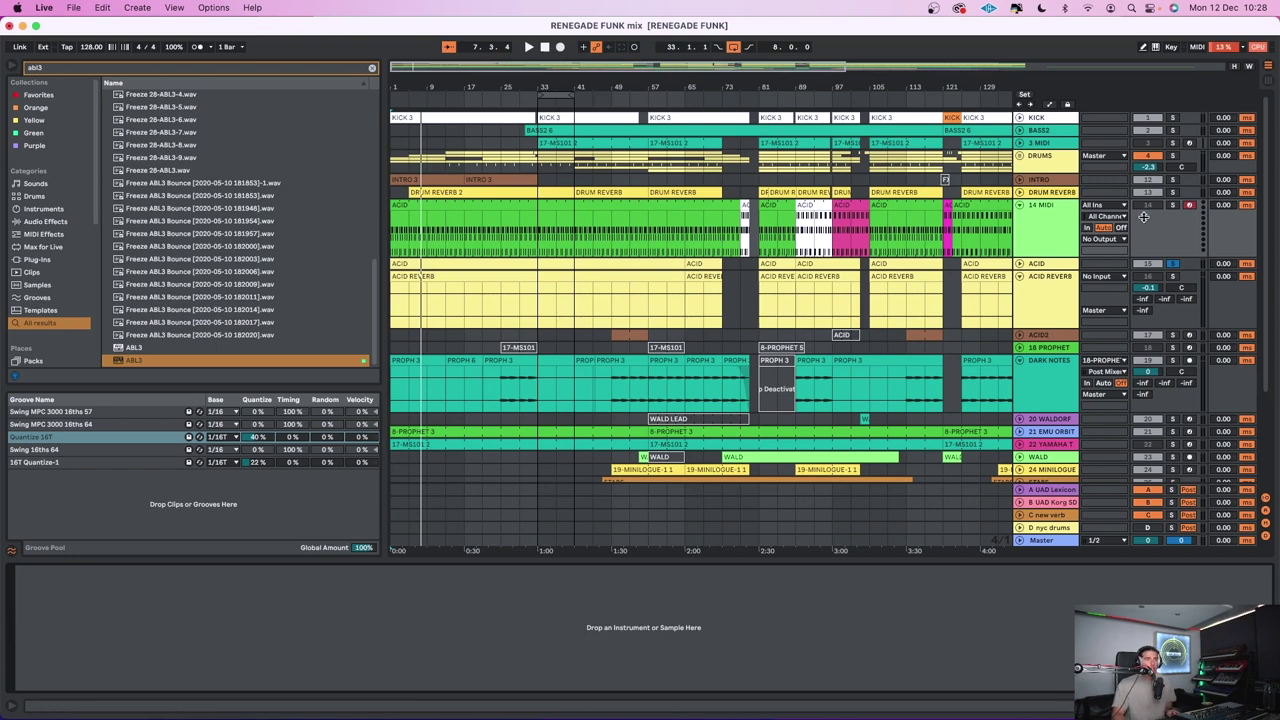
Play the arrangement and solo the ACID REVERB track to hear the acid line's reverb
{"action": "key", "text": "Home"}
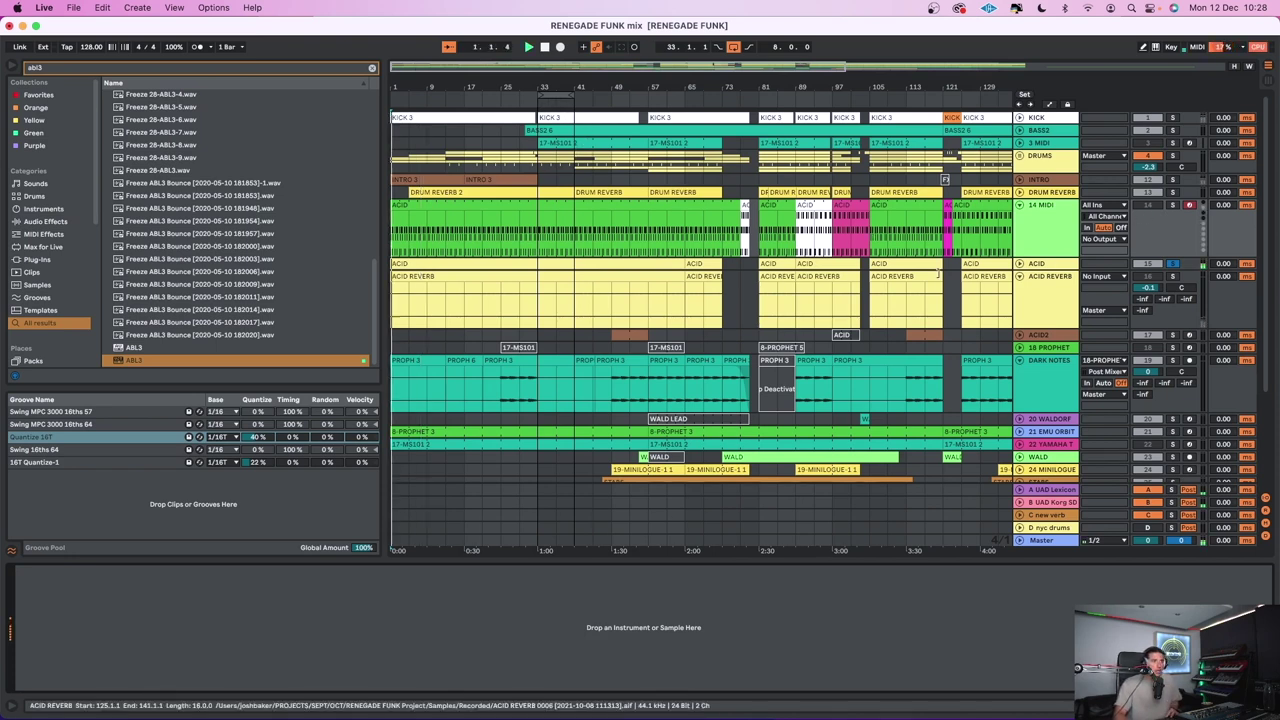
{"action": "left_click", "coordinate": [1033, 281]}
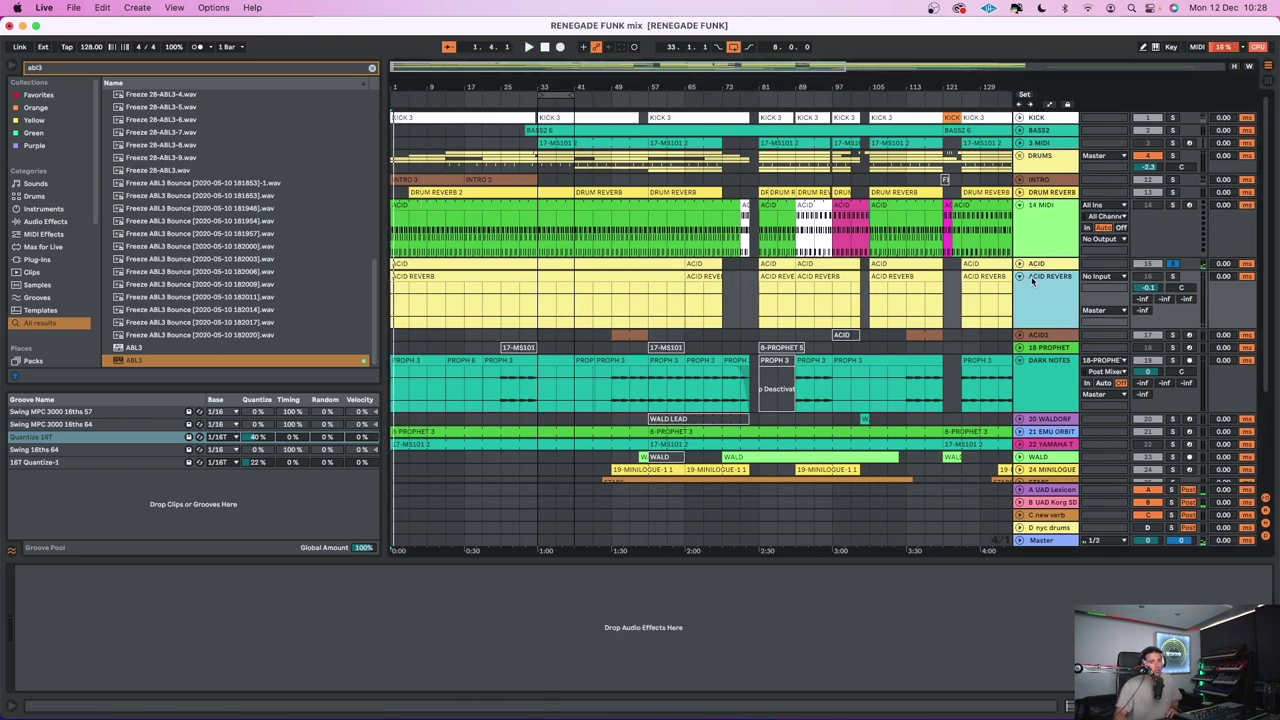
{"action": "left_click", "coordinate": [1176, 278]}
{"action": "key", "text": "space"}
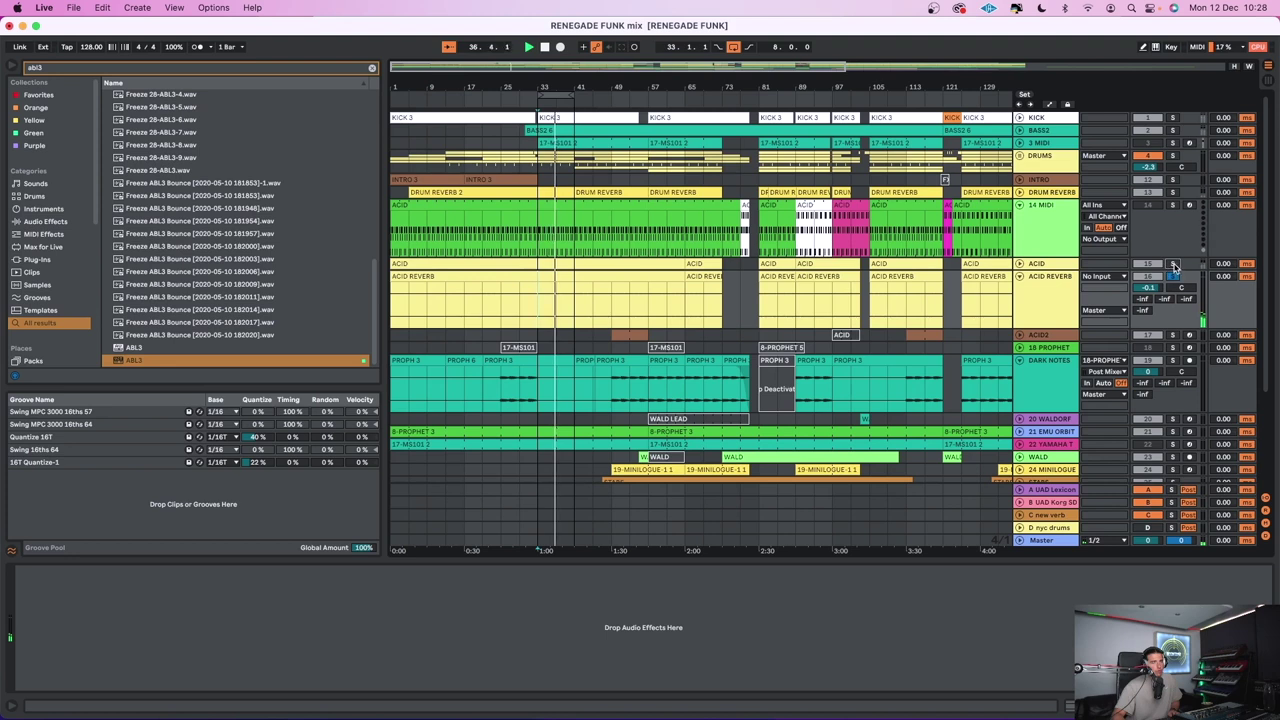
Collapse the ACID REVERB and DARK NOTES tracks and clear the acid solos so the whole mix plays
{"action": "left_click", "coordinate": [1019, 277]}
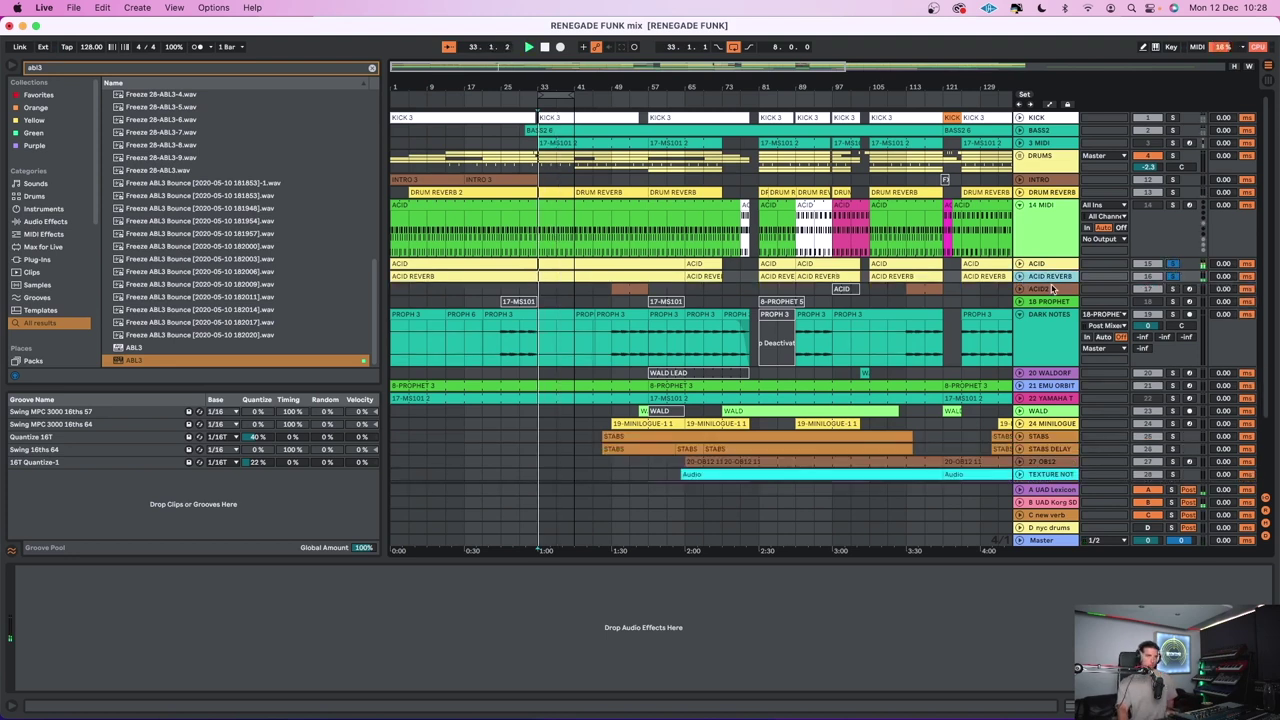
{"action": "left_click", "coordinate": [1172, 277]}
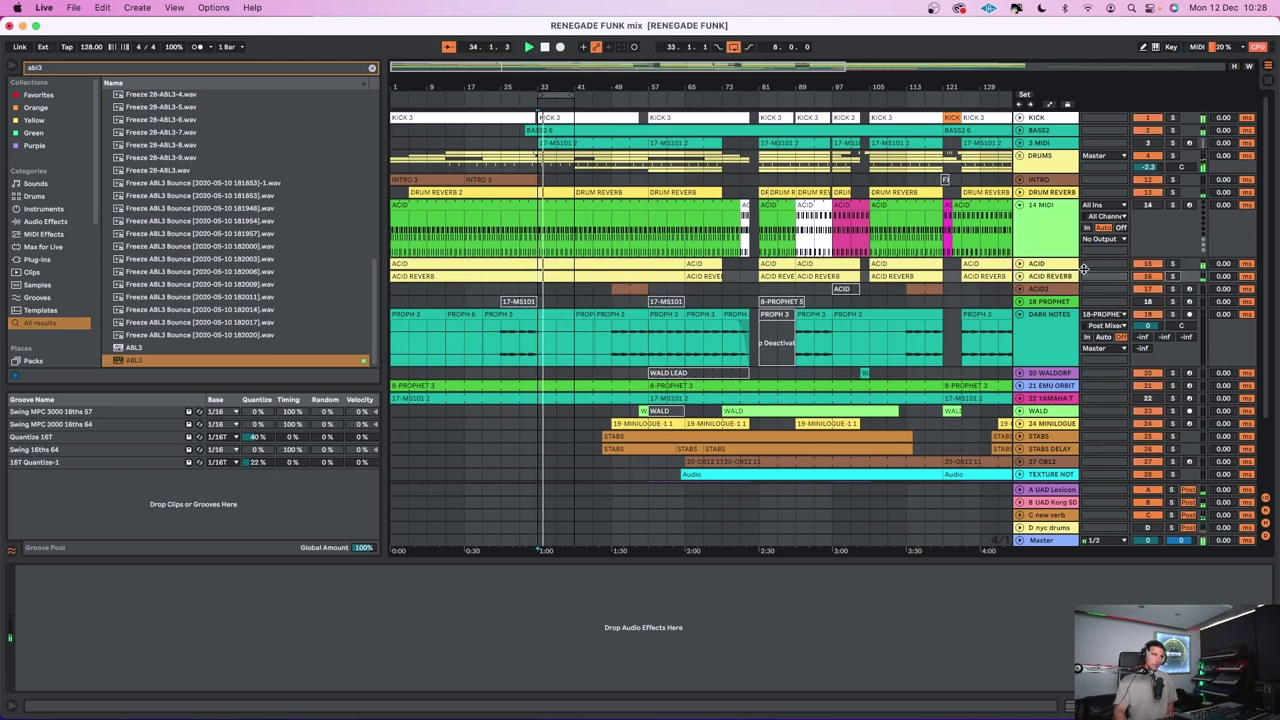
{"action": "left_click", "coordinate": [1019, 314]}
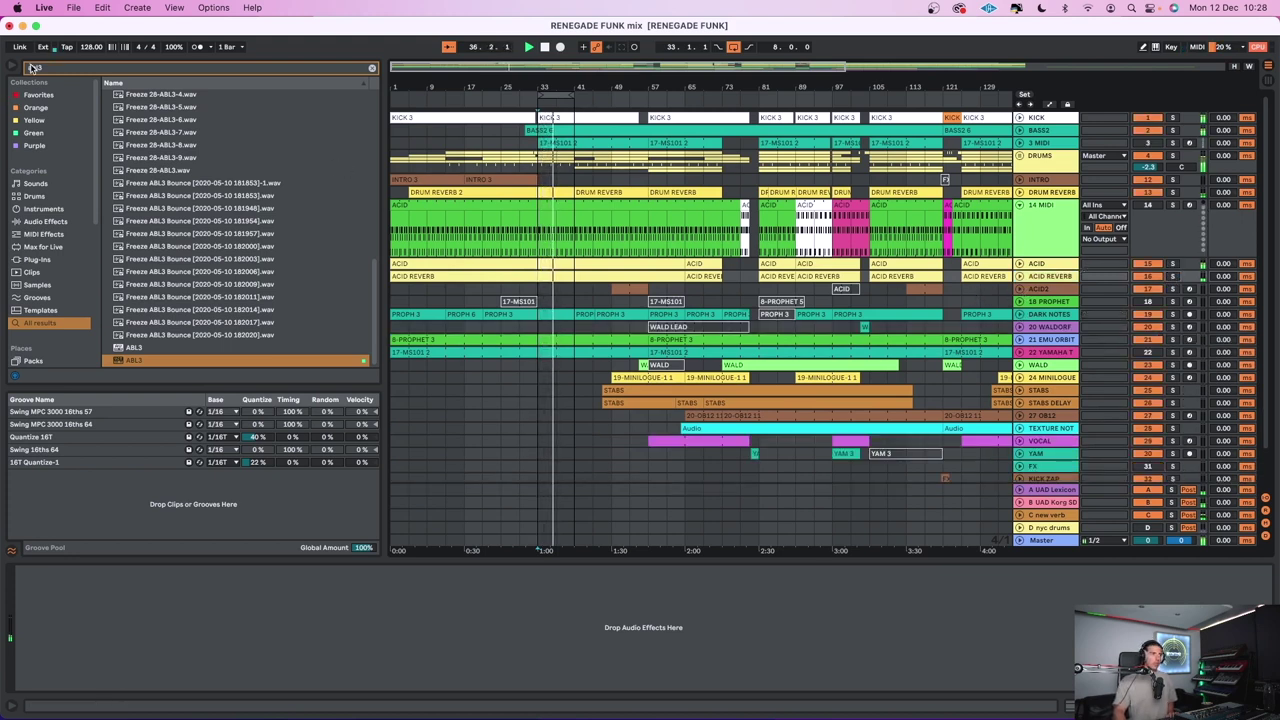
Hide the browser and the device view to enlarge the arrangement
{"action": "key", "text": "super+alt+b"}
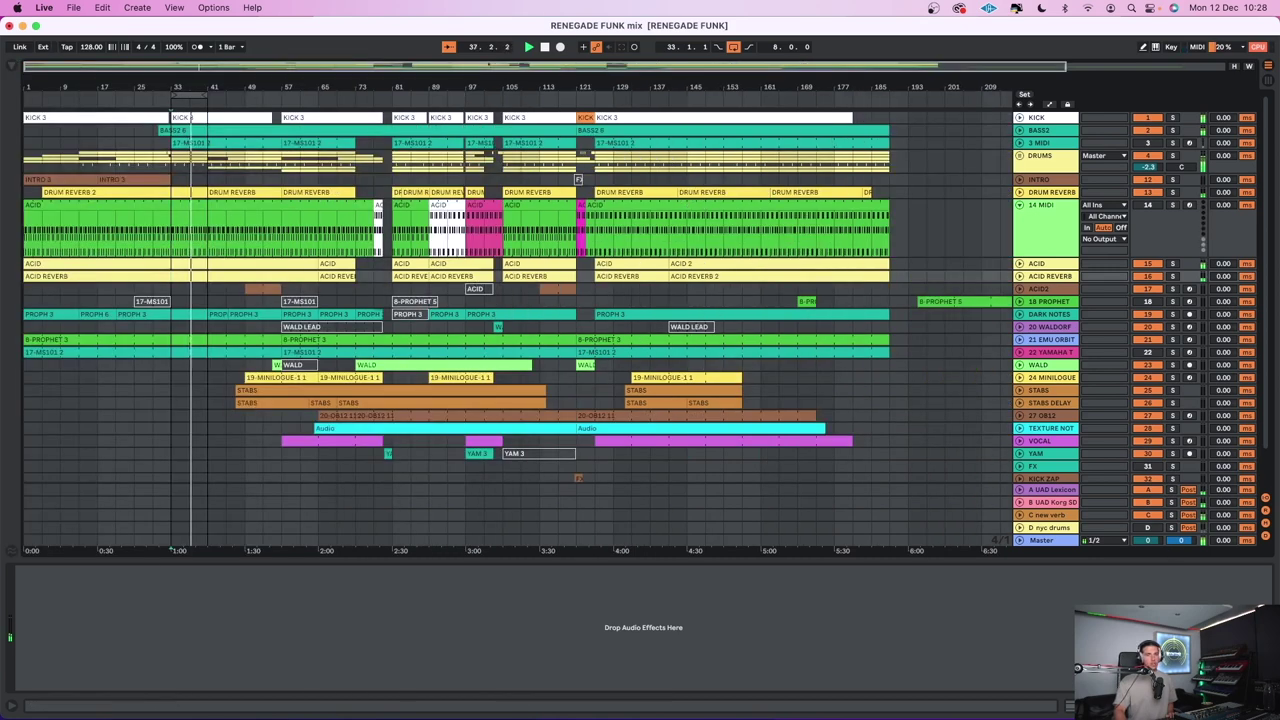
{"action": "key", "text": "super+alt+l"}
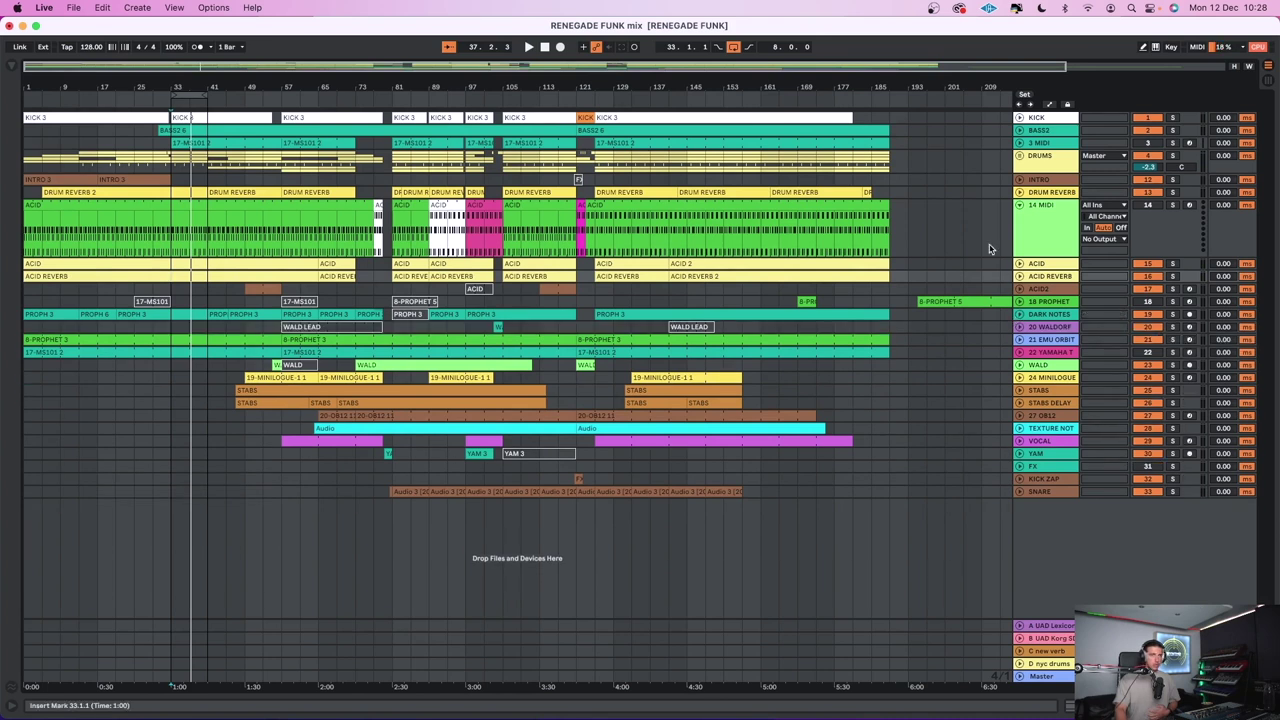
{"action": "left_click", "coordinate": [1021, 180]}
{"action": "left_click", "coordinate": [1021, 181]}
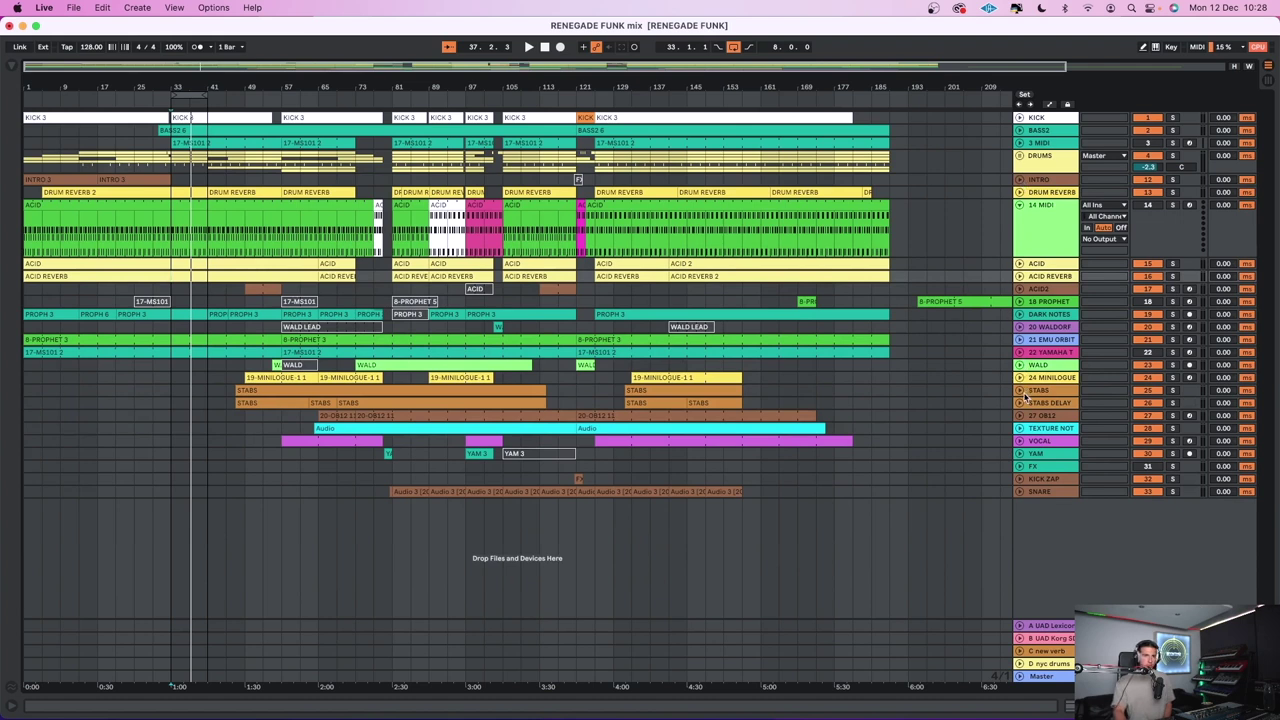
Collapse the 14 MIDI track and briefly play the arrangement from bar 21
{"action": "left_click", "coordinate": [152, 301]}
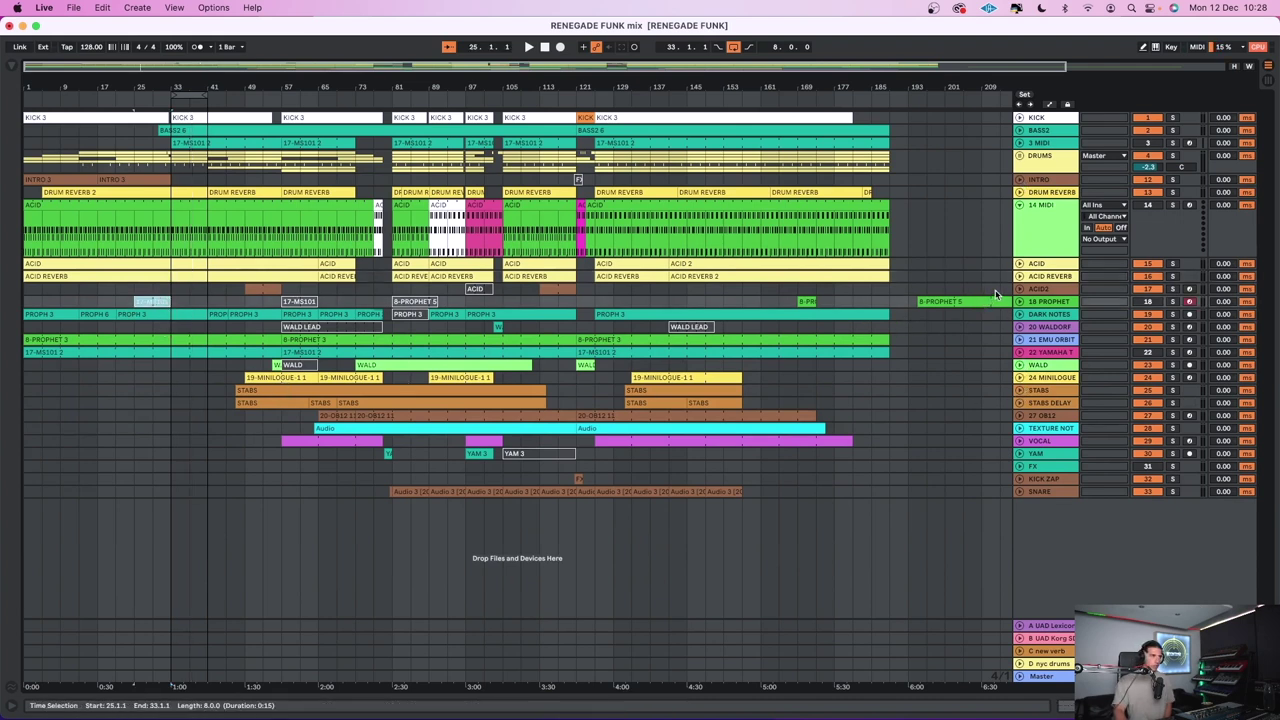
{"action": "left_click", "coordinate": [1020, 205]}
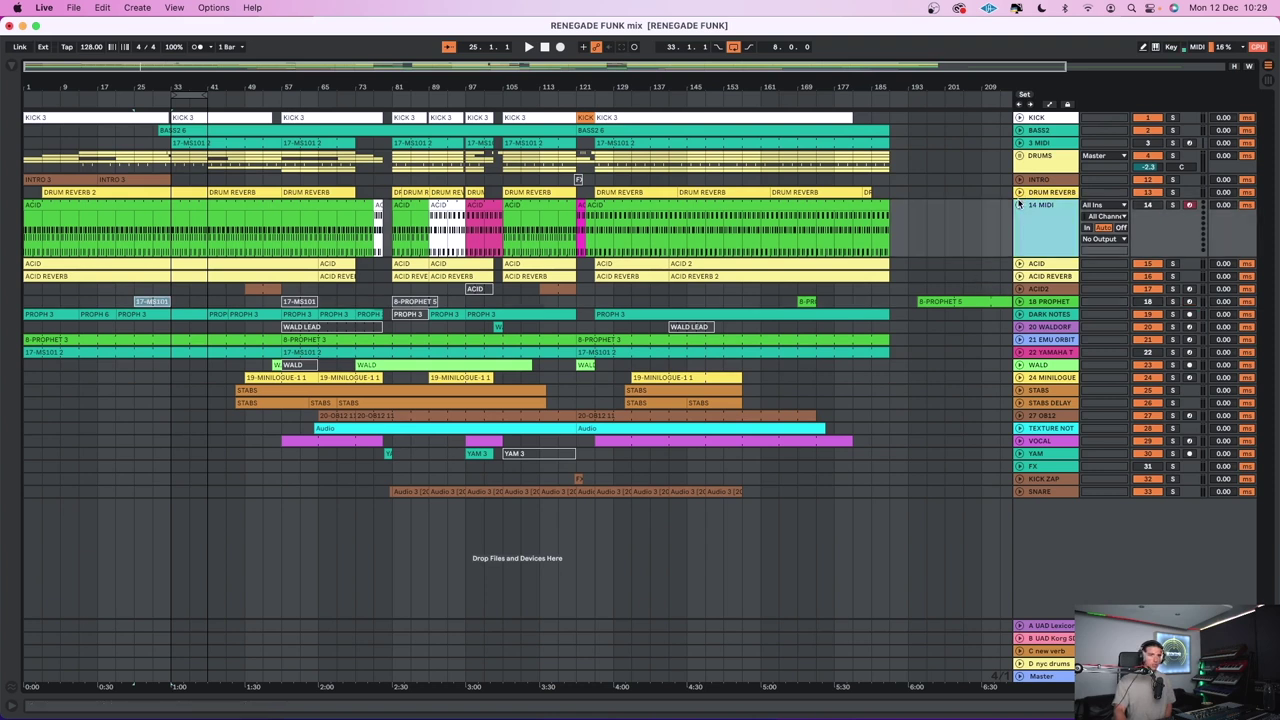
{"action": "left_click", "coordinate": [1020, 205]}
{"action": "left_click", "coordinate": [135, 143]}
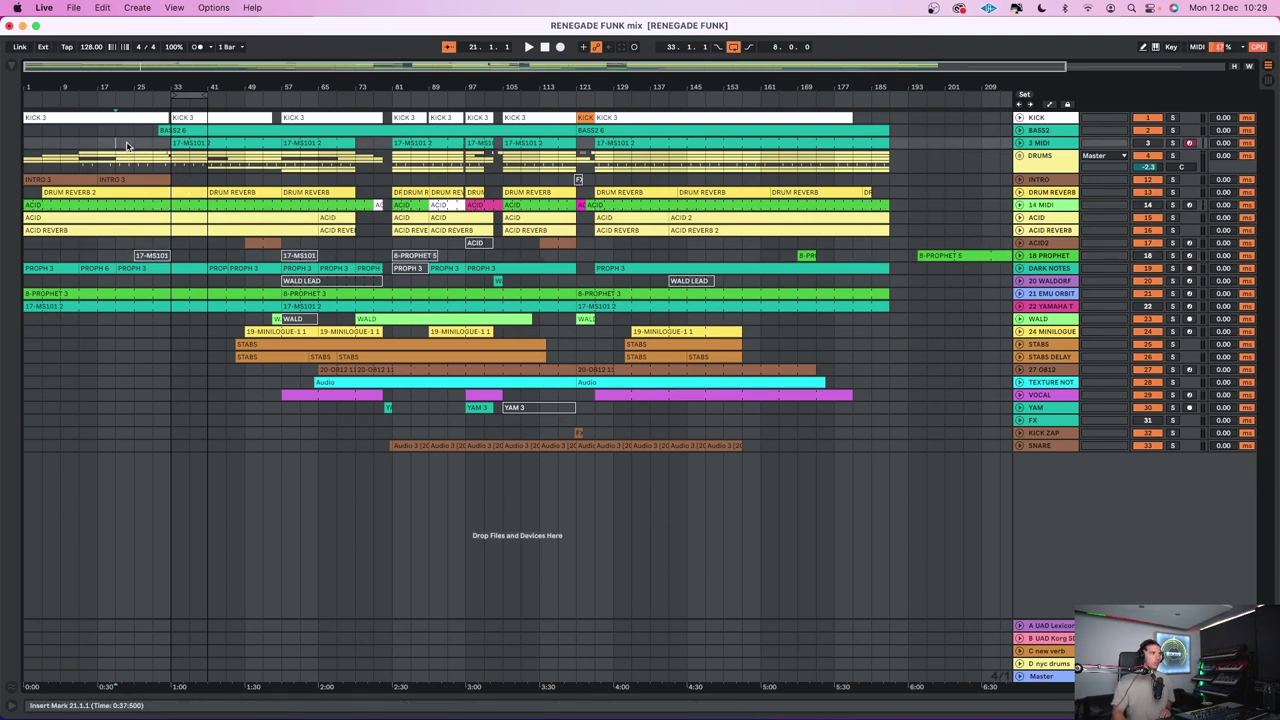
{"action": "key", "text": "space"}
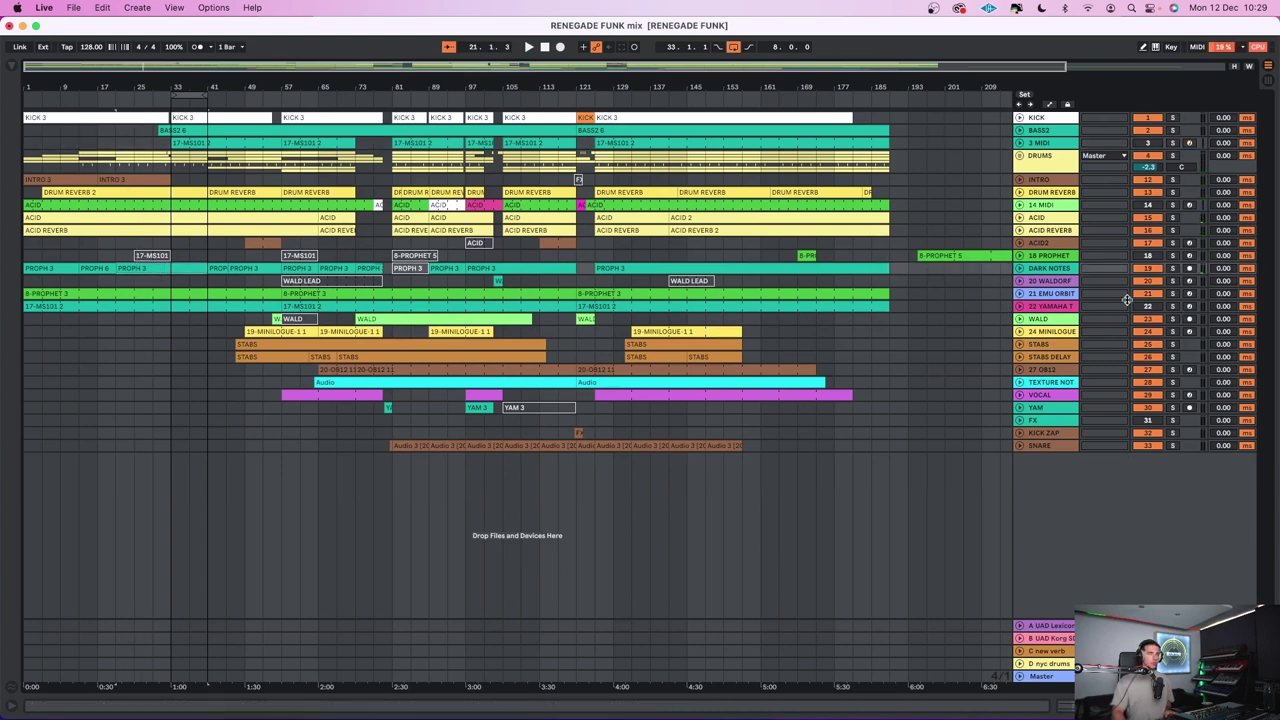
Expand and solo the DARK NOTES track and place the insert marker at bar 21
{"action": "left_click", "coordinate": [1019, 268]}
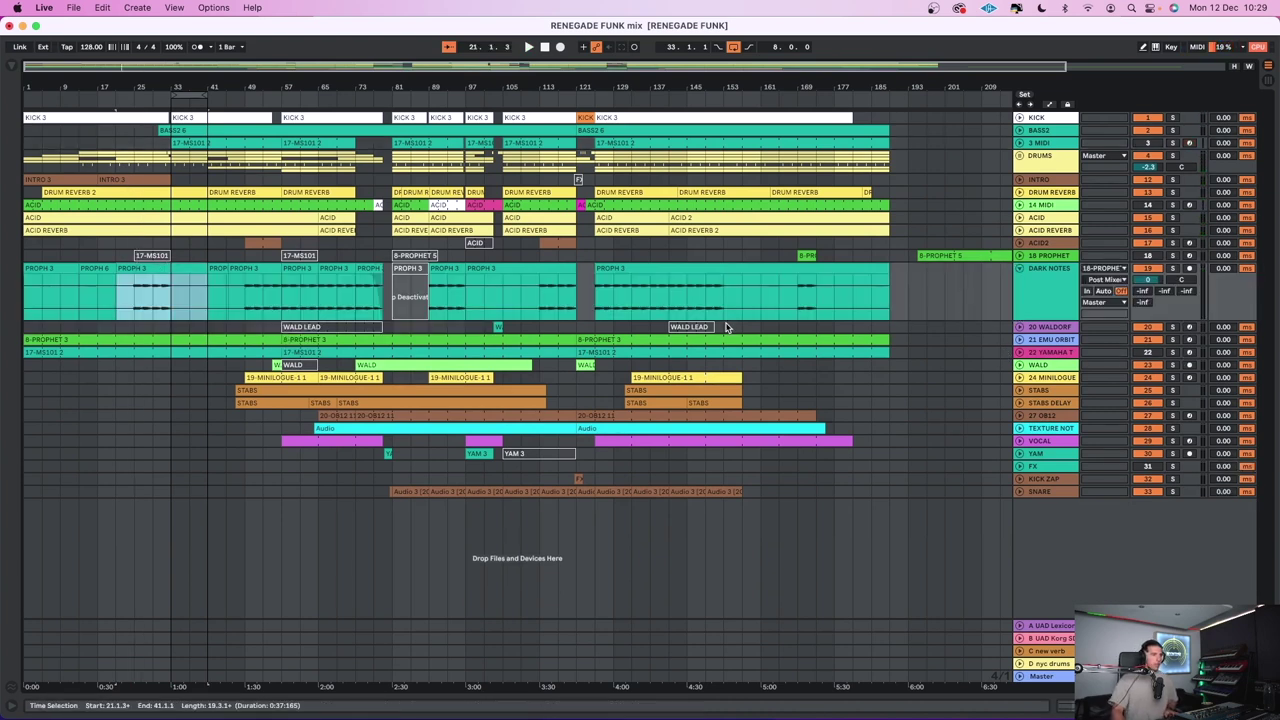
{"action": "left_click", "coordinate": [1176, 268]}
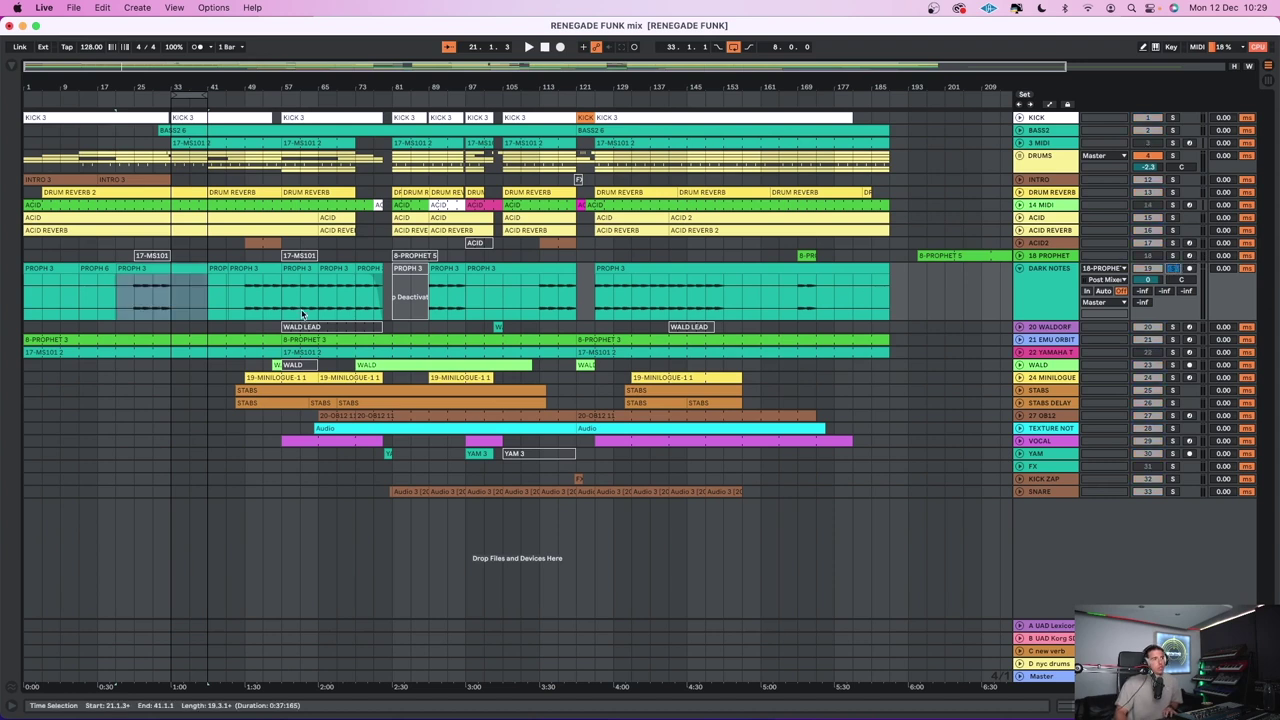
{"action": "left_click", "coordinate": [113, 302]}
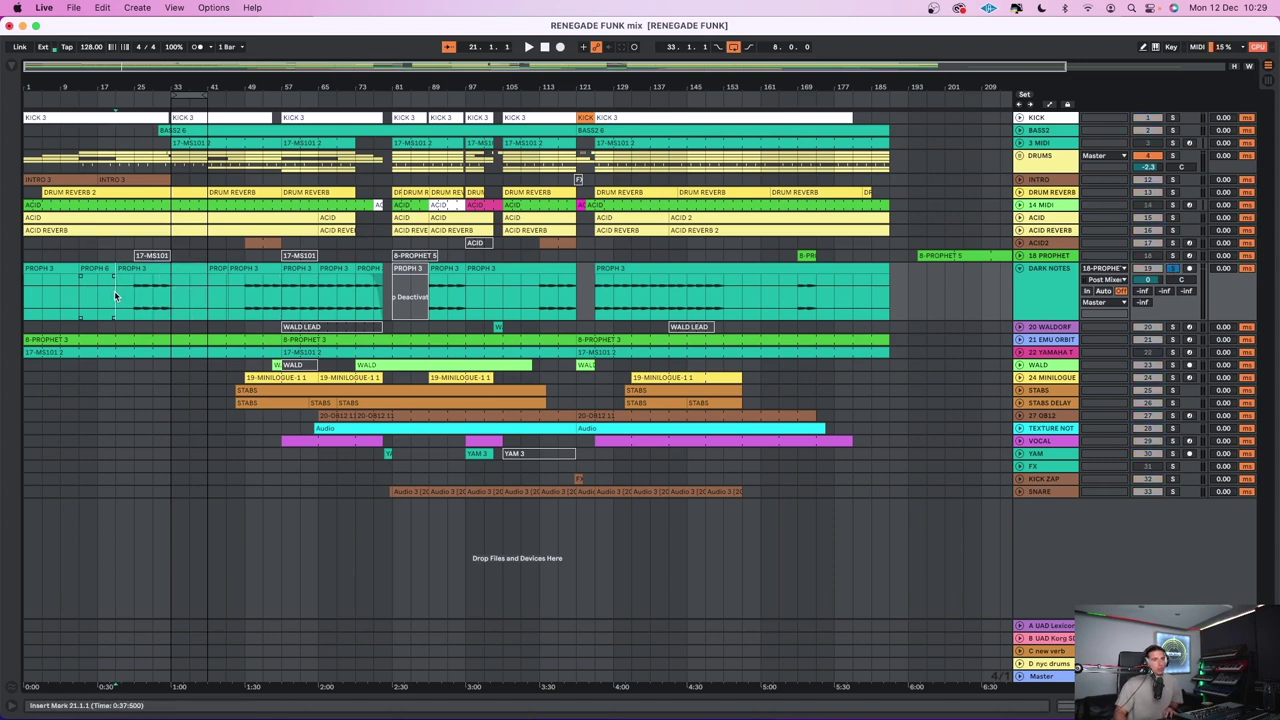
Expand the 18 PROPHET track and activate its 17-MS101 clip at bar 25, playing from there
{"action": "left_click", "coordinate": [1020, 255]}
{"action": "left_click", "coordinate": [941, 256]}
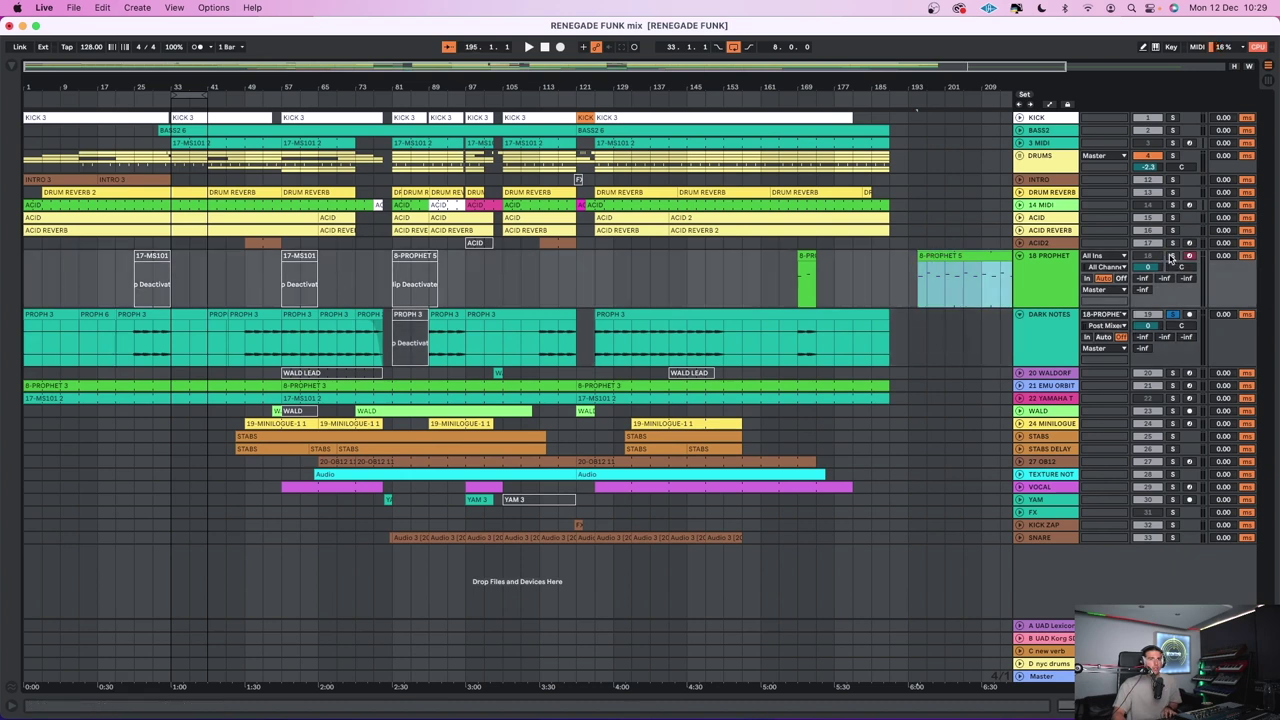
{"action": "left_click", "coordinate": [147, 252]}
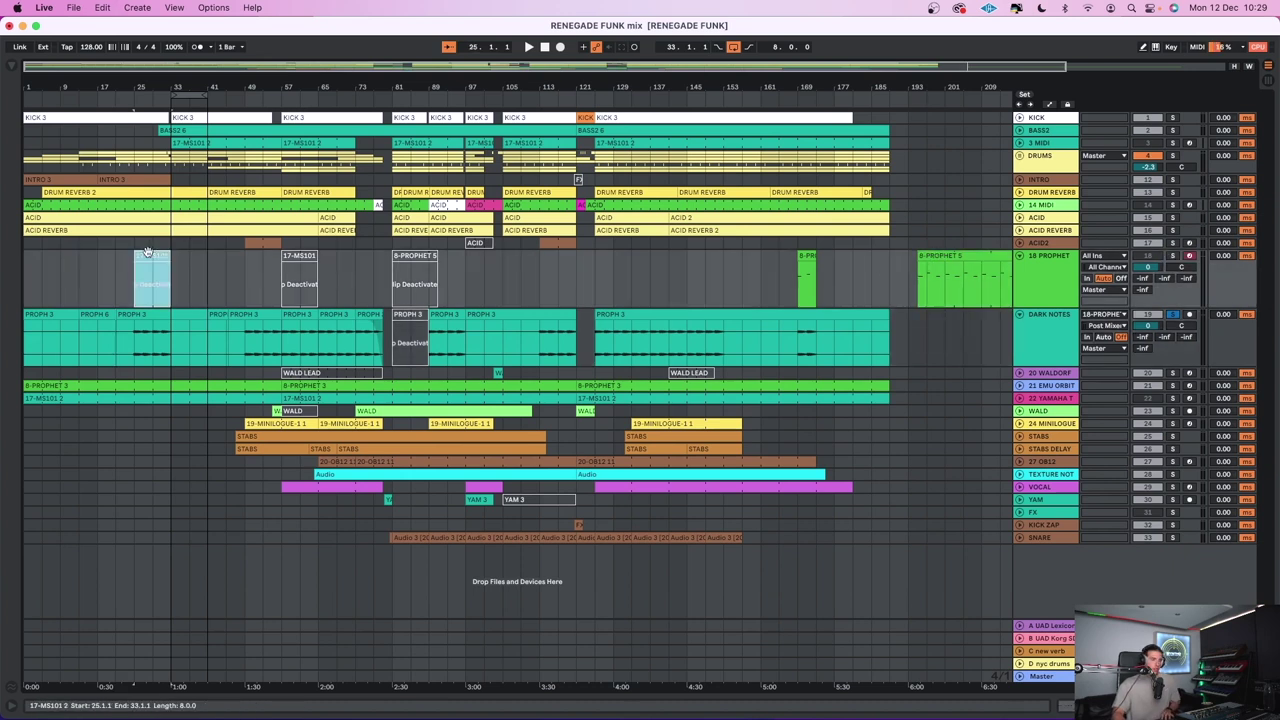
{"action": "key", "text": "space"}
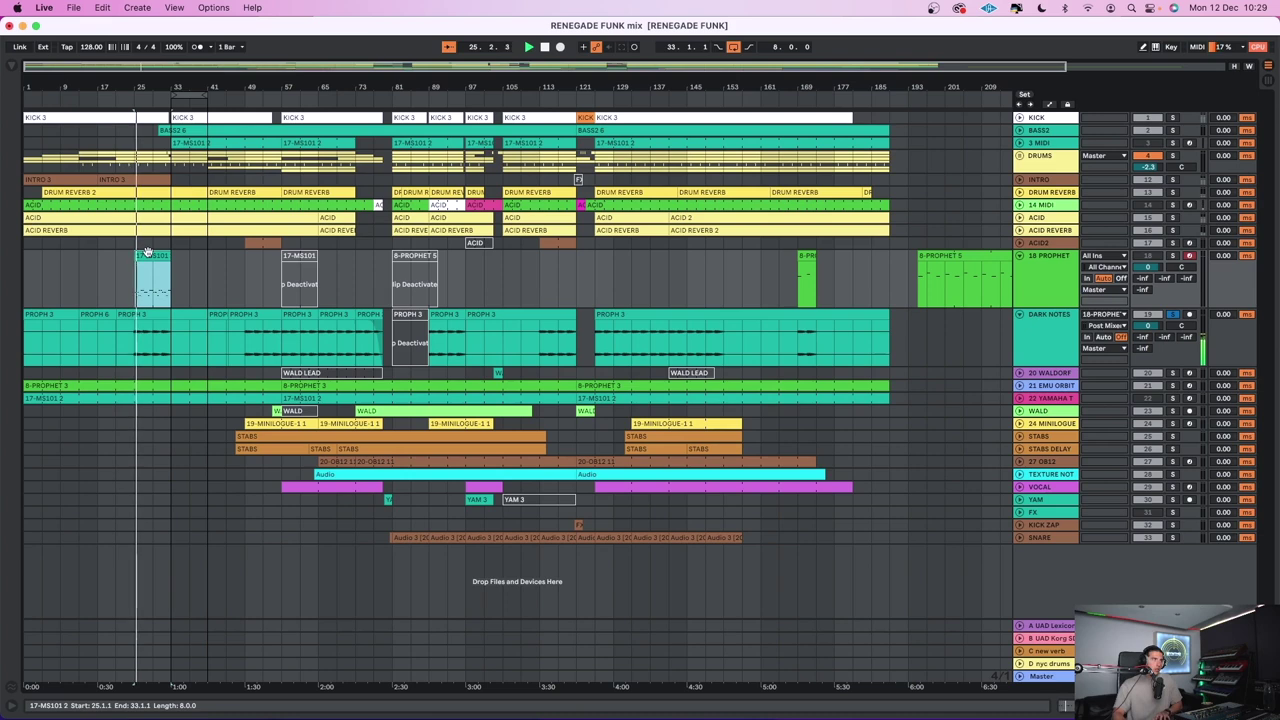
Inspect the notes of the 17-MS101 clip at bar 25 and delete the clip from the 18 PROPHET track
{"action": "double_click", "coordinate": [160, 255]}
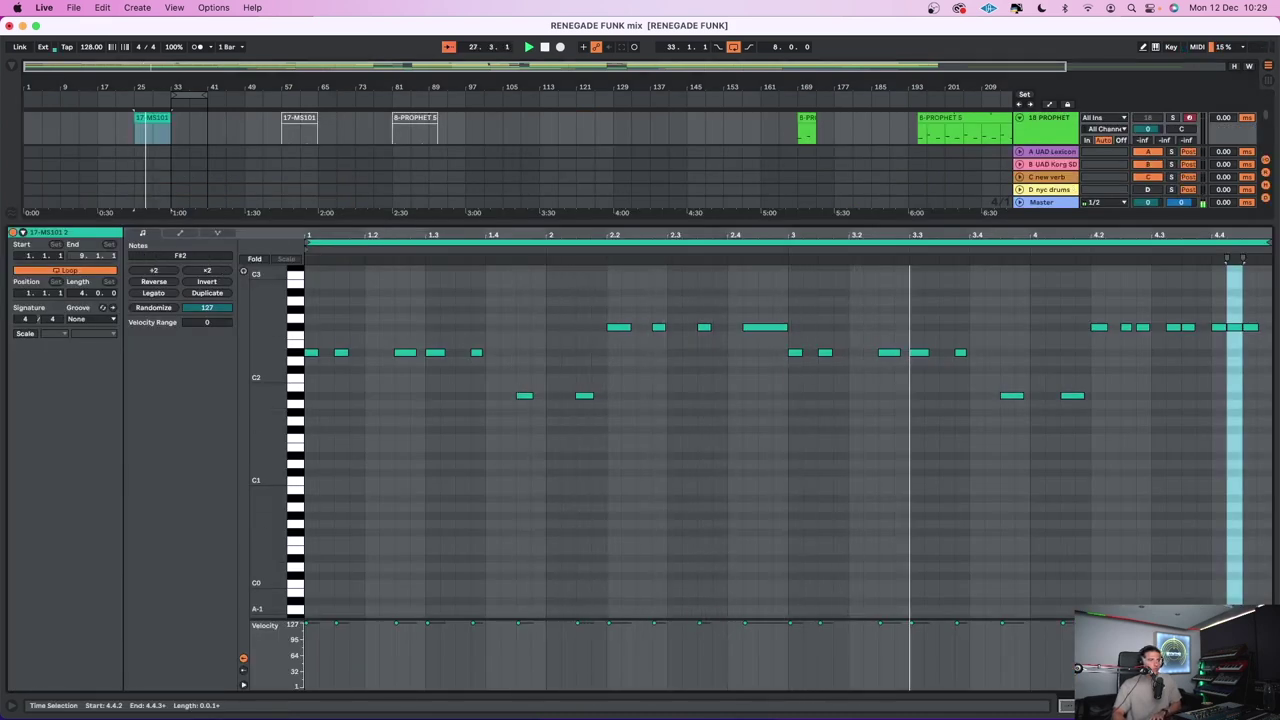
{"action": "key", "text": "super+alt+l"}
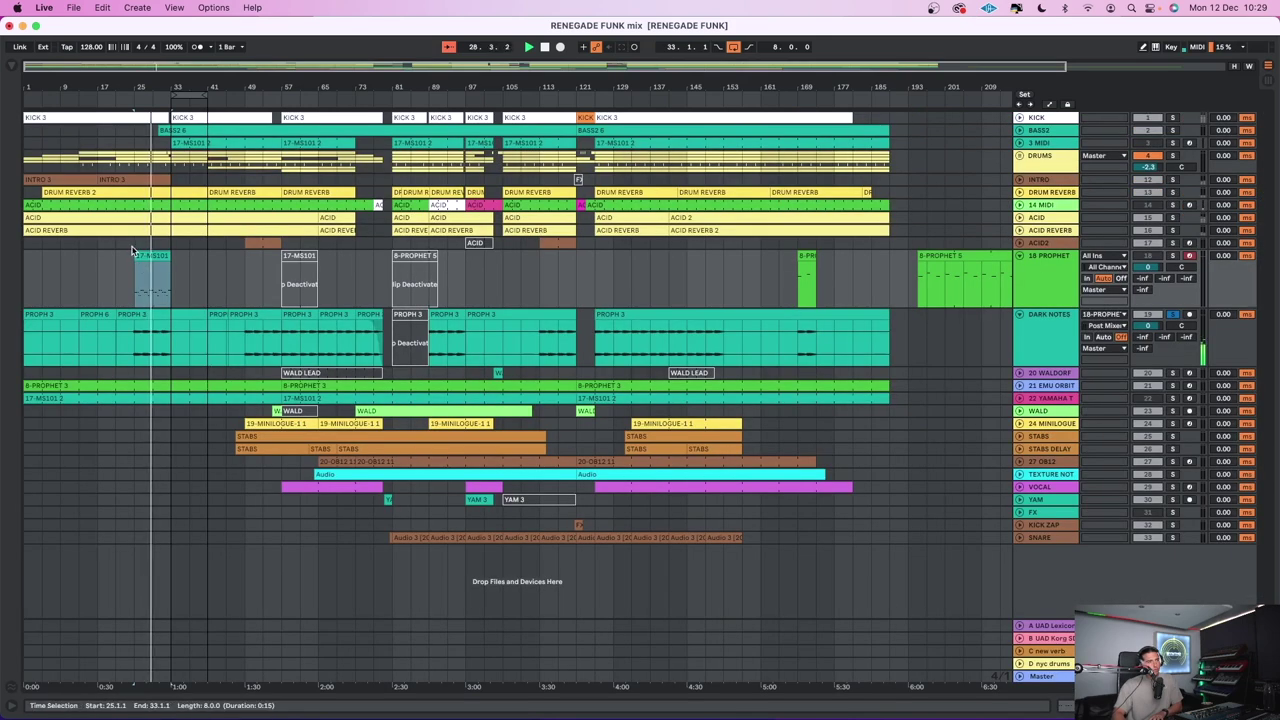
{"action": "key", "text": "Delete"}
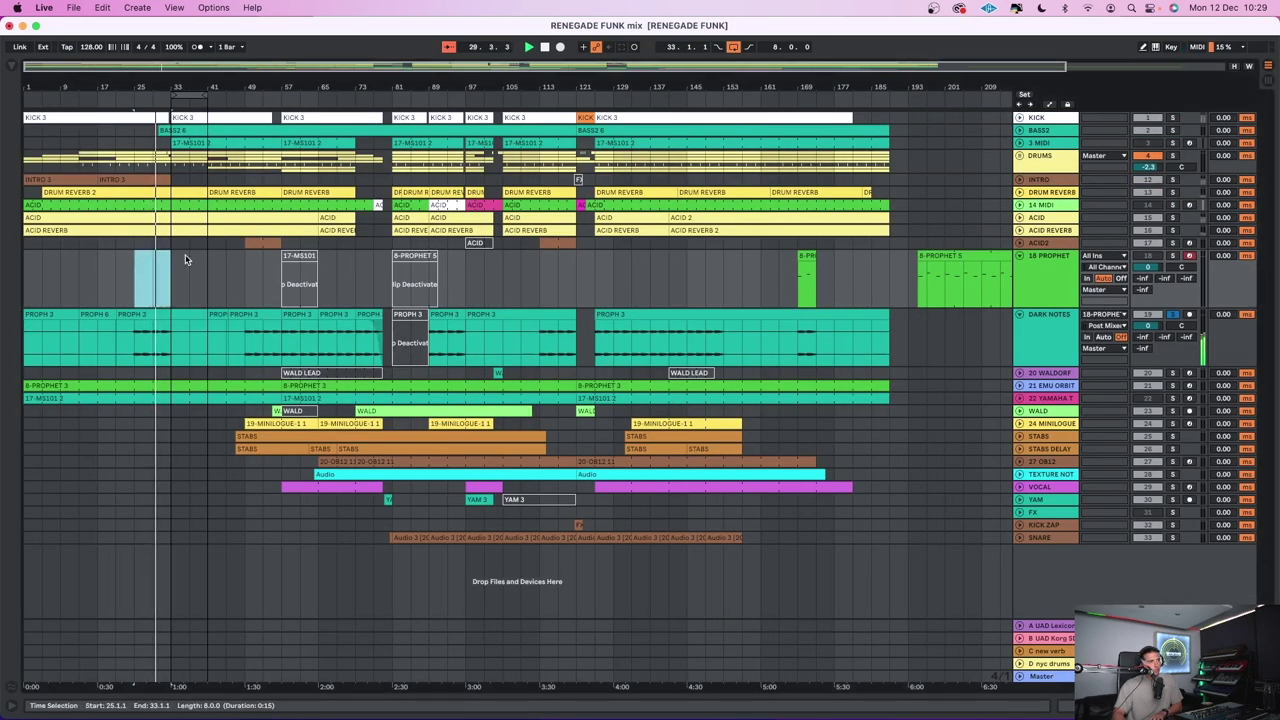
Check the DARK NOTES track's devices and examine the 17-MS101 and 8-PROPHET 5 clips of the 18 PROPHET track in Session View
{"action": "double_click", "coordinate": [1055, 343]}
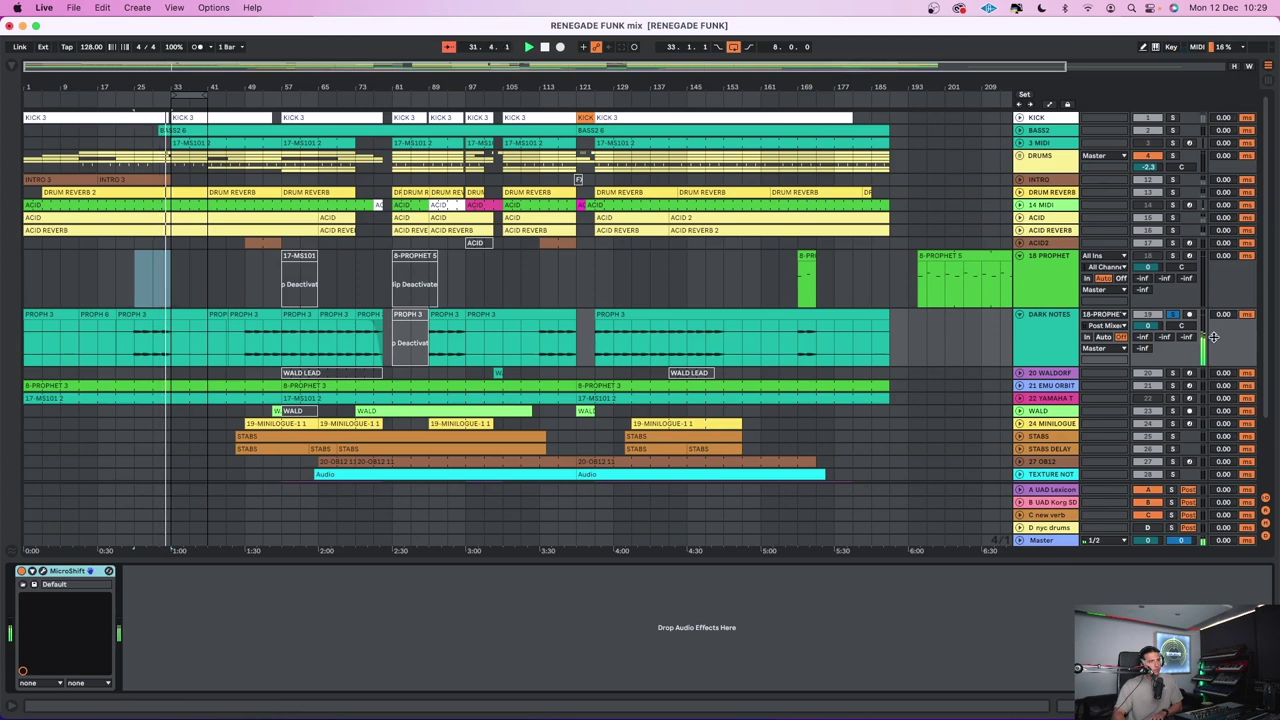
{"action": "left_click", "coordinate": [126, 342]}
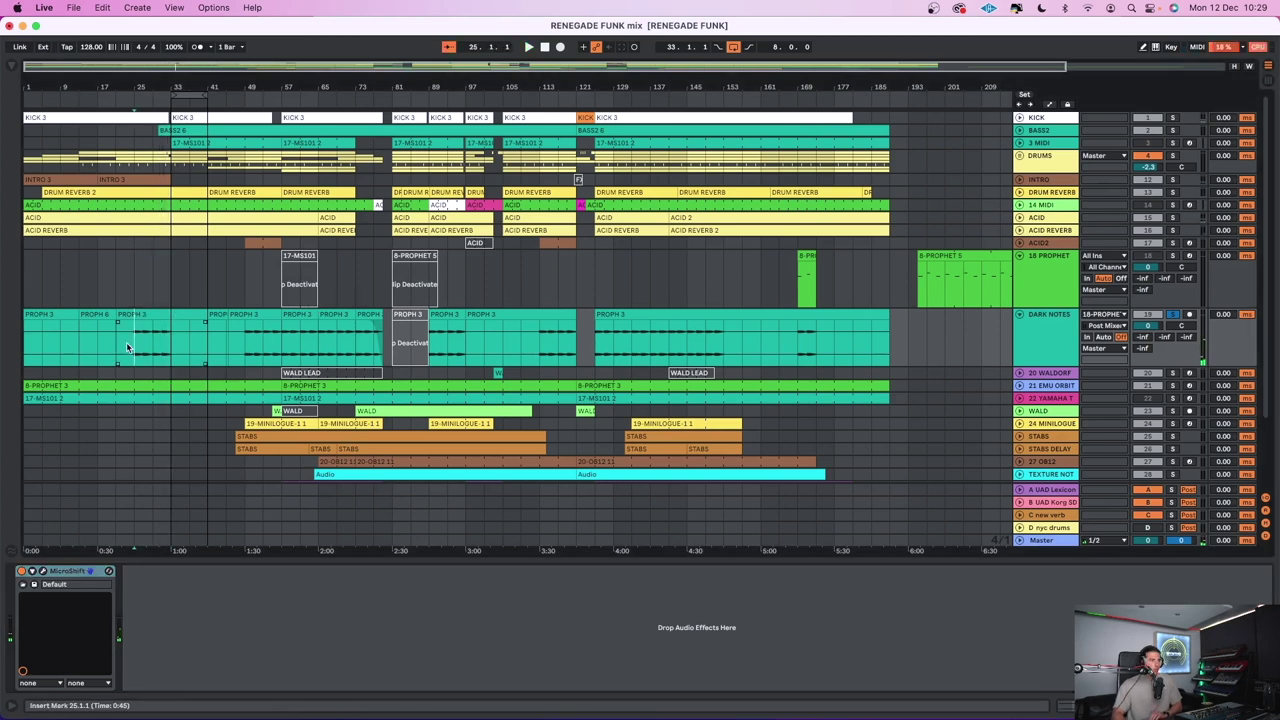
{"action": "left_click", "coordinate": [1271, 78]}
{"action": "double_click", "coordinate": [461, 90]}
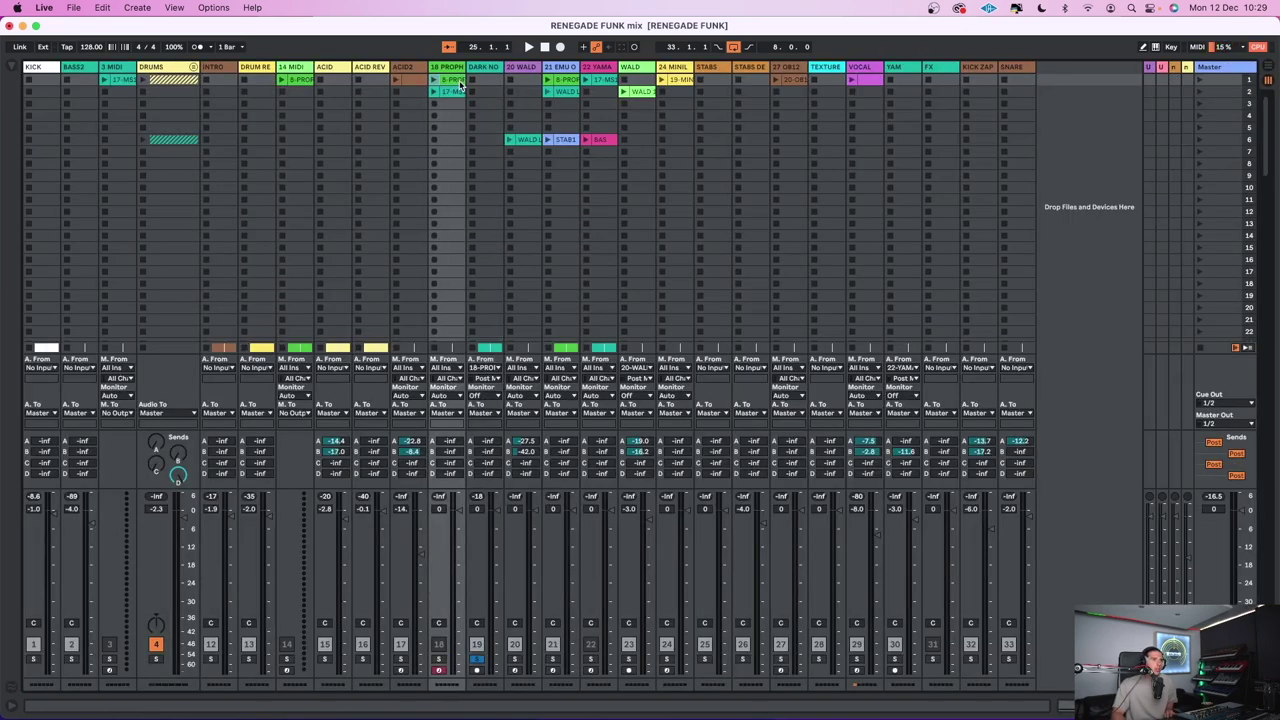
{"action": "left_click", "coordinate": [458, 96]}
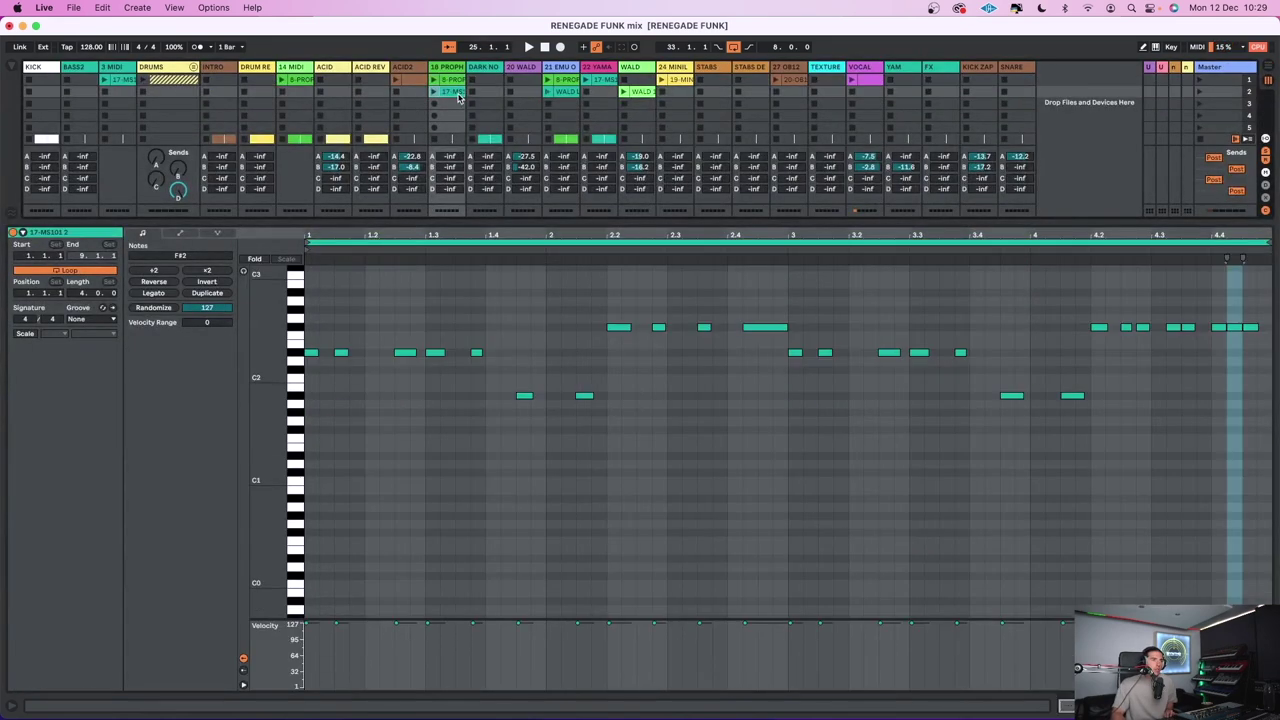
{"action": "left_click", "coordinate": [459, 83]}
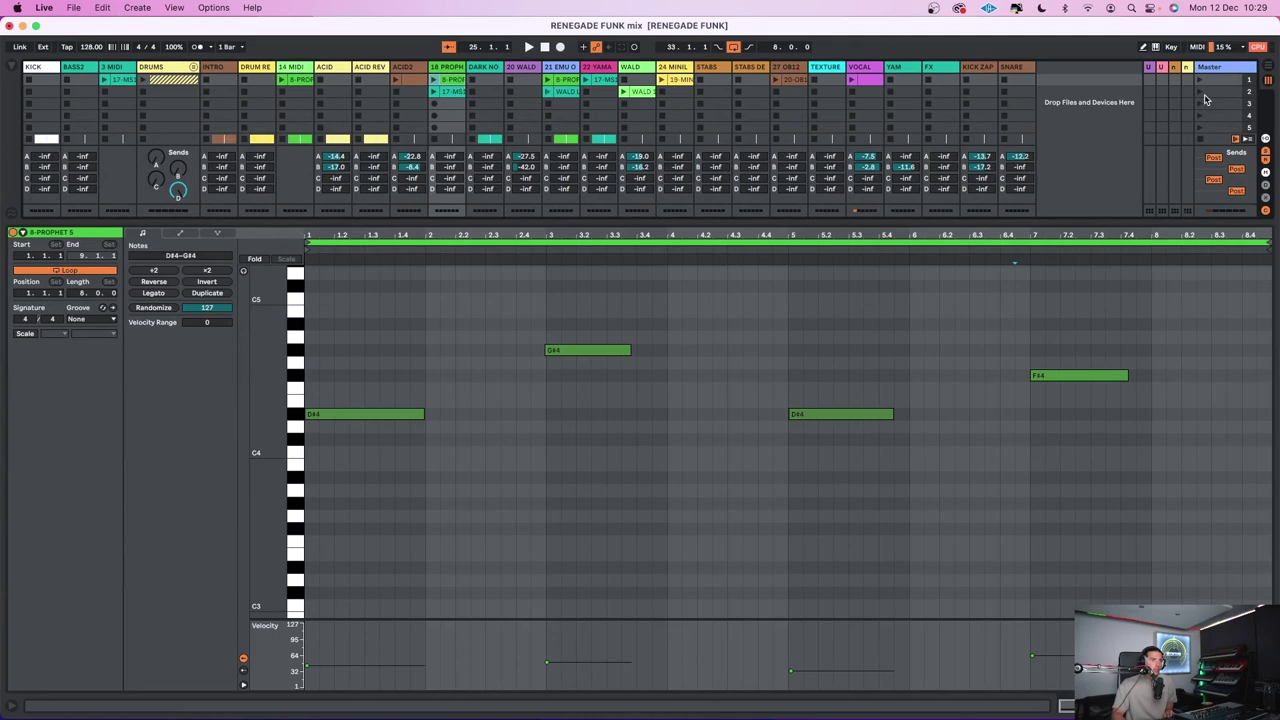
Return to the Arrangement View and paste the 8-PROPHET 5 clip at bar 25 of the 18 PROPHET track
{"action": "left_click", "coordinate": [1263, 67]}
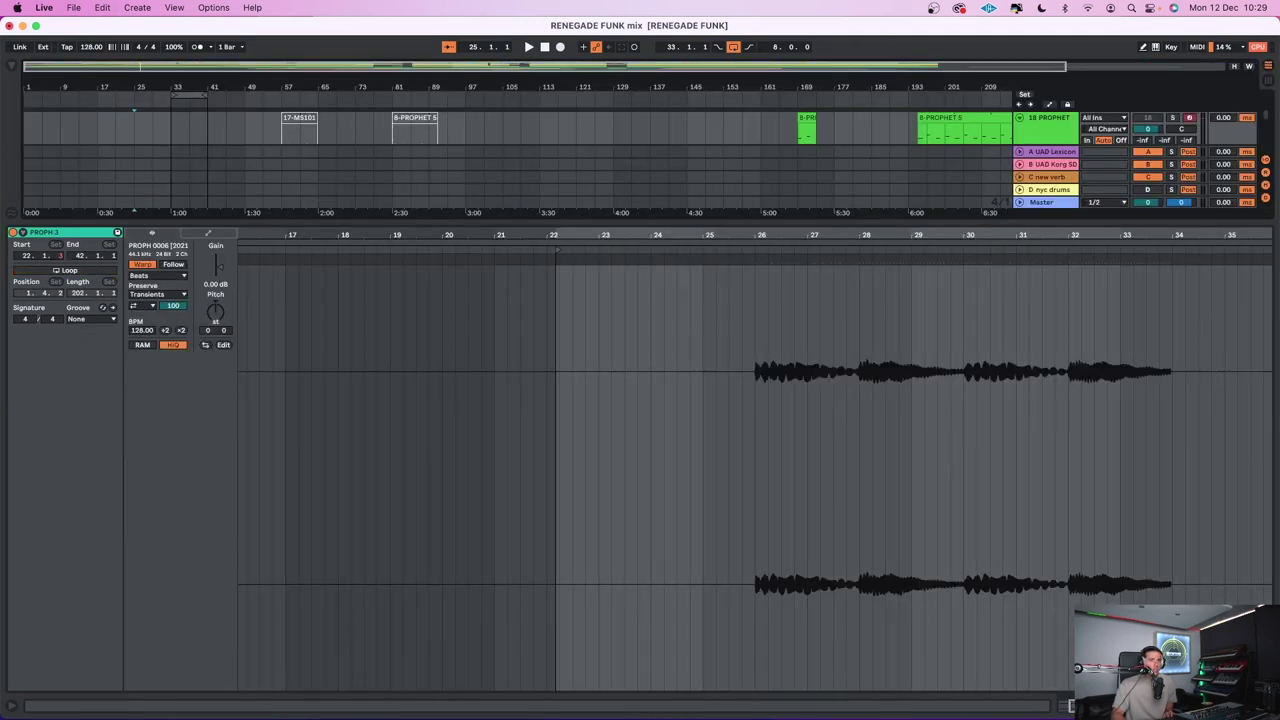
{"action": "key", "text": "super+alt+l"}
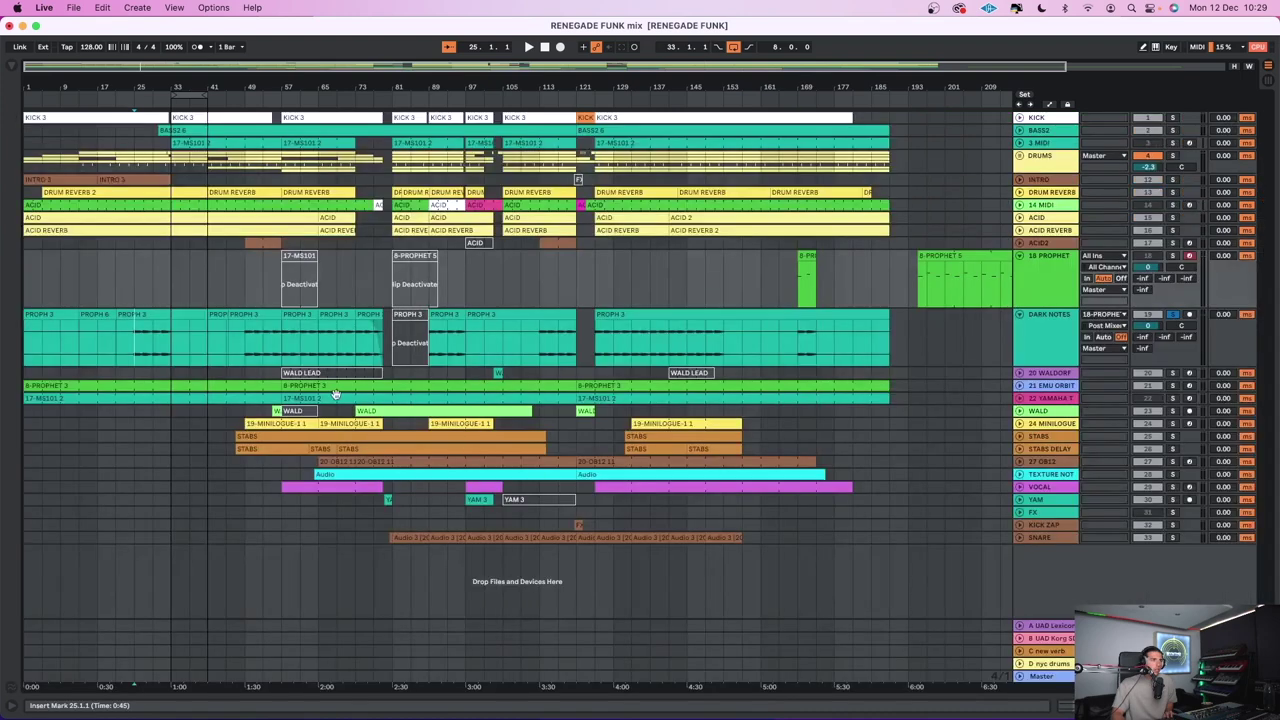
{"action": "key", "text": "super+v"}
Play DARK NOTES soloed with the notes of the 8-PROPHET 5 clip at bar 25 open, and return to the full arrangement
{"action": "double_click", "coordinate": [141, 257]}
{"action": "key", "text": "space"}
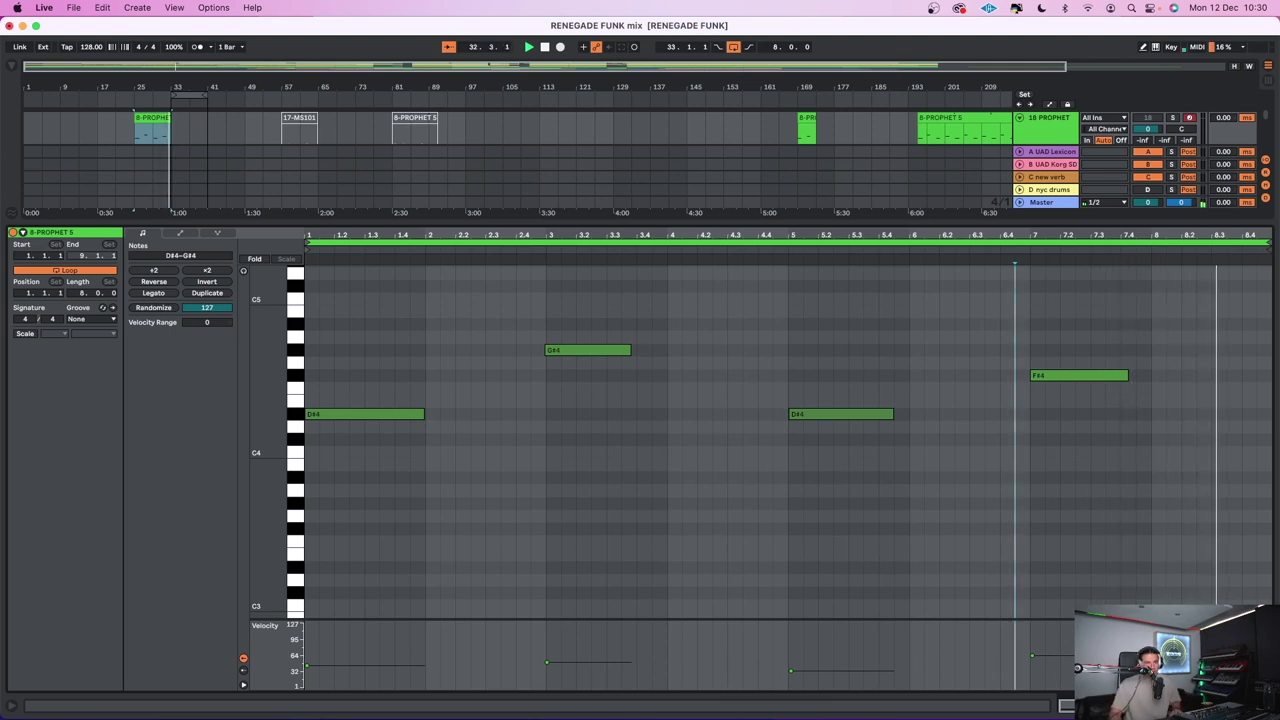
{"action": "key", "text": "super+alt+l"}
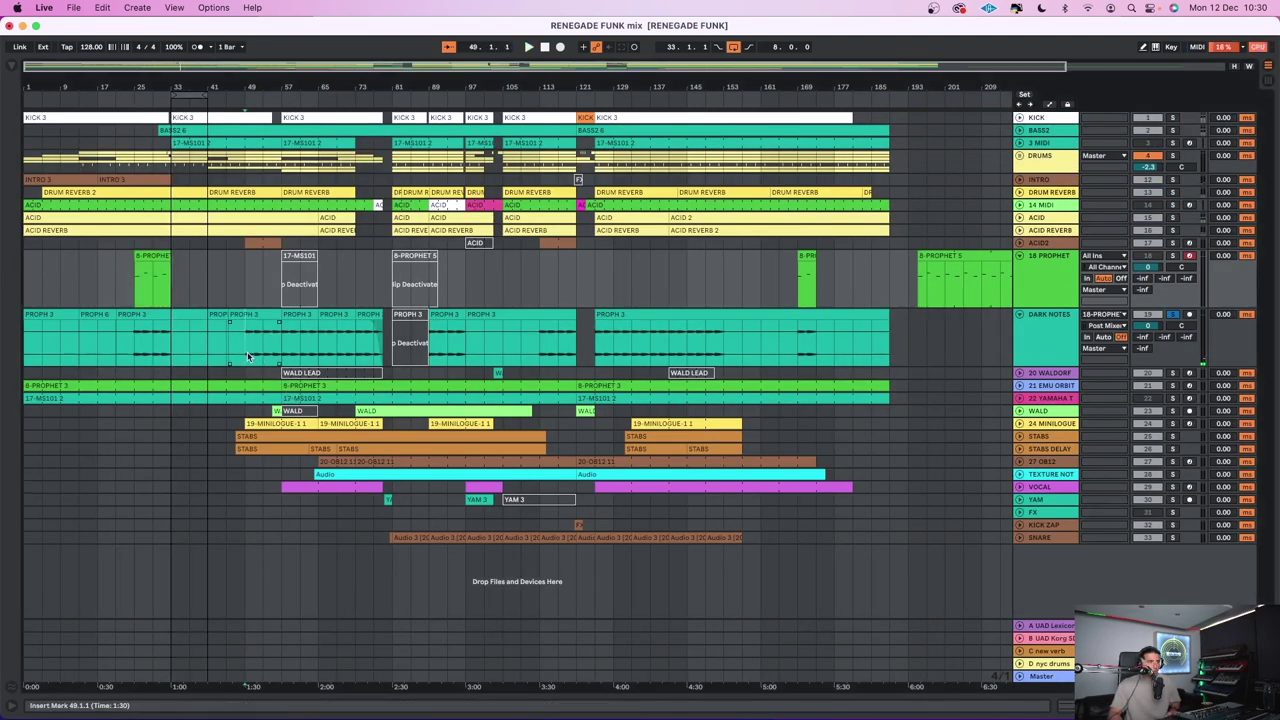
Audition the soloed DARK NOTES track from bars 49, 73 and 125, and stop playback
{"action": "left_click", "coordinate": [244, 352]}
{"action": "left_click", "coordinate": [341, 346]}
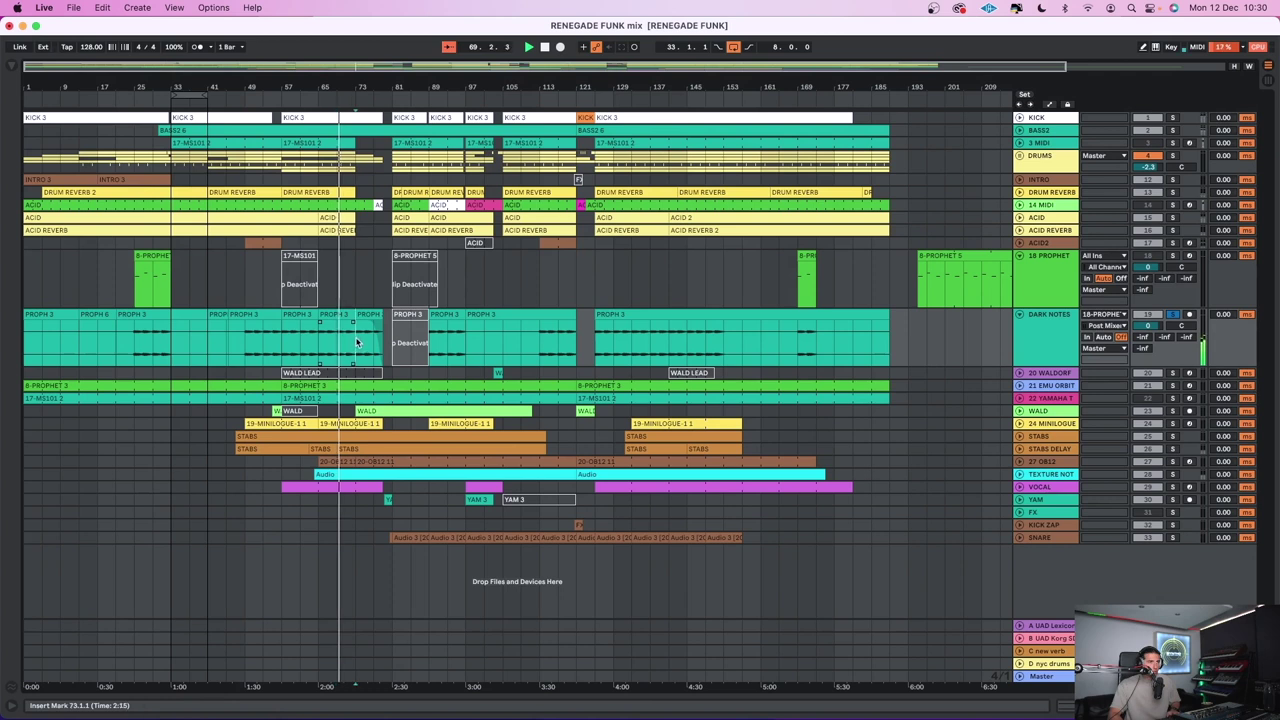
{"action": "left_click", "coordinate": [357, 344]}
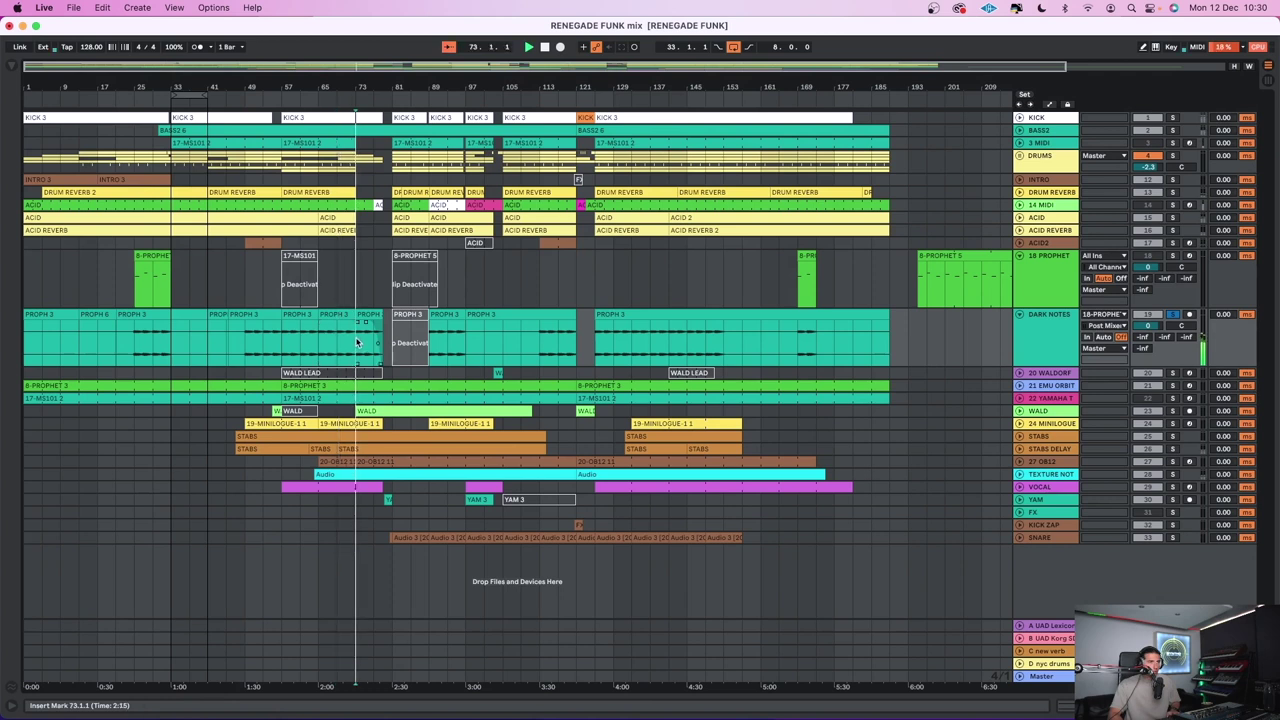
{"action": "left_click", "coordinate": [429, 344]}
{"action": "left_click", "coordinate": [600, 350]}
{"action": "scroll", "coordinate": [600, 350], "scroll_direction": "right", "scroll_amount": 5}
{"action": "key", "text": "space"}
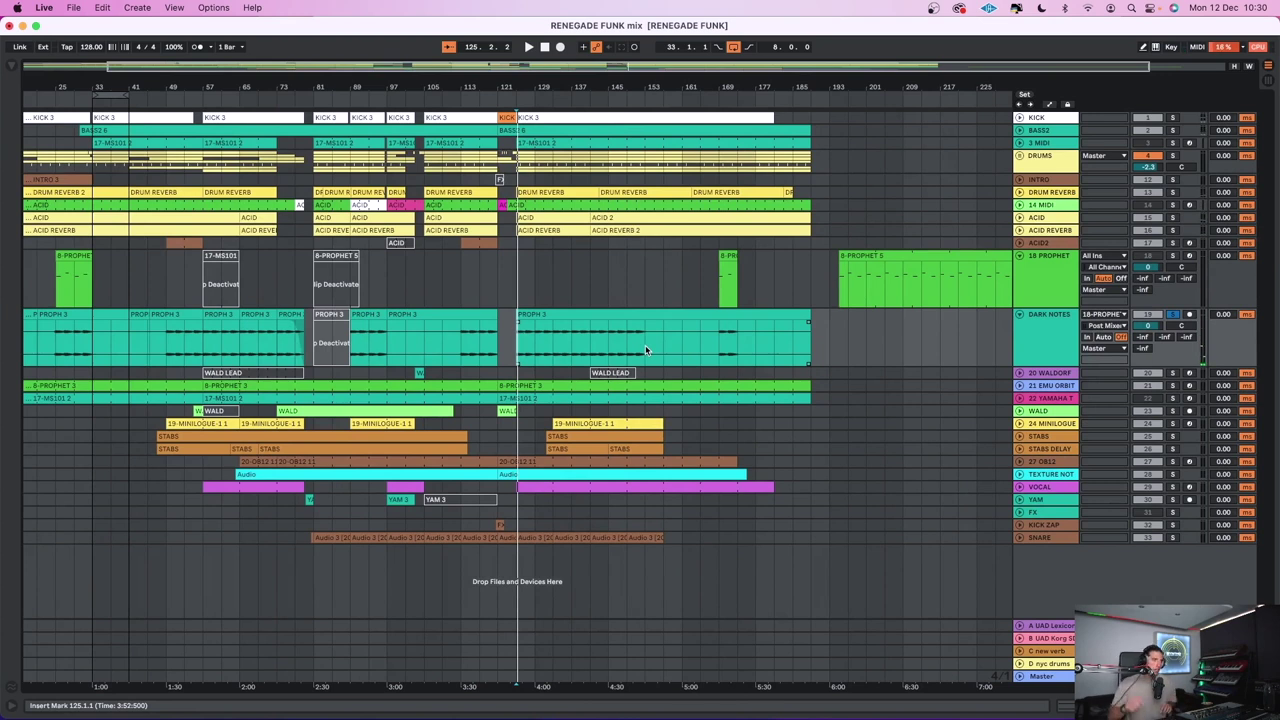
{"action": "scroll", "coordinate": [82, 287], "scroll_direction": "left", "scroll_amount": 5}
Take DARK NOTES out of solo, play the full mix around bar 25, and fold the 18 PROPHET and DARK NOTES tracks
{"action": "left_click", "coordinate": [118, 277]}
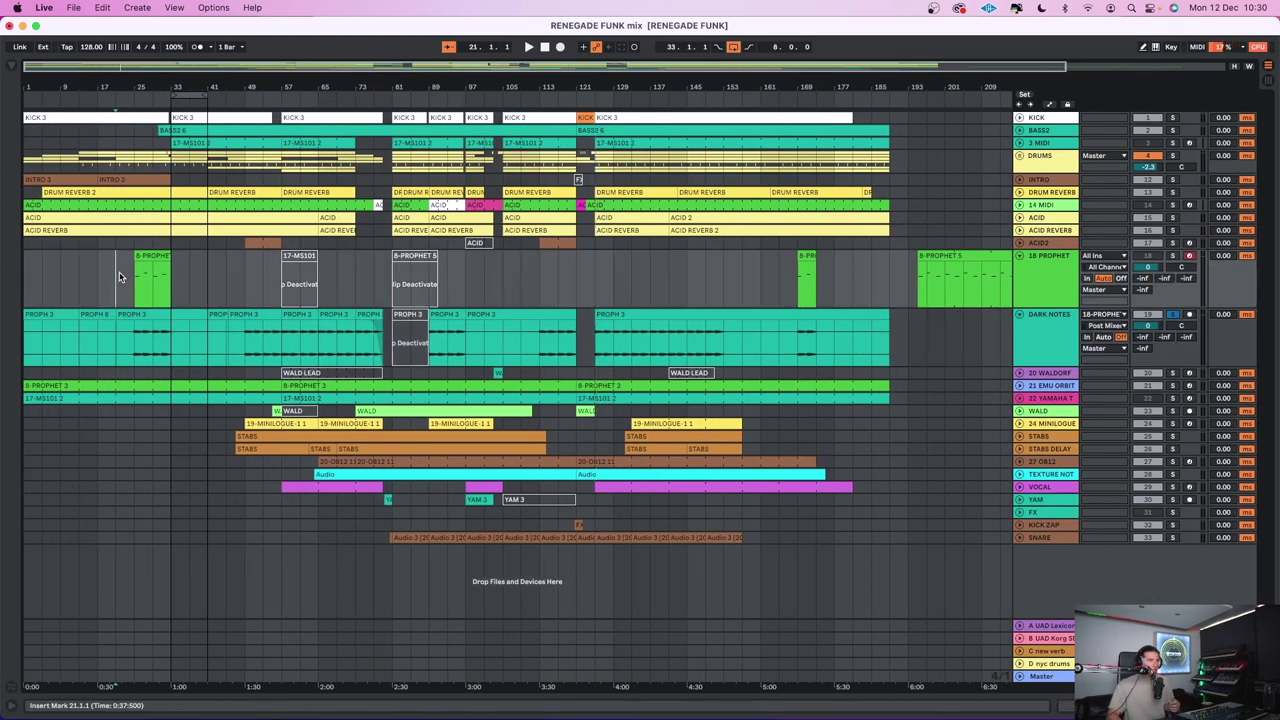
{"action": "left_click", "coordinate": [1187, 315]}
{"action": "key", "text": "space"}
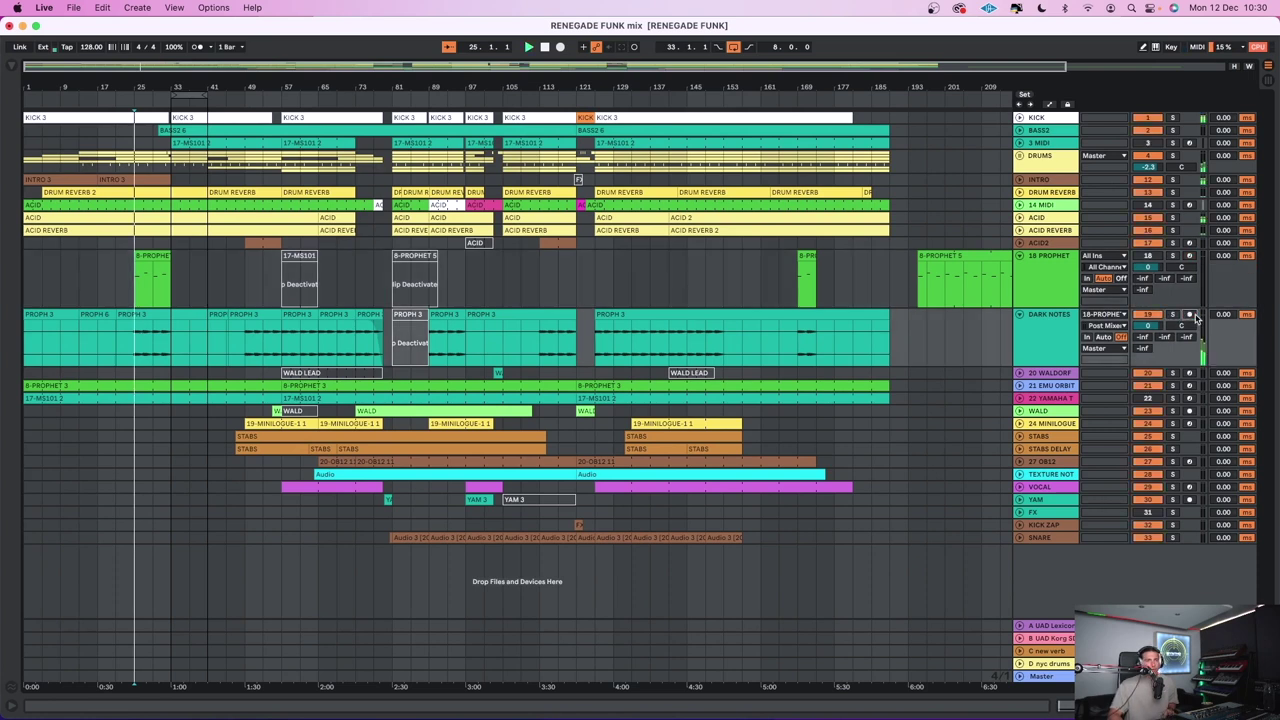
{"action": "left_click", "coordinate": [1019, 257]}
{"action": "left_click", "coordinate": [1019, 269]}
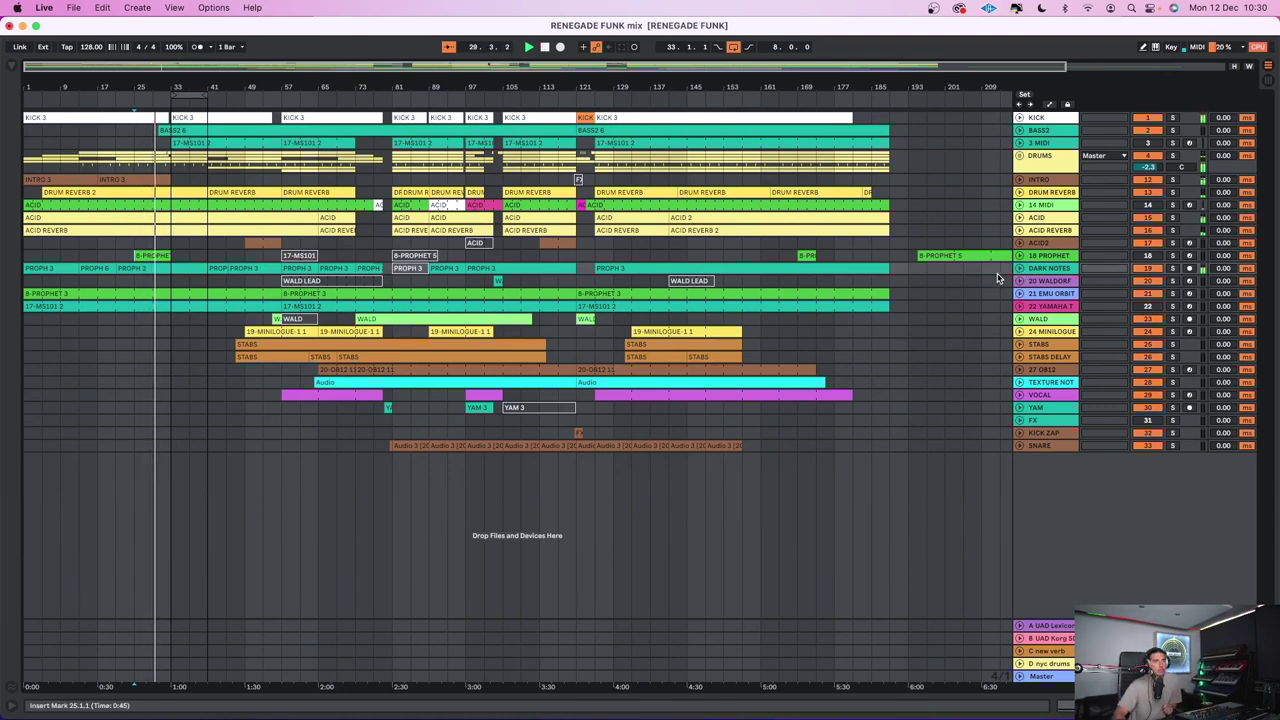
Turn off the arrangement loop and play the full mix around bar 29
{"action": "left_click", "coordinate": [734, 47]}
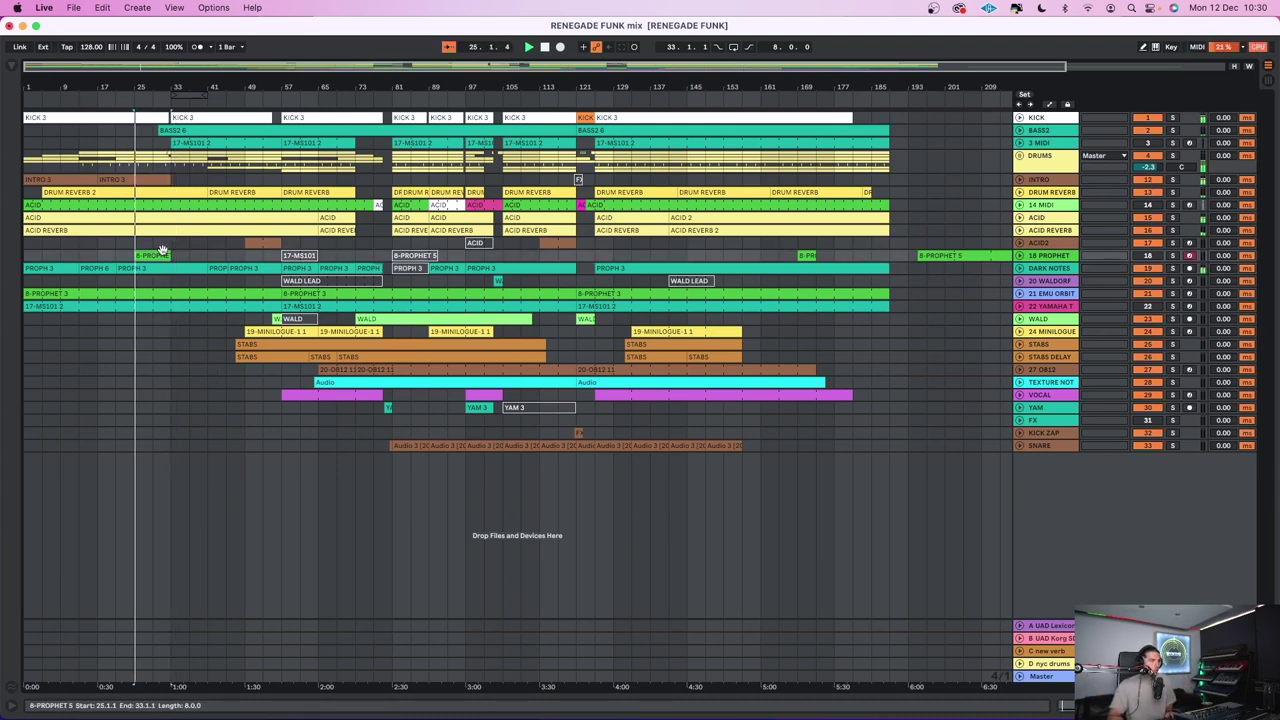
{"action": "left_click", "coordinate": [157, 246]}
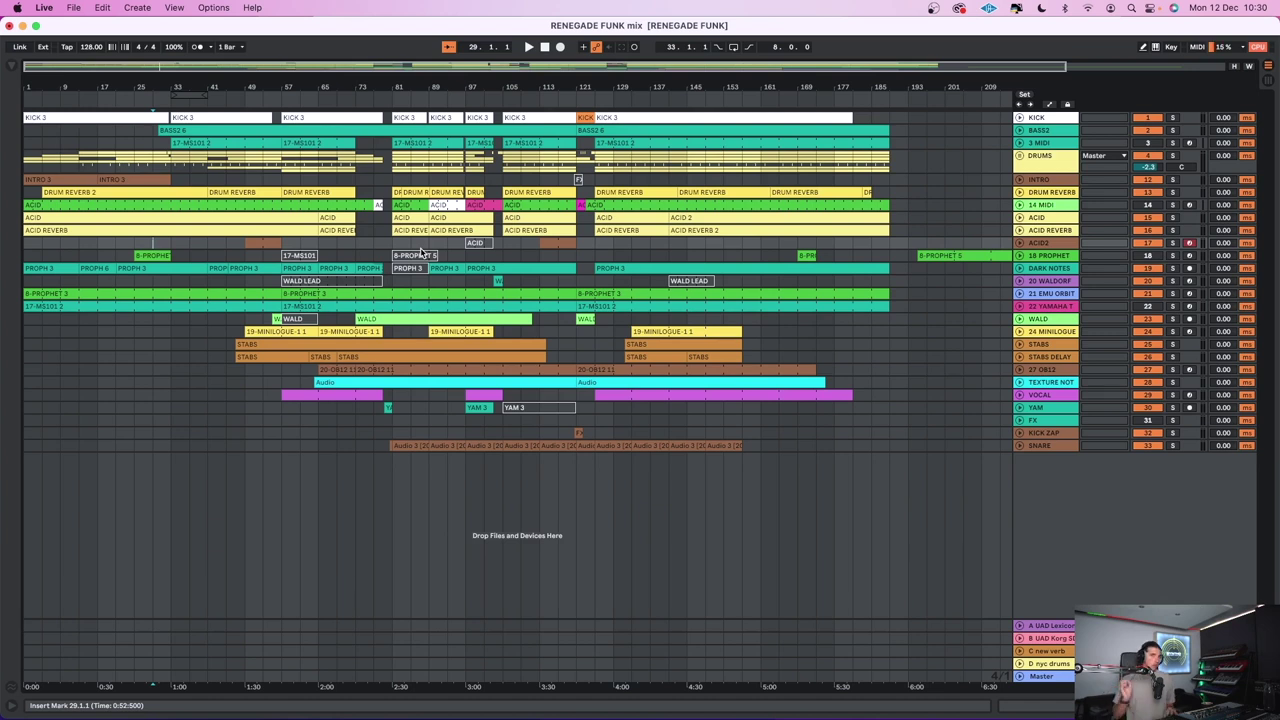
{"action": "key", "text": "space"}
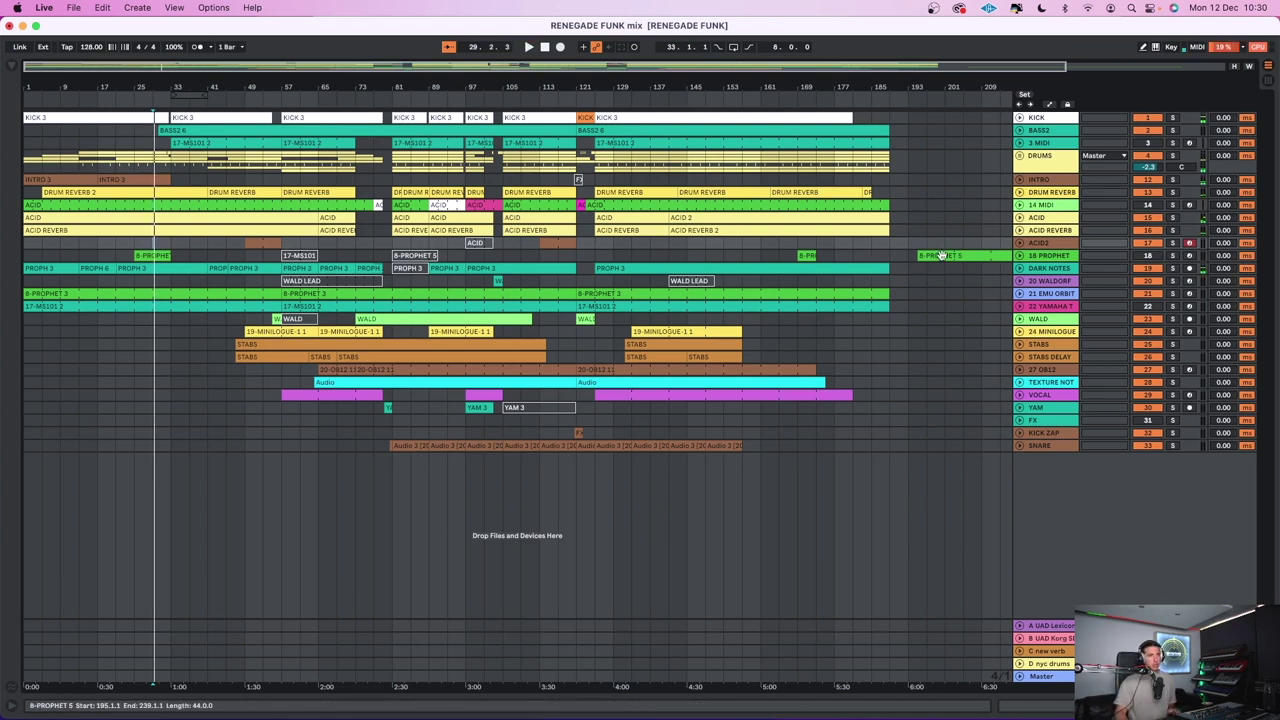
Play the full mix through the transition into bar 33 with the 18 PROPHET track unfolded, and fold it again
{"action": "left_click", "coordinate": [1020, 256]}
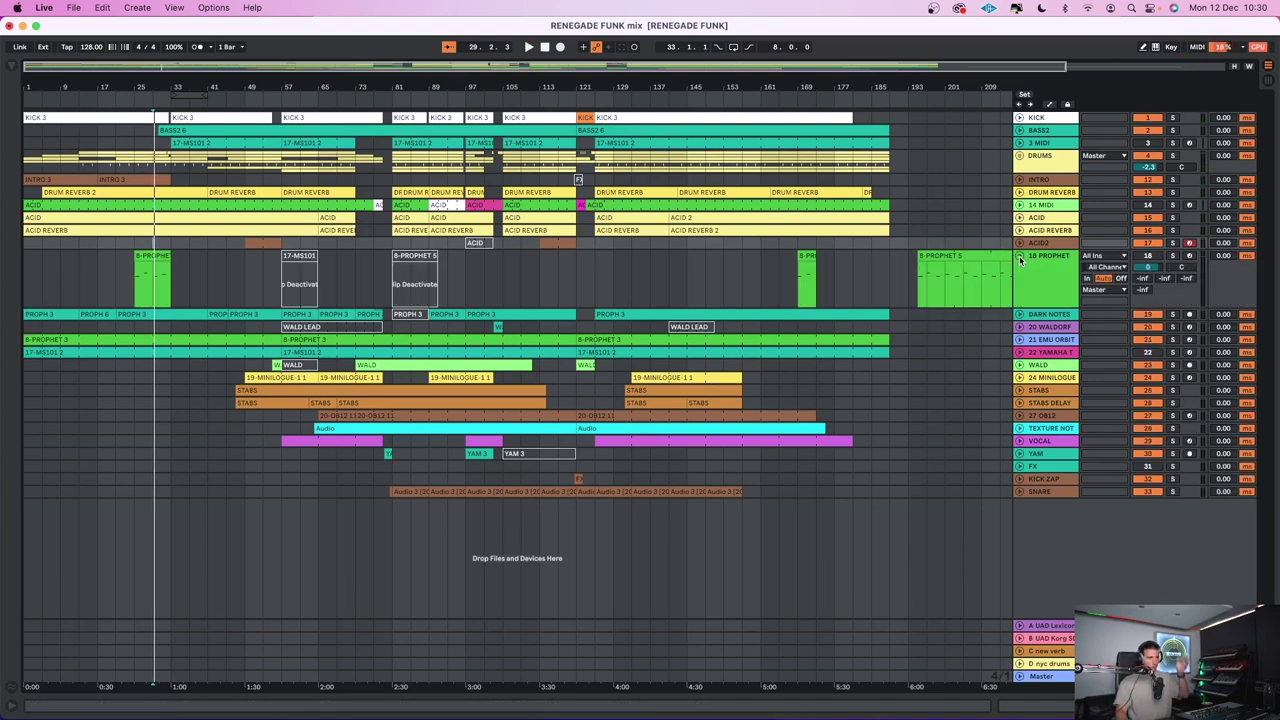
{"action": "left_click", "coordinate": [171, 252]}
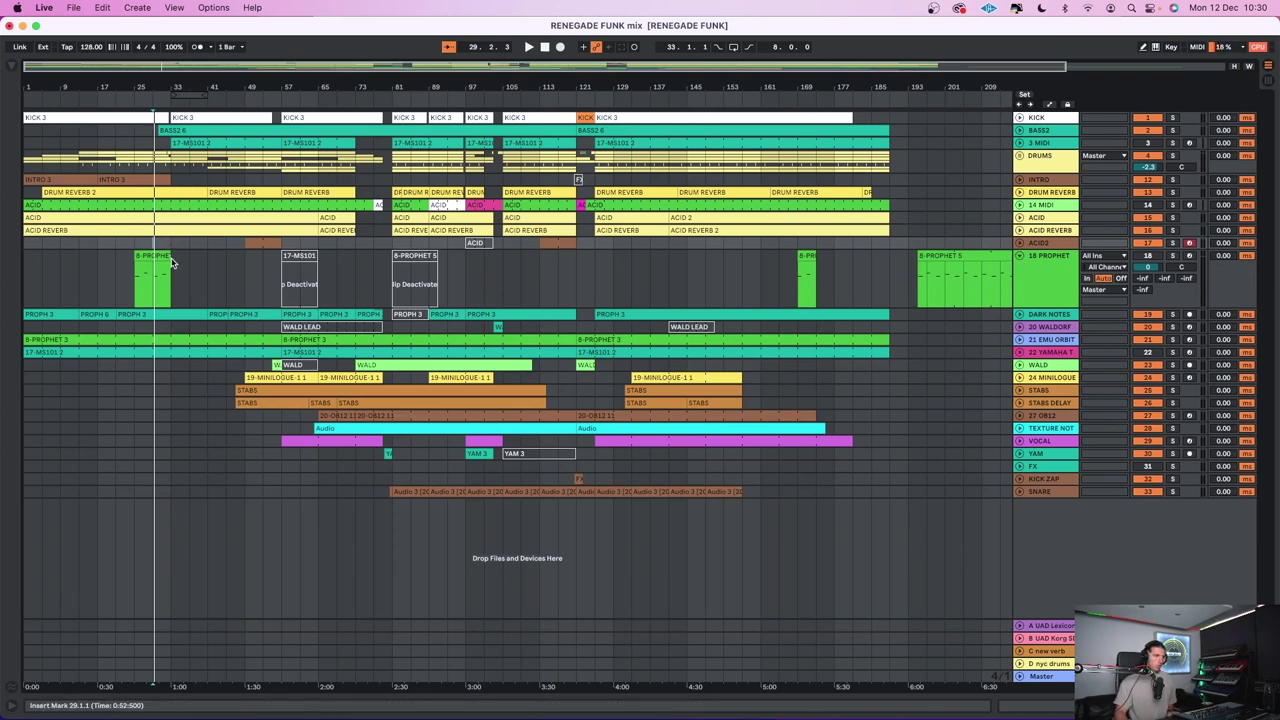
{"action": "key", "text": "space"}
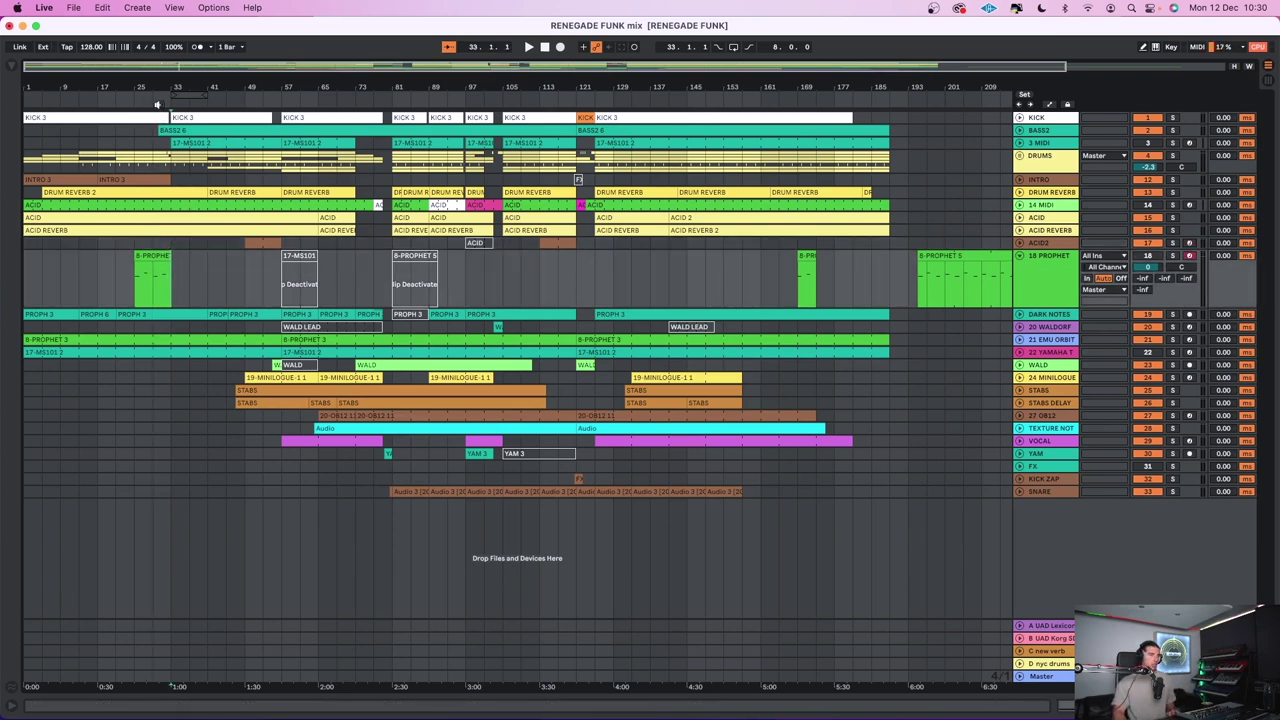
{"action": "left_click", "coordinate": [157, 104]}
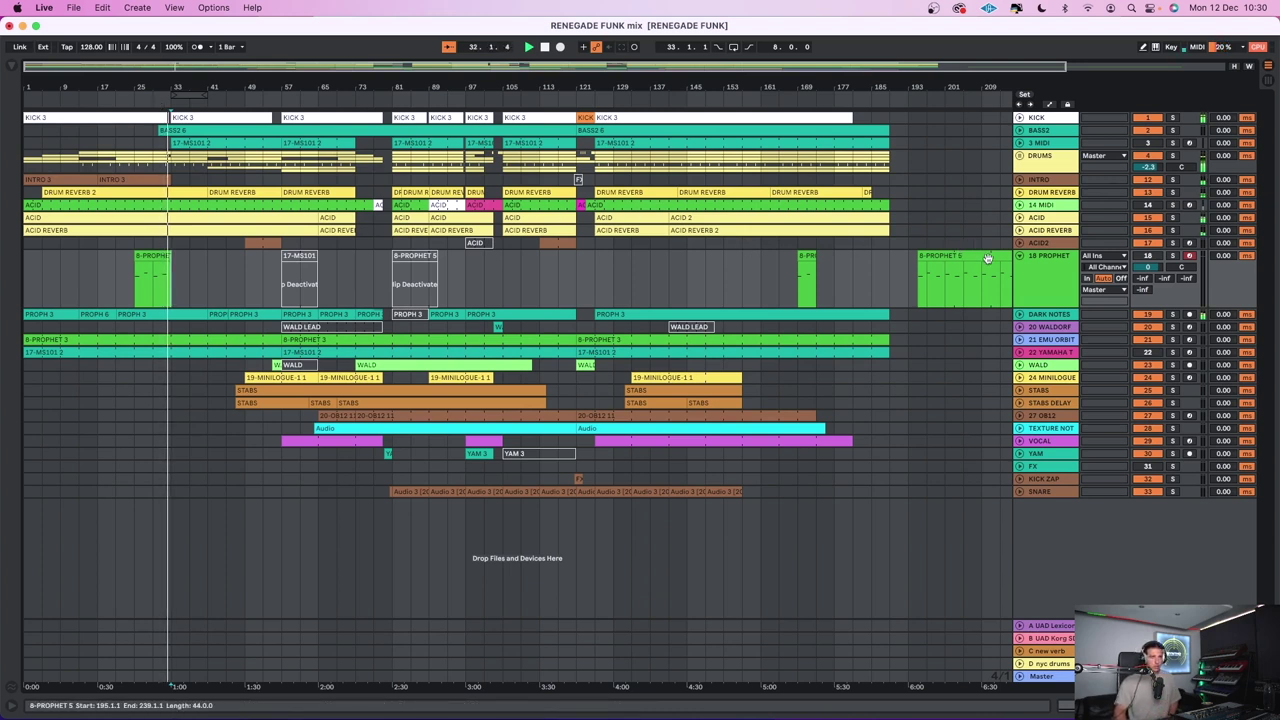
{"action": "left_click", "coordinate": [1021, 257]}
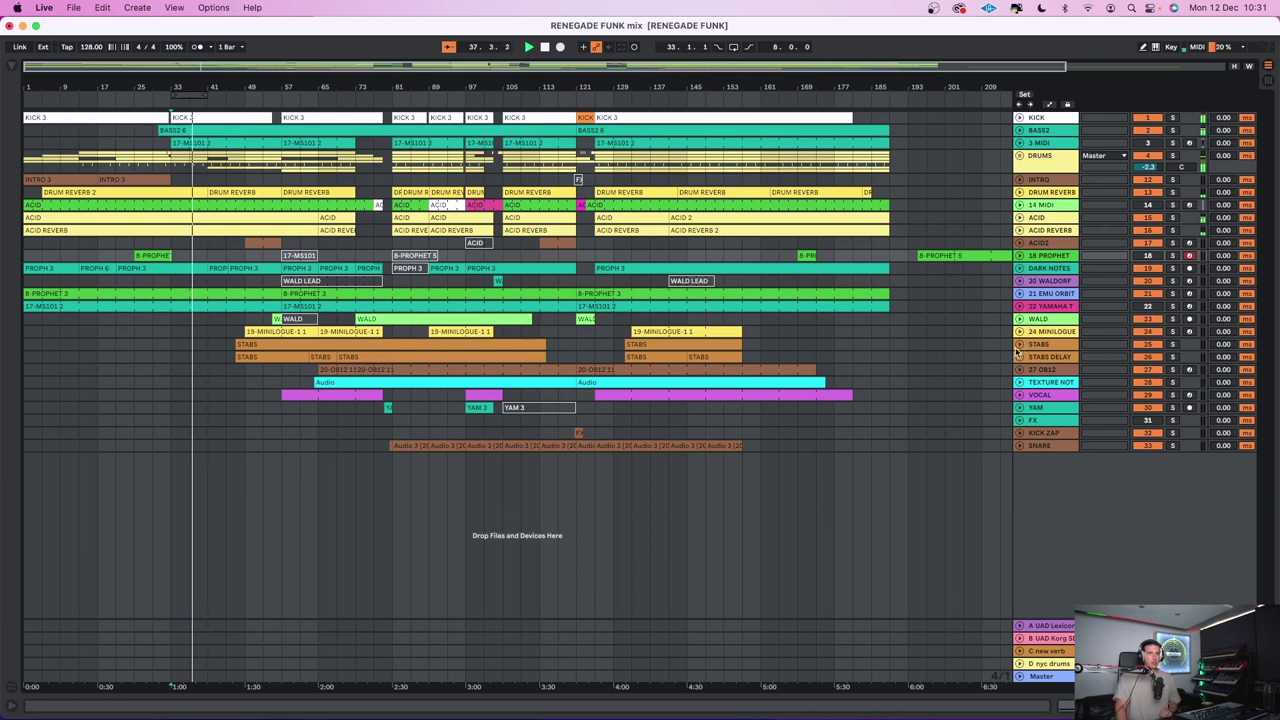
{"action": "key", "text": "space"}
Play the full mix around bar 41 and check the DRUM REVERB track's clips
{"action": "left_click", "coordinate": [240, 256]}
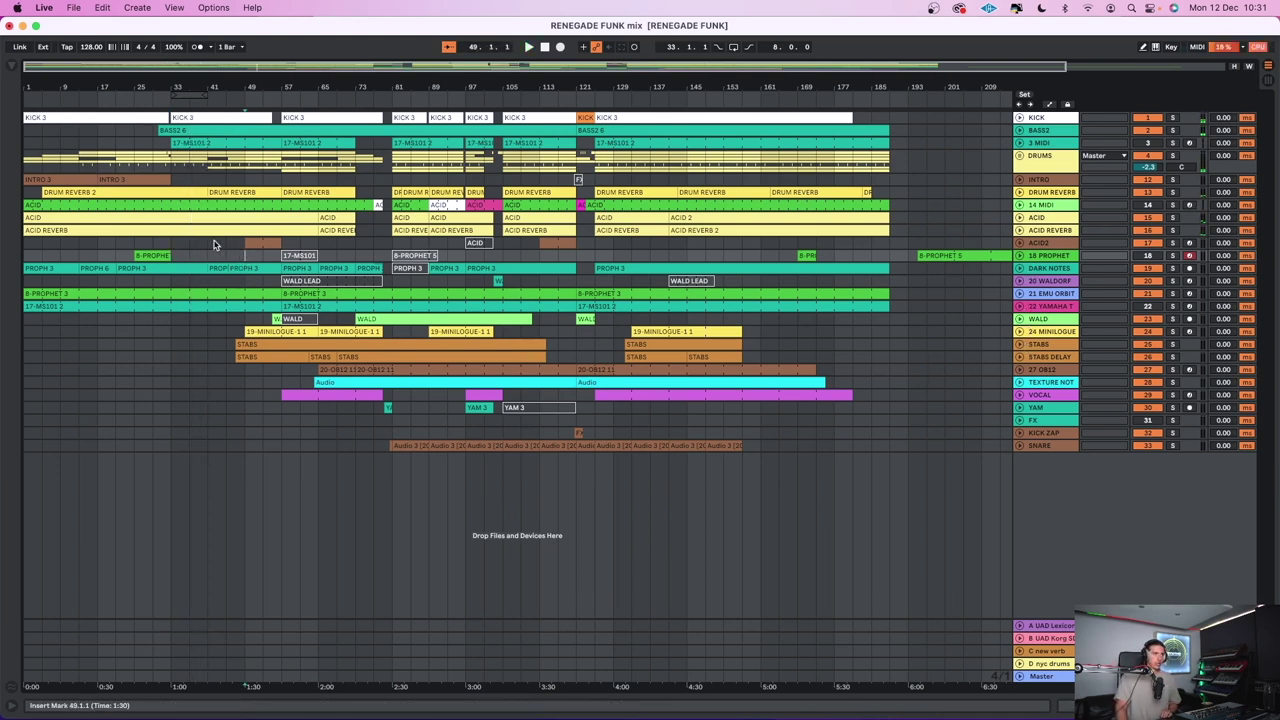
{"action": "left_click", "coordinate": [207, 248]}
{"action": "key", "text": "space"}
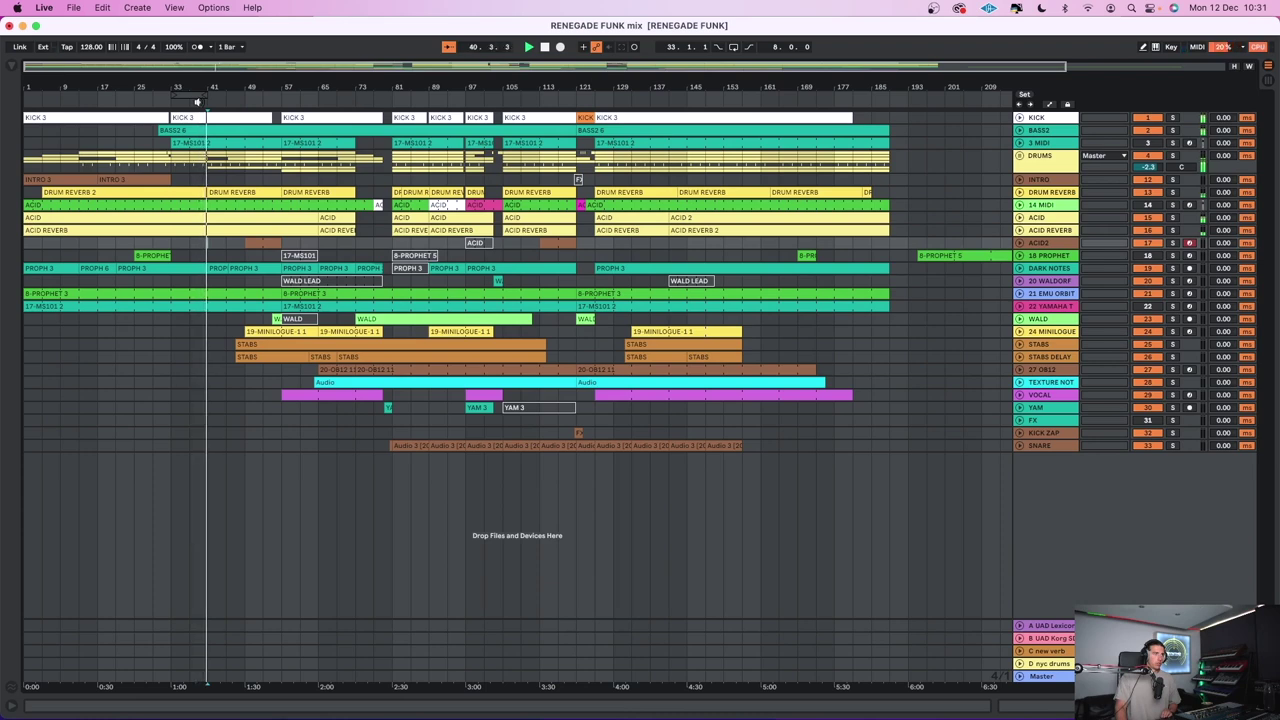
{"action": "left_click", "coordinate": [1020, 194]}
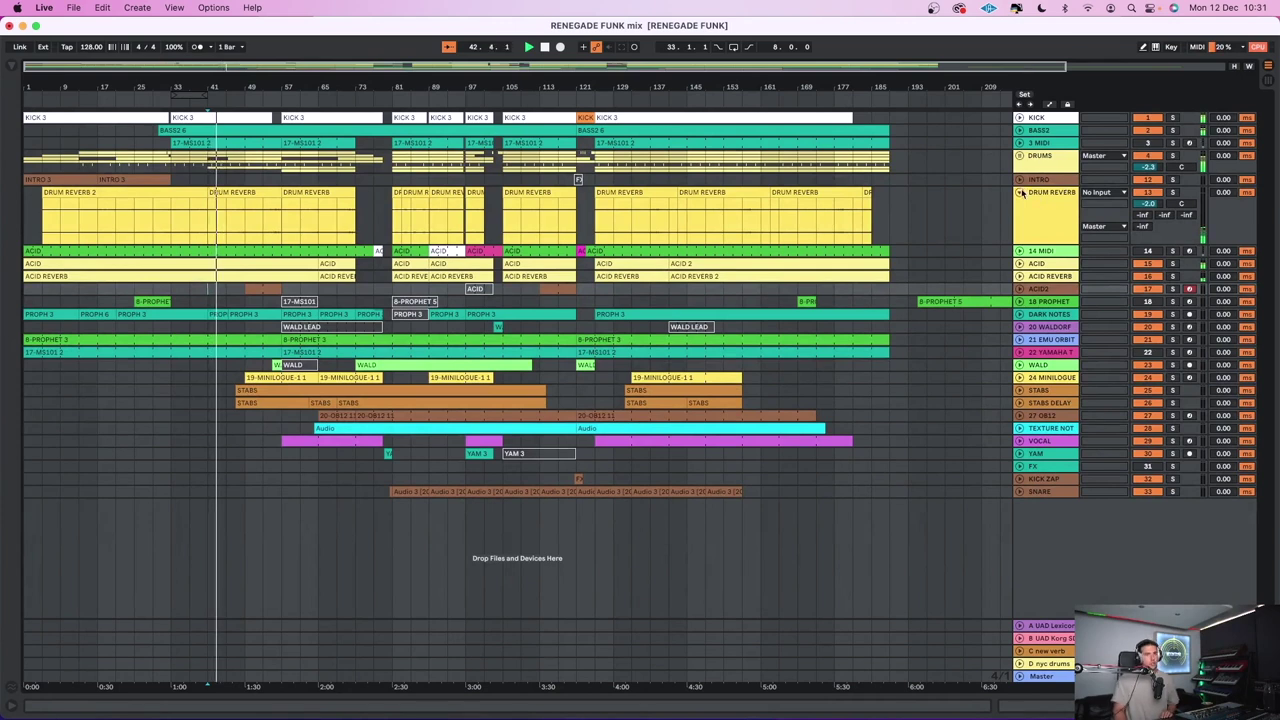
{"action": "left_click", "coordinate": [1020, 193]}
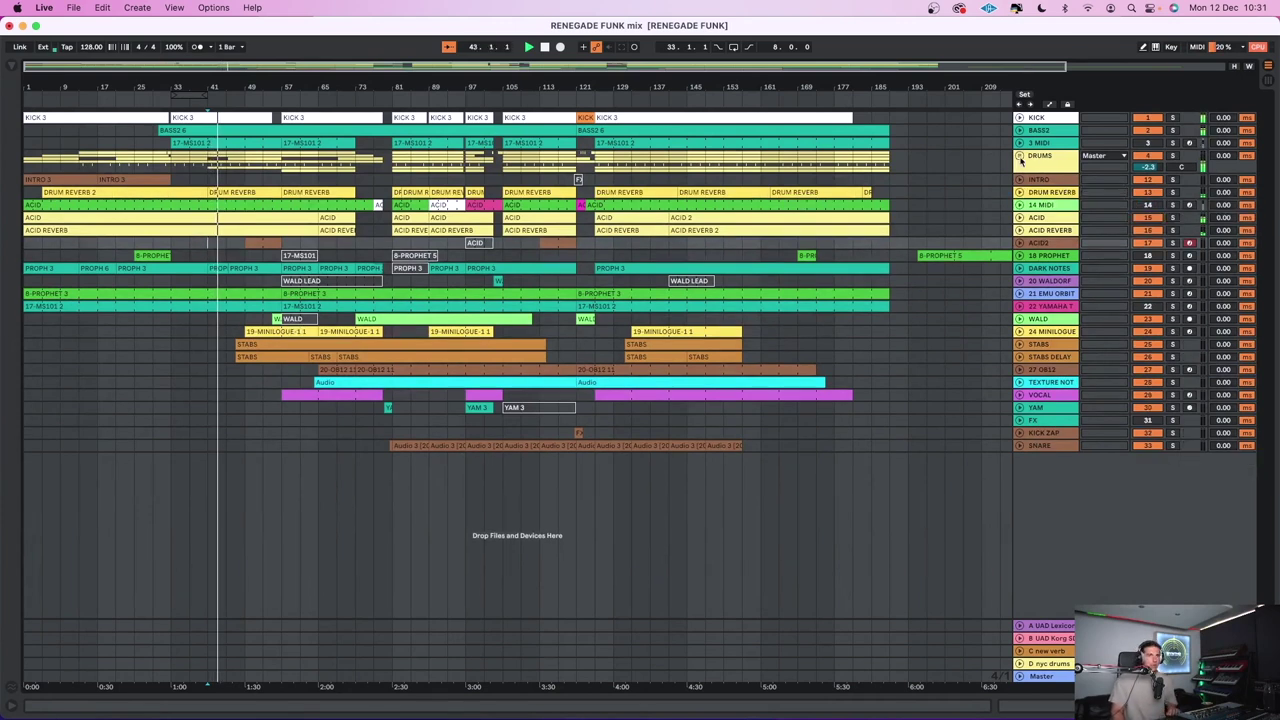
Unfold the STABS, STABS DELAY and 24 MINILOGUE tracks to show their clips
{"action": "left_click", "coordinate": [1018, 358]}
{"action": "left_click", "coordinate": [1018, 344]}
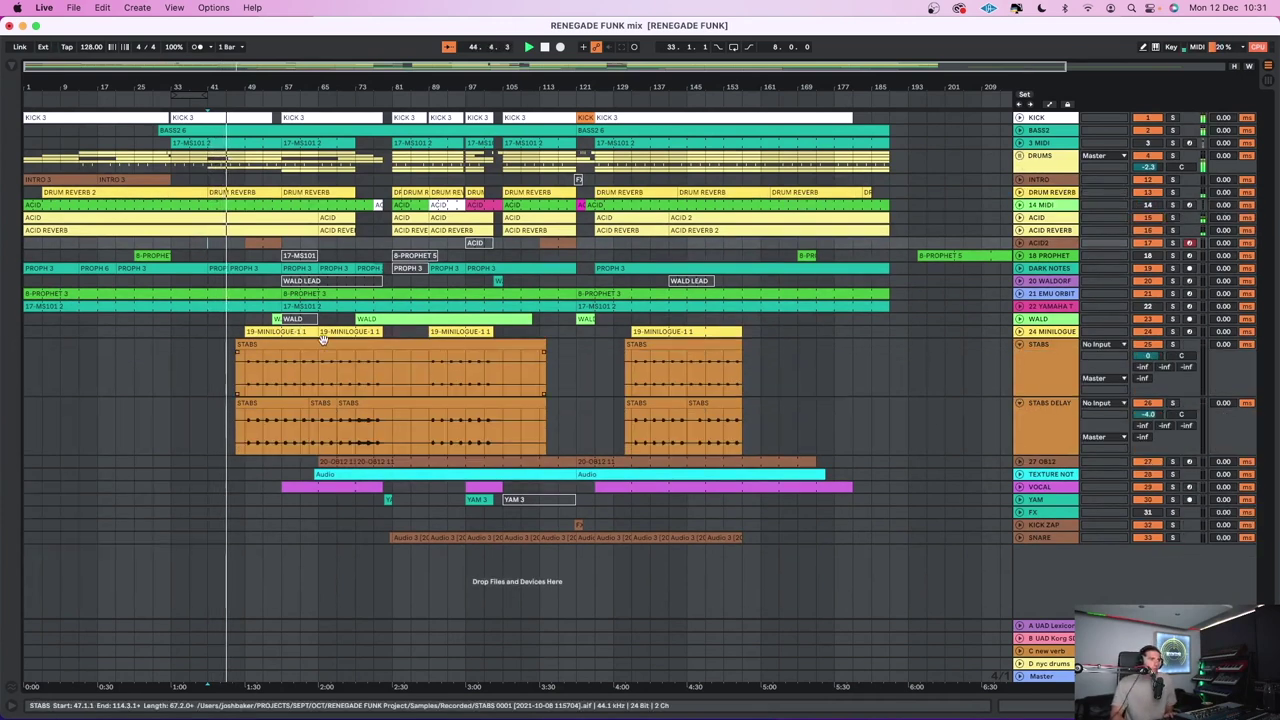
{"action": "left_click", "coordinate": [1019, 332]}
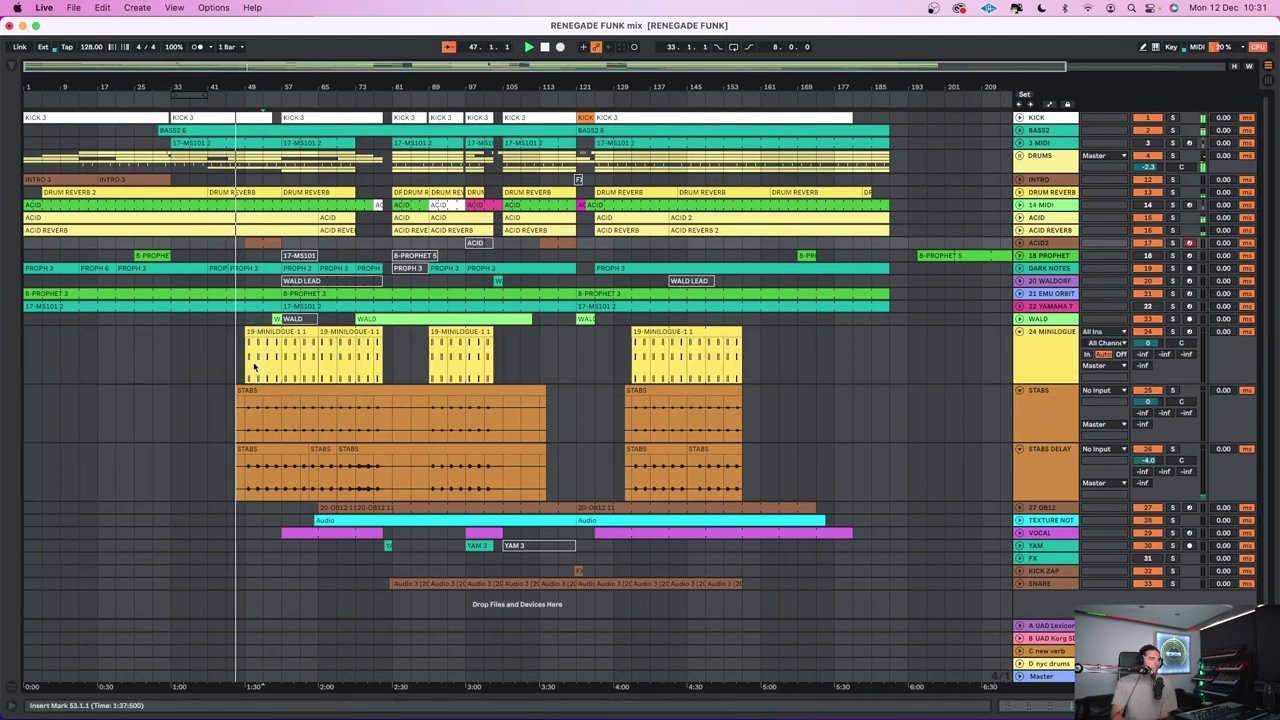
Loop the 24 MINILOGUE clip from bar 49 to bar 57 and zoom in on that section
{"action": "left_click_drag", "start_coordinate": [254, 368], "coordinate": [286, 366]}
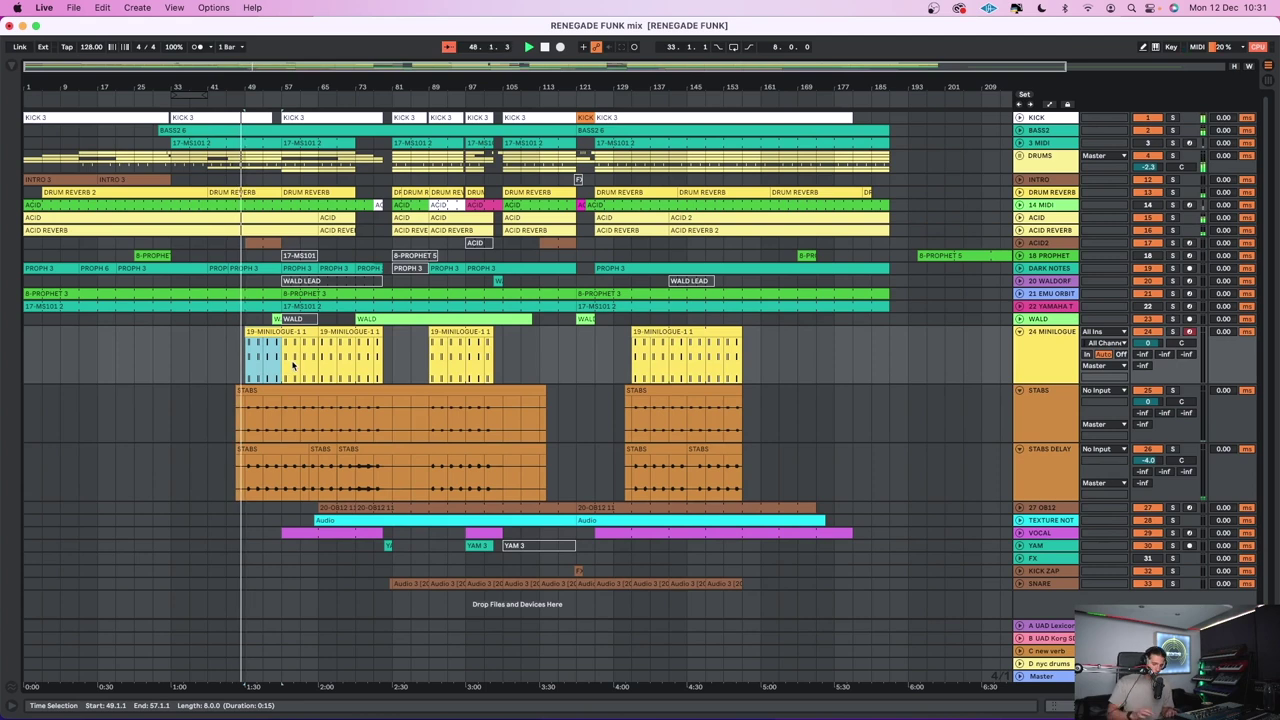
{"action": "key", "text": "super+l"}
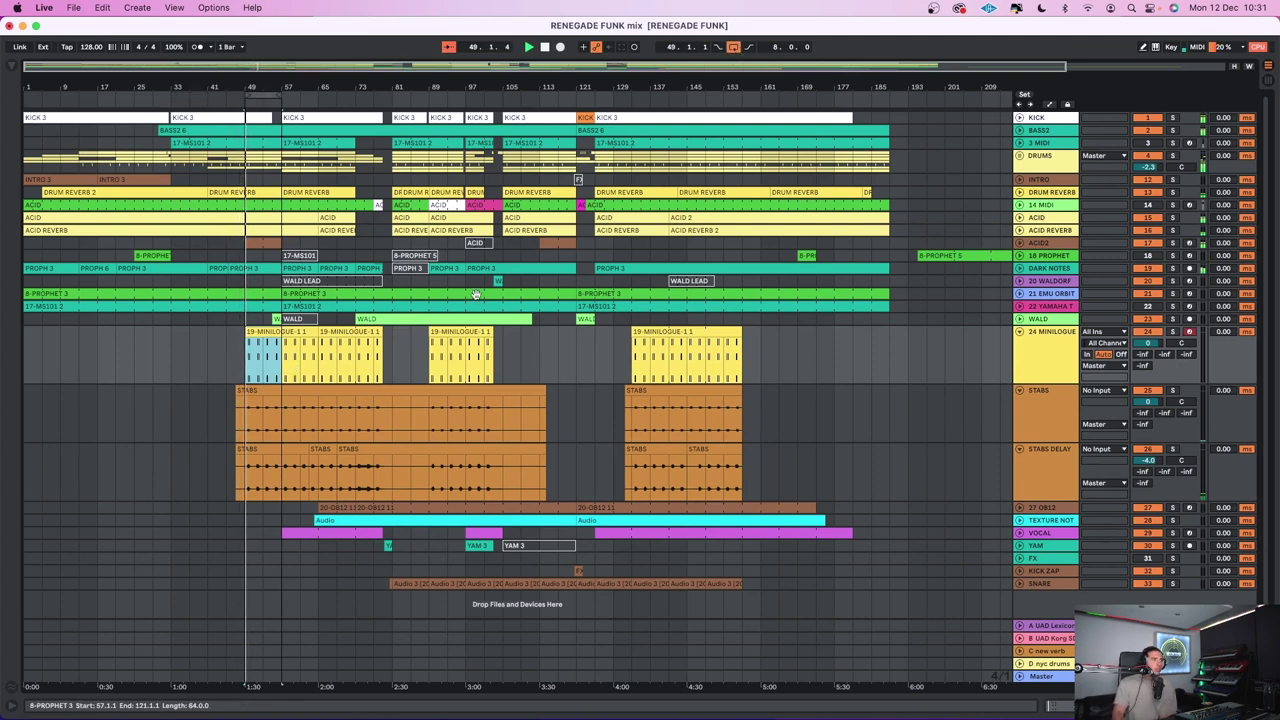
{"action": "left_click_drag", "start_coordinate": [254, 82], "coordinate": [254, 87]}
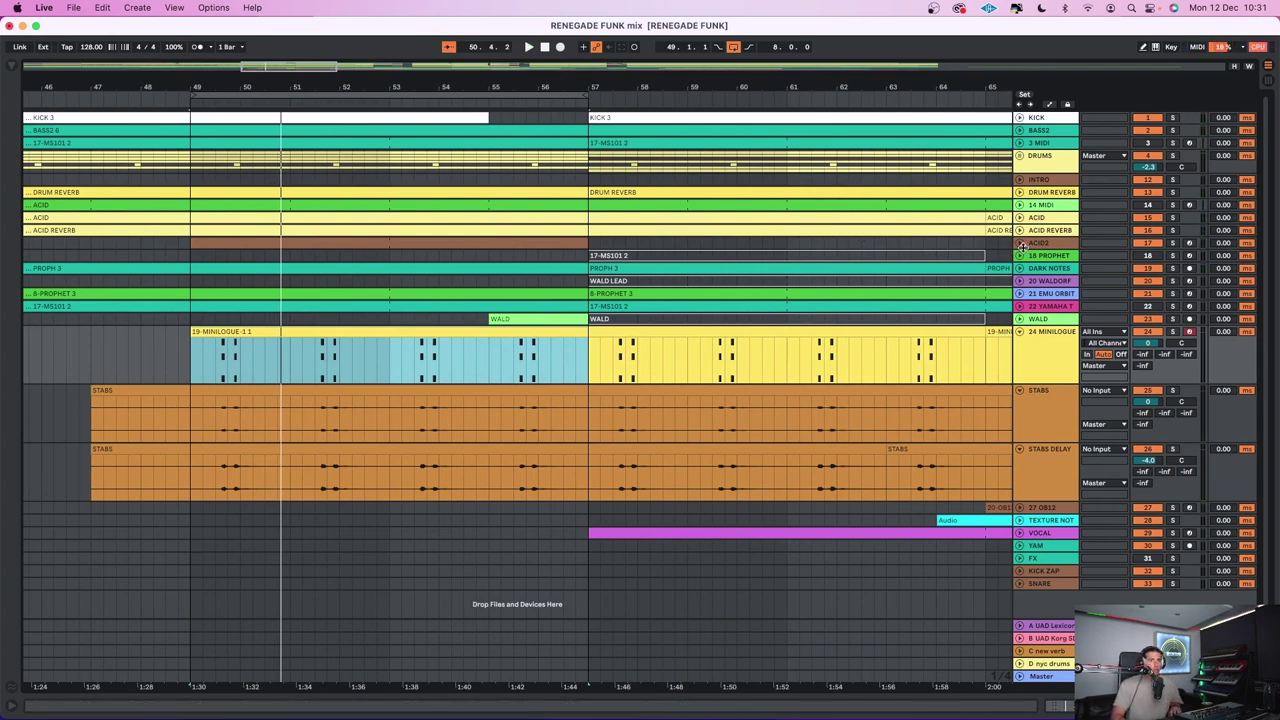
Unfold the DARK NOTES track and play it soloed from bar 49
{"action": "left_click", "coordinate": [1020, 257]}
{"action": "left_click", "coordinate": [1020, 257]}
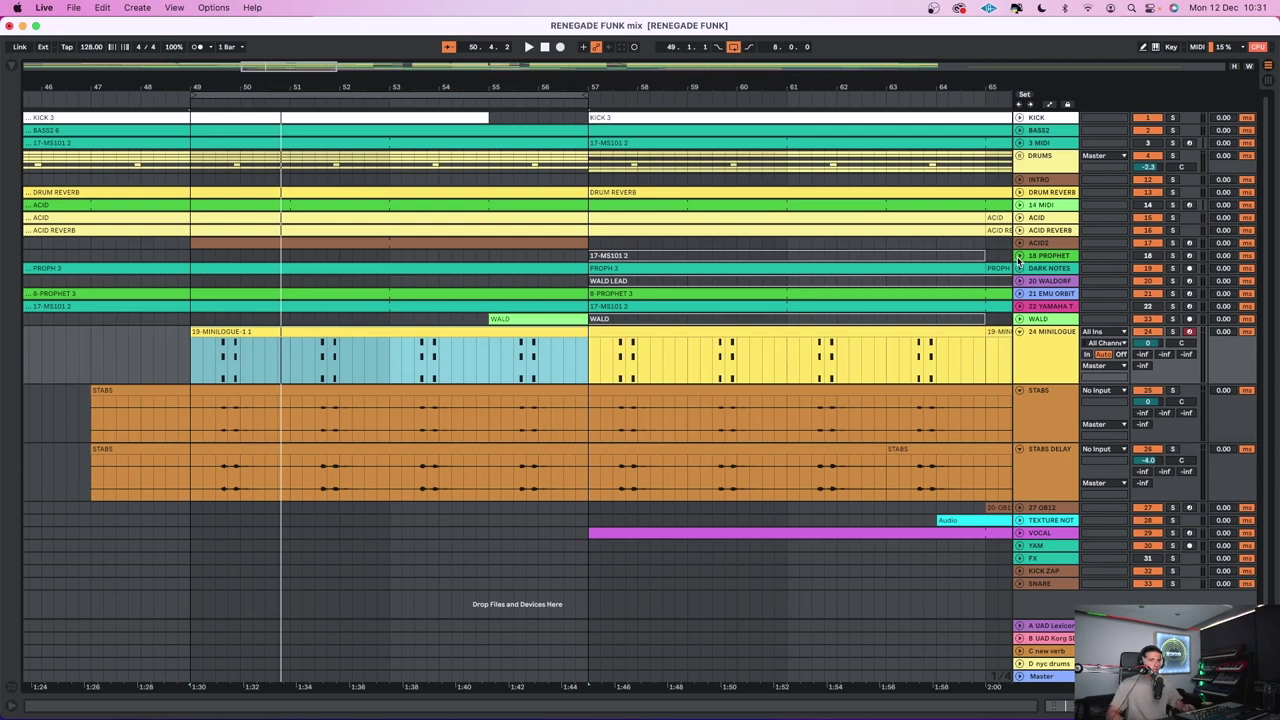
{"action": "left_click", "coordinate": [1020, 268]}
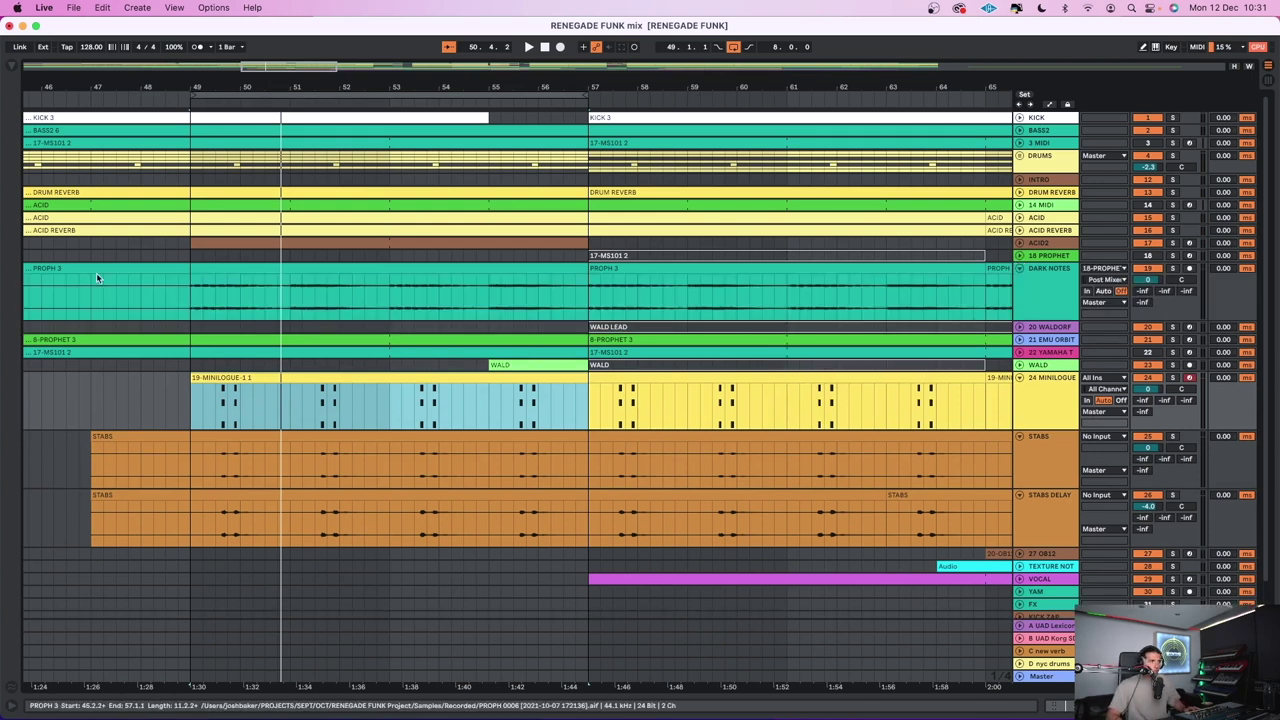
{"action": "left_click", "coordinate": [203, 306]}
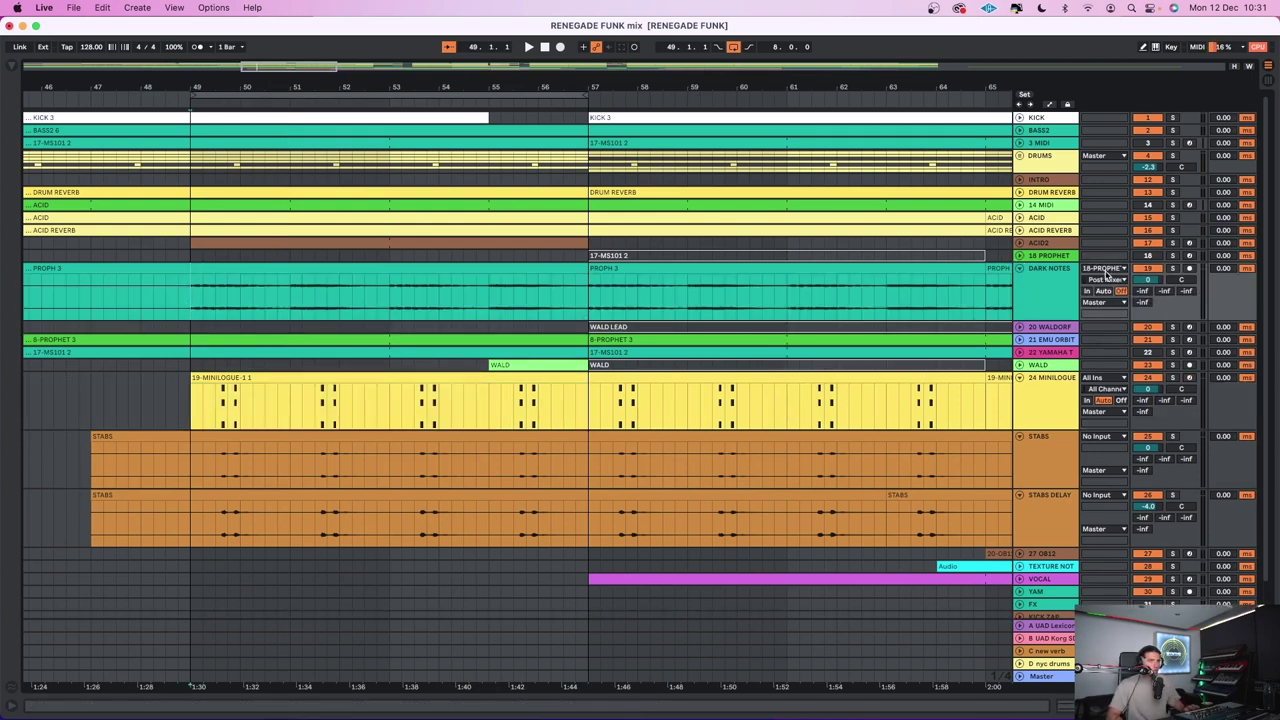
{"action": "scroll", "coordinate": [500, 300], "scroll_direction": "left", "scroll_amount": 6}
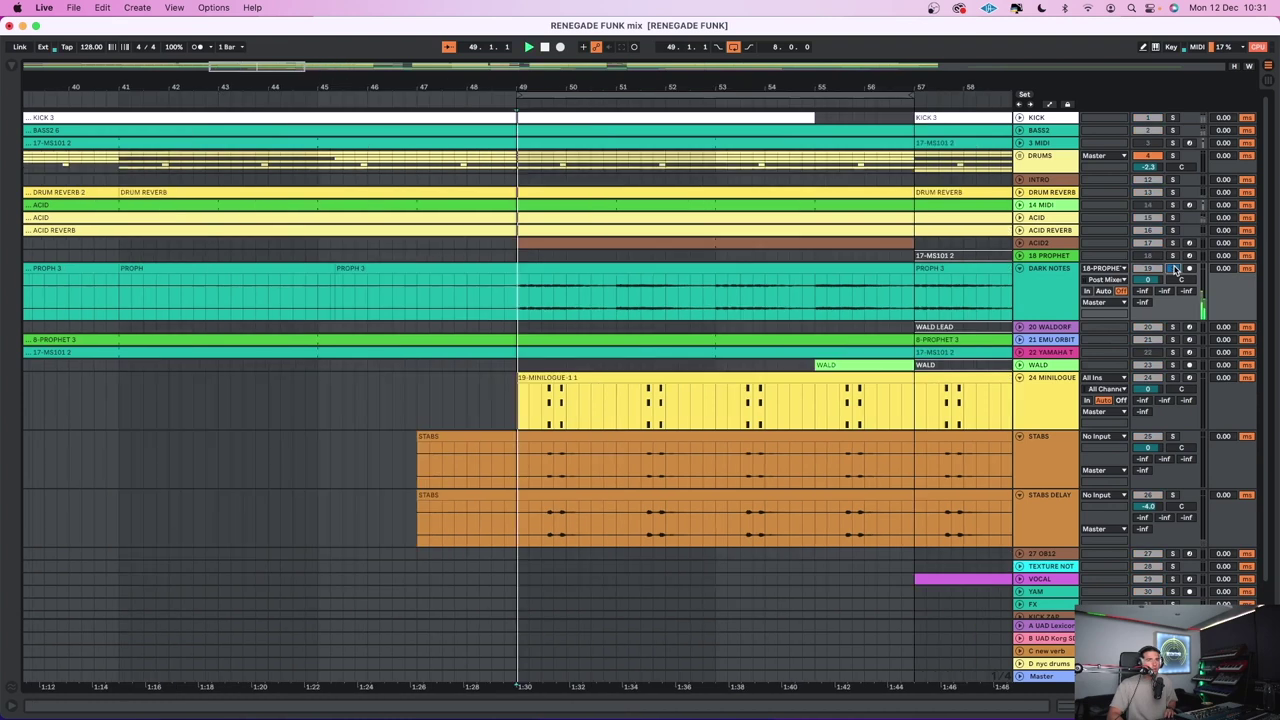
Play the full mix from bar 47 into the ACID2 clip at bar 49, and stop playback
{"action": "left_click", "coordinate": [421, 248]}
{"action": "key", "text": "space"}
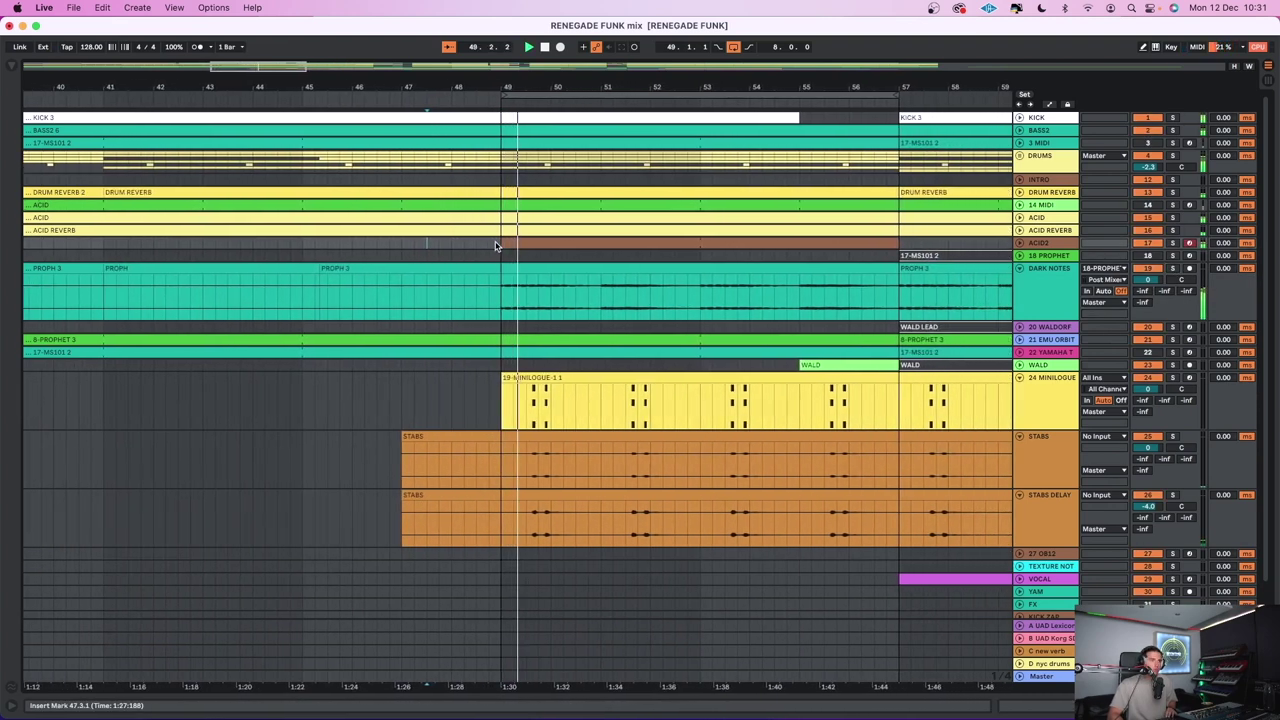
{"action": "left_click", "coordinate": [528, 243]}
{"action": "key", "text": "space"}
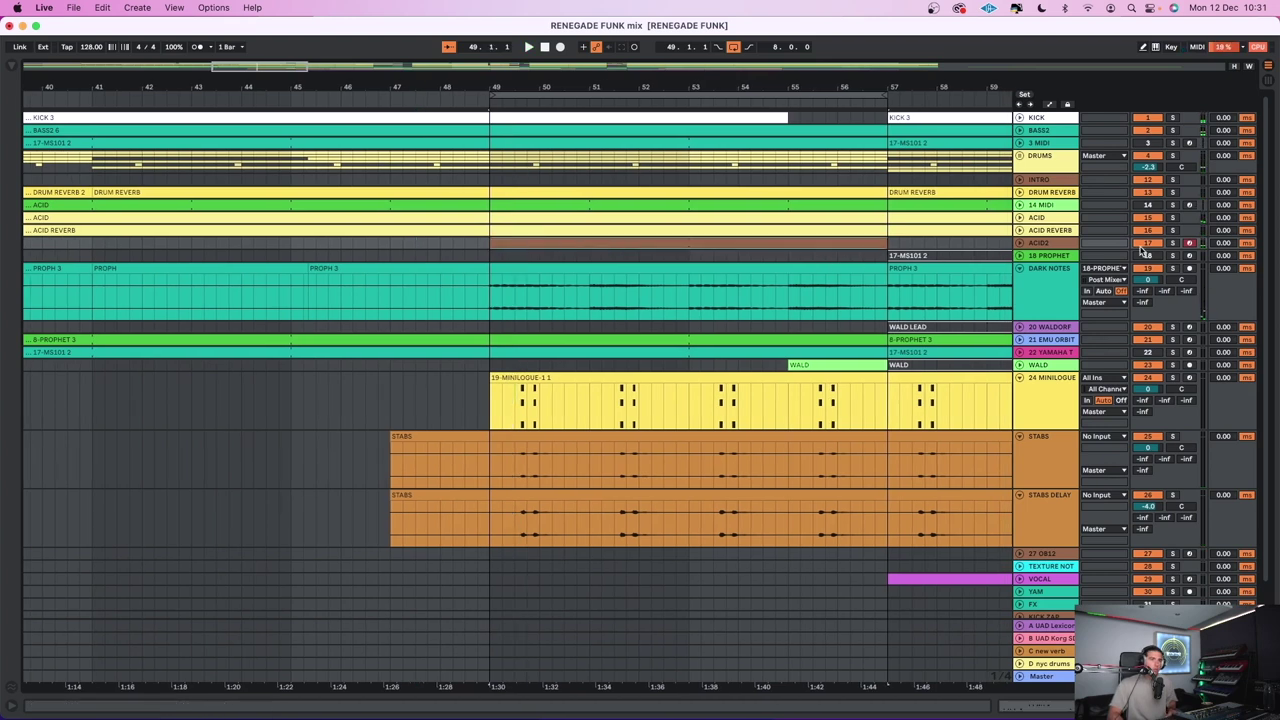
Solo the ACID2 track, play its unfolded clip from bar 49 to bar 57, and open the track's devices
{"action": "left_click", "coordinate": [1174, 243]}
{"action": "key", "text": "space"}
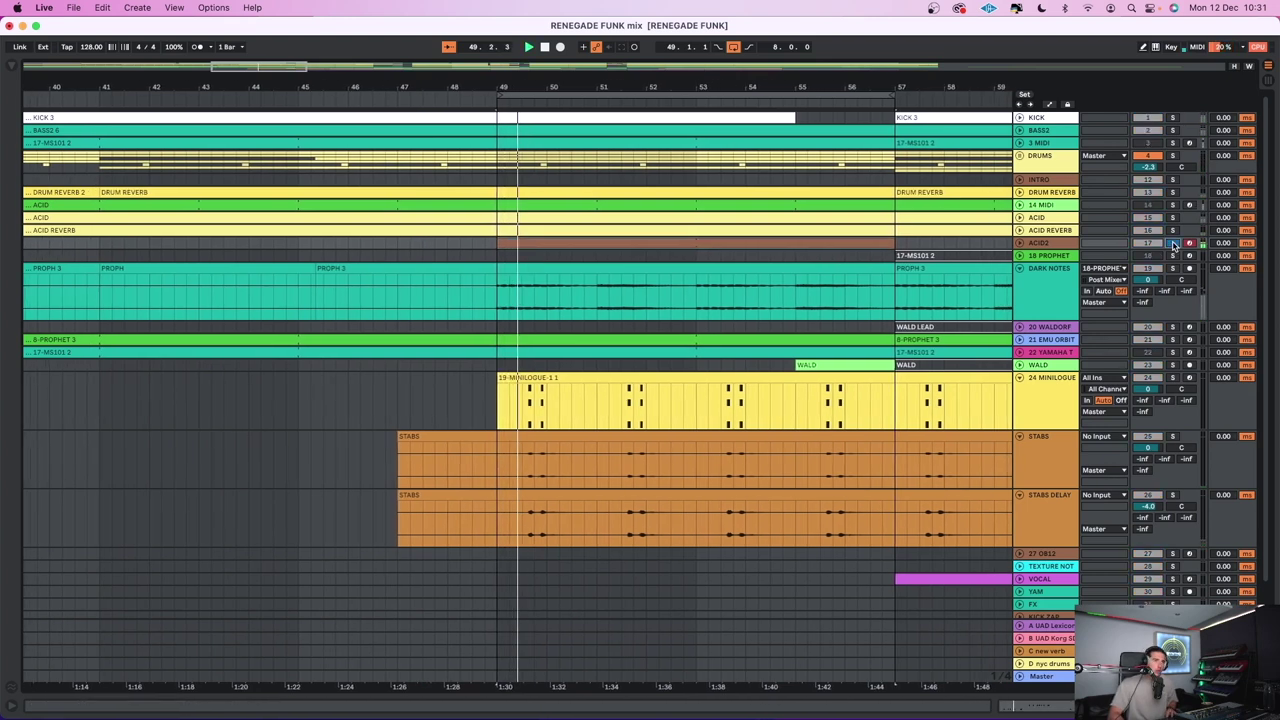
{"action": "left_click", "coordinate": [1019, 243]}
{"action": "left_click", "coordinate": [729, 263]}
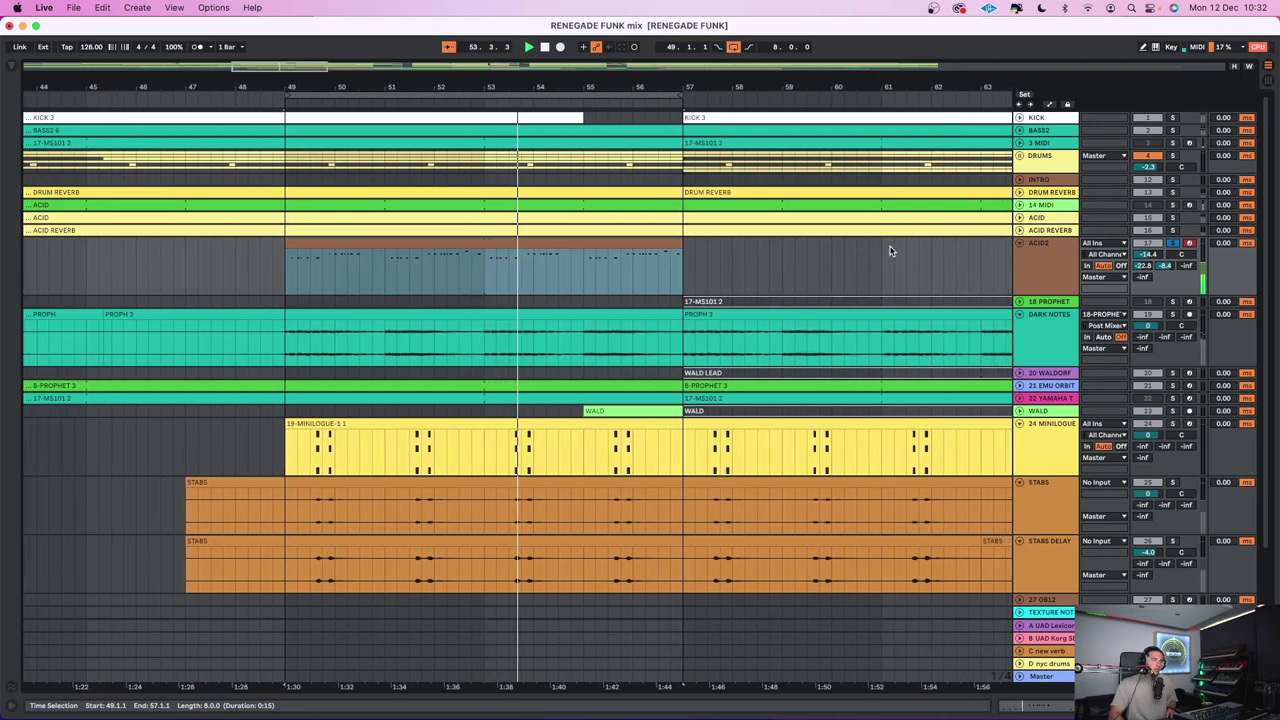
{"action": "double_click", "coordinate": [1050, 248]}
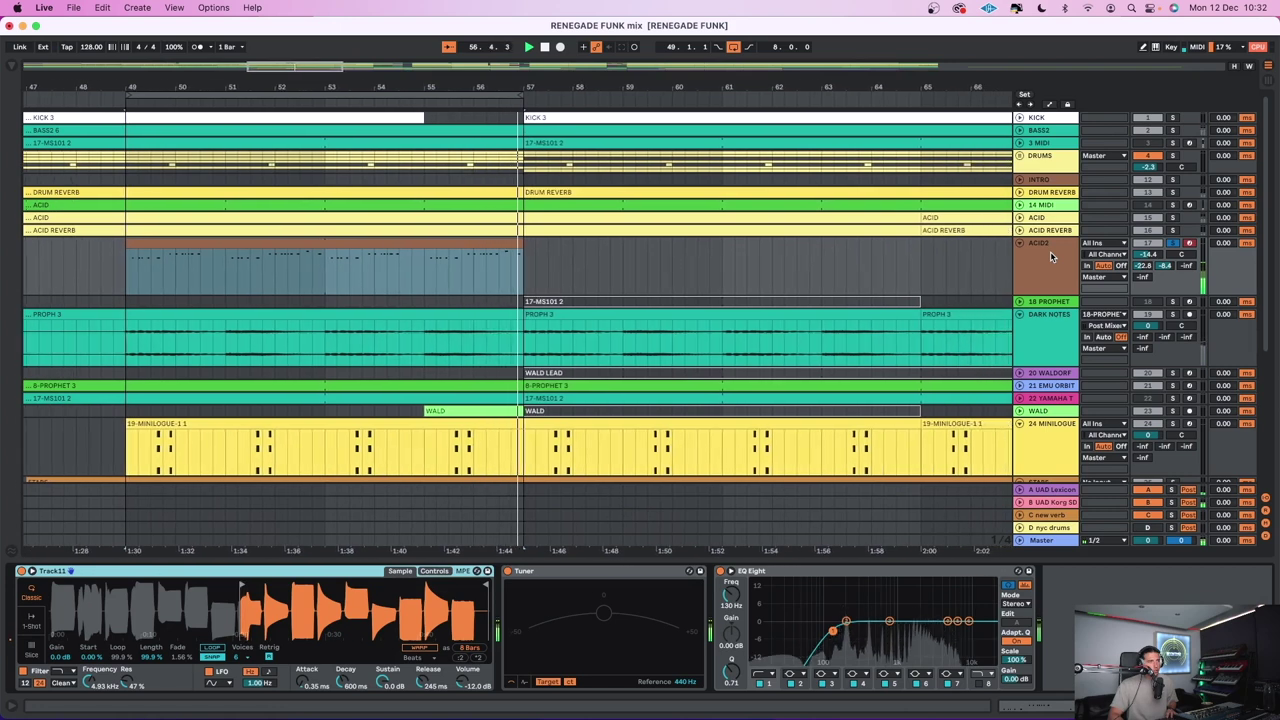
Stop the ACID2 playback and view the track's clips across the whole arrangement
{"action": "left_click", "coordinate": [791, 265]}
{"action": "left_click", "coordinate": [571, 241]}
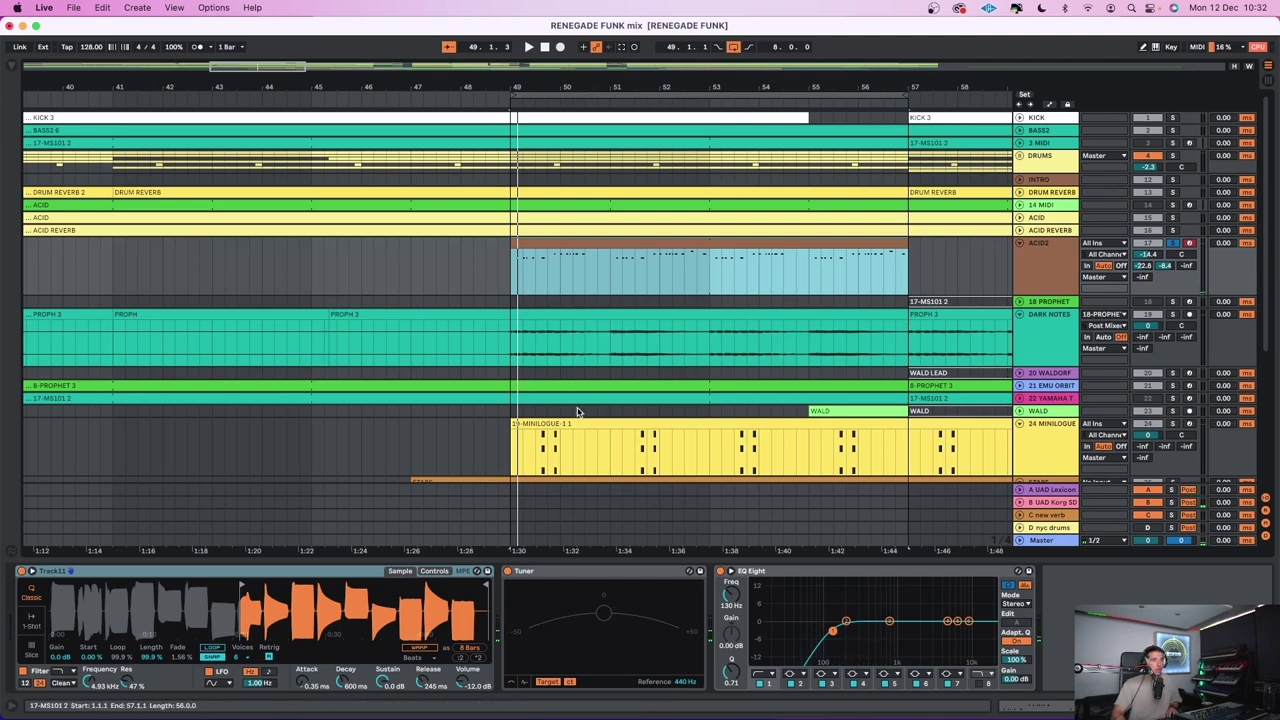
{"action": "key", "text": "minus"}
{"action": "key", "text": "minus"}
{"action": "key", "text": "minus"}
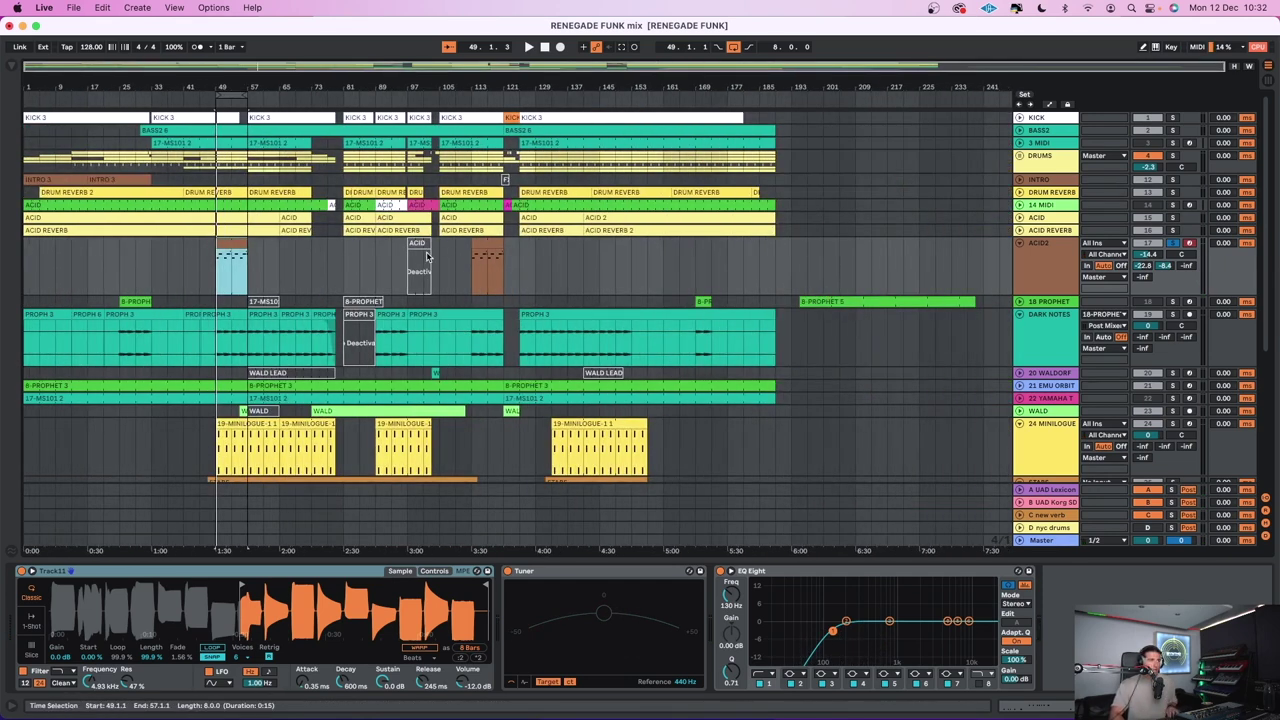
{"action": "left_click", "coordinate": [326, 267]}
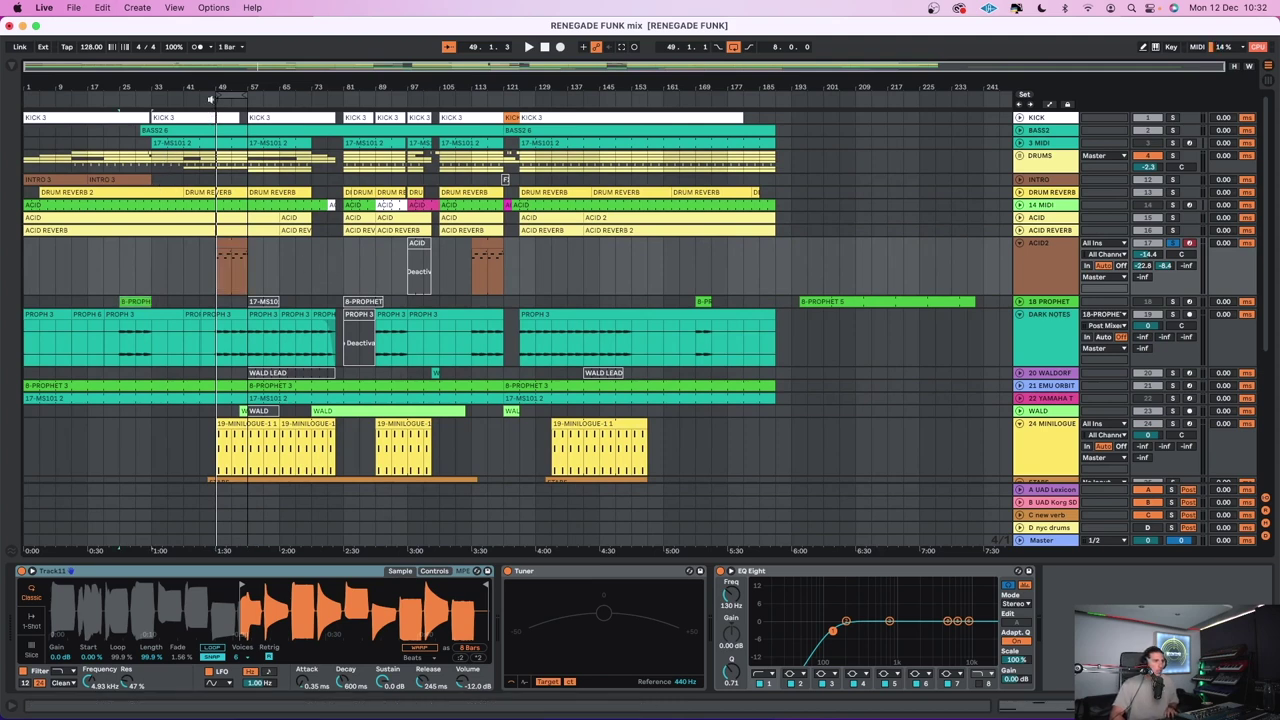
Solo the STABS track, play it from bar 49, then stop playback and solo STABS DELAY as well
{"action": "left_click_drag", "start_coordinate": [221, 83], "coordinate": [221, 120]}
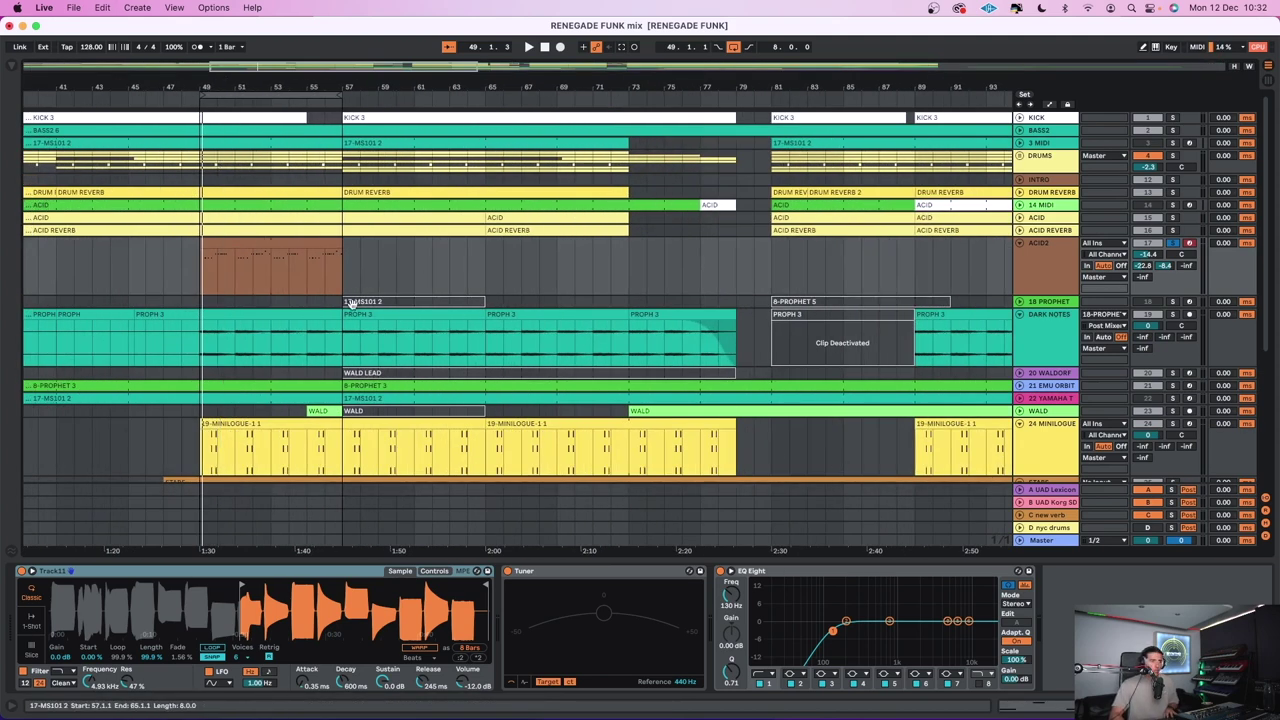
{"action": "scroll", "coordinate": [352, 302], "scroll_direction": "down", "scroll_amount": 5}
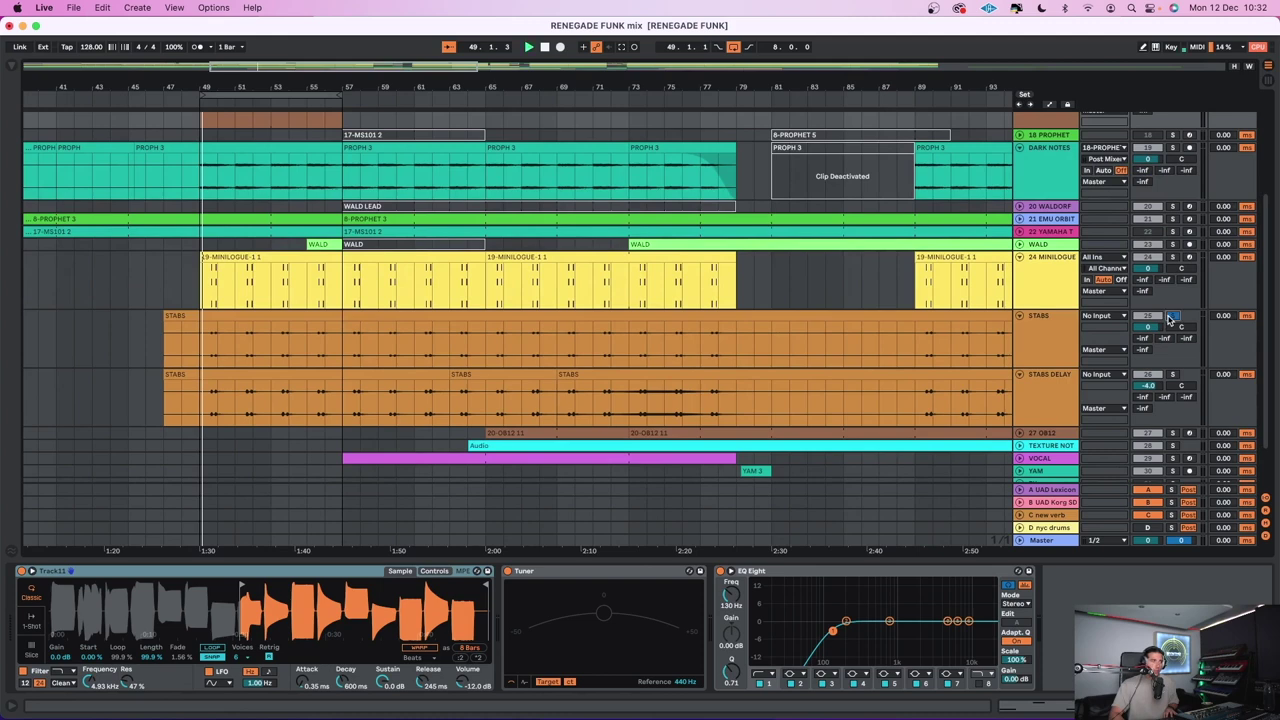
{"action": "key", "text": "space"}
{"action": "left_click", "coordinate": [890, 337]}
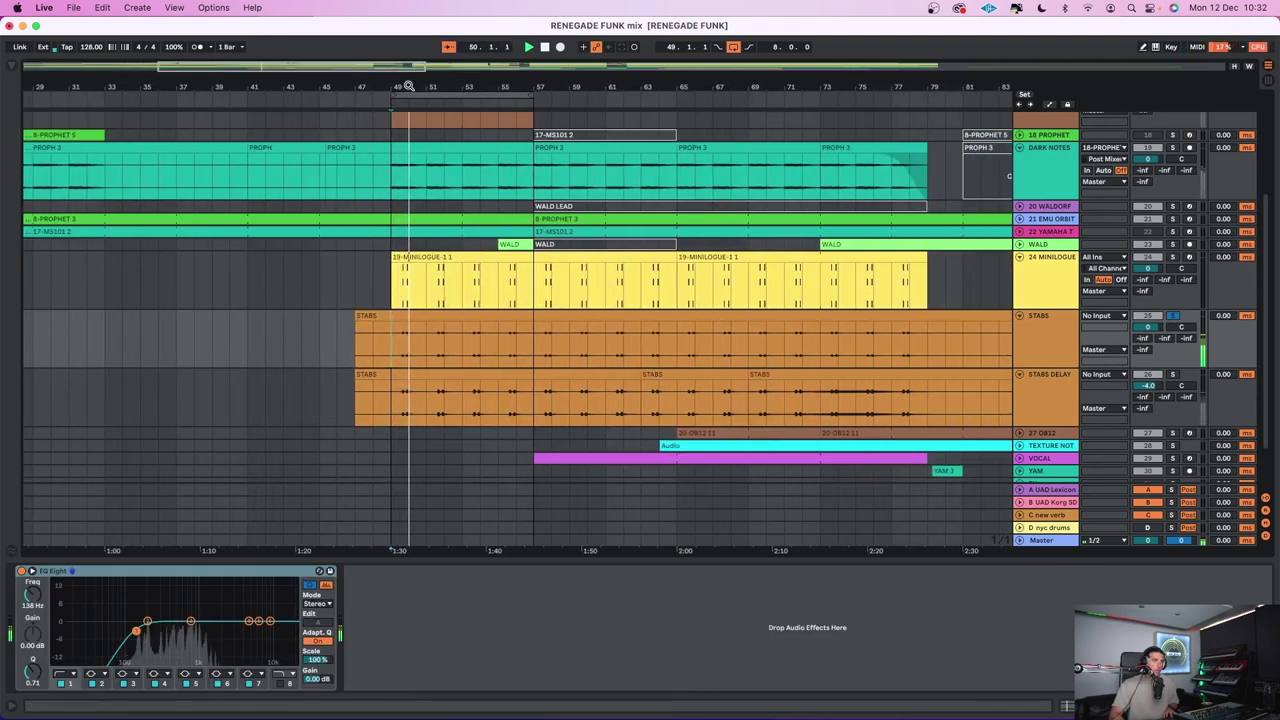
{"action": "key", "text": "plus"}
{"action": "key", "text": "plus"}
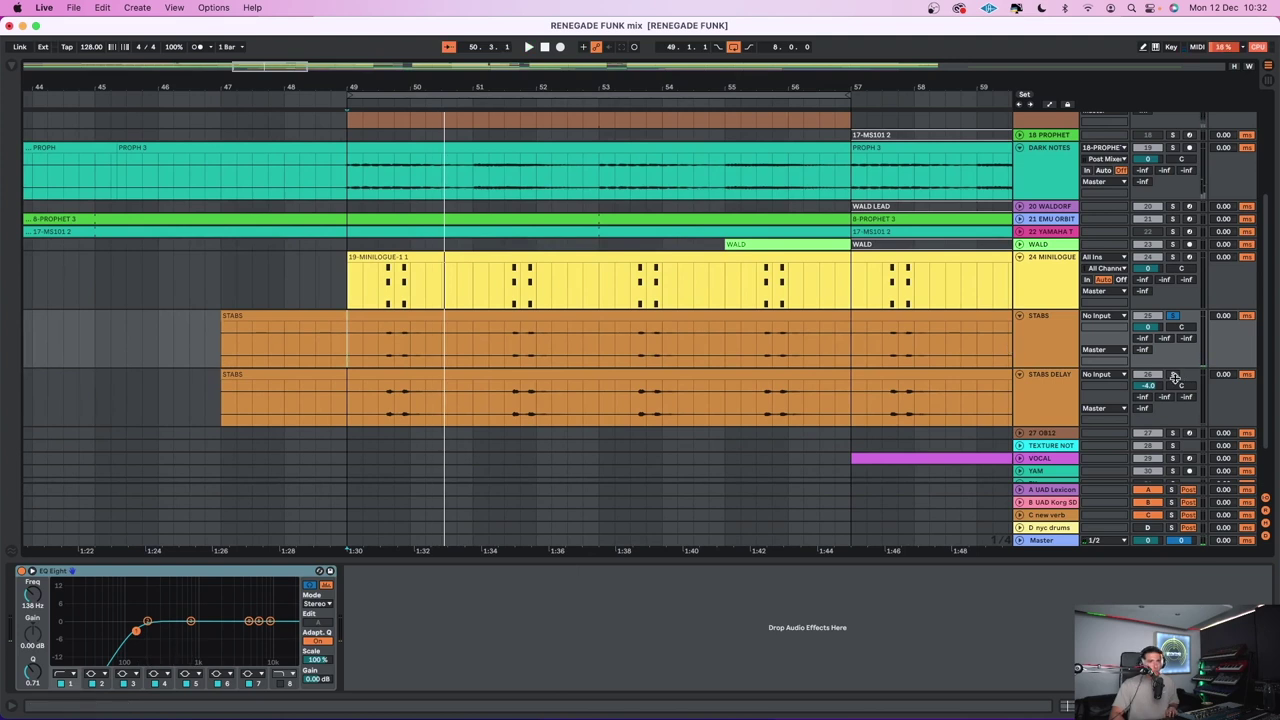
{"action": "key", "text": "space"}
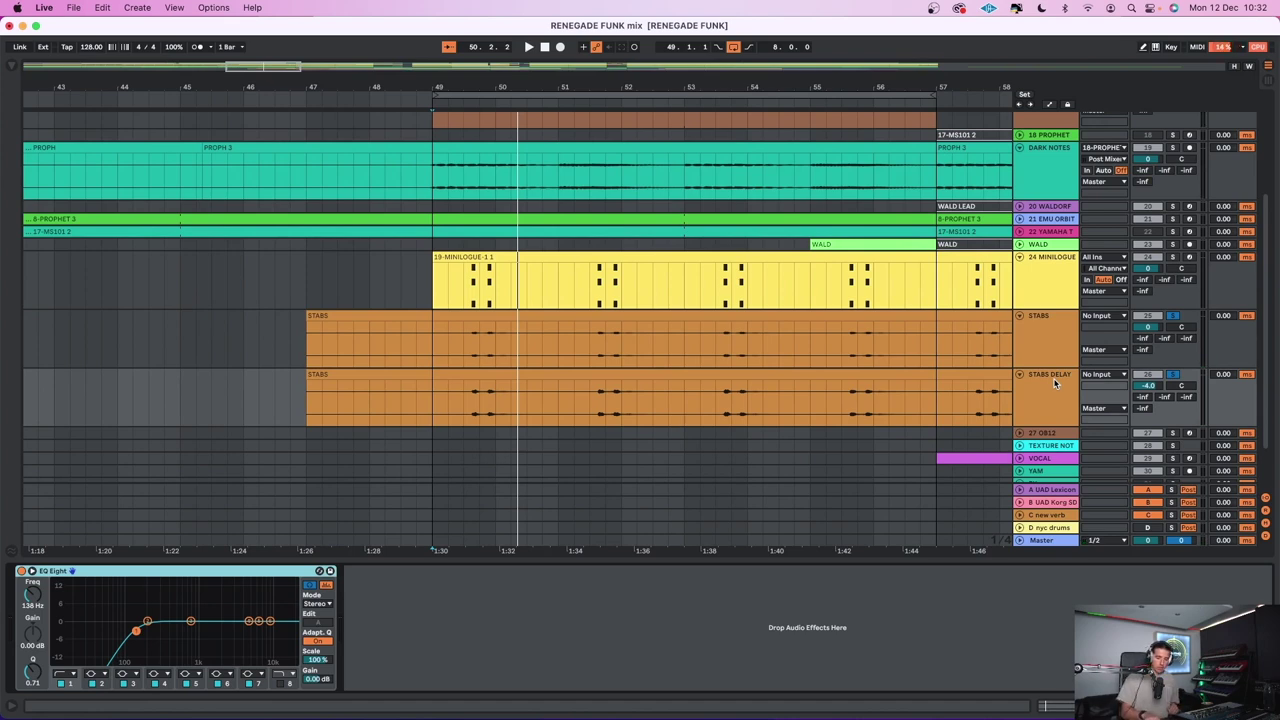
Open the 24 MINILOGUE clip's stab notes in the note editor, play them from bar 49, and return to the arrangement
{"action": "scroll", "coordinate": [1054, 383], "scroll_direction": "down", "scroll_amount": 2}
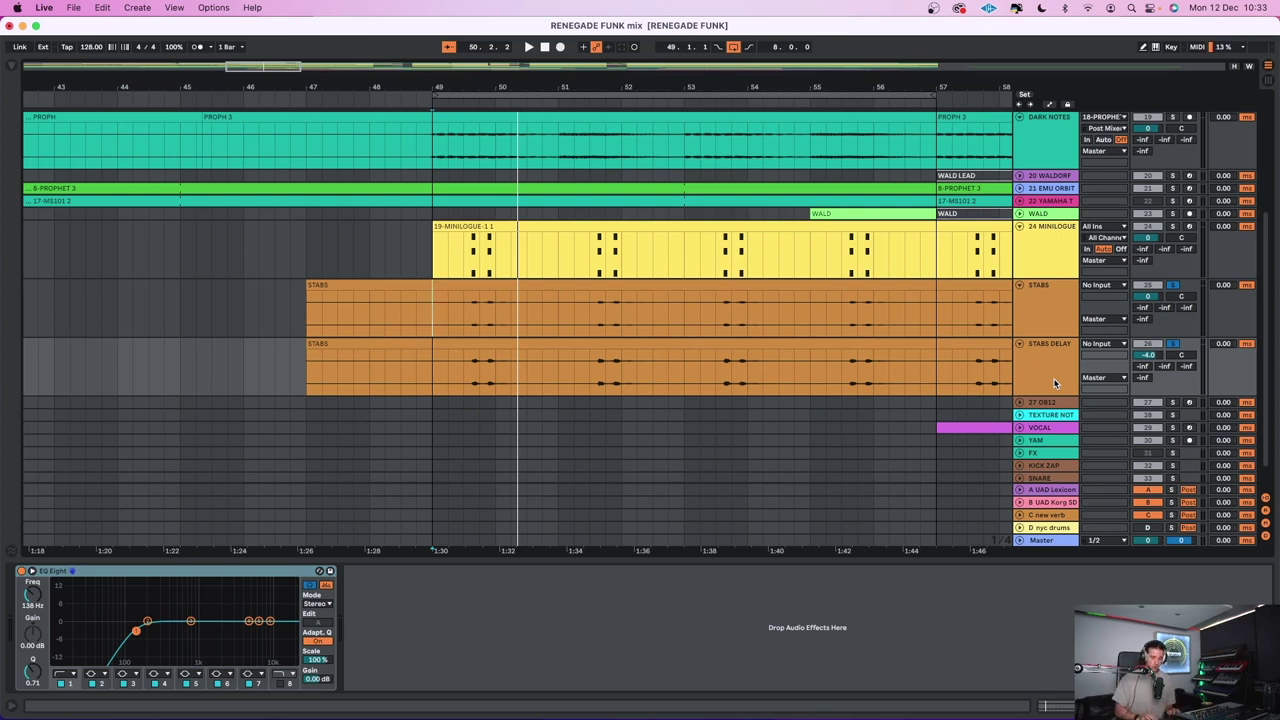
{"action": "key", "text": "minus"}
{"action": "key", "text": "plus"}
{"action": "key", "text": "plus"}
{"action": "key", "text": "plus"}
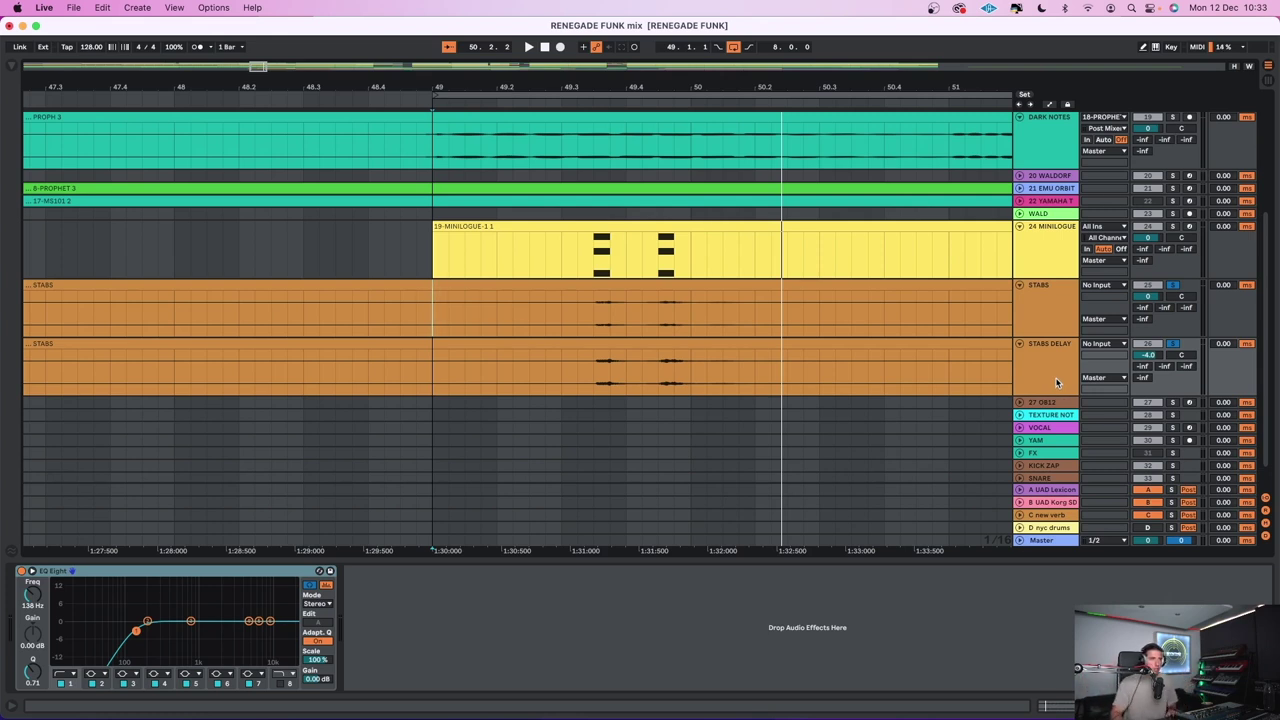
{"action": "left_click", "coordinate": [601, 238]}
{"action": "double_click", "coordinate": [601, 238]}
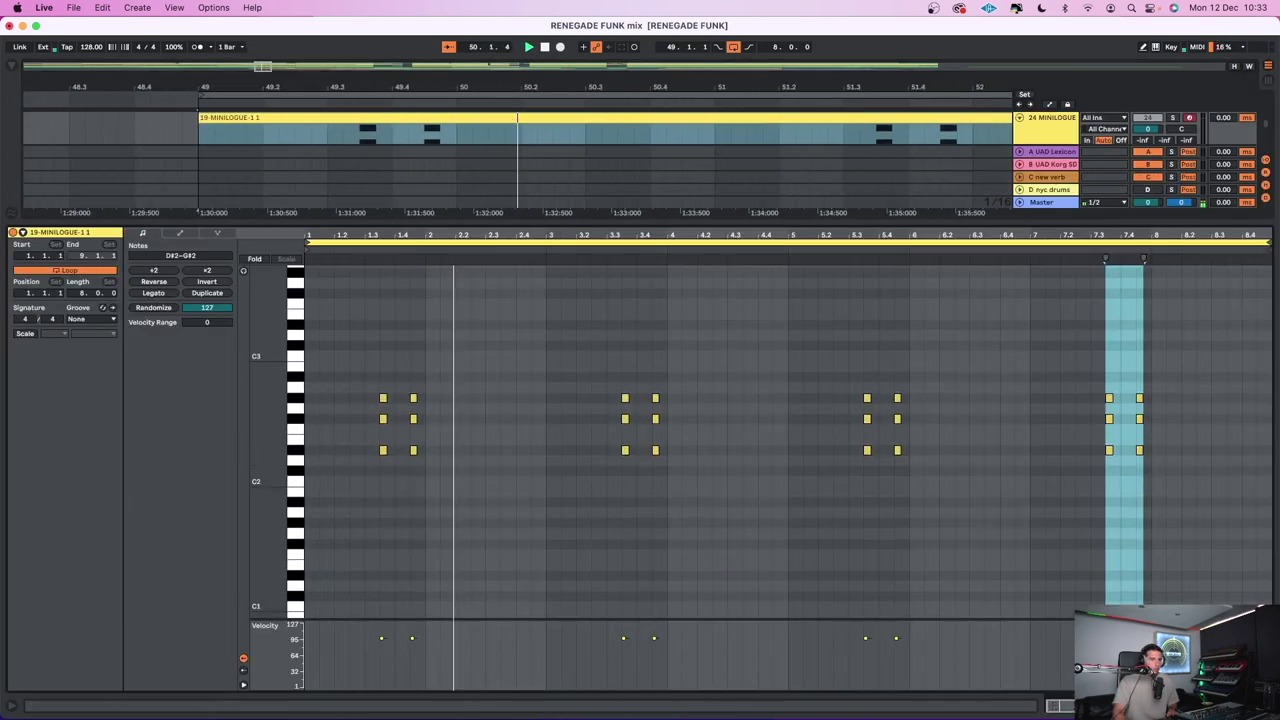
{"action": "key", "text": "super+alt+l"}
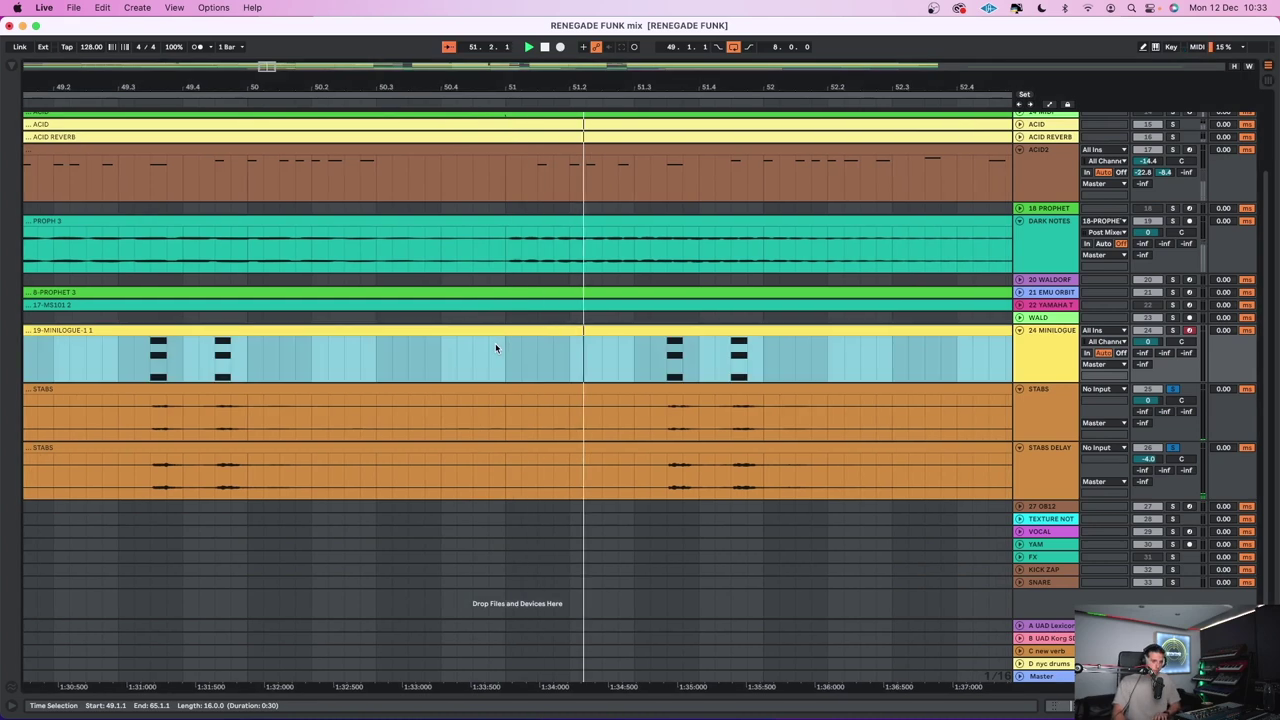
Play the soloed STABS and STABS DELAY tracks together from about bar 70 into the break at bar 79
{"action": "left_click", "coordinate": [494, 342]}
{"action": "key", "text": "minus"}
{"action": "key", "text": "minus"}
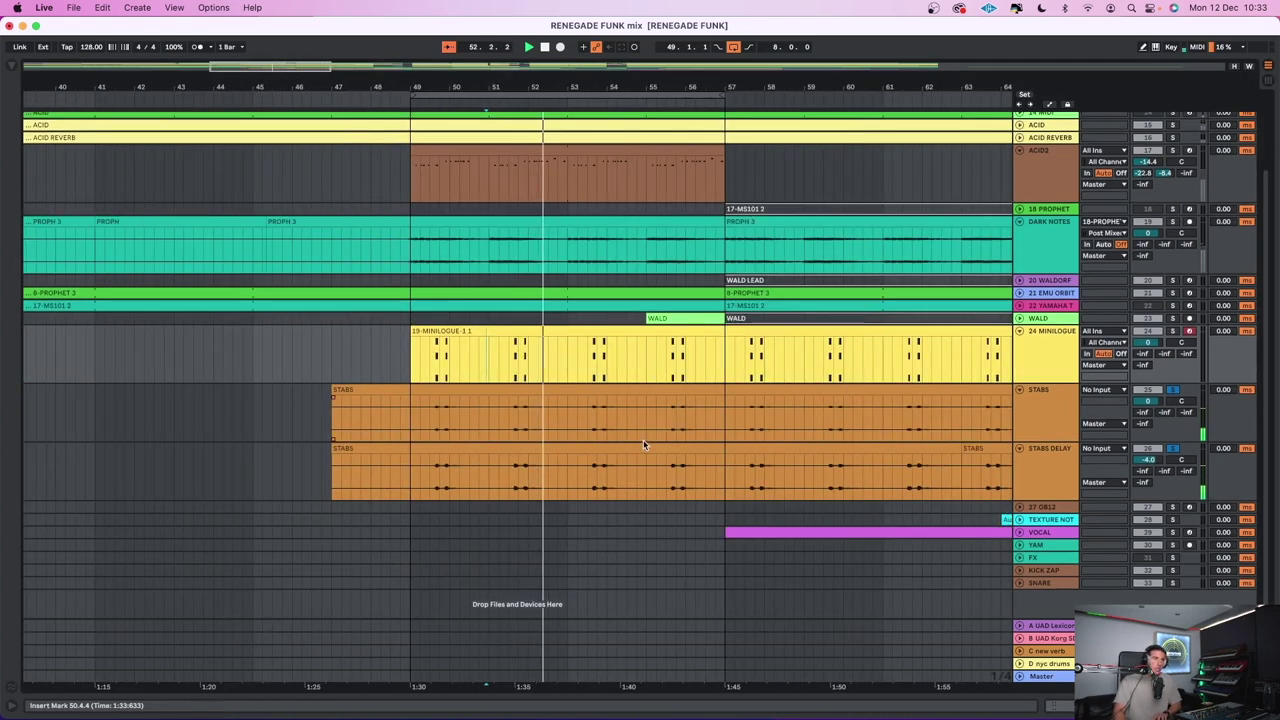
{"action": "scroll", "coordinate": [681, 478], "scroll_direction": "right", "scroll_amount": 5}
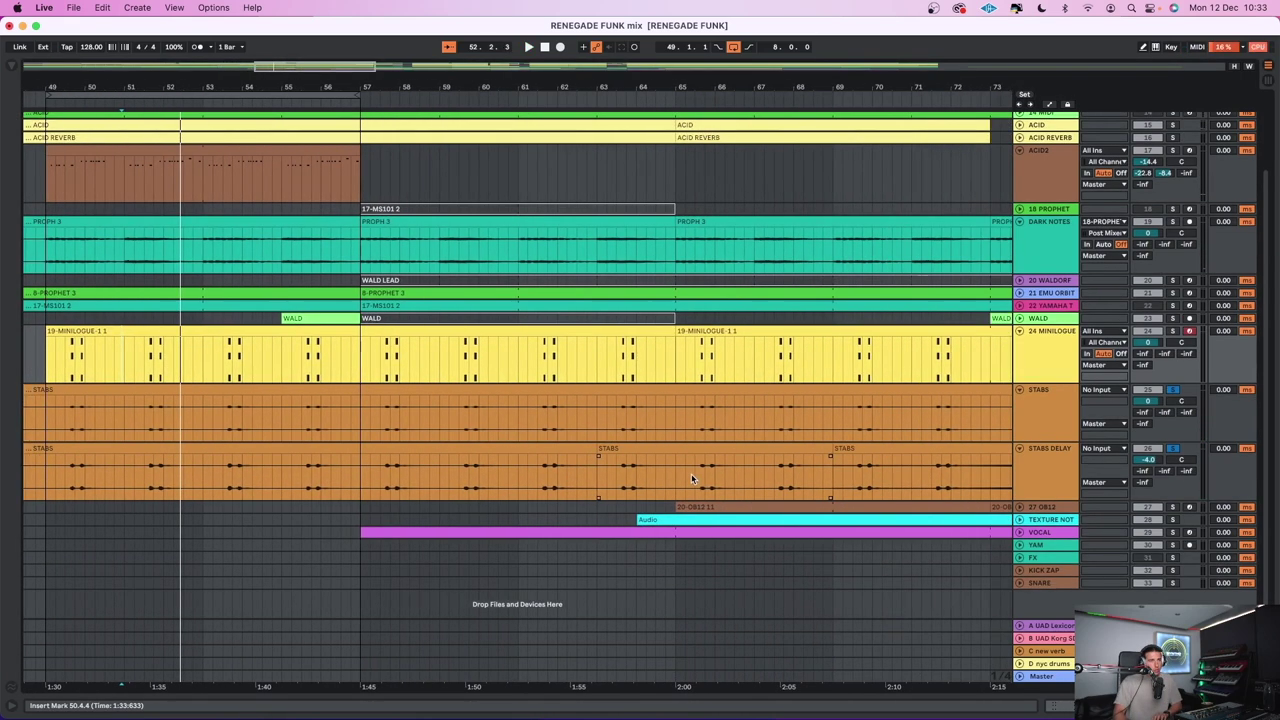
{"action": "scroll", "coordinate": [764, 483], "scroll_direction": "right", "scroll_amount": 5}
{"action": "left_click", "coordinate": [572, 415]}
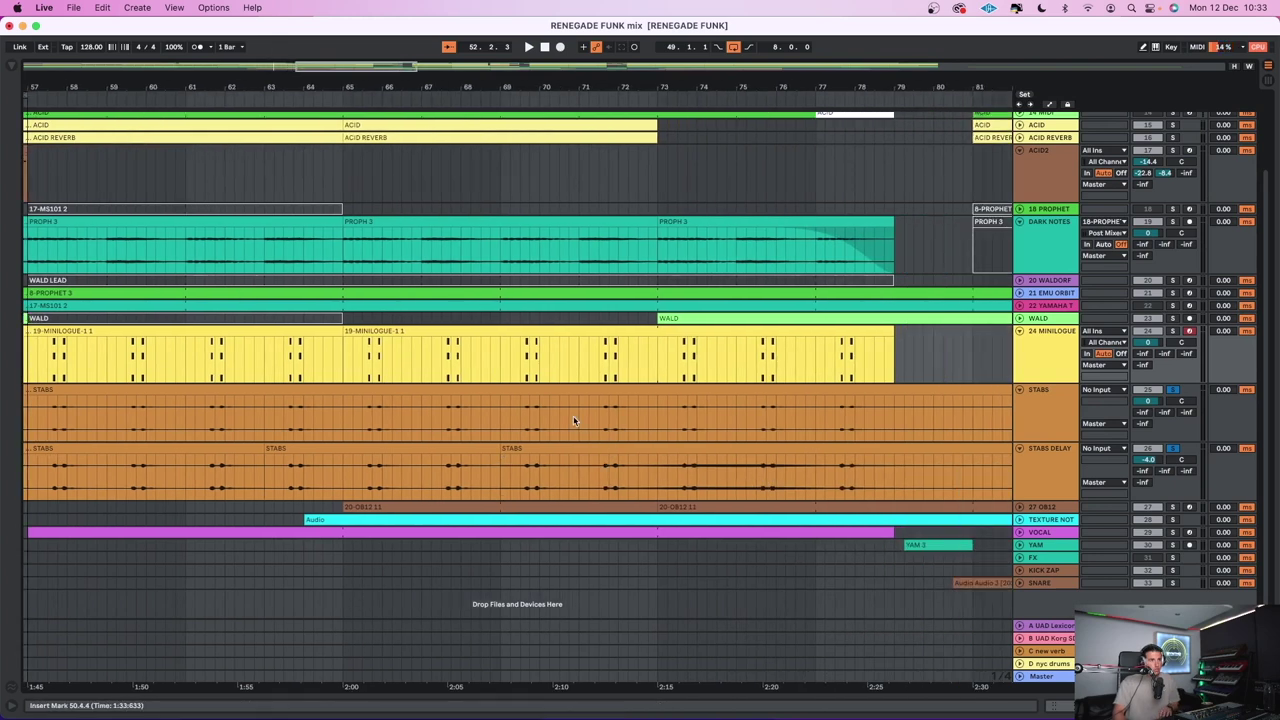
{"action": "key", "text": "space"}
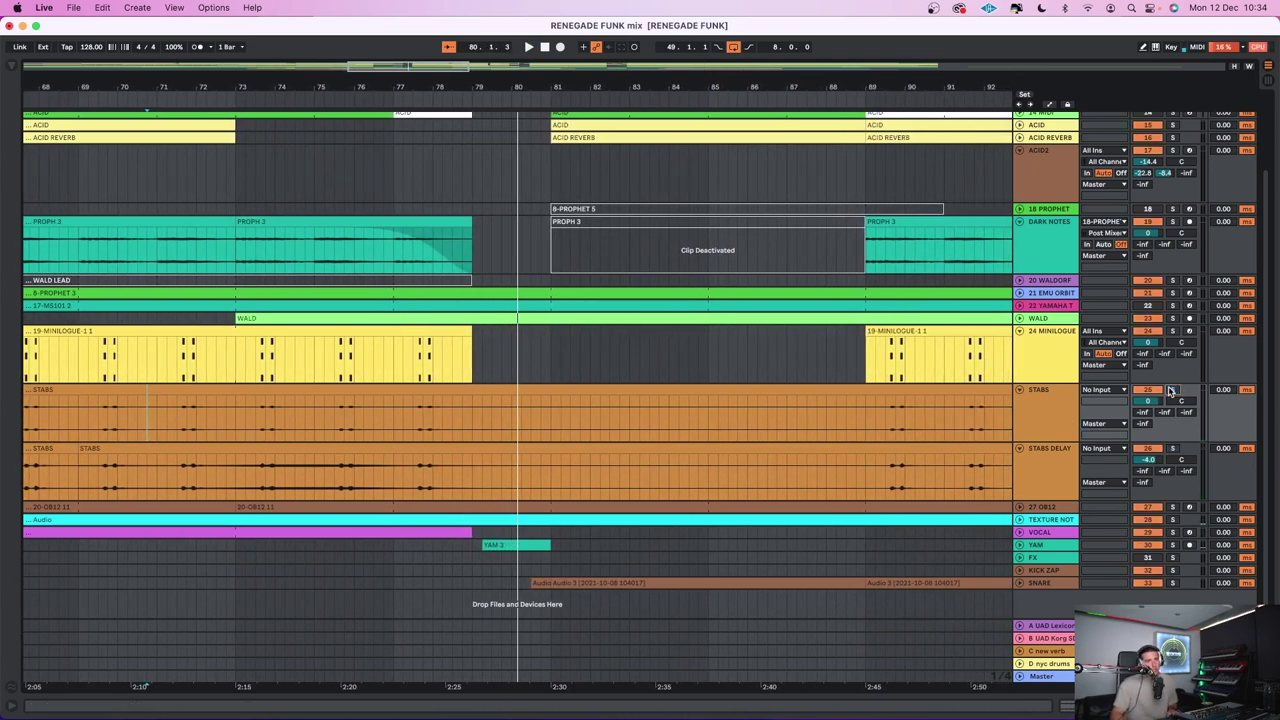
Play the full mix unsoloed from about bar 70 and fold the 24 MINILOGUE, STABS, STABS DELAY and DARK NOTES tracks
{"action": "key", "text": "space"}
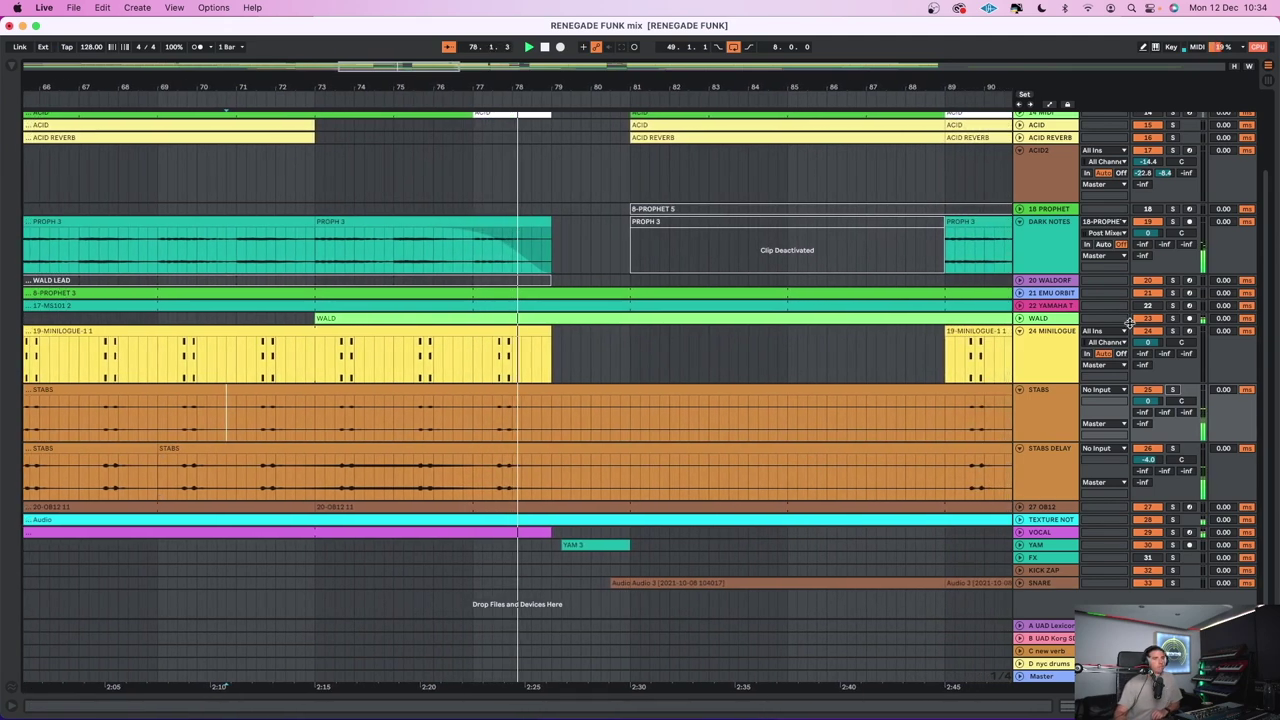
{"action": "left_click", "coordinate": [1019, 330]}
{"action": "left_click", "coordinate": [1019, 343]}
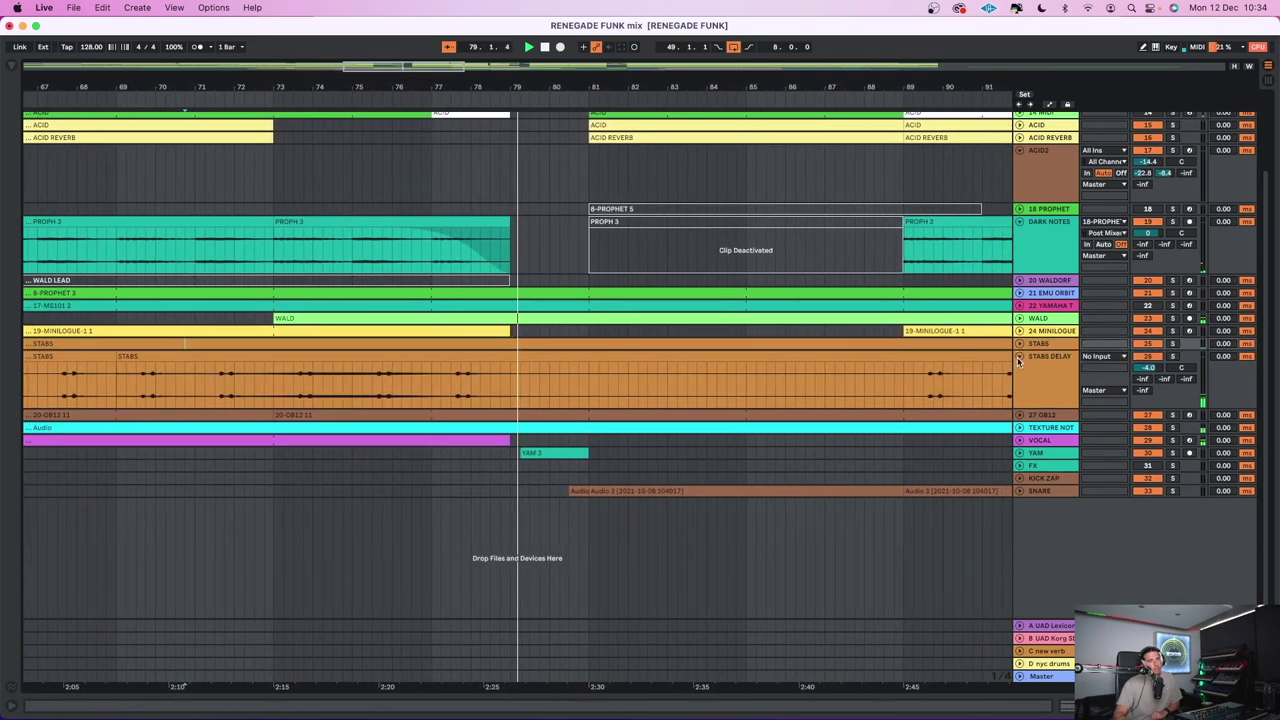
{"action": "left_click", "coordinate": [1019, 358]}
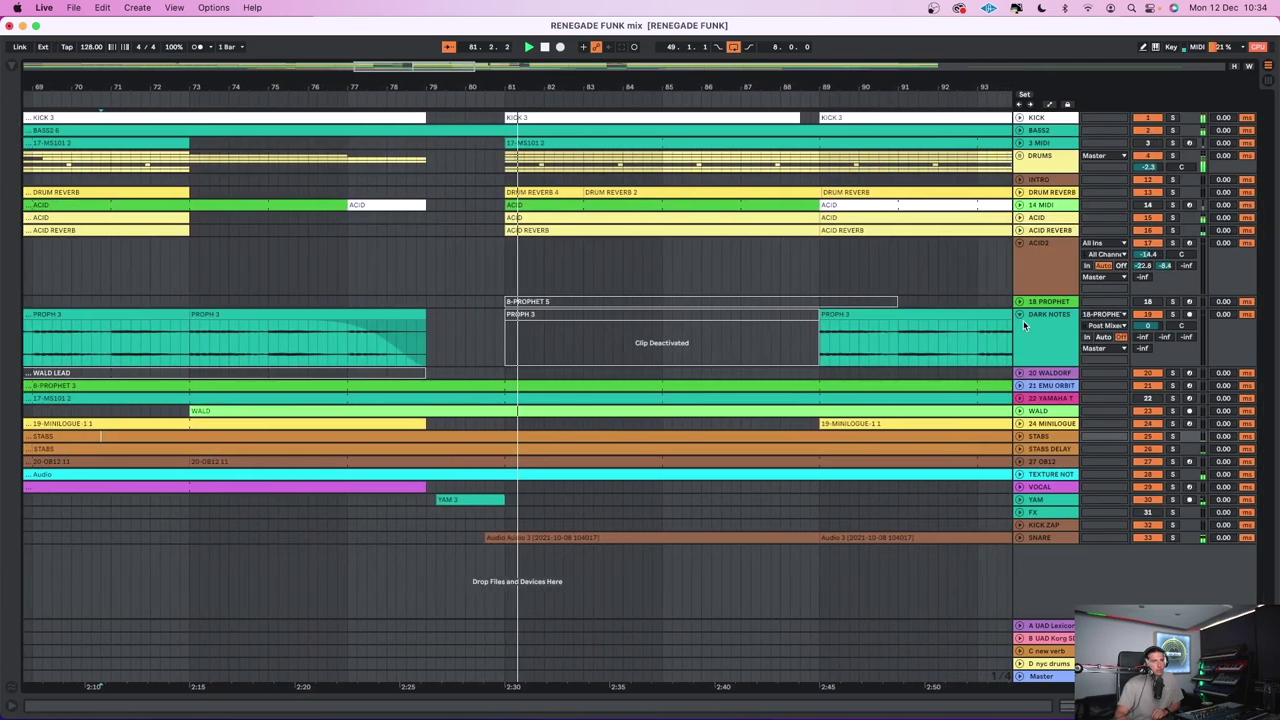
{"action": "left_click", "coordinate": [1019, 314]}
Stop playback, unfold the STABS track, loop its section from bar 77 to bar 79, and open the track's devices
{"action": "left_click", "coordinate": [1019, 390]}
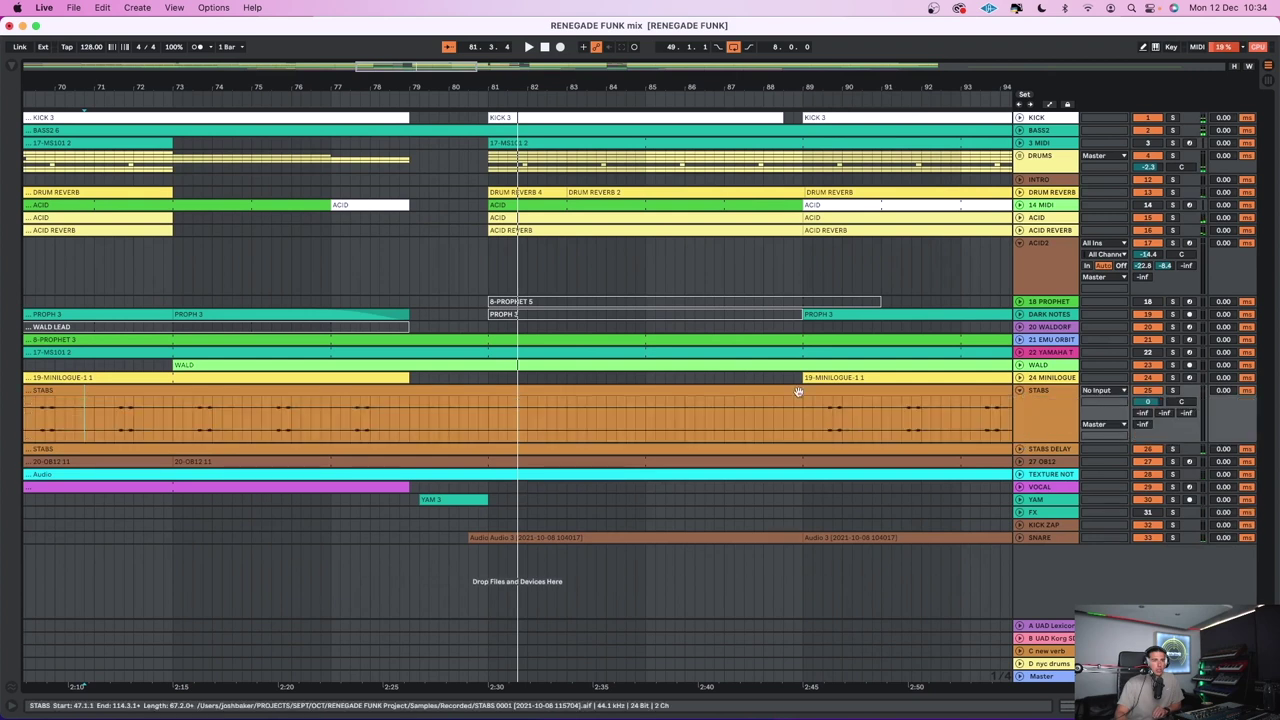
{"action": "key", "text": "space"}
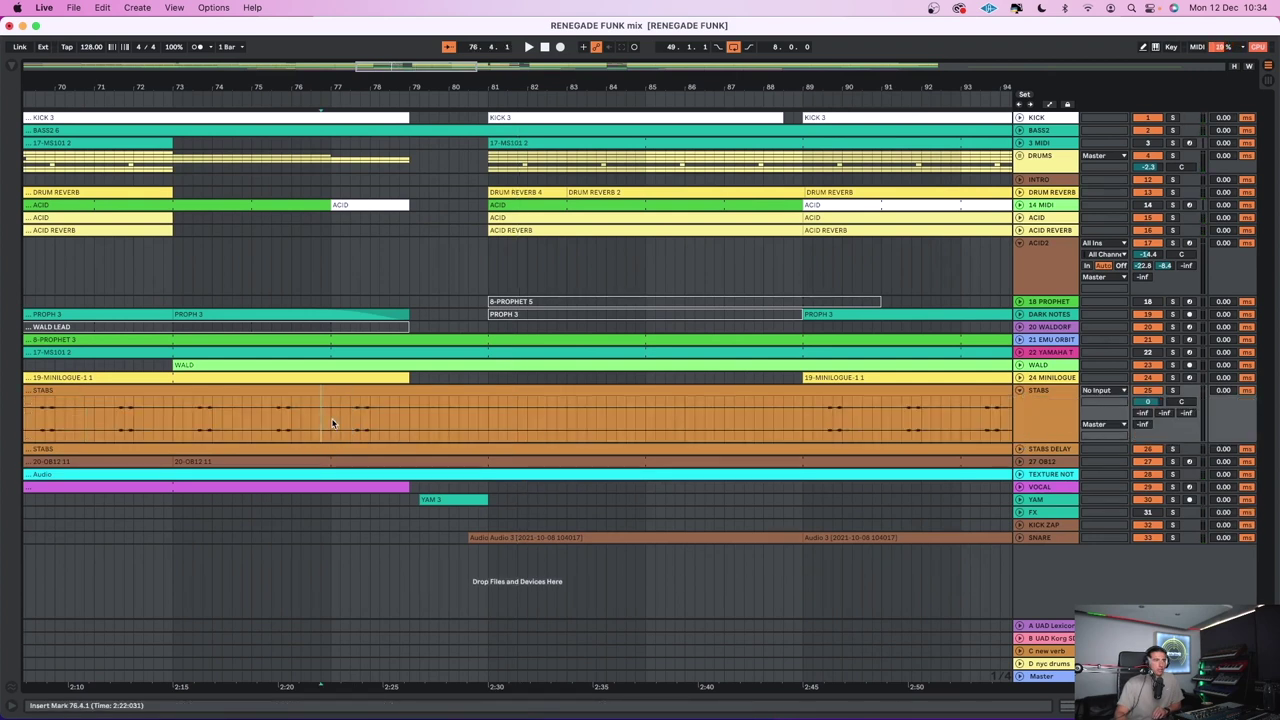
{"action": "left_click_drag", "start_coordinate": [331, 422], "coordinate": [445, 423]}
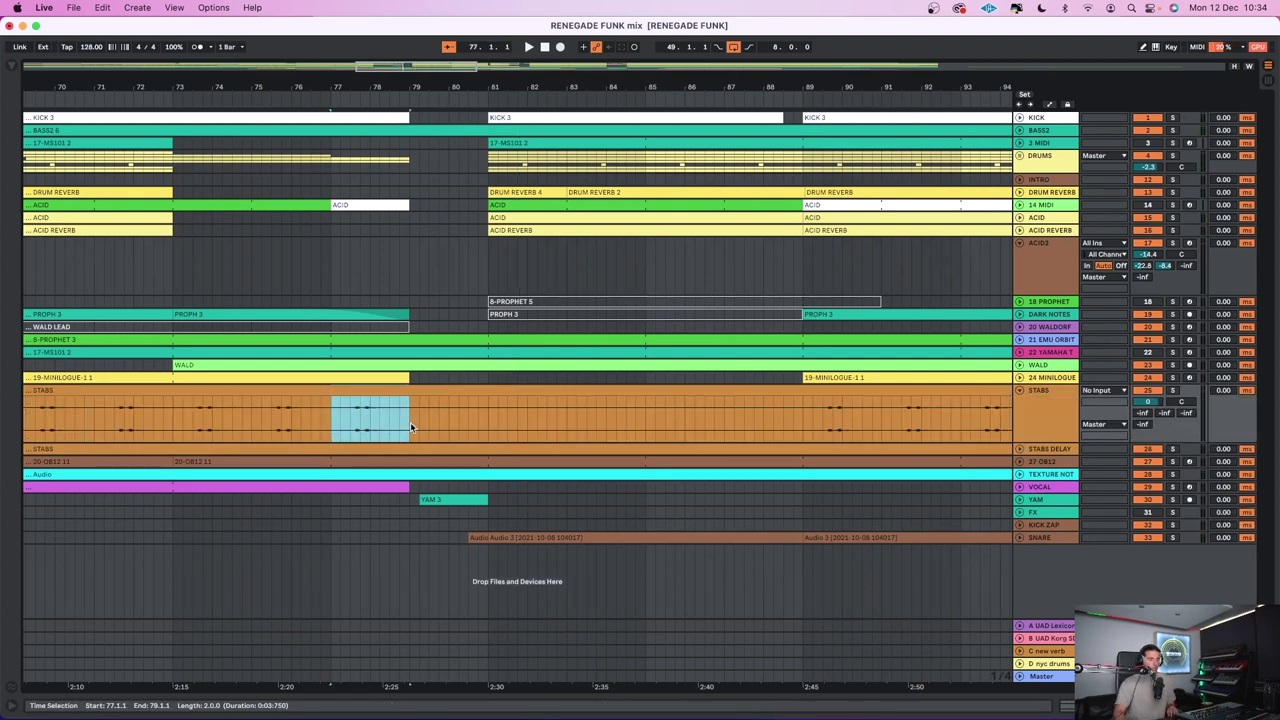
{"action": "key", "text": "super+l"}
{"action": "double_click", "coordinate": [1066, 413]}
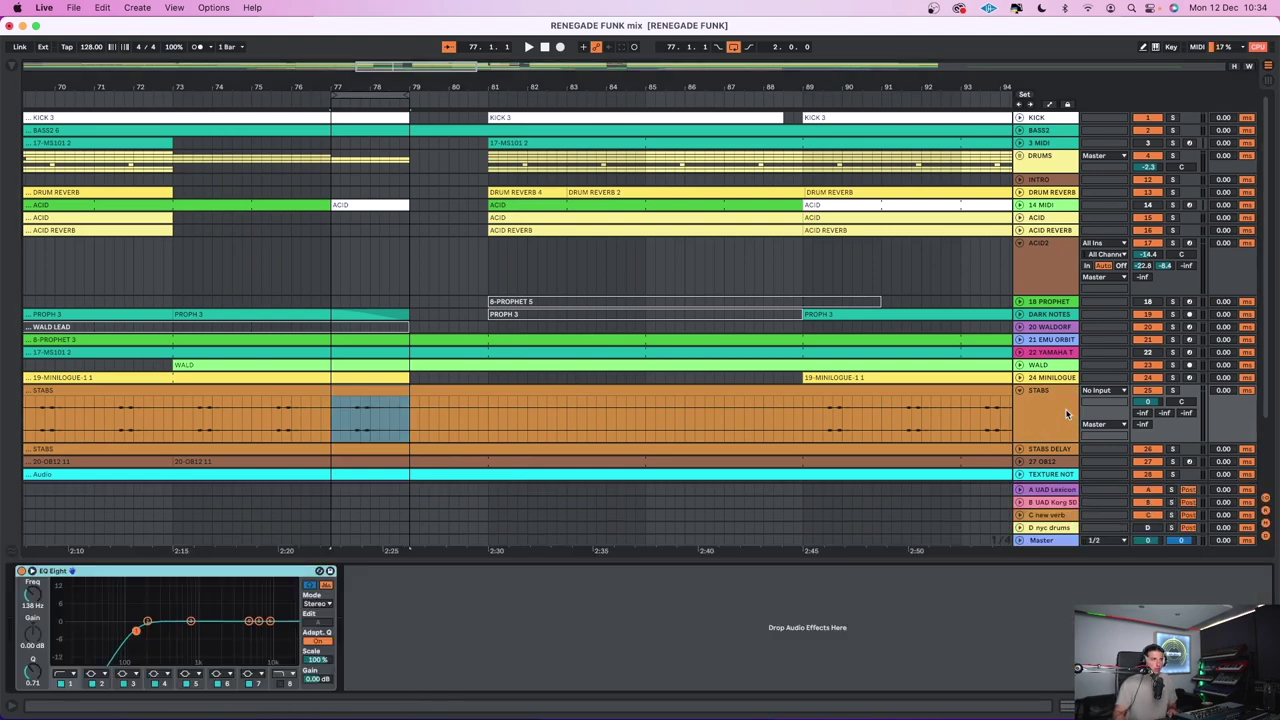
Search the browser for "ech" and load the Echo effect onto the STABS track after EQ Eight
{"action": "key", "text": "super+f"}
{"action": "type", "text": "ec"}
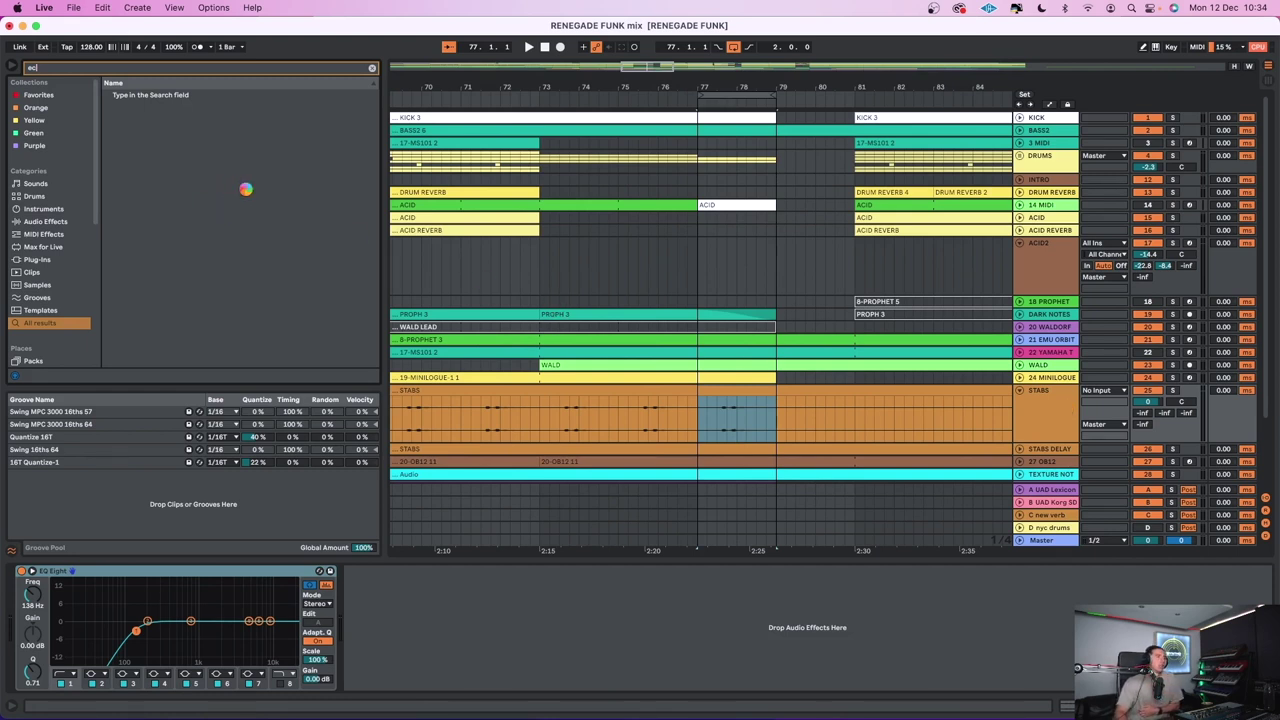
{"action": "type", "text": "h"}
{"action": "left_click", "coordinate": [147, 94]}
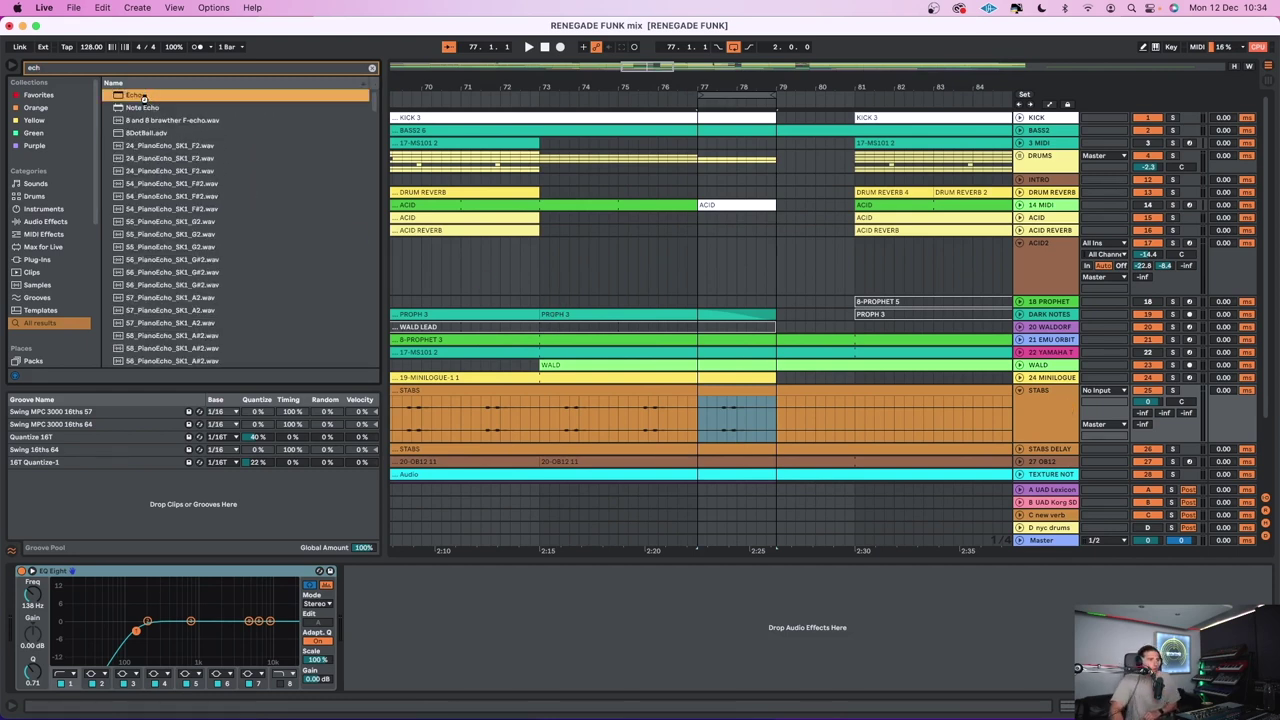
{"action": "key", "text": "Return"}
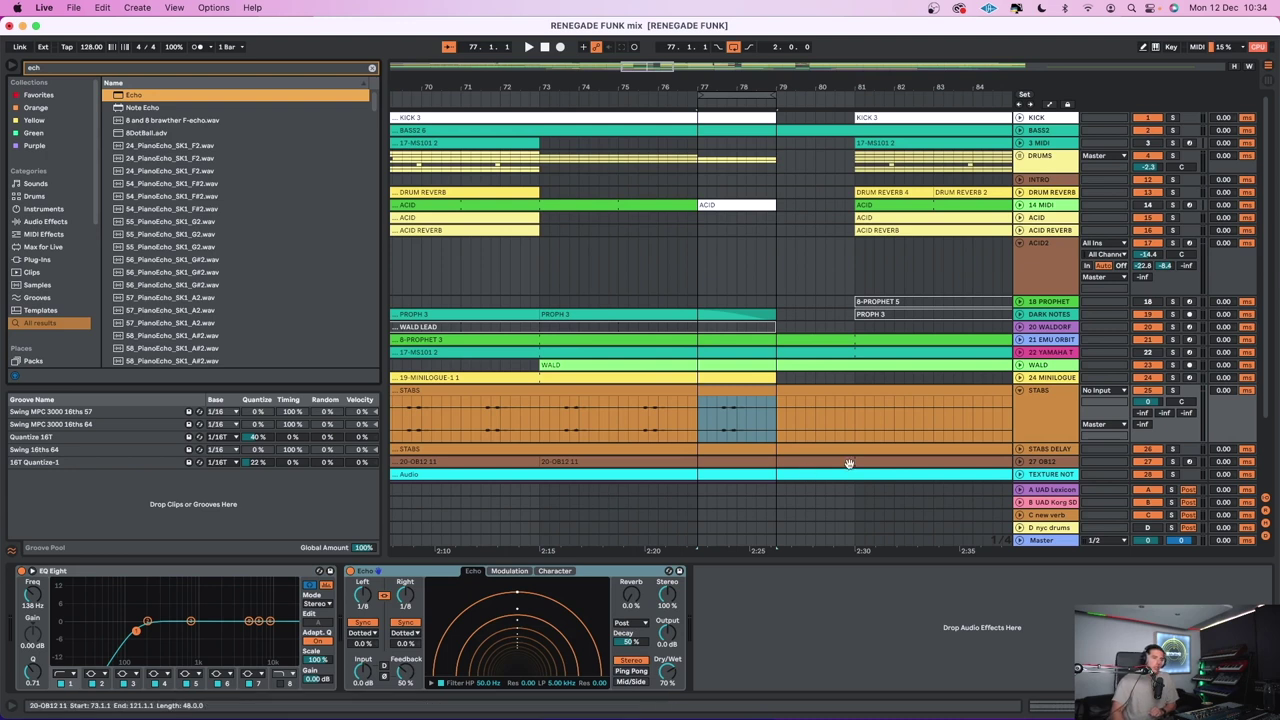
Solo STABS, switch Echo's delays from Sync to Time, and set both channels to 137 ms while the loop plays
{"action": "left_click", "coordinate": [493, 601]}
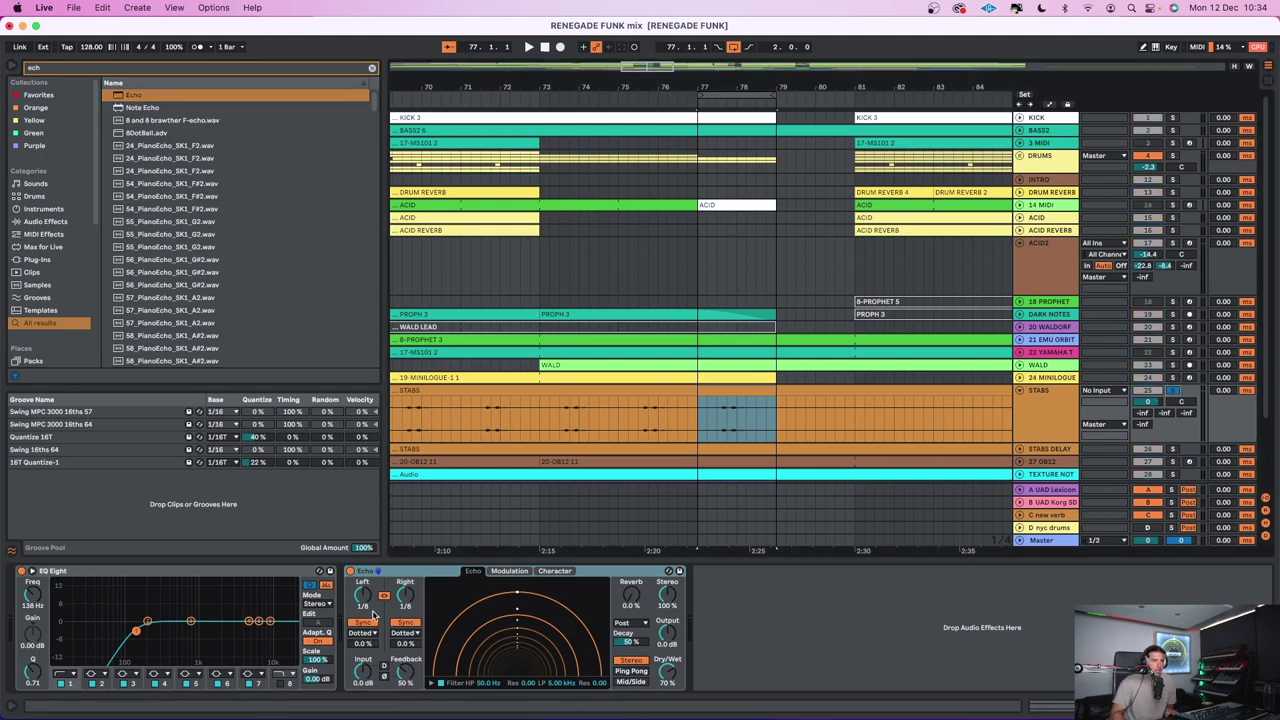
{"action": "left_click", "coordinate": [391, 625]}
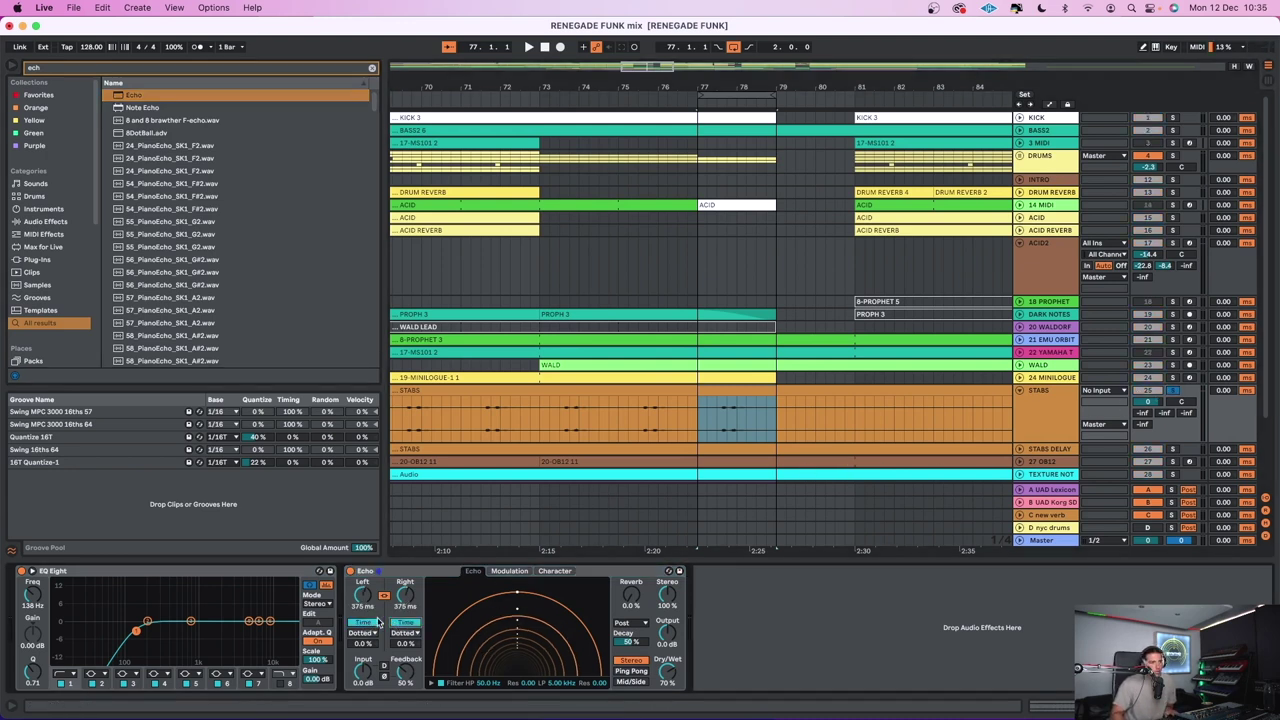
{"action": "mouse_move", "coordinate": [405, 606]}
{"action": "left_mouse_down"}
{"action": "mouse_move", "coordinate": [405, 650]}
{"action": "mouse_move", "coordinate": [403, 612]}
{"action": "left_mouse_up"}
{"action": "key", "text": "space"}
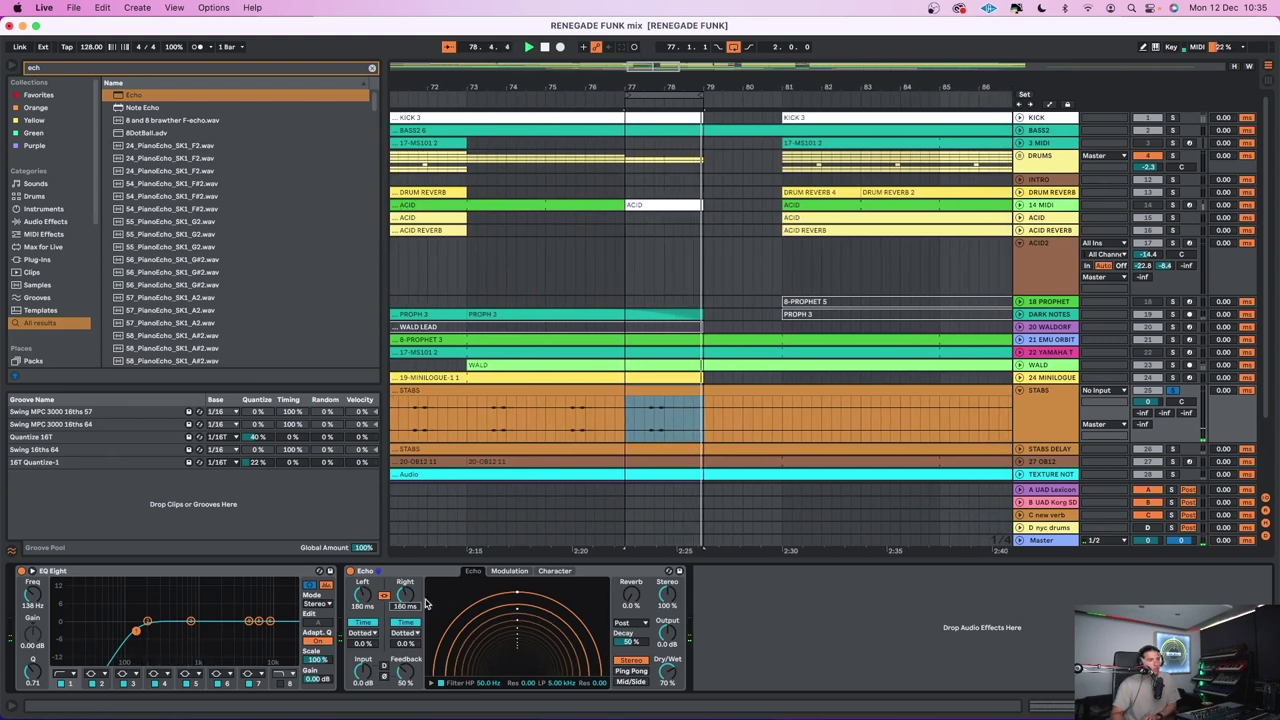
{"action": "left_click_drag", "start_coordinate": [407, 605], "coordinate": [414, 612]}
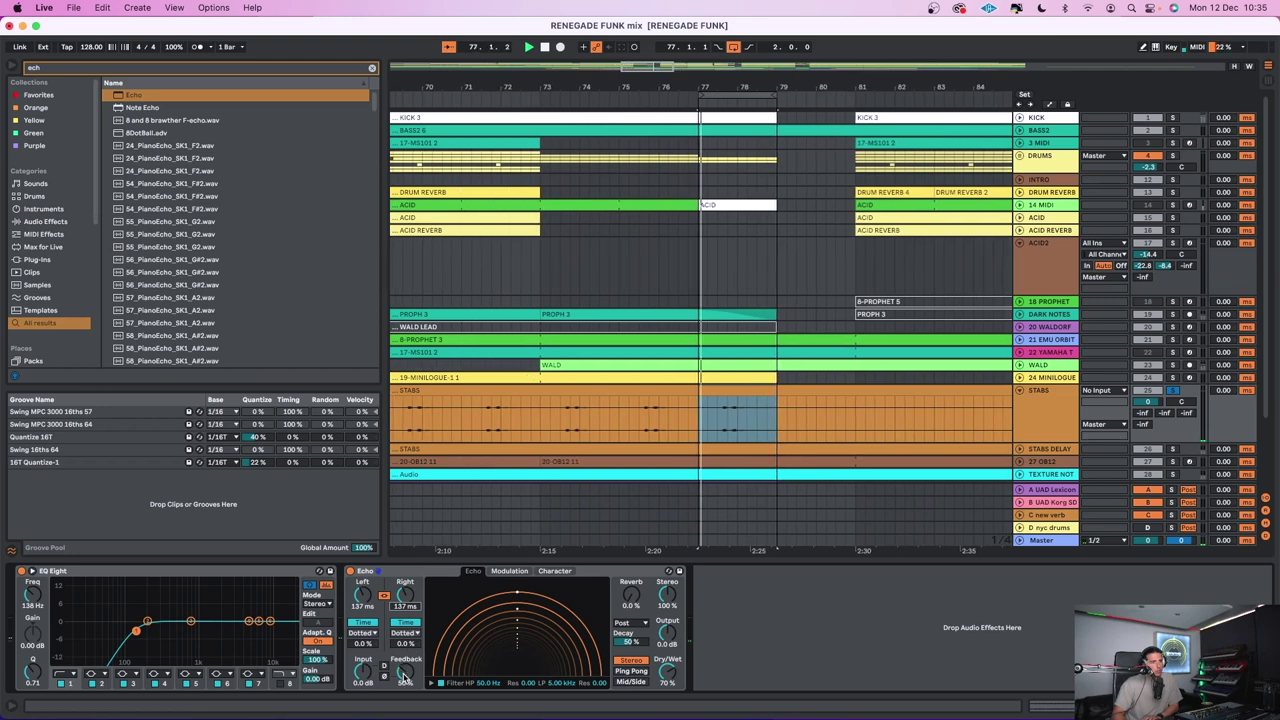
Set Echo's feedback to 93% and its reverb amount to 17% while the stabs loop plays
{"action": "left_click_drag", "start_coordinate": [405, 675], "coordinate": [405, 645]}
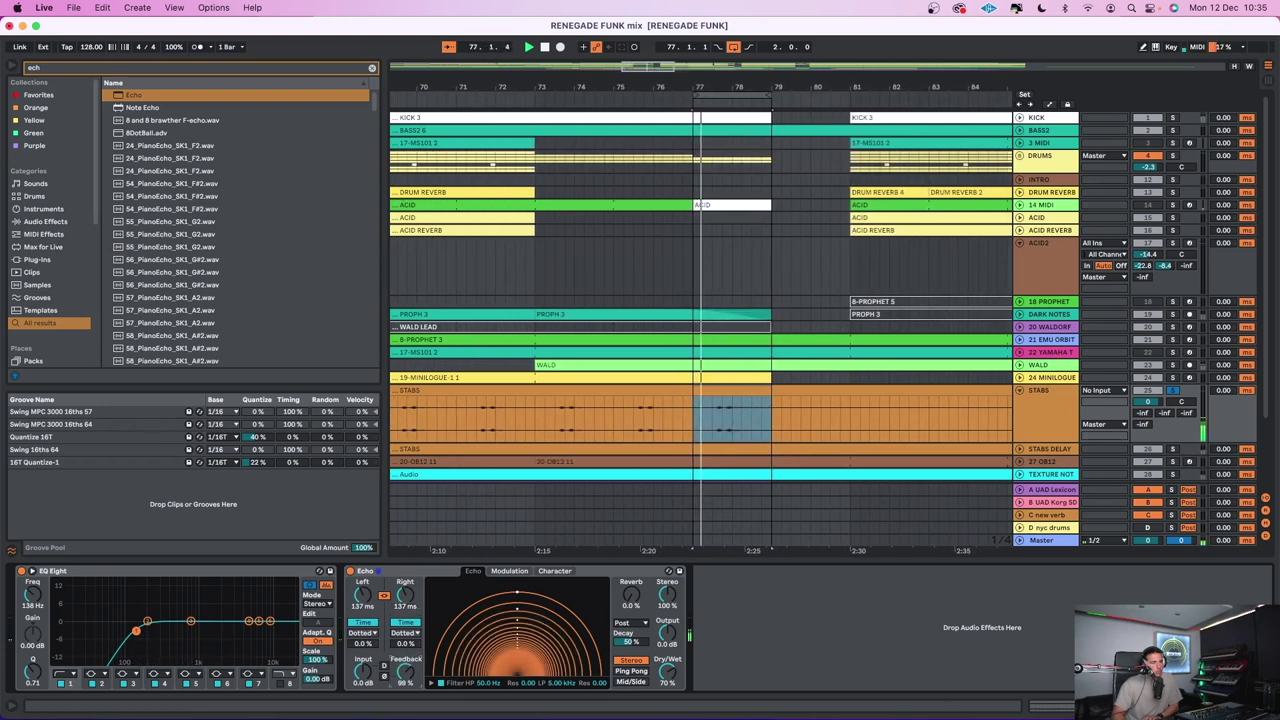
{"action": "left_click_drag", "start_coordinate": [405, 645], "coordinate": [405, 652]}
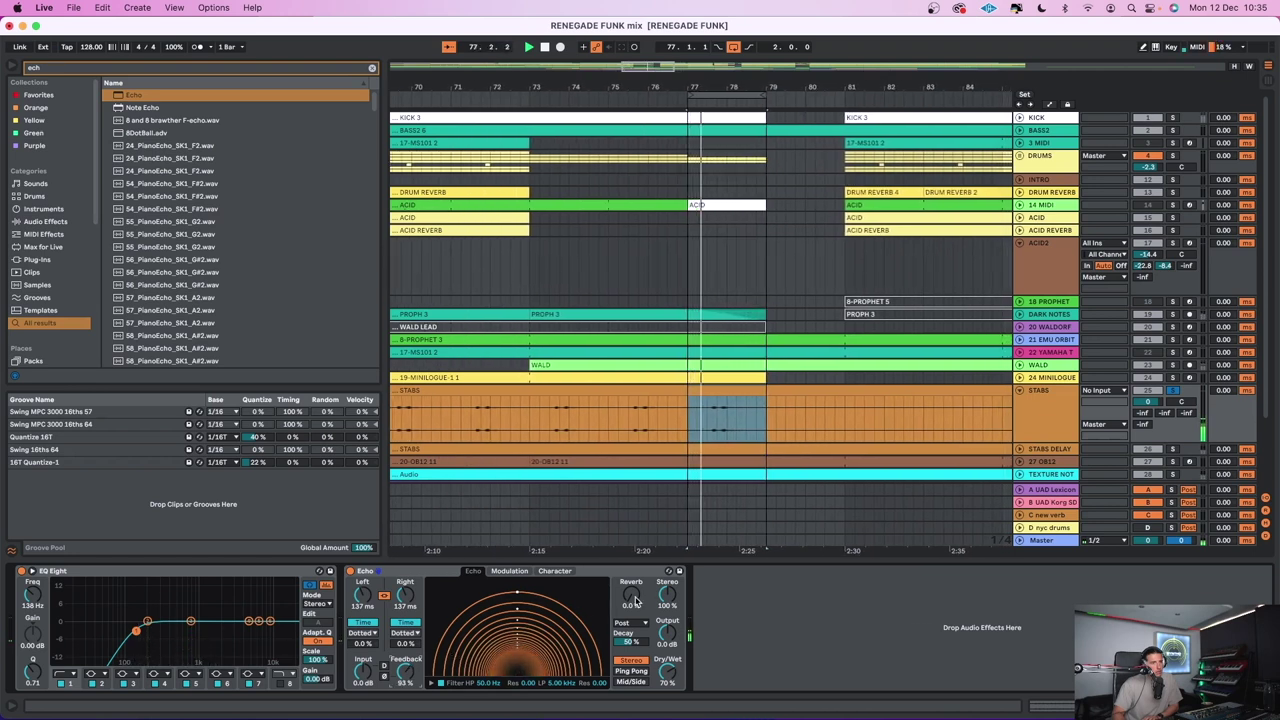
{"action": "left_click_drag", "start_coordinate": [635, 600], "coordinate": [635, 630]}
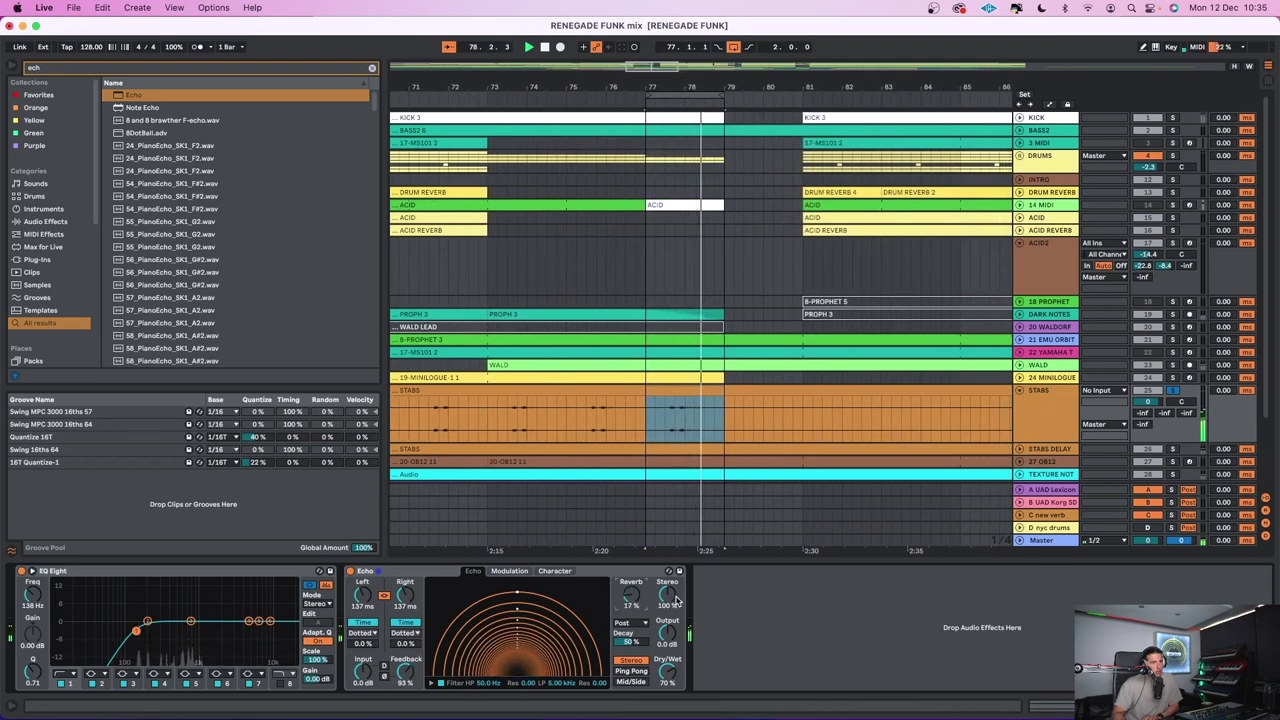
Unlink Echo's channels, set left to 702 ms and right to synced 1/4, with stereo at 138% and feedback at 51%
{"action": "left_click", "coordinate": [383, 596]}
{"action": "left_click", "coordinate": [405, 622]}
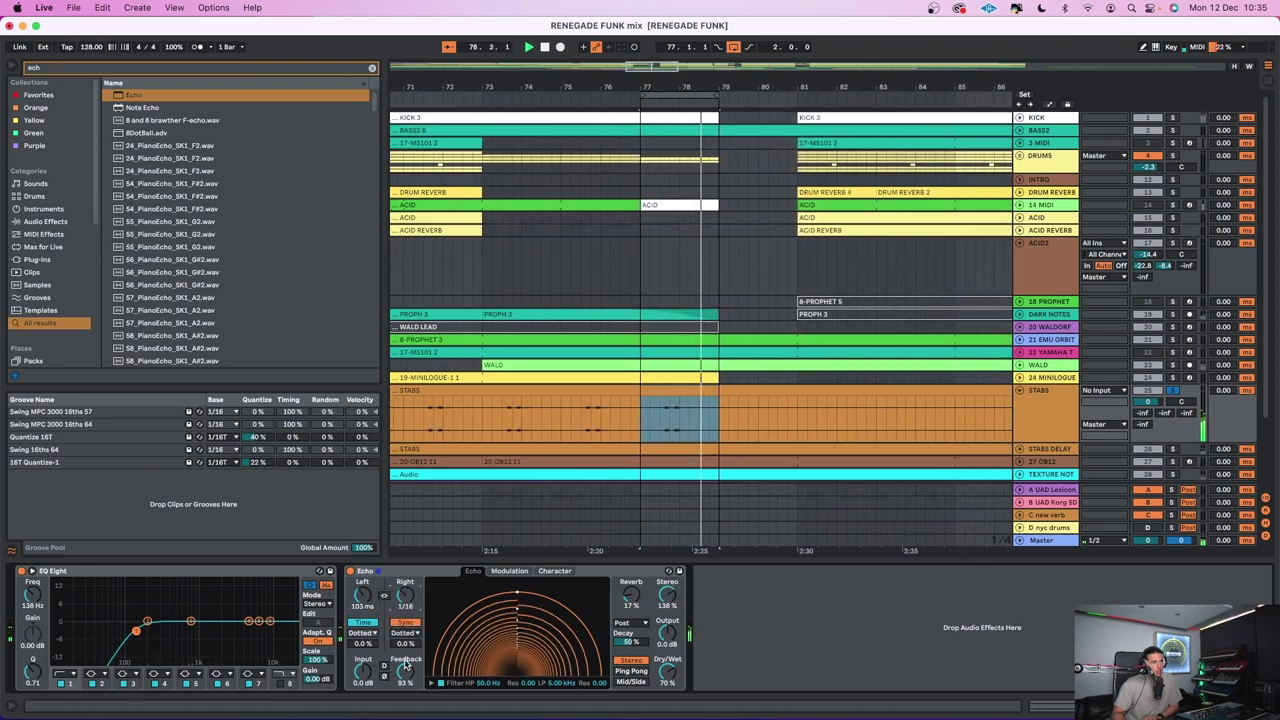
{"action": "left_click_drag", "start_coordinate": [405, 668], "coordinate": [405, 692]}
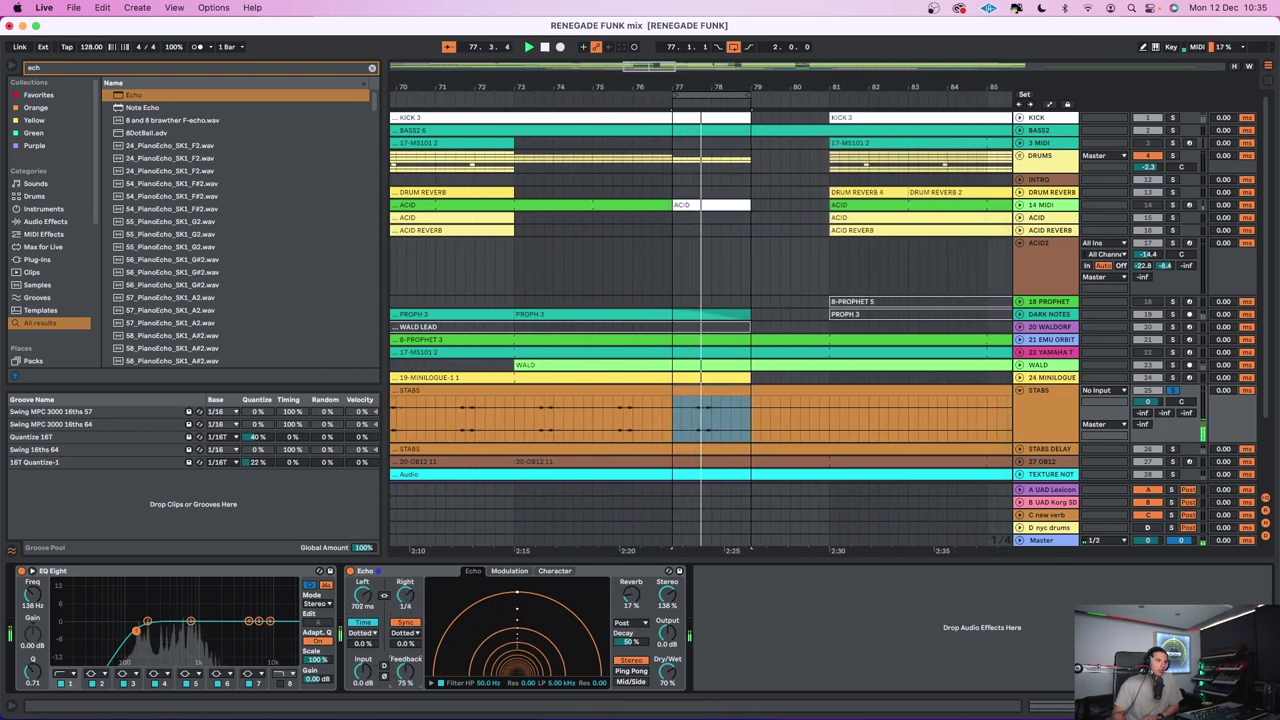
Stop playback, delete the Echo effect from the STABS track, and close the browser
{"action": "left_click", "coordinate": [376, 575]}
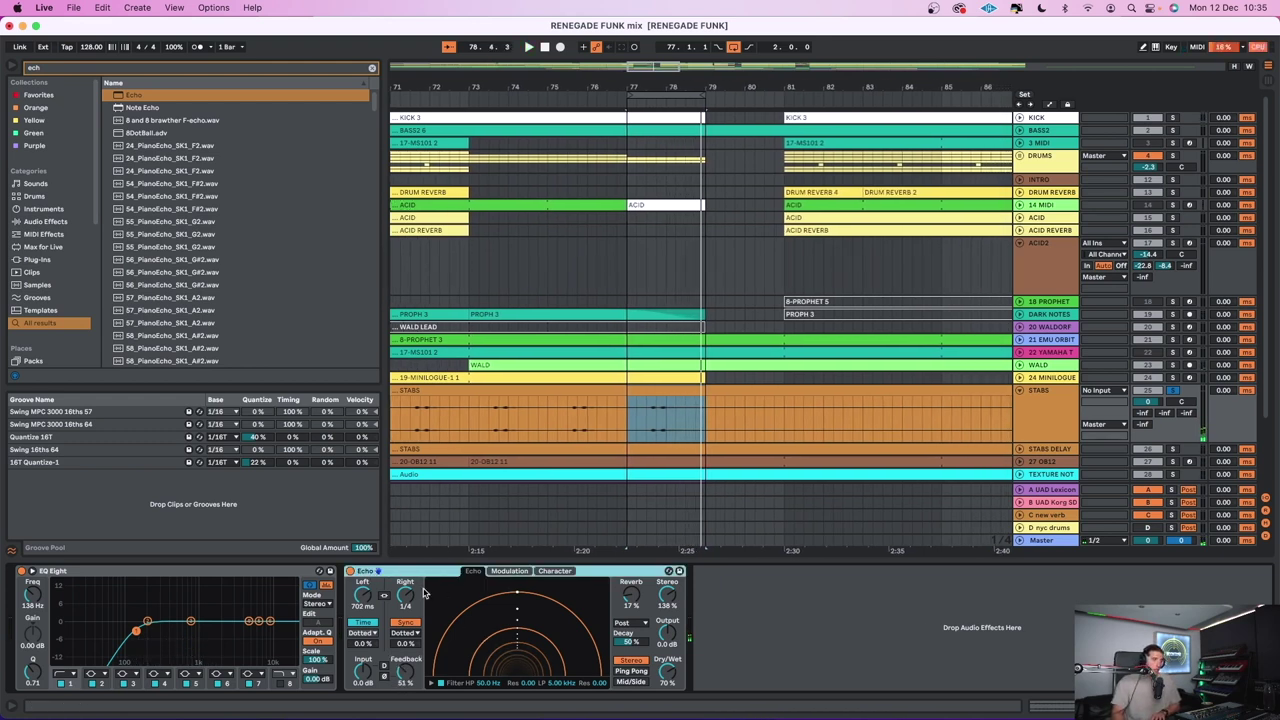
{"action": "key", "text": "Delete"}
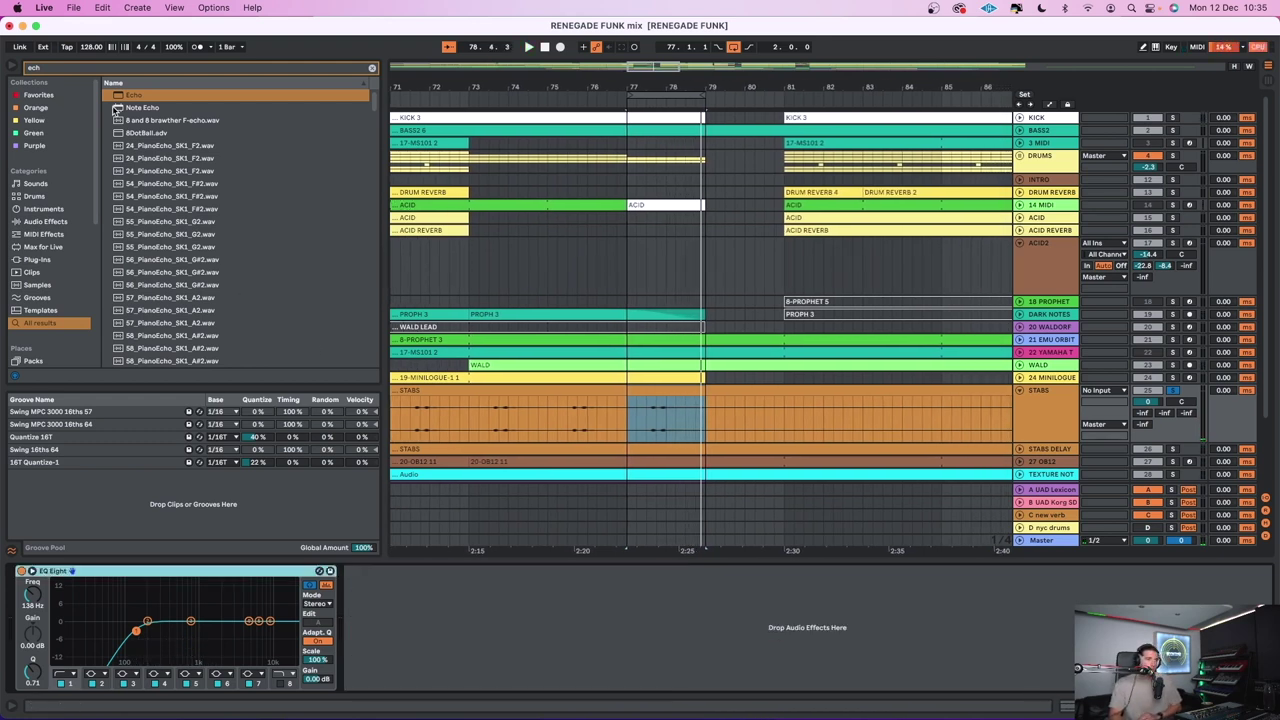
{"action": "left_click", "coordinate": [14, 68]}
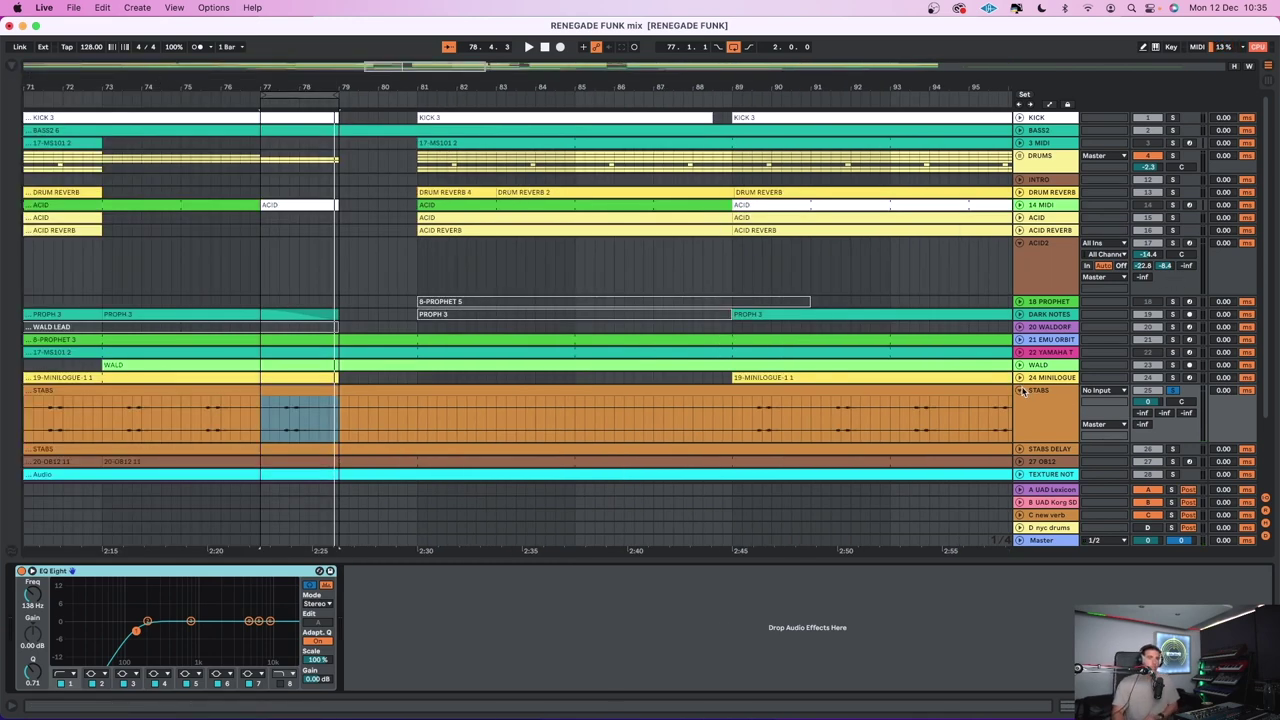
Fold STABS, hide the device view, and play the full unsoloed mix from bar 77 with the YAM track expanded
{"action": "left_click", "coordinate": [1021, 390]}
{"action": "key", "text": "super+alt+l"}
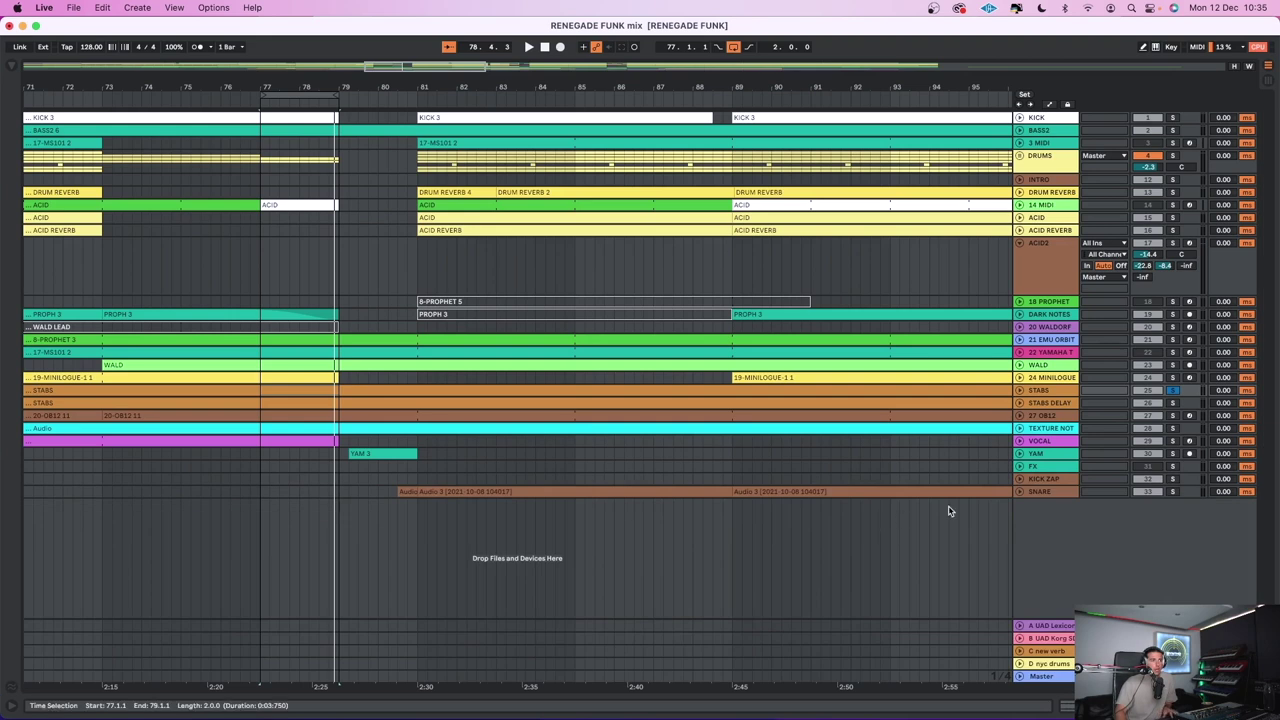
{"action": "left_click", "coordinate": [1020, 455]}
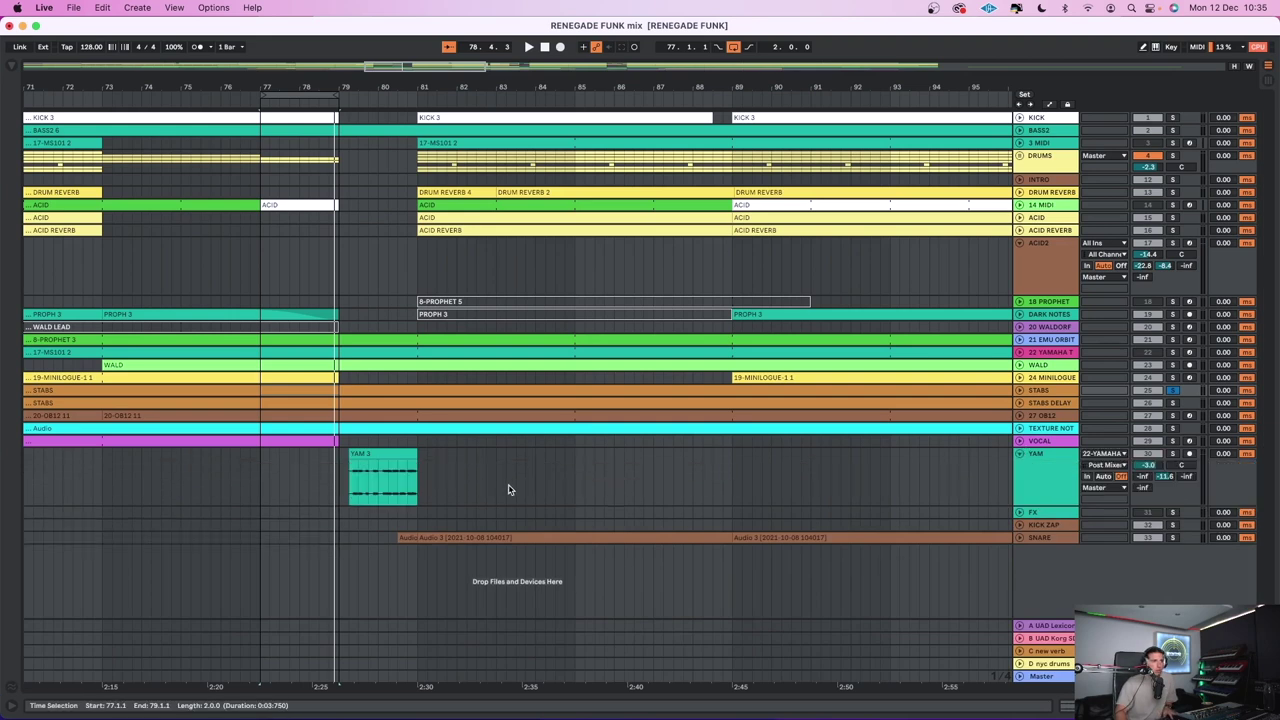
{"action": "left_click", "coordinate": [258, 476]}
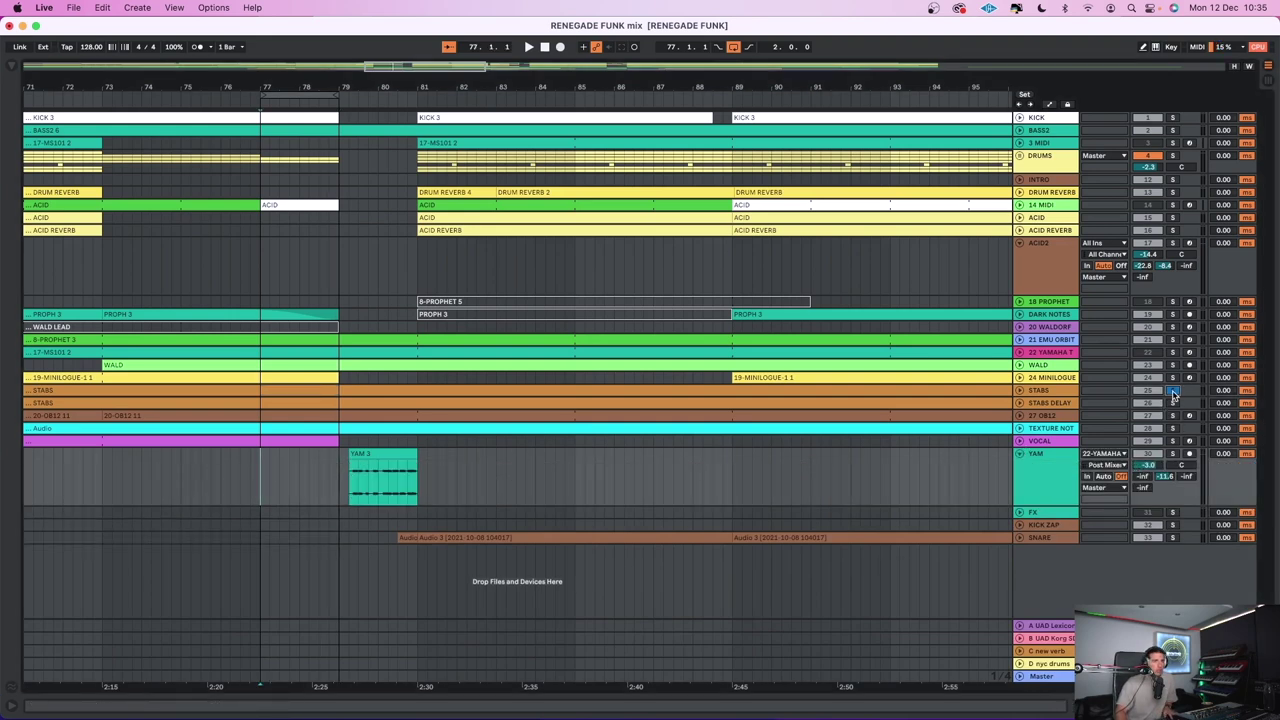
{"action": "key", "text": "space"}
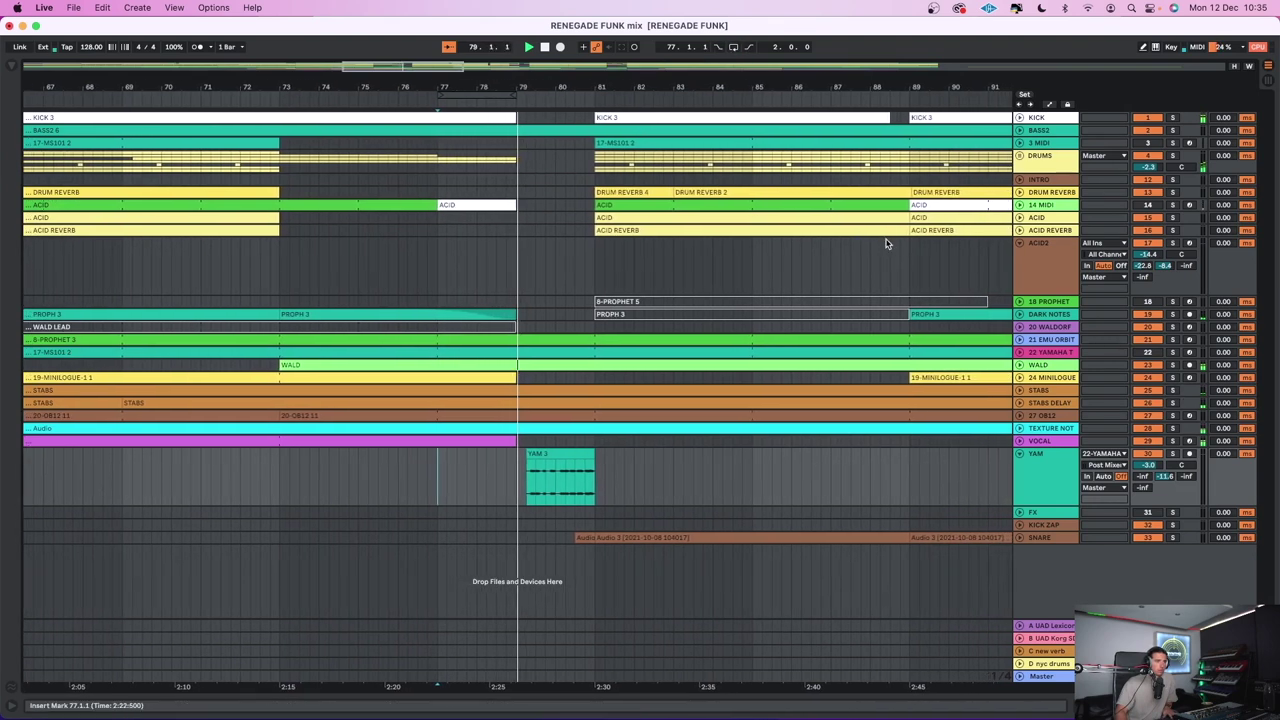
Fold the YAM and ACID2 tracks while the full mix plays across a wider span of the arrangement
{"action": "left_click", "coordinate": [838, 480]}
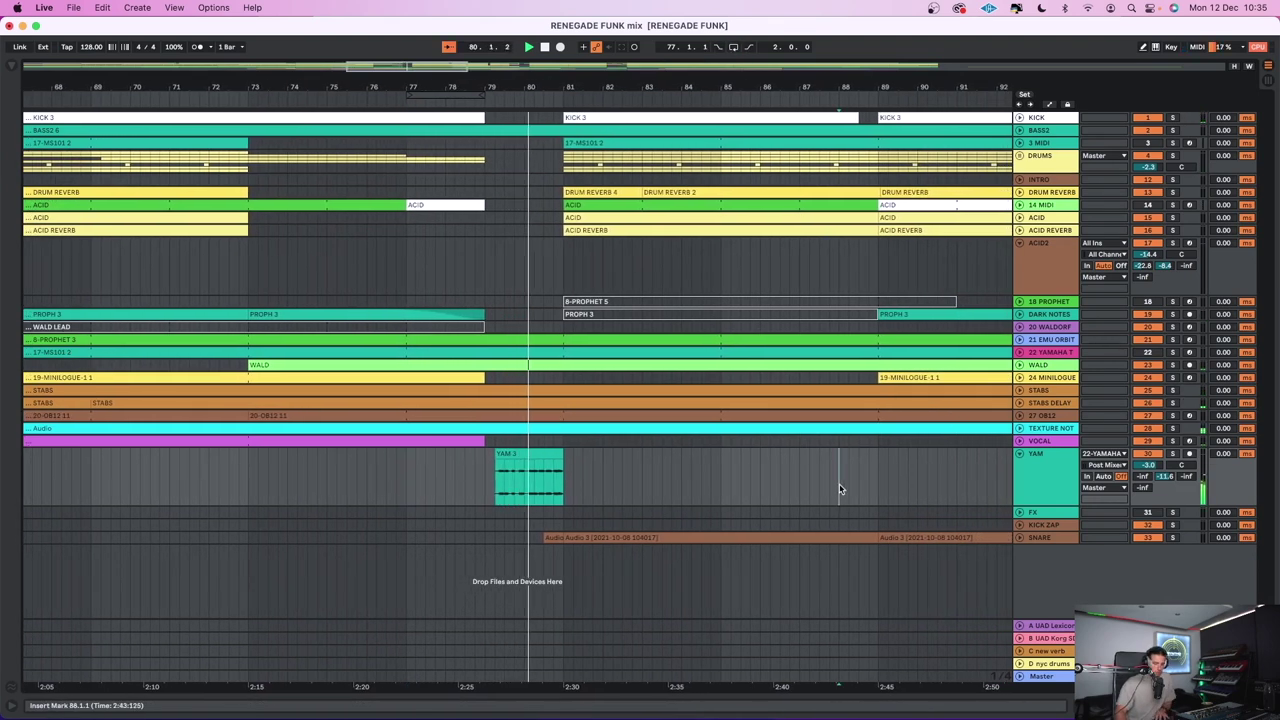
{"action": "key", "text": "minus"}
{"action": "key", "text": "minus"}
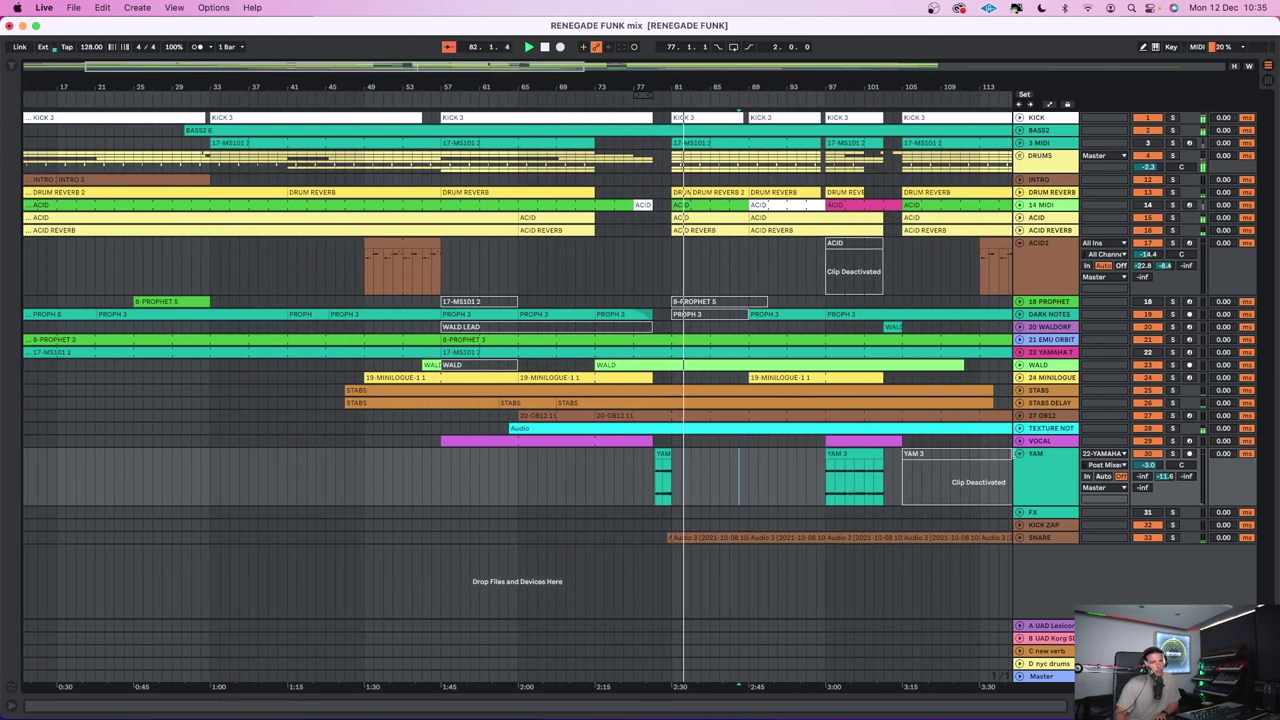
{"action": "left_click", "coordinate": [1019, 453]}
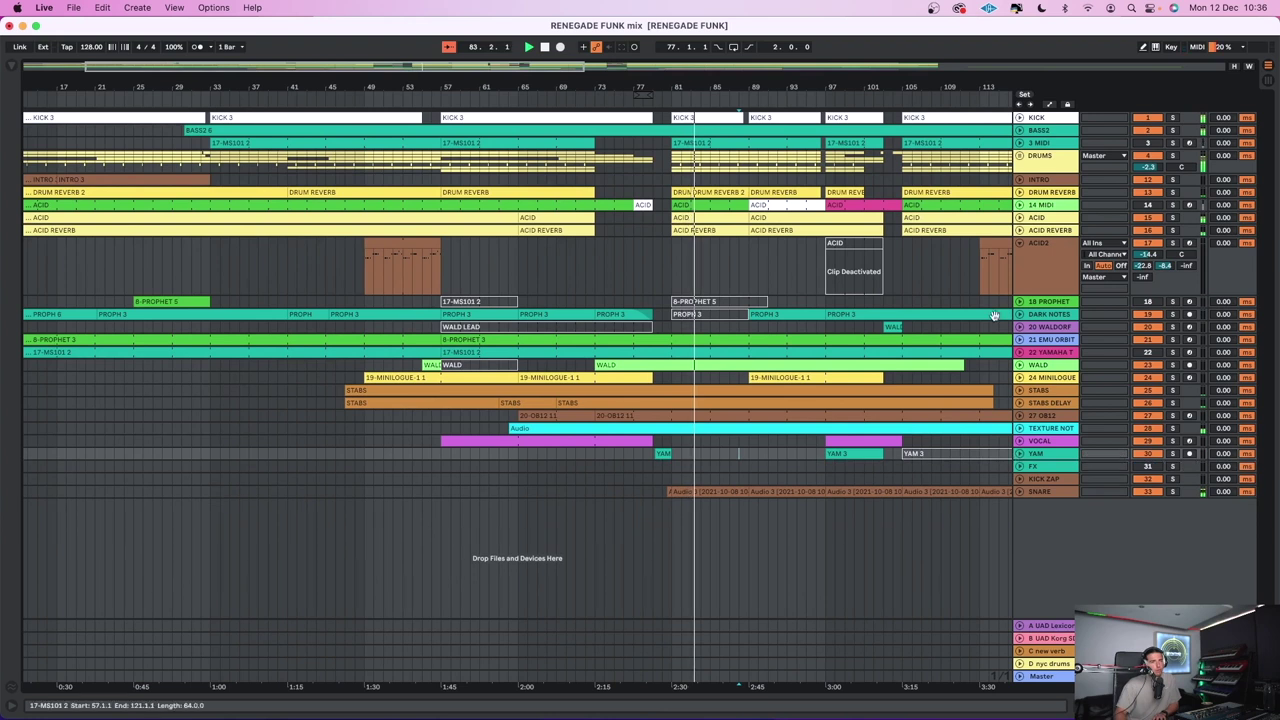
{"action": "left_click", "coordinate": [1020, 243]}
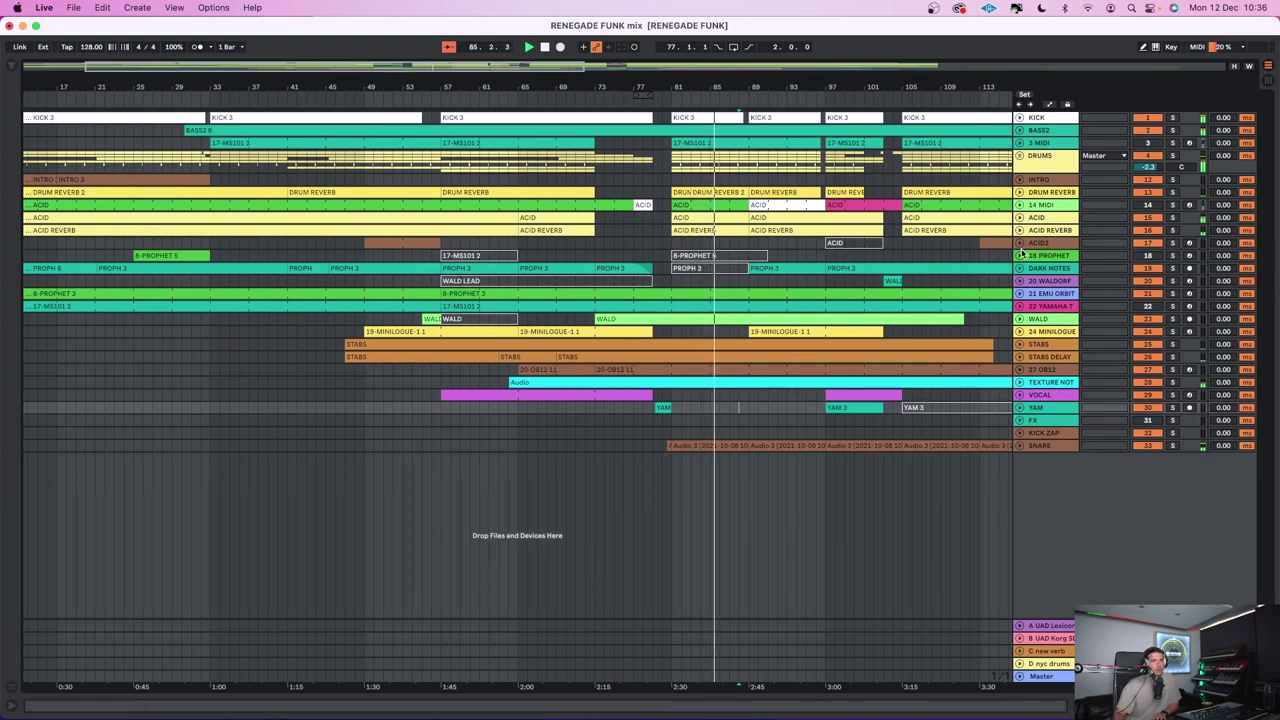
Expand the WALD track, play it soloed from bar 73, and stop and fold it after listening
{"action": "left_click", "coordinate": [1020, 319]}
{"action": "left_click", "coordinate": [593, 349]}
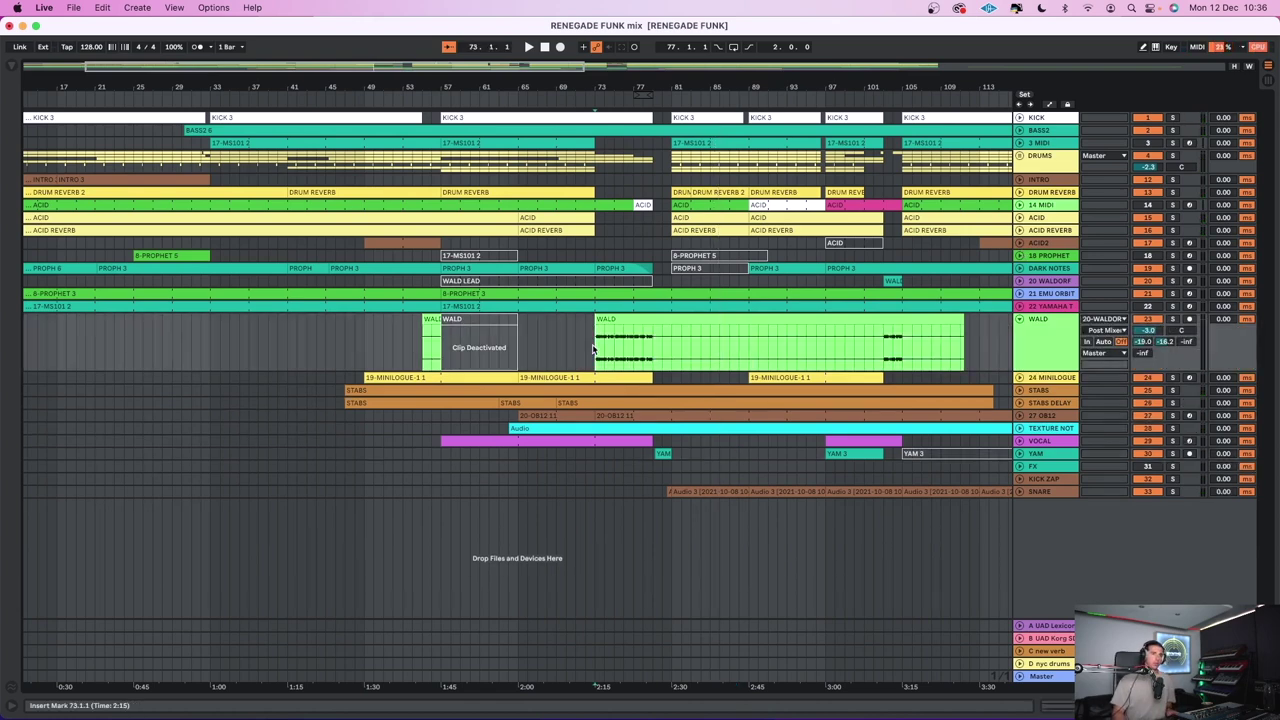
{"action": "key", "text": "space"}
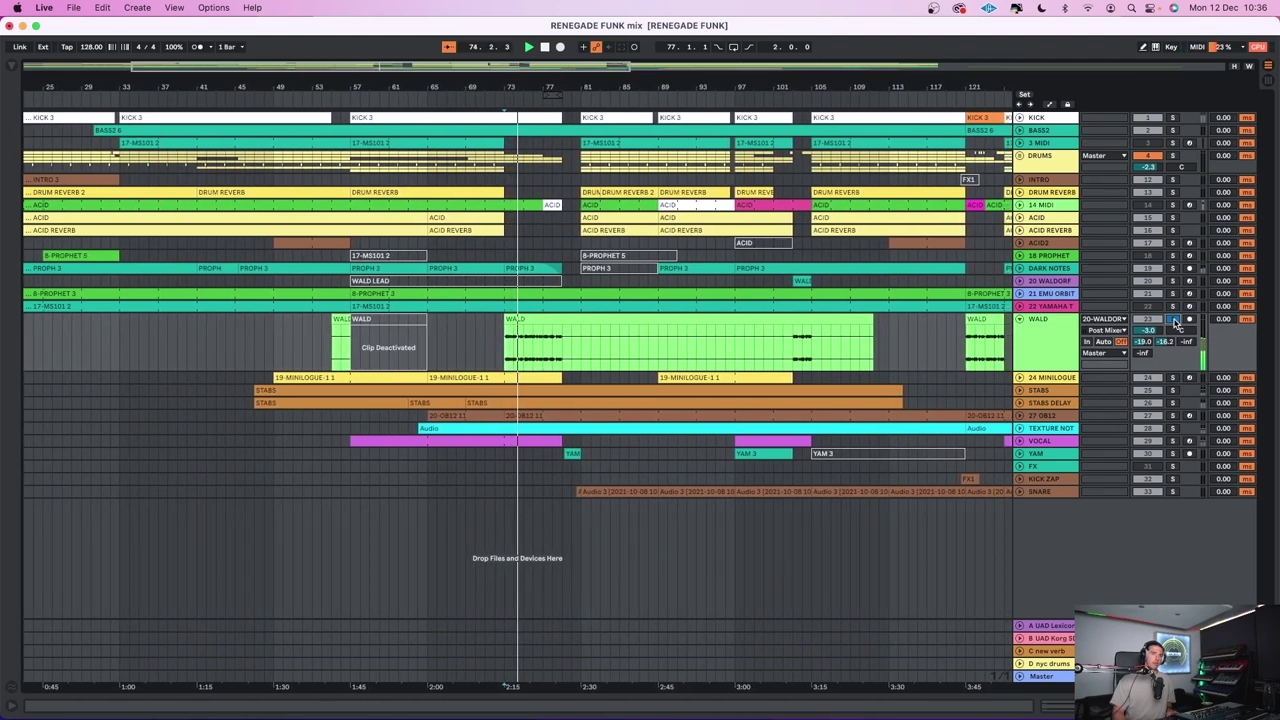
{"action": "left_click", "coordinate": [1020, 319]}
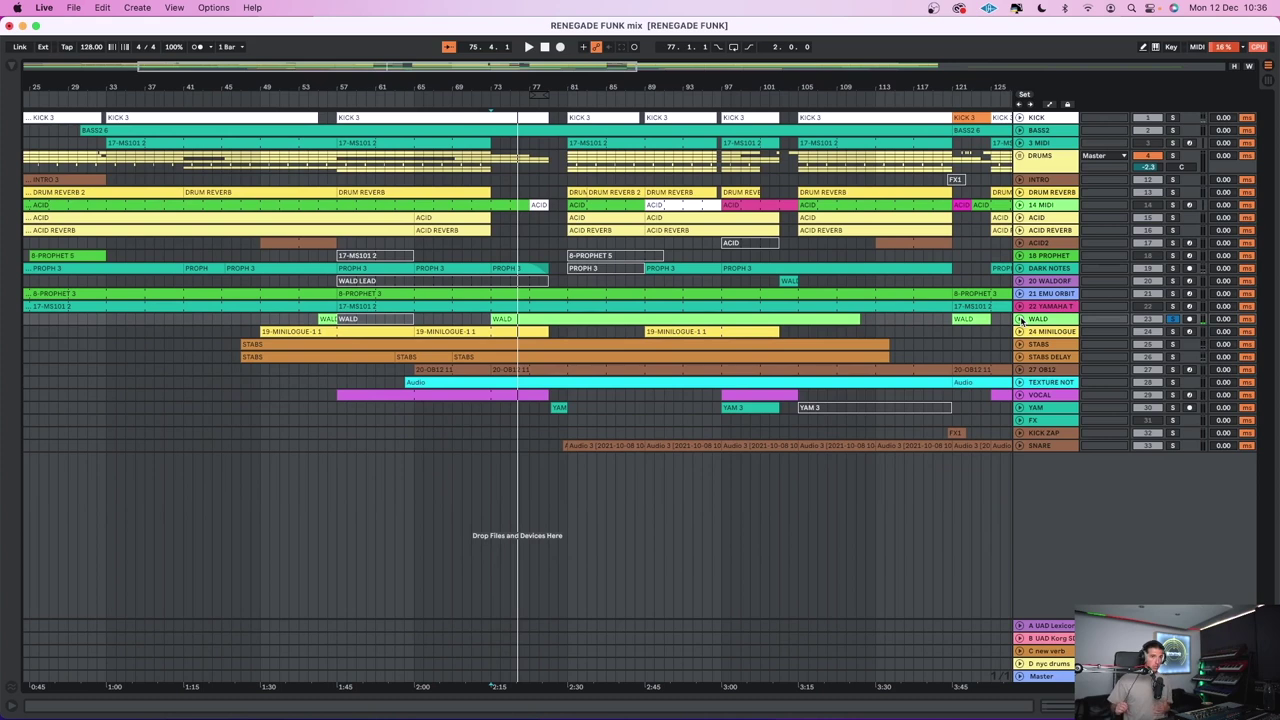
Search the browser for "omnis" and replace that search with "pluck"
{"action": "key", "text": "super+f"}
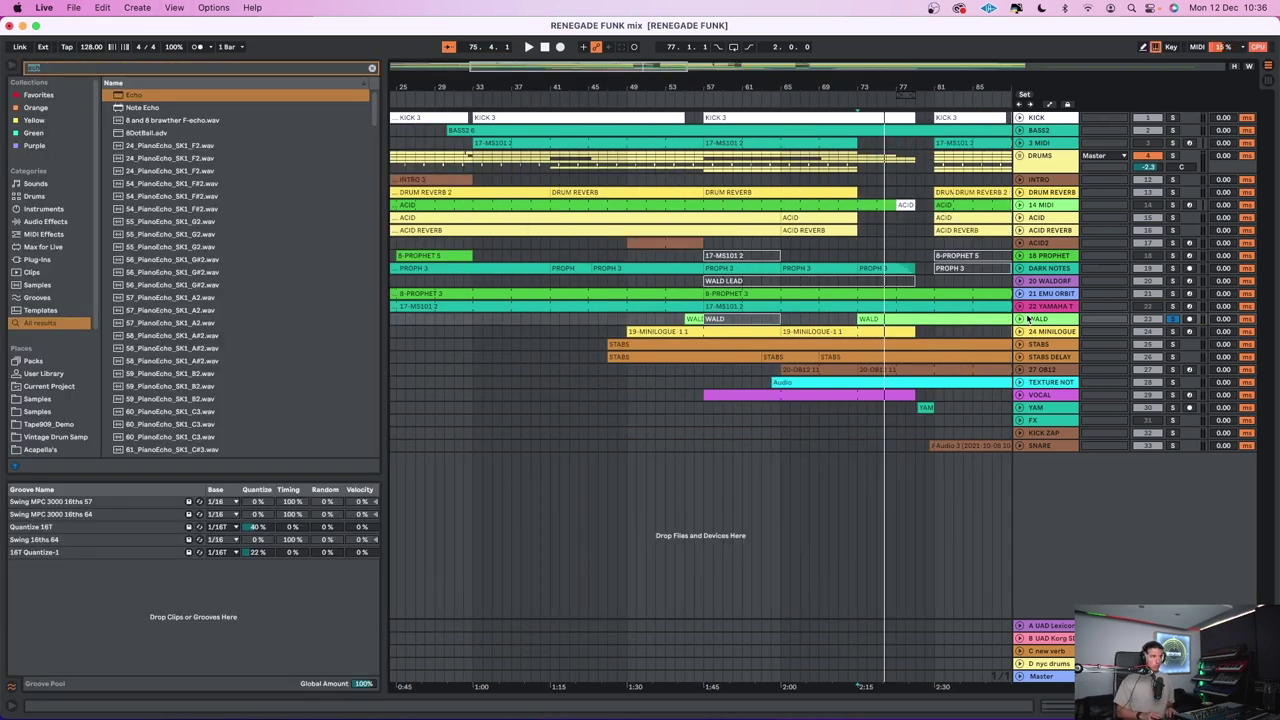
{"action": "type", "text": "omnis"}
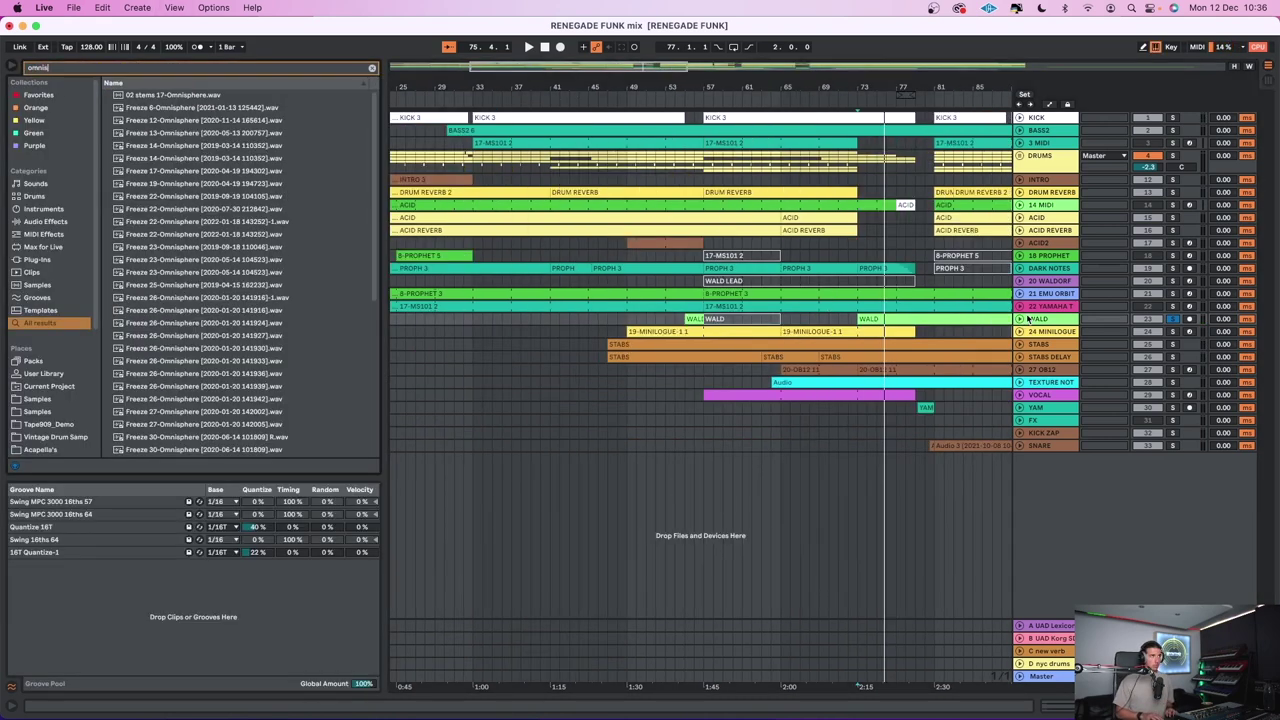
{"action": "type", "text": "pluck"}
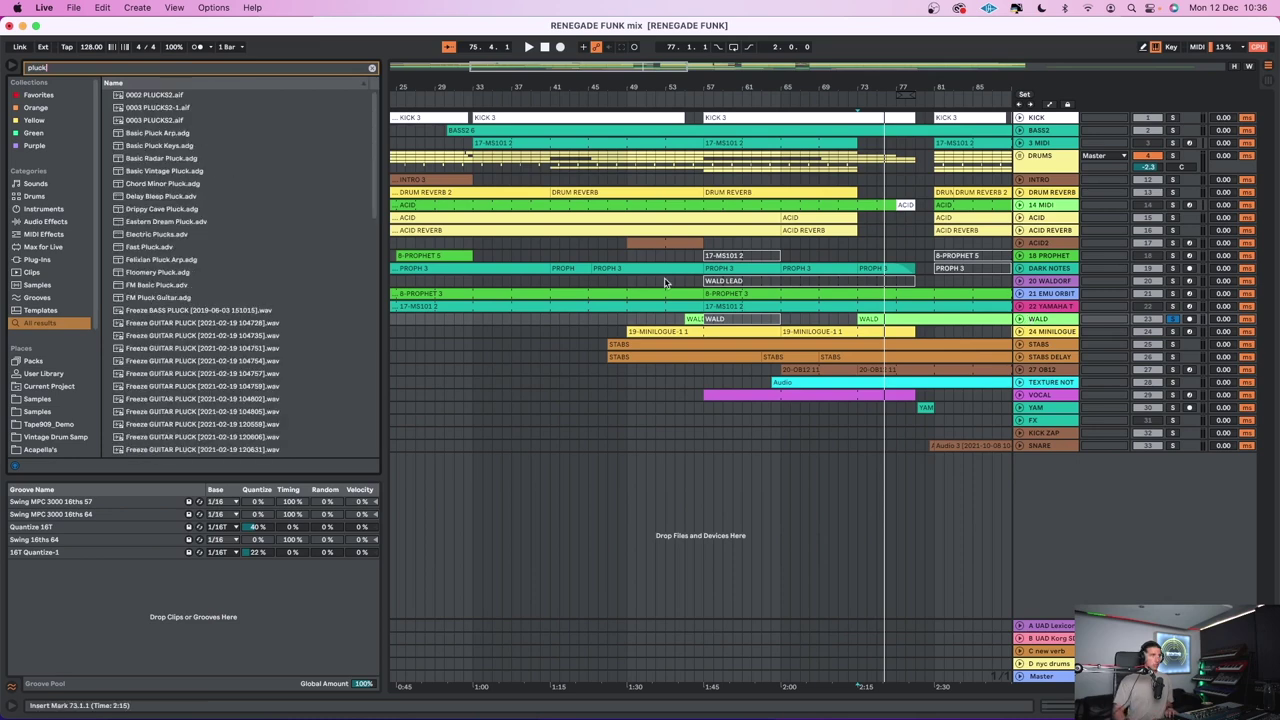
Preview the basic pluck presets and load Basic Vintage Pluck.adg onto a new MIDI track below SNARE
{"action": "left_click", "coordinate": [258, 168]}
{"action": "key", "text": "Up"}
{"action": "key", "text": "Up"}
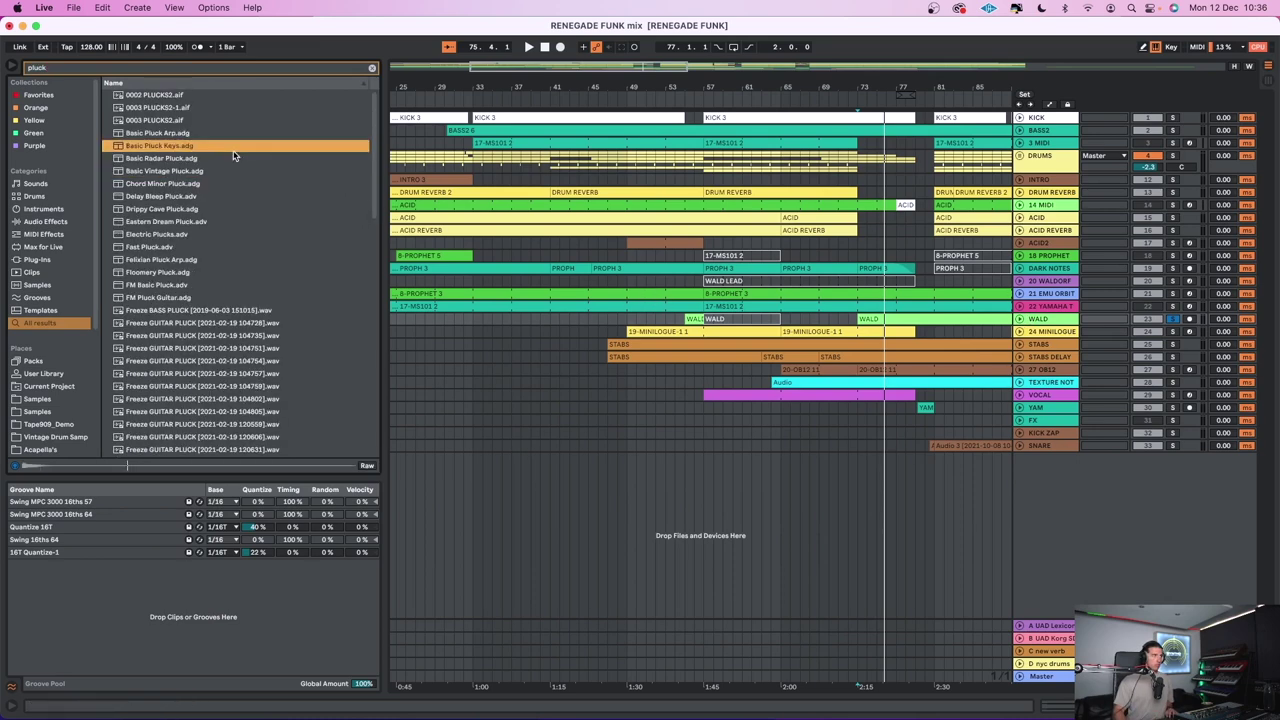
{"action": "key", "text": "Down"}
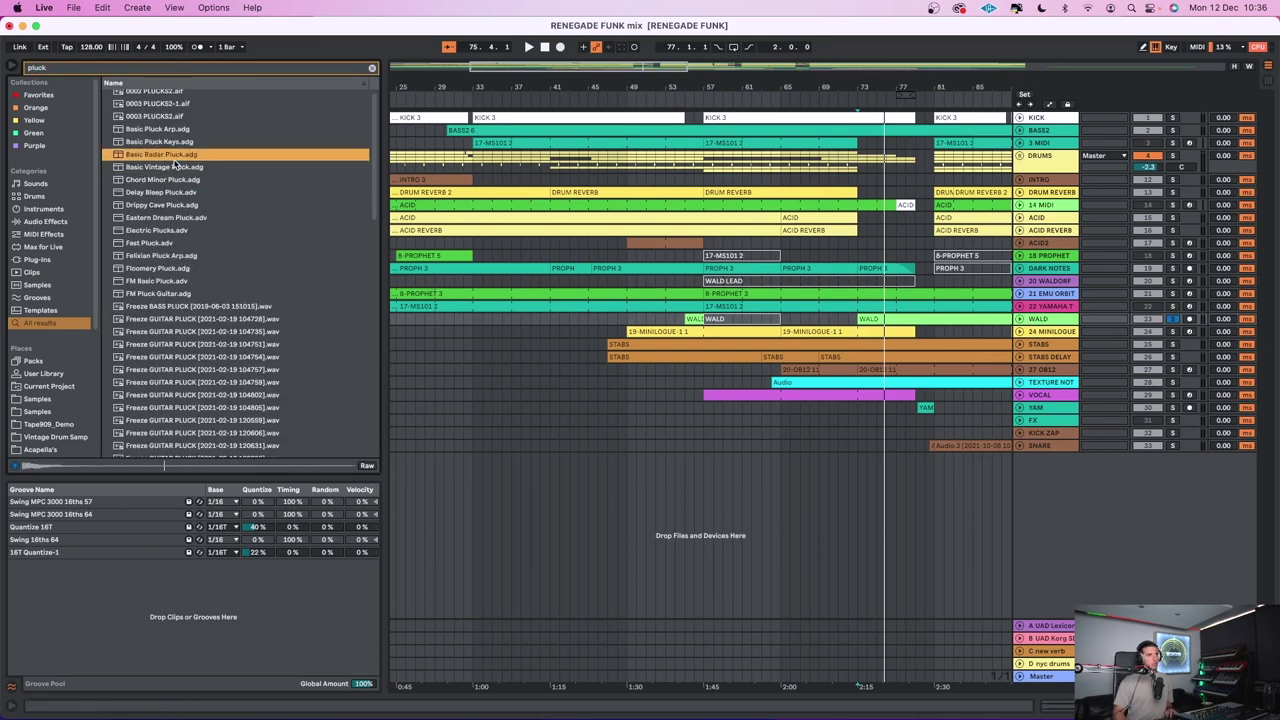
{"action": "key", "text": "Down"}
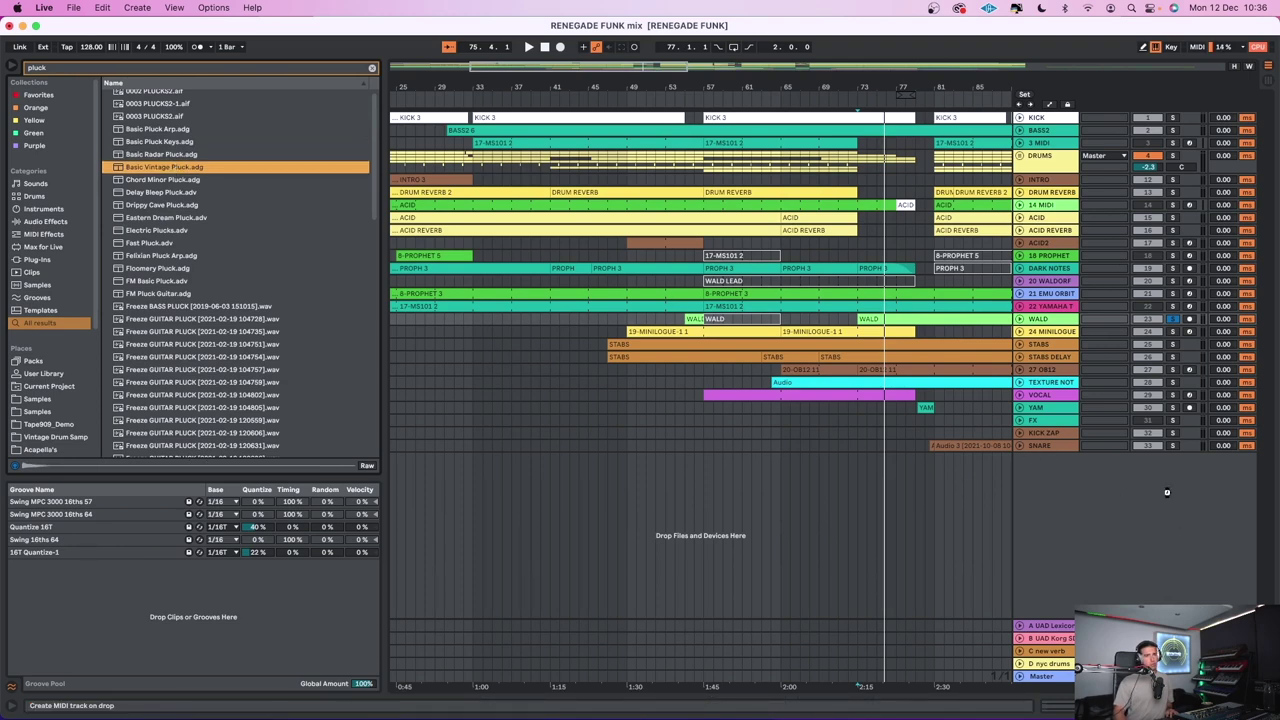
{"action": "left_click_drag", "start_coordinate": [1120, 487], "coordinate": [1108, 478]}
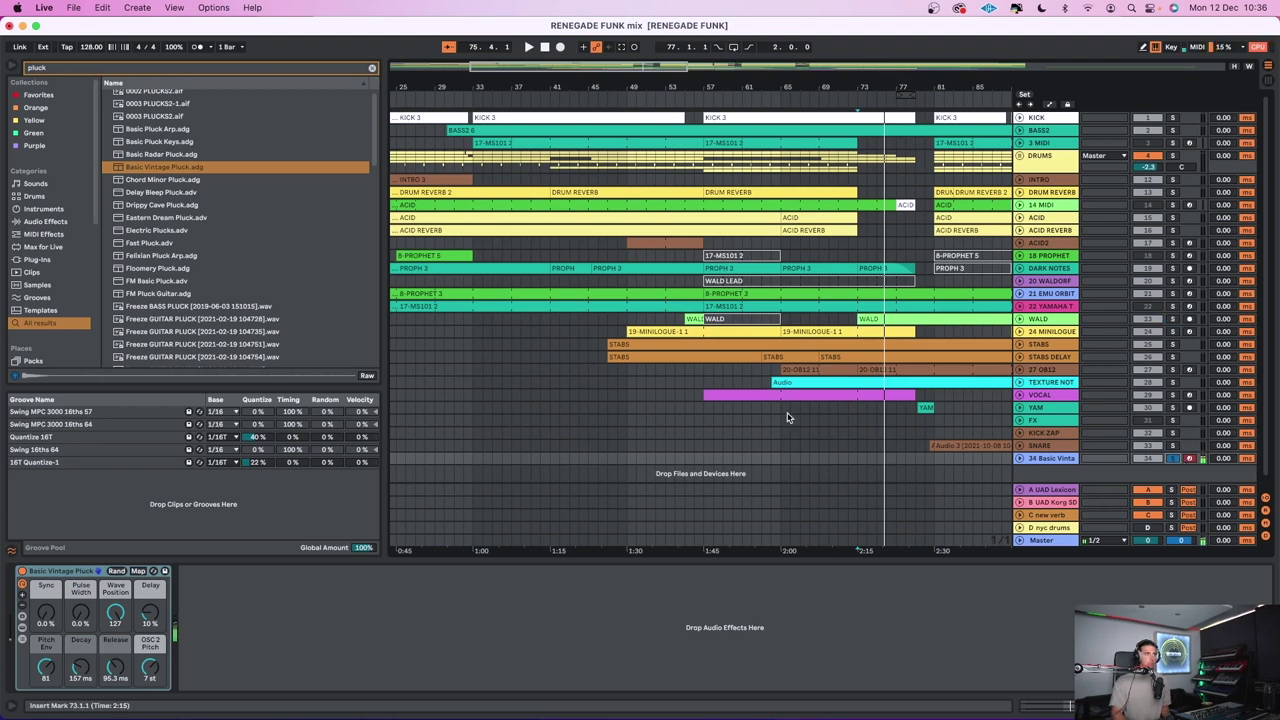
Preview more pluck presets, including Fast Pluck, Eastern Dream Pluck, Drippy Cave Pluck, Felixian Pluck Arp, FM Basic Pluck and FM Pluck Guitar
{"action": "left_click", "coordinate": [162, 244]}
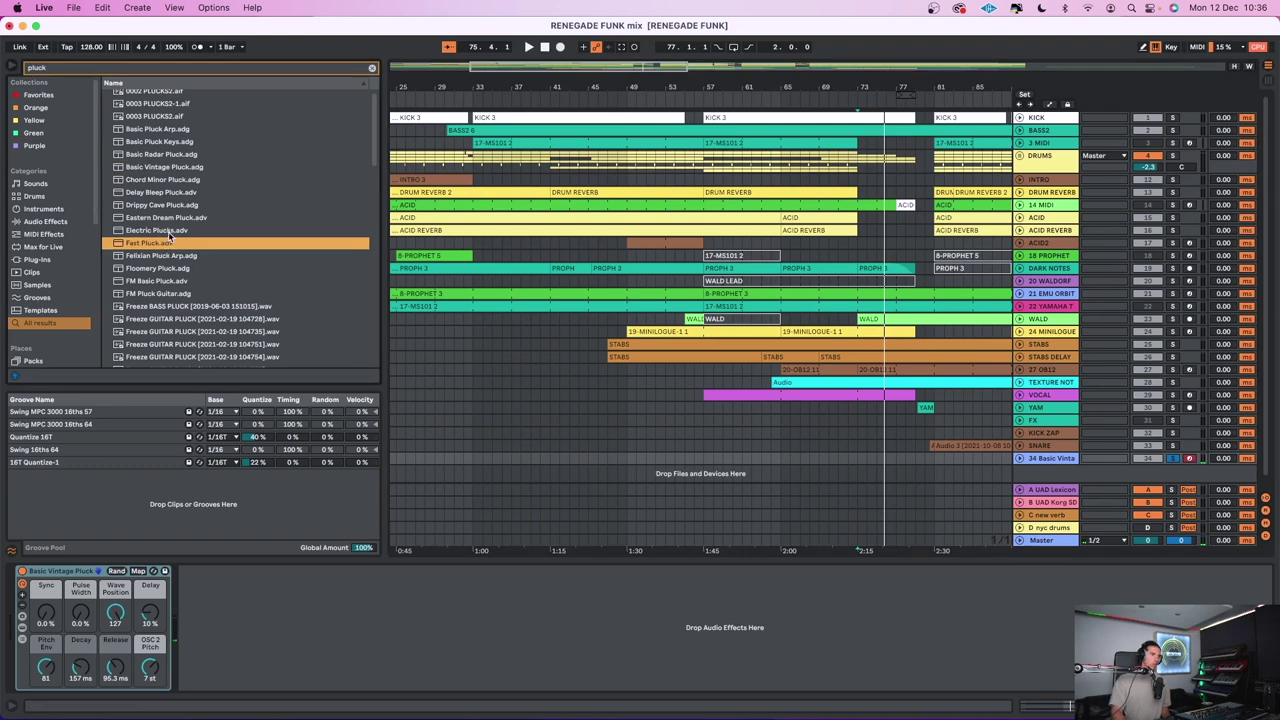
{"action": "left_click", "coordinate": [168, 231]}
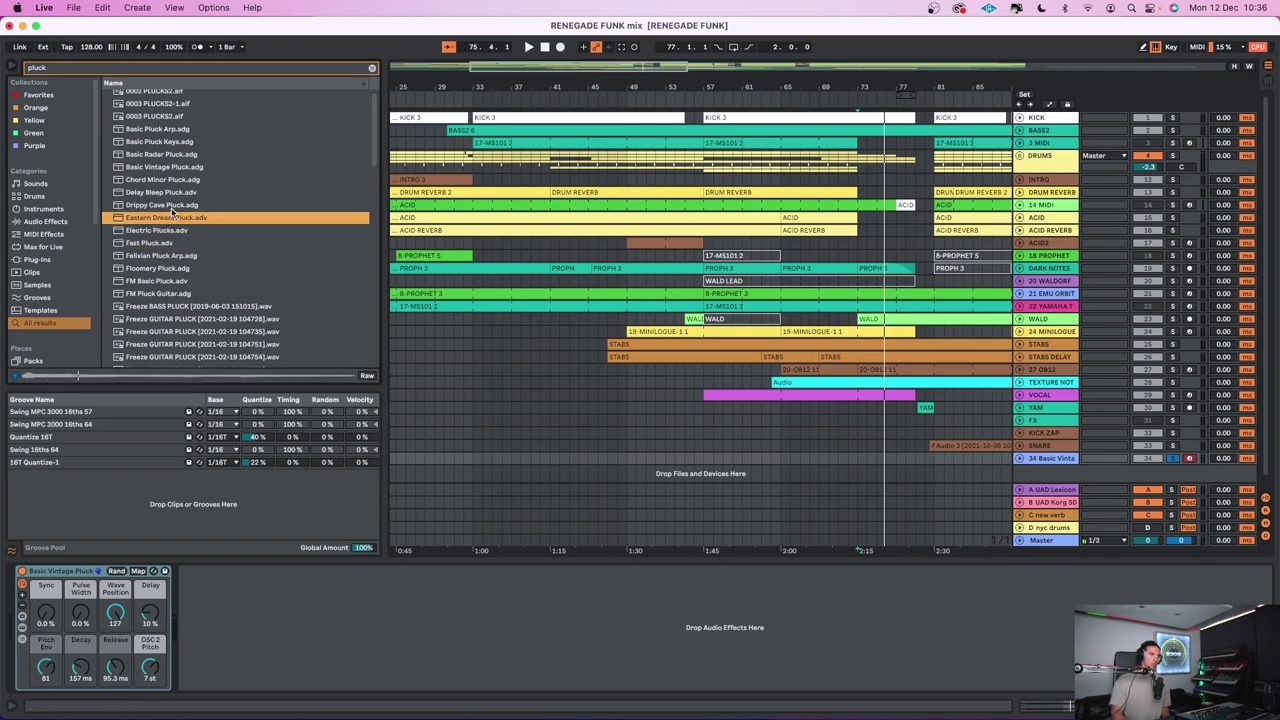
{"action": "left_click", "coordinate": [172, 205]}
{"action": "left_click", "coordinate": [187, 257]}
{"action": "left_click", "coordinate": [184, 283]}
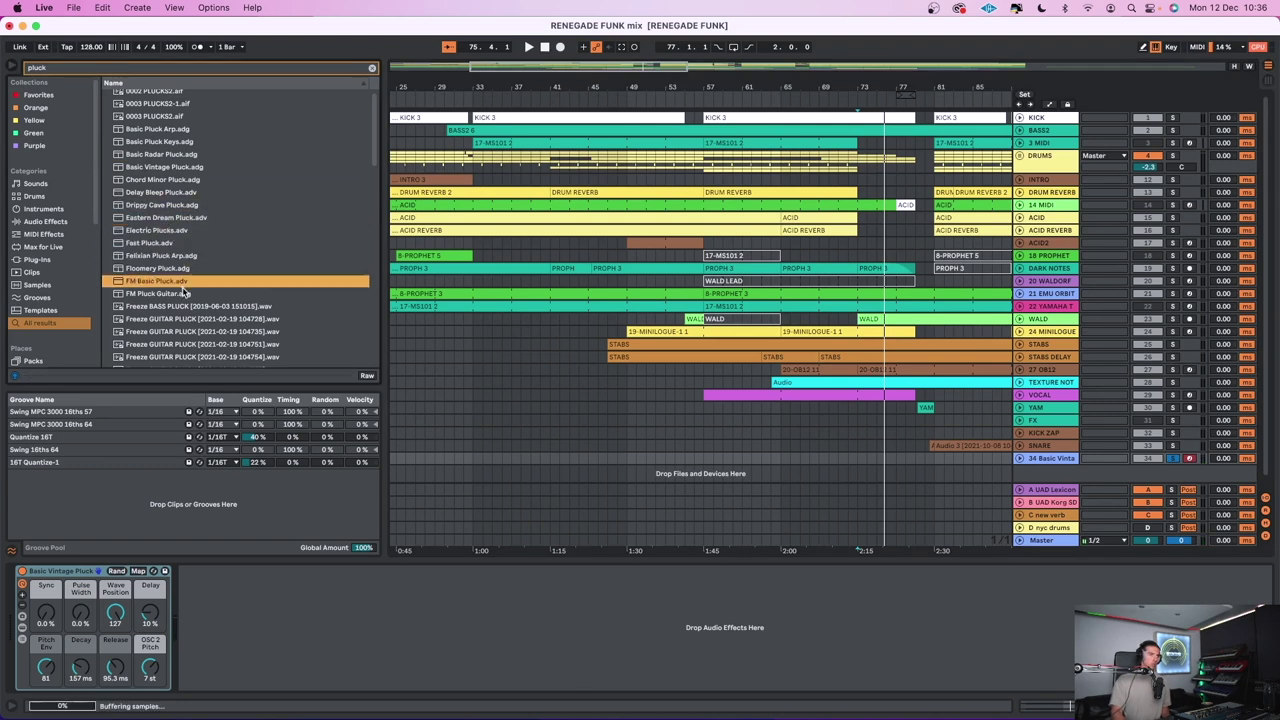
{"action": "left_click", "coordinate": [184, 294]}
{"action": "left_click", "coordinate": [185, 245]}
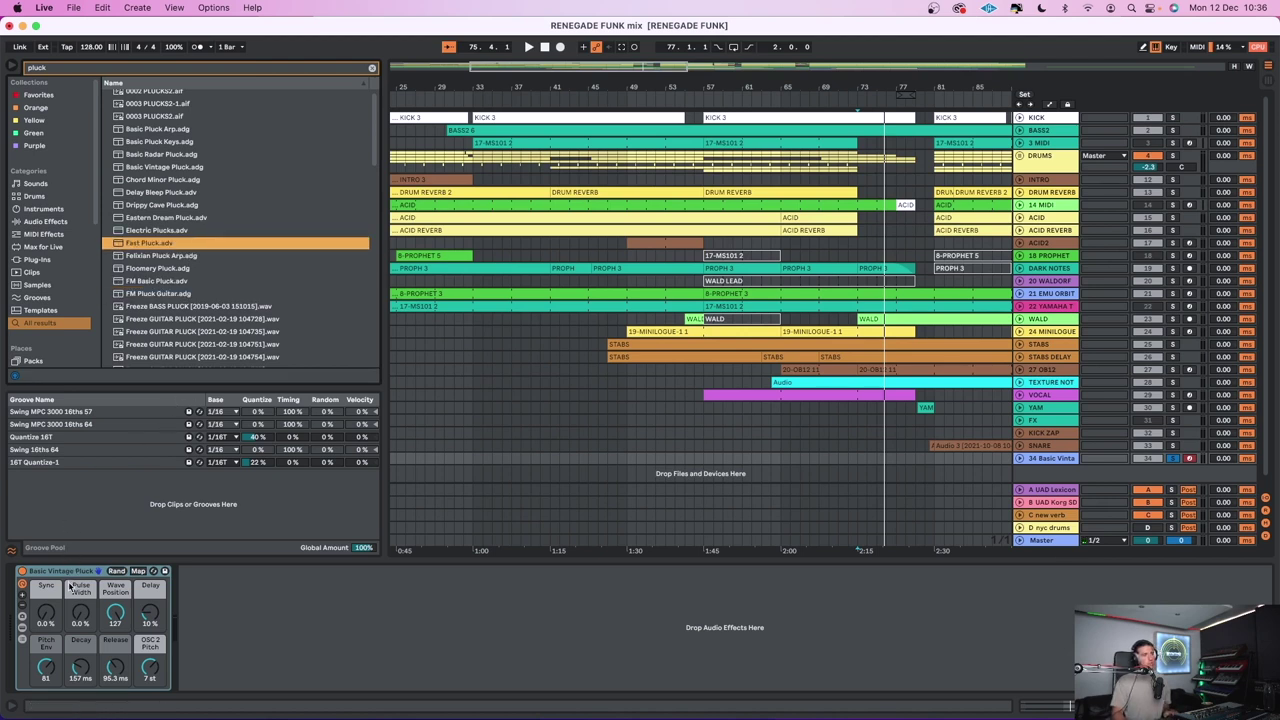
{"action": "left_click", "coordinate": [75, 575]}
{"action": "scroll", "coordinate": [197, 177], "scroll_direction": "up", "scroll_amount": 1}
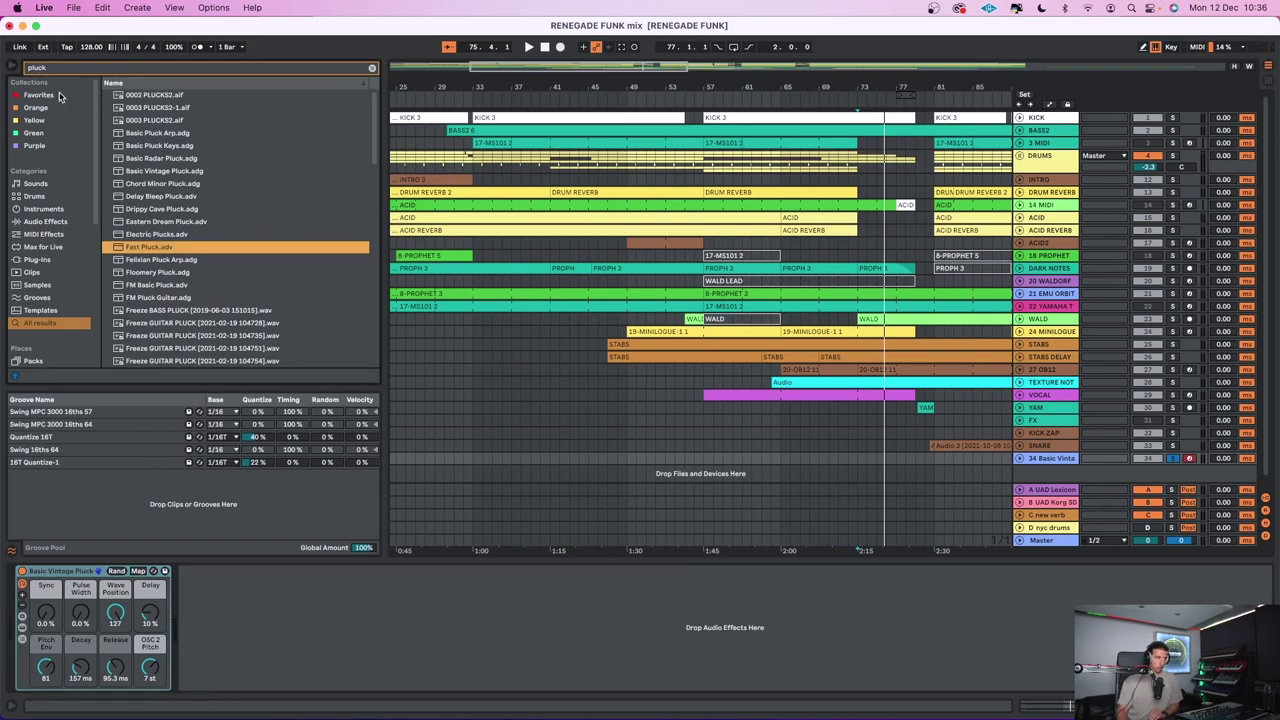
Close the browser and device view, clear the solos, and play the expanded WALD passages in the full mix from bar 73 and around bar 99
{"action": "left_click", "coordinate": [13, 67]}
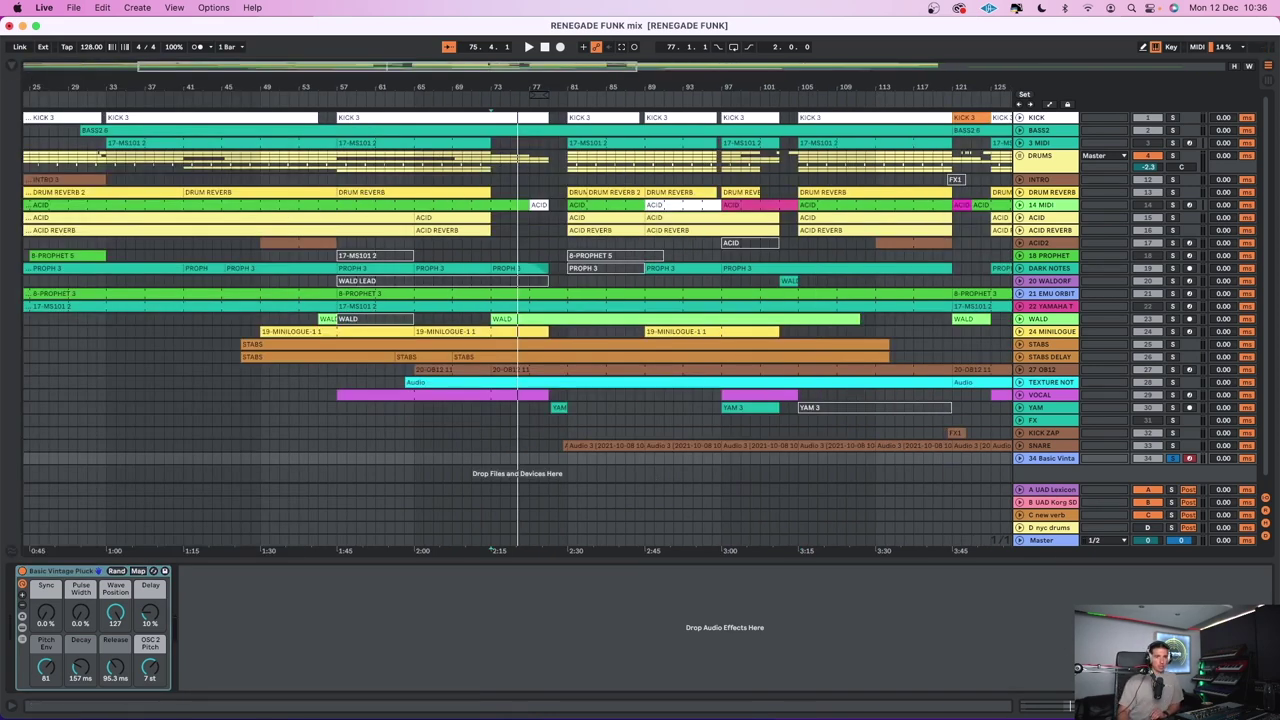
{"action": "key", "text": "super+alt+l"}
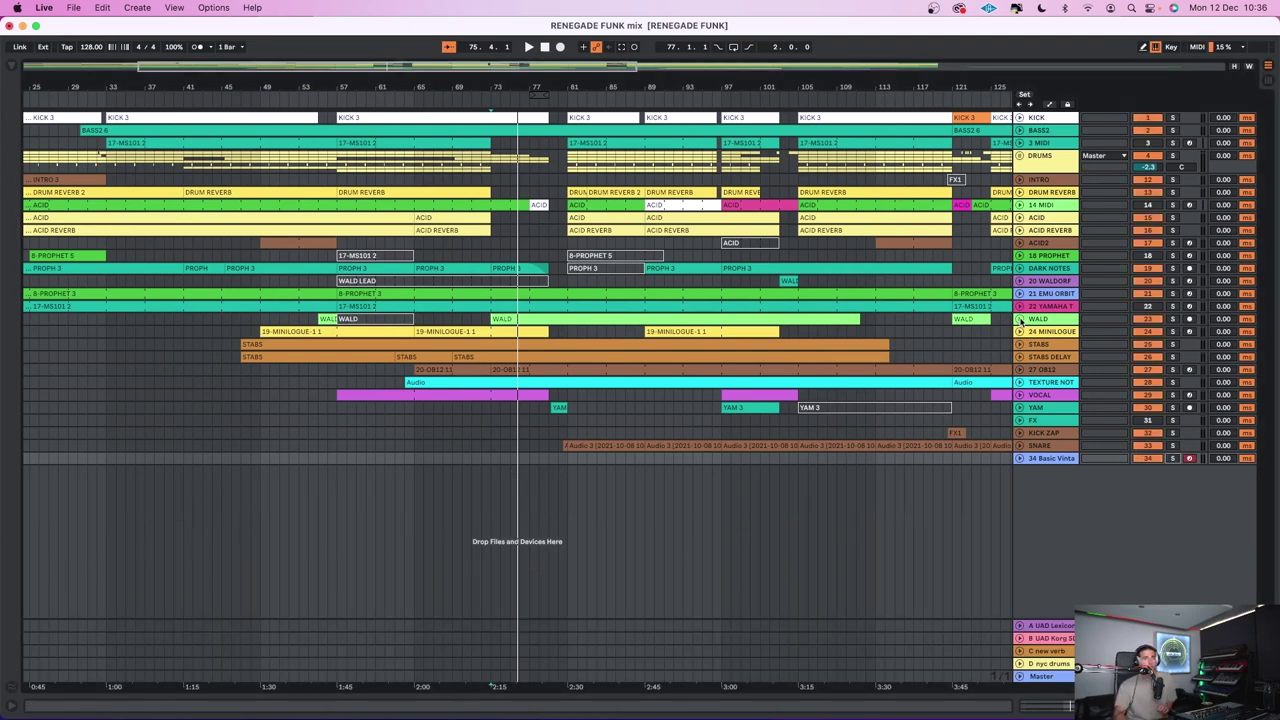
{"action": "left_click", "coordinate": [1020, 319]}
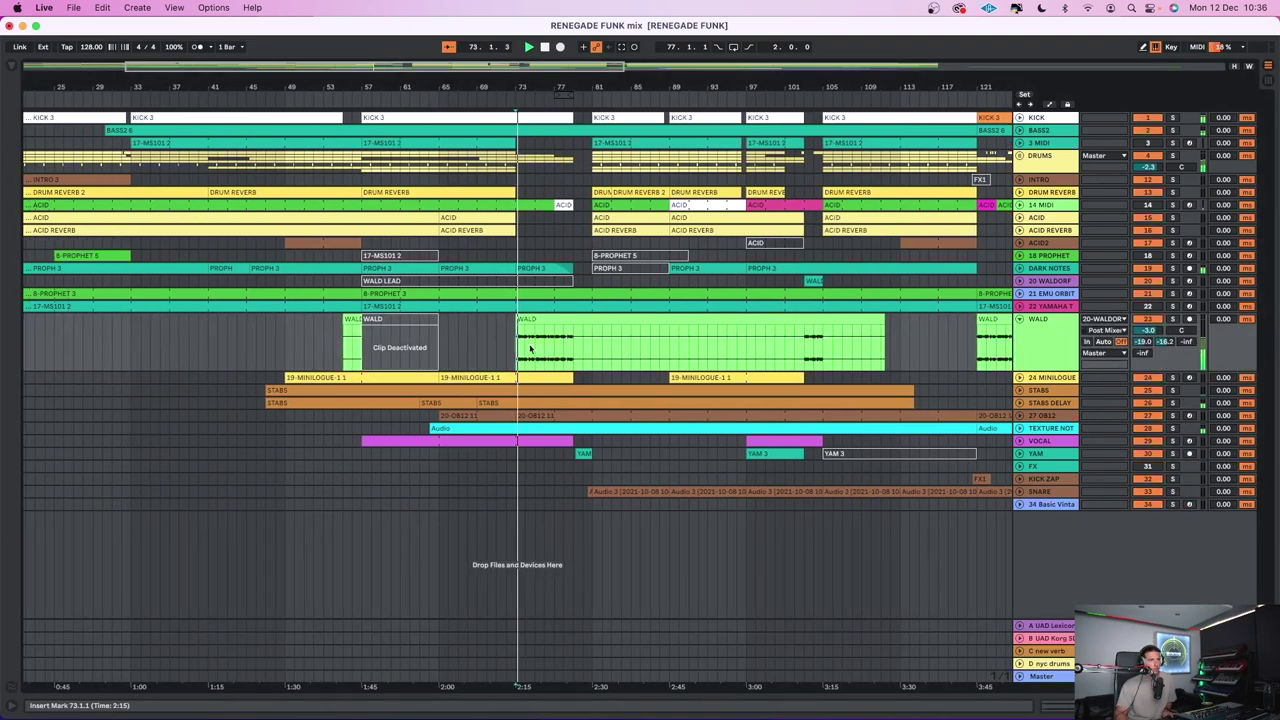
{"action": "scroll", "coordinate": [783, 347], "scroll_direction": "right", "scroll_amount": 5}
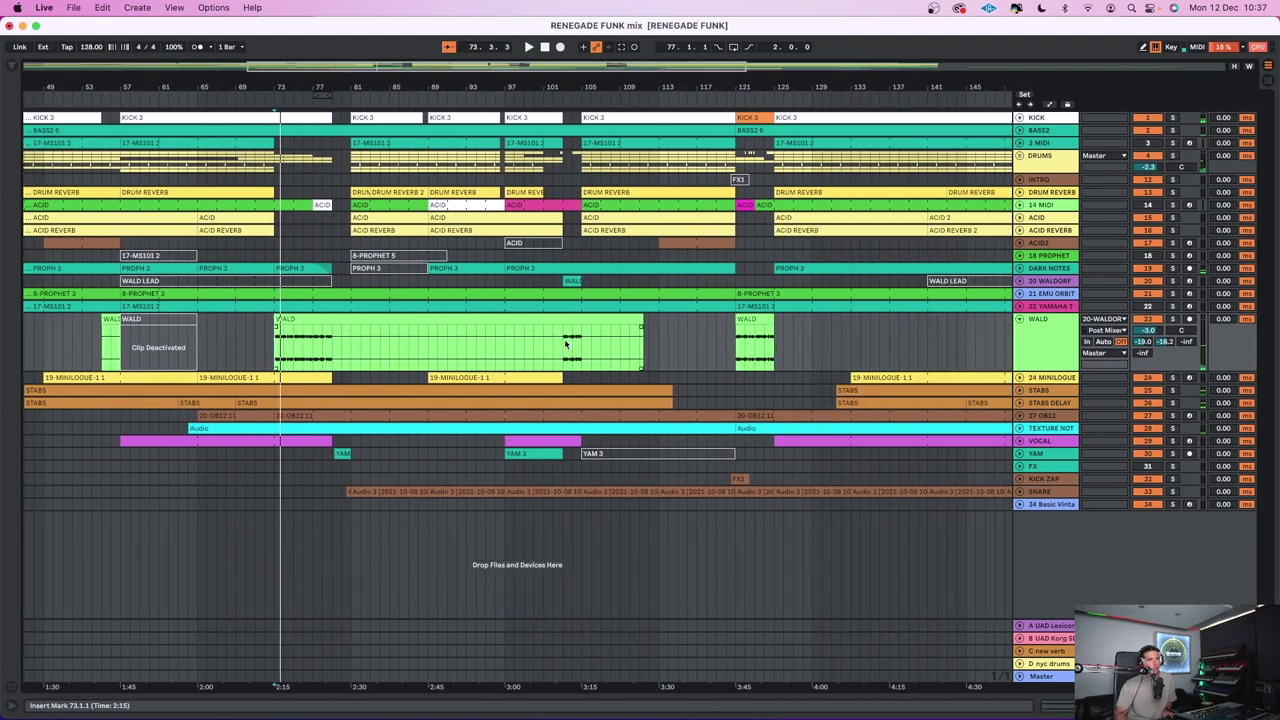
{"action": "left_click", "coordinate": [530, 97]}
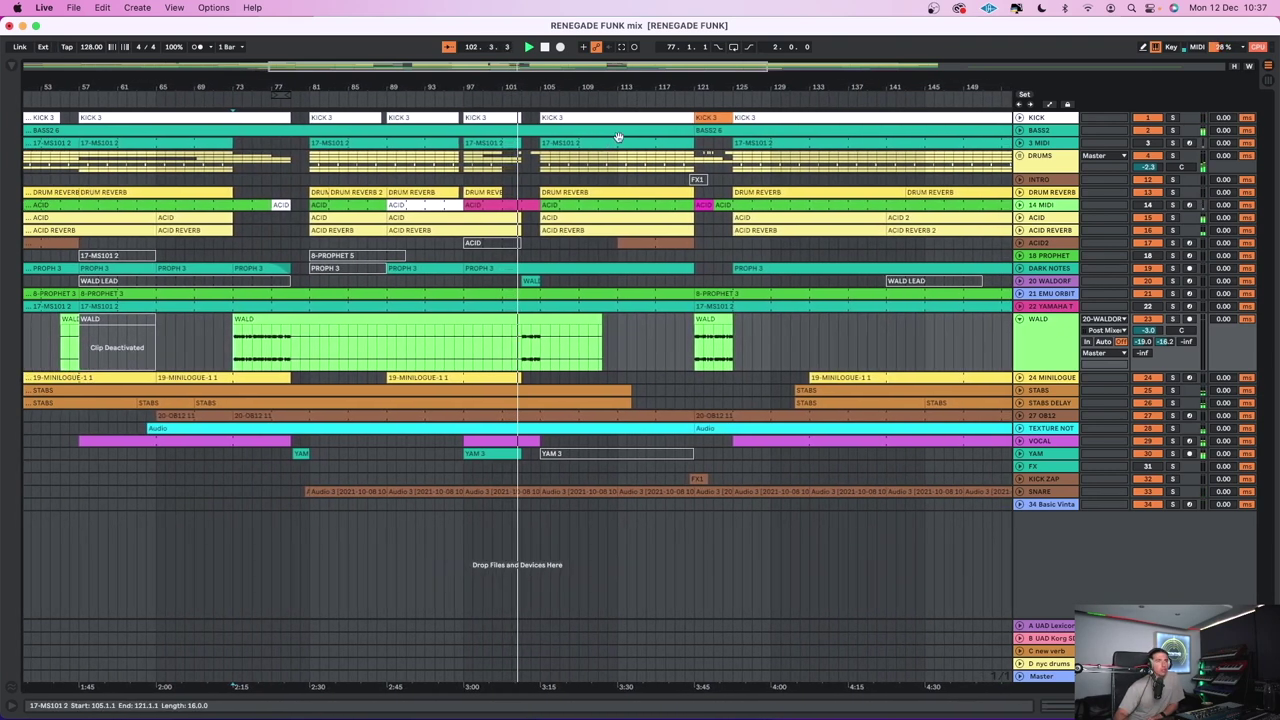
Fold WALD and expand DARK NOTES to examine its clips across the whole arrangement during playback
{"action": "left_click", "coordinate": [1021, 320]}
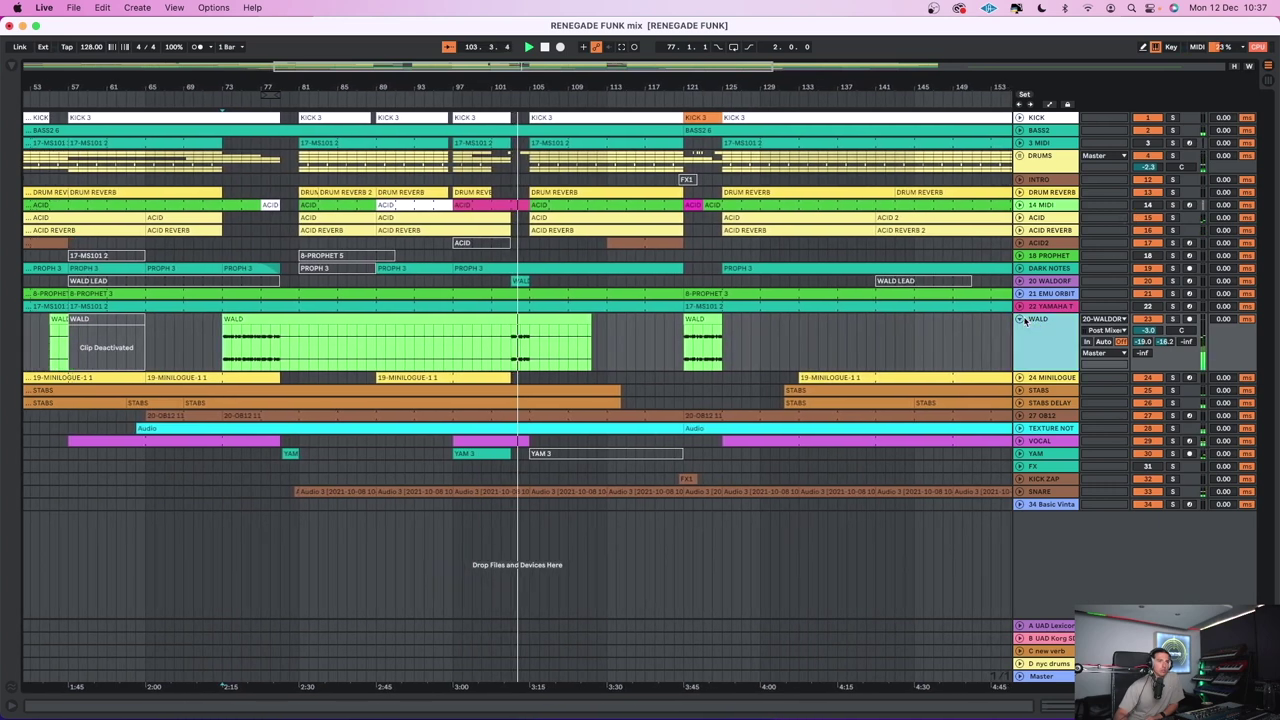
{"action": "left_click", "coordinate": [1020, 319]}
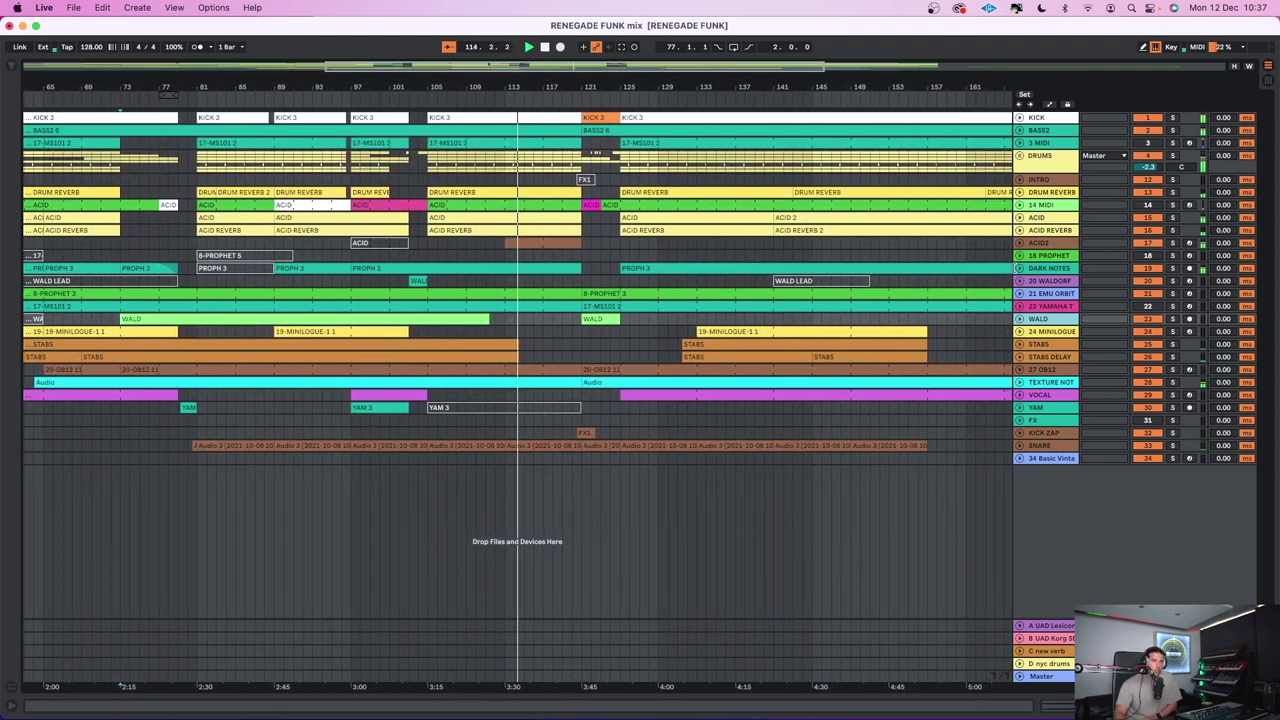
{"action": "left_click", "coordinate": [1018, 269]}
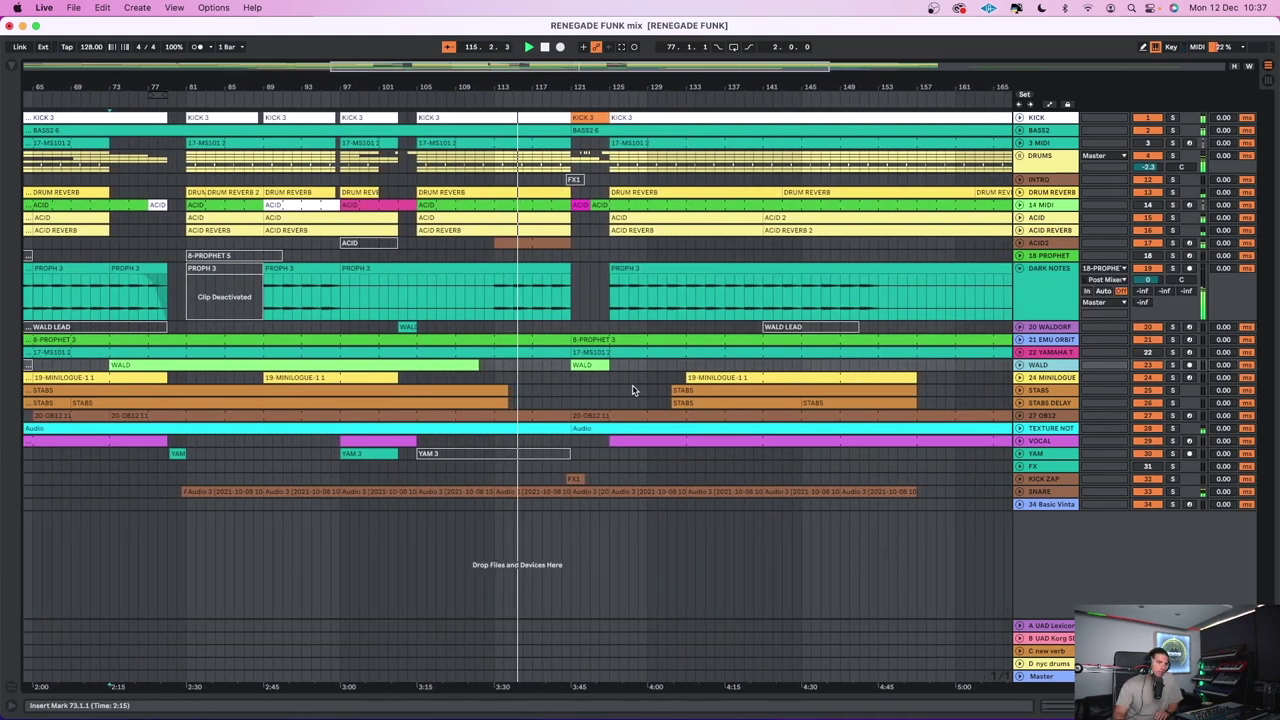
{"action": "scroll", "coordinate": [634, 388], "scroll_direction": "down", "scroll_amount": 3}
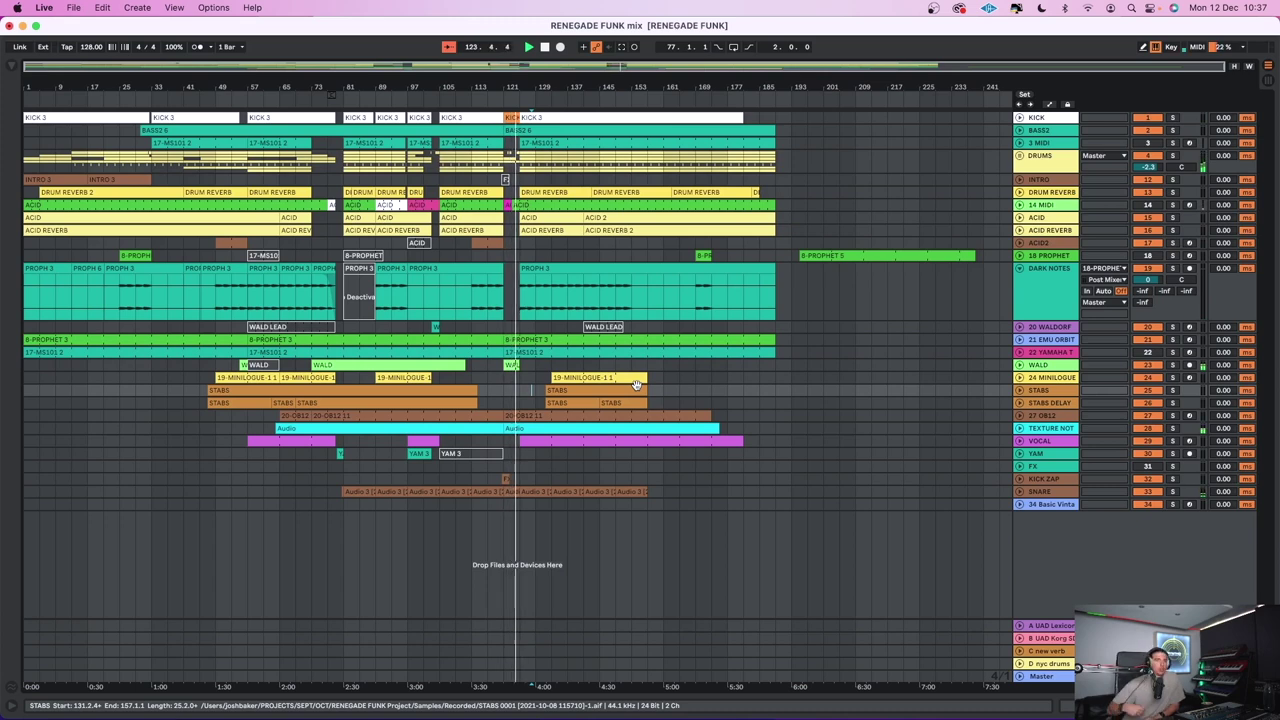
Expand KICK ZAP around bar 121 and audition its FX1 clip both soloed and in the full mix
{"action": "left_click_drag", "start_coordinate": [505, 69], "coordinate": [548, 250]}
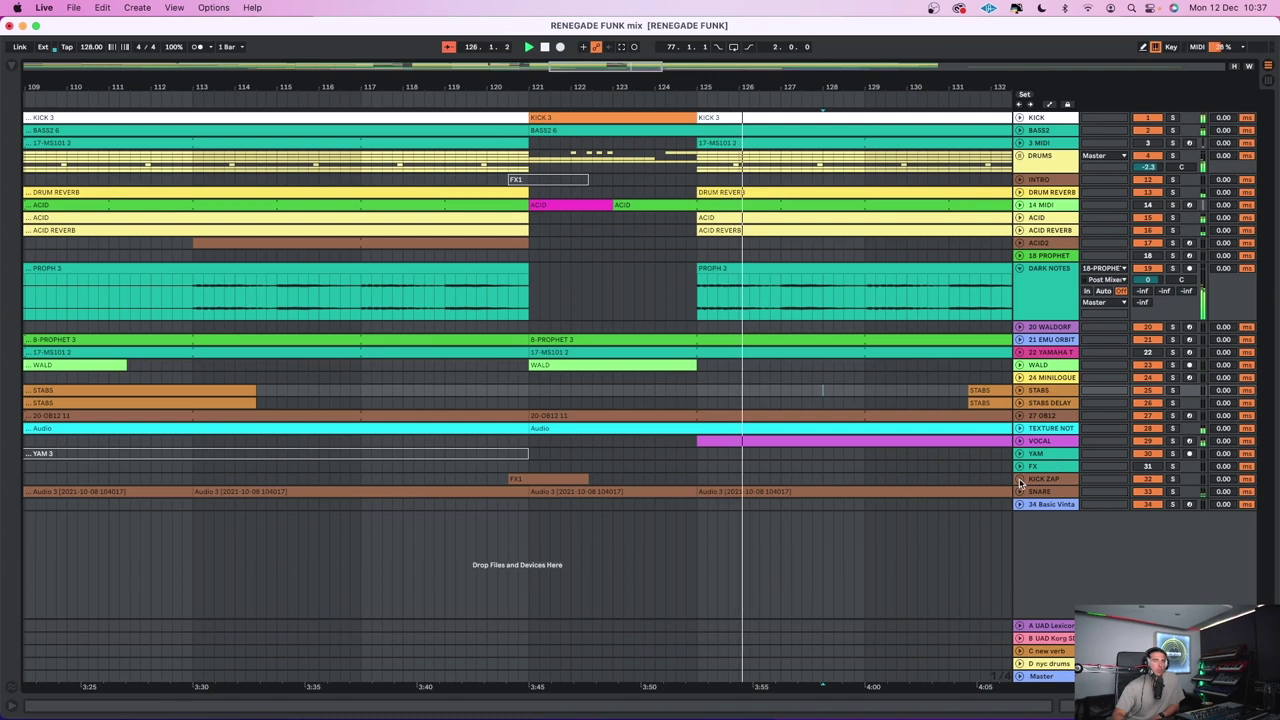
{"action": "scroll", "coordinate": [351, 485], "scroll_direction": "up", "scroll_amount": 2}
{"action": "left_click", "coordinate": [424, 496]}
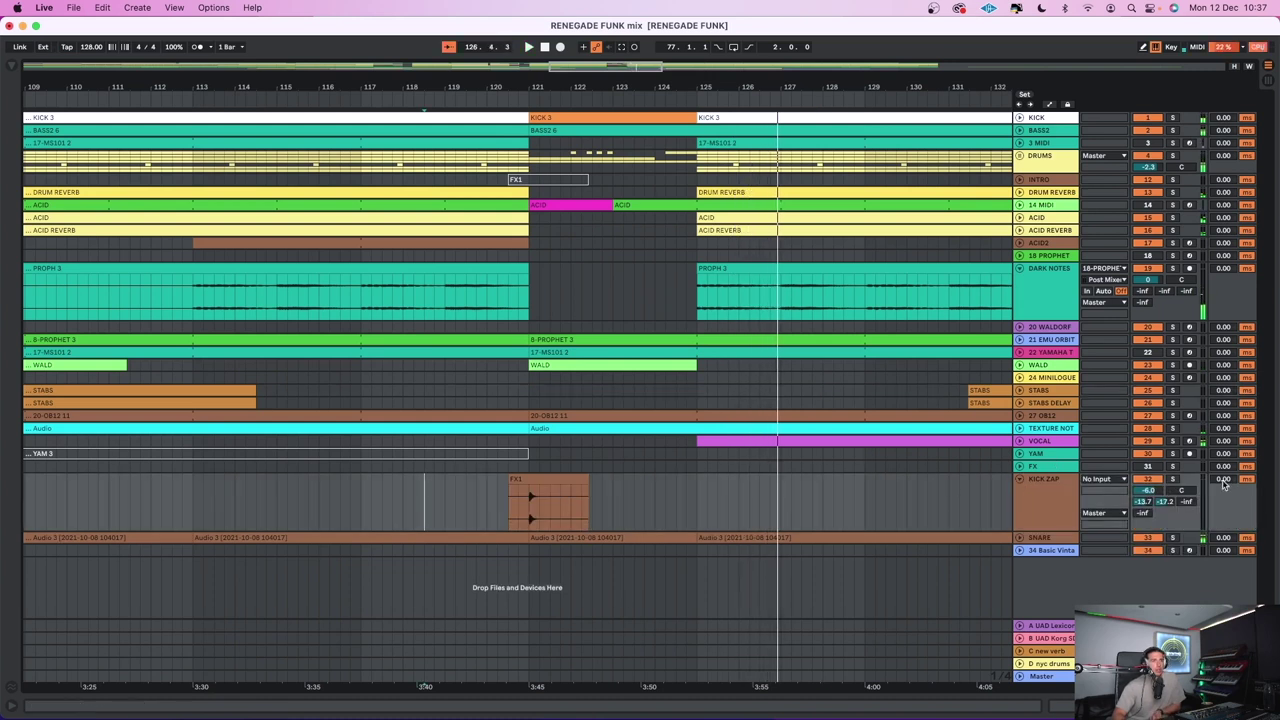
{"action": "left_click", "coordinate": [1175, 479]}
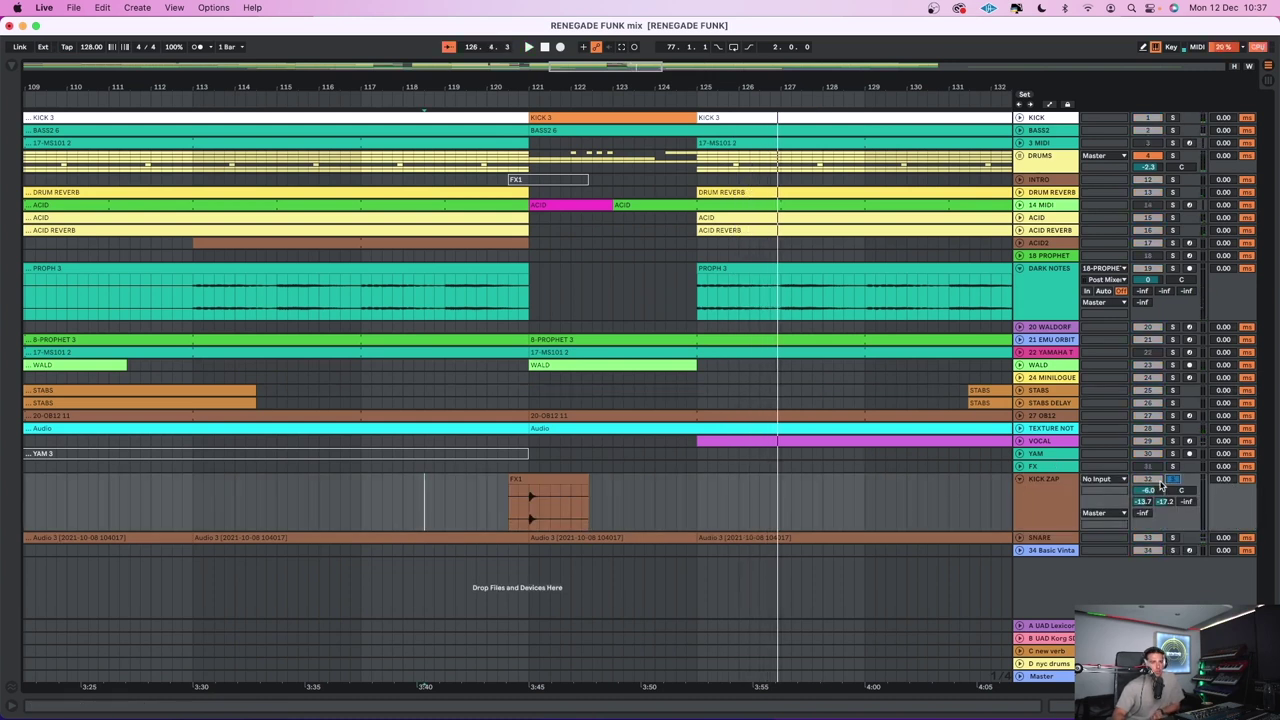
{"action": "left_click", "coordinate": [444, 508]}
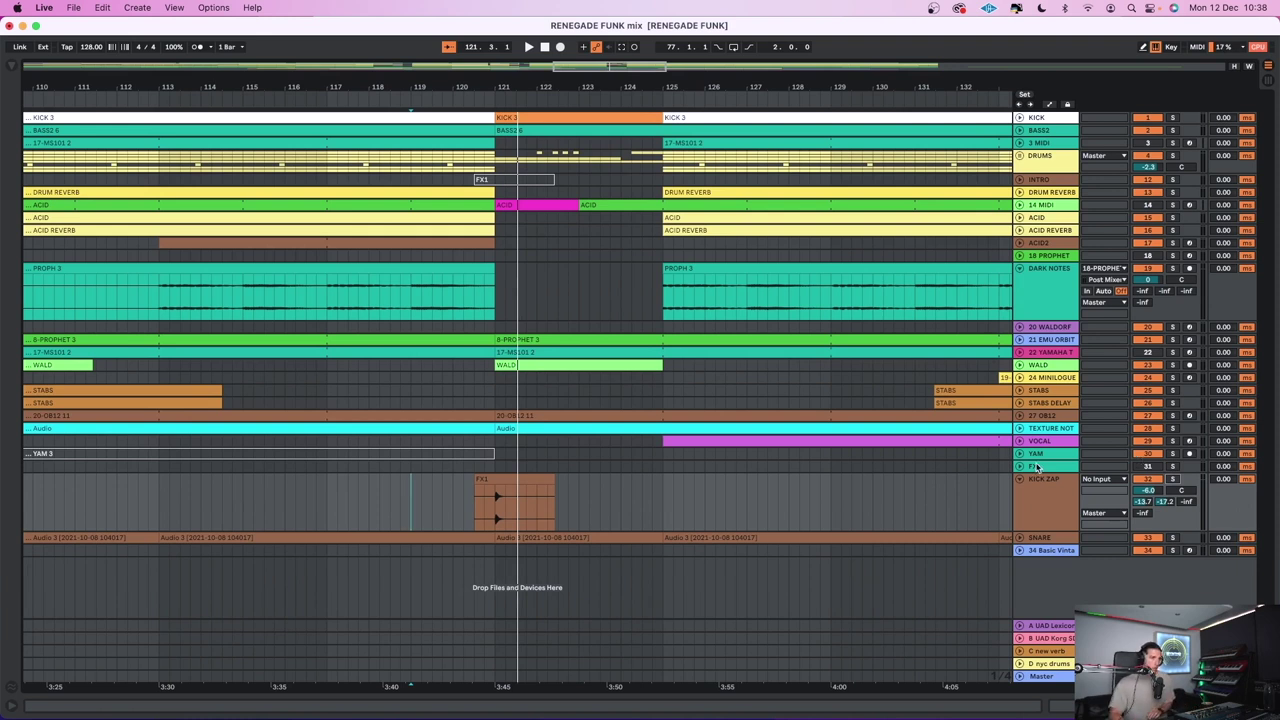
{"action": "key", "text": "space"}
{"action": "key", "text": "space"}
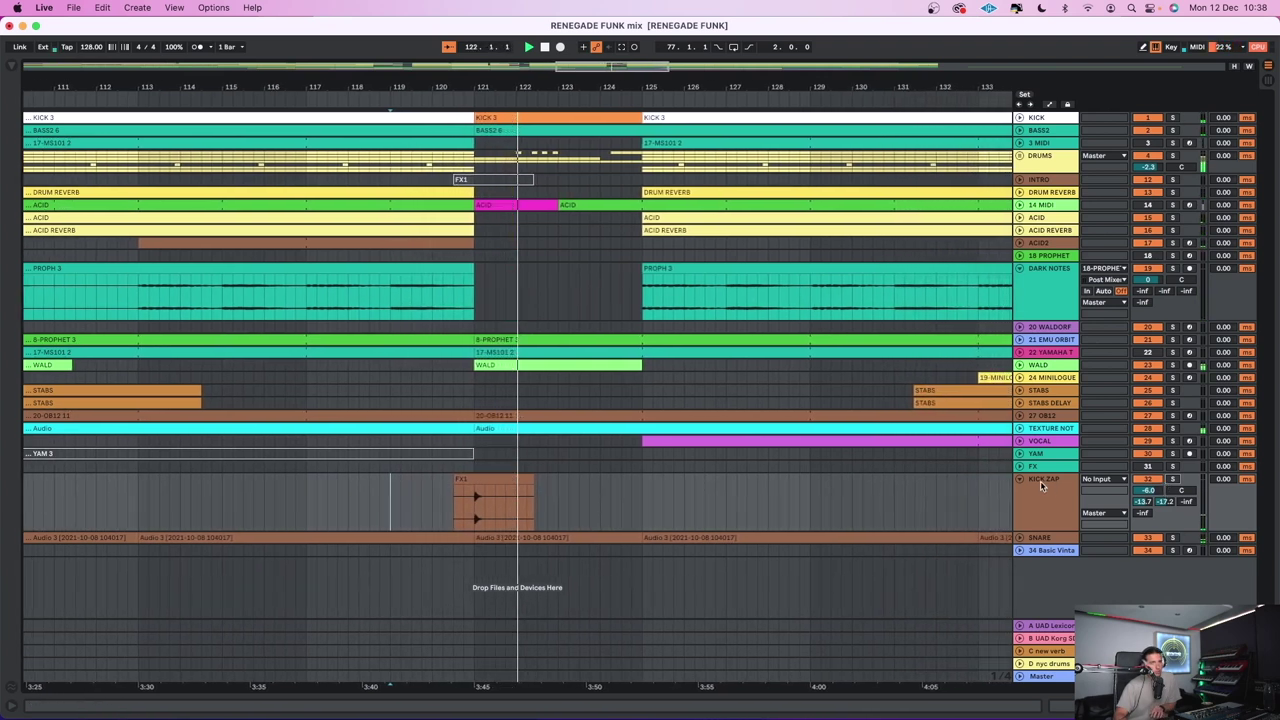
Expand the FX track to check its lane, and fold both FX and KICK ZAP
{"action": "left_click", "coordinate": [1025, 480]}
{"action": "left_click", "coordinate": [1020, 470]}
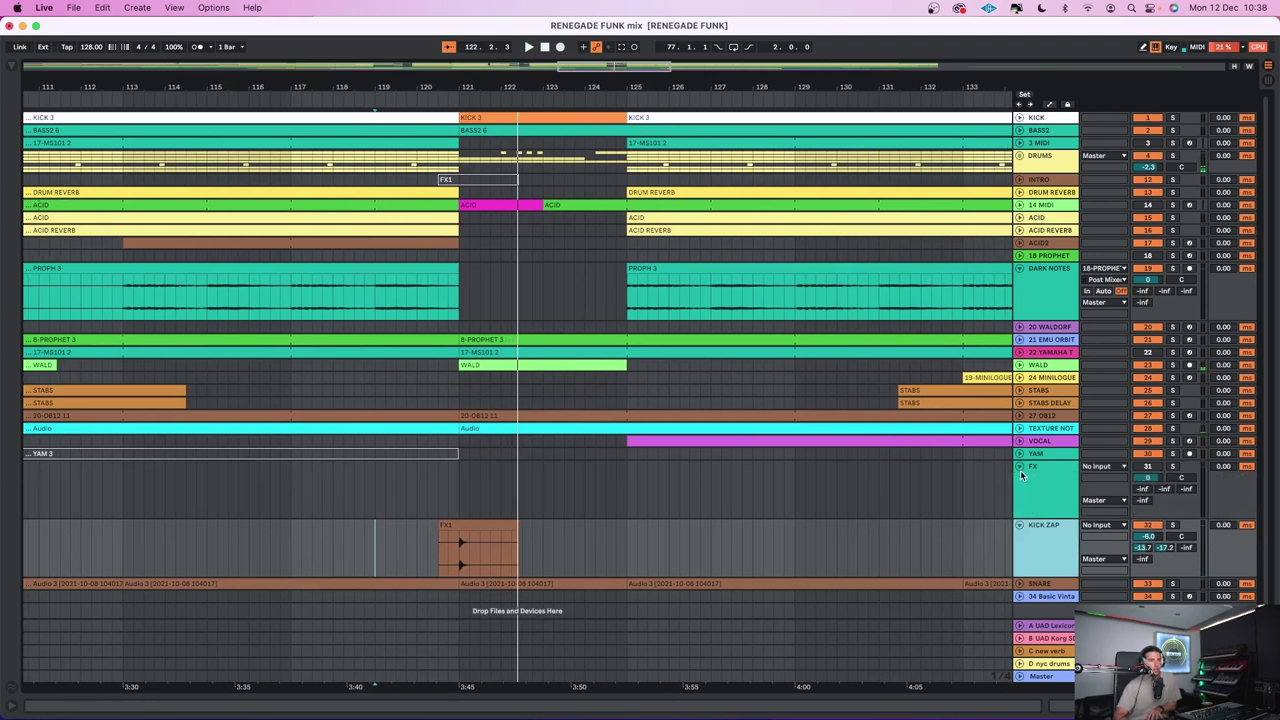
{"action": "left_click", "coordinate": [1020, 468]}
{"action": "left_click", "coordinate": [1019, 479]}
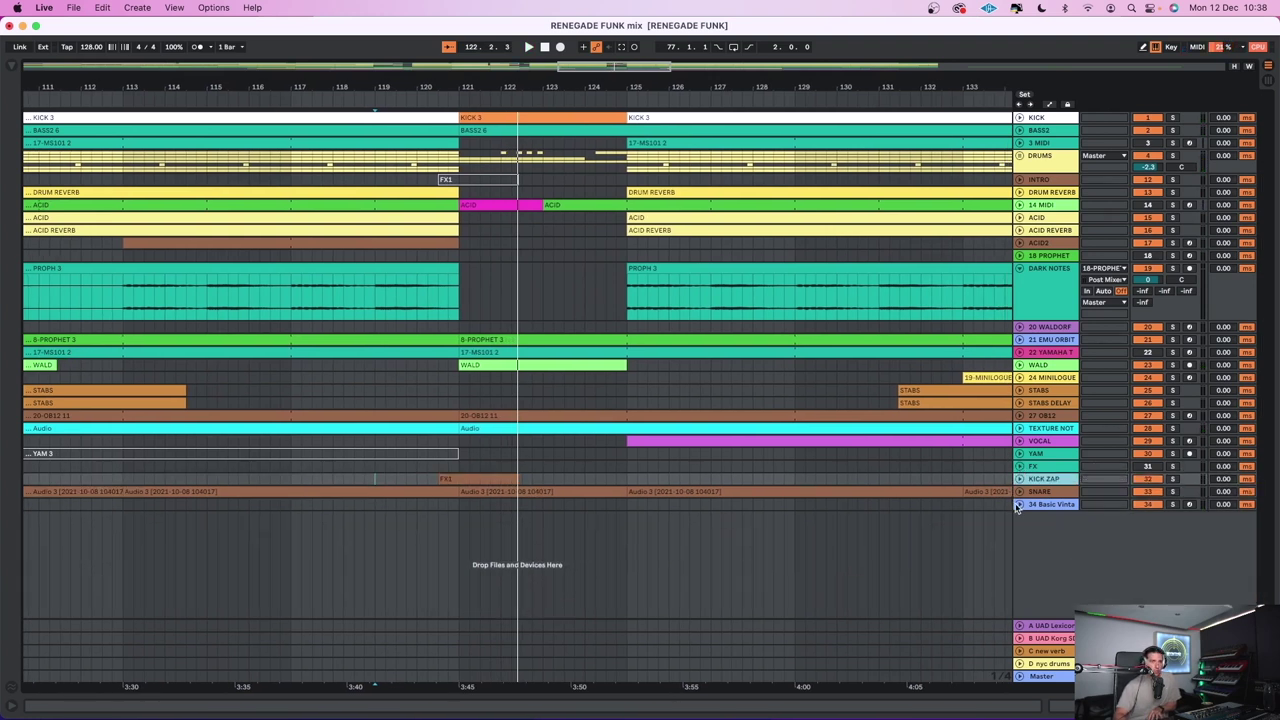
Expand SNARE and play it from bar 88, soloing it briefly to compare it with the full mix
{"action": "left_click", "coordinate": [1019, 492]}
{"action": "left_click", "coordinate": [928, 515]}
{"action": "scroll", "coordinate": [700, 510], "scroll_direction": "down", "scroll_amount": 5}
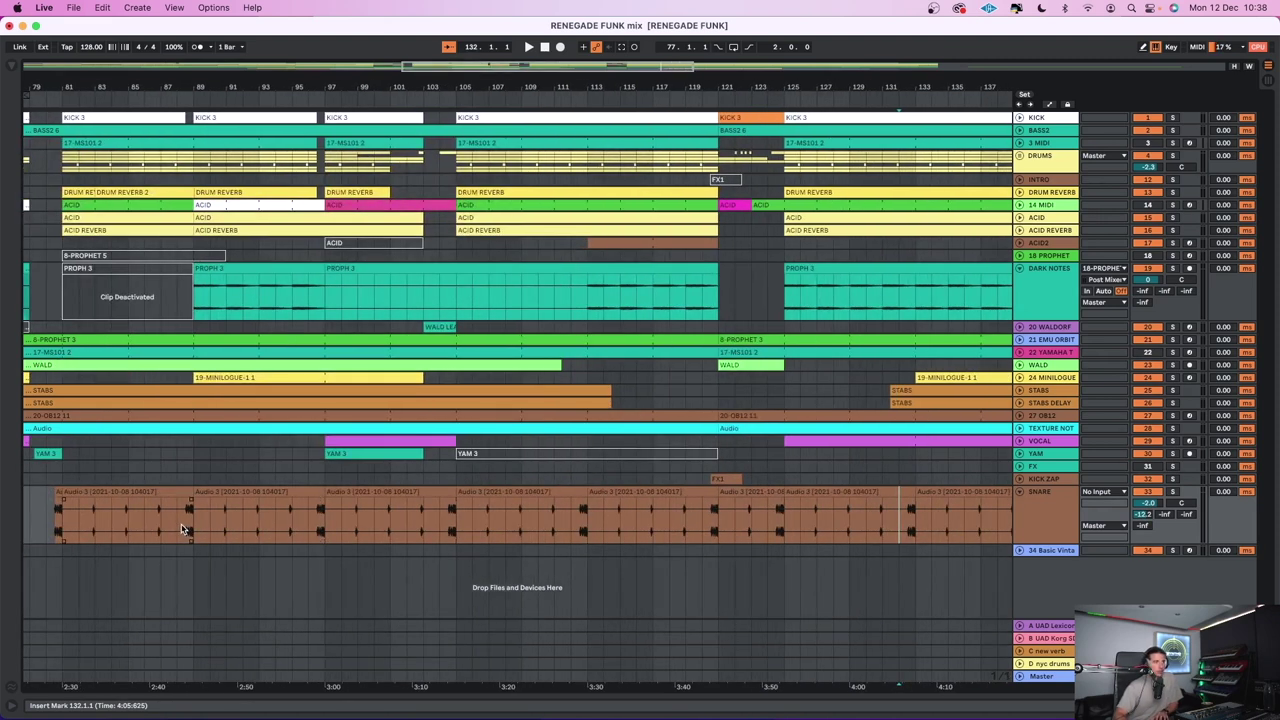
{"action": "key", "text": "space"}
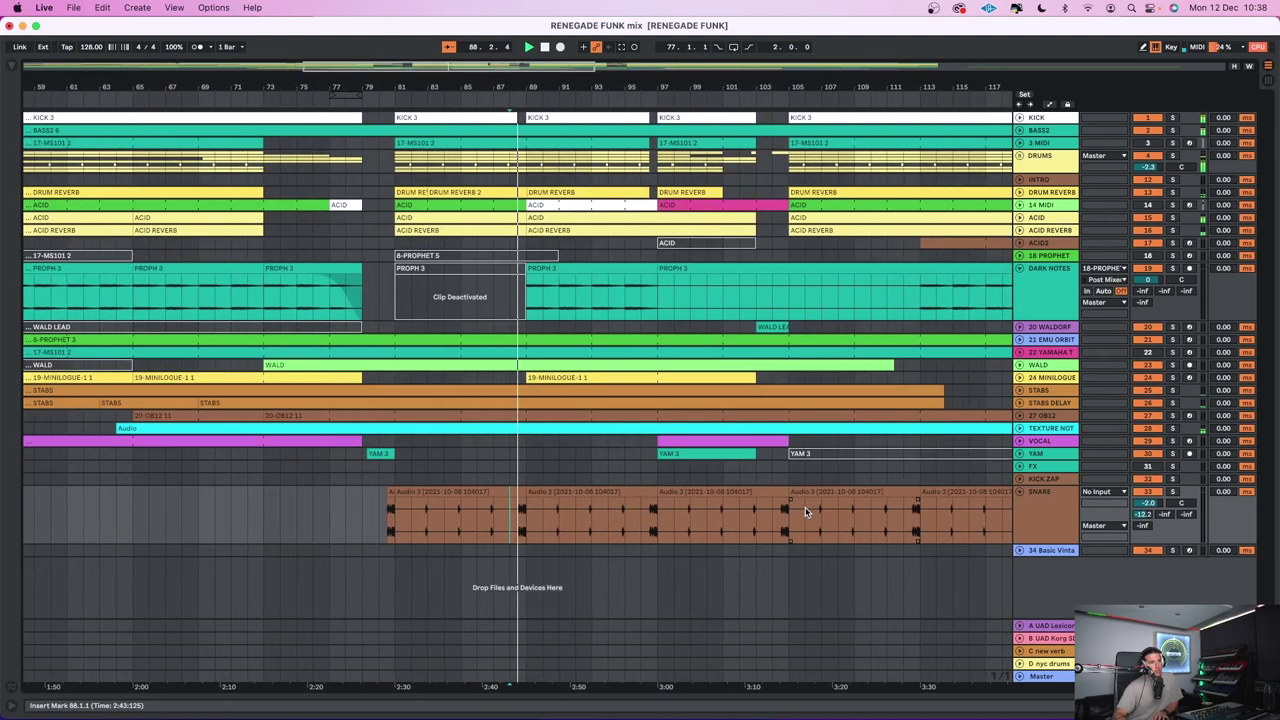
{"action": "left_click", "coordinate": [1174, 493]}
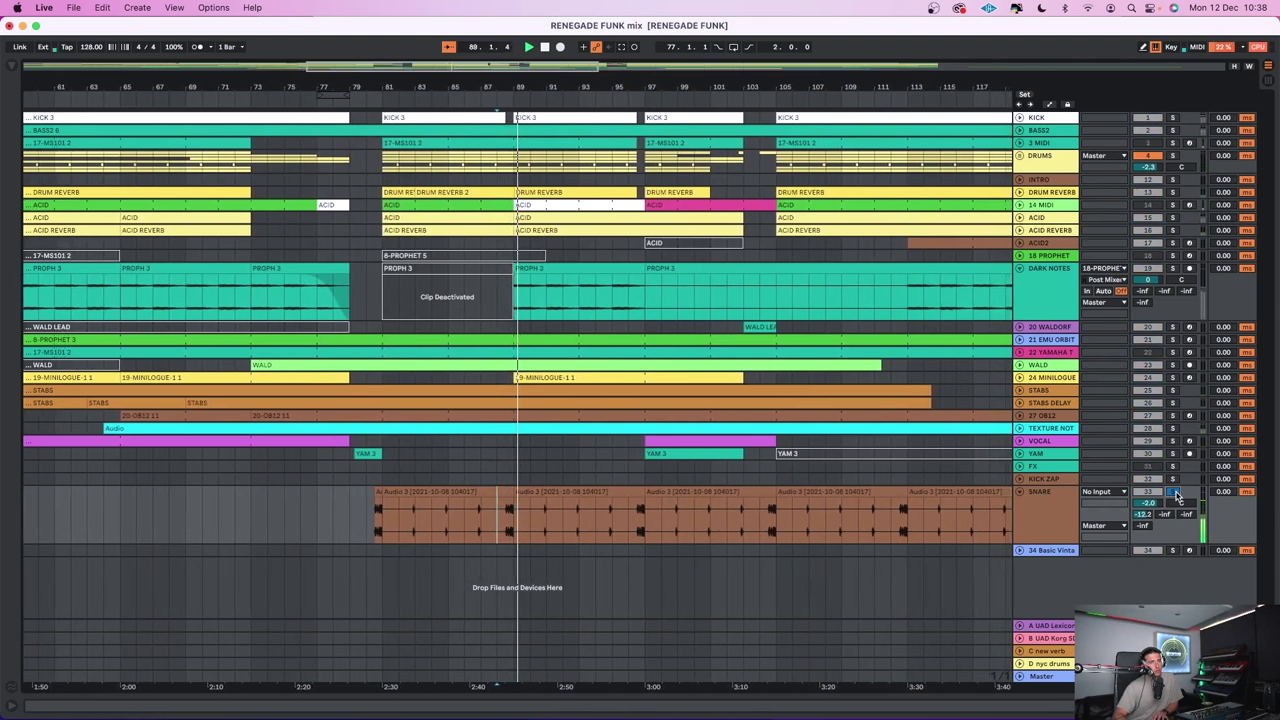
{"action": "left_click", "coordinate": [1174, 493]}
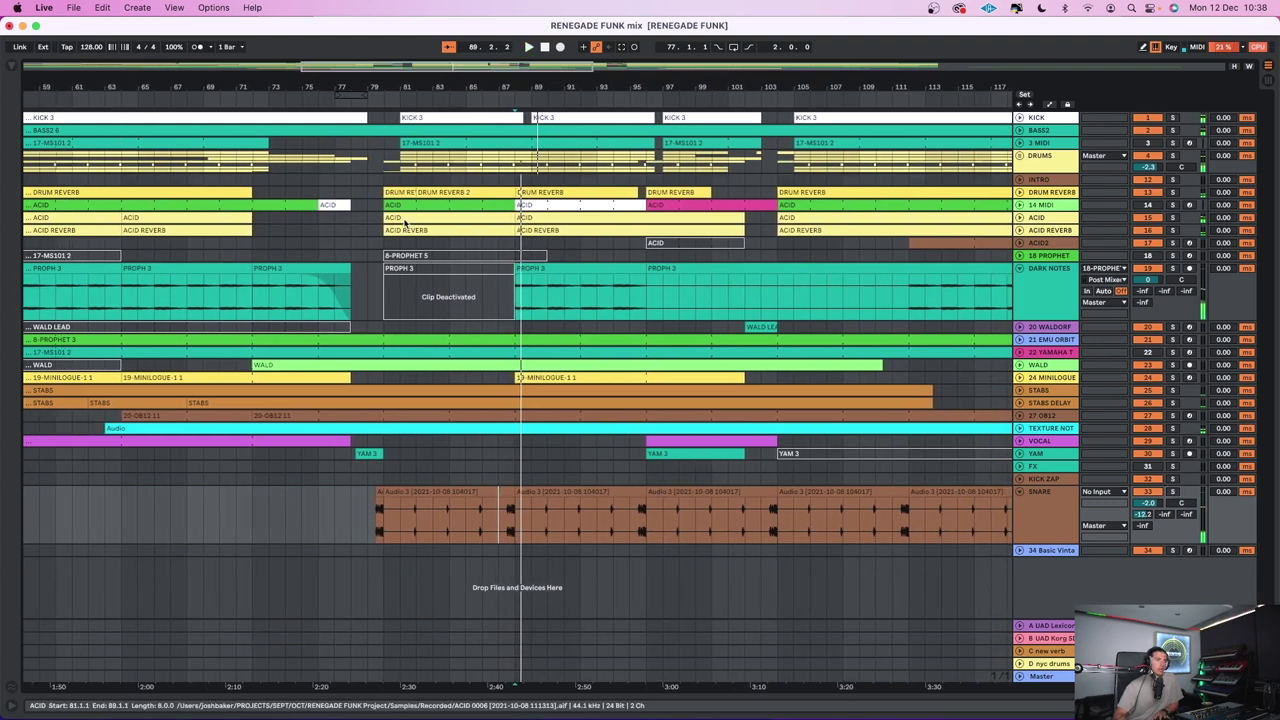
Play the mix from bar 88 with STABS and STABS DELAY expanded and SNARE folded, and fold both stab tracks
{"action": "key", "text": "minus"}
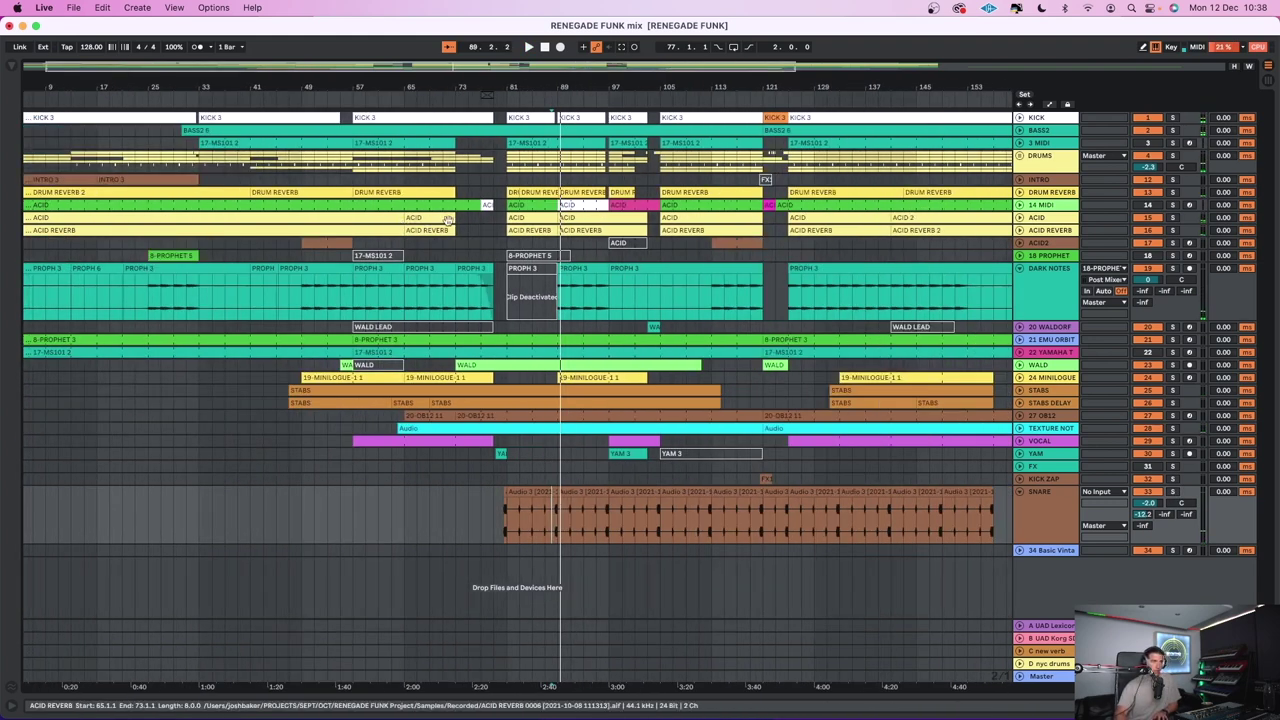
{"action": "left_click", "coordinate": [489, 104]}
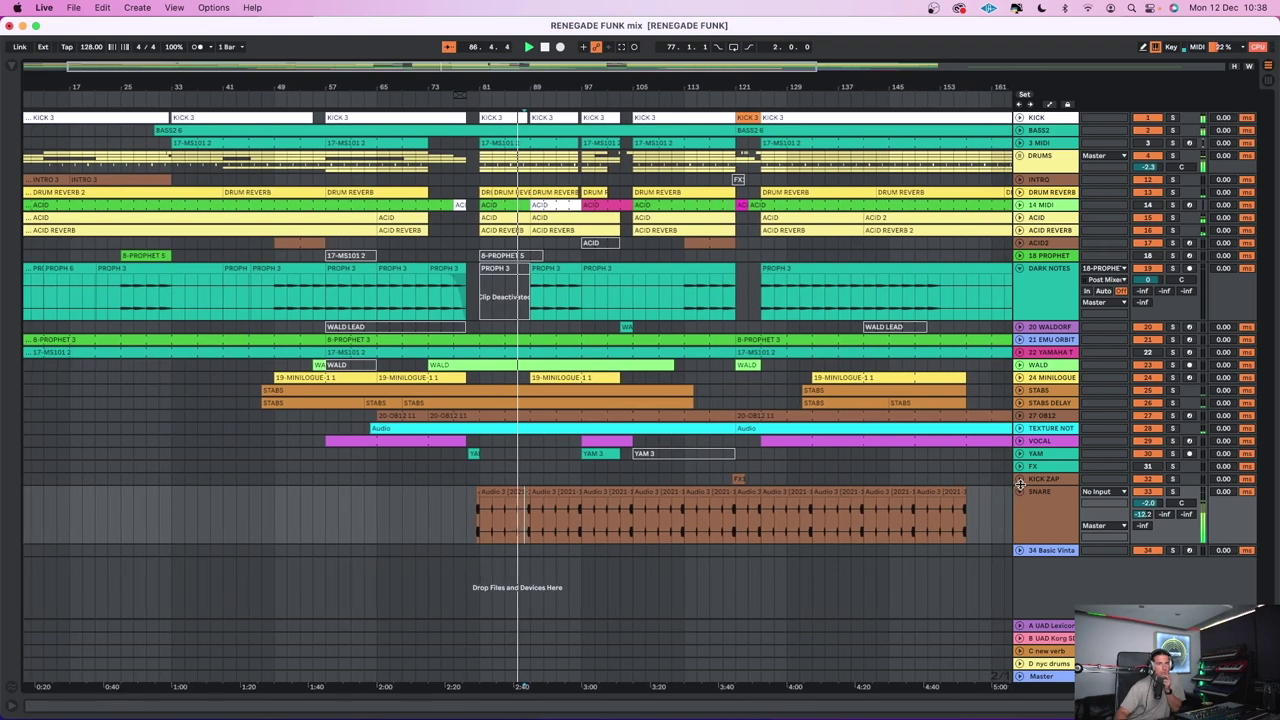
{"action": "key", "text": "Left"}
{"action": "key", "text": "Right"}
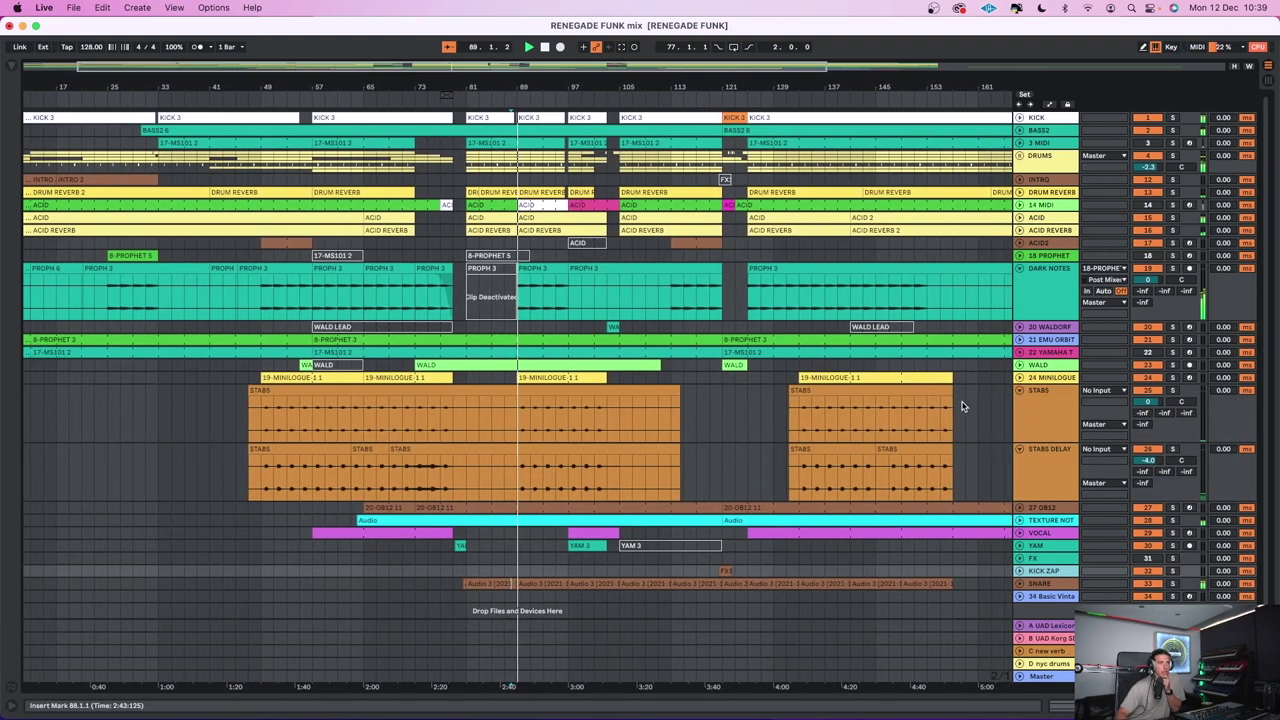
{"action": "left_click", "coordinate": [1019, 391]}
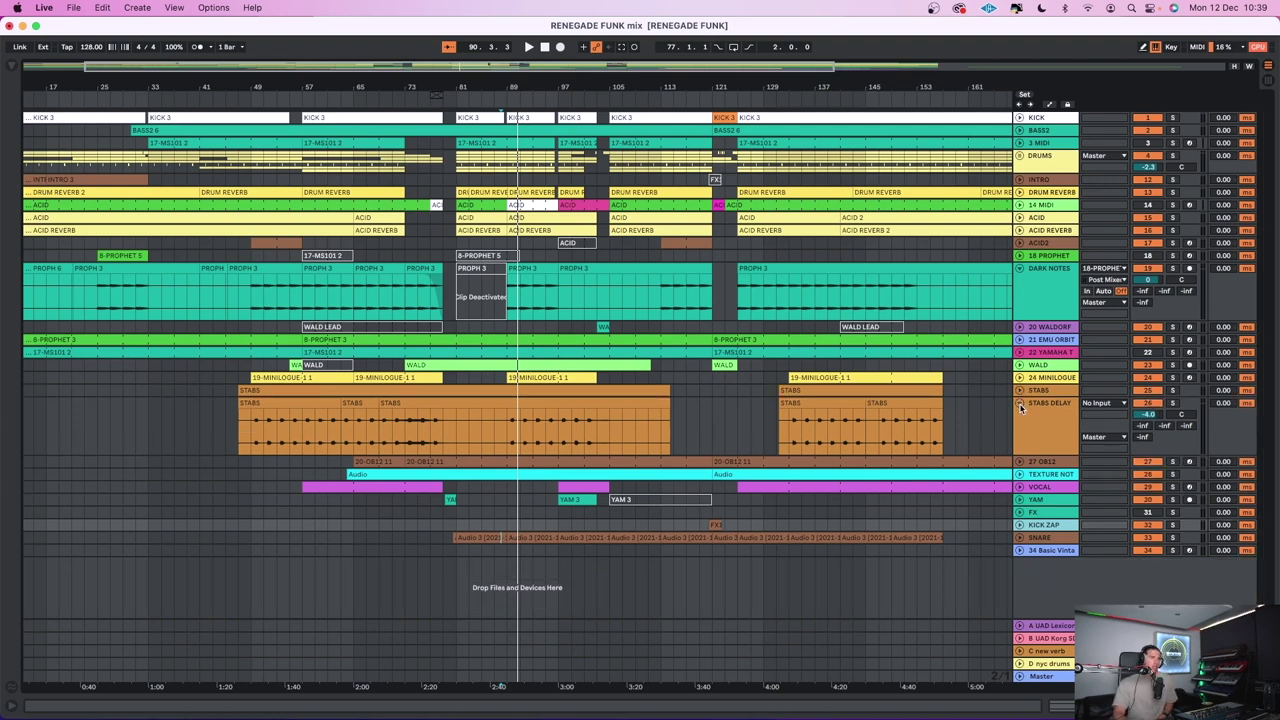
{"action": "left_click", "coordinate": [1020, 404]}
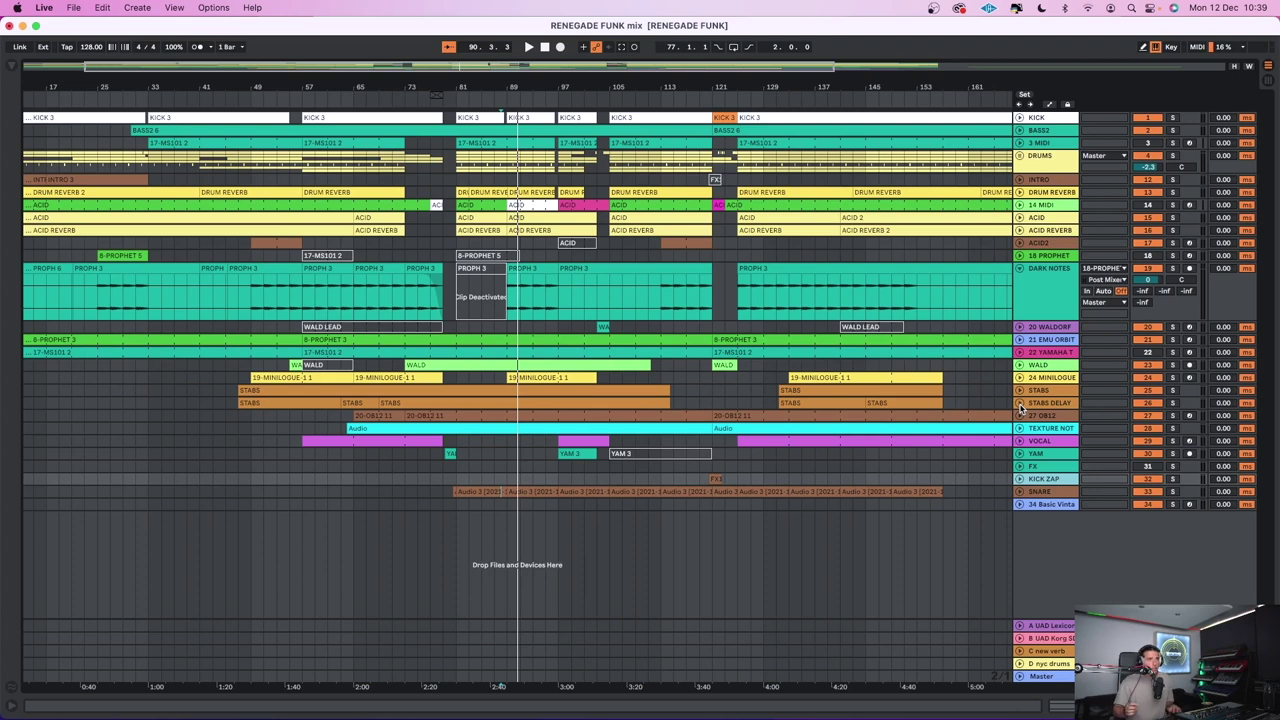
Play the short YAM clip leading into bar 81 and solo the WALDORF track
{"action": "left_click", "coordinate": [450, 455]}
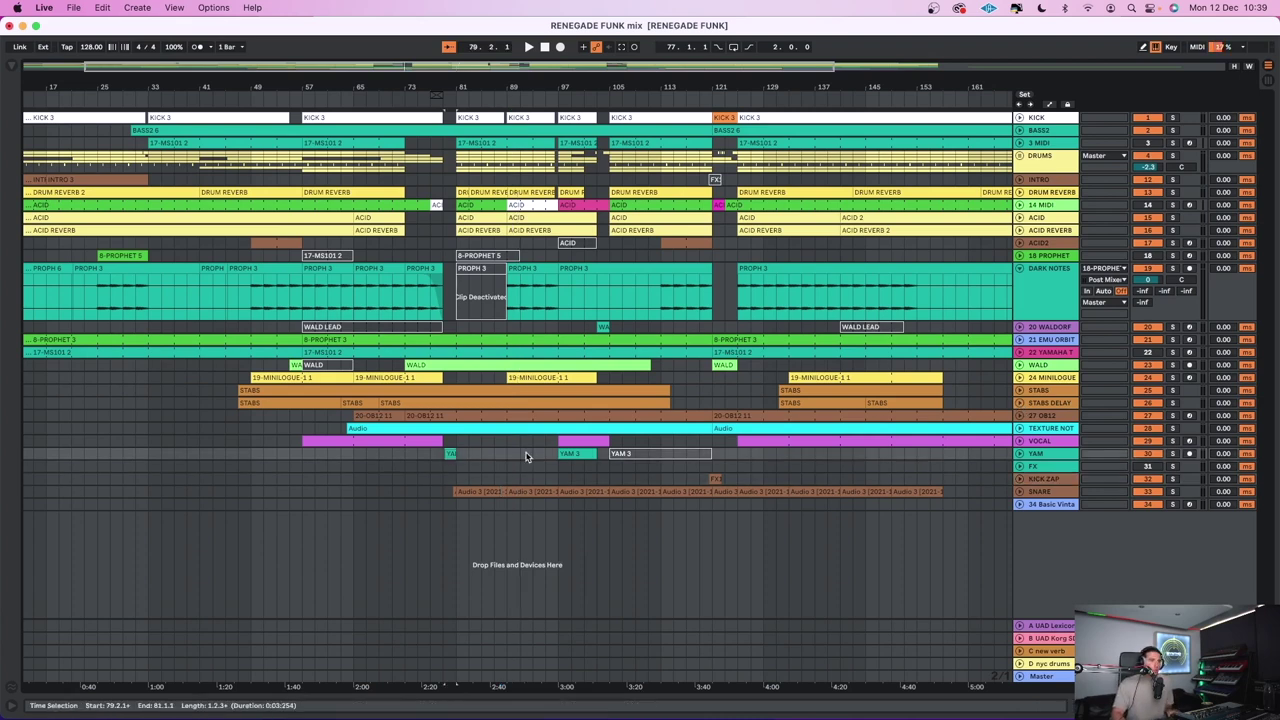
{"action": "key", "text": "space"}
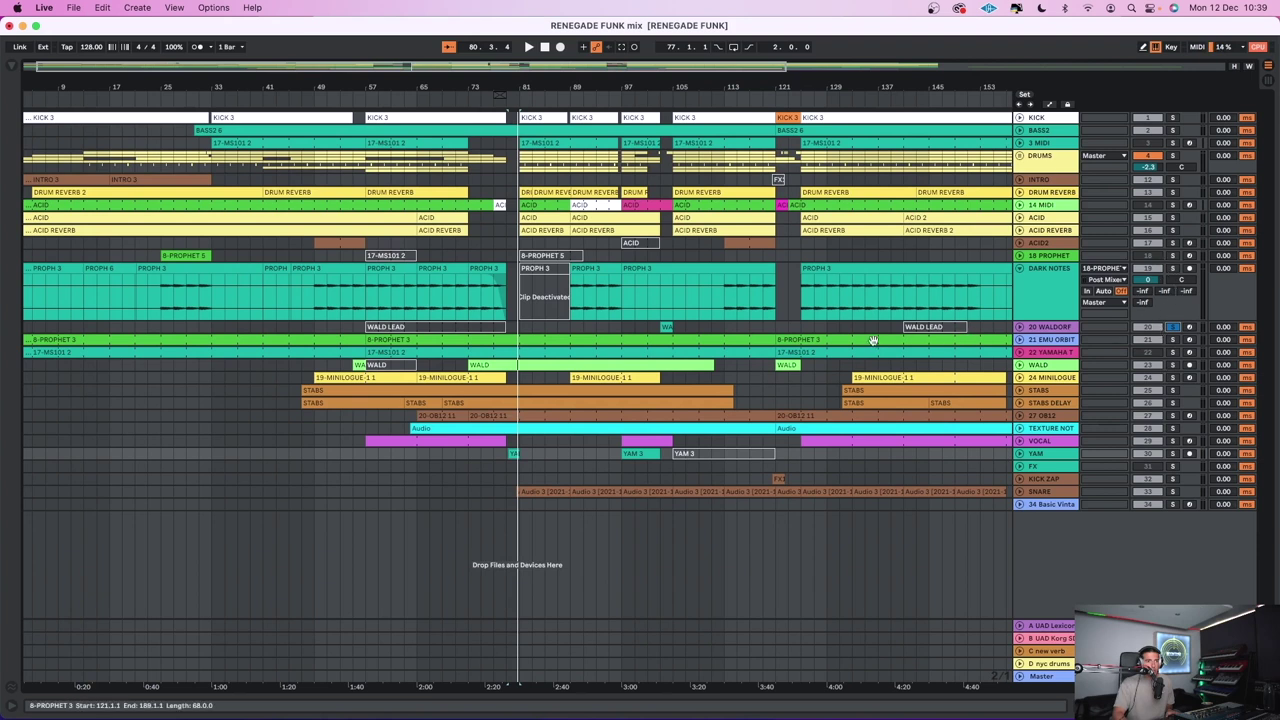
{"action": "key", "text": "space"}
{"action": "left_click", "coordinate": [456, 453]}
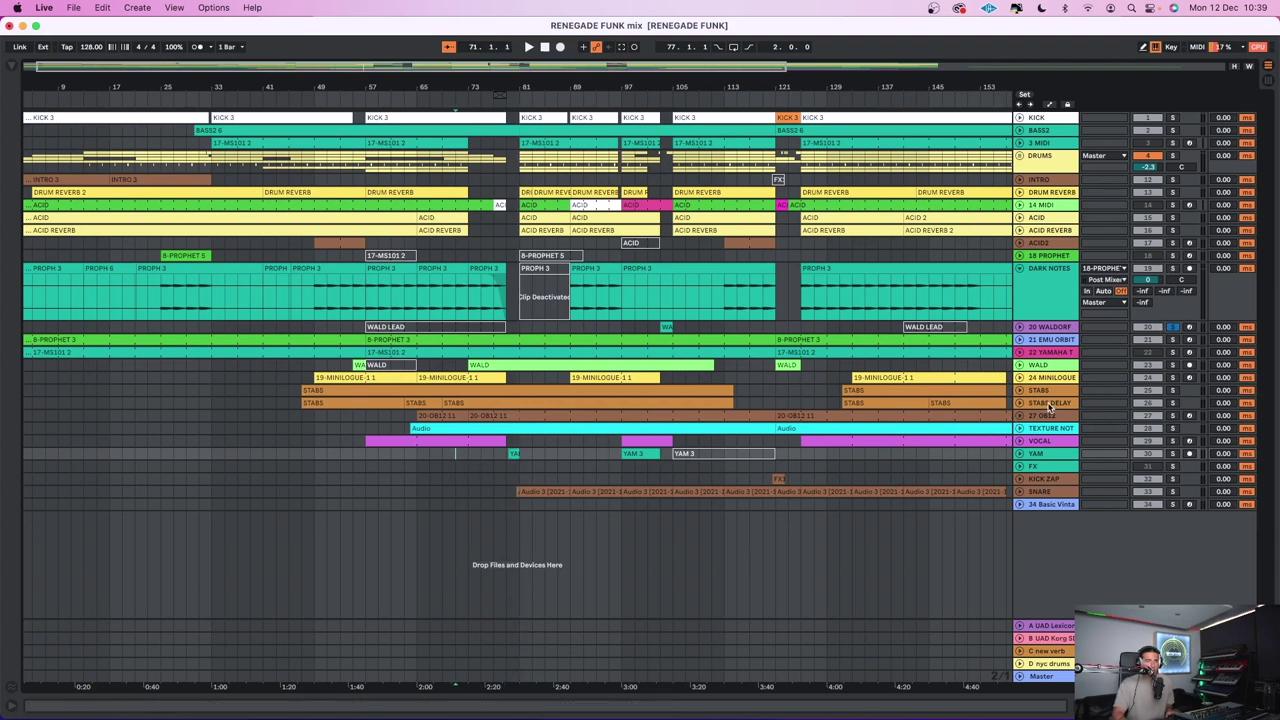
Expand WALD and play its clip from bar 73 with the track soloed
{"action": "left_click", "coordinate": [1019, 365]}
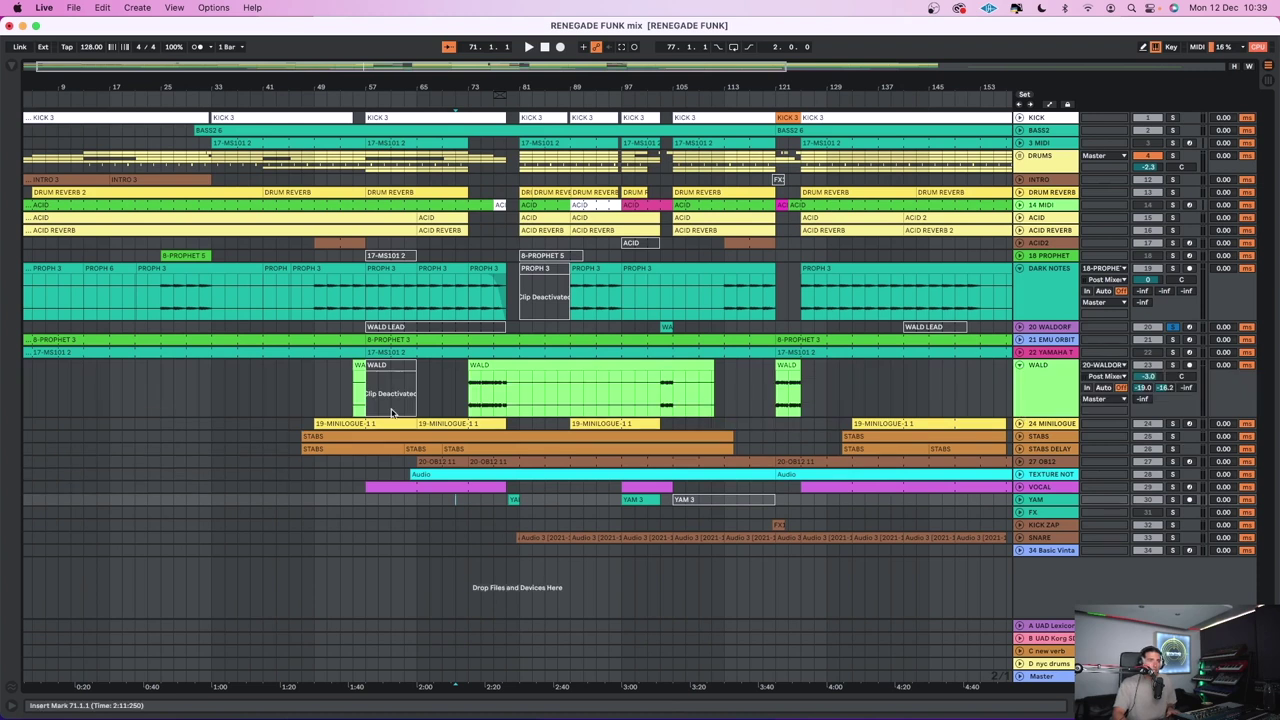
{"action": "left_click", "coordinate": [472, 396]}
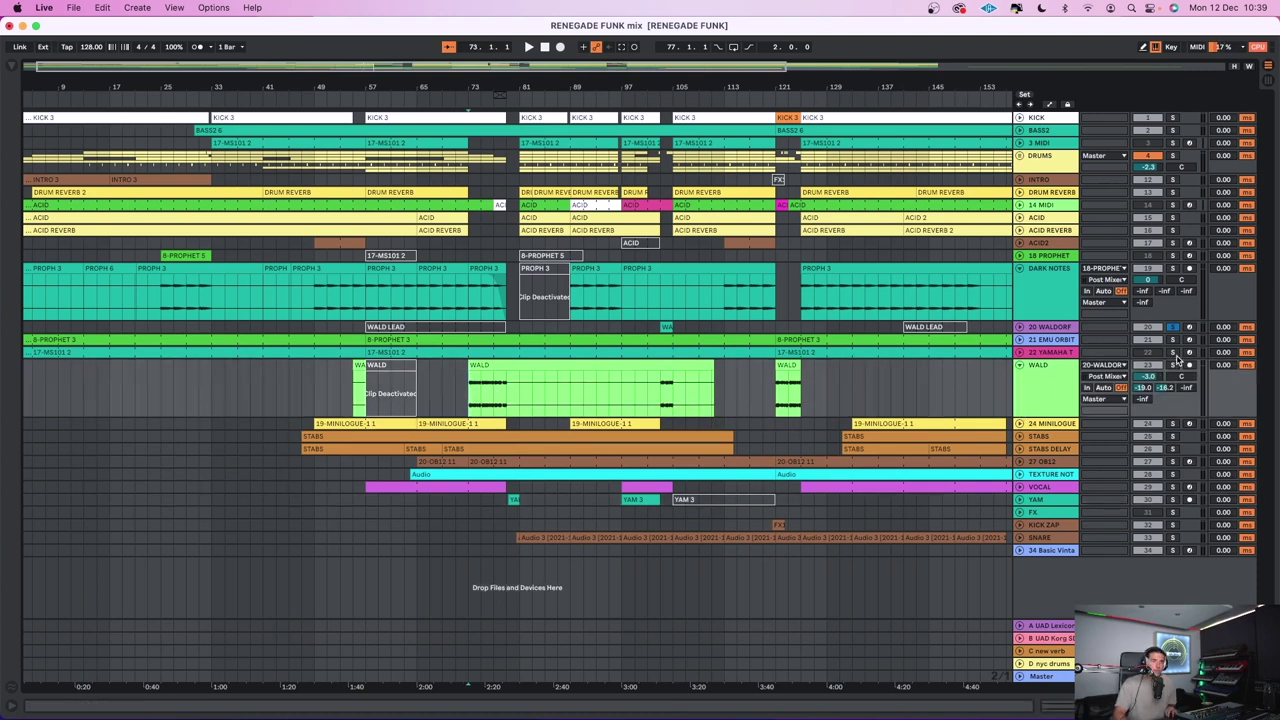
{"action": "key", "text": "space"}
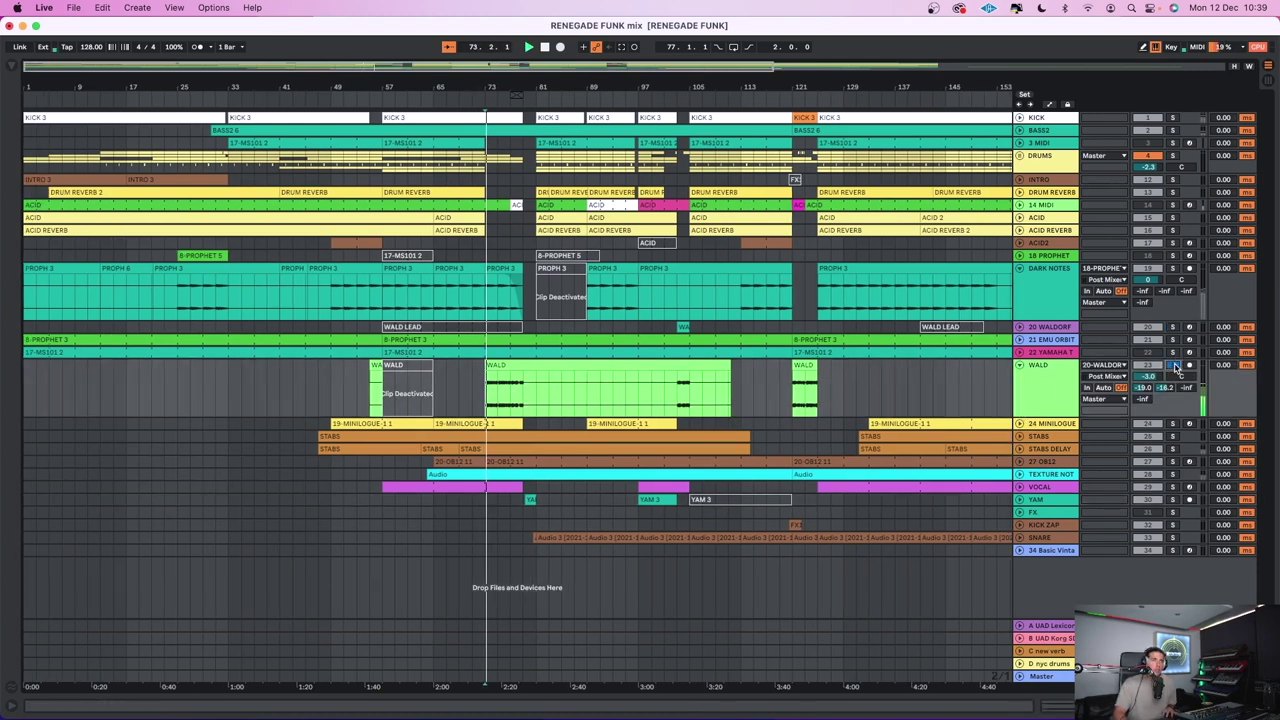
Expand ACID, play it soloed from around bar 81, and clear the solo and fold the track
{"action": "left_click", "coordinate": [1019, 217]}
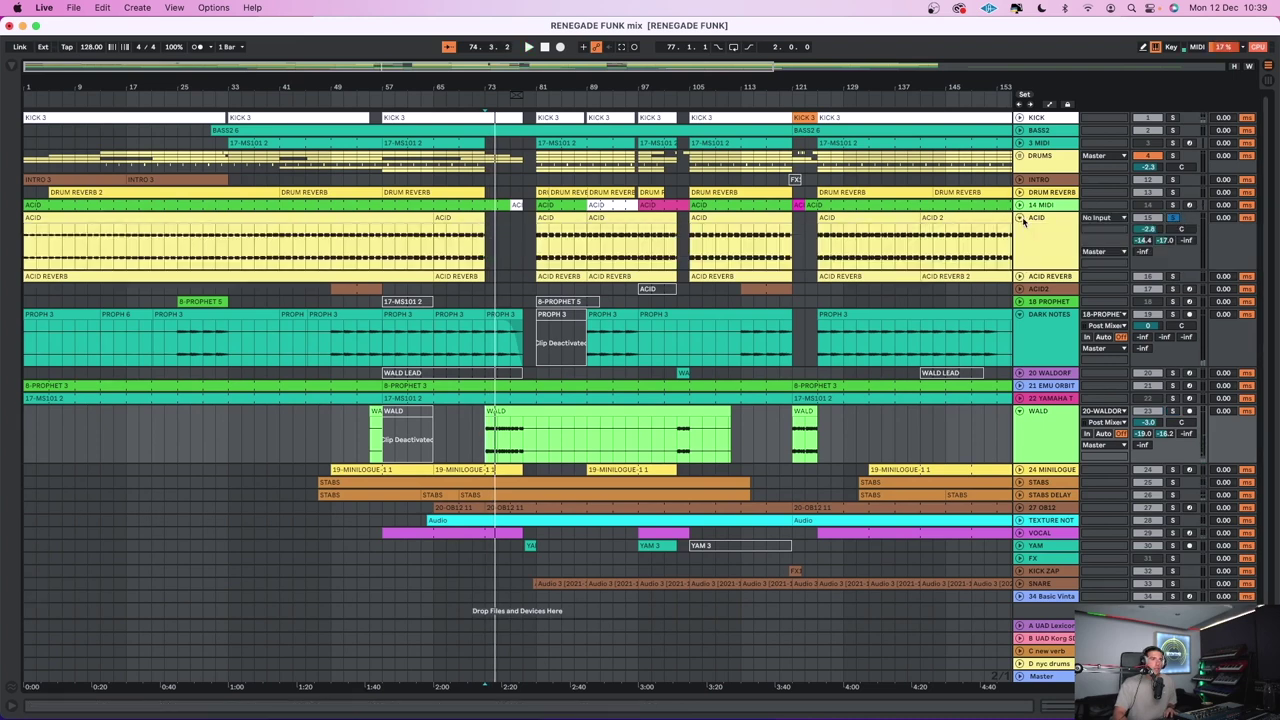
{"action": "left_click", "coordinate": [546, 248]}
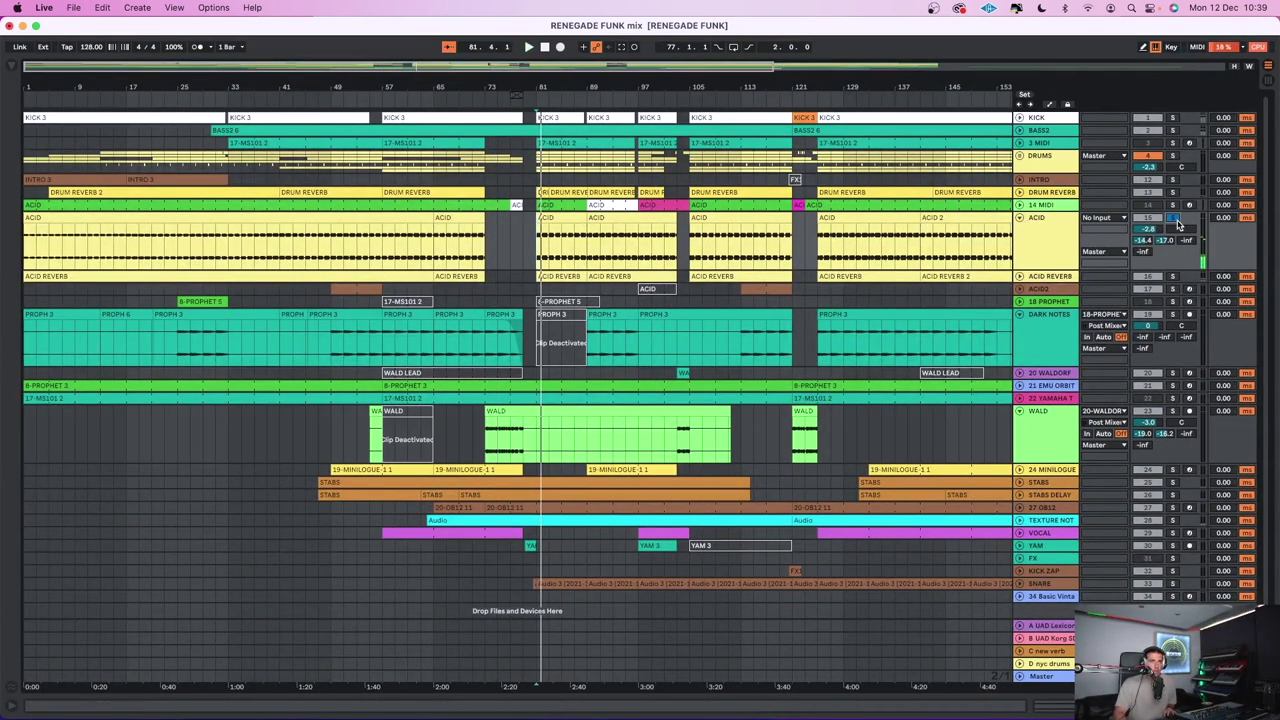
{"action": "left_click", "coordinate": [1175, 220]}
{"action": "left_click", "coordinate": [1019, 218]}
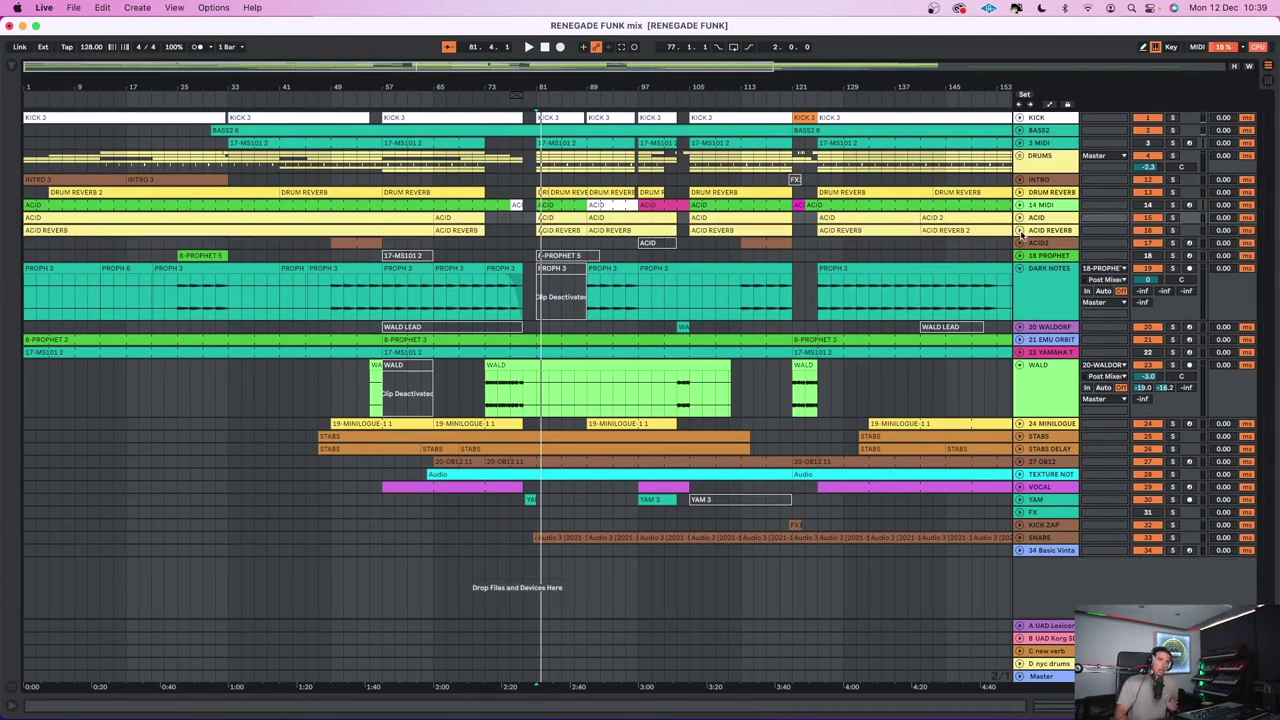
Fold DARK NOTES and WALD, and play the full mix through the passage leading up to bar 79
{"action": "left_click", "coordinate": [1019, 268]}
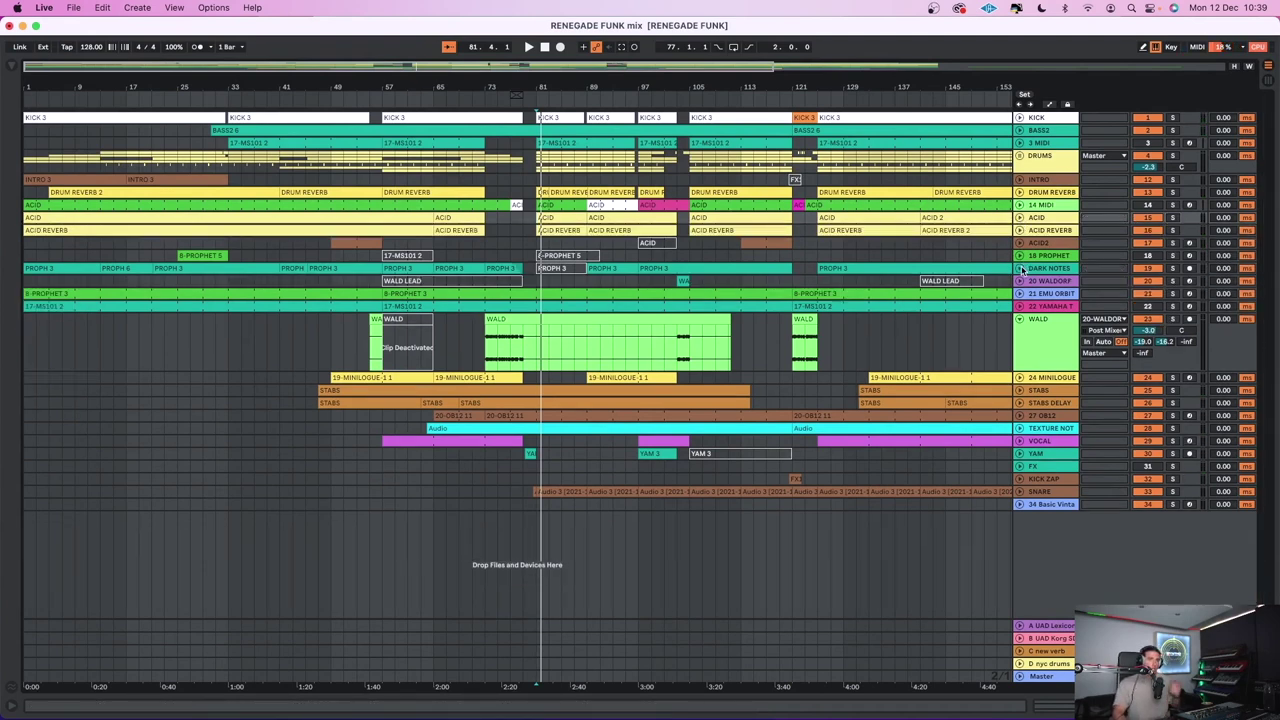
{"action": "left_click", "coordinate": [1019, 319]}
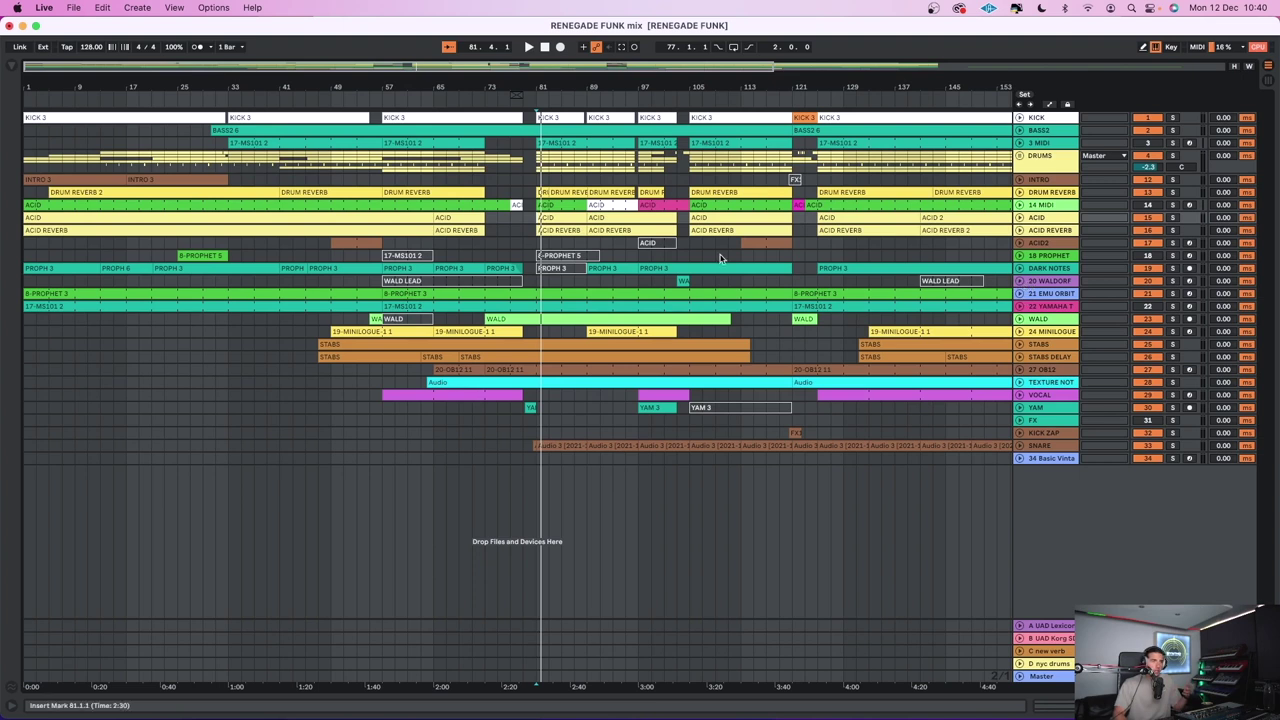
{"action": "left_click", "coordinate": [471, 100]}
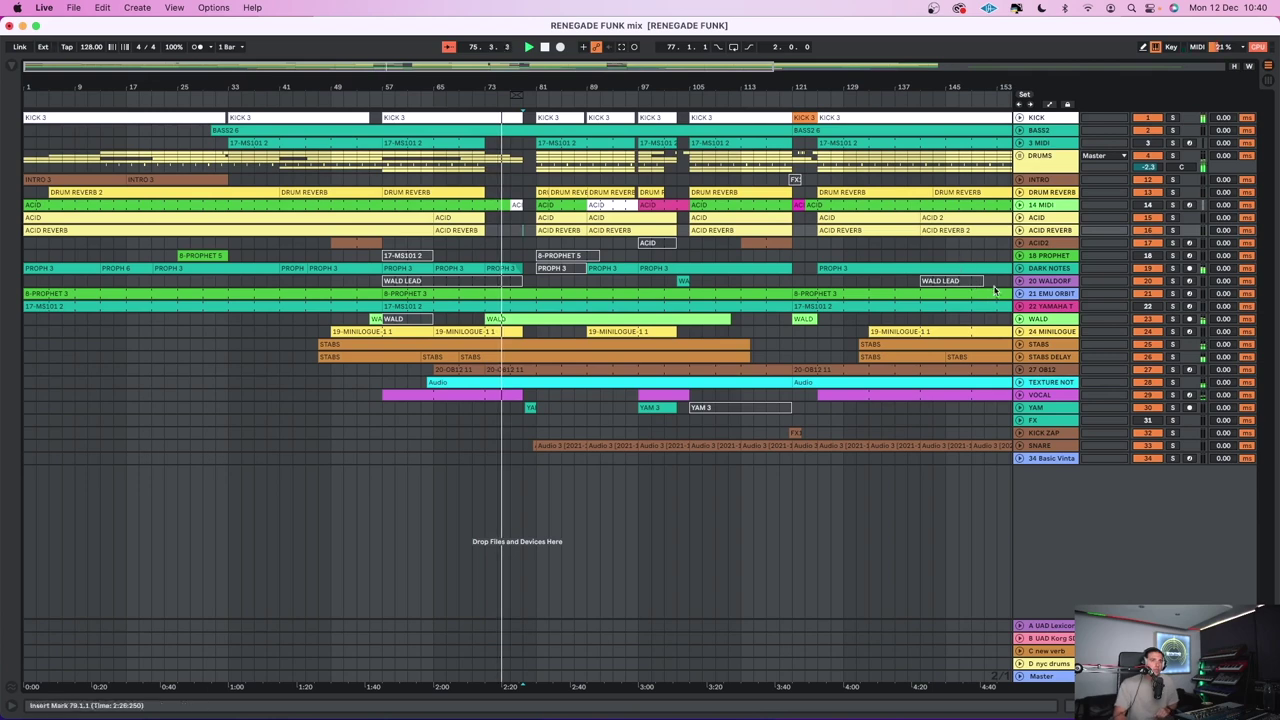
Delete the EMU ORBIT track, and expand WALDORF to check its clips before folding it
{"action": "left_click", "coordinate": [1019, 293]}
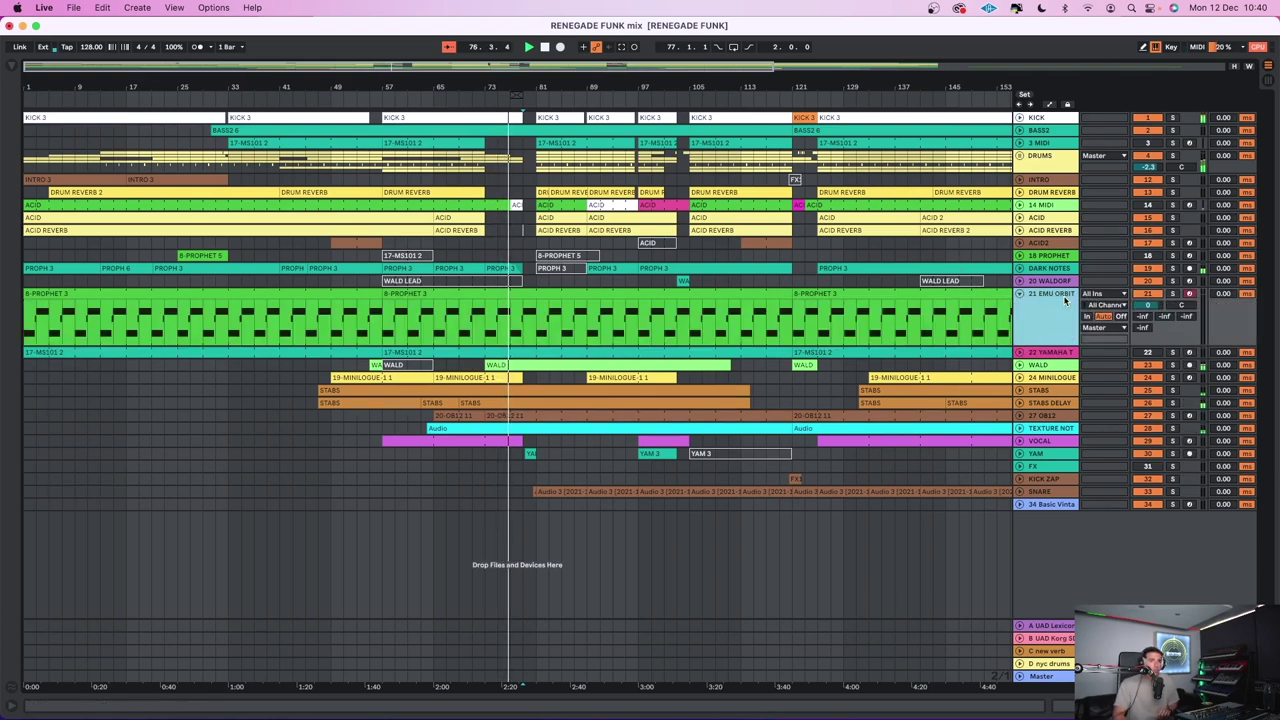
{"action": "key", "text": "Delete"}
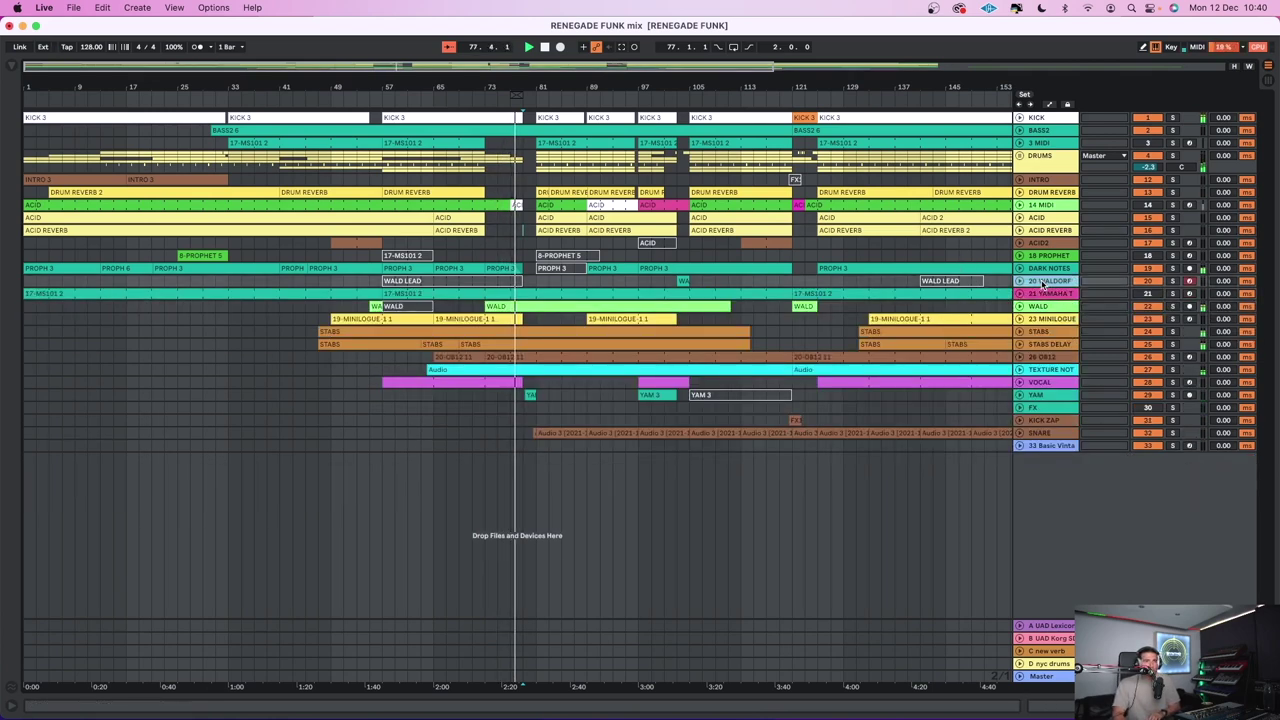
{"action": "left_click", "coordinate": [1040, 281]}
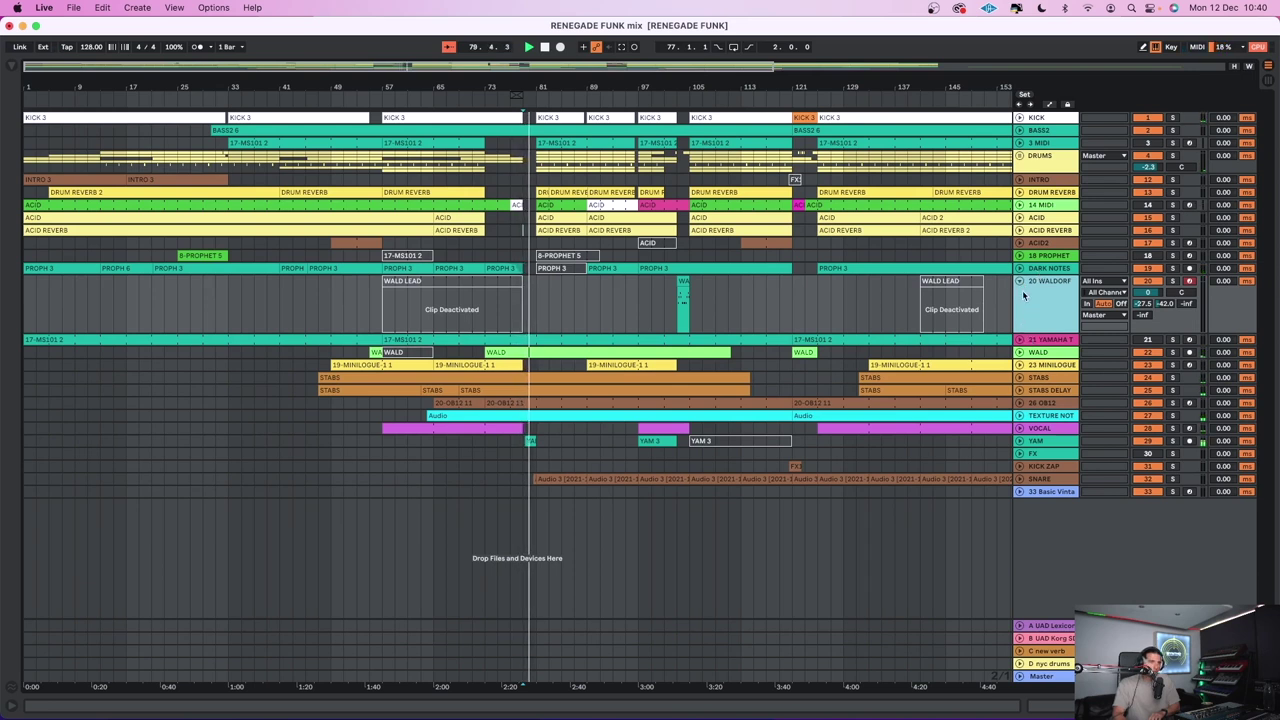
{"action": "left_click", "coordinate": [1019, 281]}
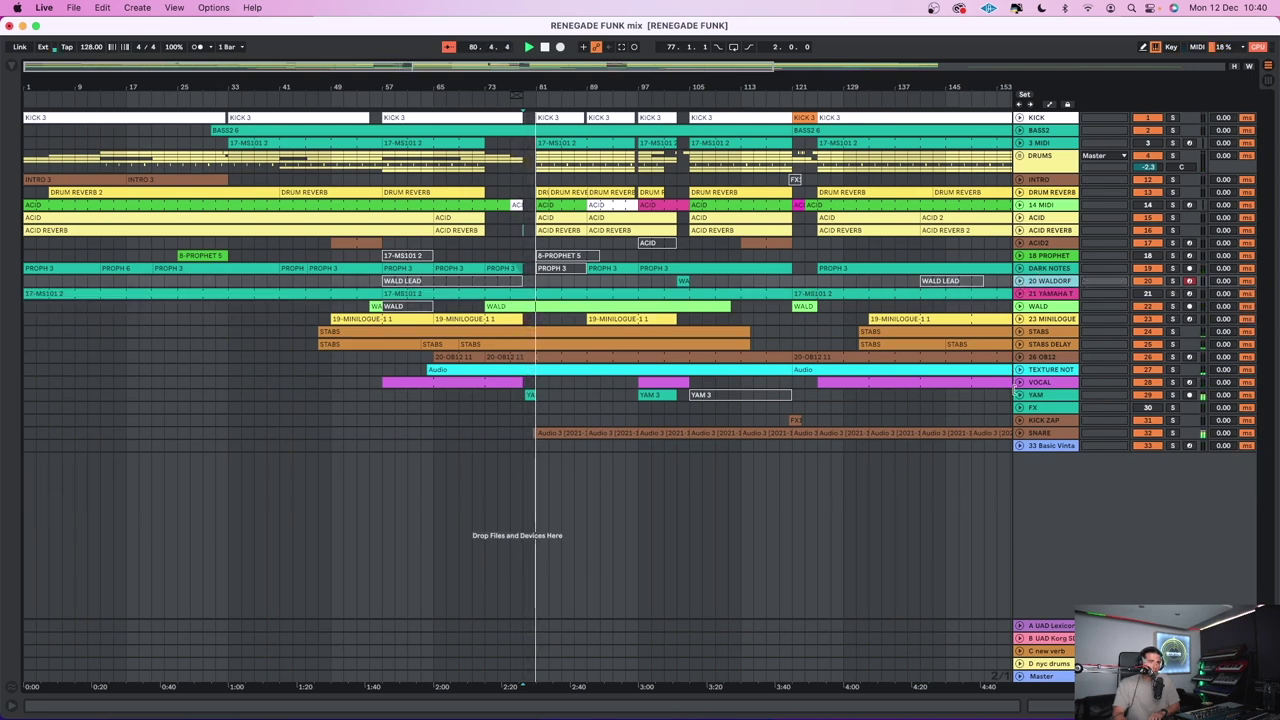
Expand the TEXTURE NOT track and toggle its solo on and off during playback
{"action": "left_click", "coordinate": [1019, 369]}
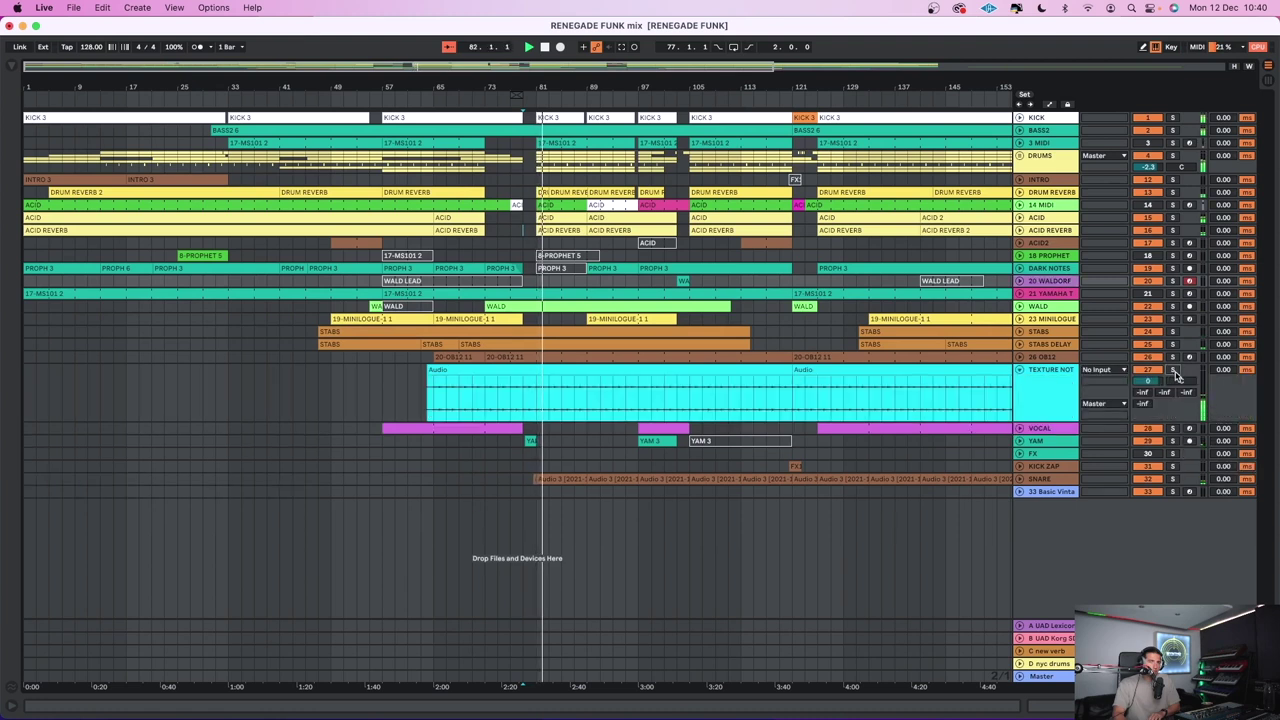
{"action": "left_click", "coordinate": [1175, 371]}
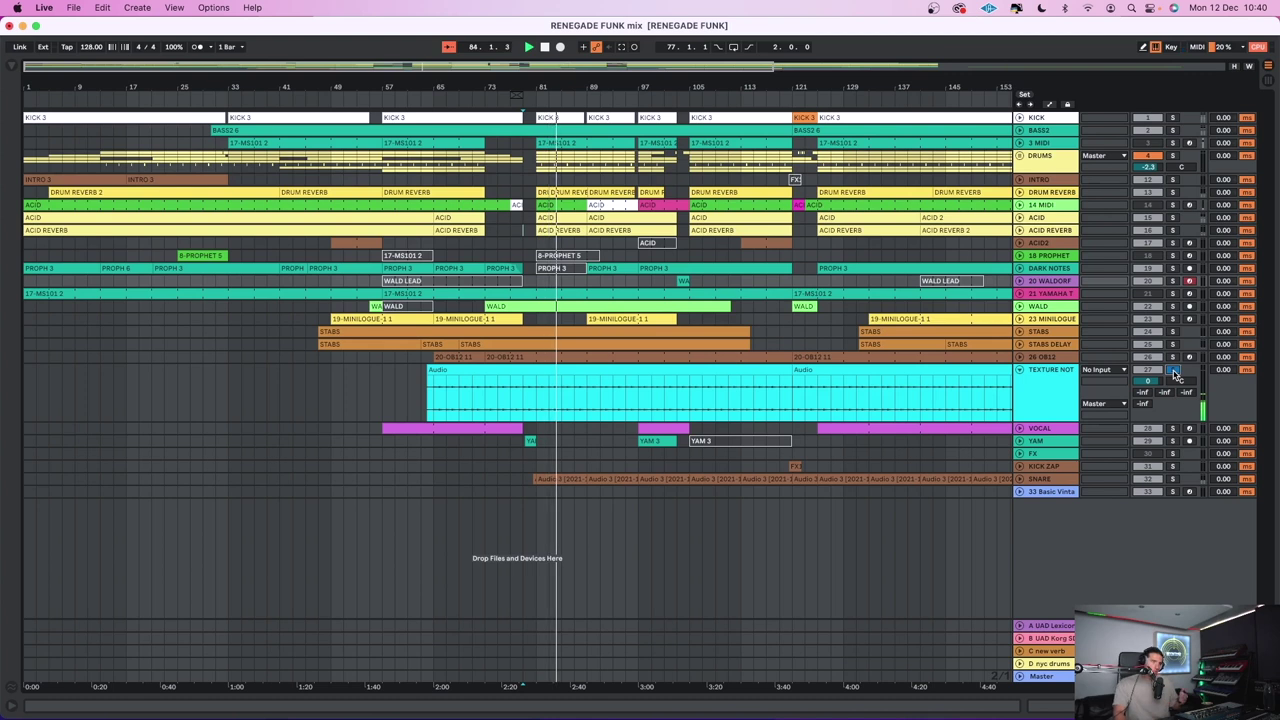
{"action": "left_click", "coordinate": [1175, 371]}
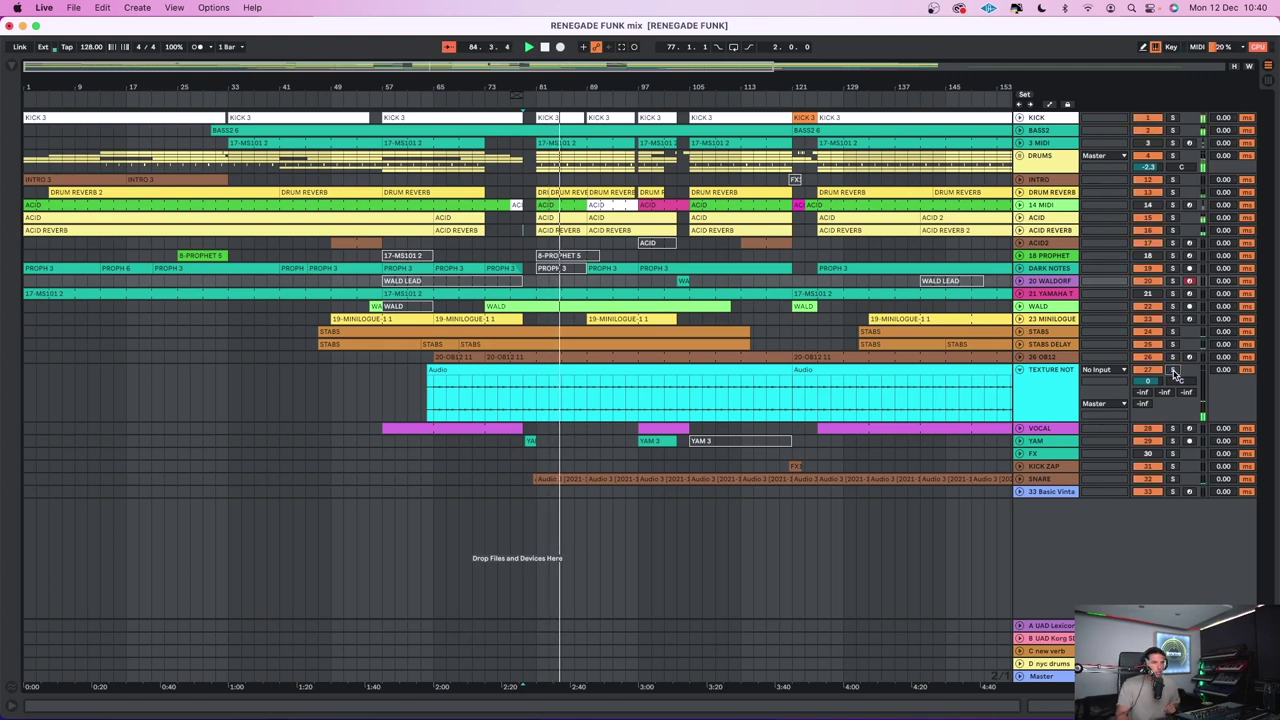
Check the TEXTURE NOT track's device chain, compare it soloed and in the full mix, and fold it
{"action": "double_click", "coordinate": [1069, 393]}
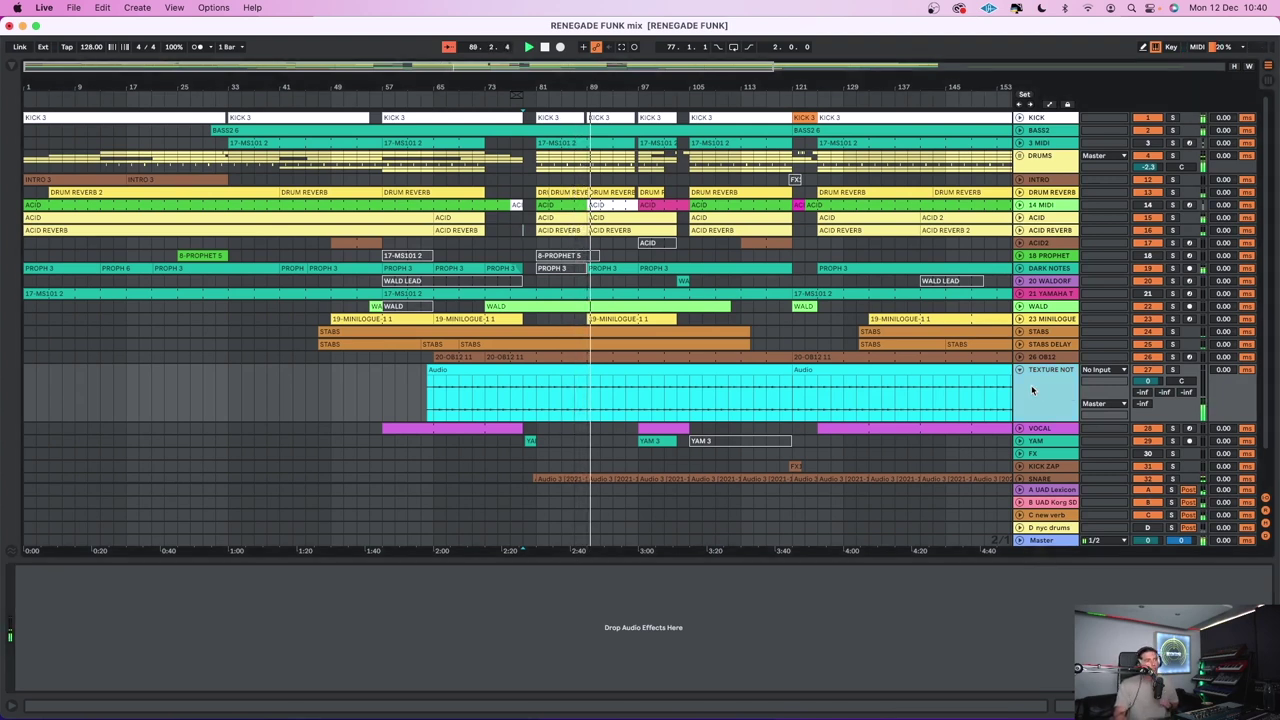
{"action": "key", "text": "super+alt+l"}
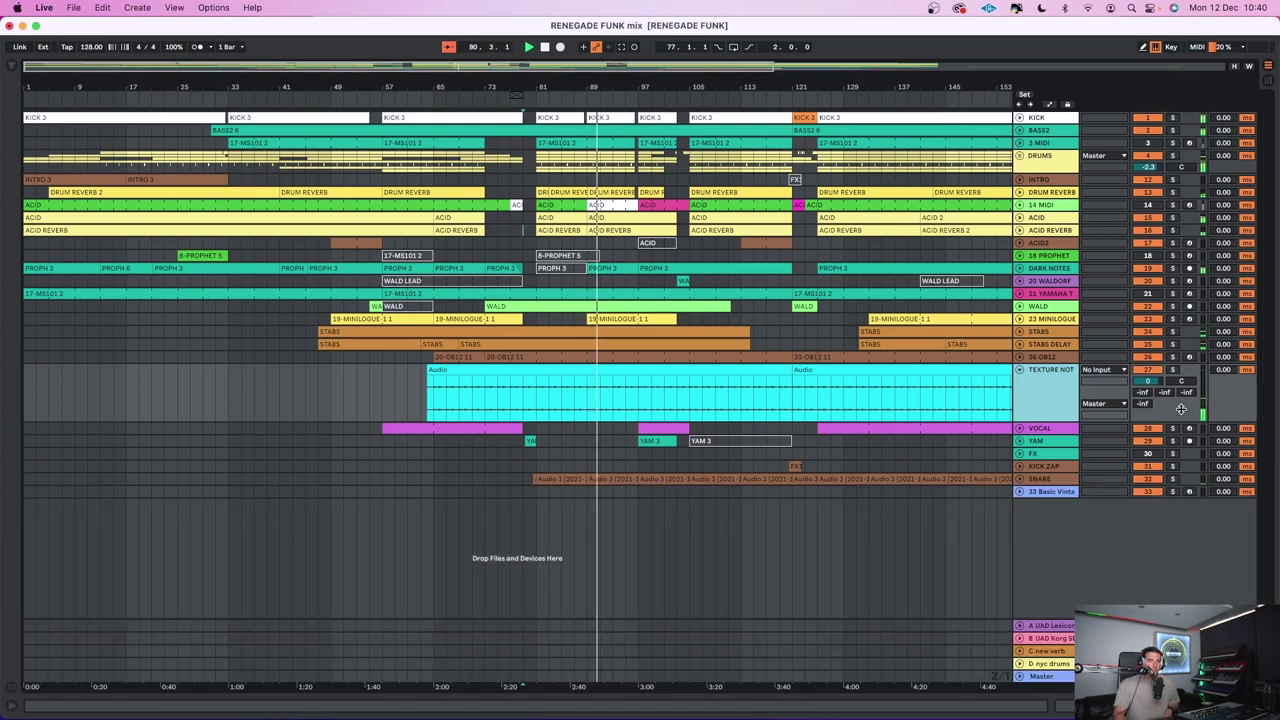
{"action": "left_click", "coordinate": [1177, 373]}
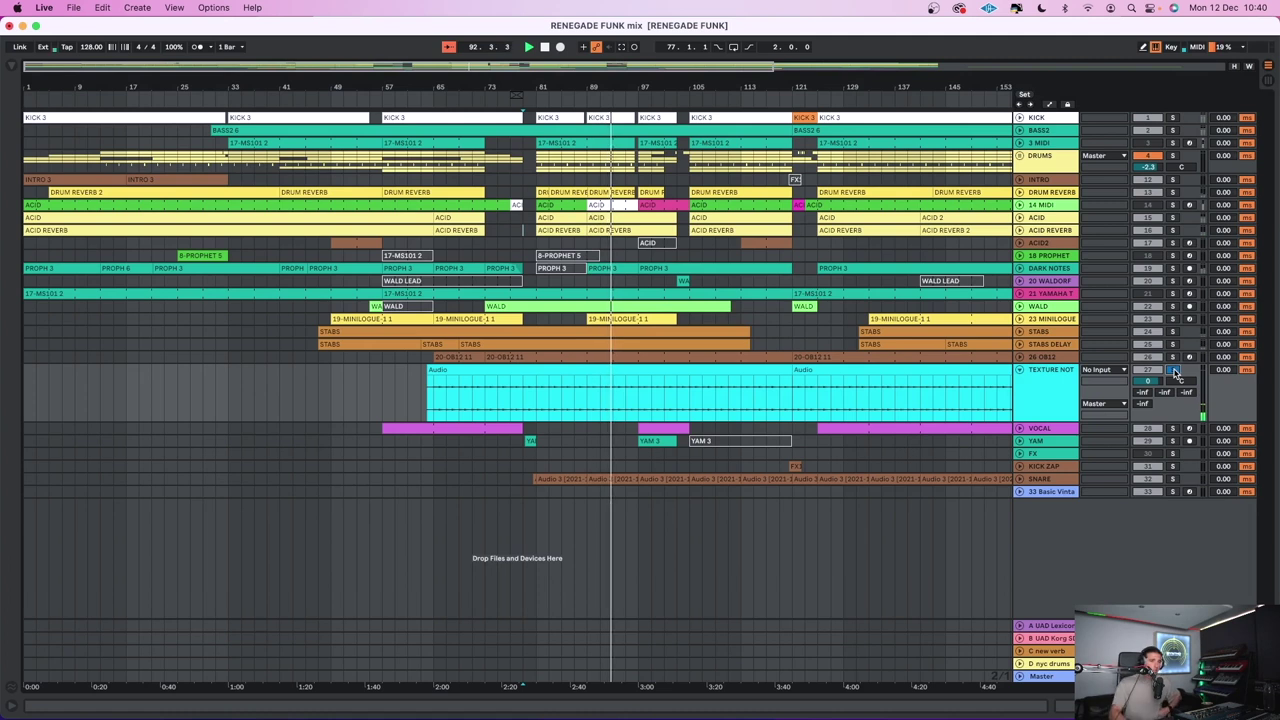
{"action": "left_click", "coordinate": [1177, 373]}
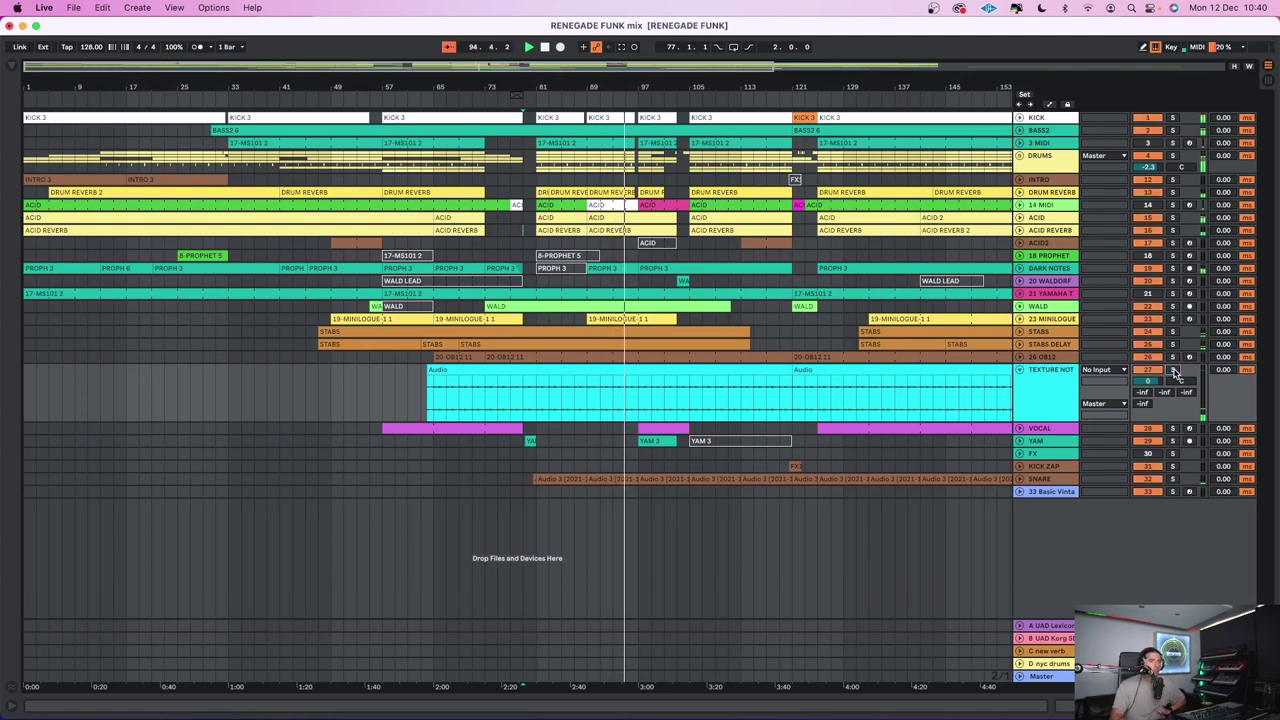
{"action": "left_click", "coordinate": [1019, 370]}
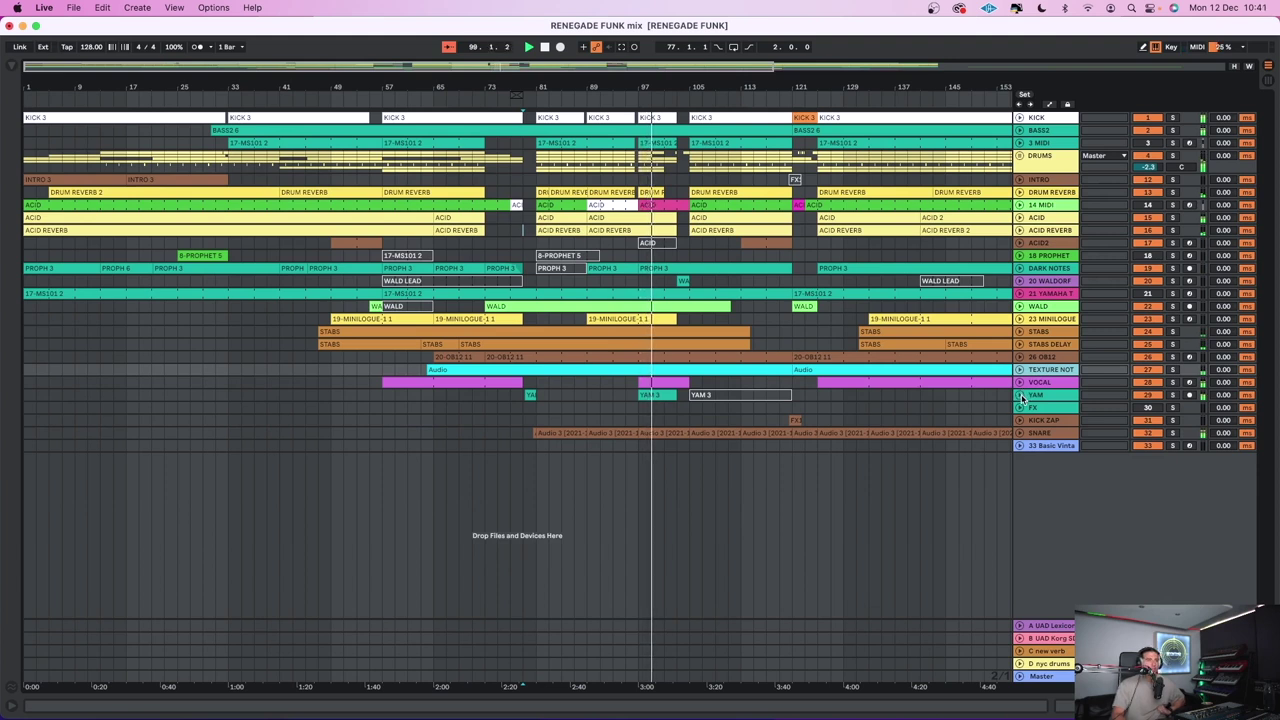
Expand the VOCAL track, play it soloed from bar 57, and show its device chain
{"action": "key", "text": "alt+equal"}
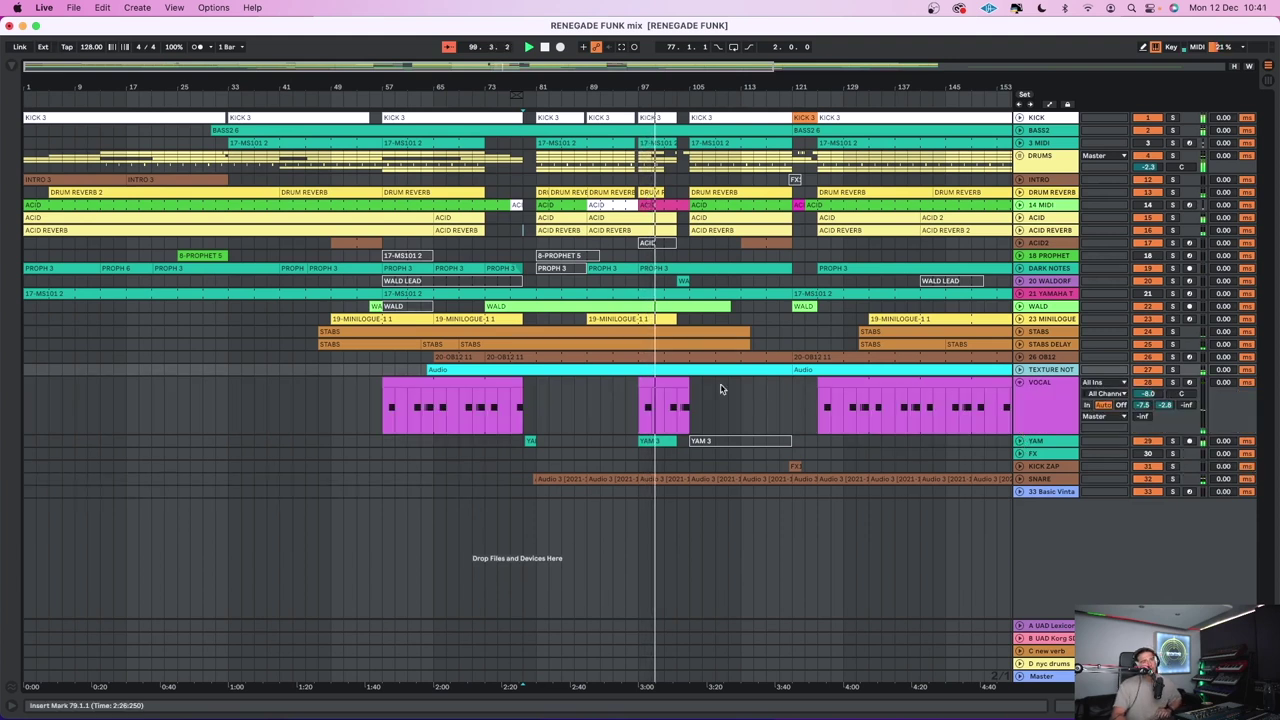
{"action": "left_click", "coordinate": [383, 411]}
{"action": "key", "text": "space"}
{"action": "key", "text": "space"}
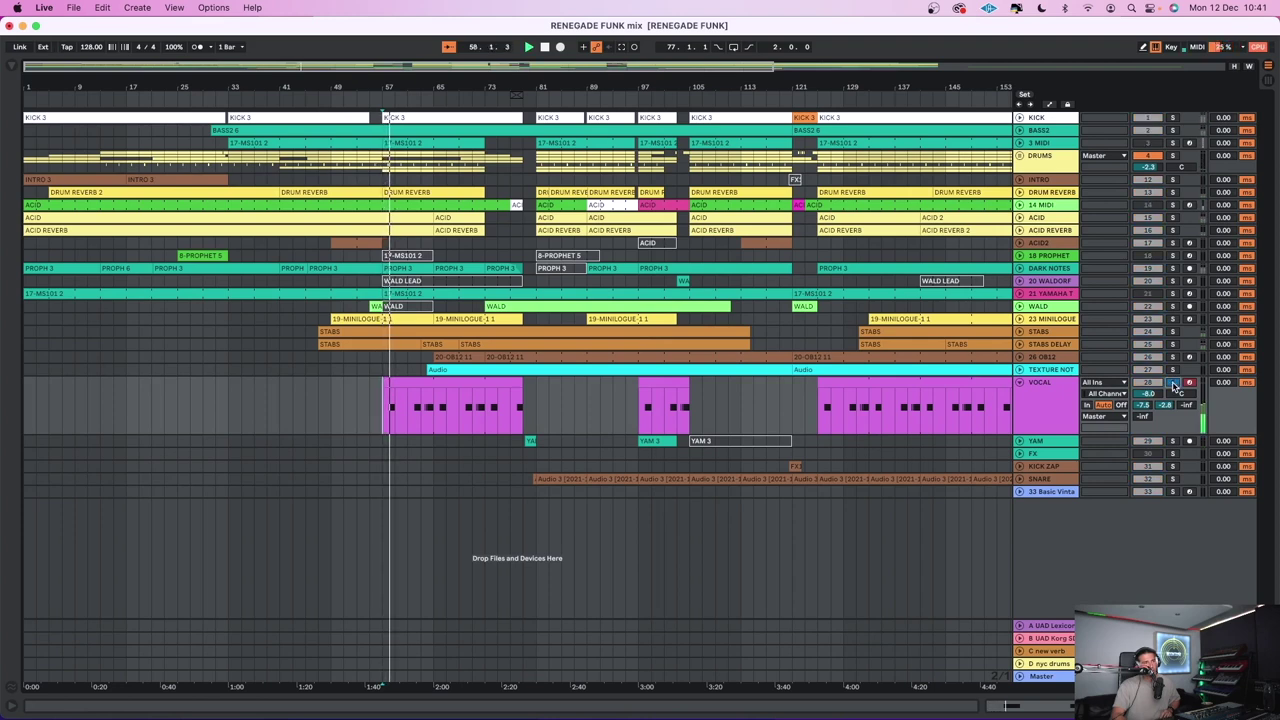
{"action": "double_click", "coordinate": [1020, 403]}
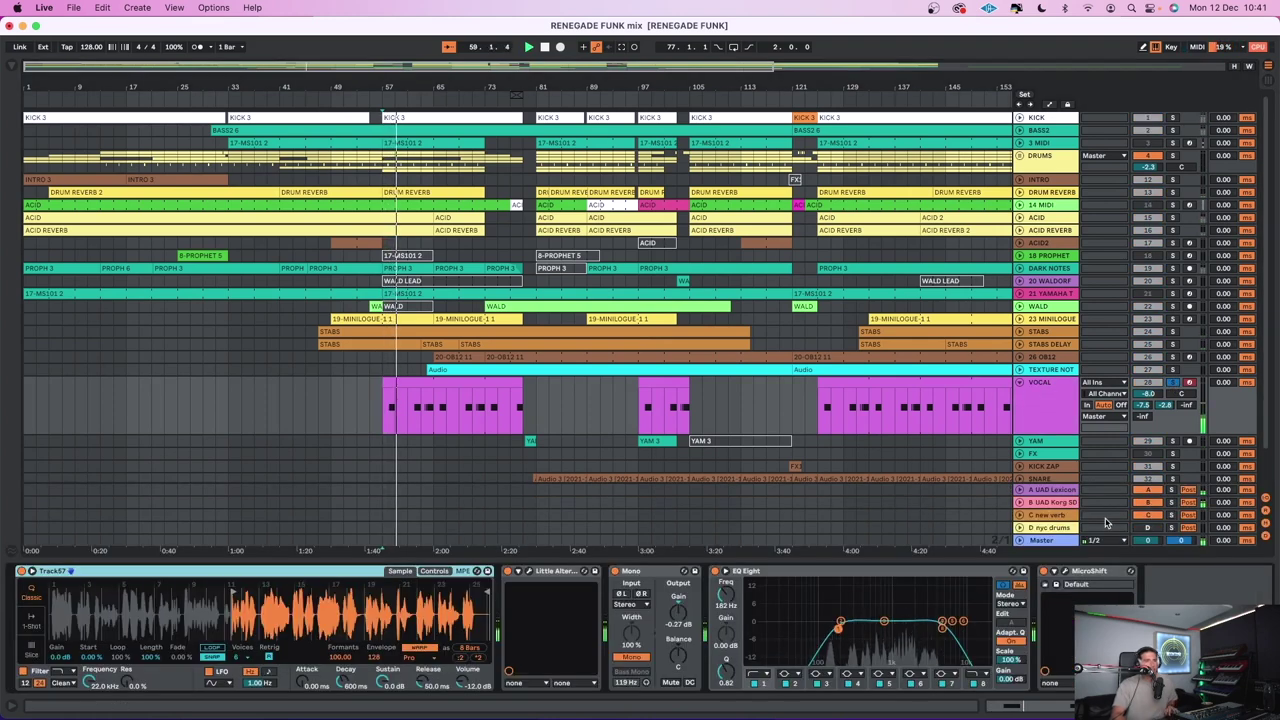
Switch off the vocal's EQ Eight and audition the soloed vocal with the Little AlterBoy window open
{"action": "left_click", "coordinate": [714, 571]}
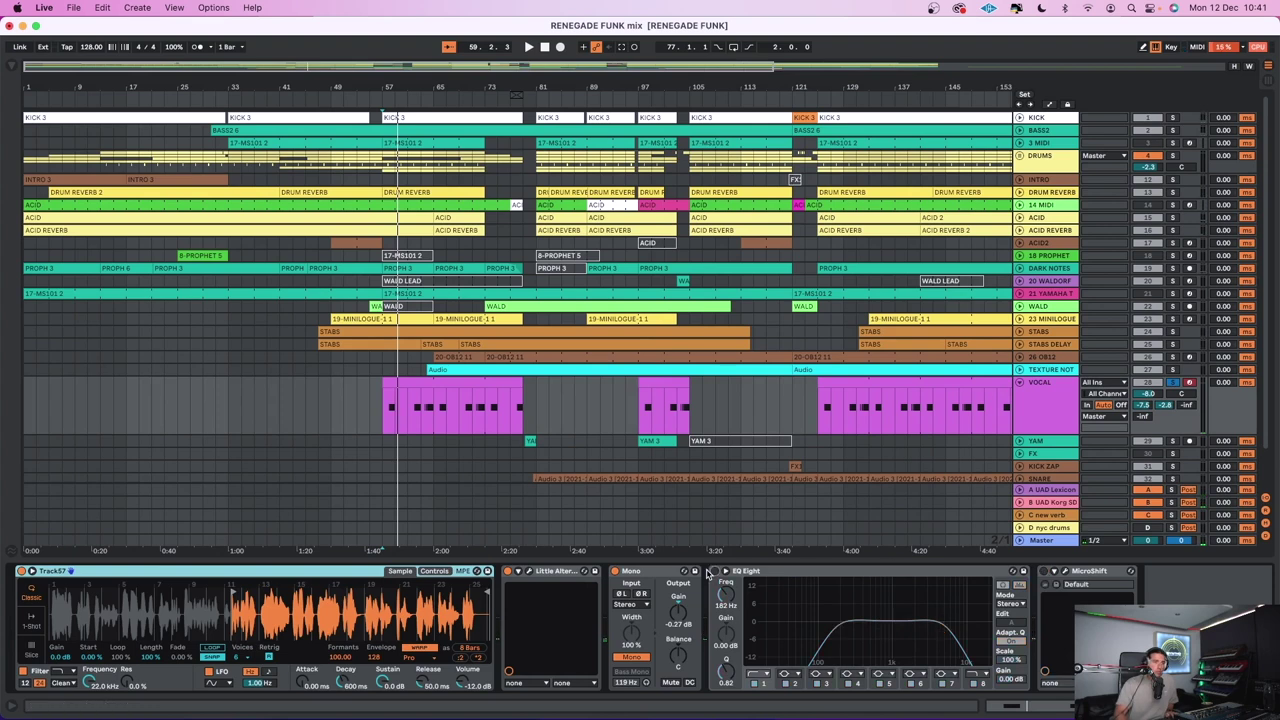
{"action": "left_click", "coordinate": [529, 573]}
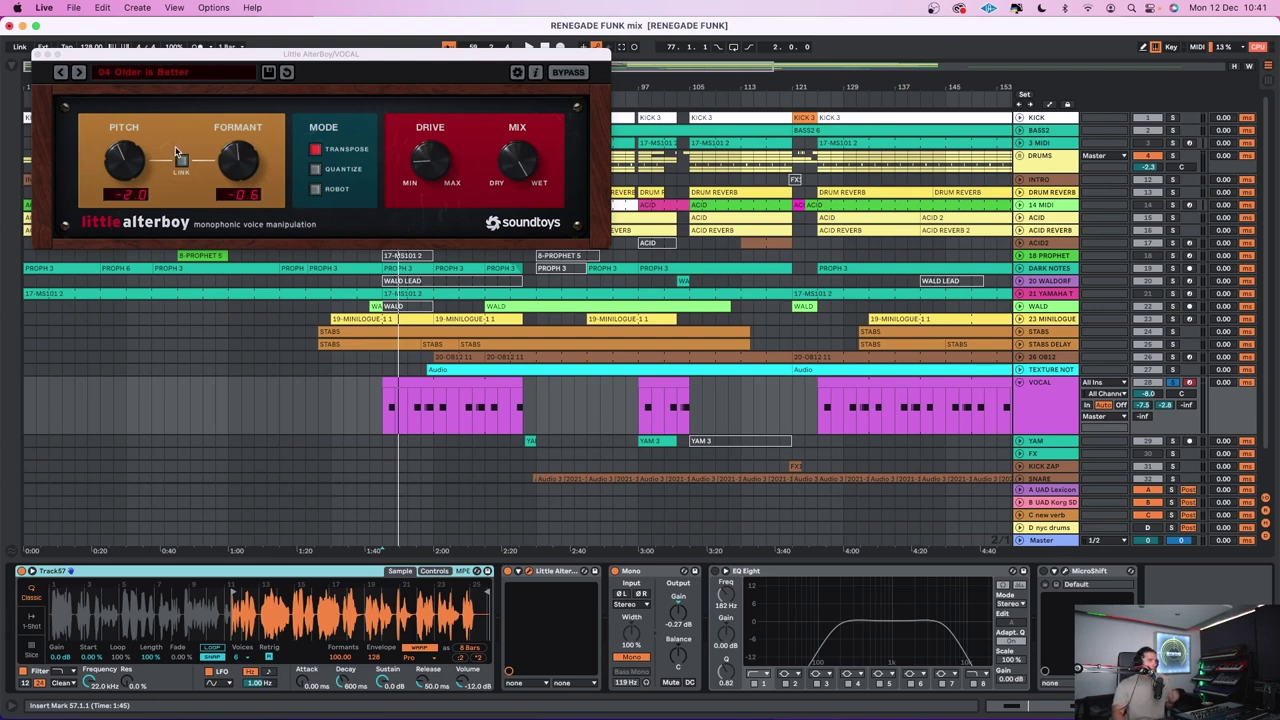
{"action": "key", "text": "space"}
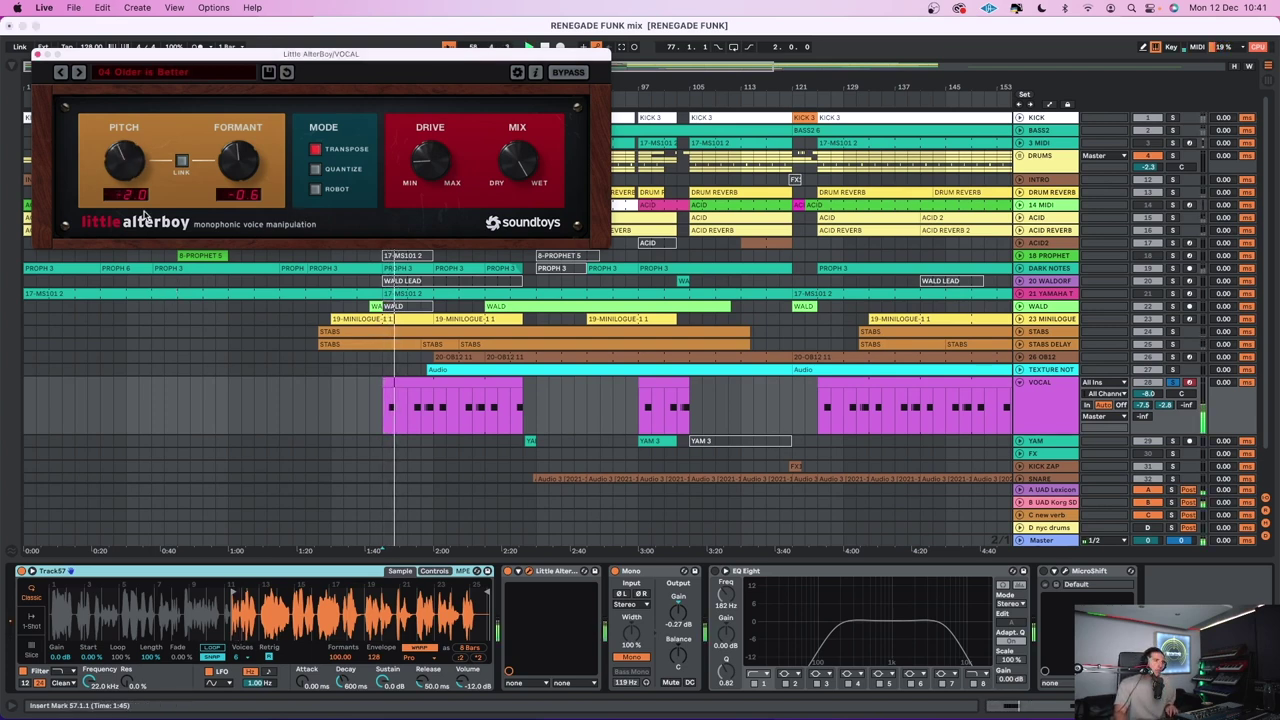
{"action": "key", "text": "space"}
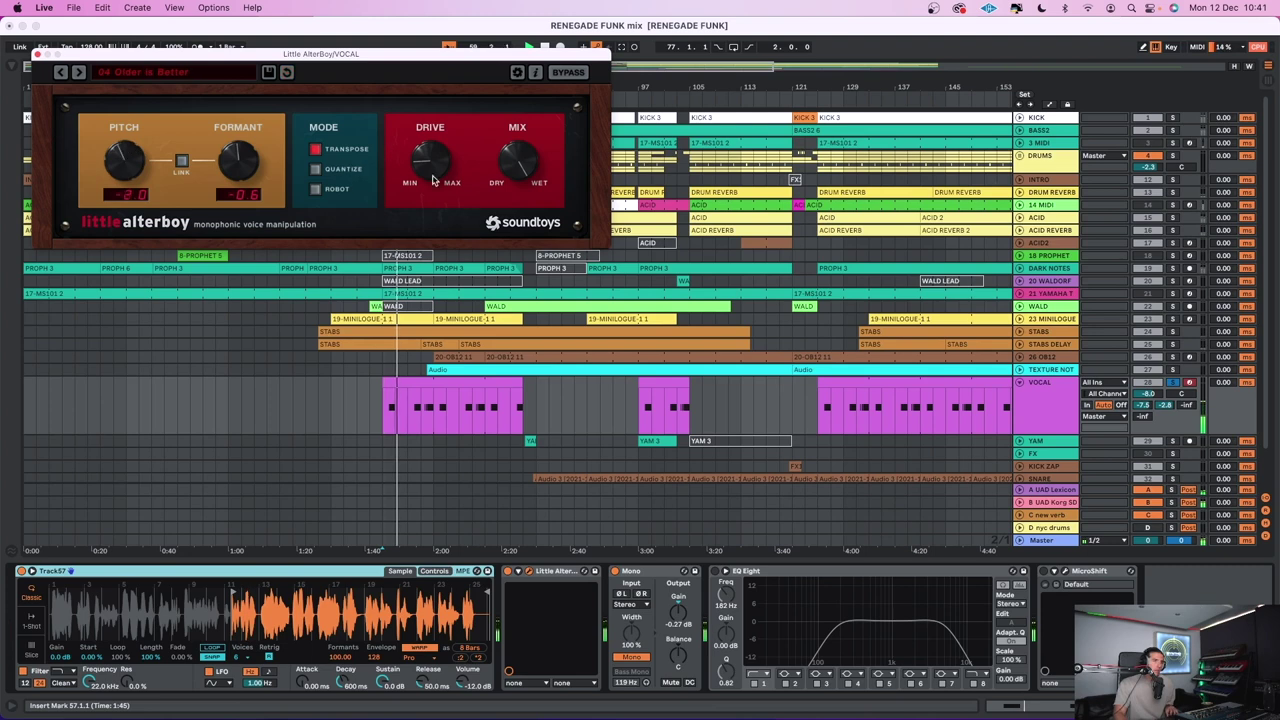
Switch the vocal's EQ Eight back on, and close the Little AlterBoy window, the VOCAL track and the device view
{"action": "left_click", "coordinate": [716, 580]}
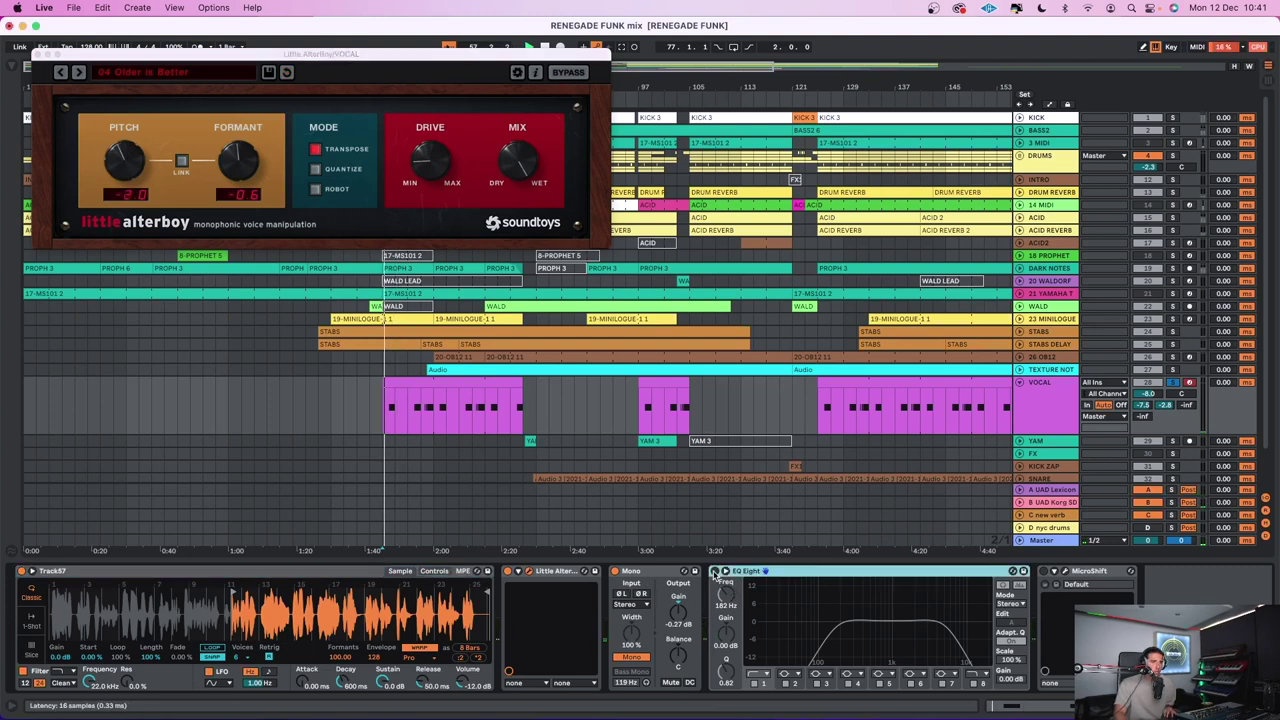
{"action": "left_click", "coordinate": [714, 571]}
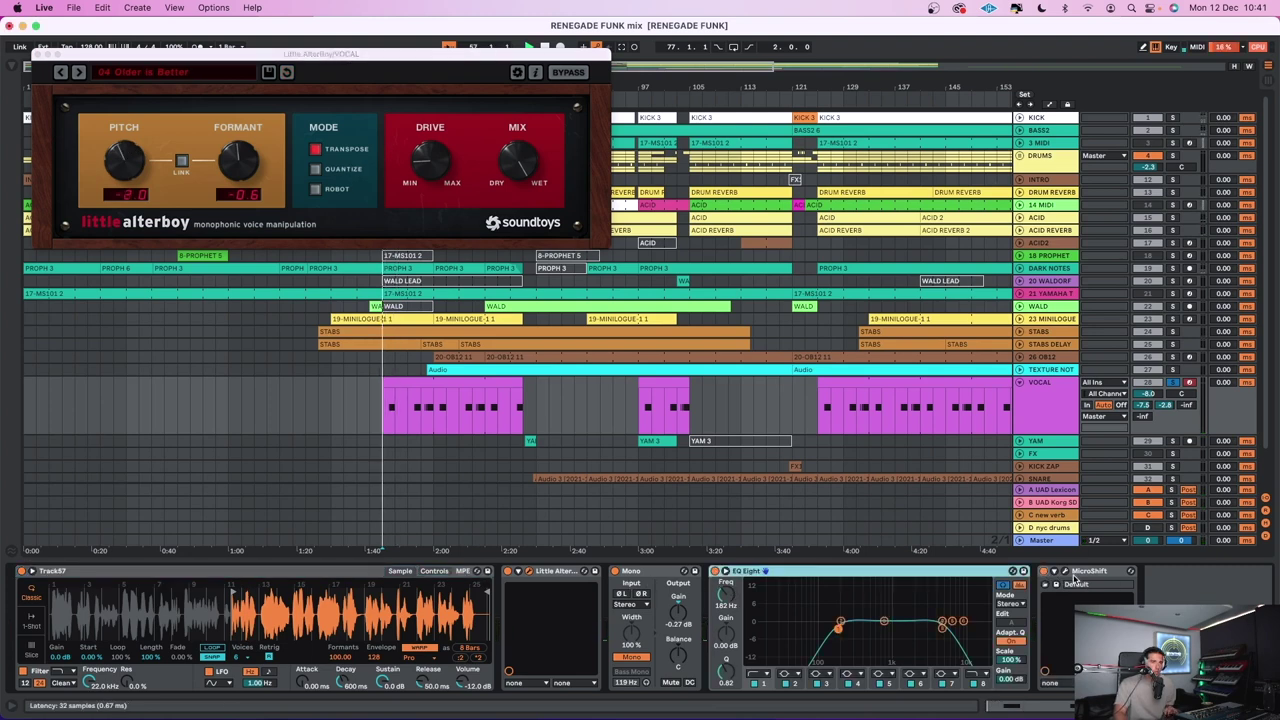
{"action": "left_click", "coordinate": [37, 55]}
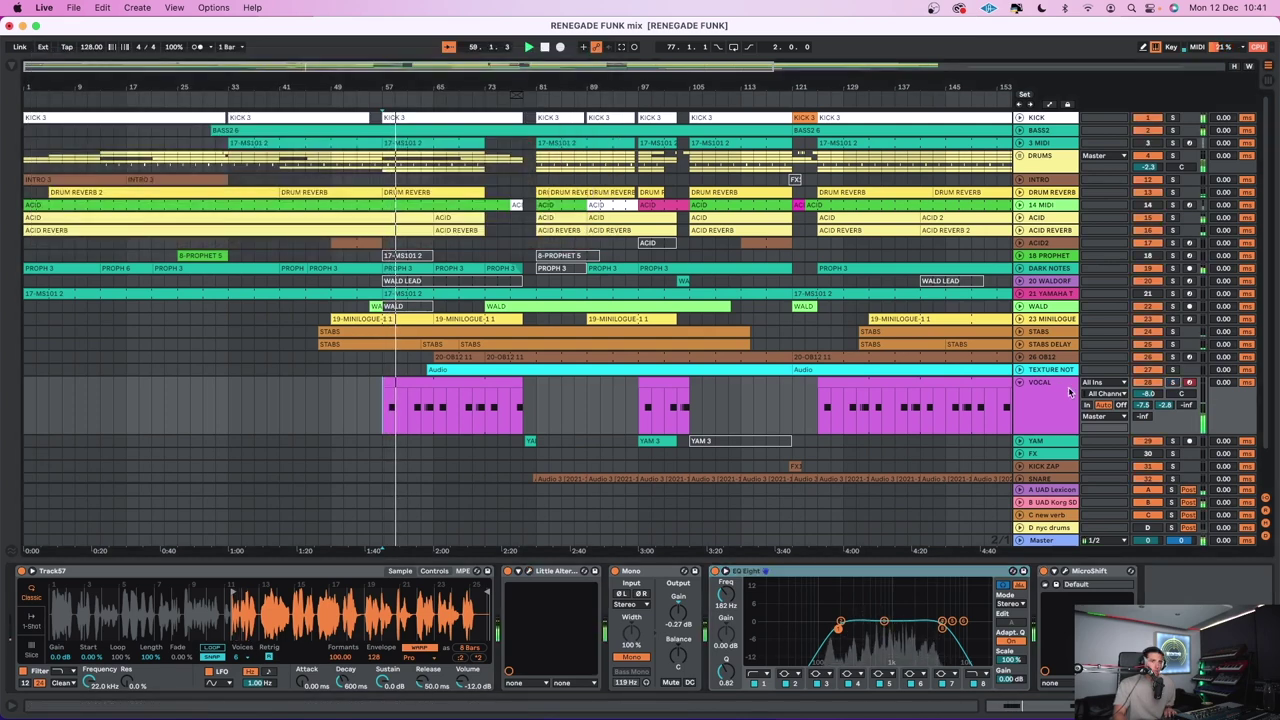
{"action": "left_click", "coordinate": [1019, 382]}
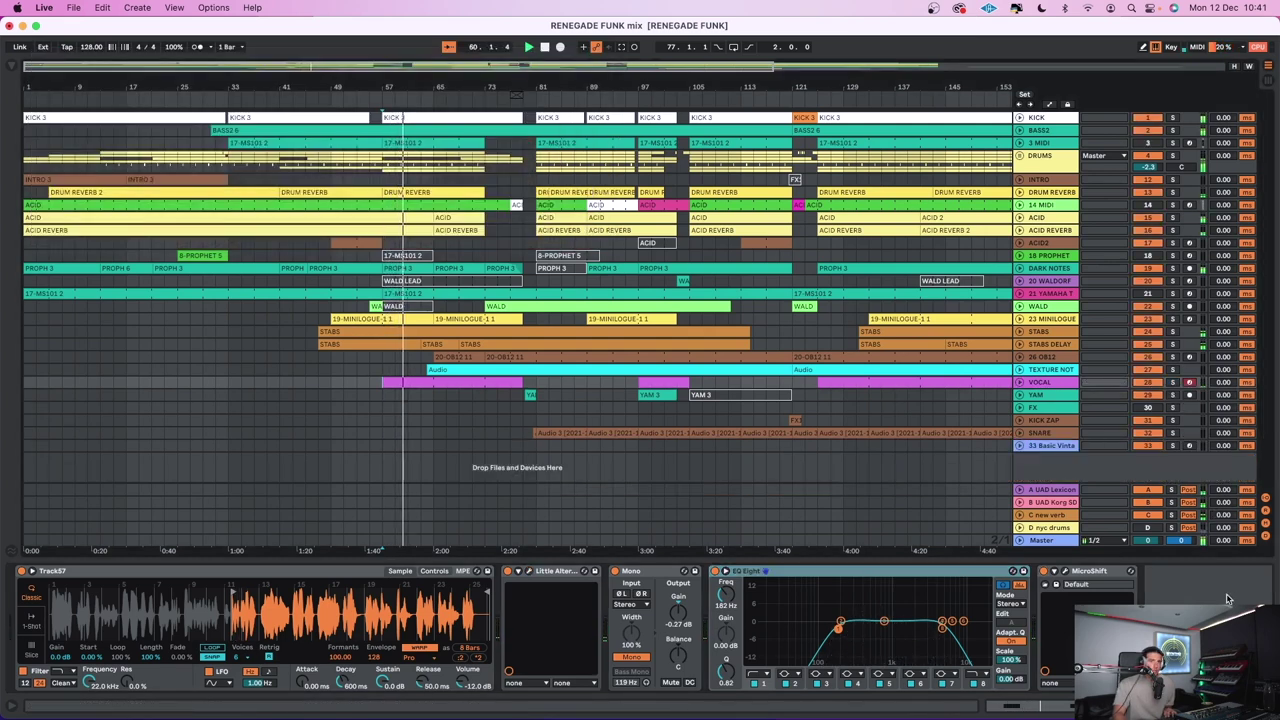
{"action": "key", "text": "super+alt+l"}
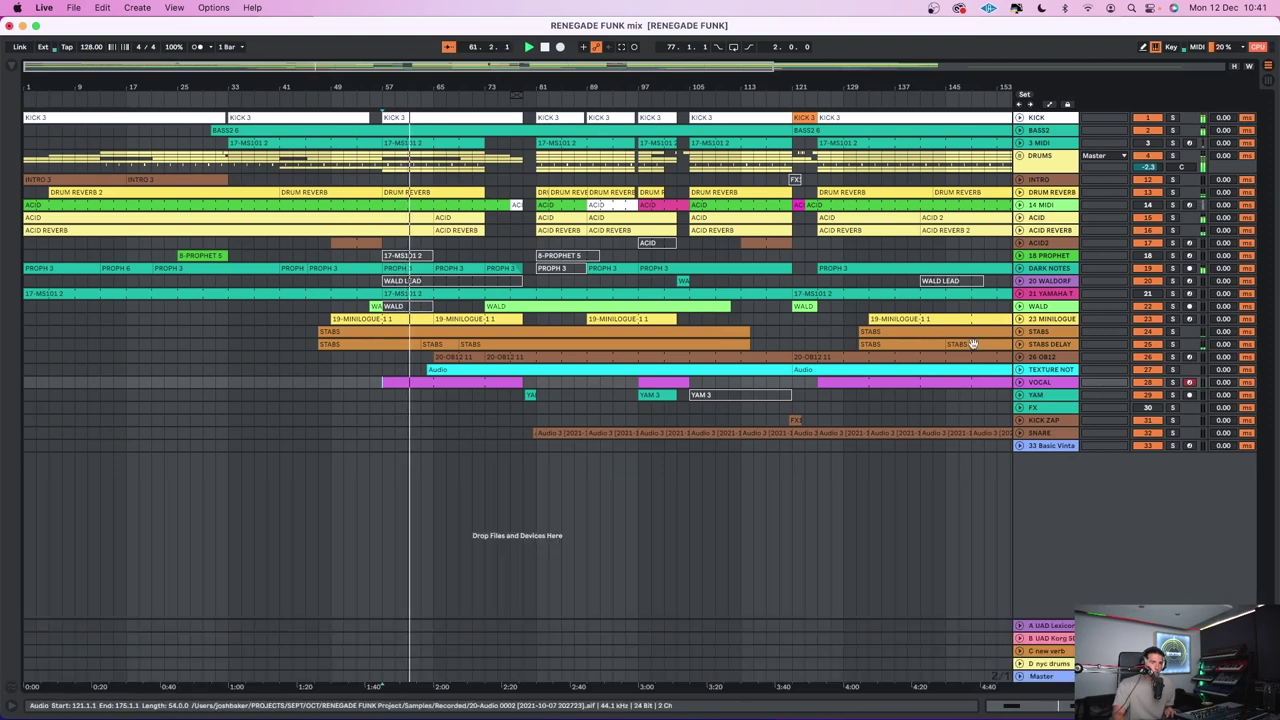
View the whole arrangement and play the full mix from bar 113 briefly before stopping
{"action": "scroll", "coordinate": [806, 492], "scroll_direction": "right", "scroll_amount": 5}
{"action": "left_click", "coordinate": [848, 445]}
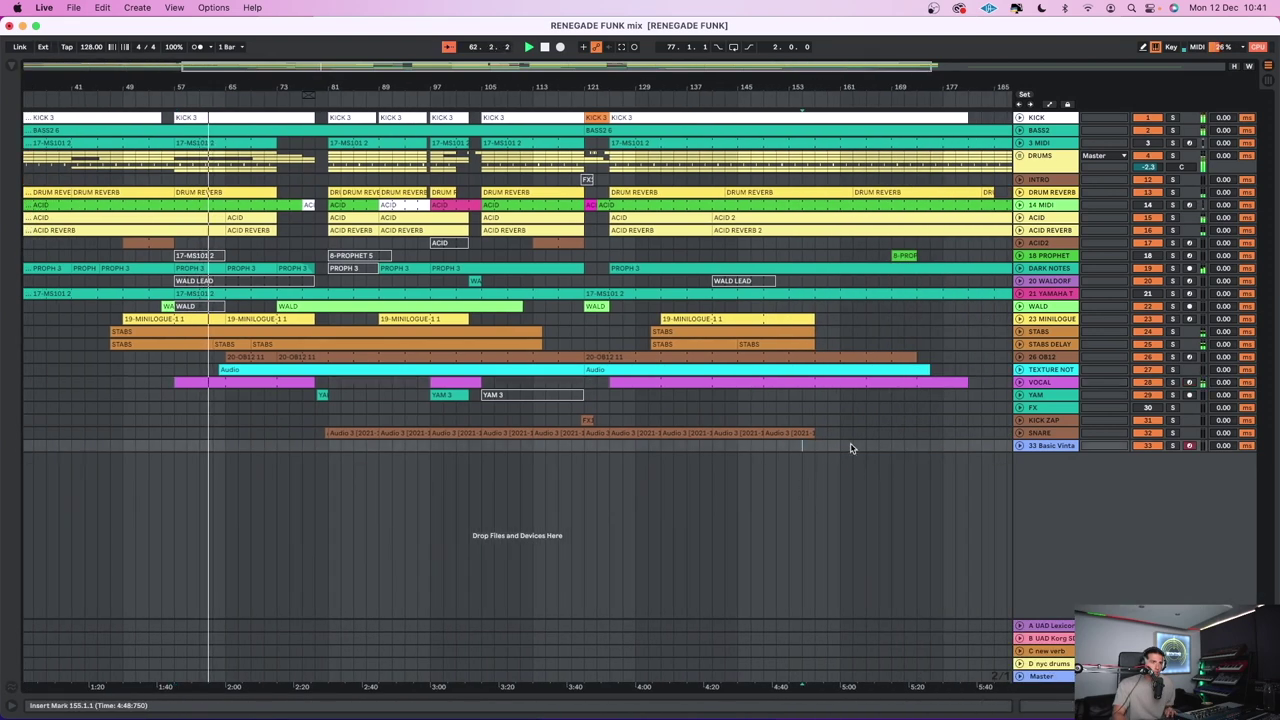
{"action": "key", "text": "minus"}
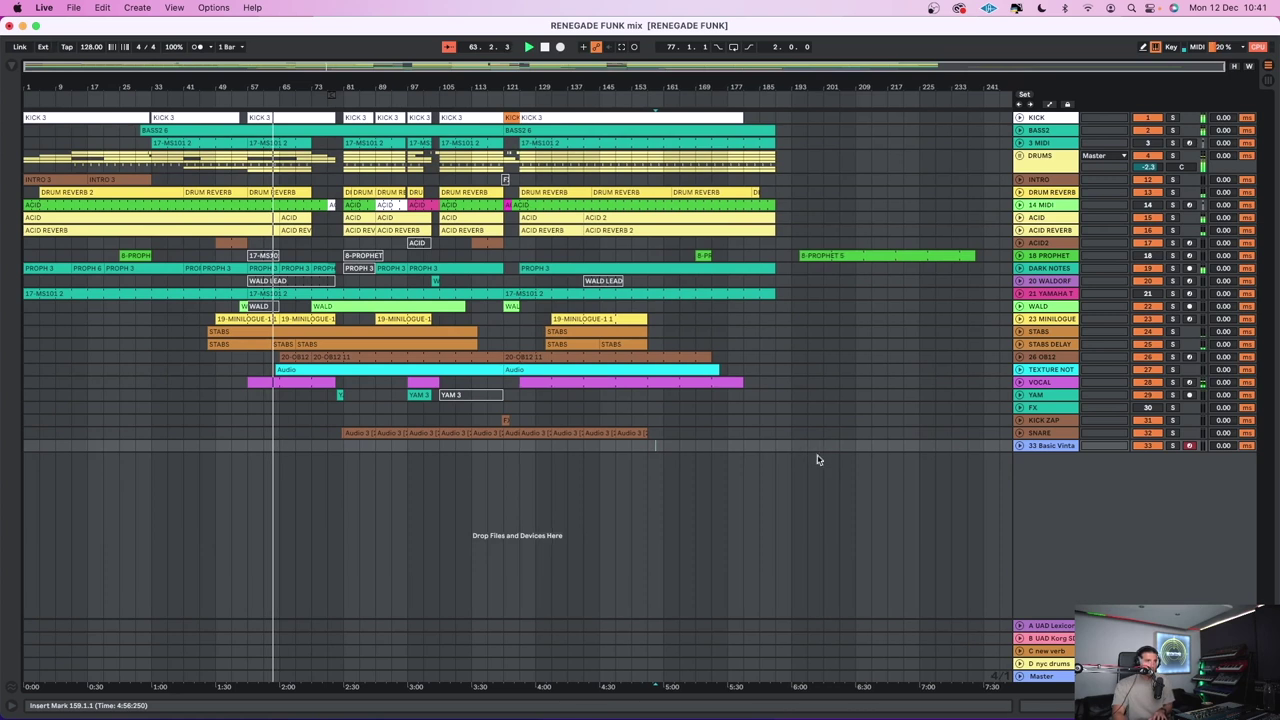
{"action": "left_click", "coordinate": [466, 184]}
{"action": "key", "text": "space"}
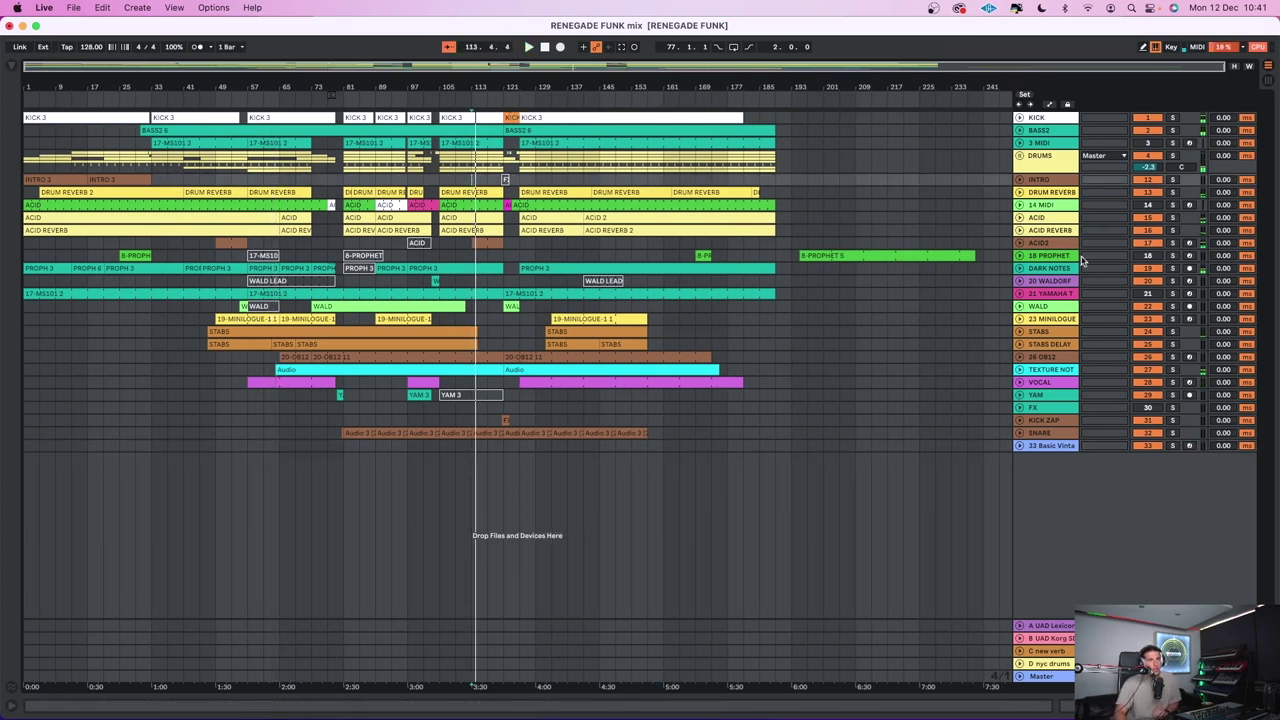
Inspect the UAD Lexicon and UAD Korg plug-in windows on return tracks A and B, closing each one
{"action": "double_click", "coordinate": [1049, 629]}
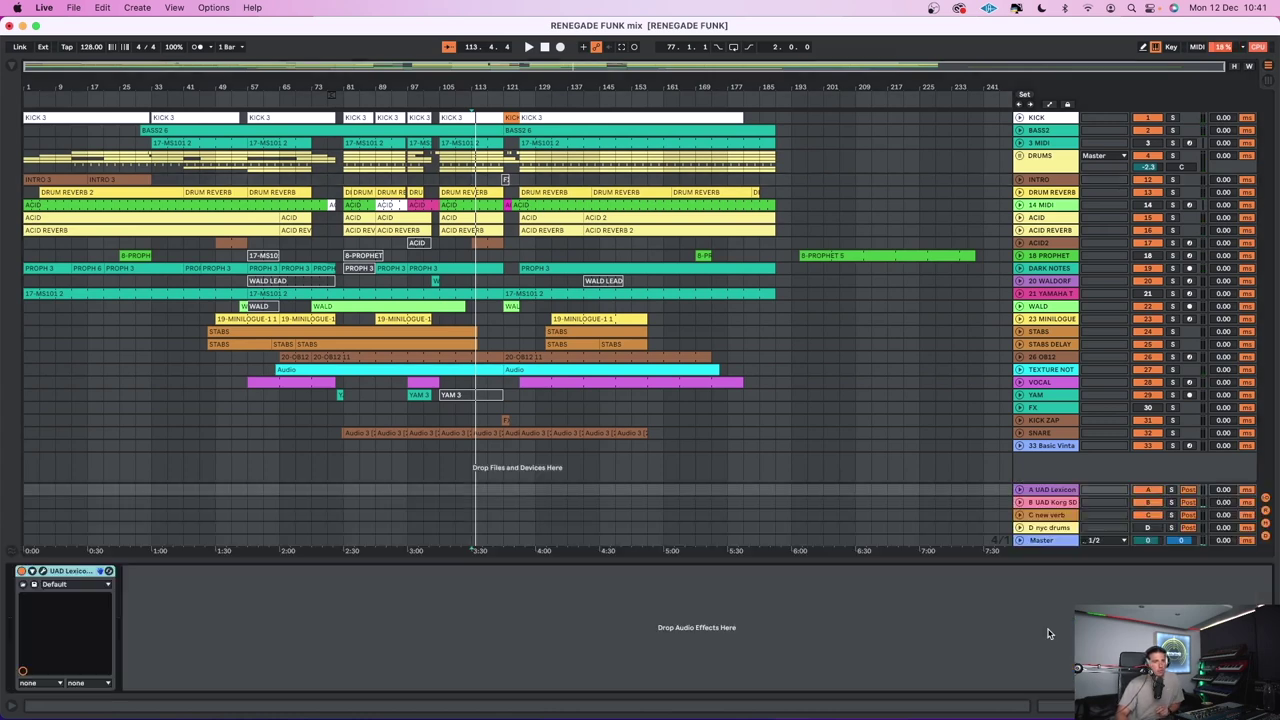
{"action": "left_click", "coordinate": [41, 571]}
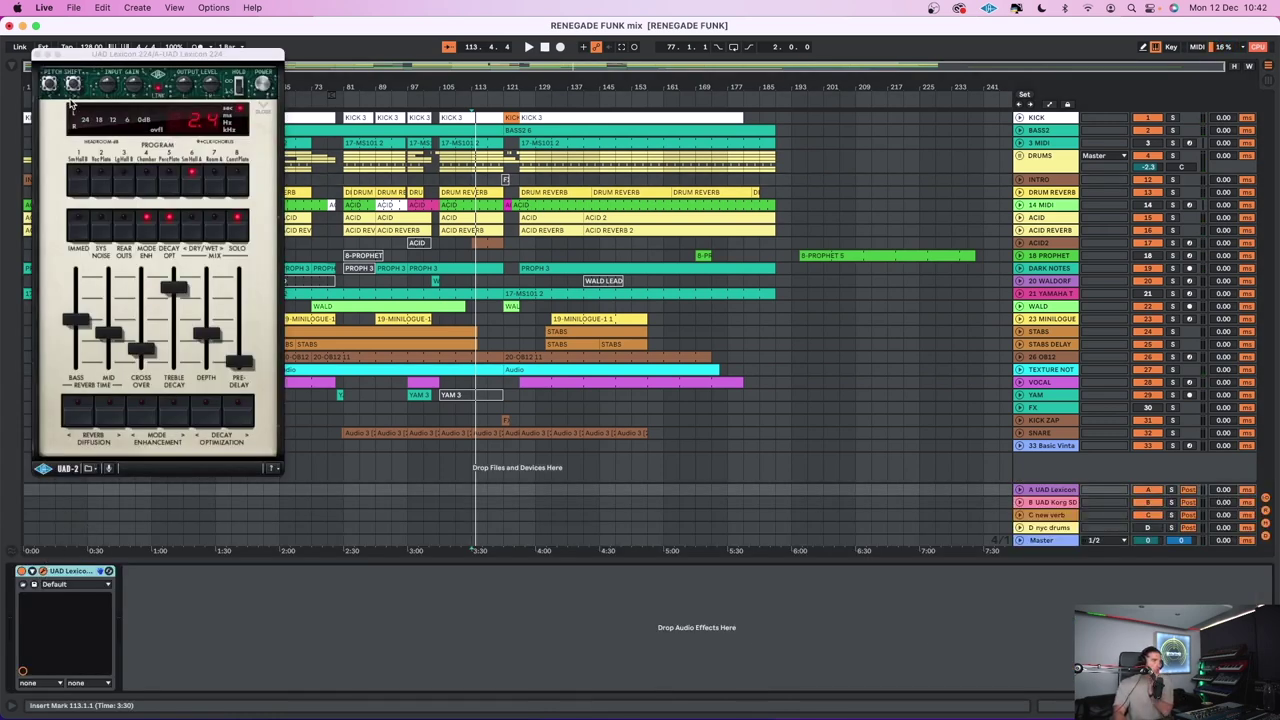
{"action": "left_click", "coordinate": [37, 56]}
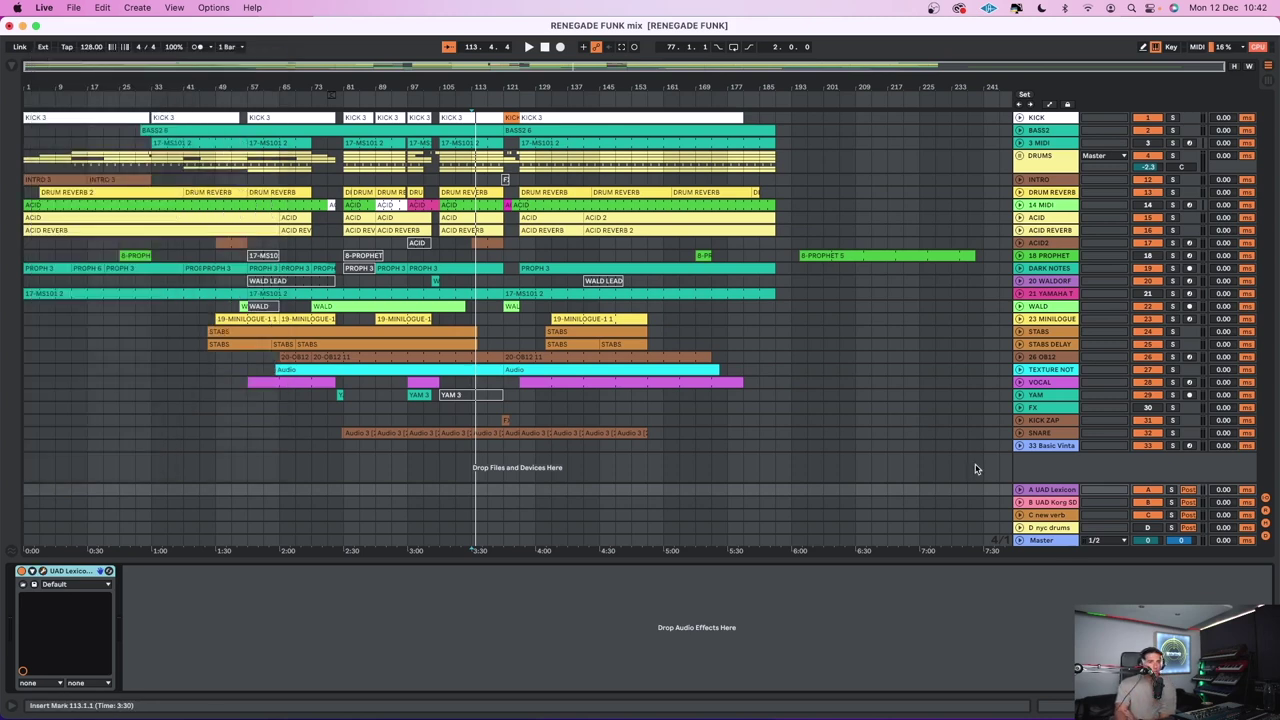
{"action": "left_click", "coordinate": [1042, 504]}
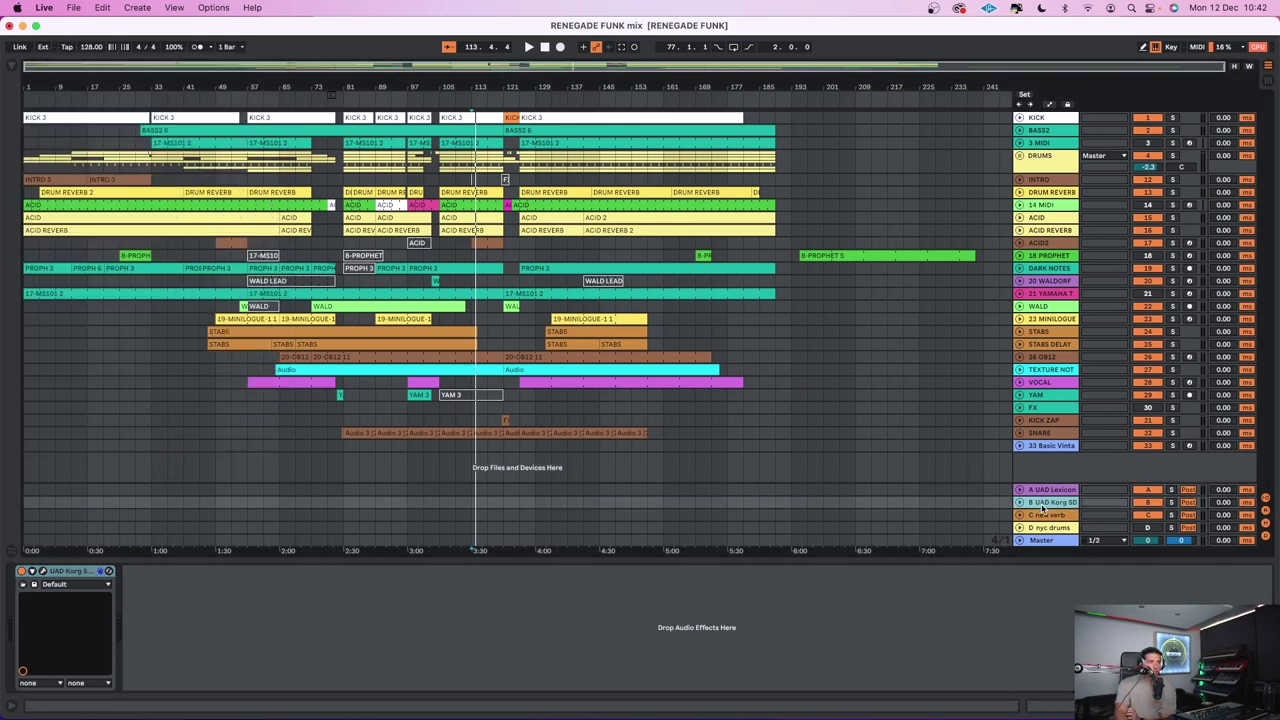
{"action": "left_click", "coordinate": [42, 571]}
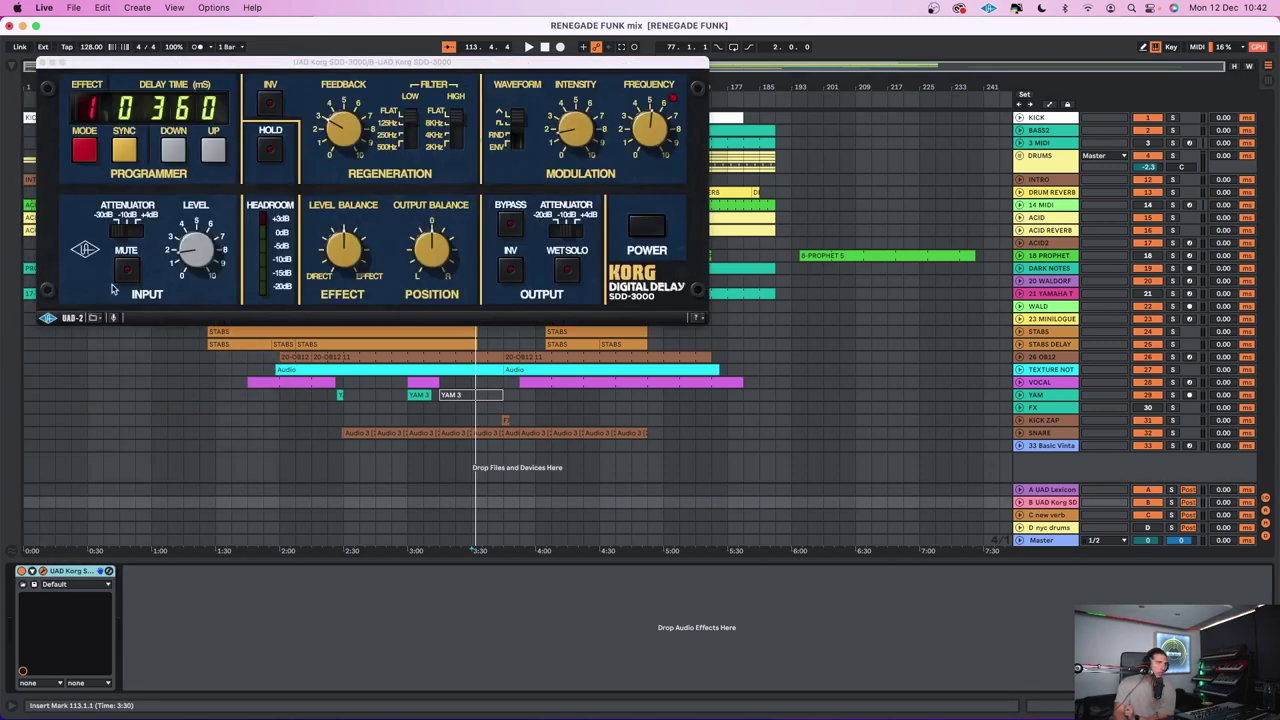
{"action": "left_click", "coordinate": [41, 63]}
Check the devices on the new verb and nyc drums return tracks, and hide the device view
{"action": "left_click", "coordinate": [1046, 515]}
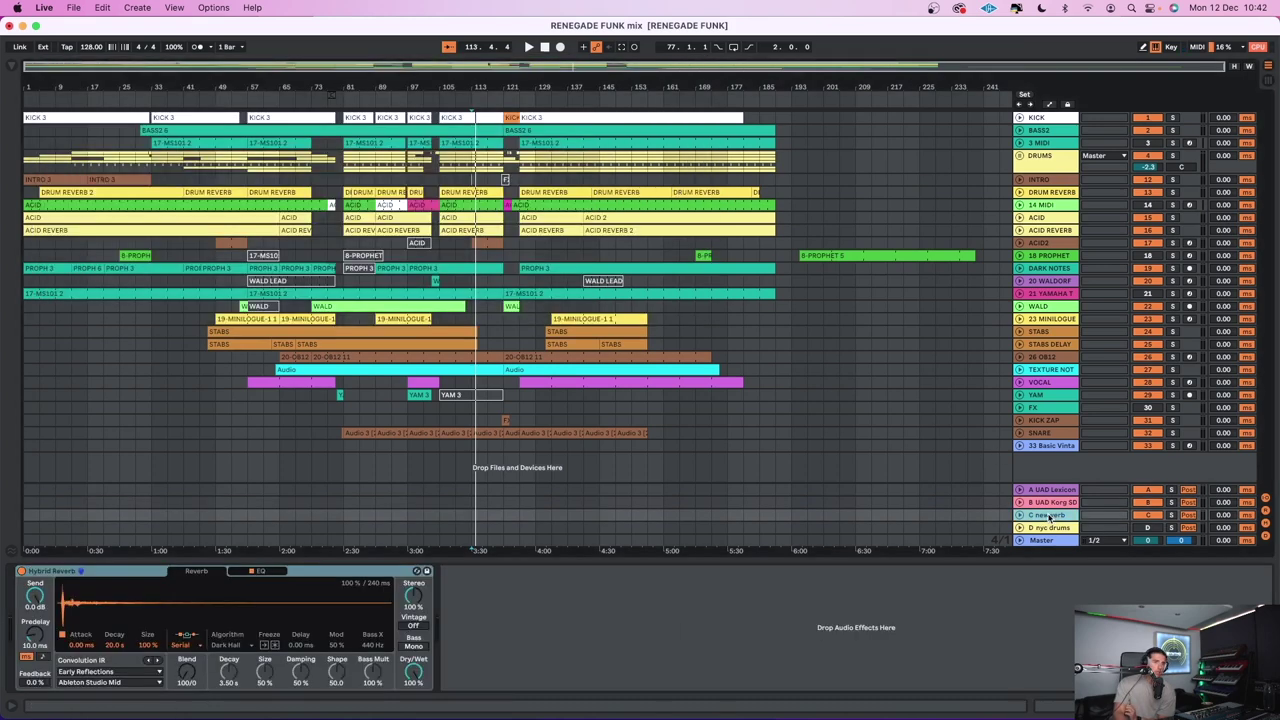
{"action": "left_click", "coordinate": [1049, 528]}
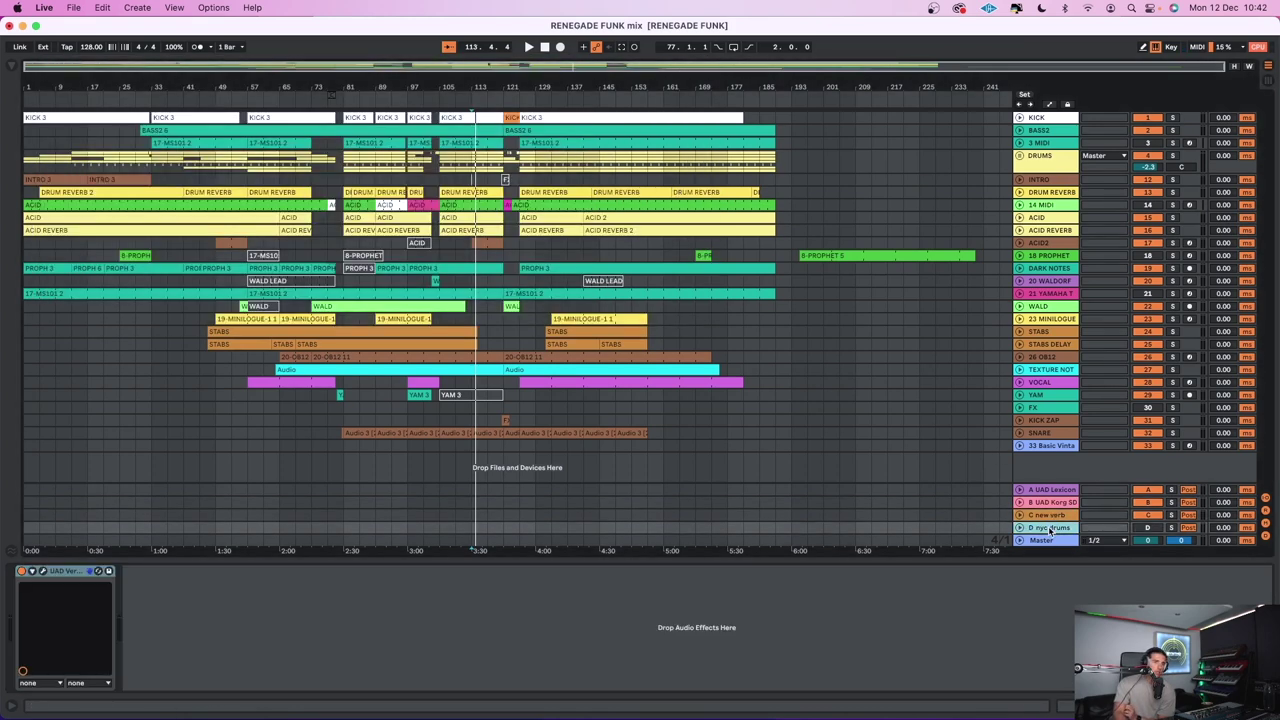
{"action": "key", "text": "super+alt+l"}
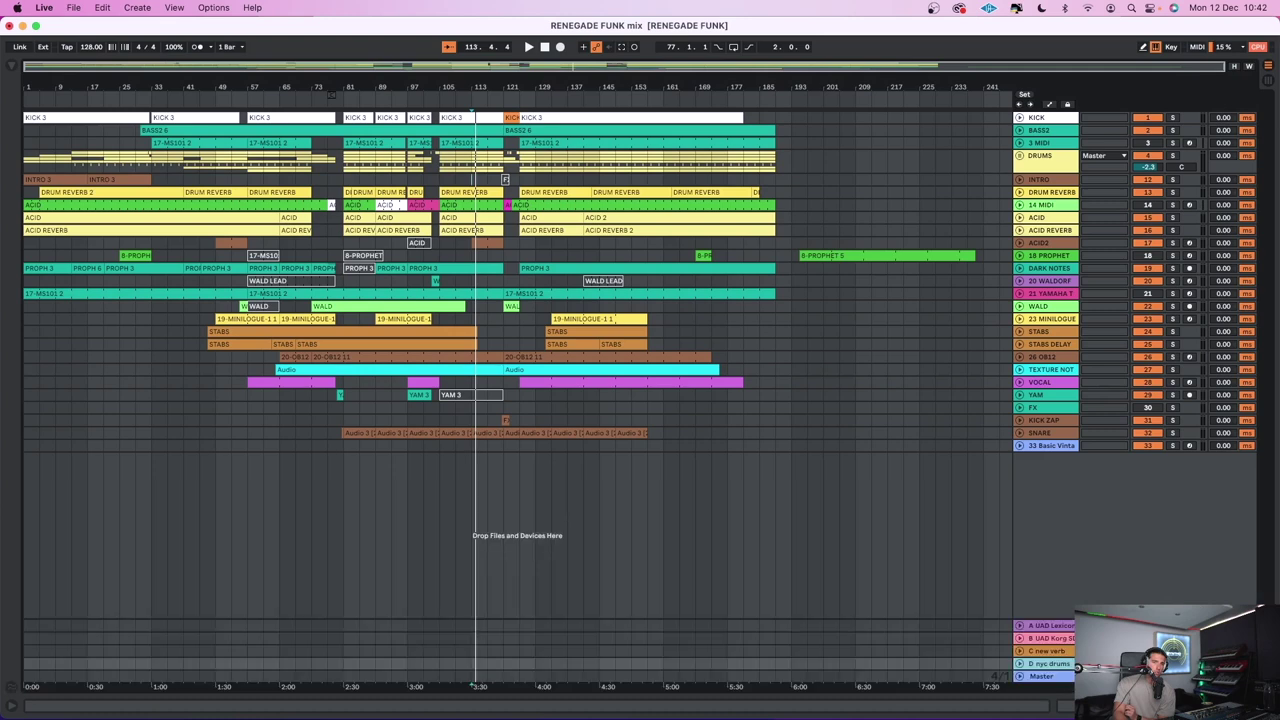
Expand the FX track to check it for clips, and fold it again
{"action": "left_click", "coordinate": [1020, 407]}
{"action": "left_click", "coordinate": [1048, 409]}
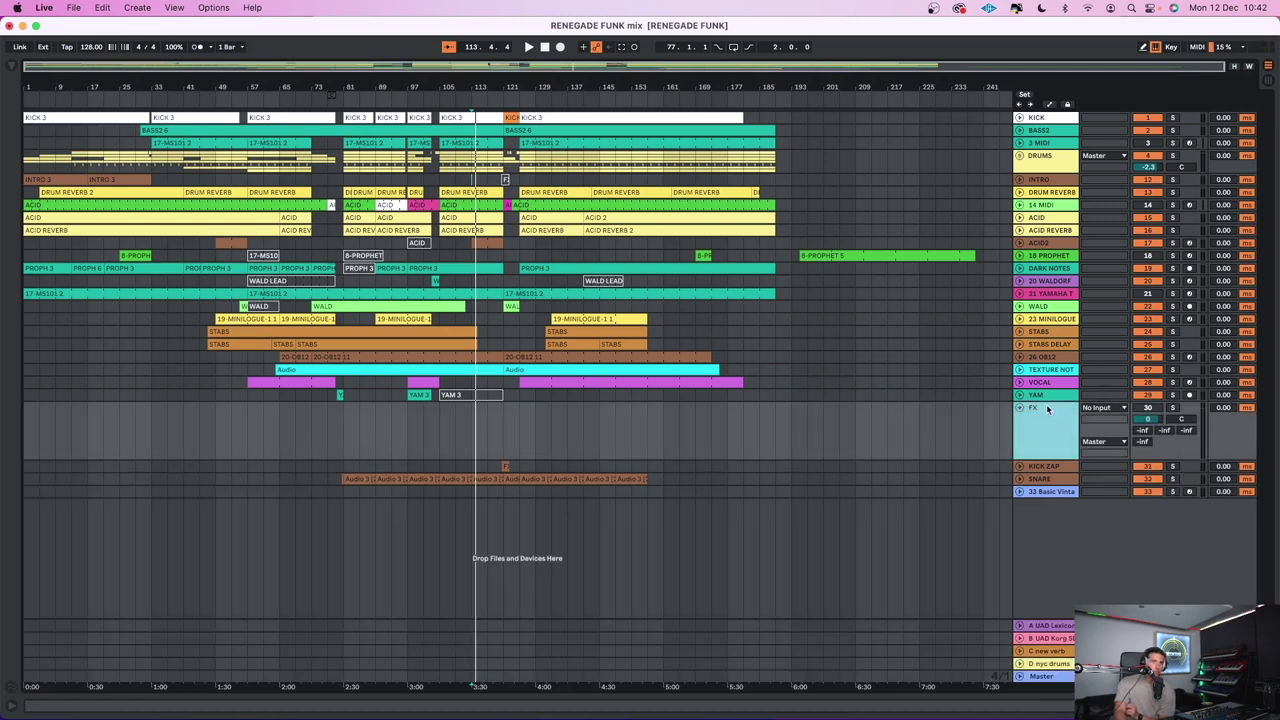
{"action": "left_click", "coordinate": [1020, 408]}
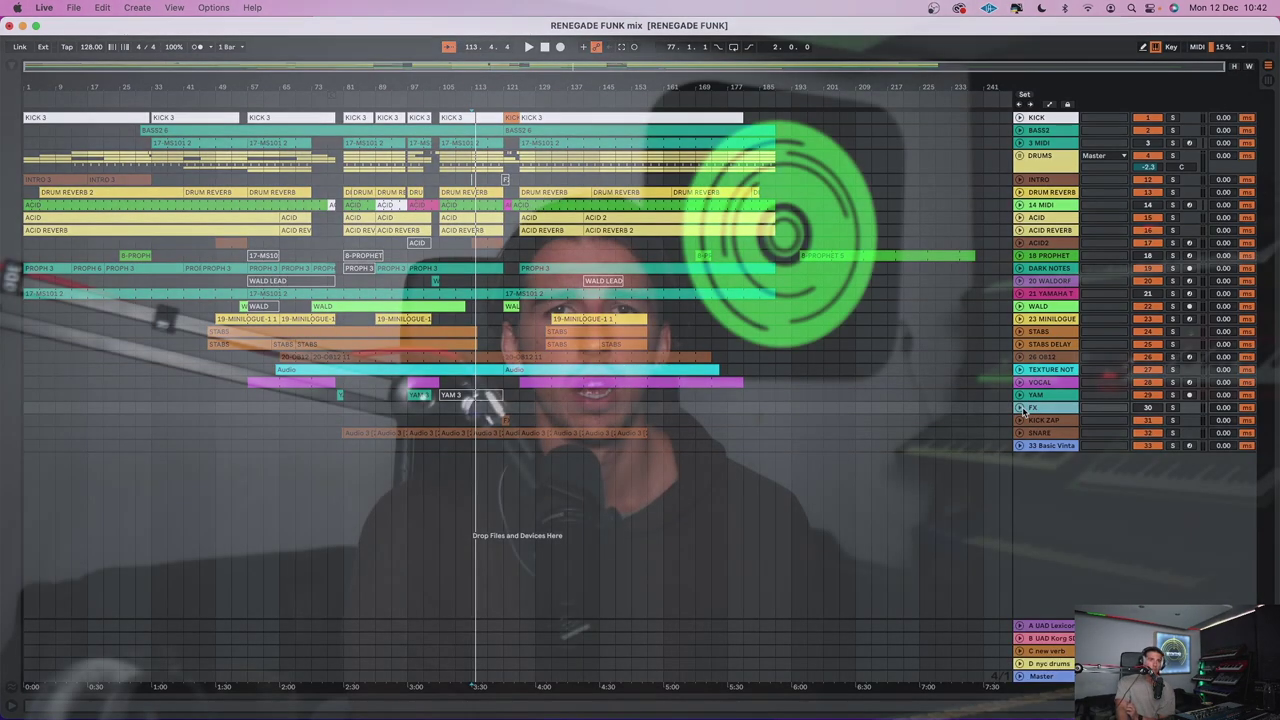